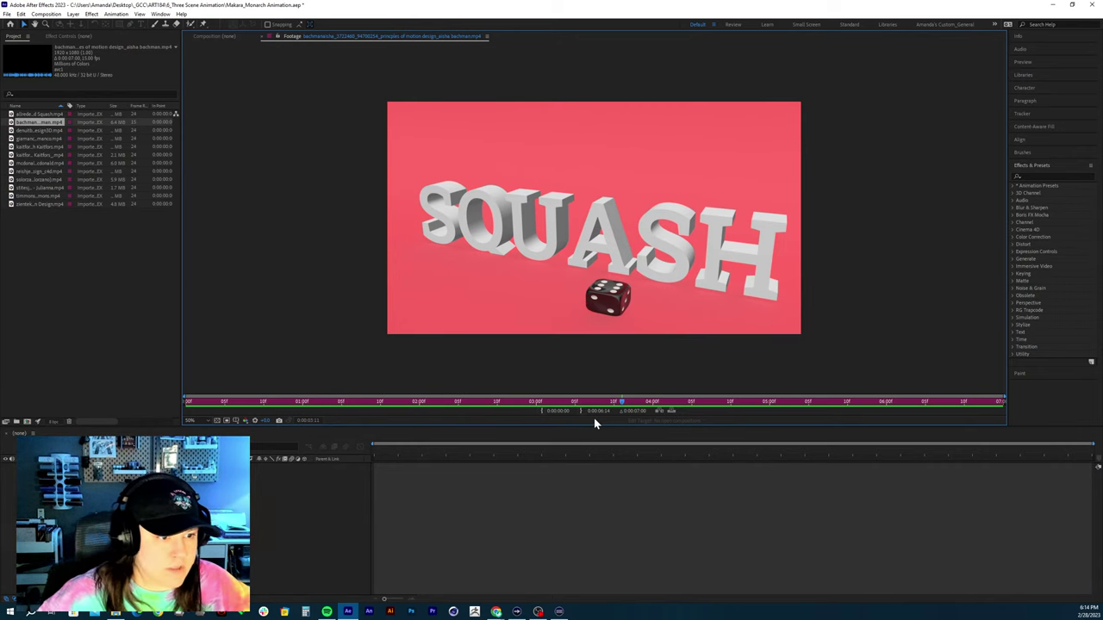
Replay and scrub the SQUASH scene of the open clip around 3 to 5 seconds to examine the die's bounce
mouse_move(582, 404)
mouse_down()
mouse_move(495, 405)
mouse_move(574, 405)
mouse_up()
key(space)
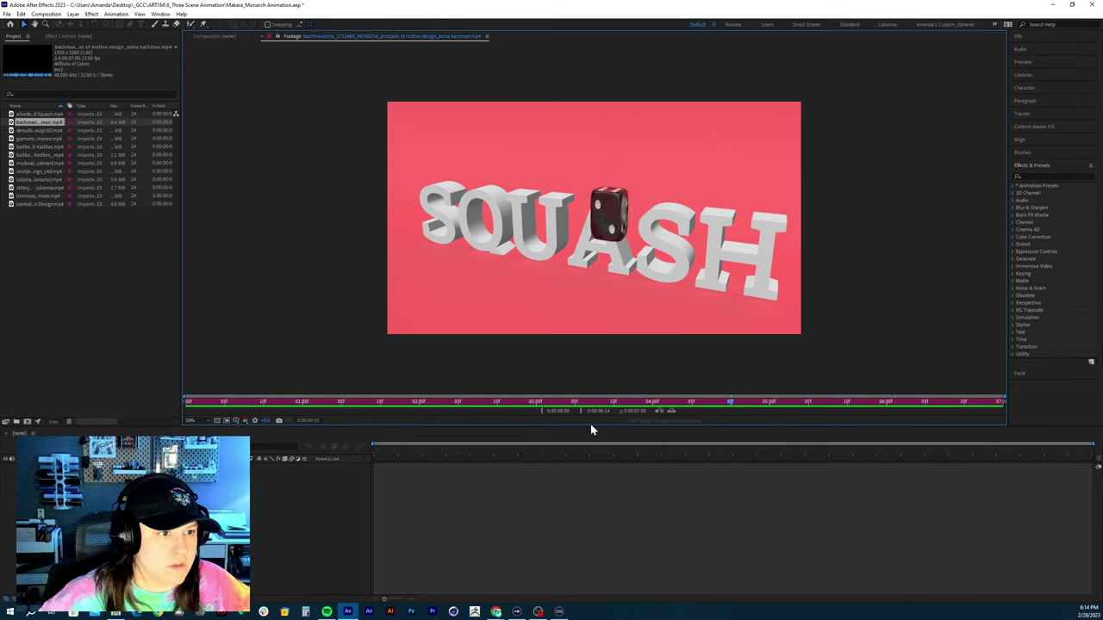
drag(659, 403, 604, 415)
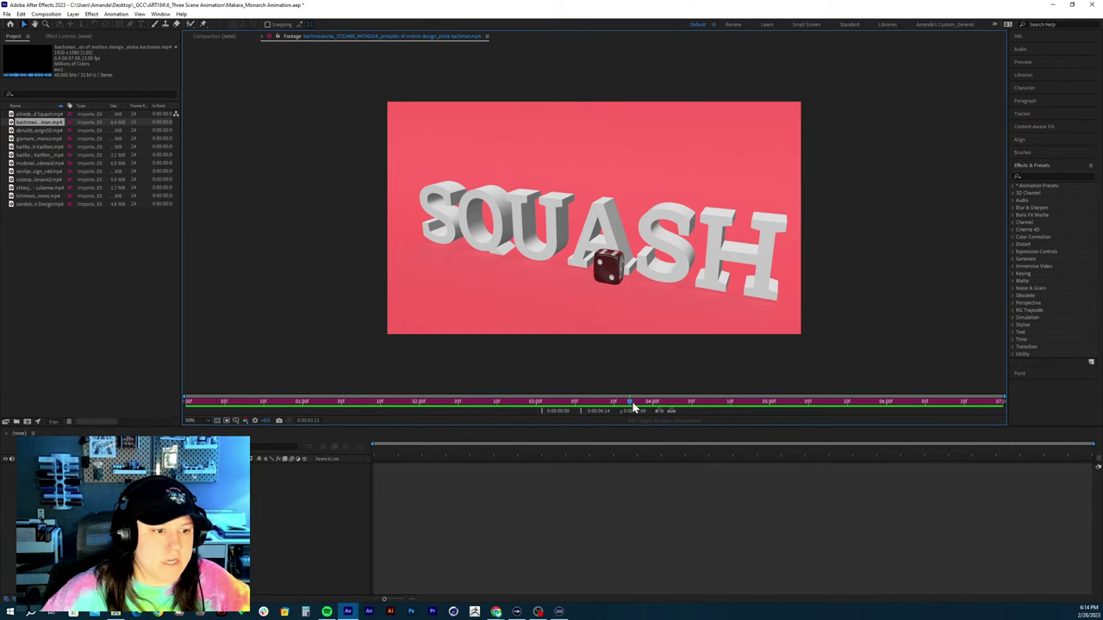
key(space)
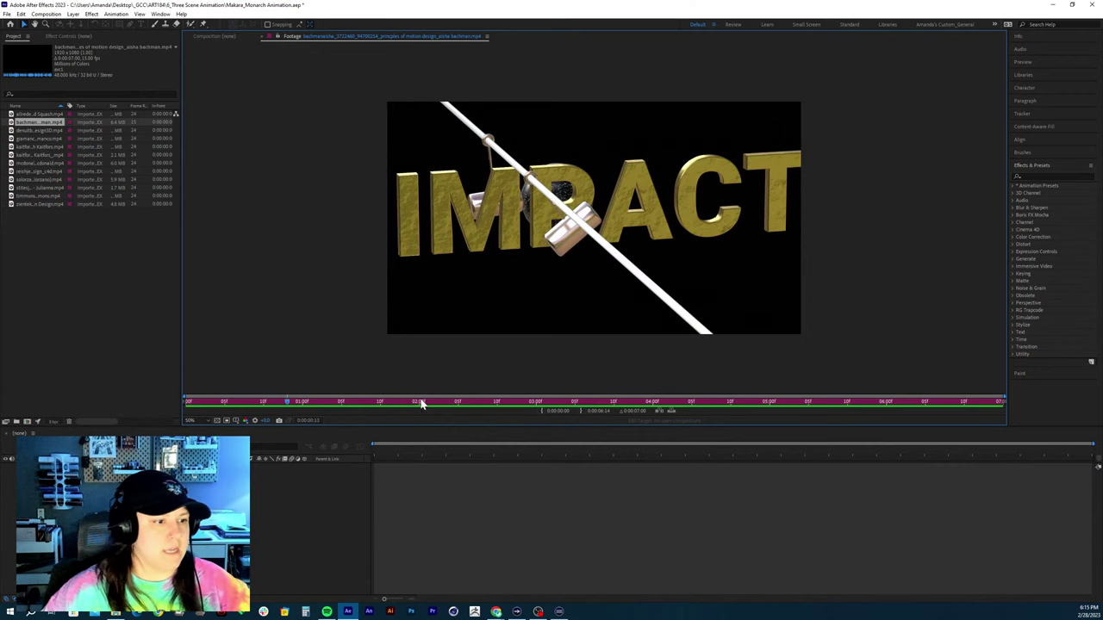
click(631, 398)
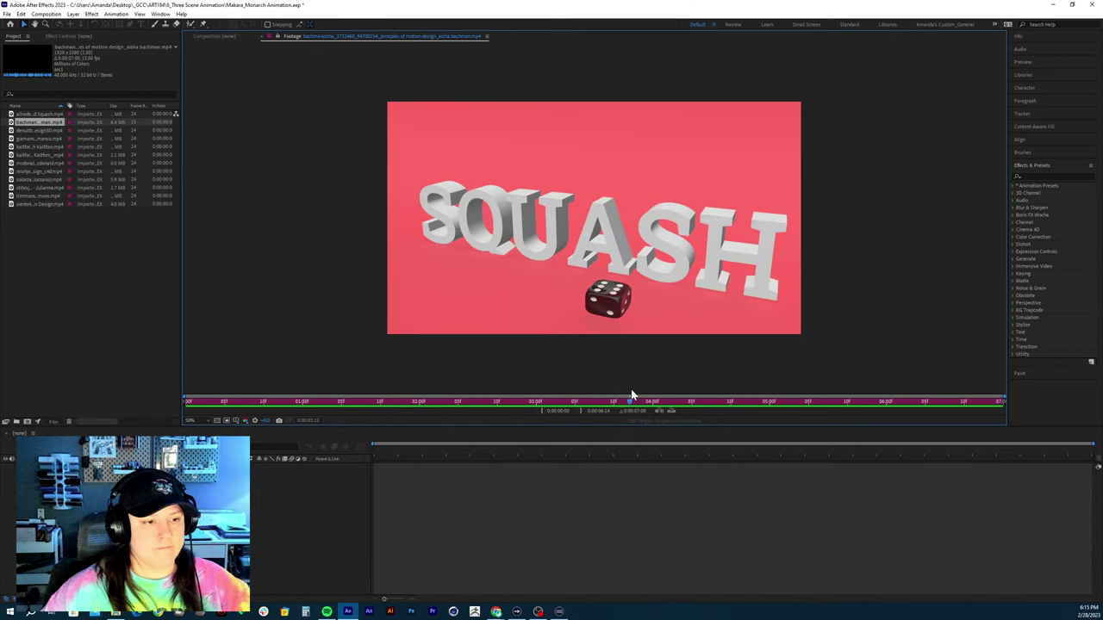
drag(631, 397, 725, 389)
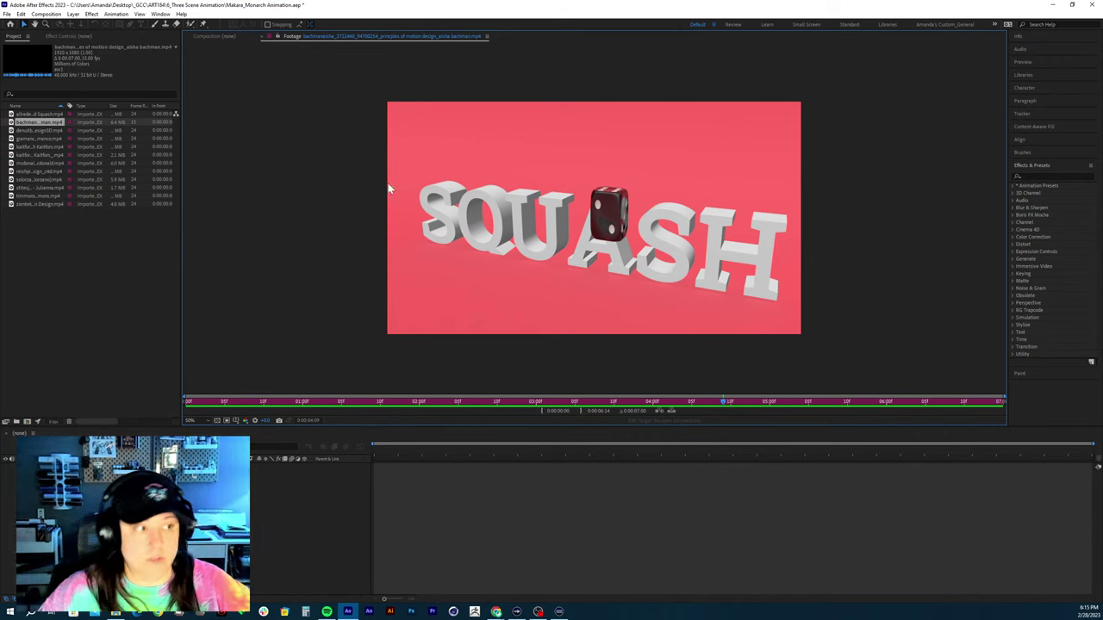
Open the third footage clip in the project list and play it through from its first frame
double_click(41, 130)
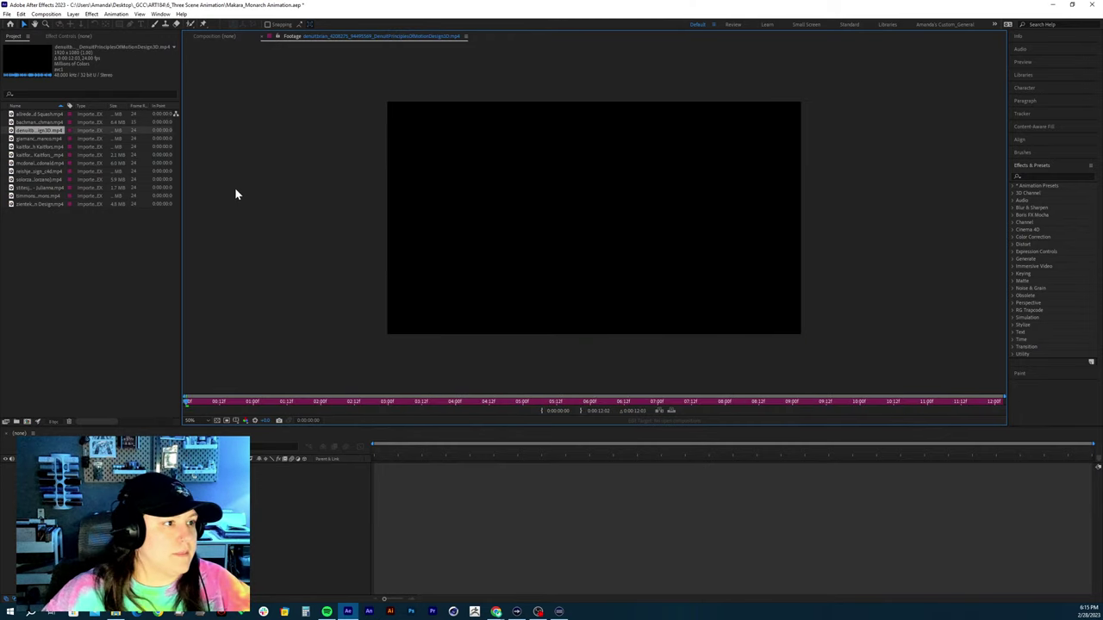
drag(297, 400, 135, 406)
key(space)
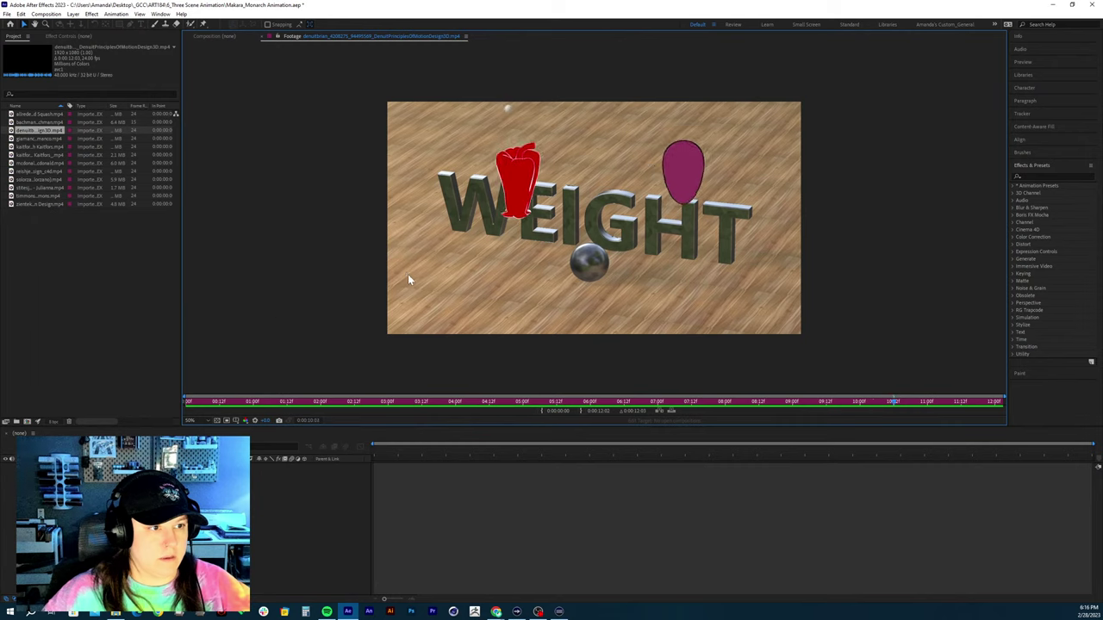
key(space)
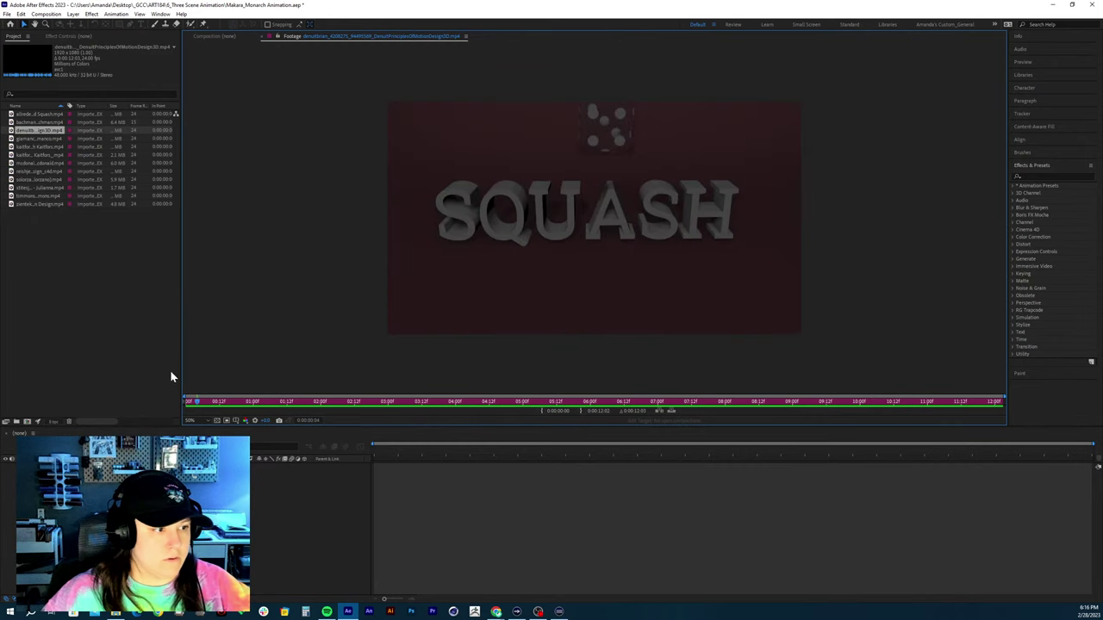
Scrub and replay the SQUASH scene from the start to examine how the transparent die squashes and moves
drag(196, 403, 160, 414)
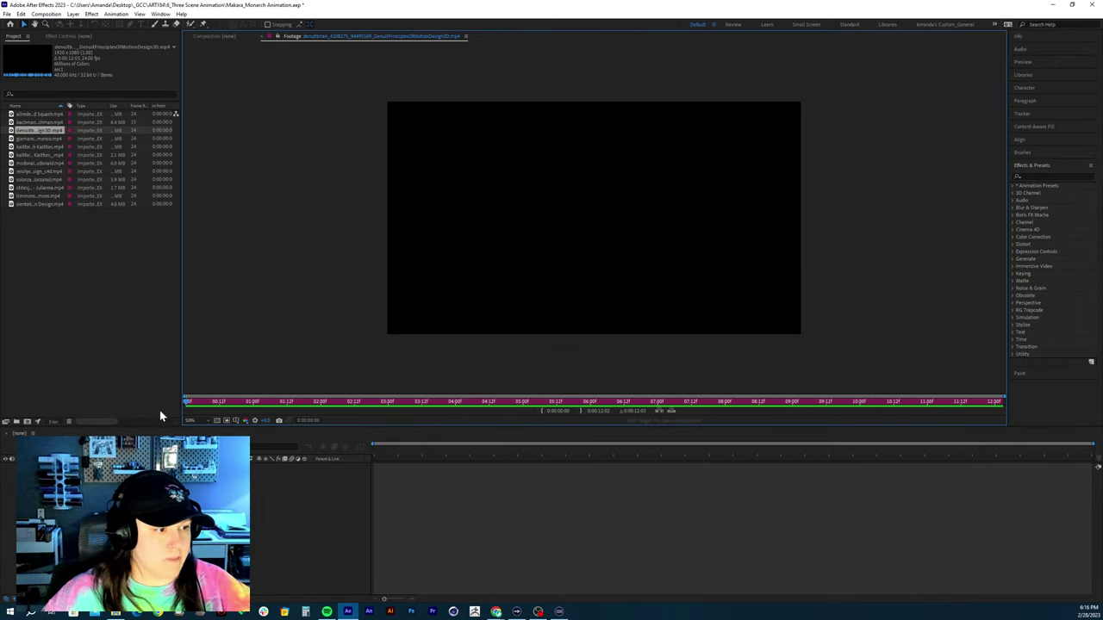
drag(229, 410, 261, 410)
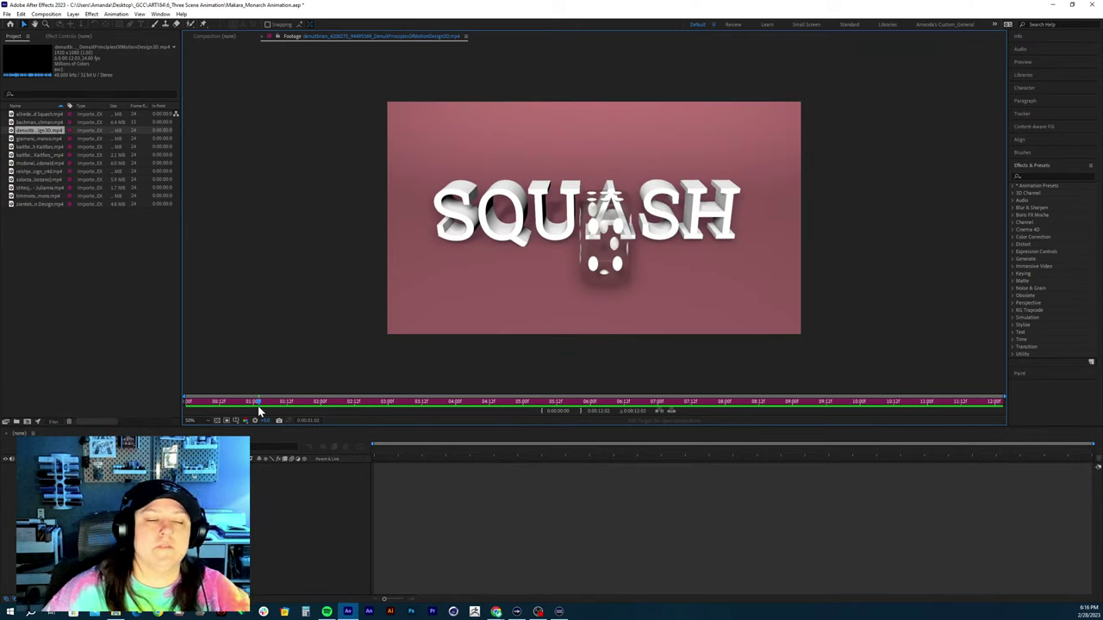
click(270, 405)
drag(272, 406, 351, 394)
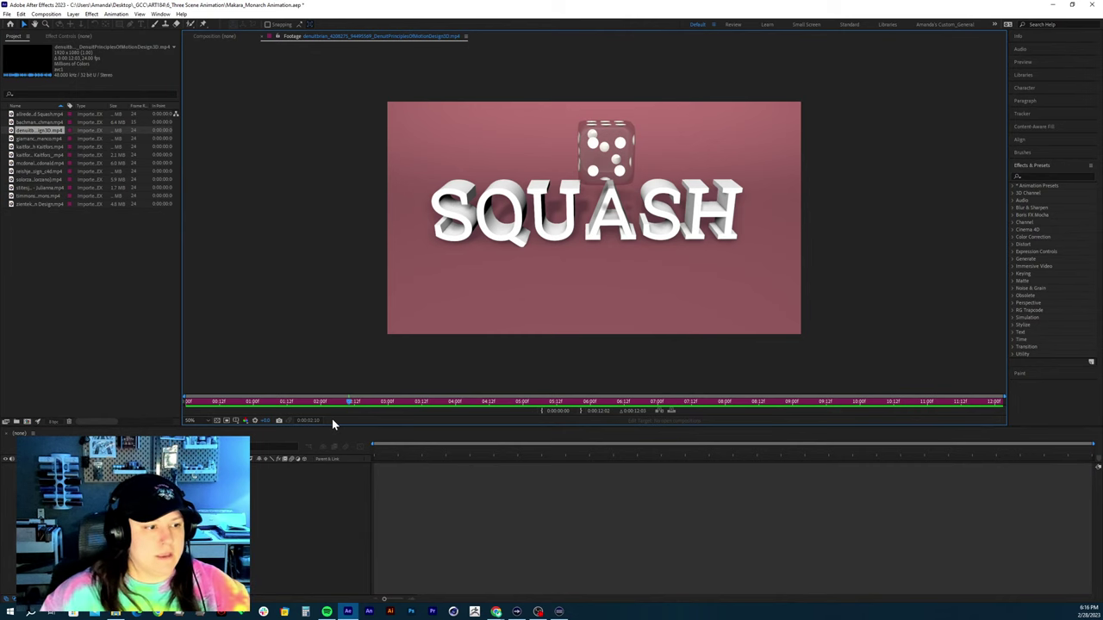
drag(362, 404, 184, 403)
key(space)
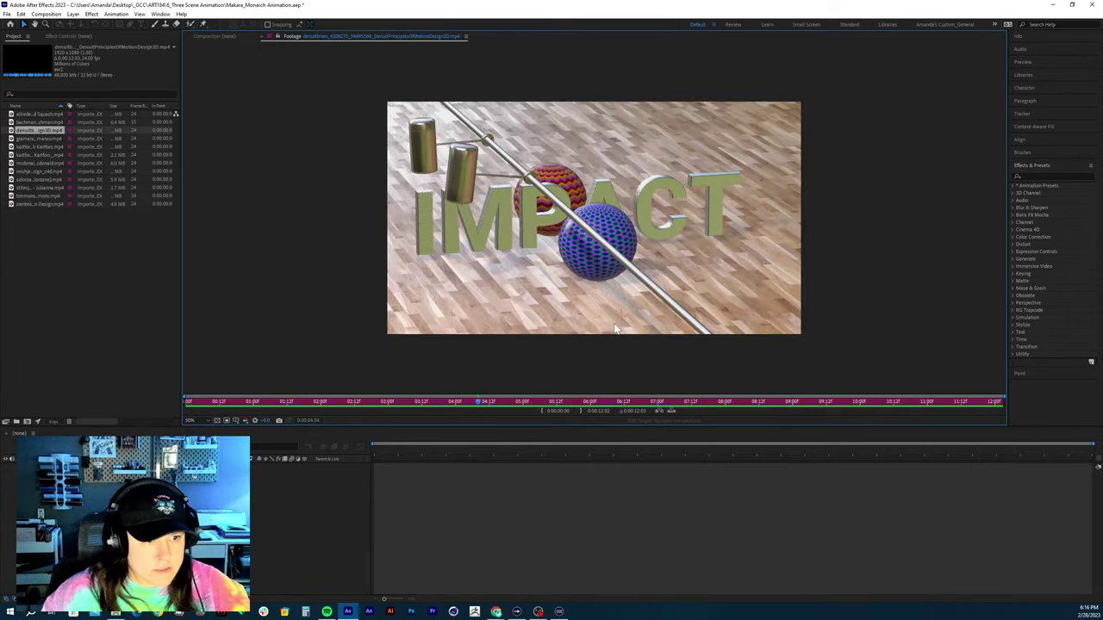
drag(326, 403, 303, 413)
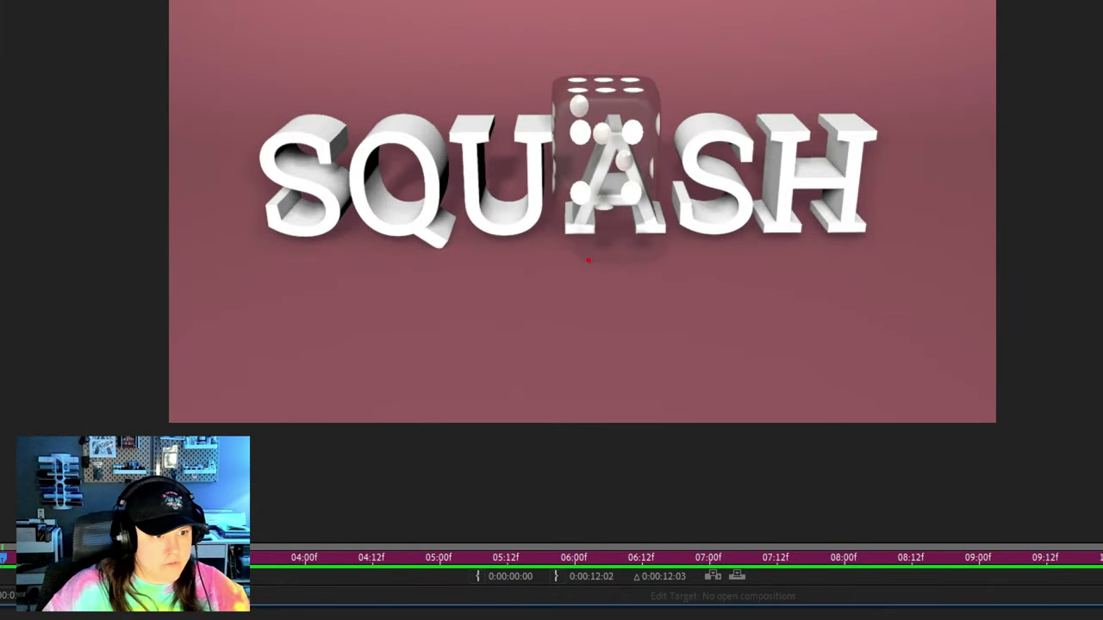
mouse_move(589, 260)
mouse_down()
mouse_move(668, 236)
mouse_move(608, 274)
mouse_up()
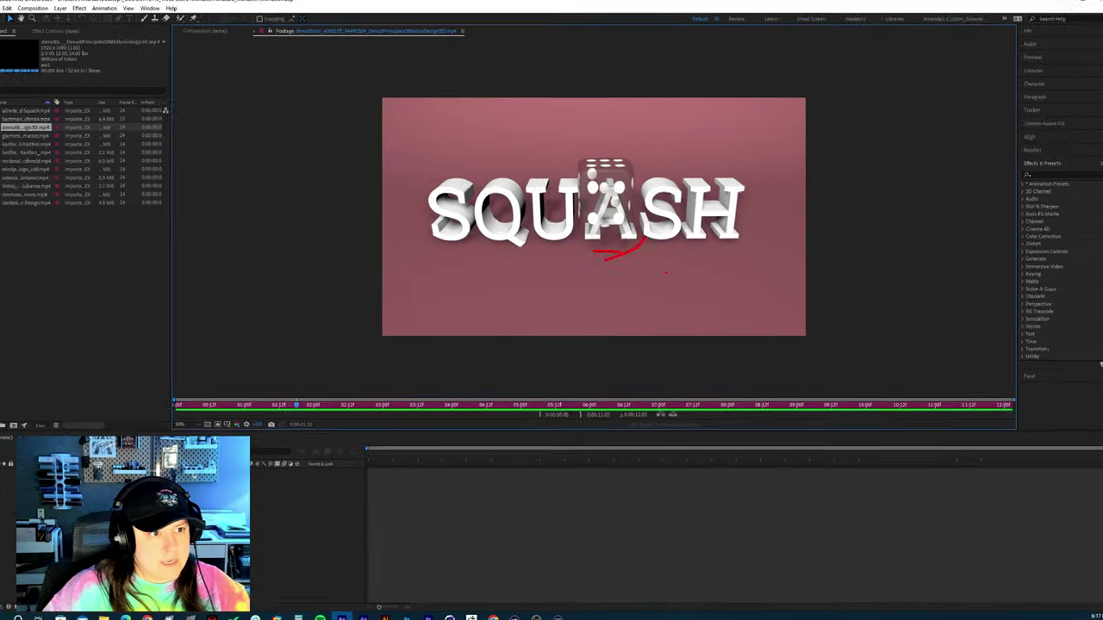
key(Escape)
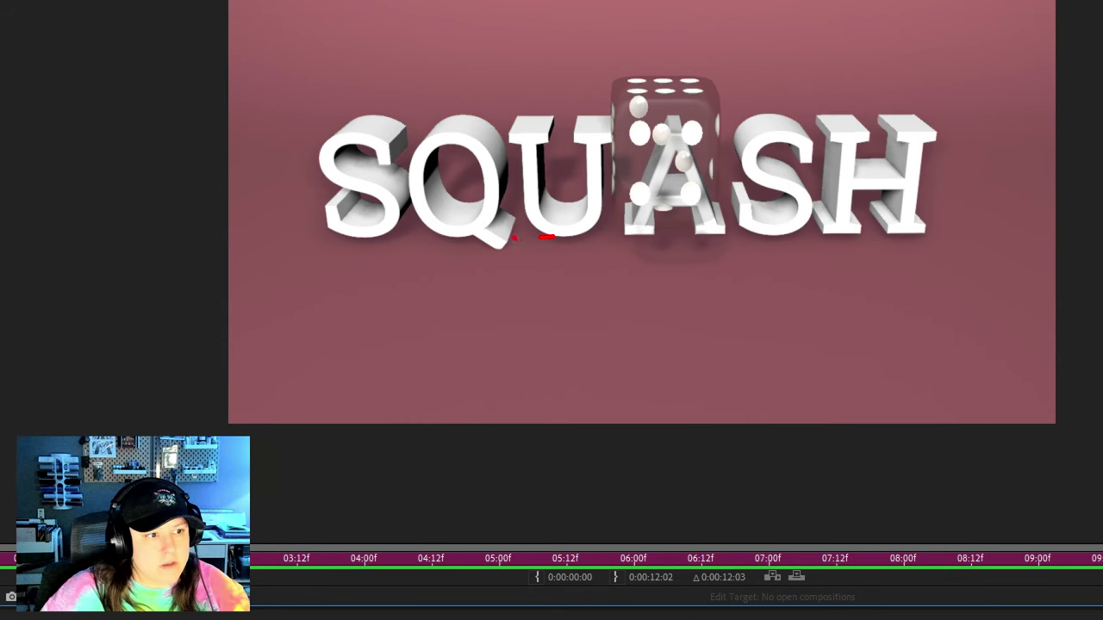
mouse_move(512, 240)
mouse_down()
mouse_move(498, 260)
mouse_move(525, 235)
mouse_up()
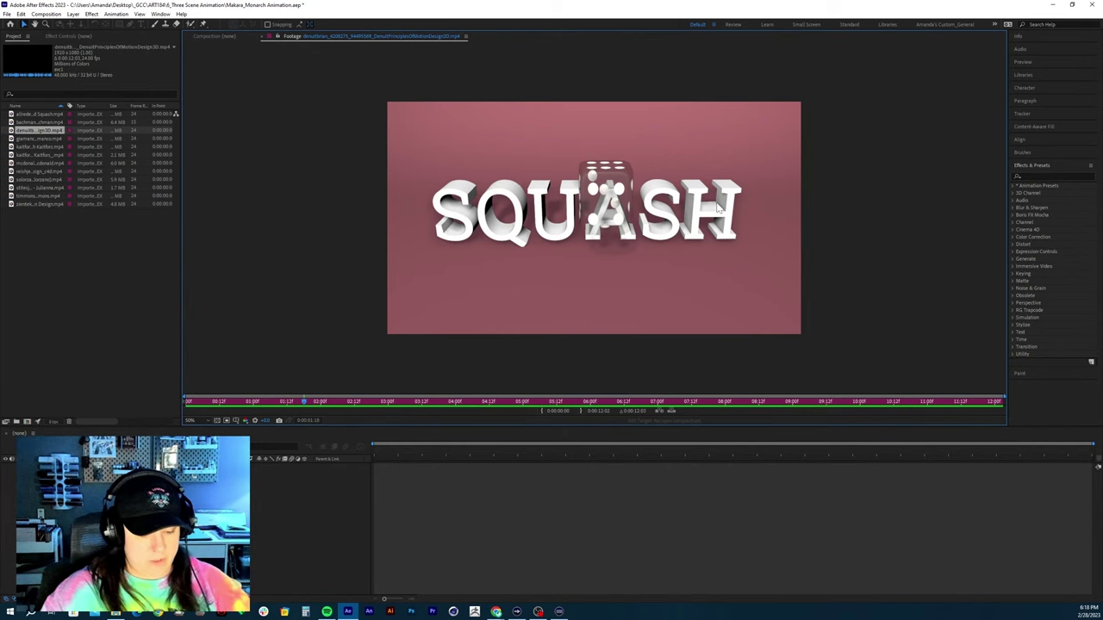
mouse_move(717, 205)
mouse_down()
mouse_move(642, 229)
mouse_move(526, 289)
mouse_move(523, 320)
mouse_up()
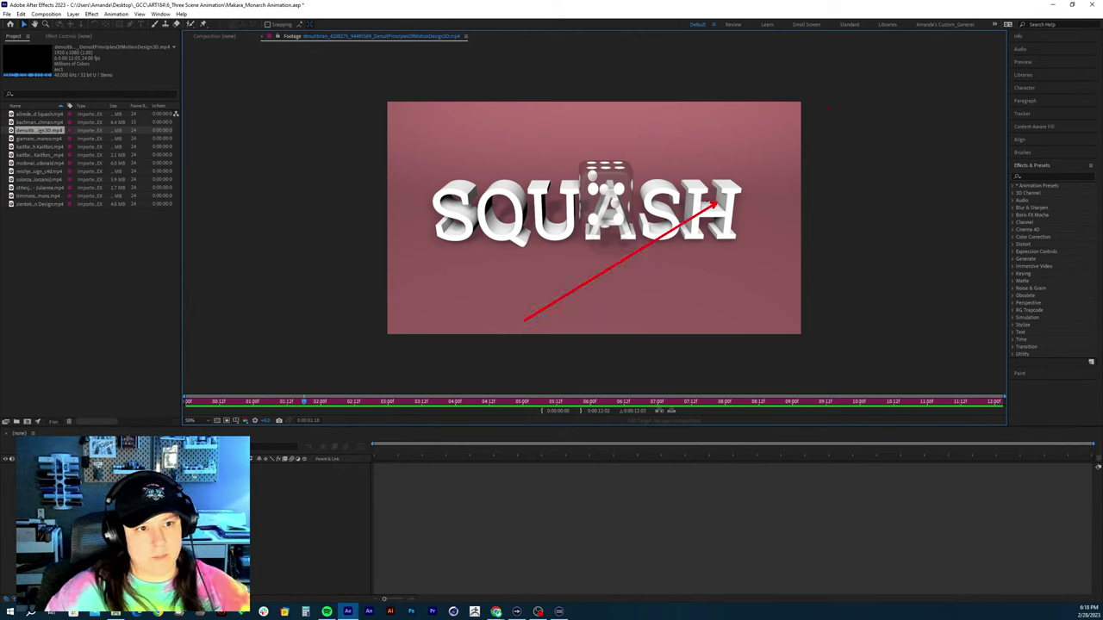
mouse_move(850, 83)
mouse_down()
mouse_move(756, 115)
mouse_move(624, 186)
mouse_up()
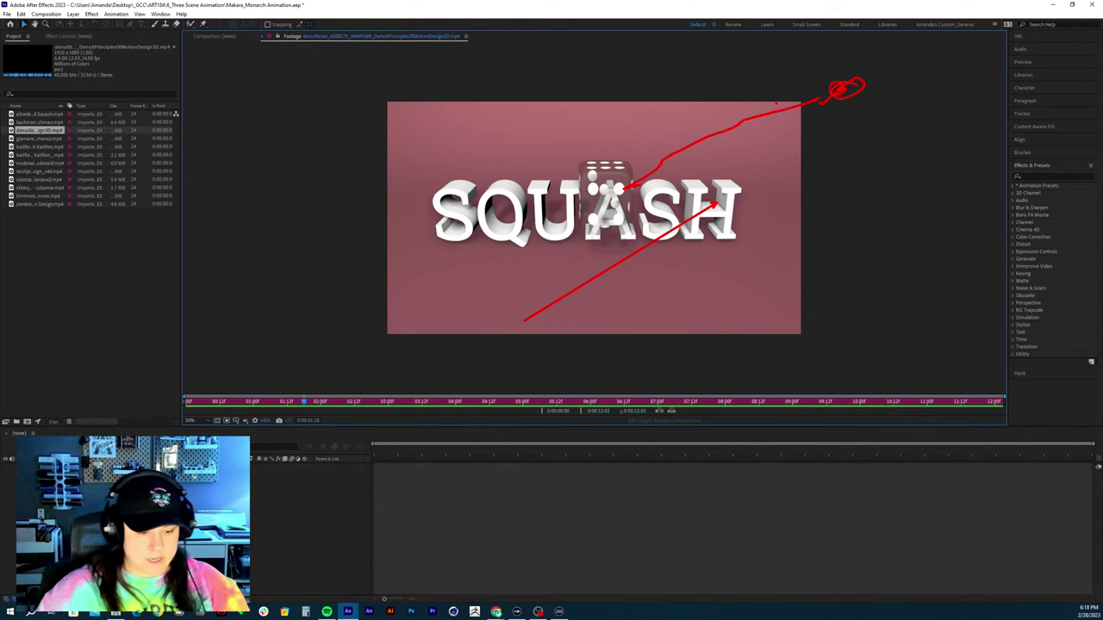
key(Escape)
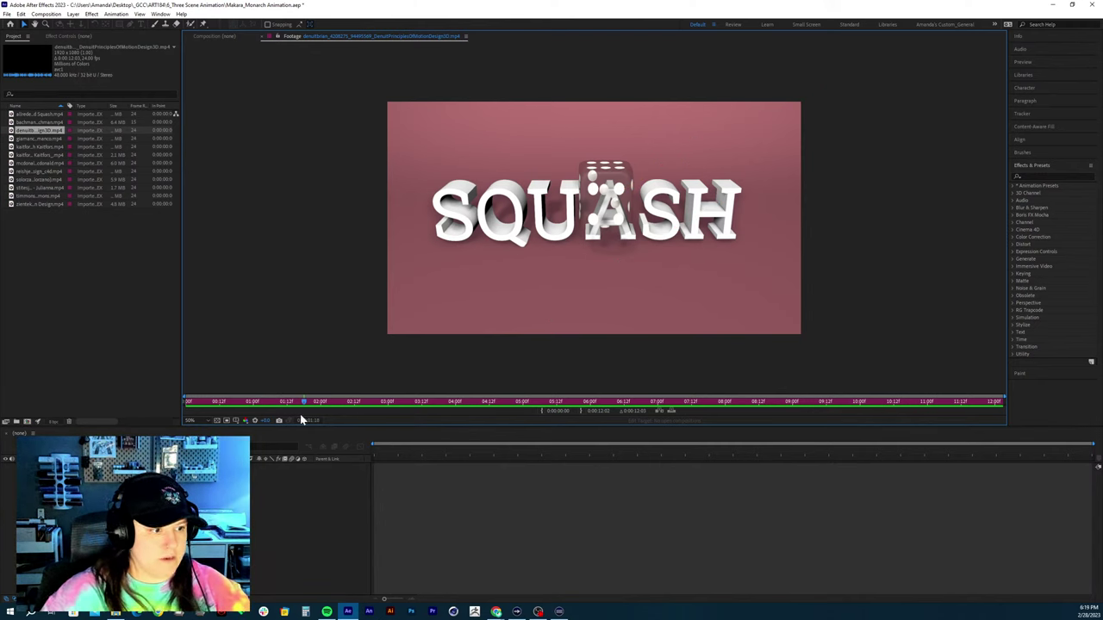
Play the IMPACT scene repeatedly from about 4 to 5 seconds to examine the hammers striking the two patterned balls
drag(308, 410, 462, 397)
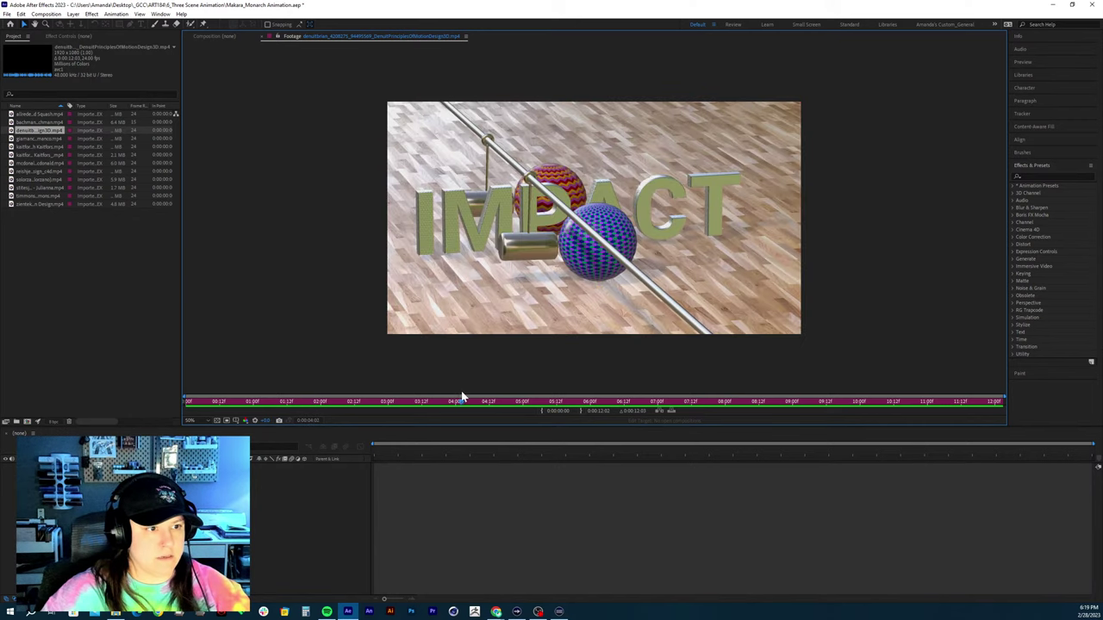
key(space)
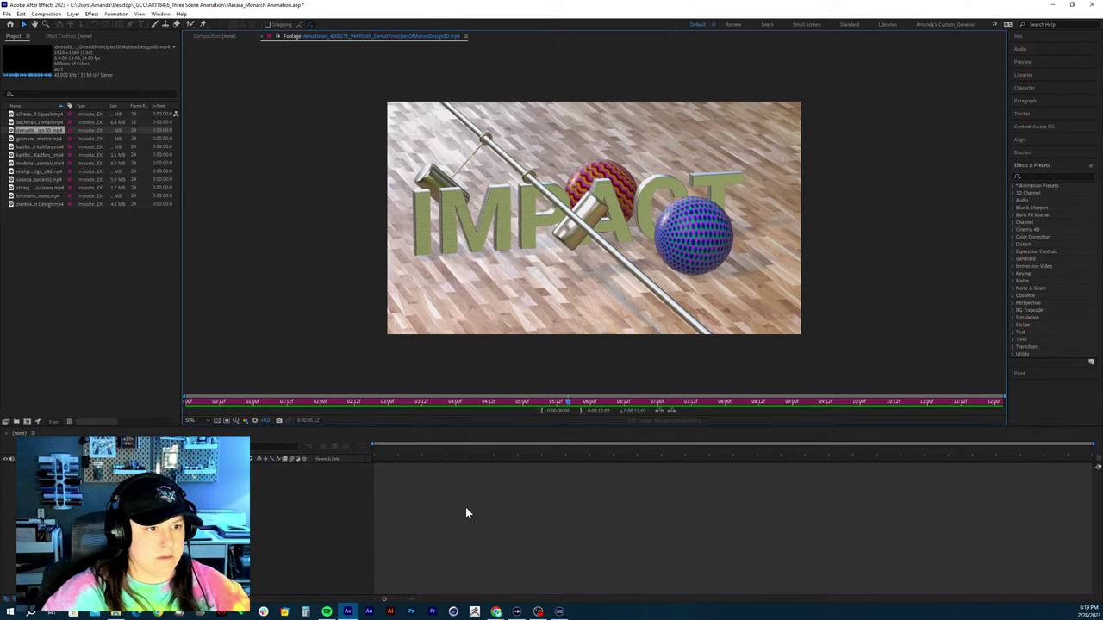
drag(428, 407, 487, 398)
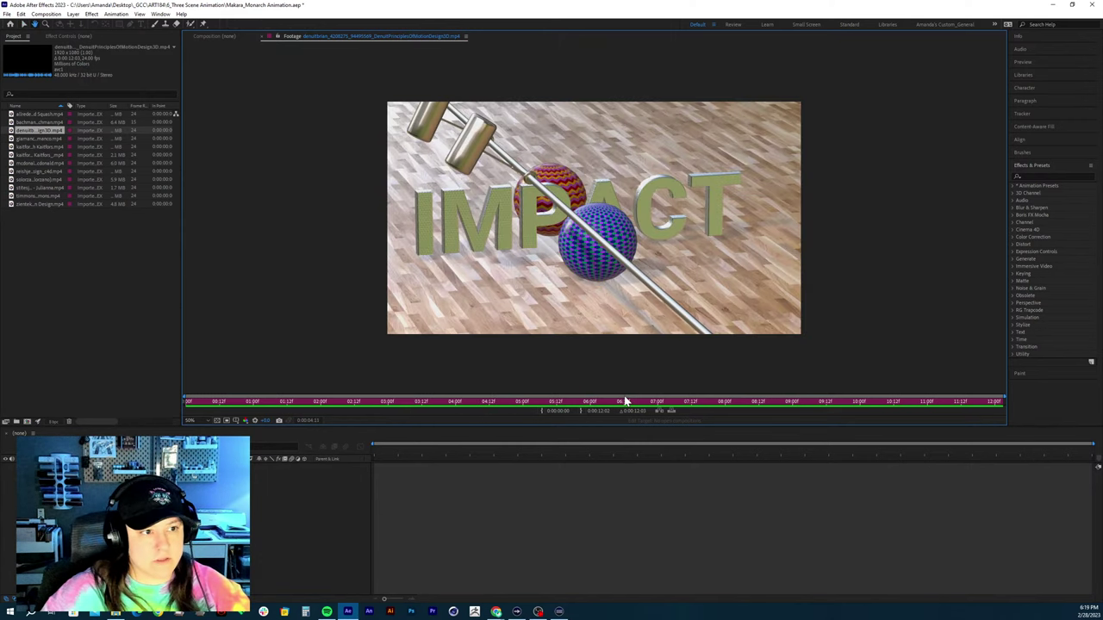
key(space)
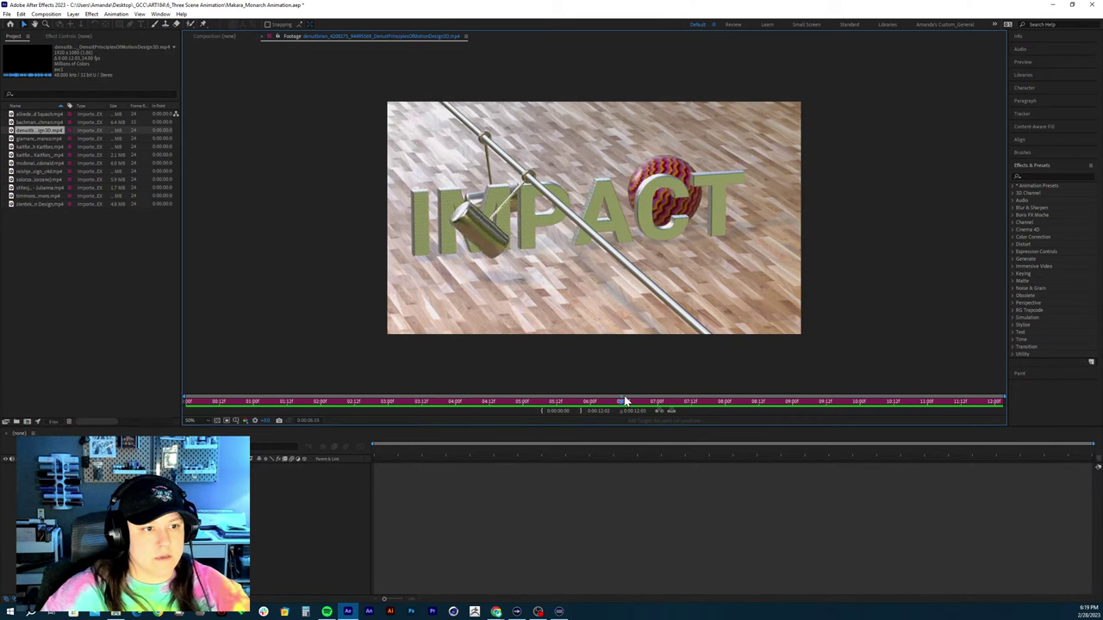
mouse_move(512, 400)
mouse_down()
mouse_move(490, 404)
mouse_move(591, 401)
mouse_move(529, 401)
mouse_up()
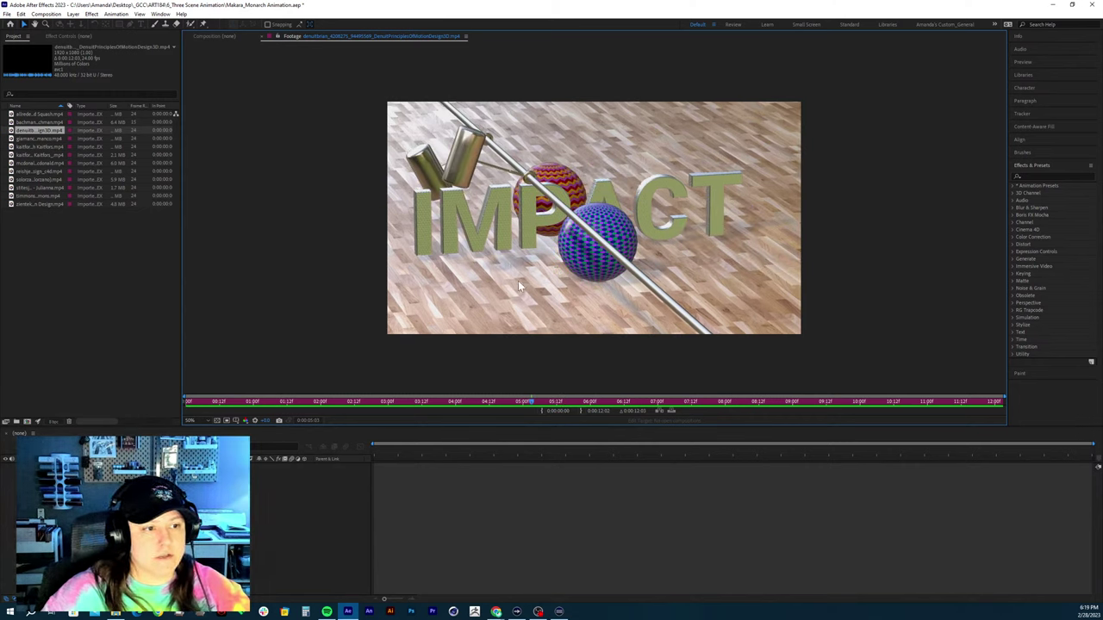
key(space)
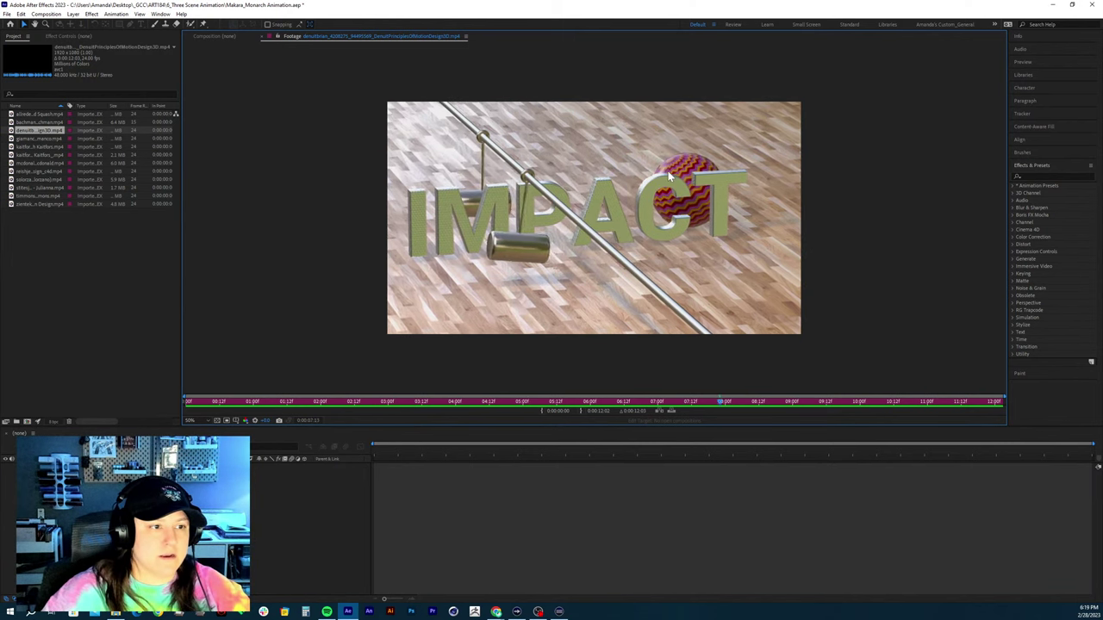
Scrub and replay the IMPACT scene between about 5 and 7 seconds to examine how the balls travel after being hit
drag(572, 400, 489, 404)
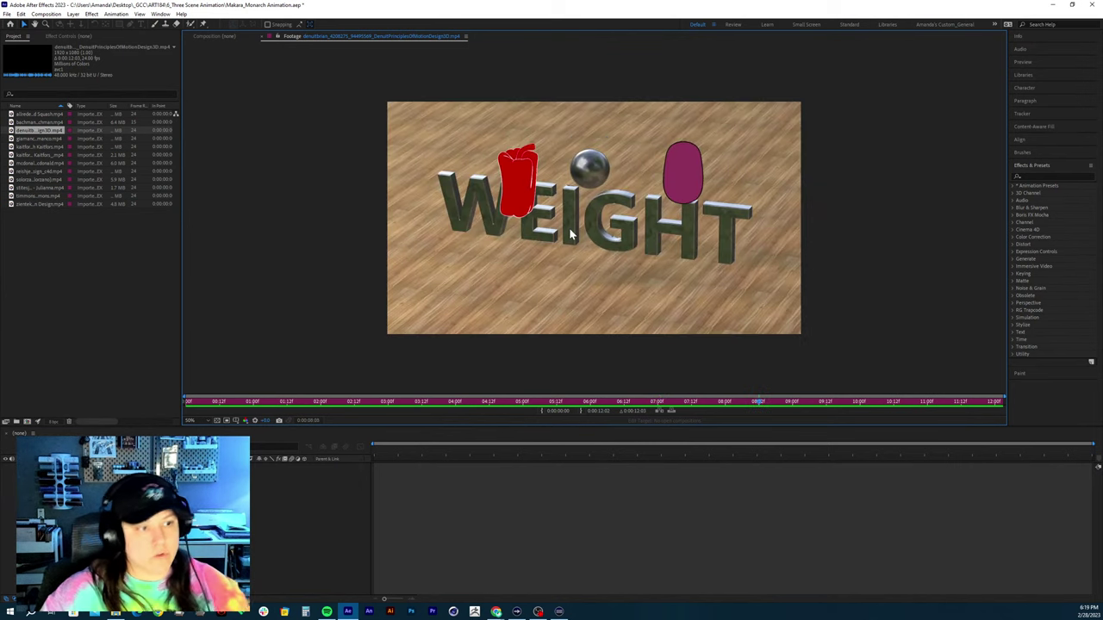
click(517, 403)
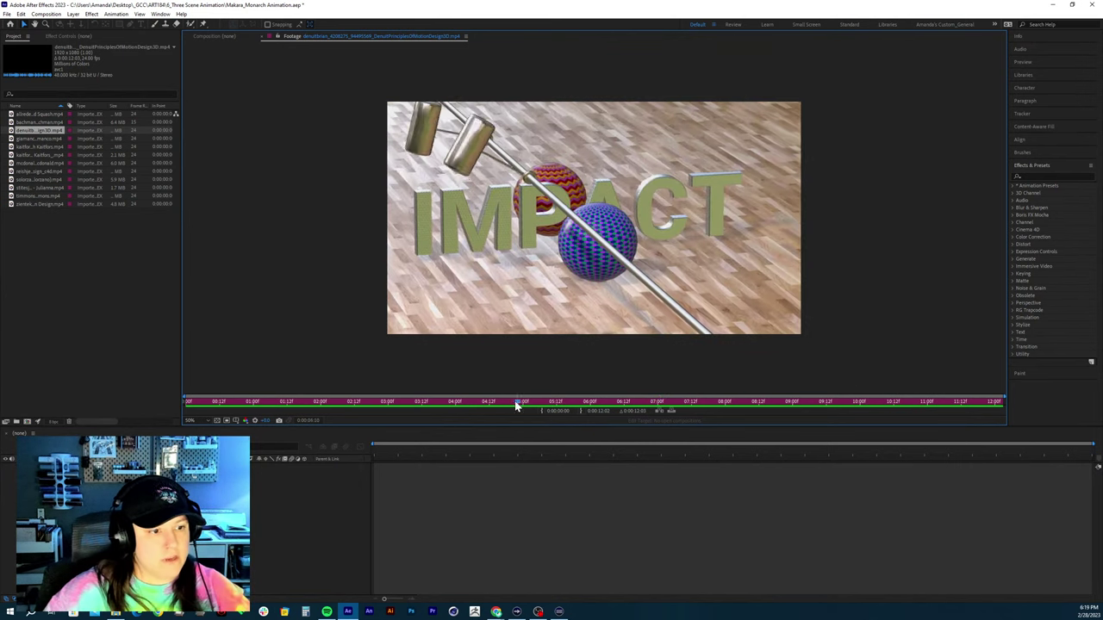
drag(514, 405, 657, 401)
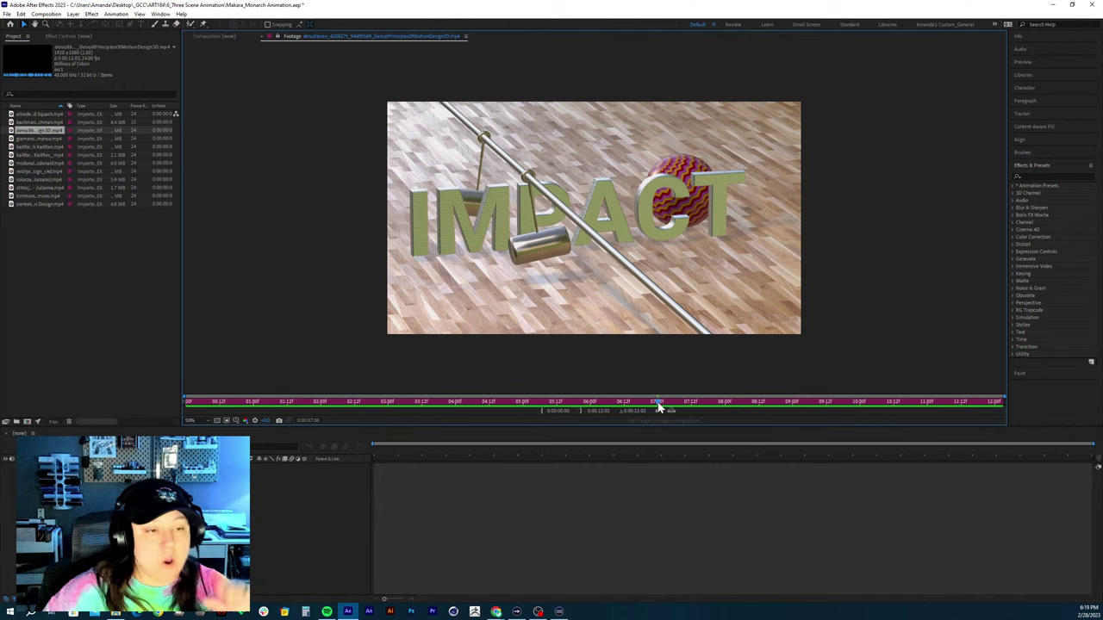
key(space)
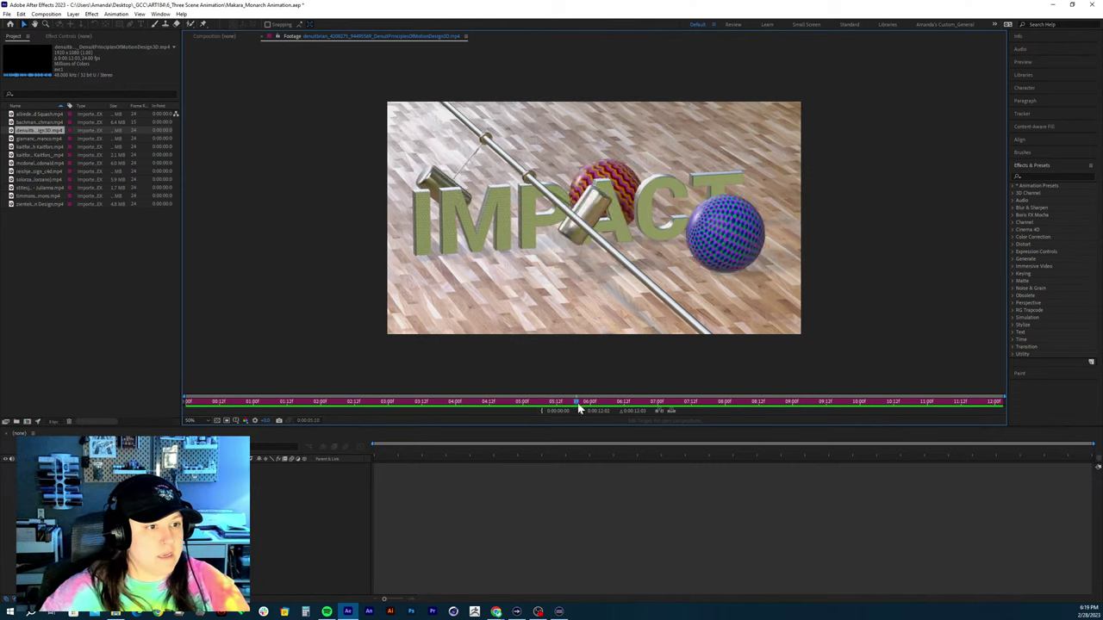
key(space)
click(509, 401)
key(space)
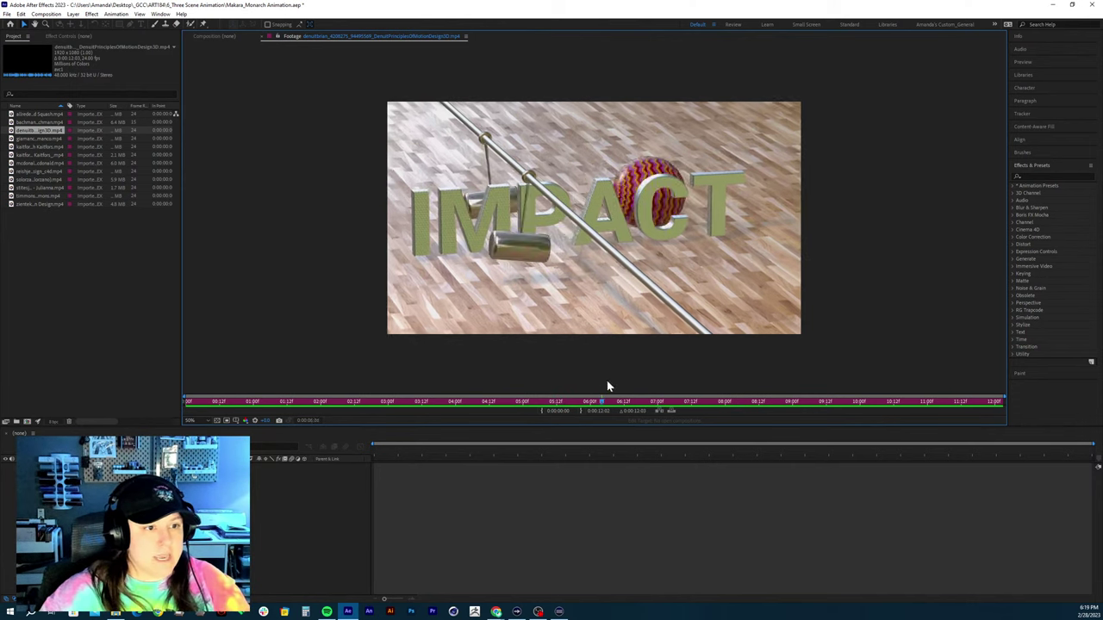
key(space)
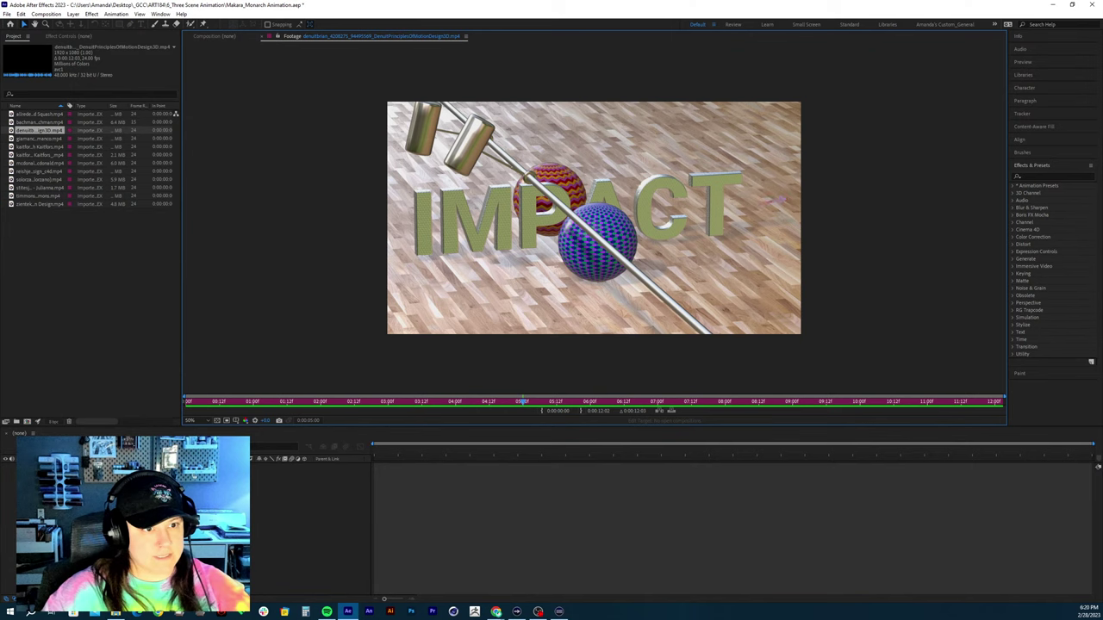
drag(653, 199, 782, 199)
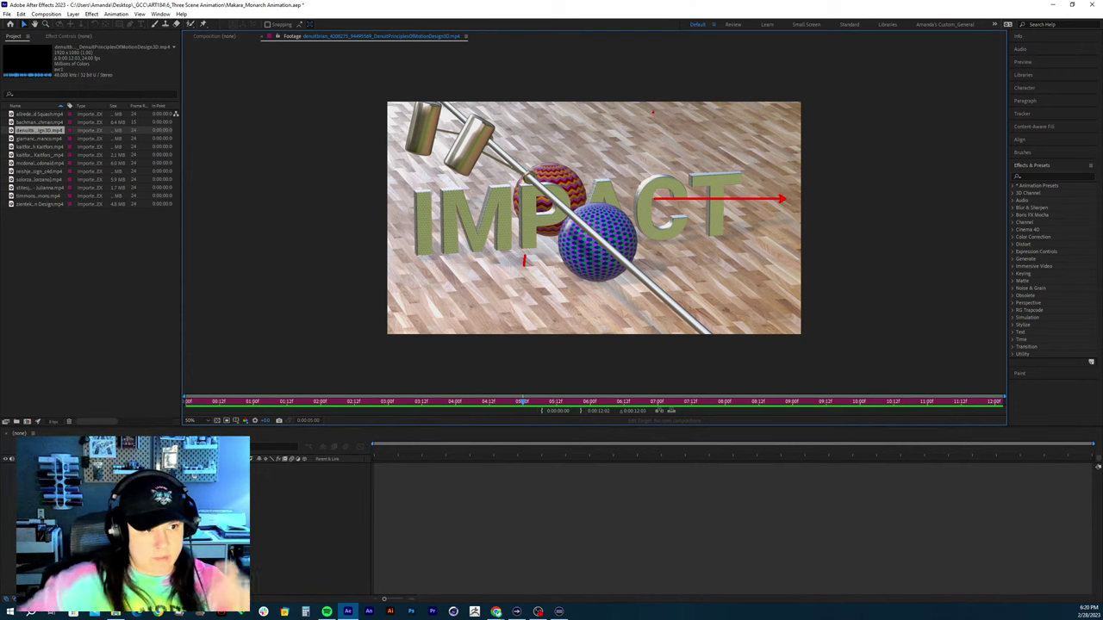
key(Escape)
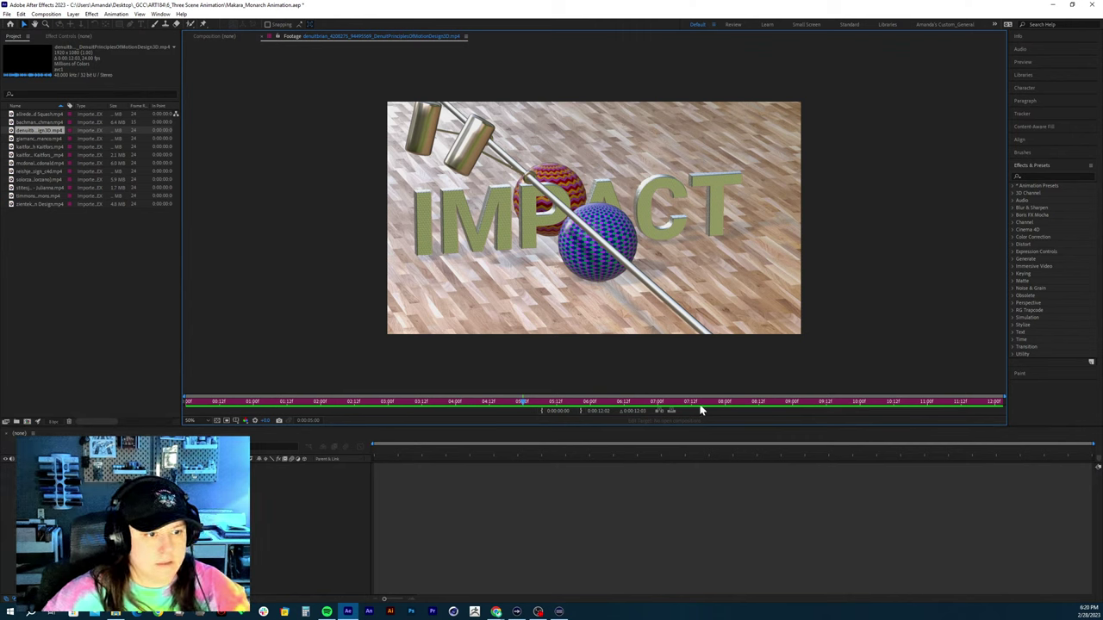
Play the clip on and scrub to the WEIGHT scene at about 10 seconds to examine its falling objects
key(space)
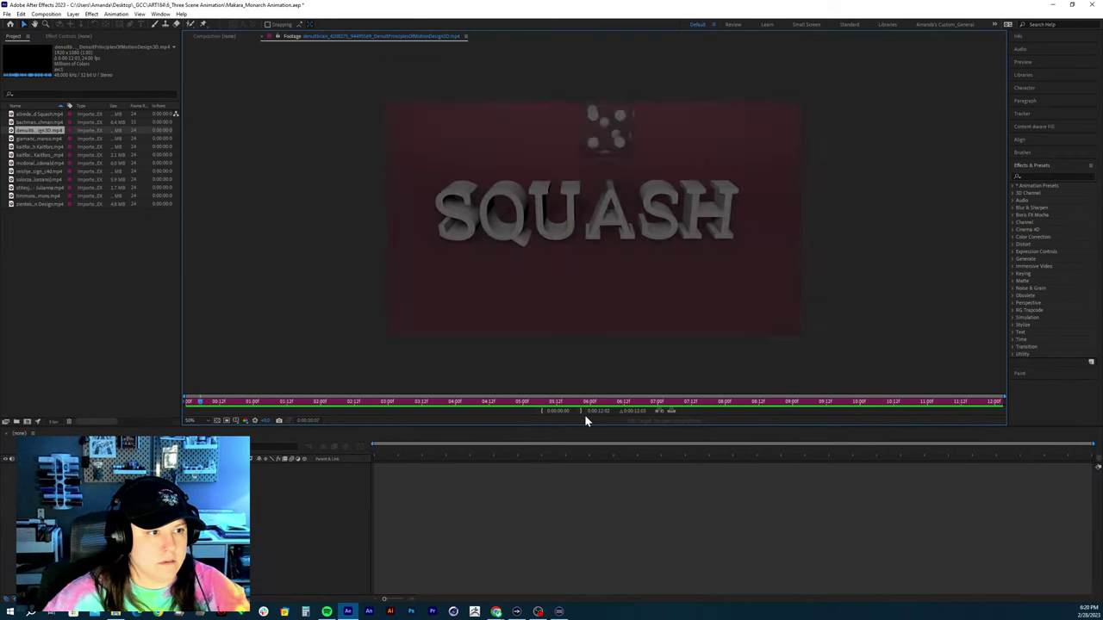
drag(751, 402, 912, 379)
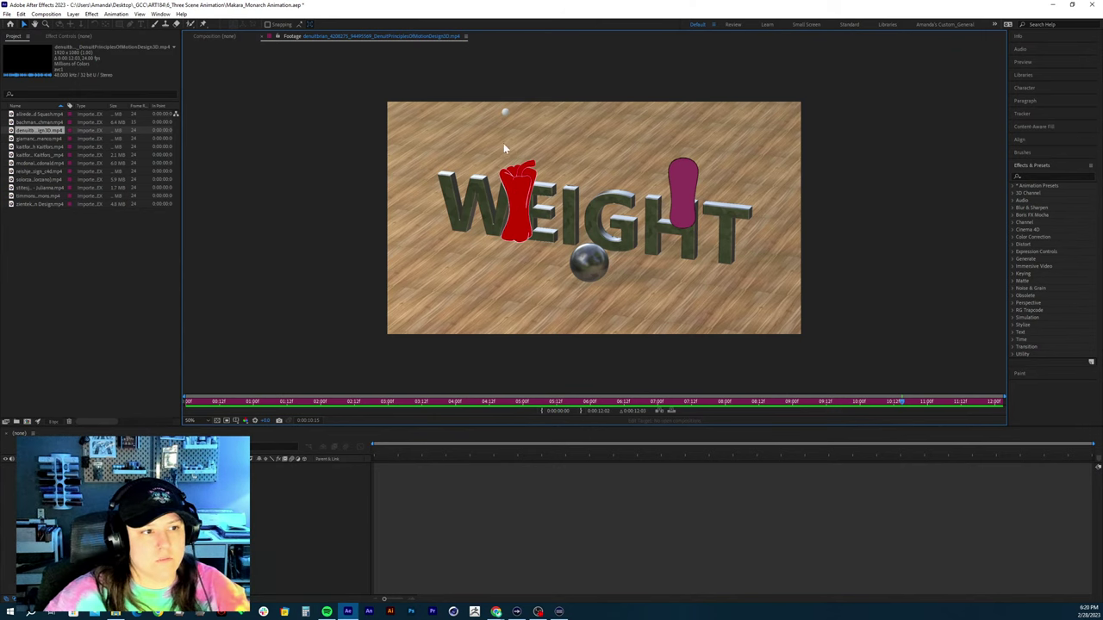
Play and scrub the WEIGHT scene between about 9 and 10.5 seconds to examine the bouncing red pepper, metal ball and purple ball
key(space)
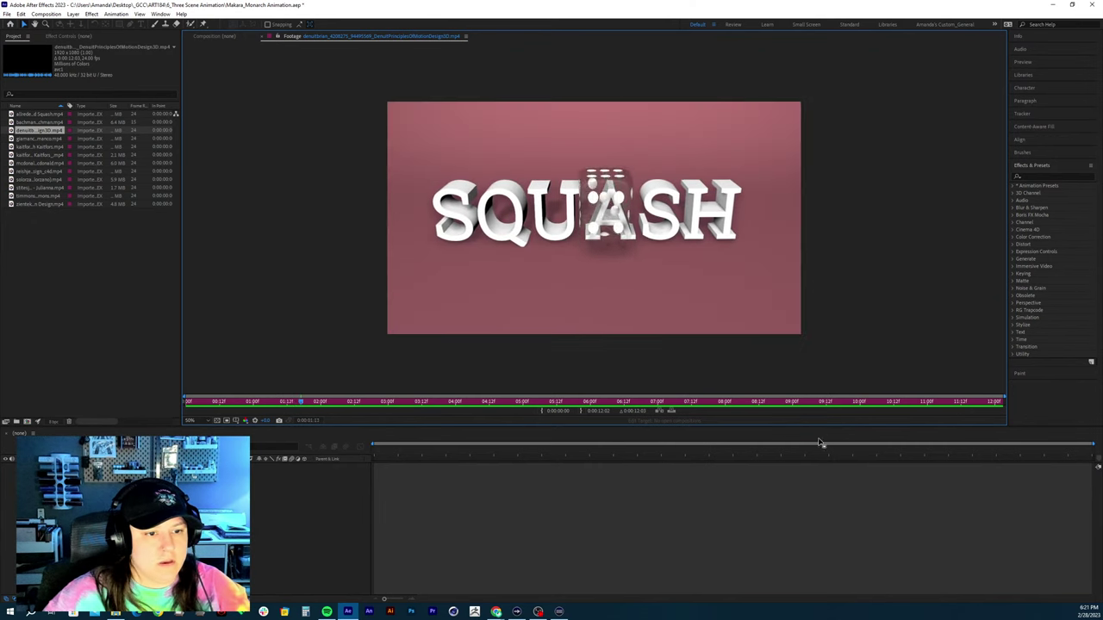
click(847, 401)
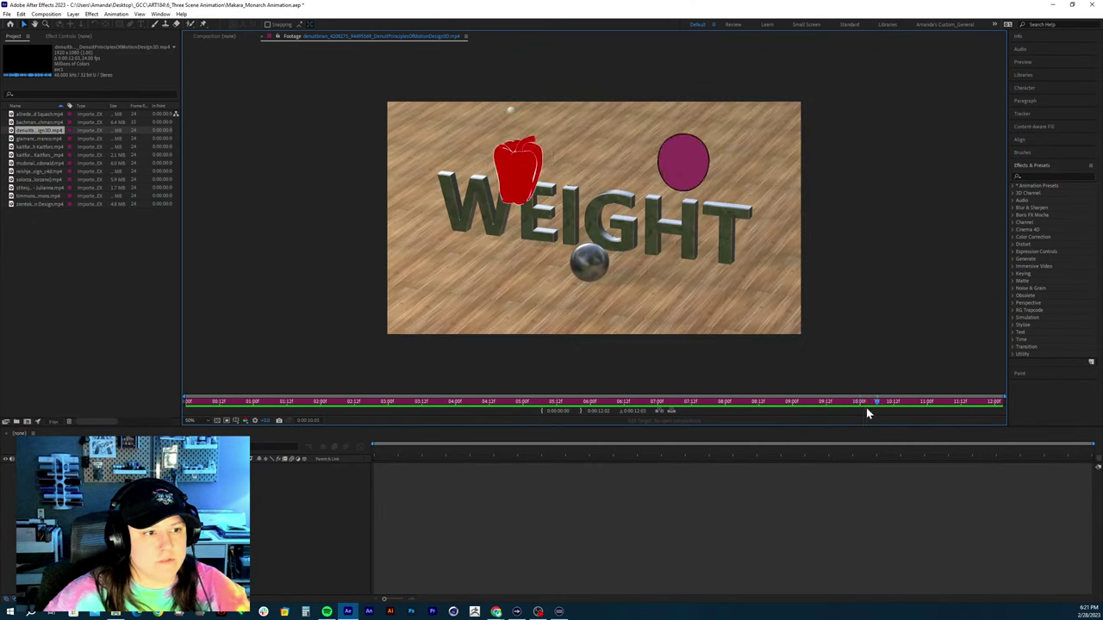
click(864, 406)
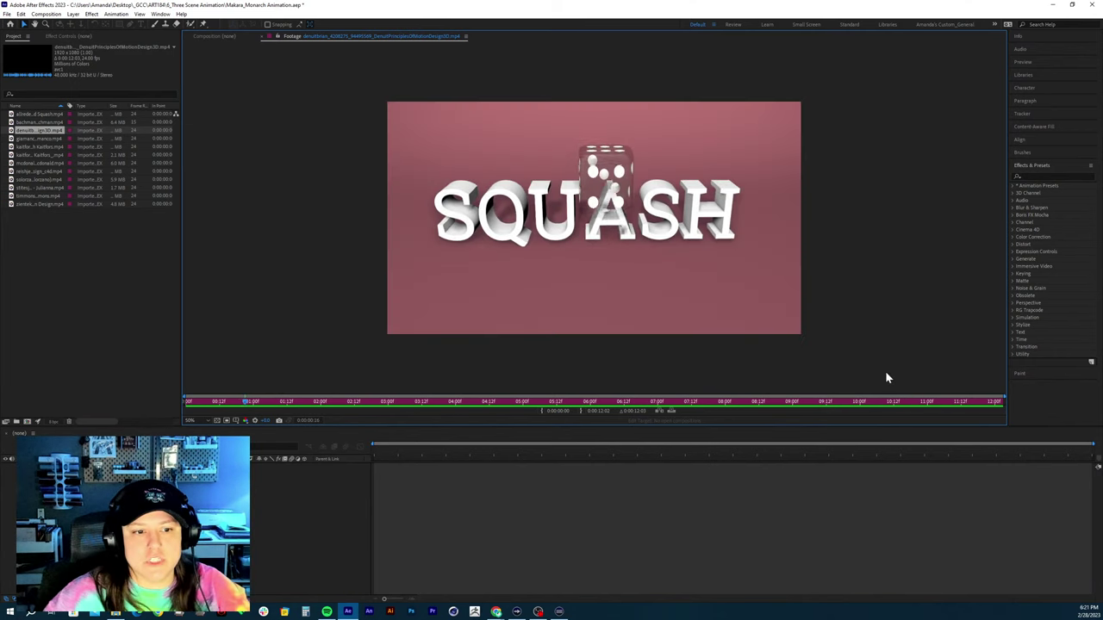
click(857, 402)
drag(858, 402, 821, 396)
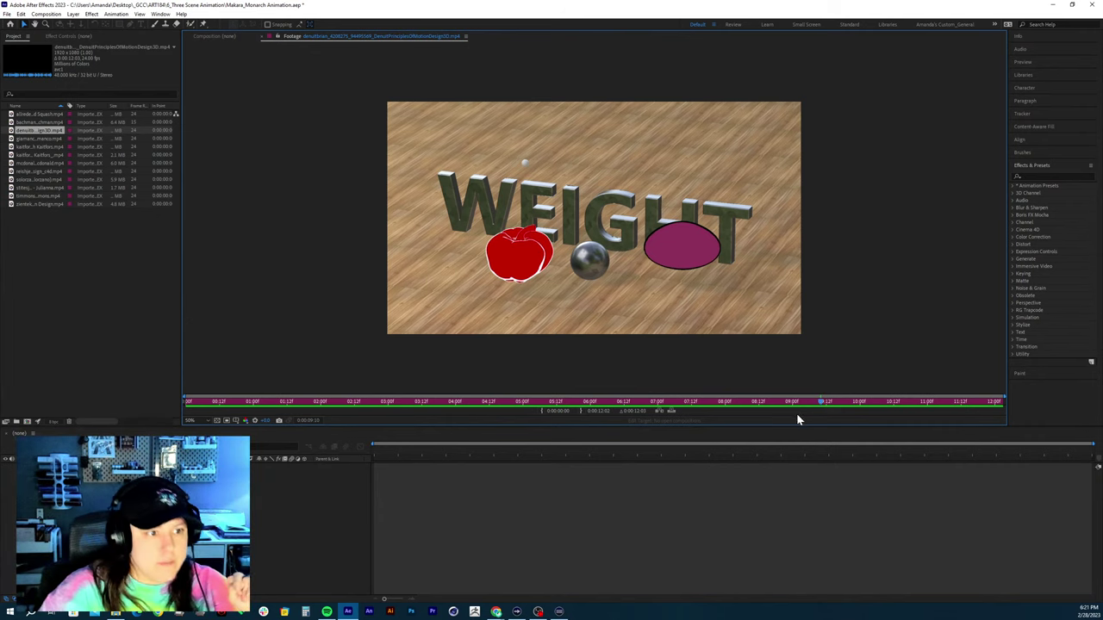
Replay the clip and scrub the WEIGHT scene from about 8 to 11 seconds to compare how heavy and light objects fall and bounce
key(space)
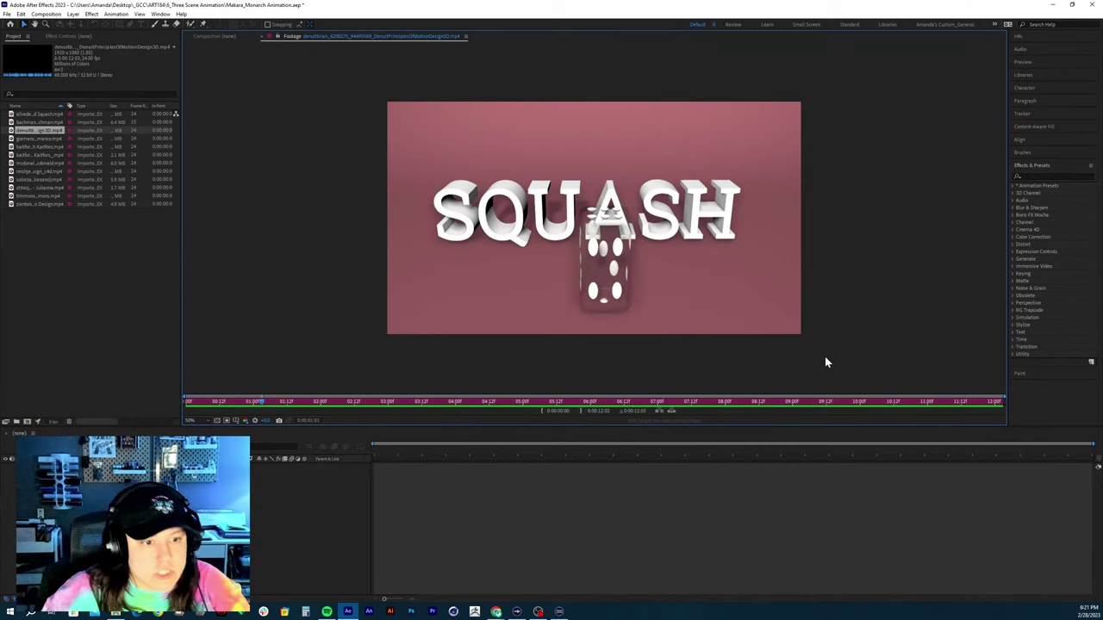
drag(885, 403, 750, 410)
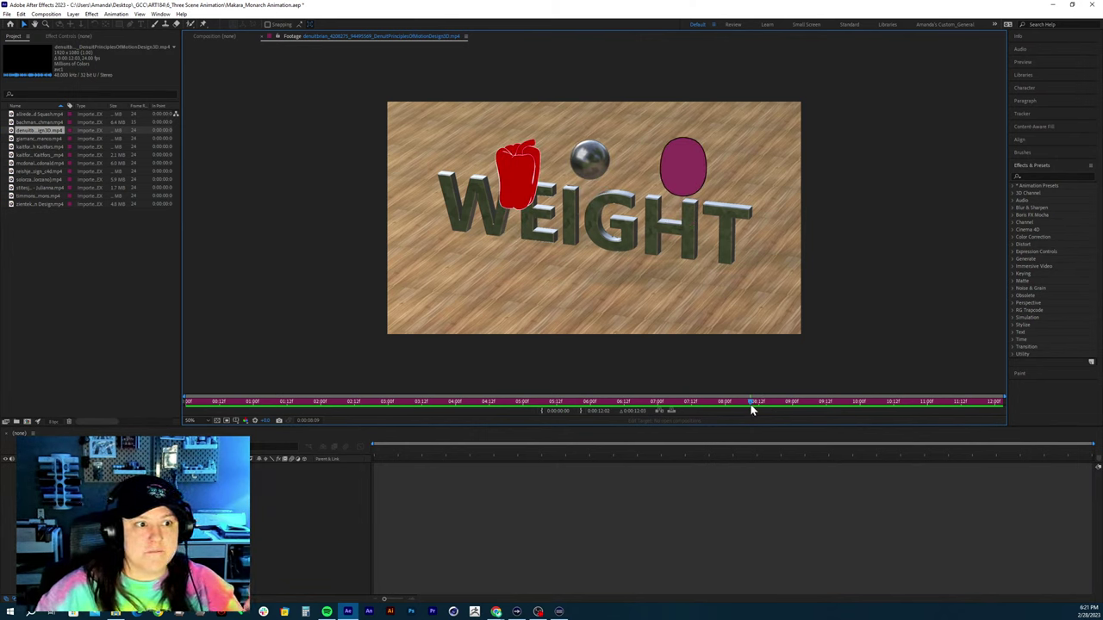
drag(750, 410, 907, 381)
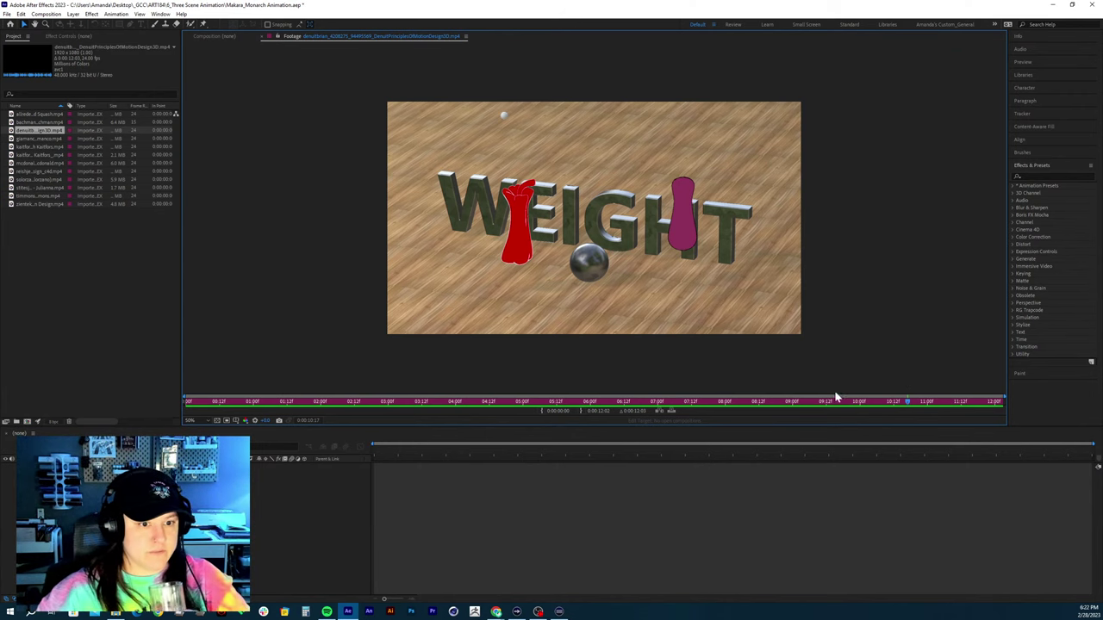
click(955, 402)
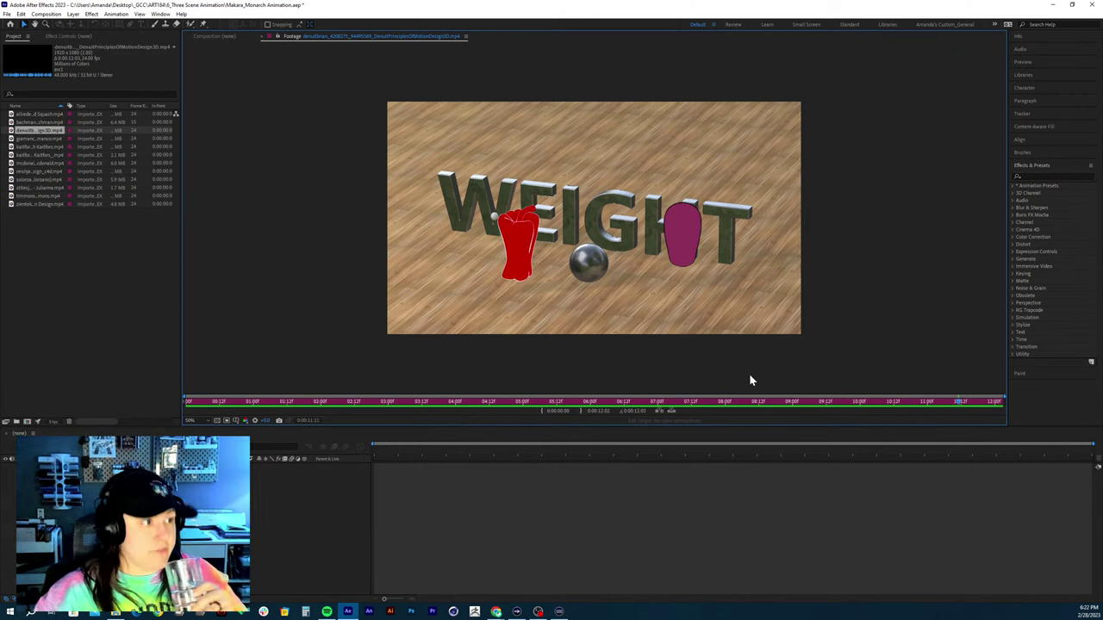
Open the fourth clip in the project list and play it to review its scenes
double_click(40, 139)
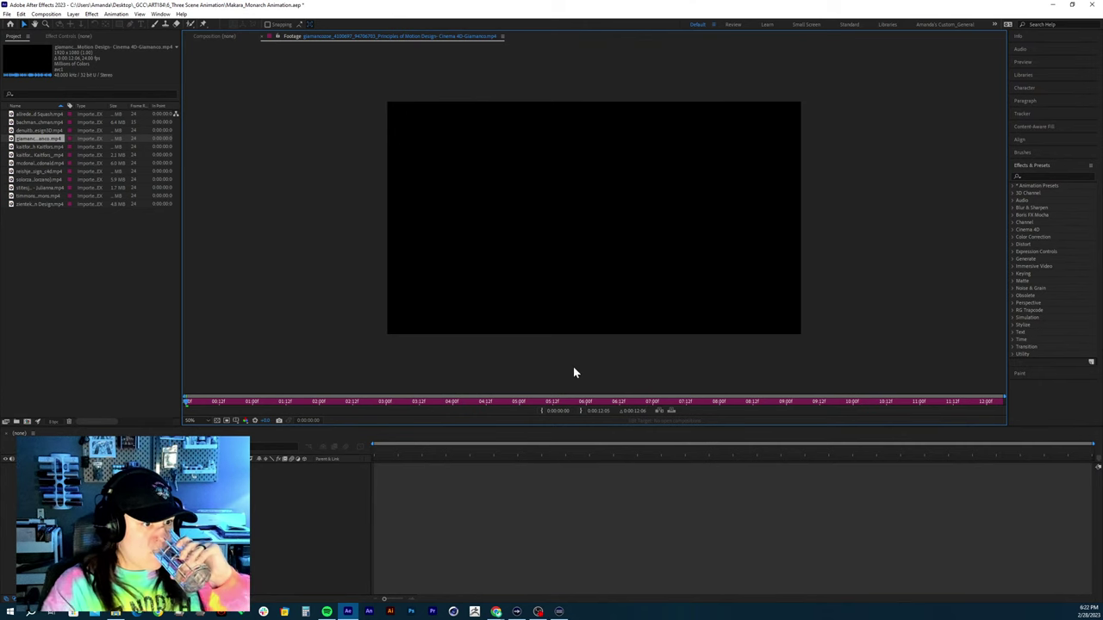
key(space)
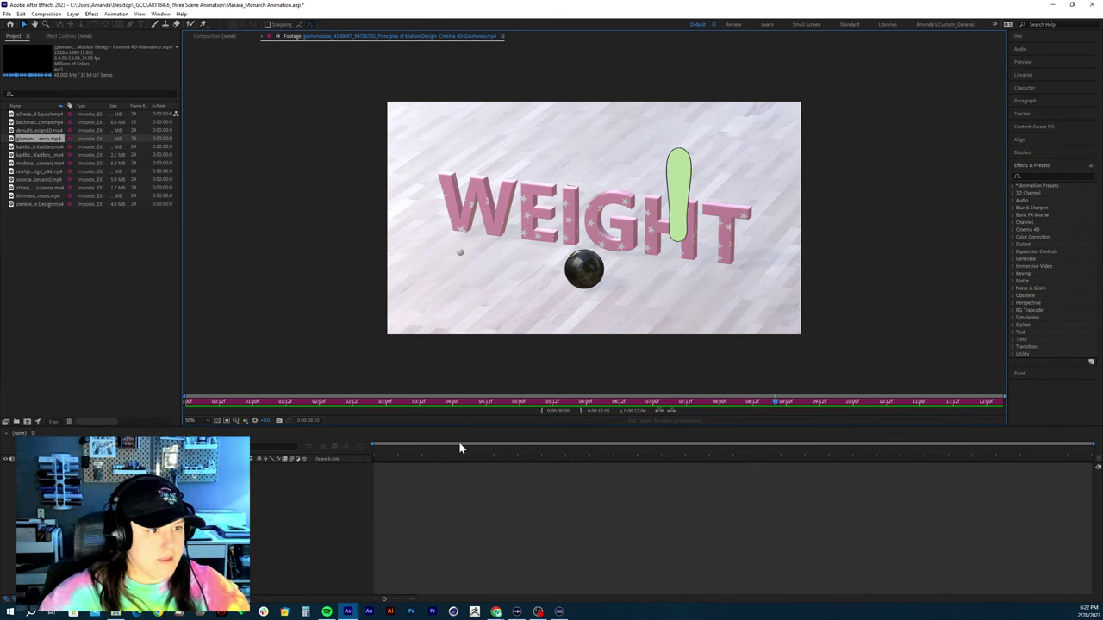
Scrub back to the IMPACT scene and mark the side edges of the letters C, T and A with temporary red strokes
mouse_move(270, 407)
mouse_down()
mouse_move(202, 400)
mouse_move(283, 394)
mouse_move(251, 410)
mouse_move(351, 382)
mouse_move(845, 374)
mouse_move(433, 413)
mouse_move(254, 412)
mouse_up()
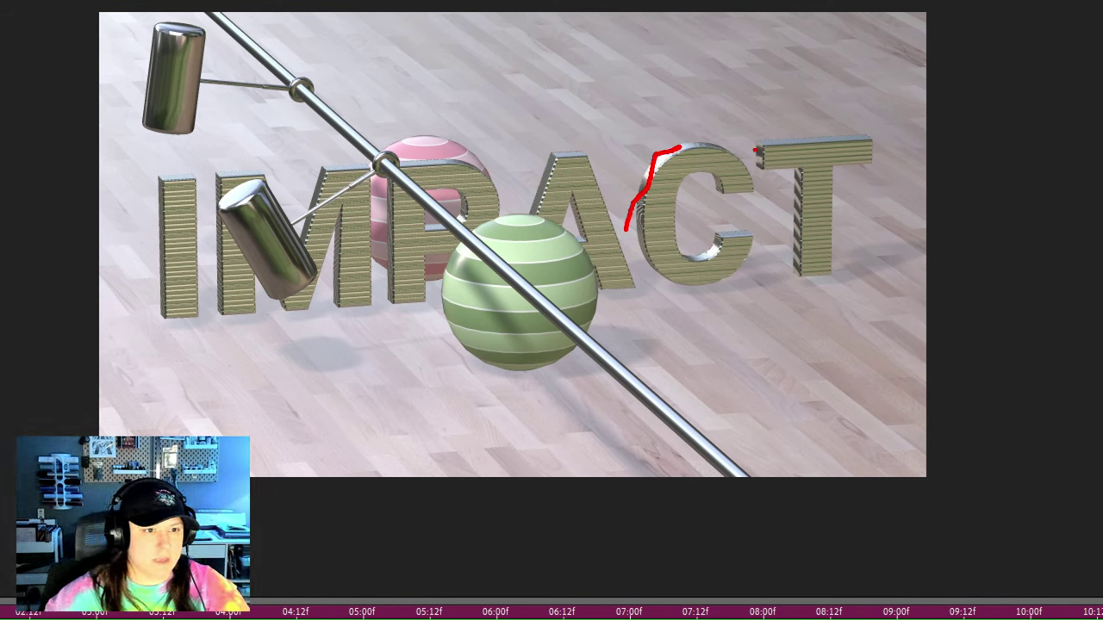
drag(763, 143, 763, 162)
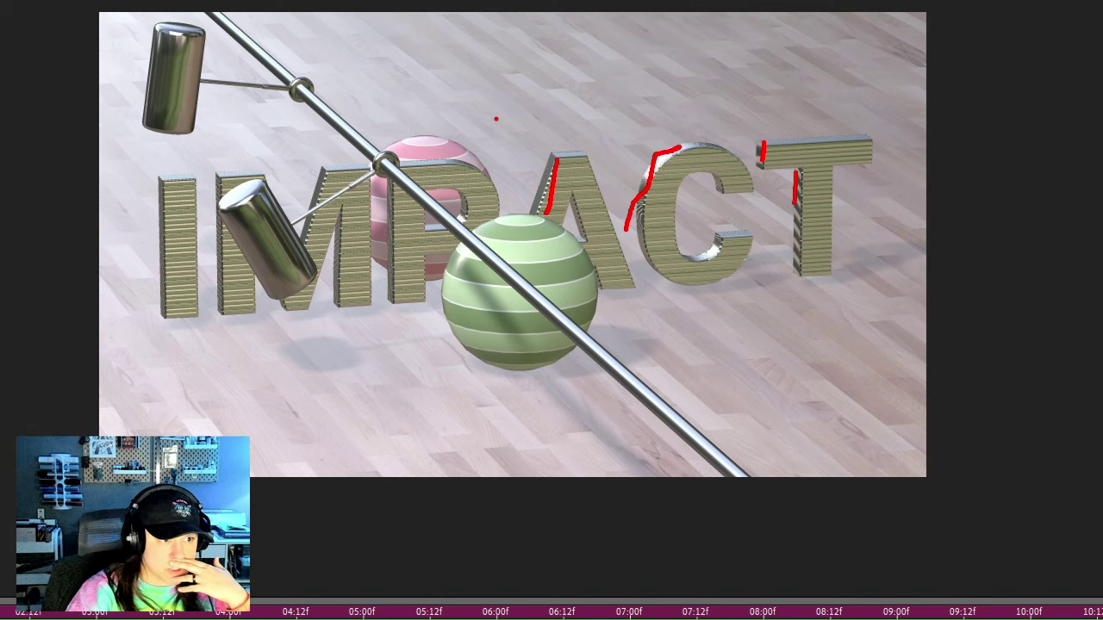
key(Escape)
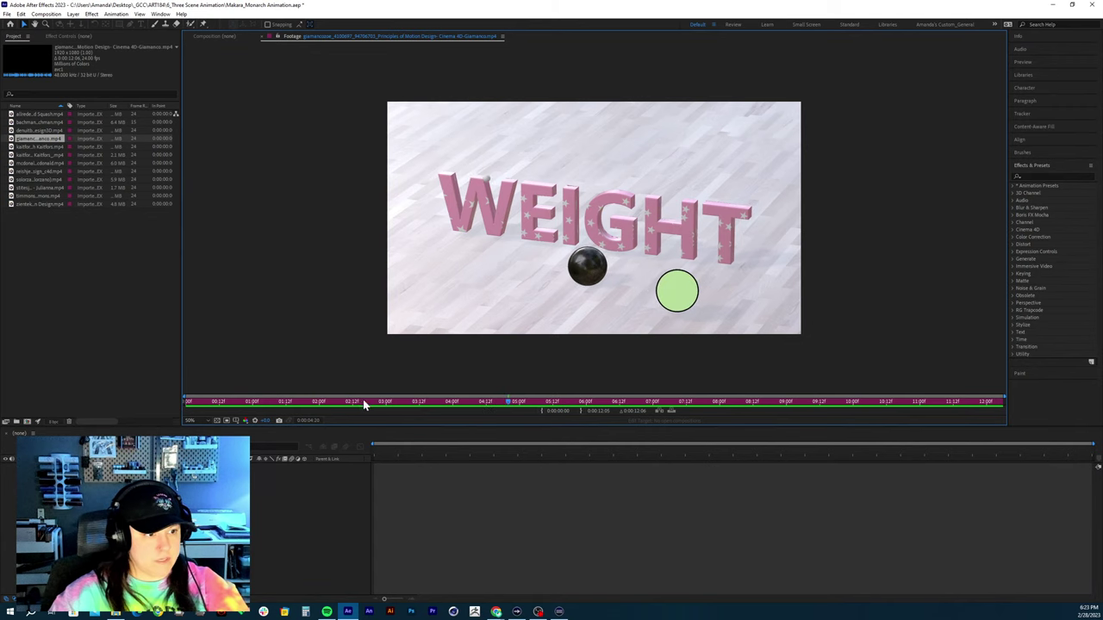
Set the footage out point to 0:00:04:00 at the end of the IMPACT scene and play it from the start
drag(363, 405, 453, 409)
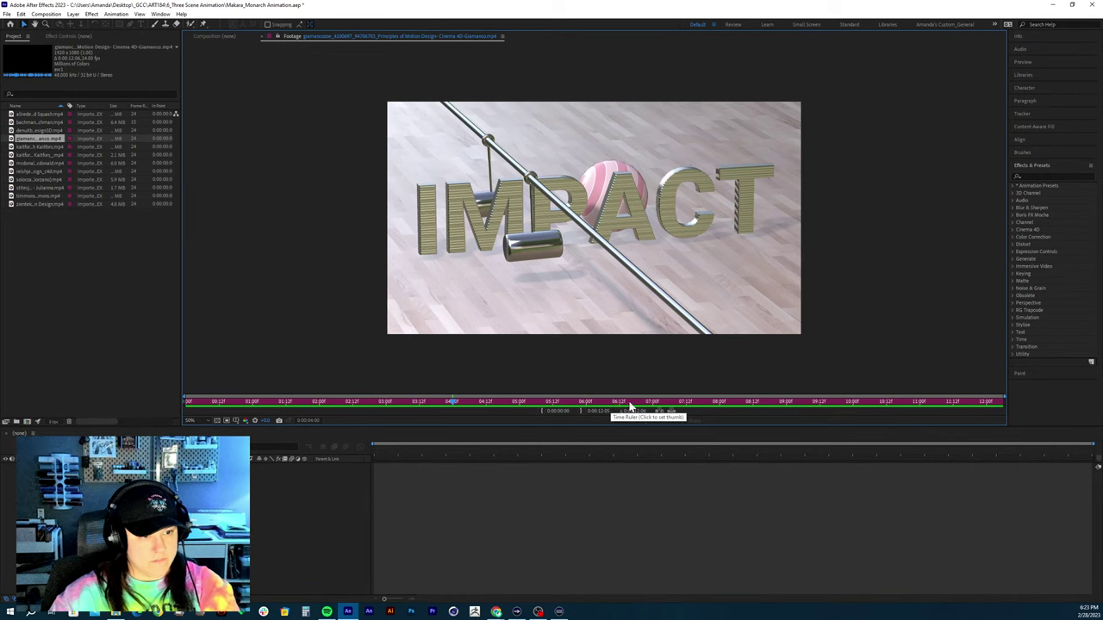
click(579, 411)
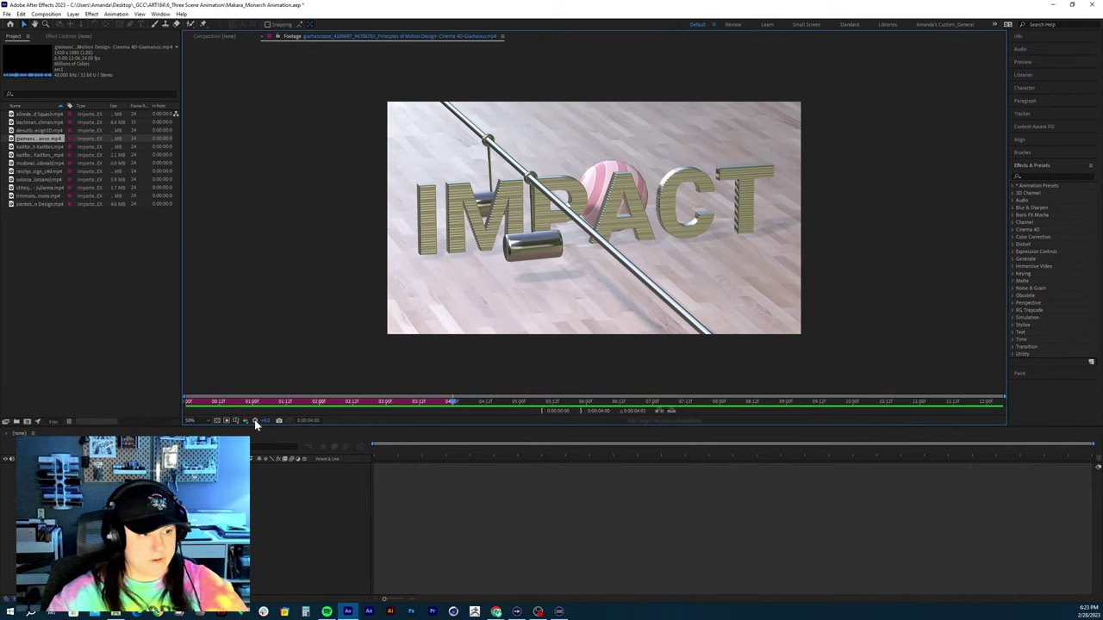
click(182, 402)
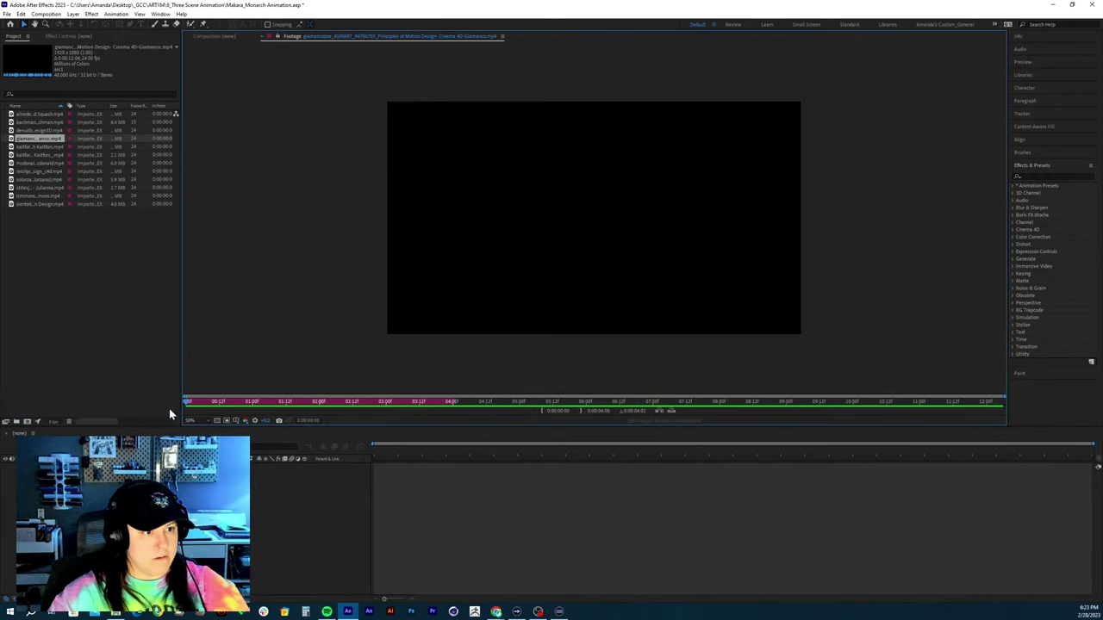
key(space)
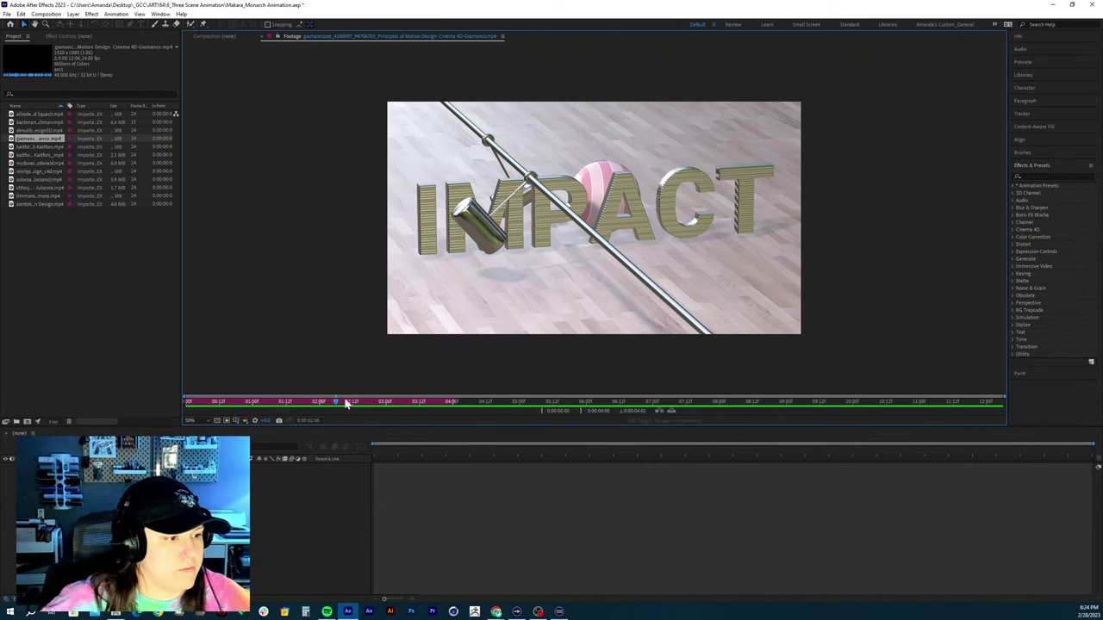
Replay the IMPACT scene from the start and inspect it at 100% magnification to examine the hammers, striped balls and letter textures
drag(314, 405, 185, 410)
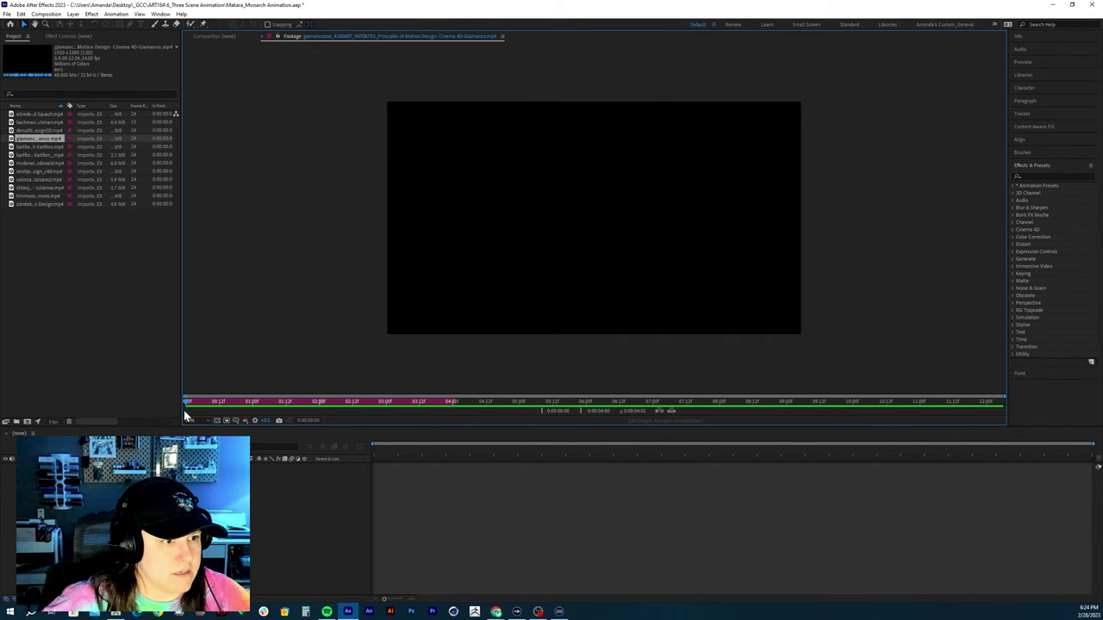
key(space)
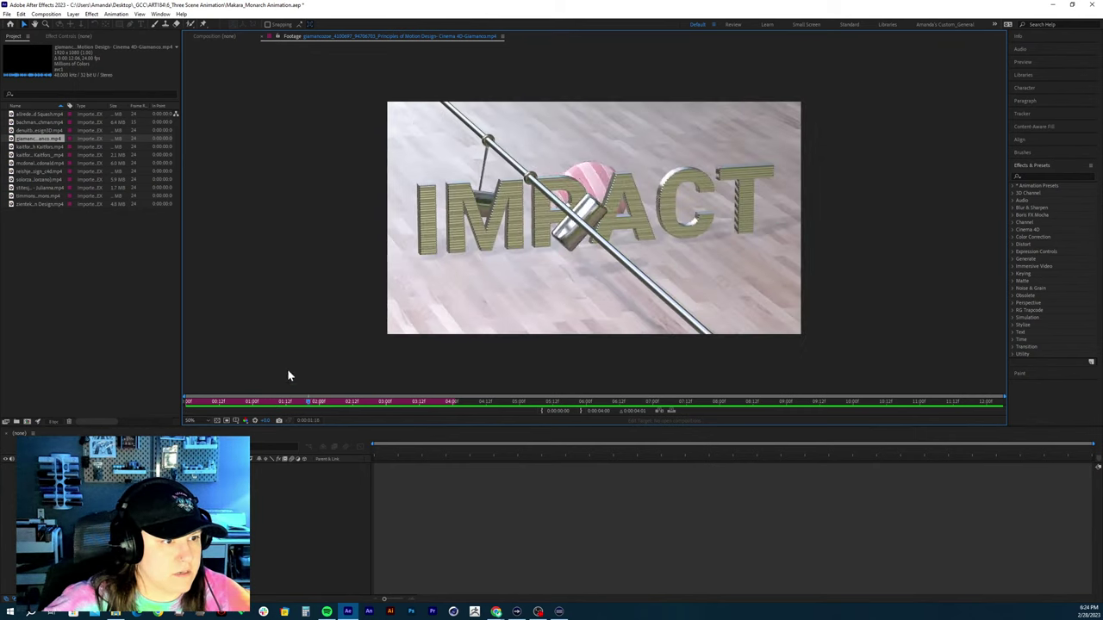
drag(222, 403, 248, 403)
key(space)
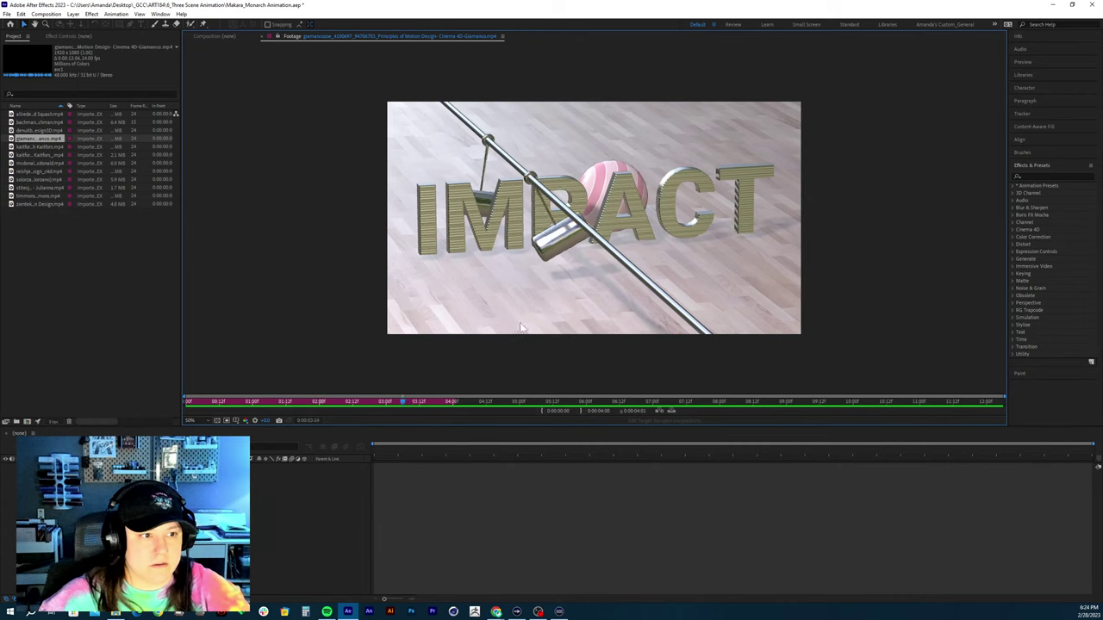
key(slash)
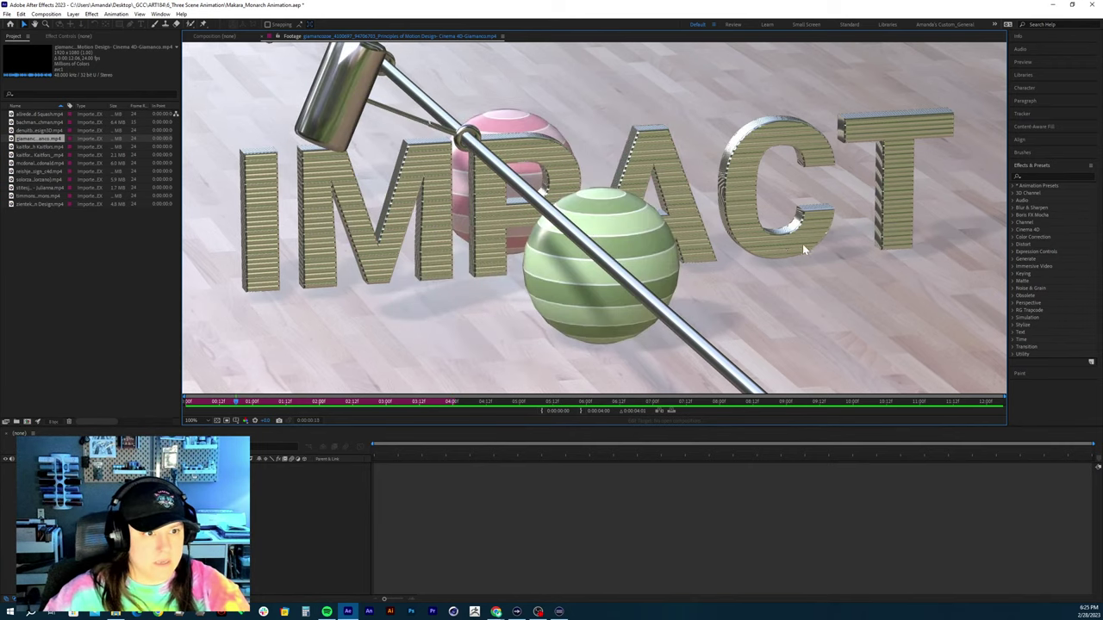
key(comma)
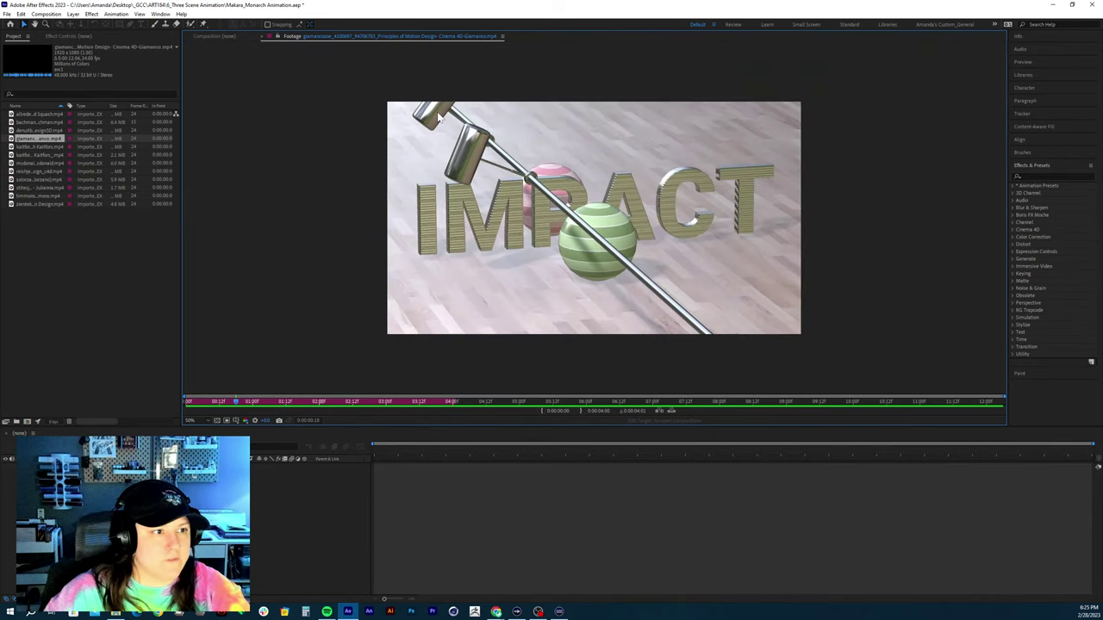
key(space)
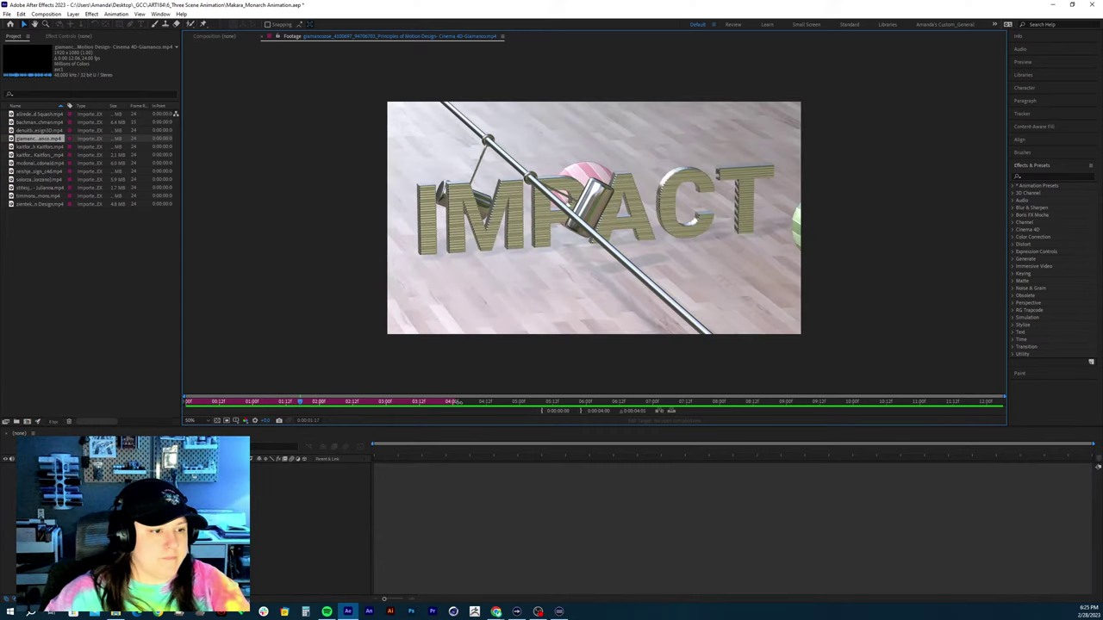
Set the footage in point to 0:00:04:00 and the out point to 0:00:09:03, and play the isolated WEIGHT scene
drag(449, 402, 452, 404)
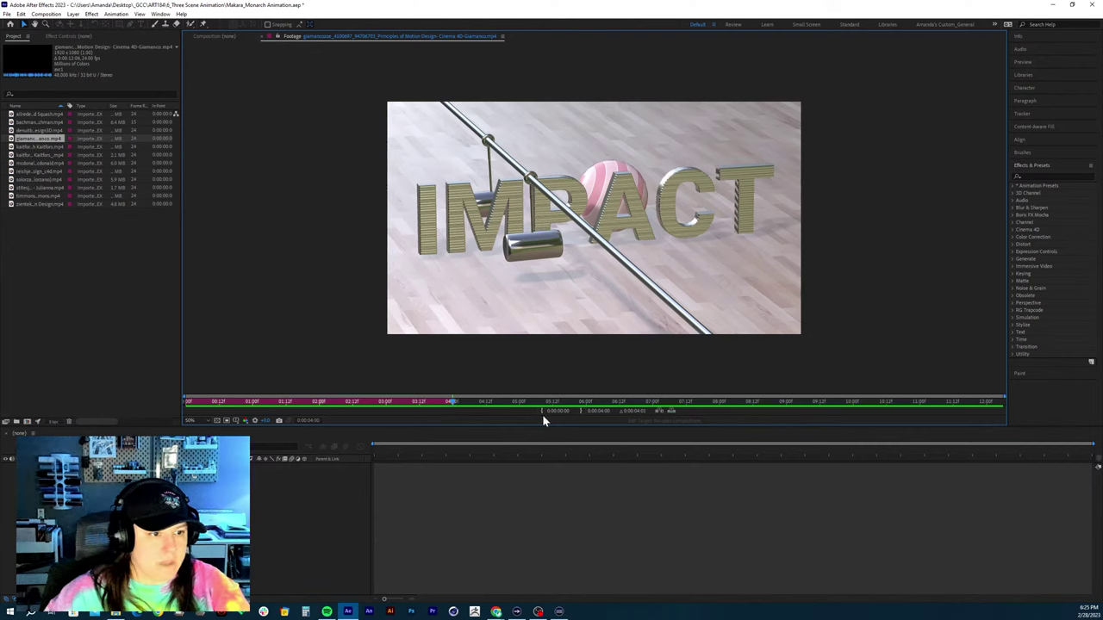
drag(456, 405, 459, 406)
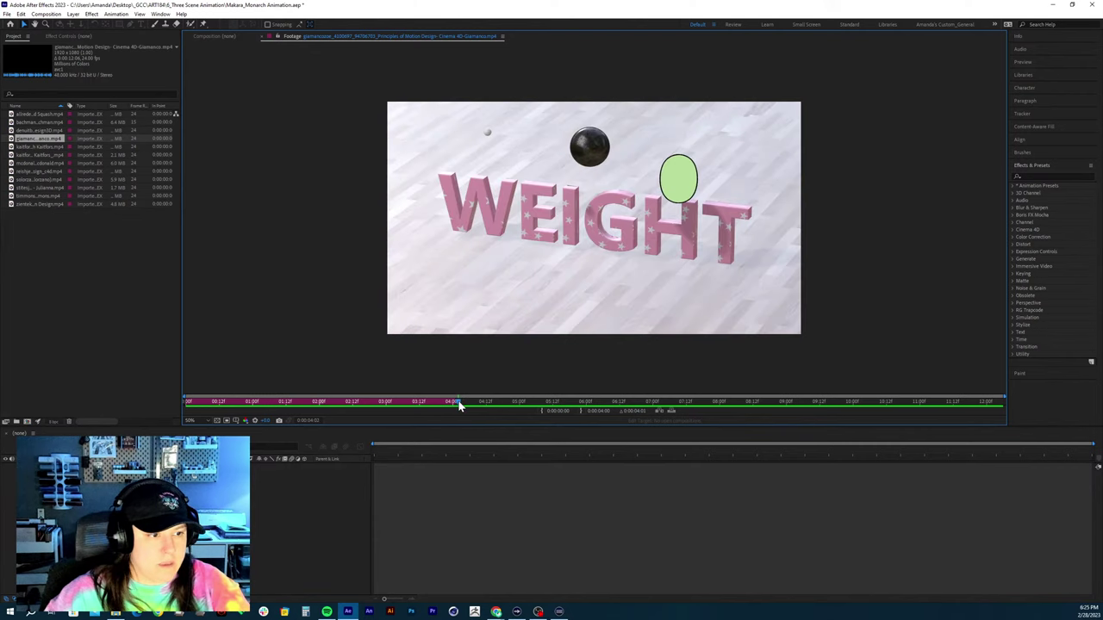
click(541, 411)
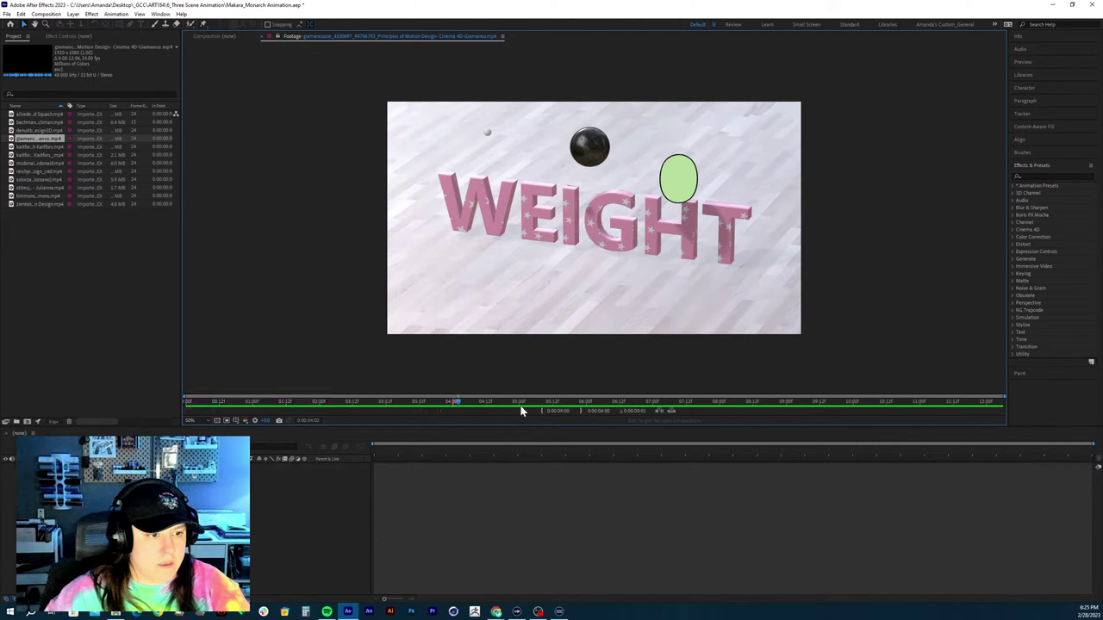
drag(457, 407, 794, 406)
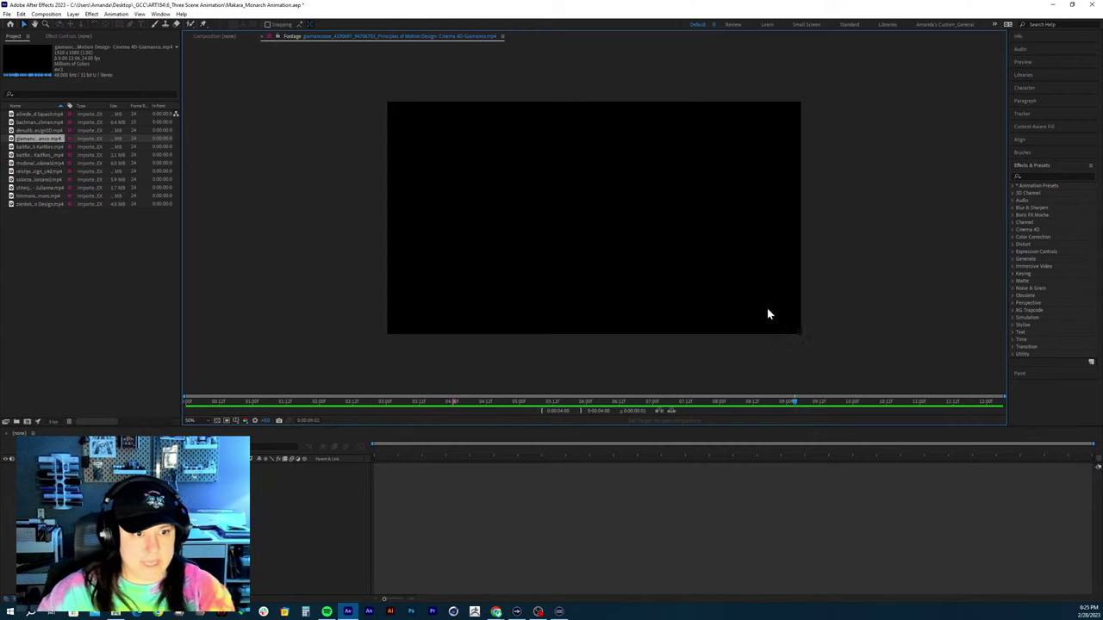
click(582, 410)
click(457, 402)
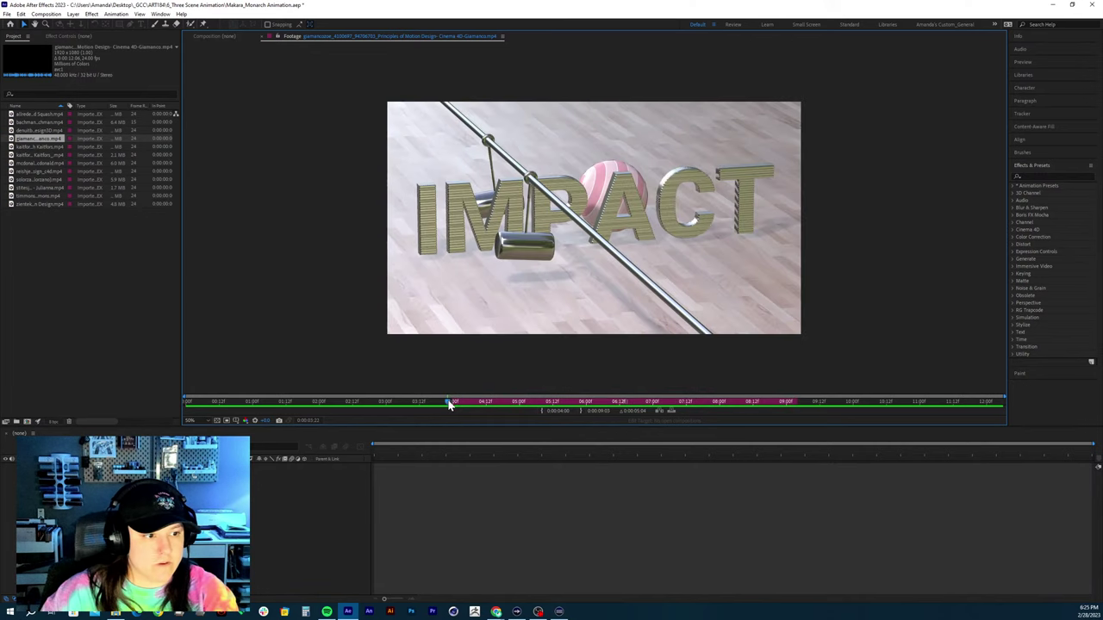
key(space)
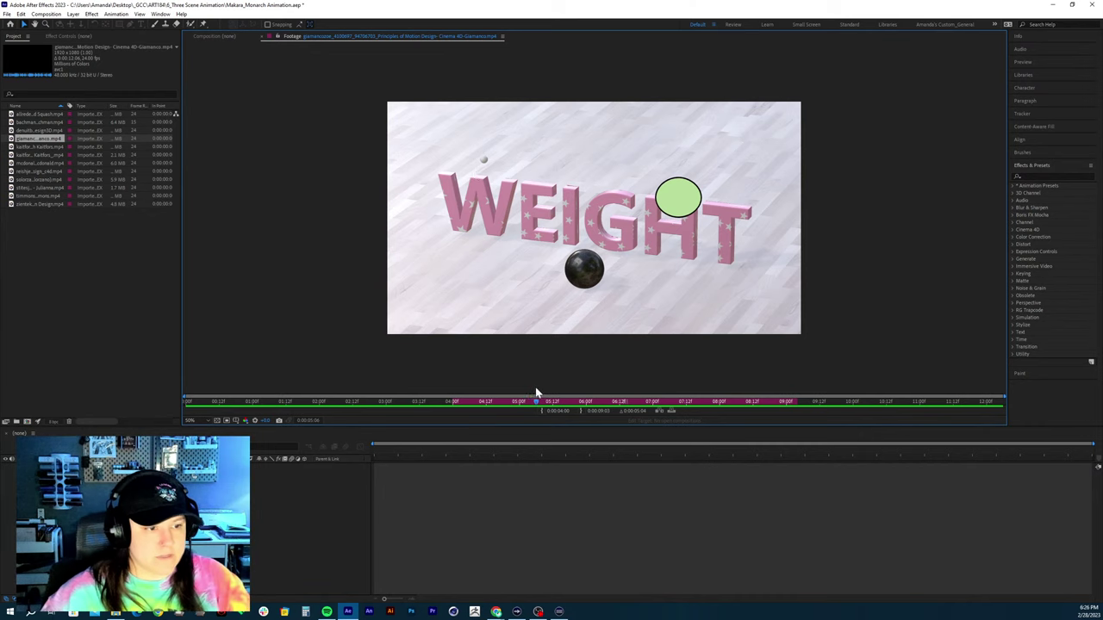
Replay the WEIGHT scene from about 4 seconds to examine how the green ball stretches while the black ball drops
drag(527, 405, 458, 405)
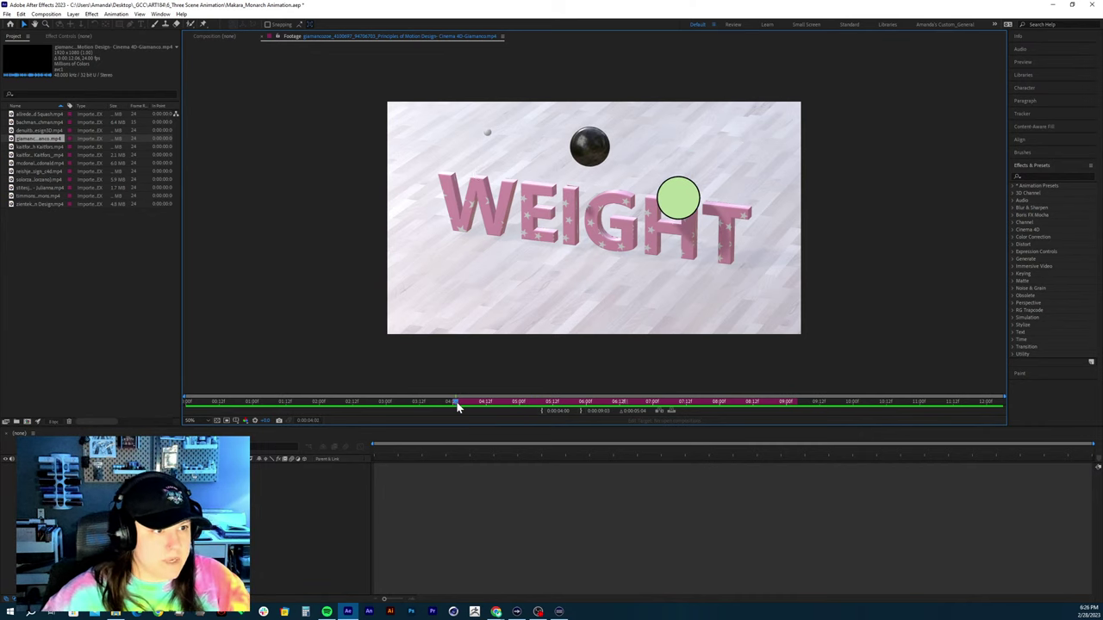
key(space)
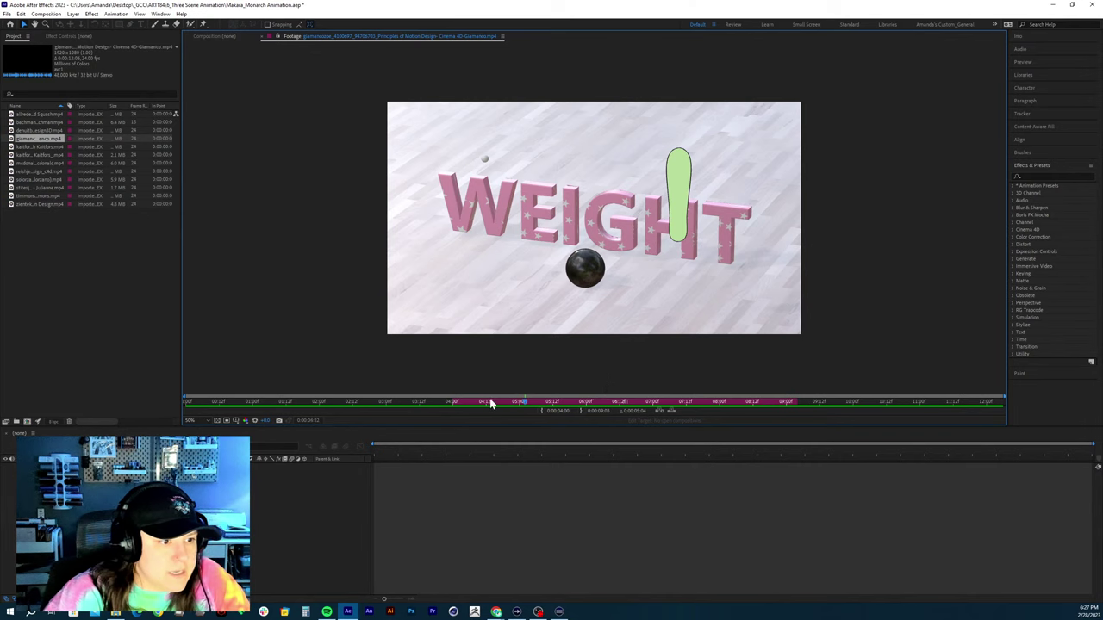
mouse_move(490, 404)
mouse_down()
mouse_move(469, 407)
mouse_move(680, 395)
mouse_move(490, 401)
mouse_up()
key(space)
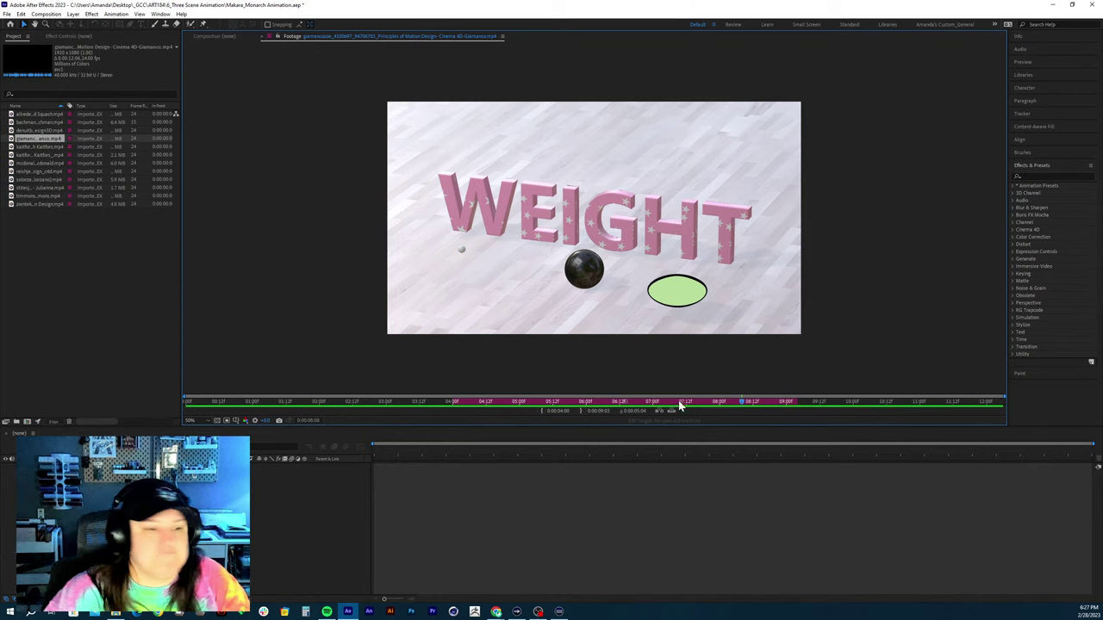
Scrub and replay the WEIGHT scene between about 4.5 and 7 seconds to examine the green ball's squash and stretch on each bounce
click(489, 404)
drag(490, 403, 526, 396)
key(space)
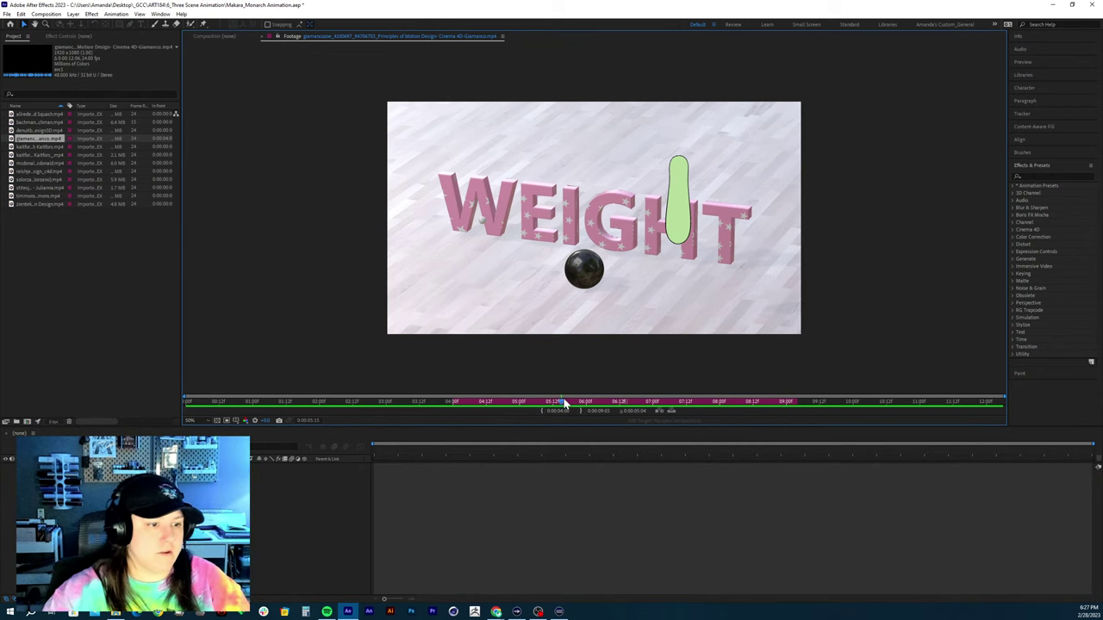
key(space)
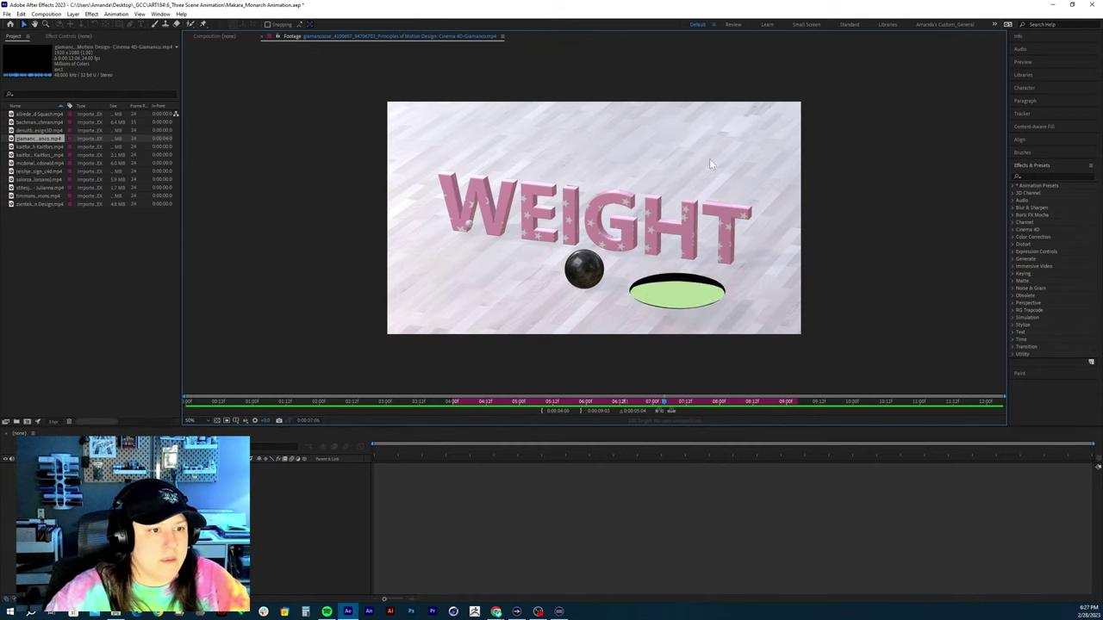
drag(643, 410, 514, 412)
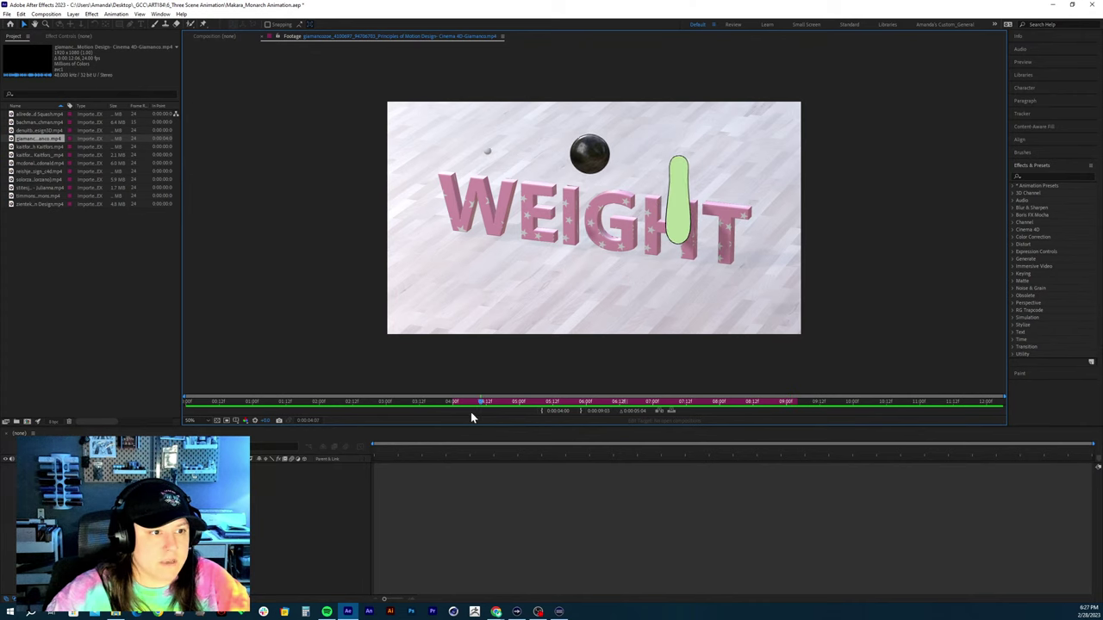
Replay and scrub the WEIGHT scene between about 4 and 7 seconds to compare the motion of the green and black balls
key(space)
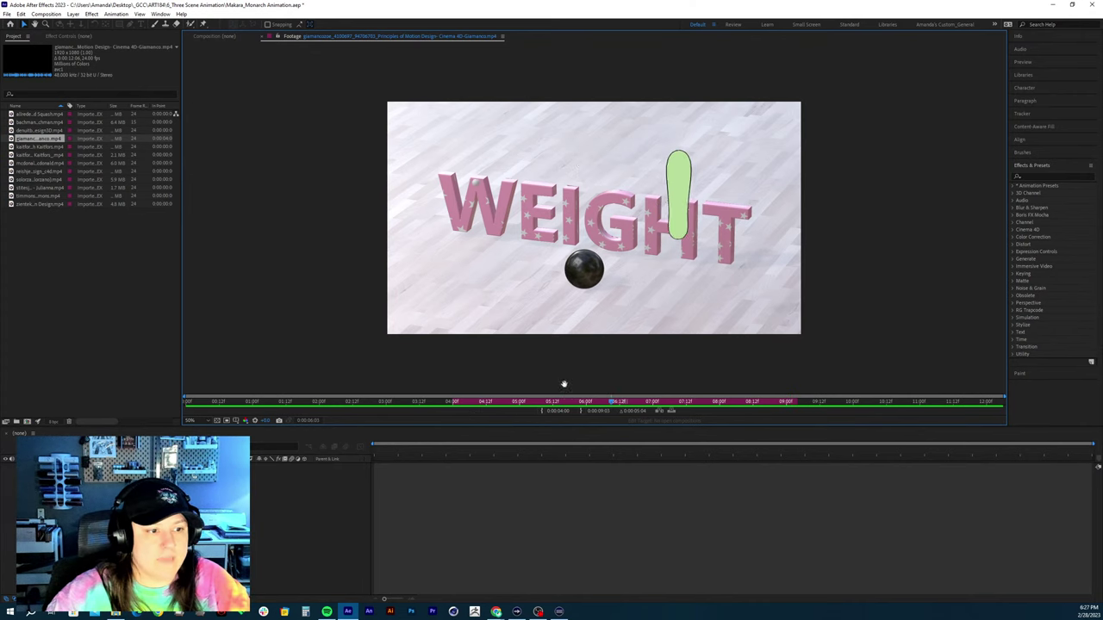
drag(555, 400, 505, 411)
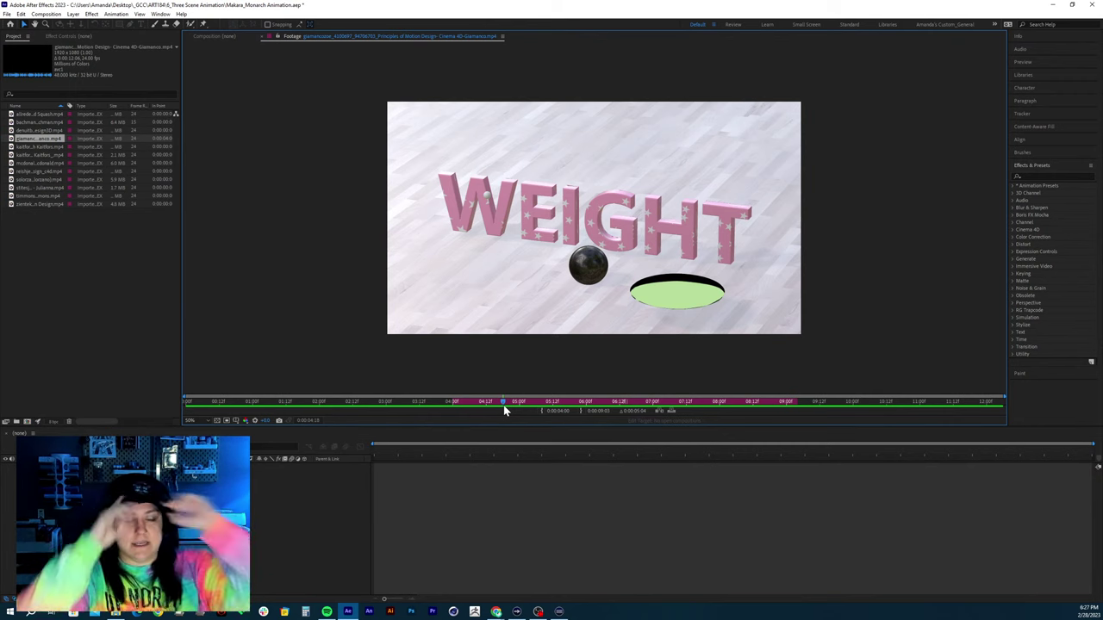
key(space)
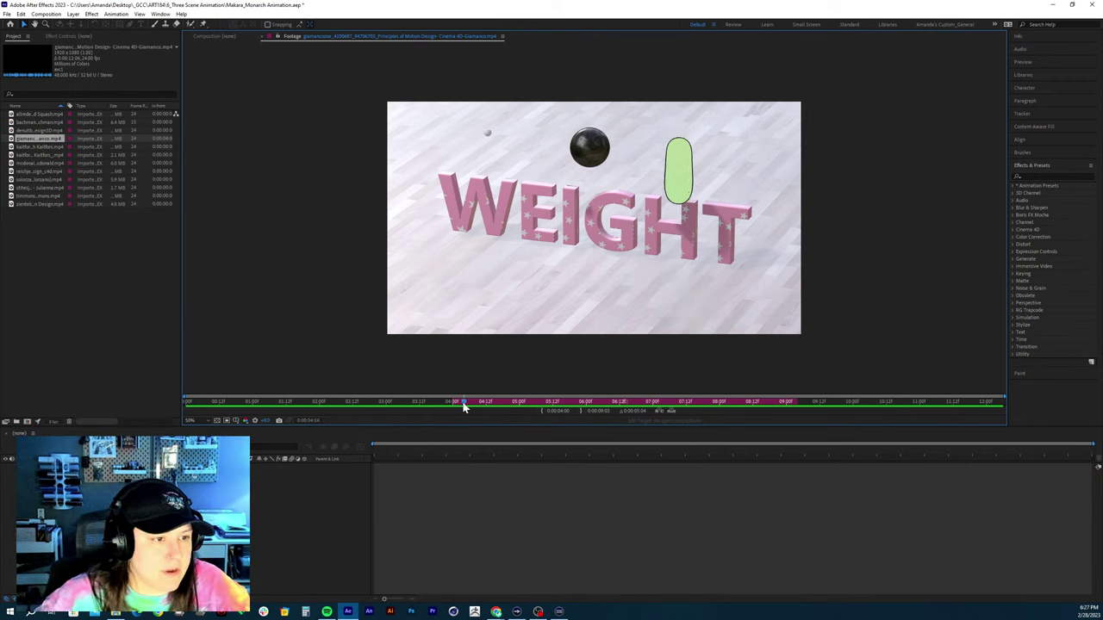
key(space)
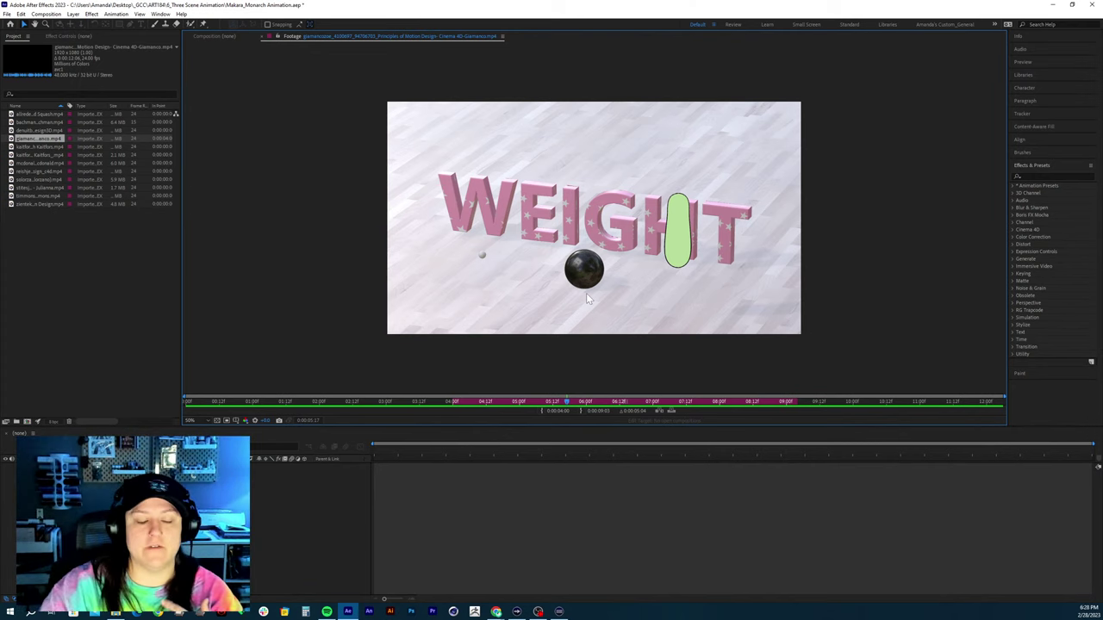
click(559, 405)
drag(559, 410, 677, 401)
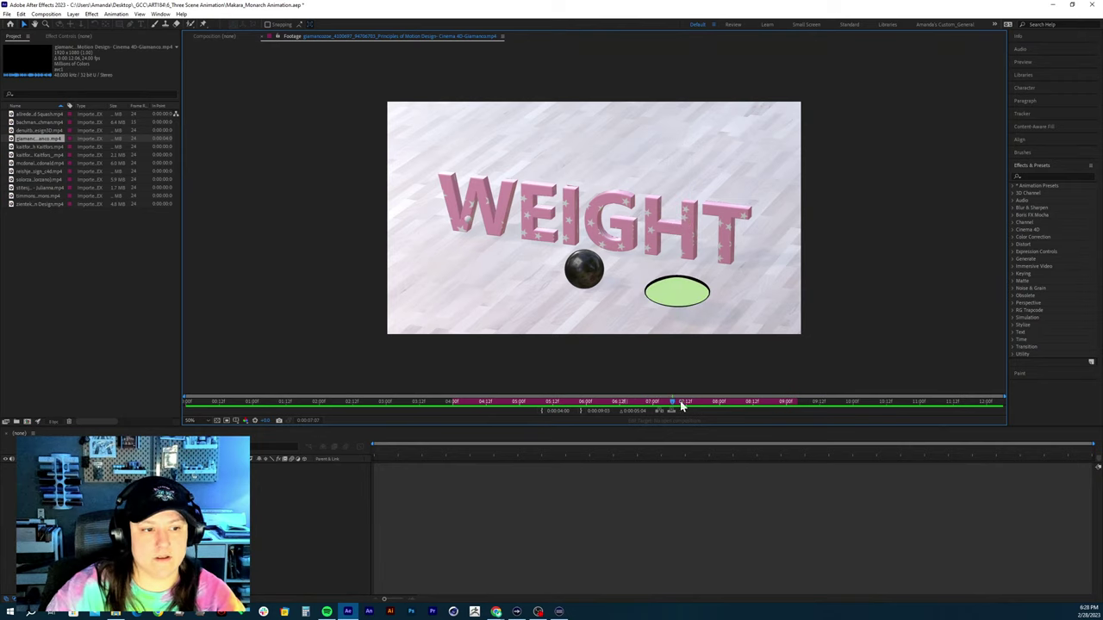
Set the footage in point to 0:00:09:03 and the out point to 0:00:12:05, and play the isolated squash scene
click(755, 404)
drag(758, 407, 795, 409)
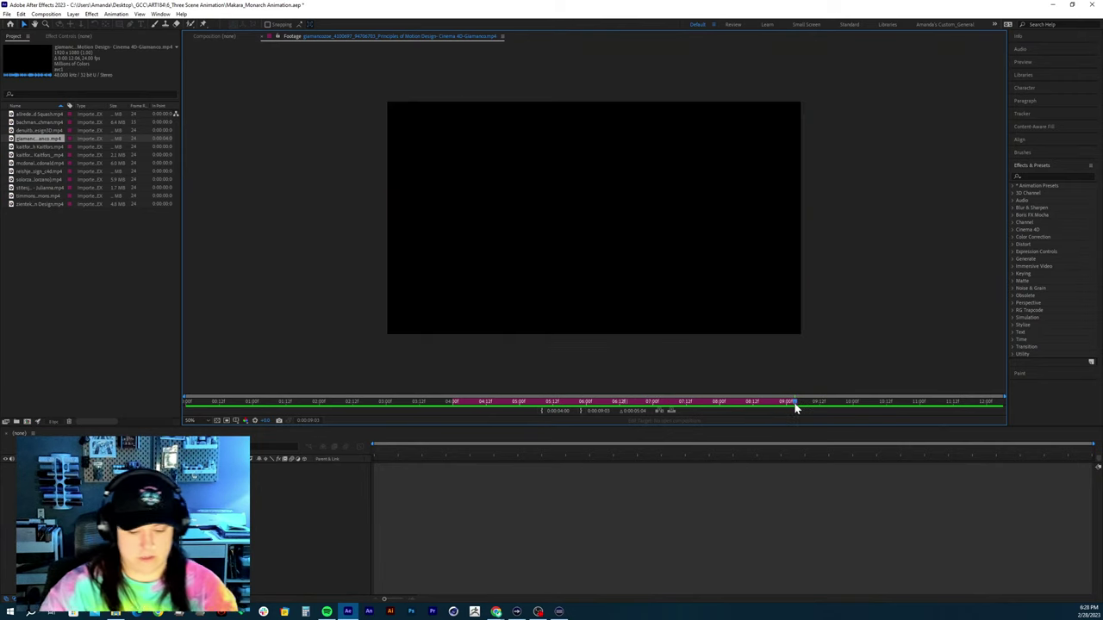
click(542, 412)
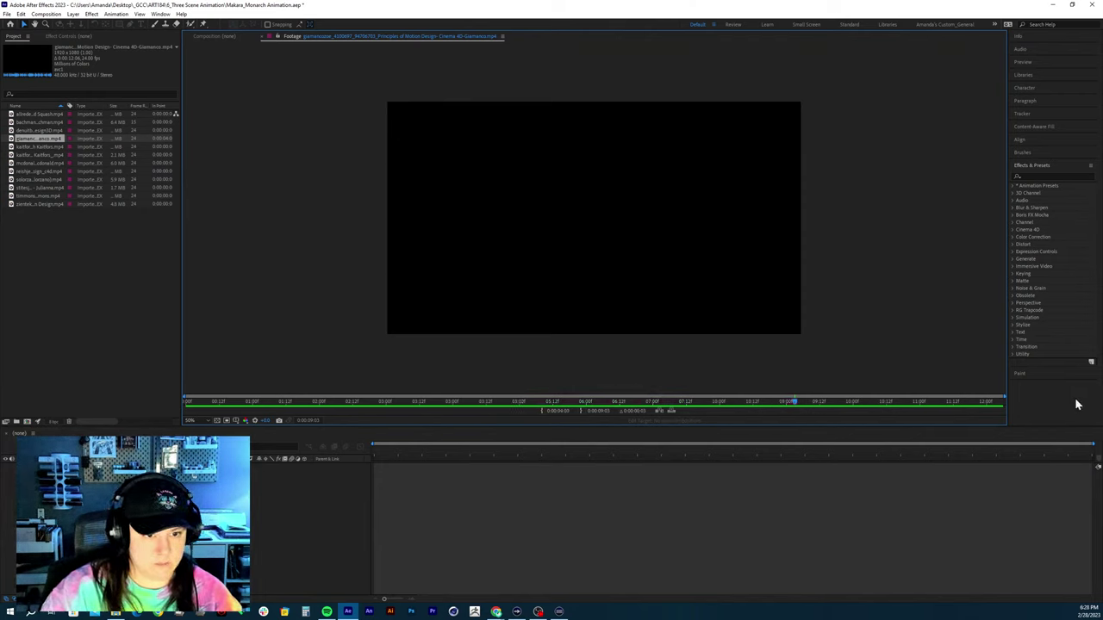
click(998, 402)
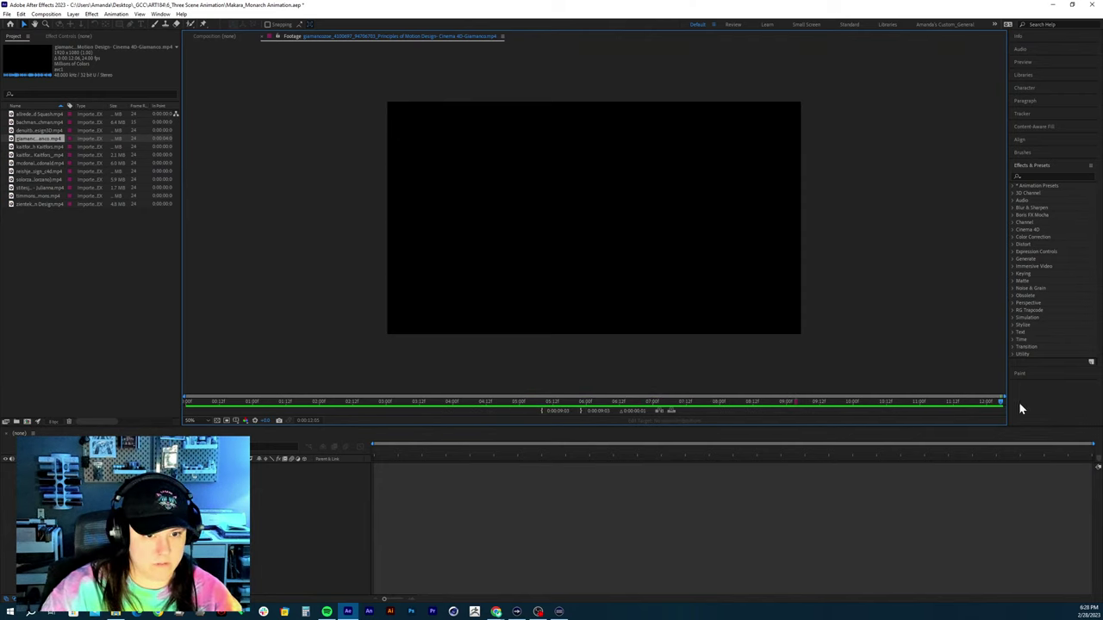
click(582, 413)
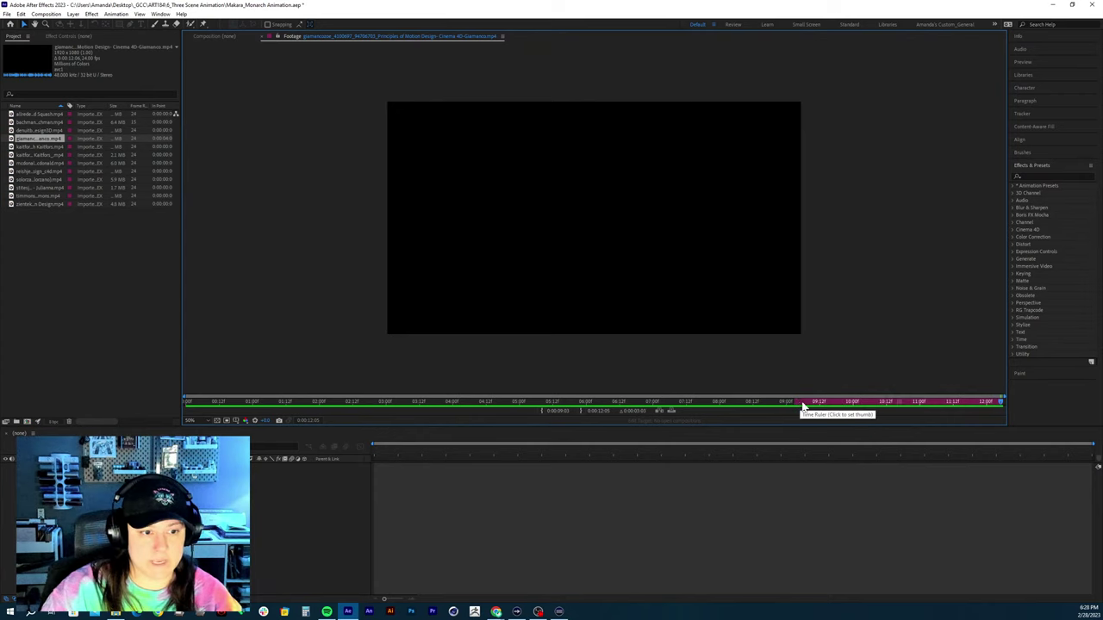
drag(799, 409, 797, 410)
key(space)
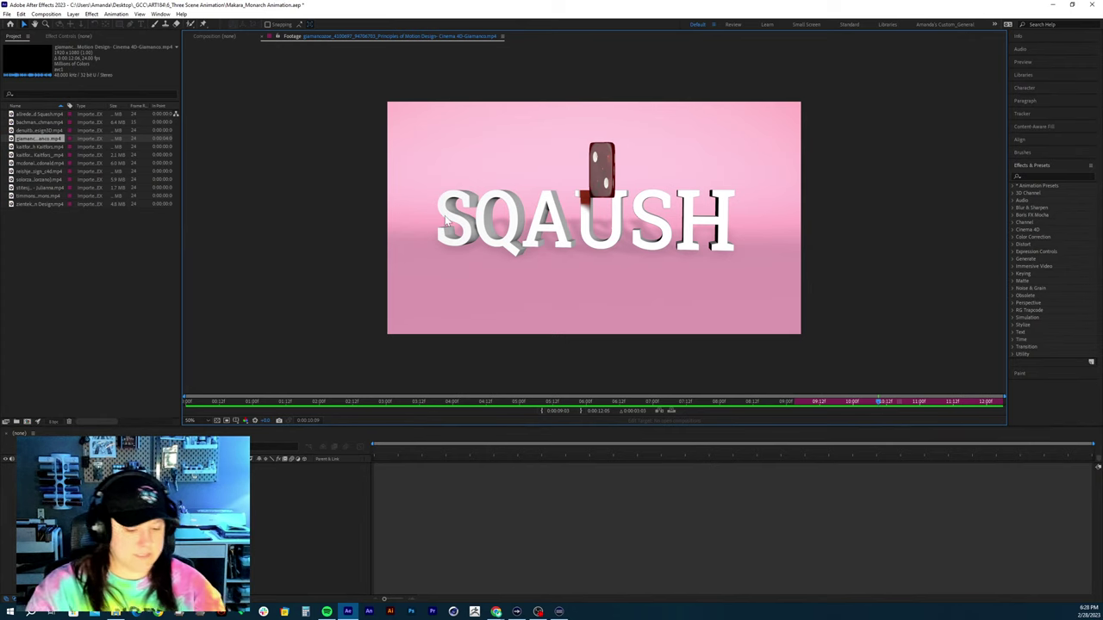
Sketch red horizontal marks on both sides of the squash title and a diagonal arrow across the H, and clear the annotations
drag(398, 217, 426, 217)
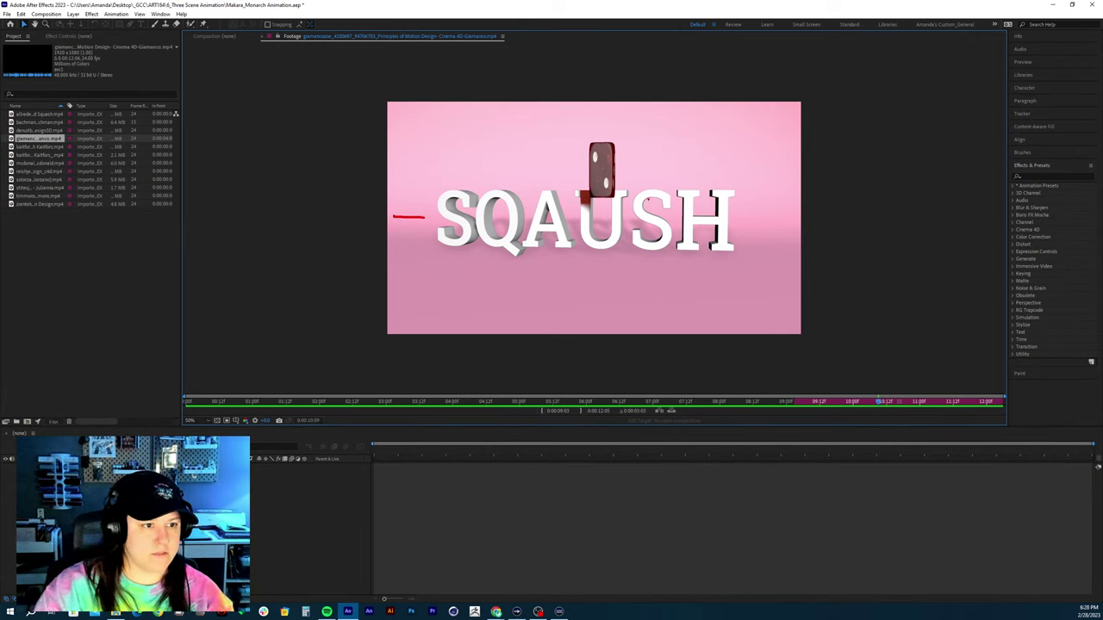
drag(744, 232, 790, 230)
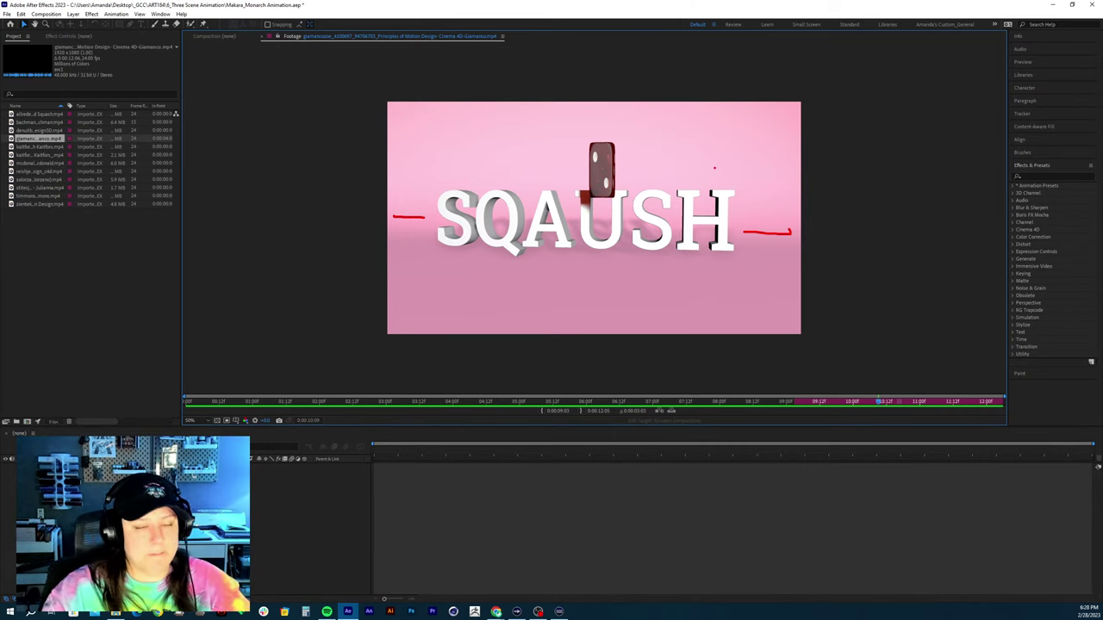
mouse_move(771, 139)
mouse_down()
mouse_move(686, 168)
mouse_move(681, 220)
mouse_up()
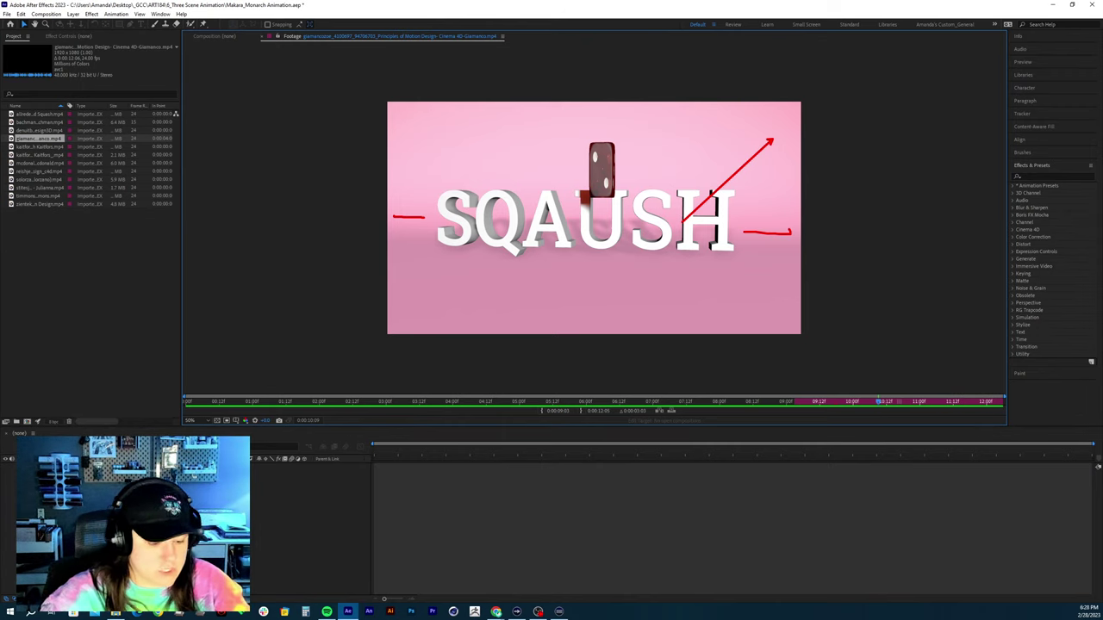
key(Escape)
Replay the squash scene from about 9.5 seconds to examine the die's deformation, and return to the scene's start
drag(835, 403, 825, 406)
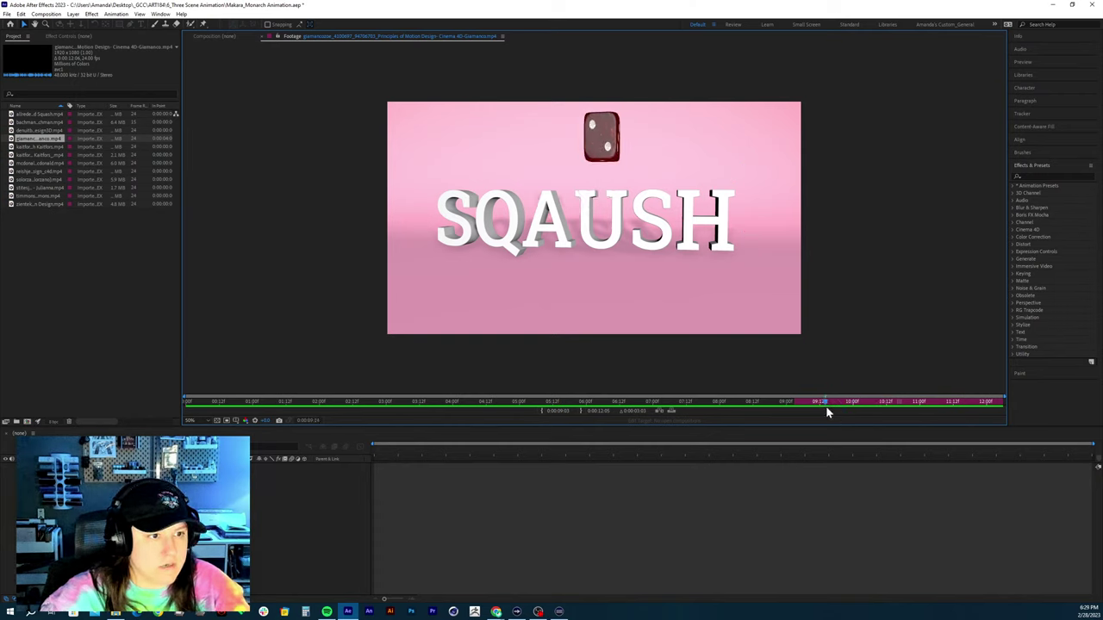
key(space)
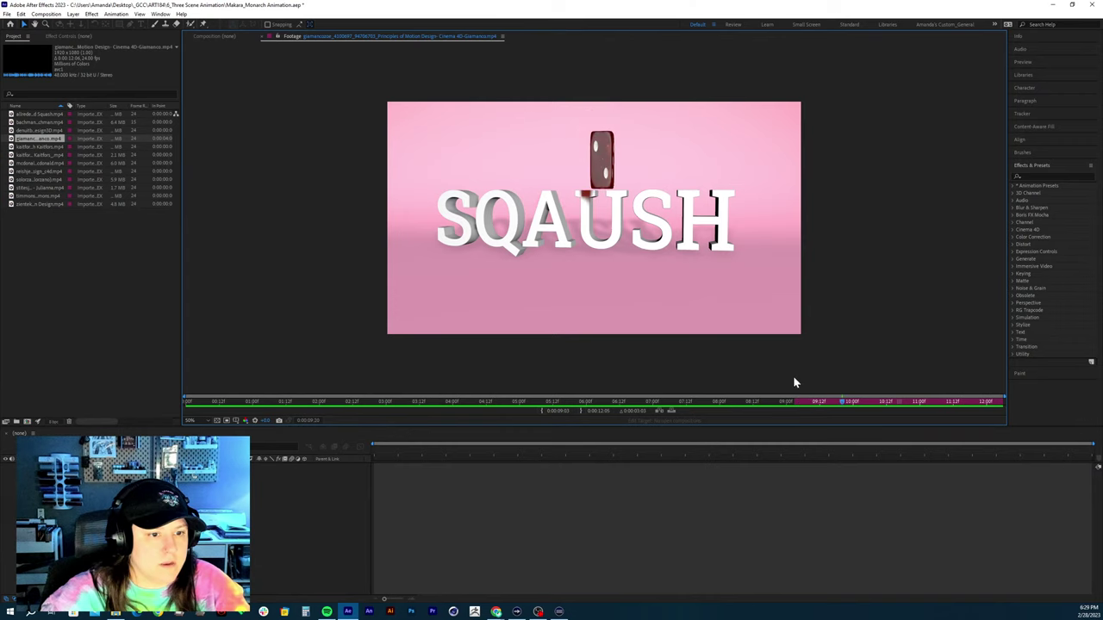
drag(835, 401, 789, 402)
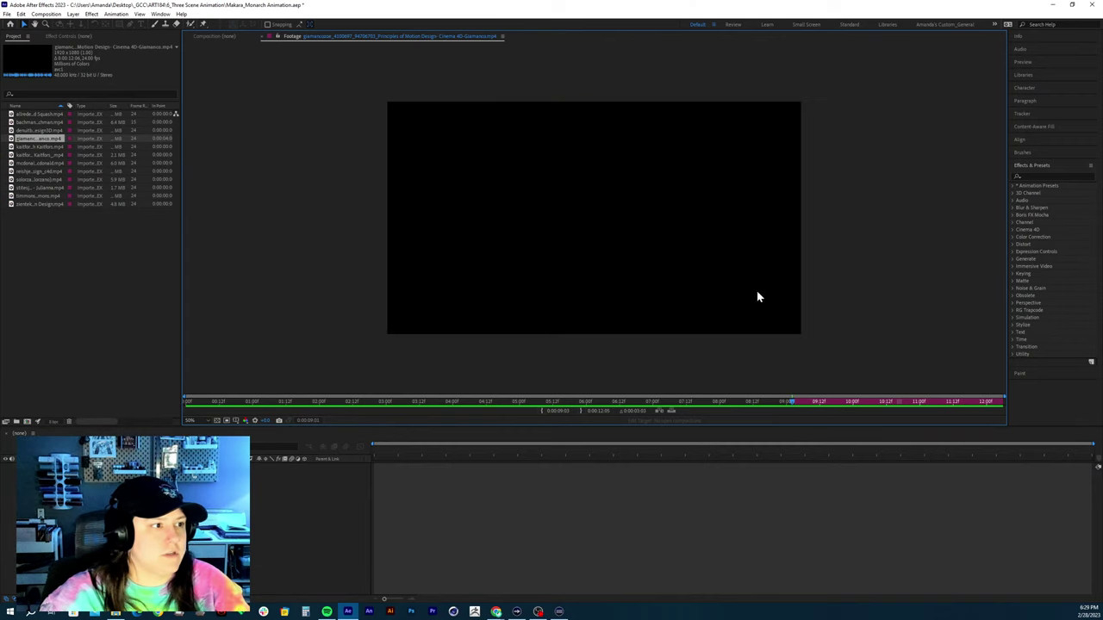
Open the next student clip, and play and scrub its teal SQUASH scene through 0:00:04:00 to examine the die and letters
double_click(36, 148)
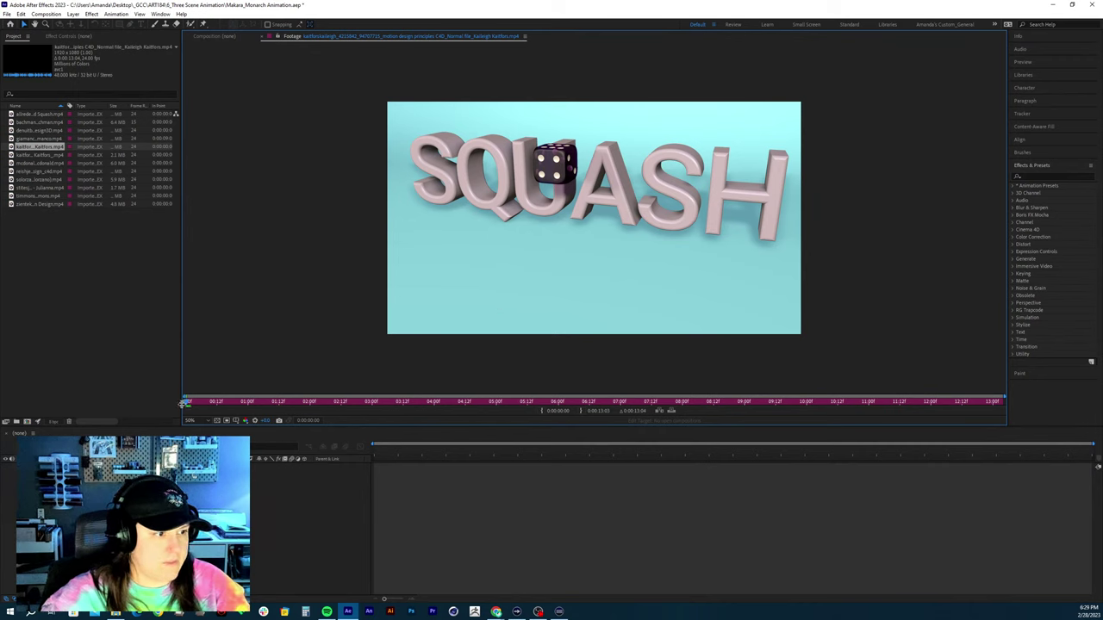
key(space)
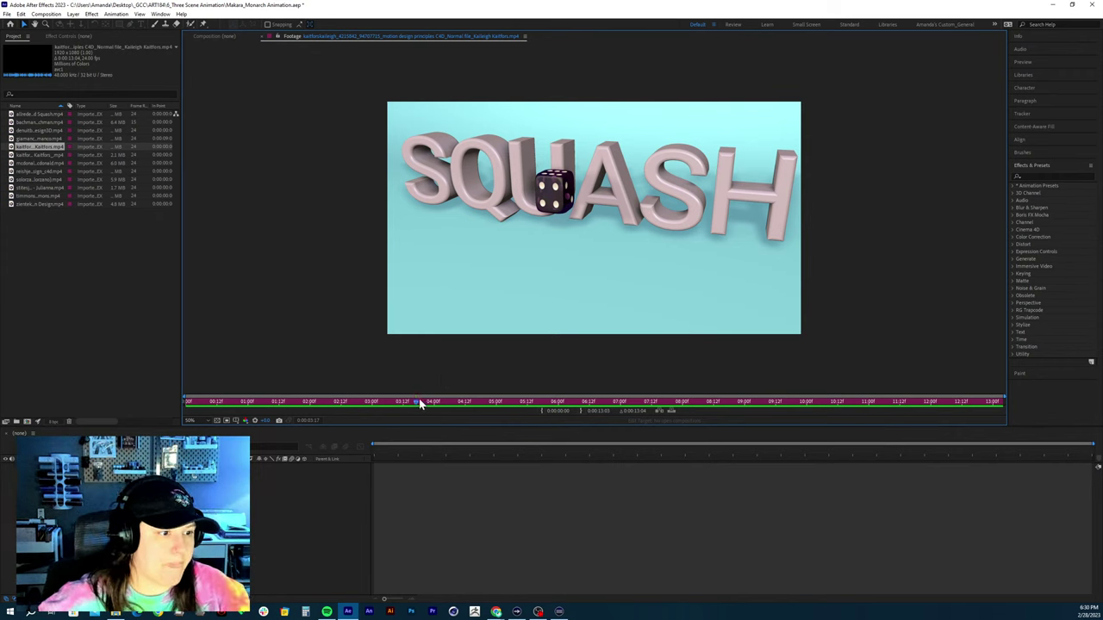
drag(419, 405, 202, 423)
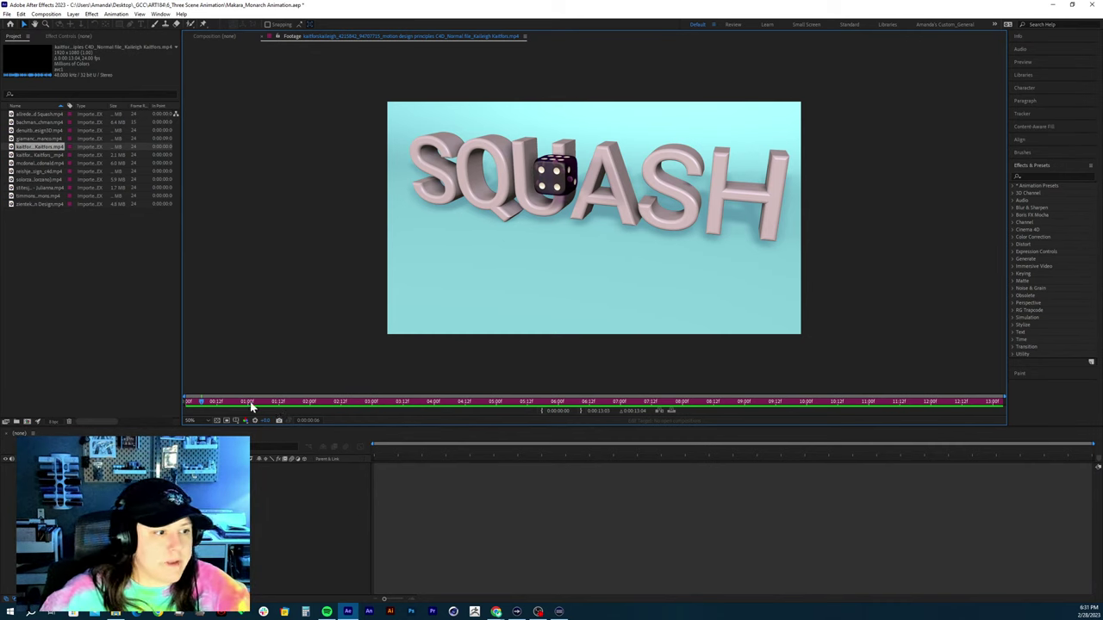
drag(251, 407, 278, 405)
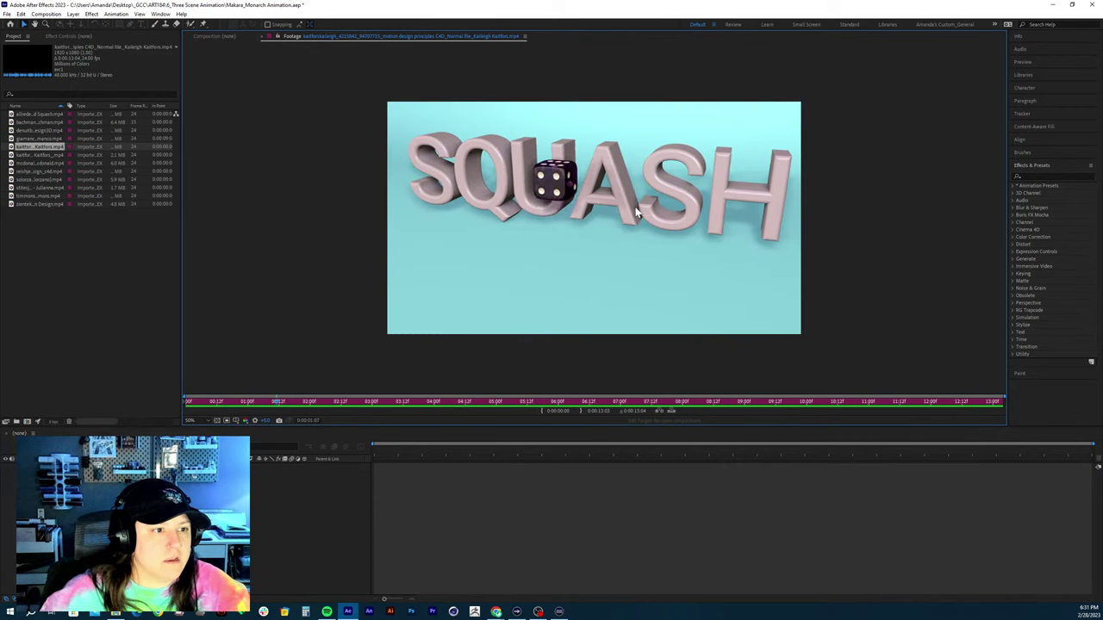
key(space)
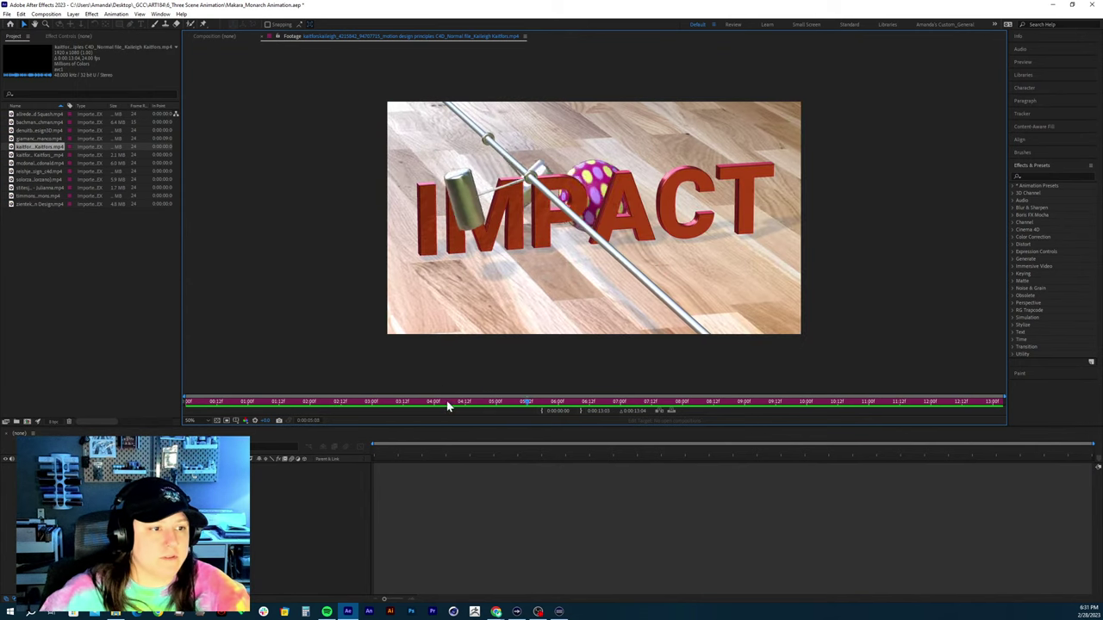
drag(333, 405, 435, 394)
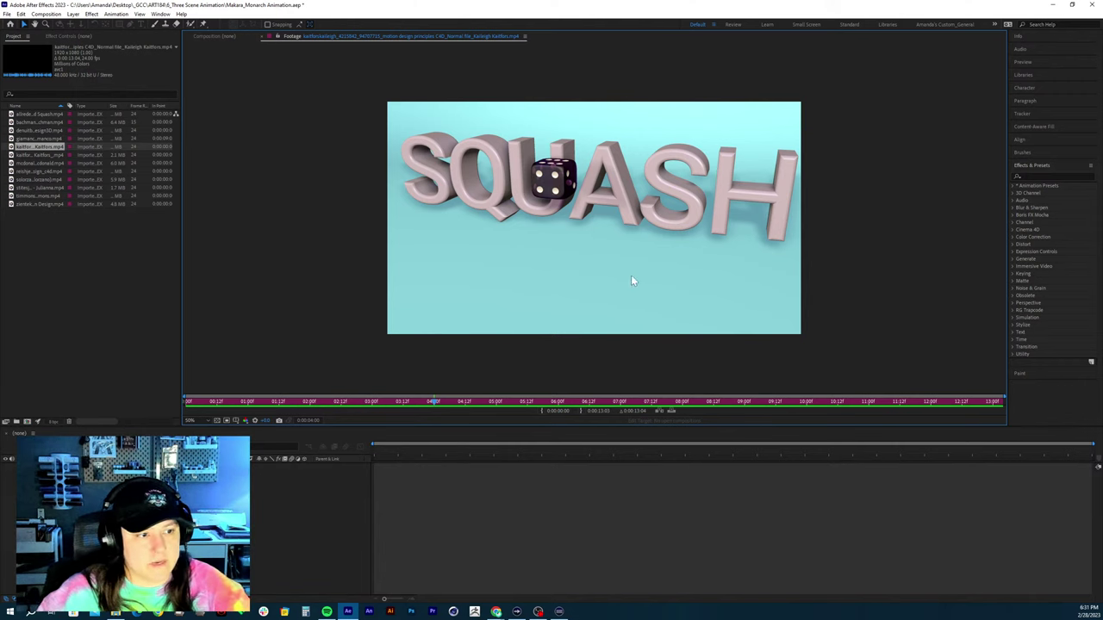
Scrub and replay the IMPACT scene from about 4 seconds to examine how the hammers strike the patterned balls
click(496, 401)
key(space)
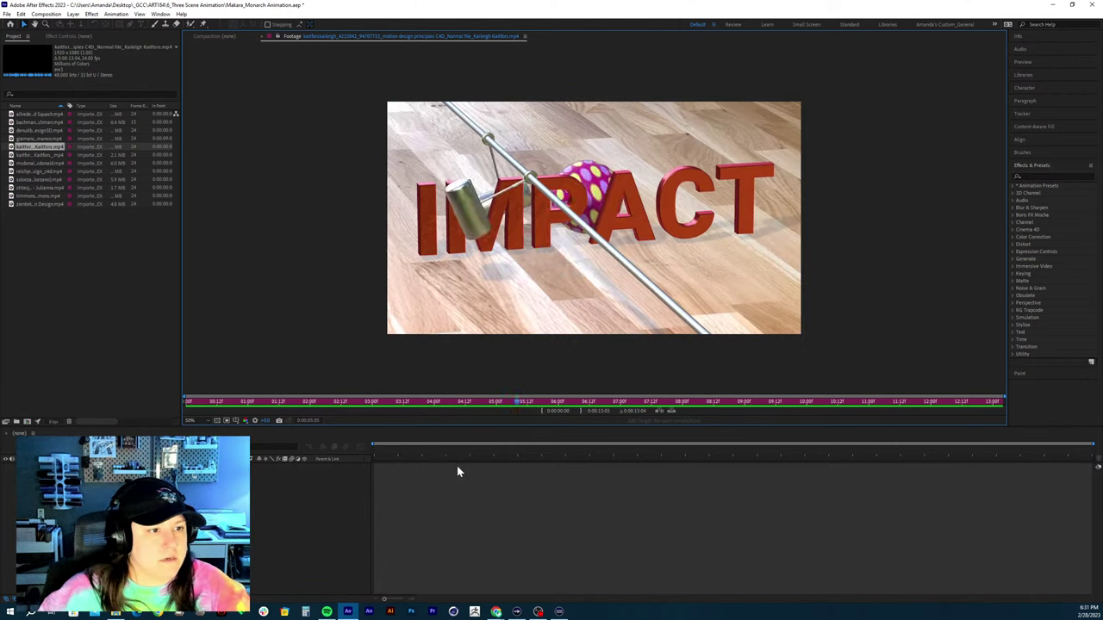
drag(450, 400, 431, 415)
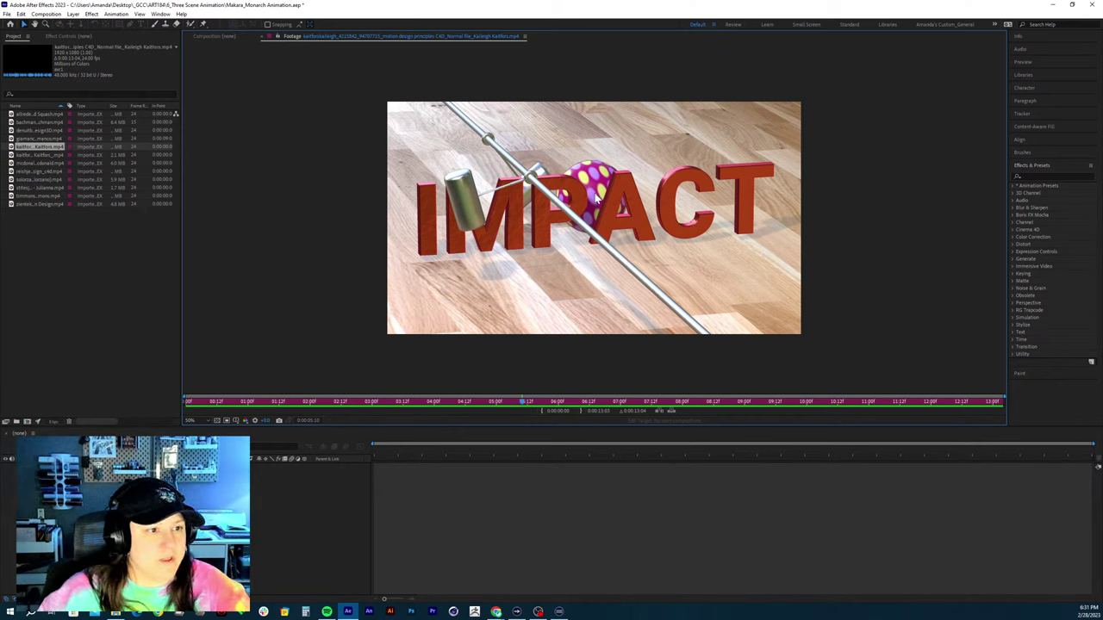
key(space)
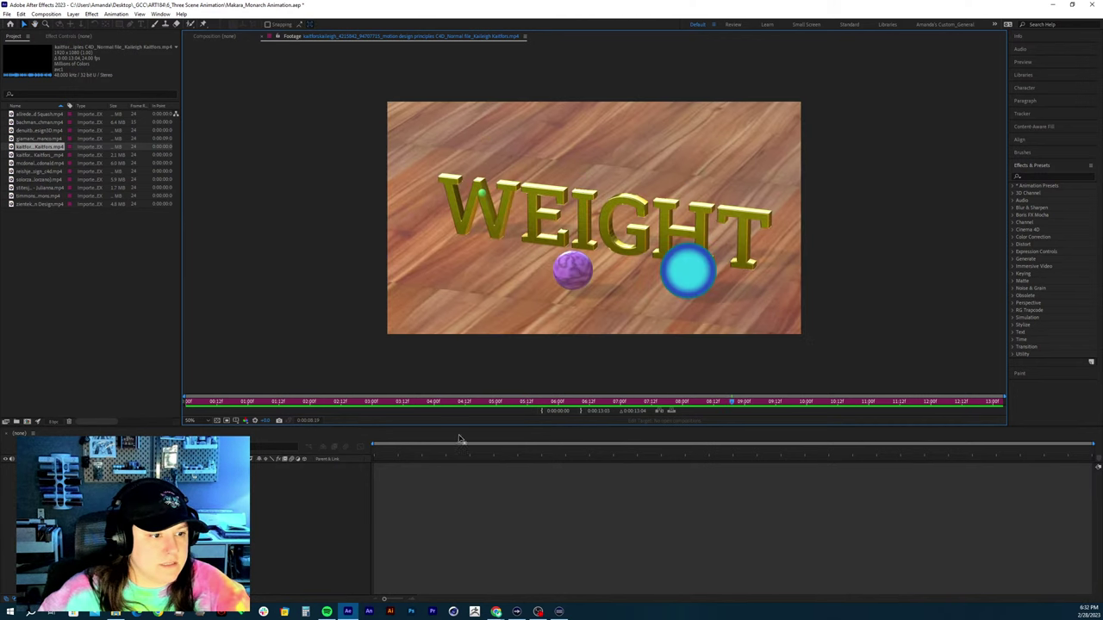
click(492, 403)
drag(492, 406, 450, 415)
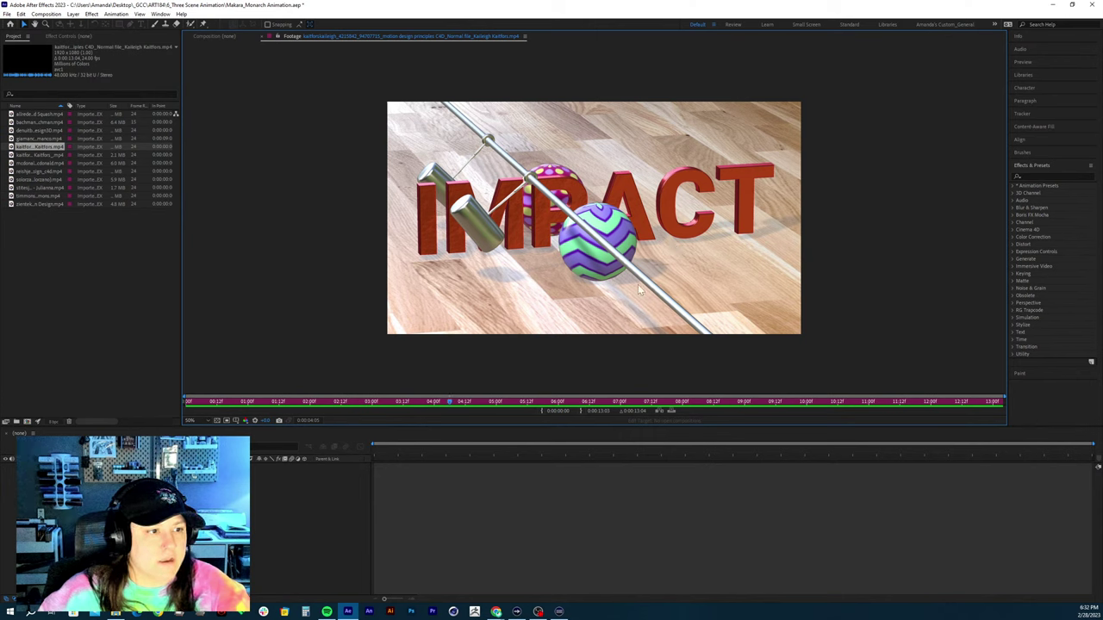
key(space)
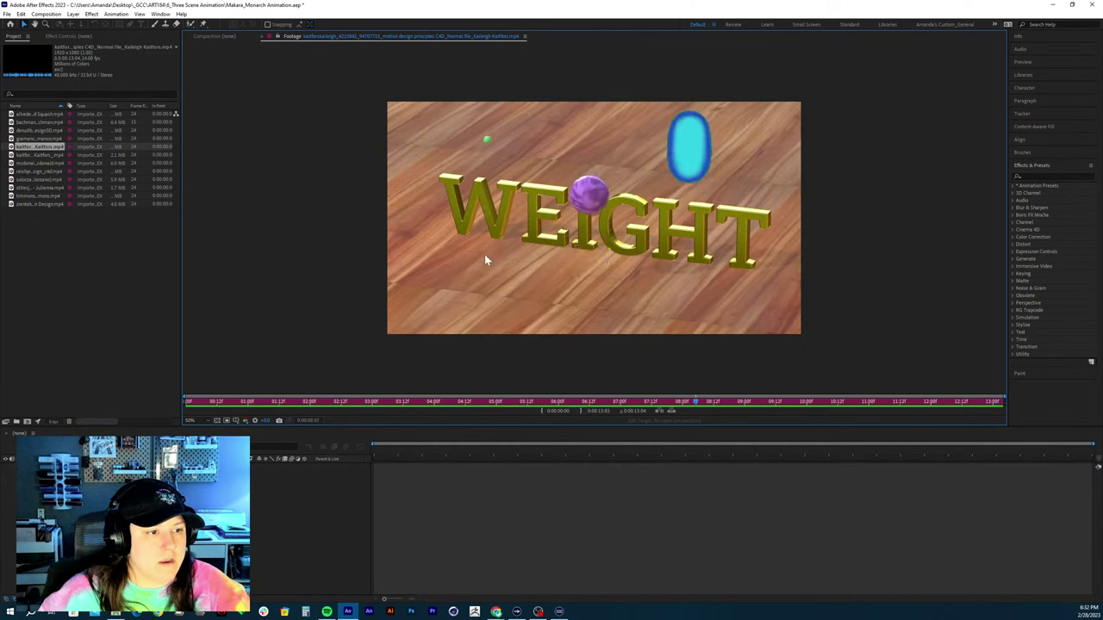
At 0:00:04:12 in the IMPACT scene, sketch a tight and a wide red wave curve to compare swing timing, and clear them
drag(507, 402, 464, 398)
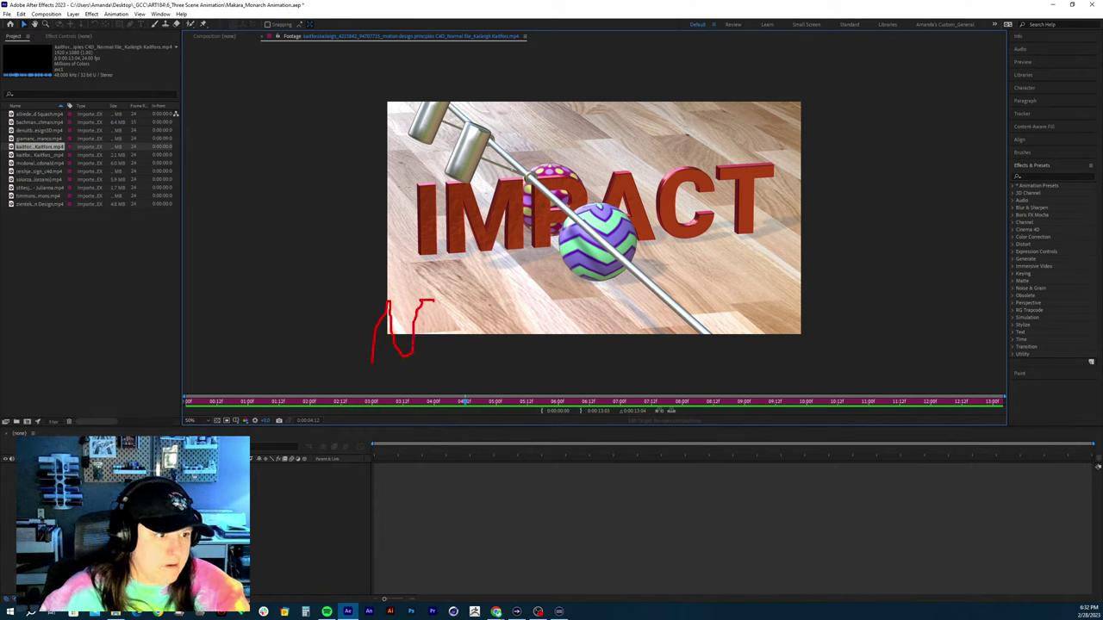
drag(447, 345, 456, 328)
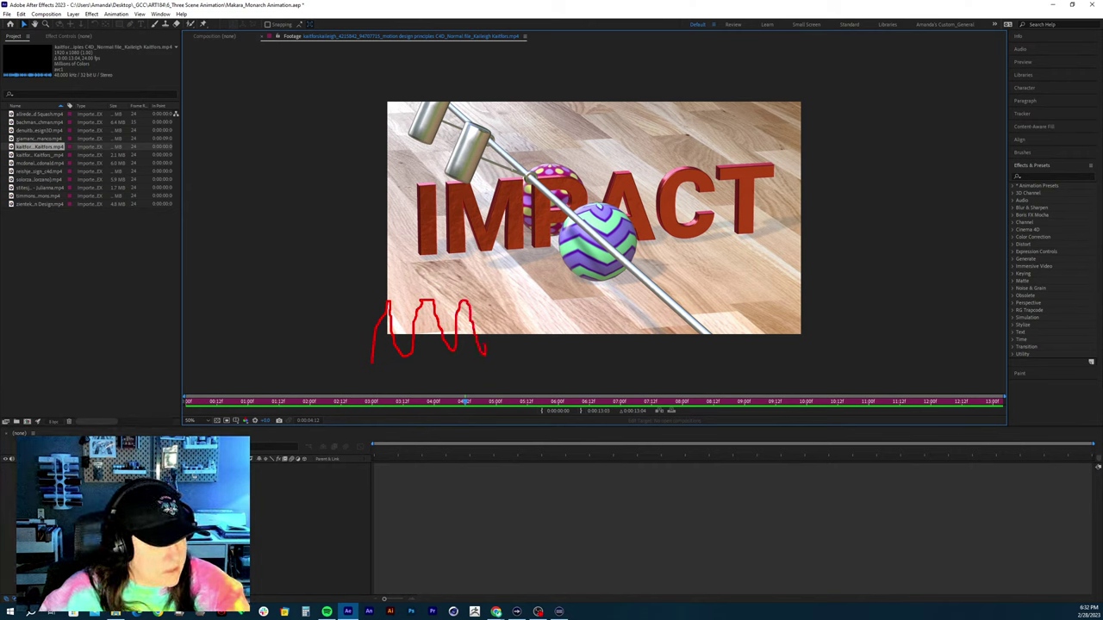
drag(485, 349, 484, 320)
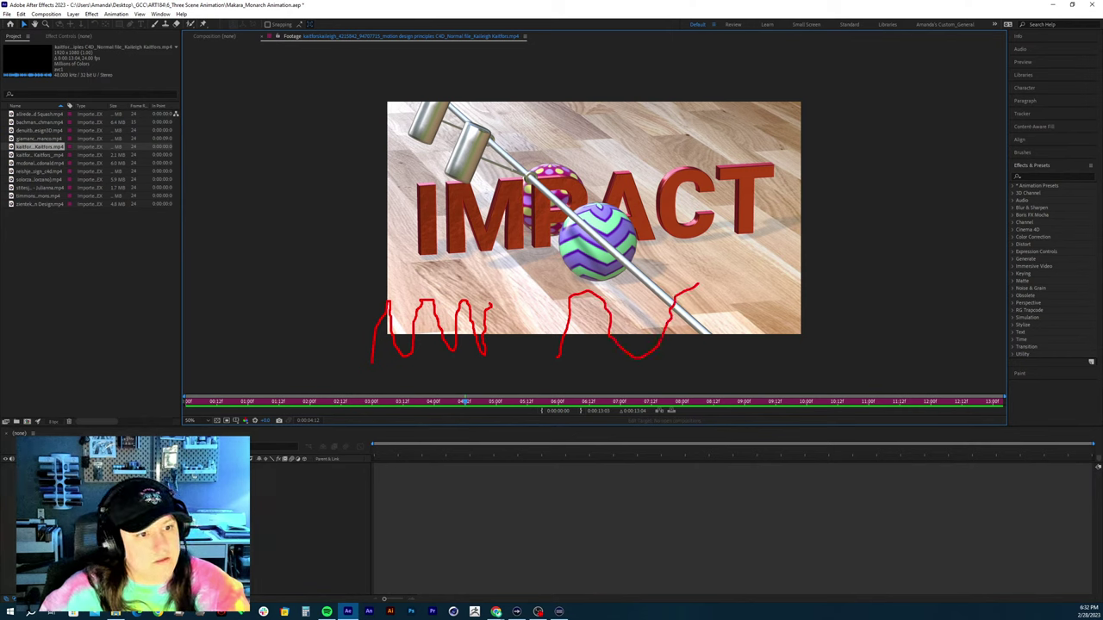
drag(697, 284, 720, 312)
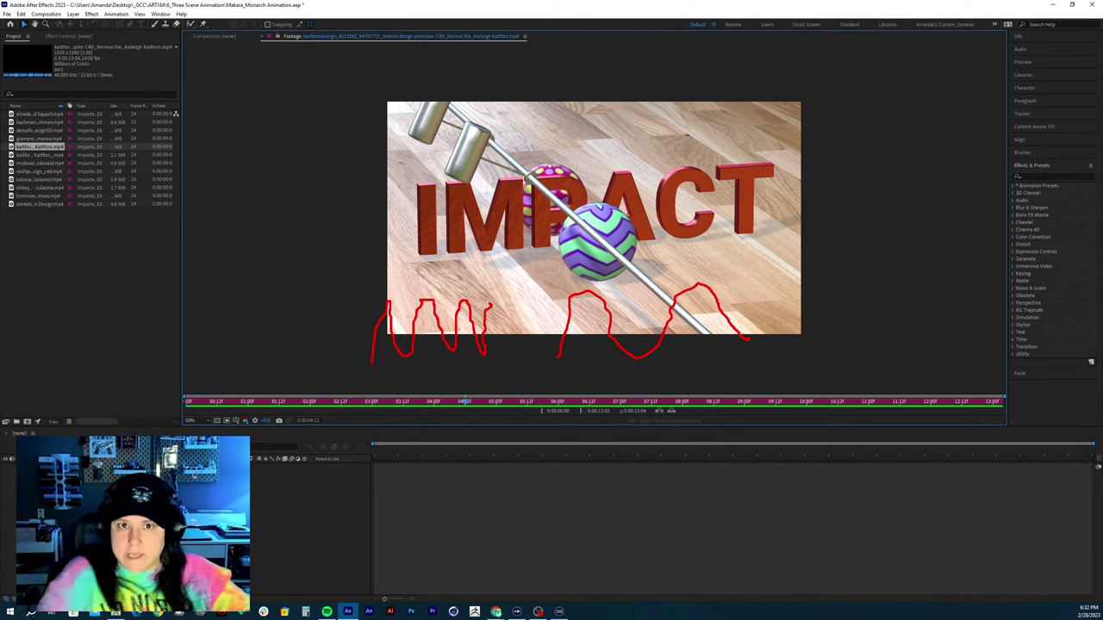
key(Escape)
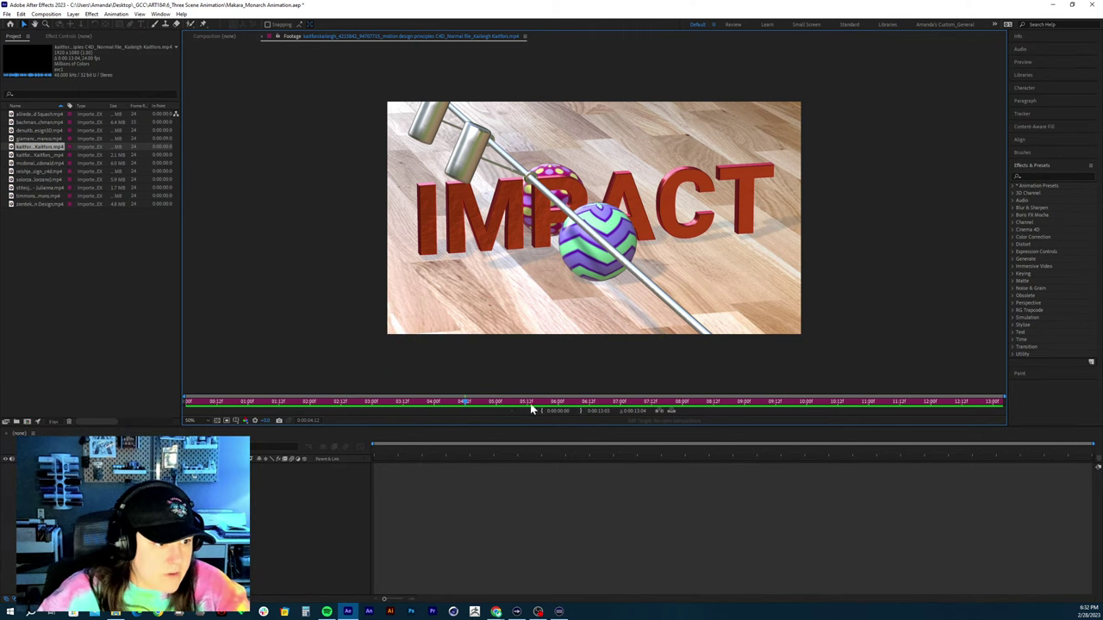
Replay the IMPACT scene from 0:00:04:12 to examine the timing of the hammers' swing after they strike the balls
key(space)
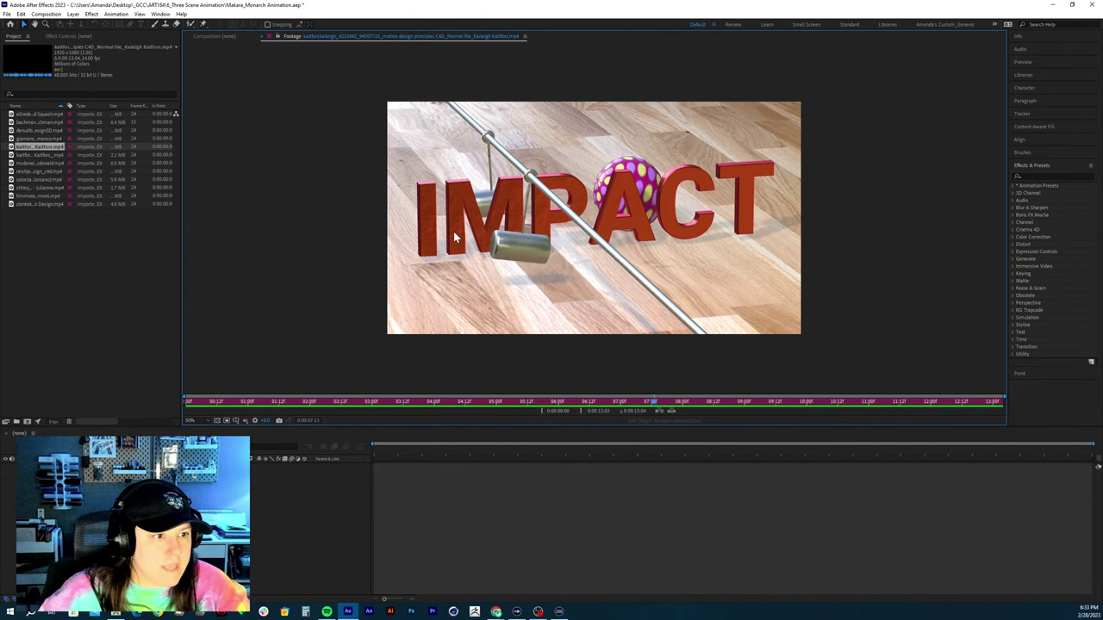
key(space)
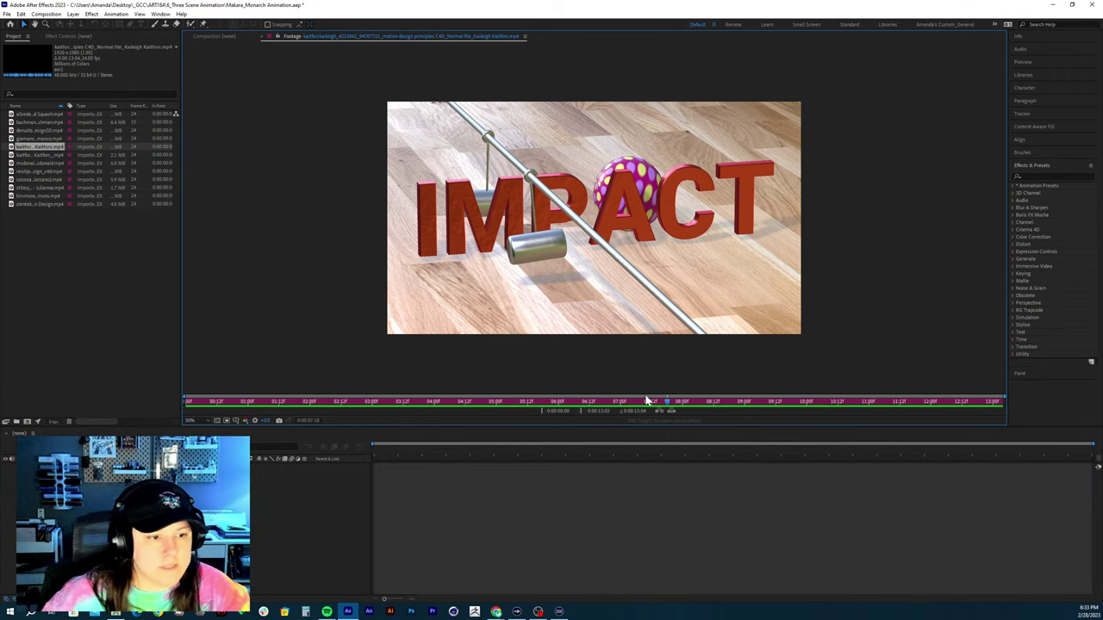
drag(647, 402, 468, 409)
key(space)
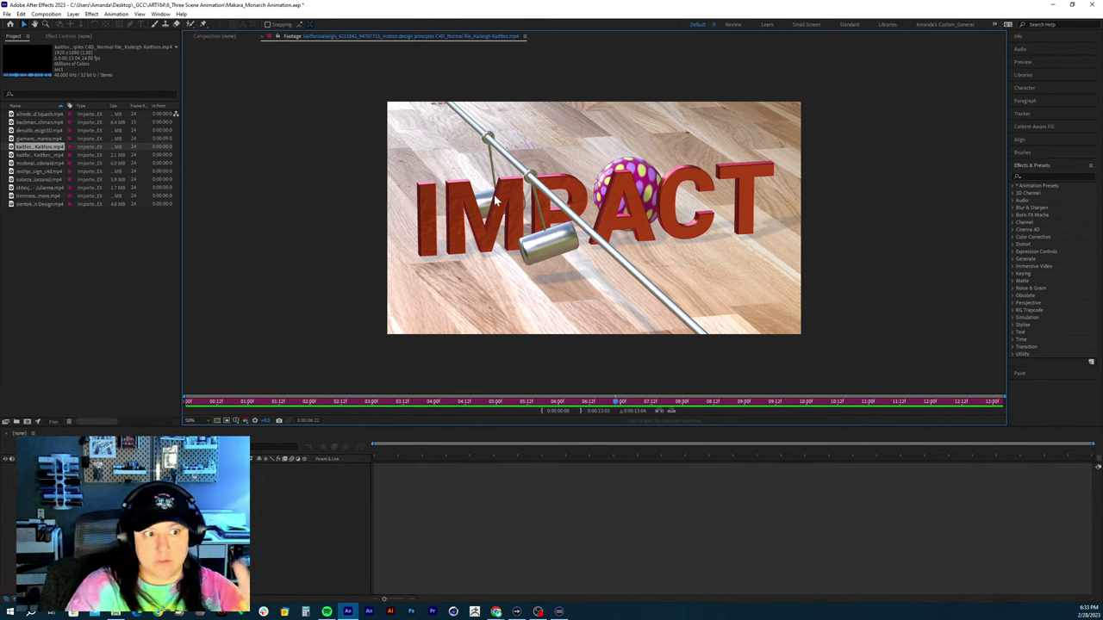
Play on into the WEIGHT scene and scrub it between about 0:00:08:14 and 0:00:09:11 to examine how the three balls bounce
click(658, 405)
key(space)
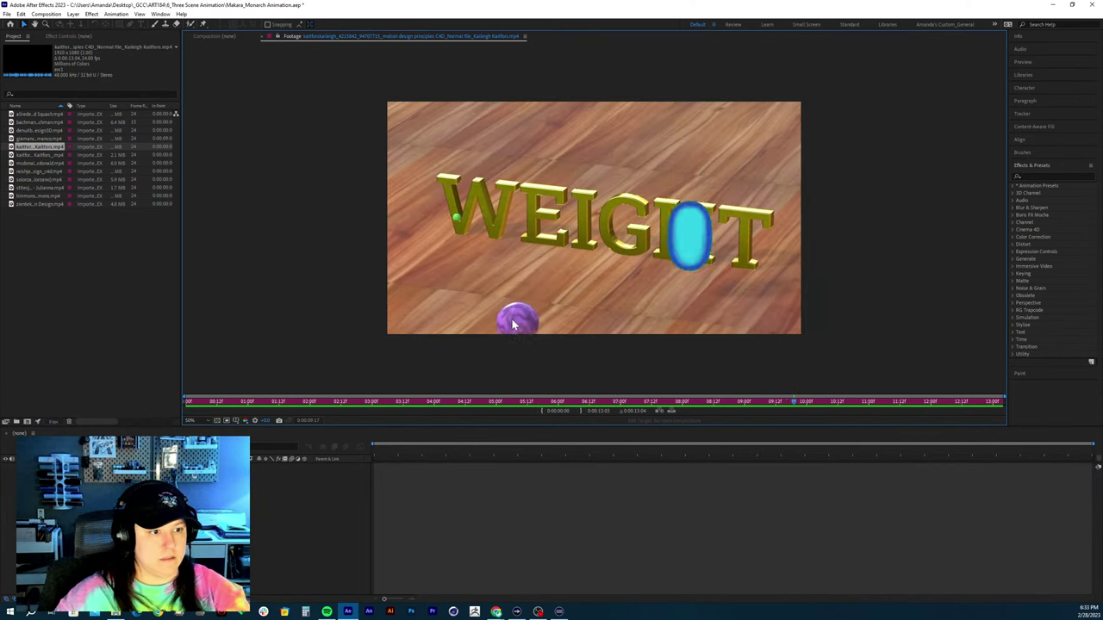
drag(773, 409, 718, 406)
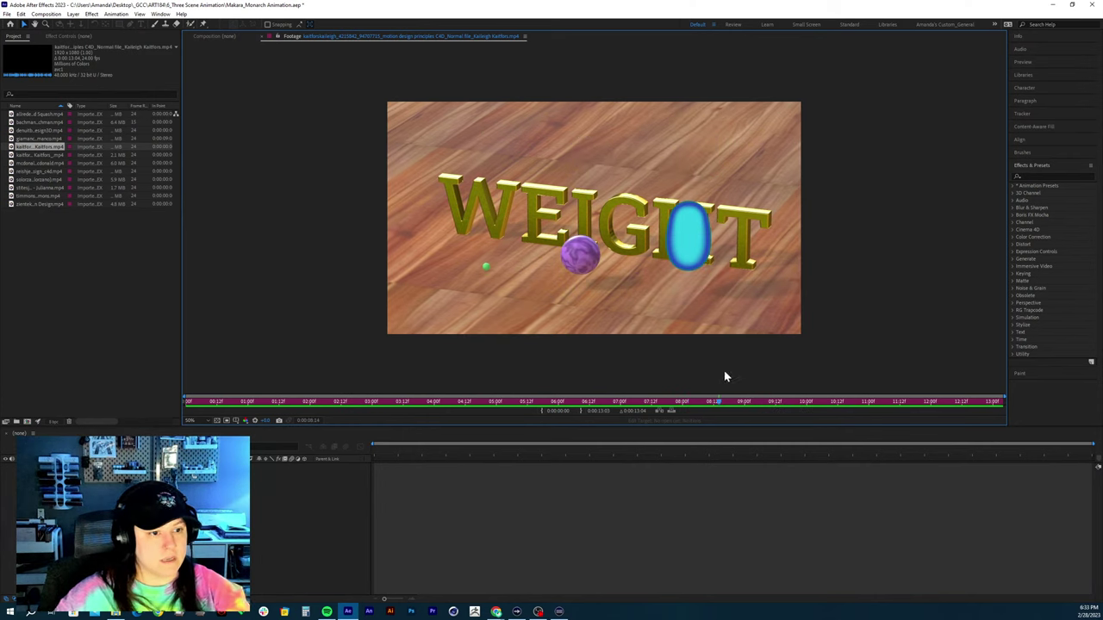
key(space)
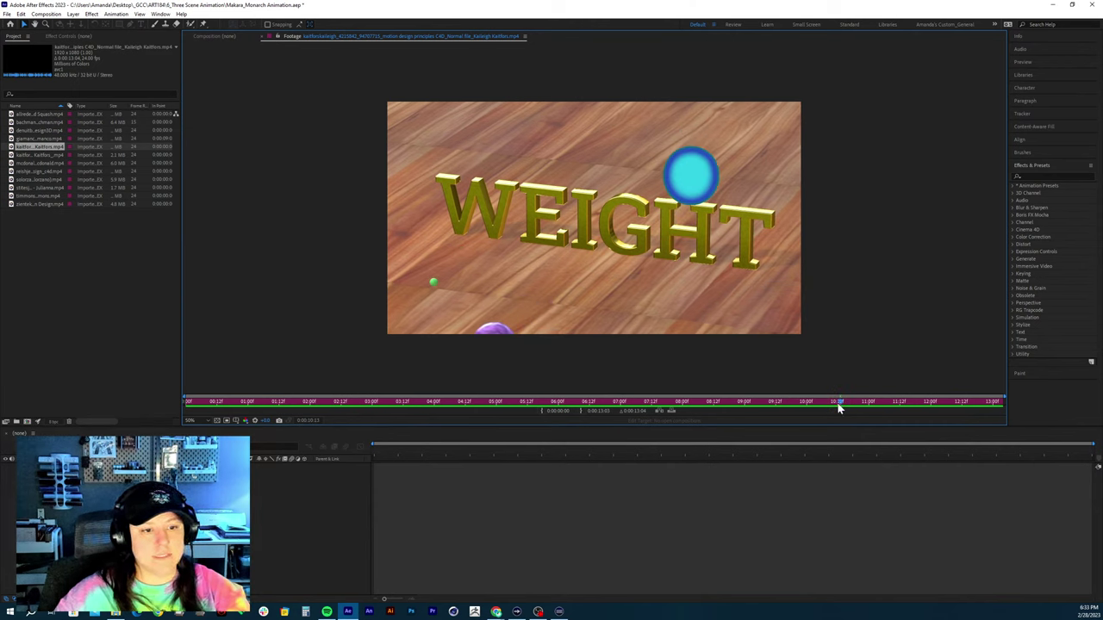
click(763, 401)
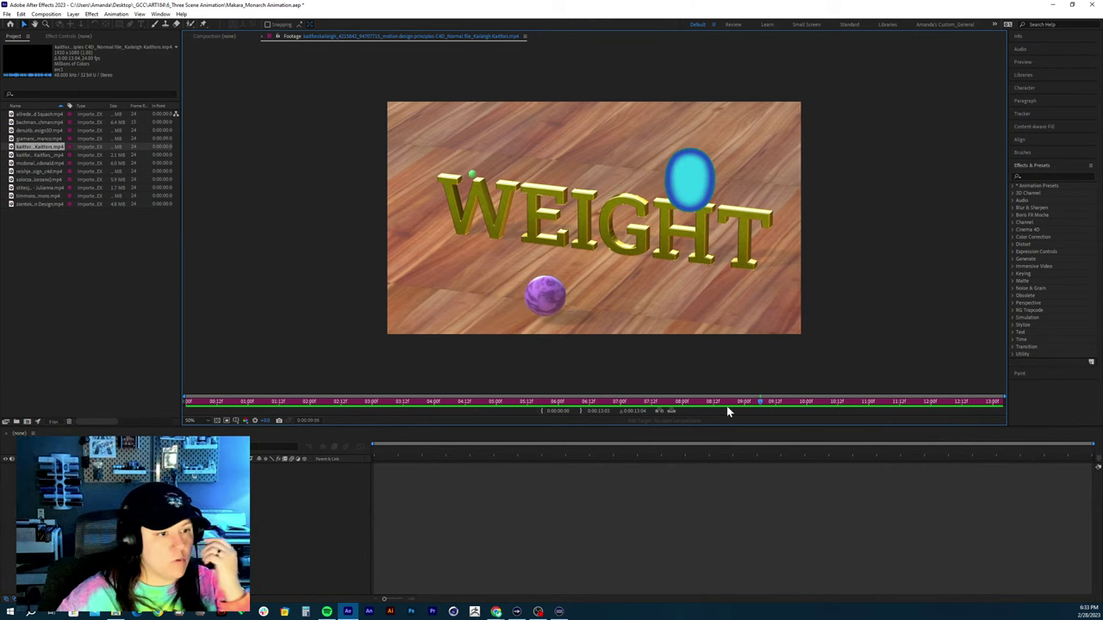
mouse_move(726, 409)
mouse_down()
mouse_move(738, 402)
mouse_move(660, 405)
mouse_move(773, 406)
mouse_up()
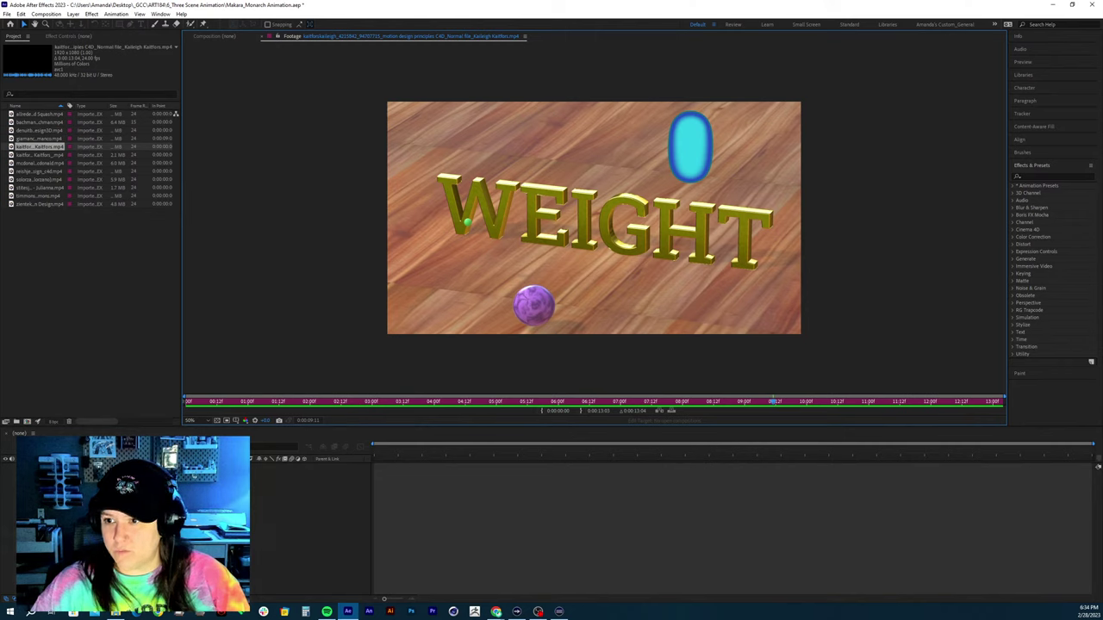
Scrub and replay the WEIGHT scene around 0:00:11:00 to examine the cyan ball's squash and stretch
key(alt+Tab)
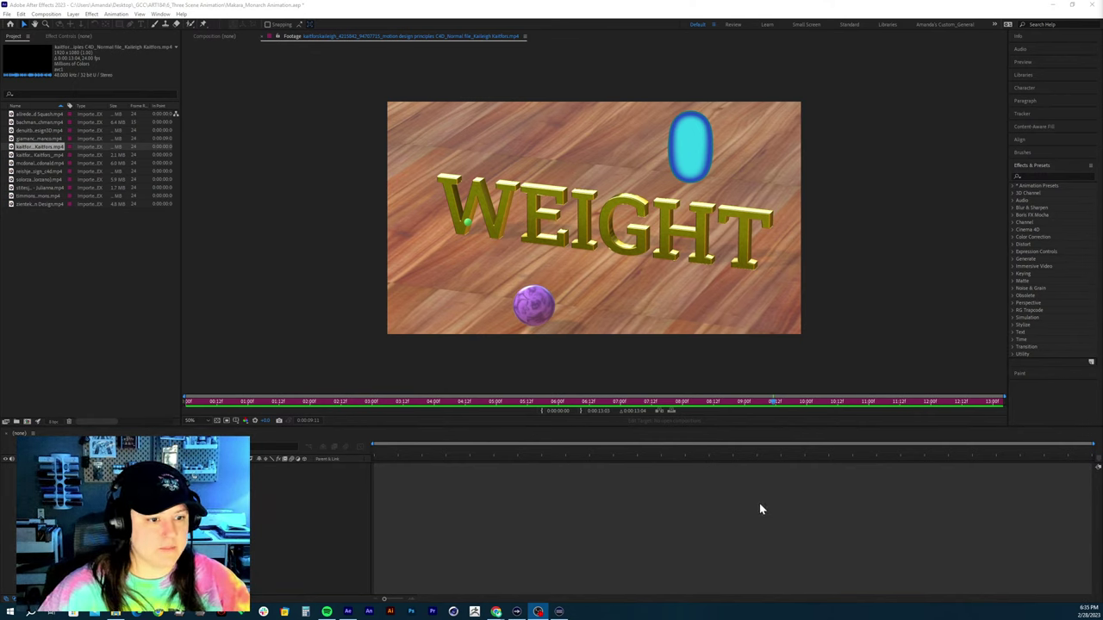
click(771, 403)
drag(771, 402, 692, 402)
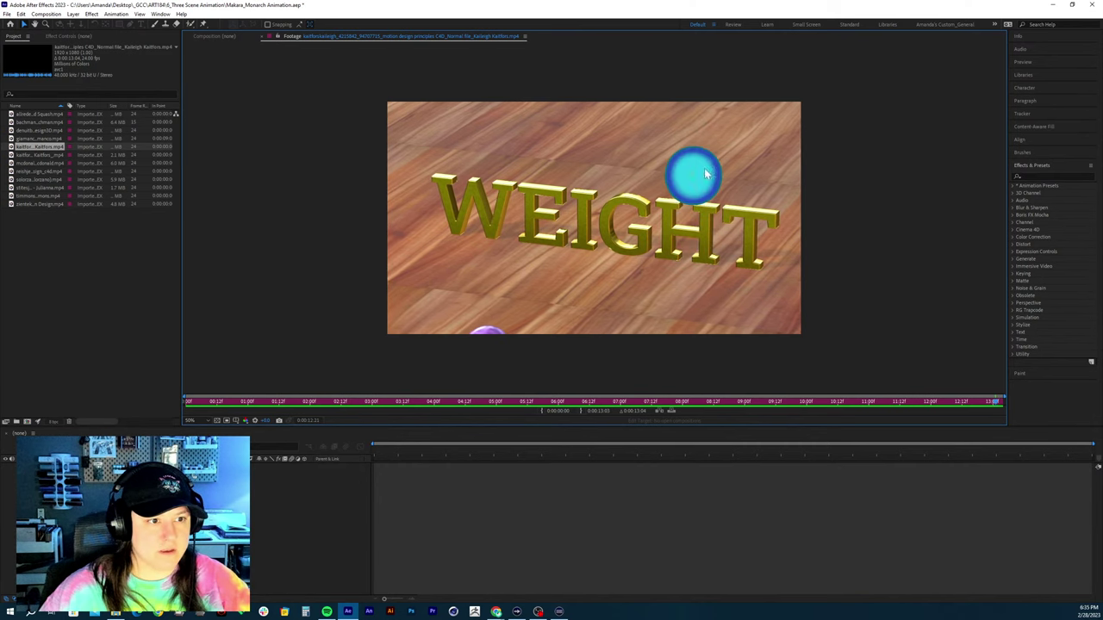
drag(859, 410, 801, 410)
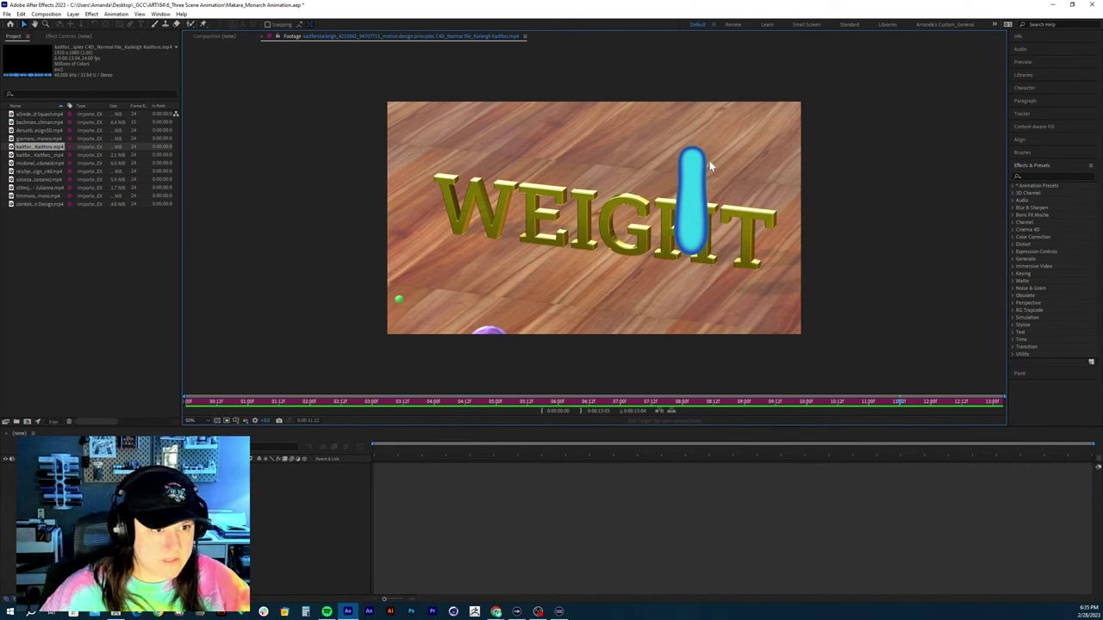
mouse_move(902, 410)
mouse_down()
mouse_move(862, 408)
mouse_move(883, 411)
mouse_up()
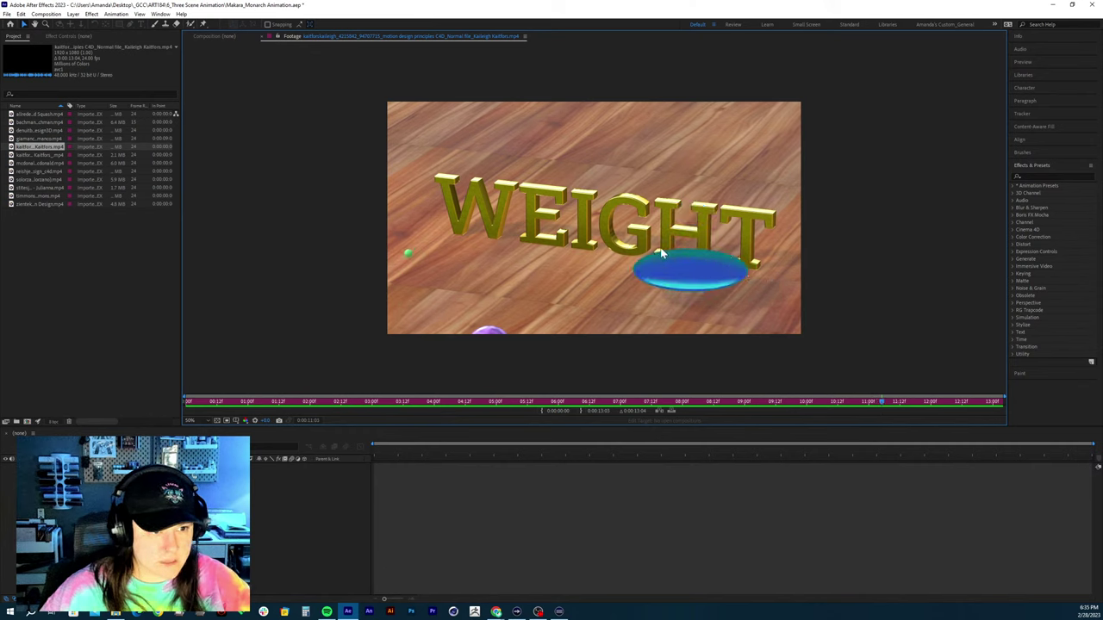
click(880, 404)
drag(881, 403, 925, 402)
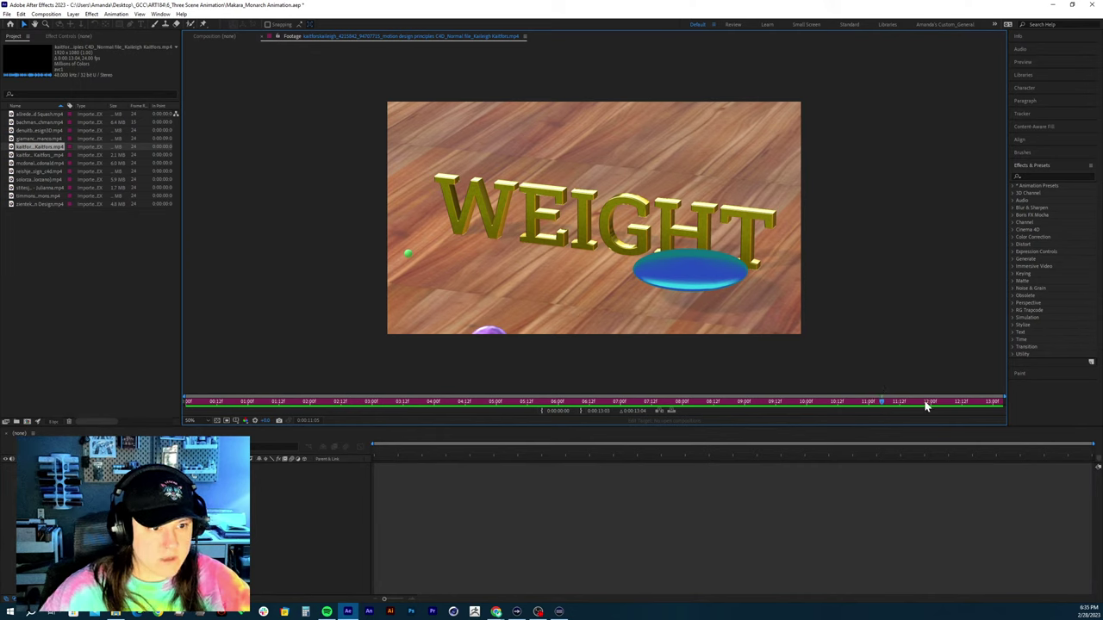
key(space)
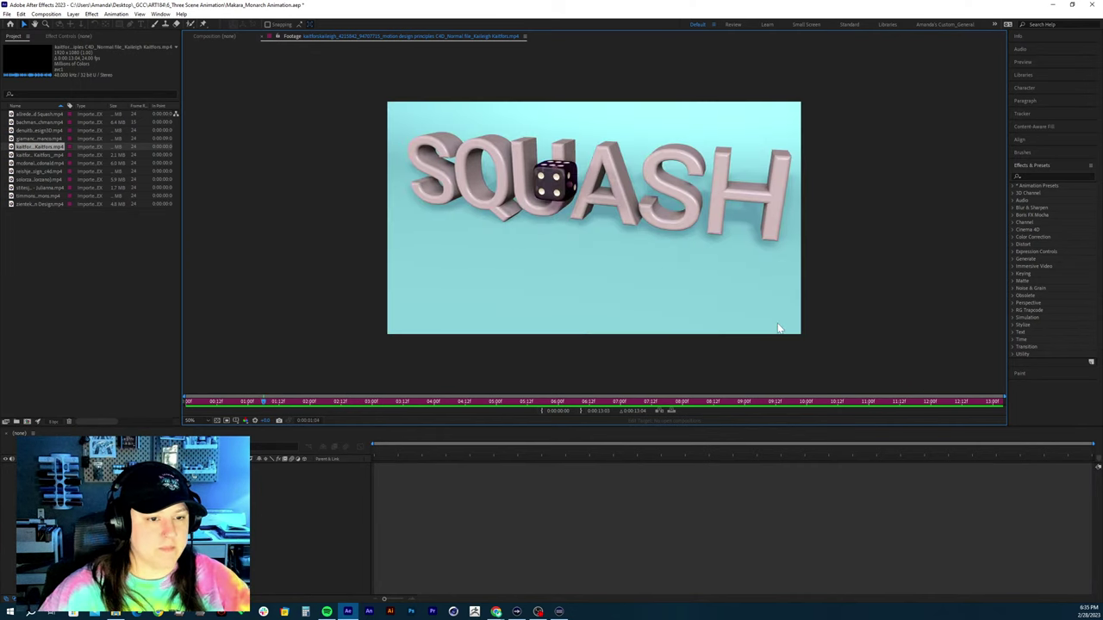
mouse_move(844, 403)
mouse_down()
mouse_move(954, 401)
mouse_move(664, 381)
mouse_move(859, 382)
mouse_move(804, 387)
mouse_move(835, 385)
mouse_move(832, 402)
mouse_move(804, 416)
mouse_move(896, 417)
mouse_move(852, 396)
mouse_up()
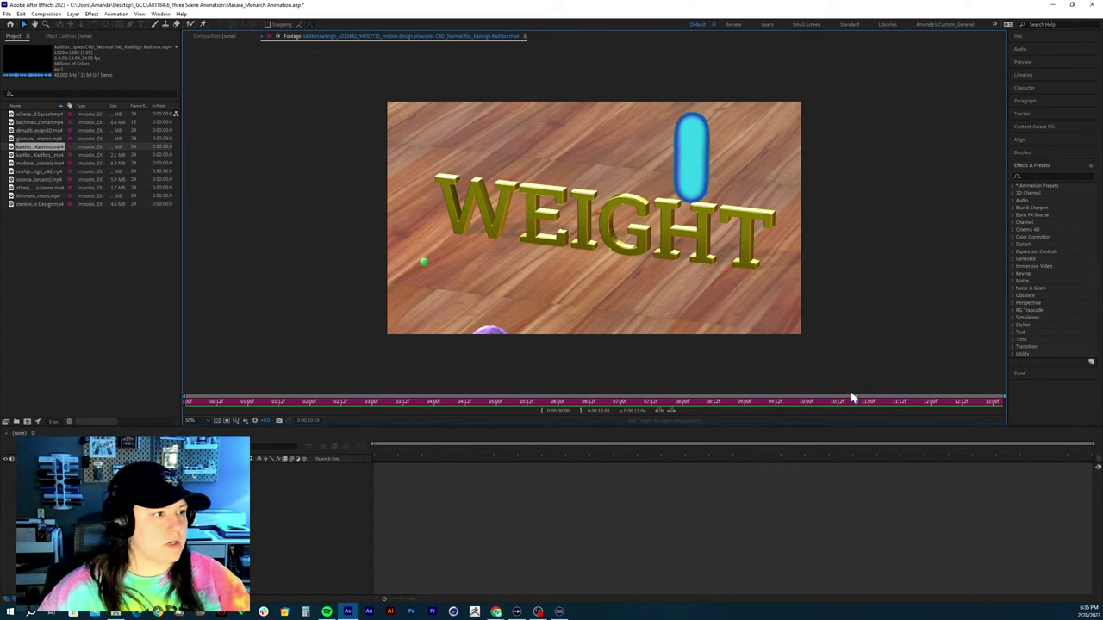
Open the small-file version of the same clip at 100% zoom, and play and scrub it to compare its scenes
double_click(40, 155)
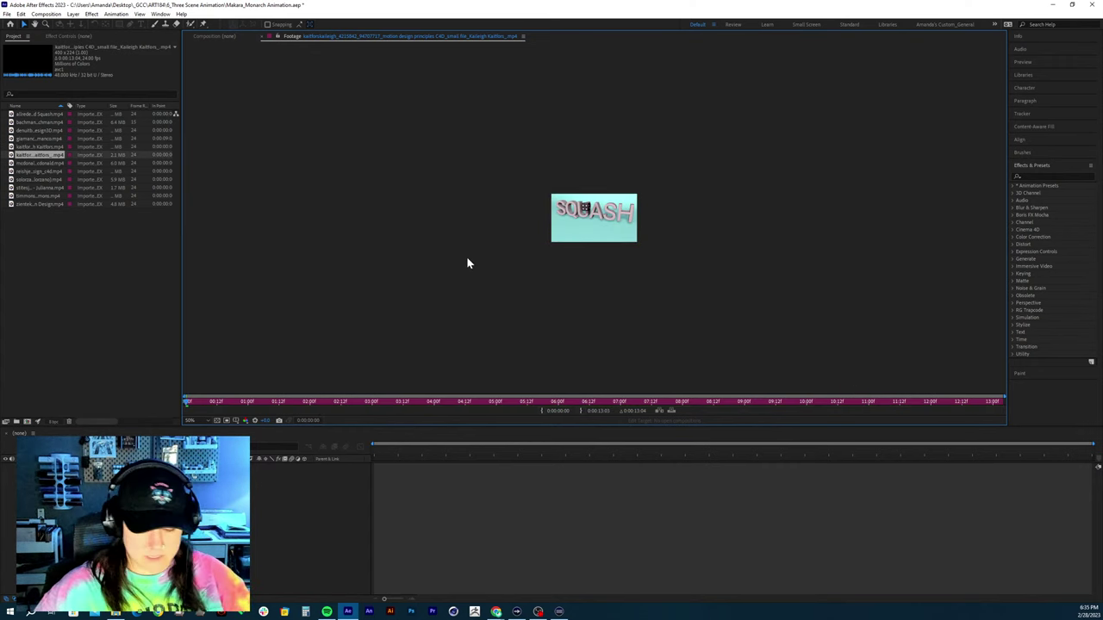
key(slash)
key(space)
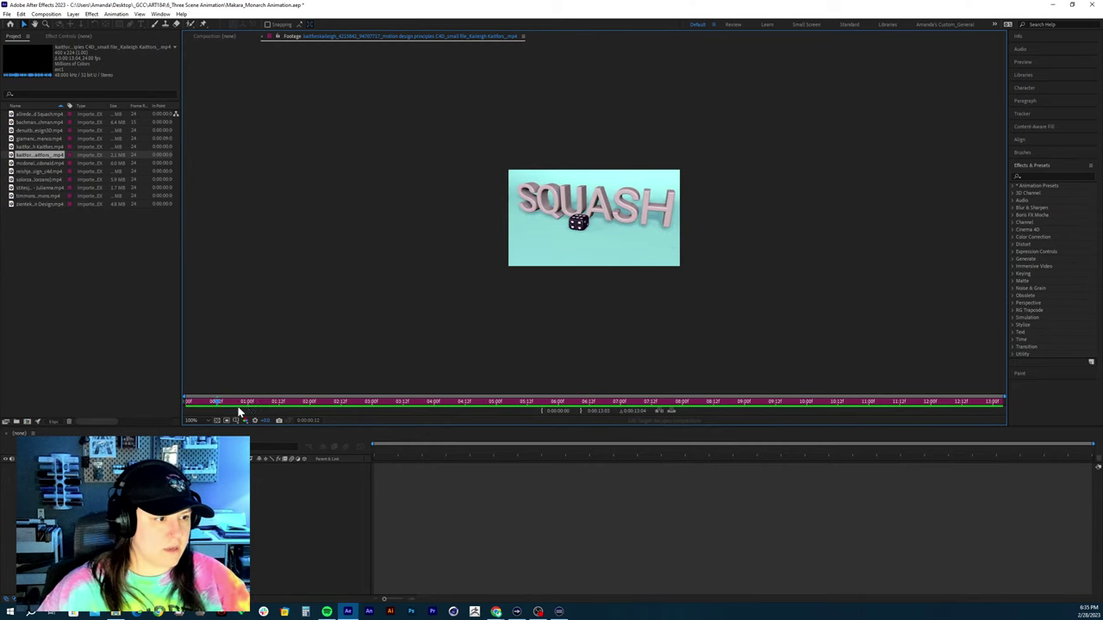
drag(758, 401, 652, 401)
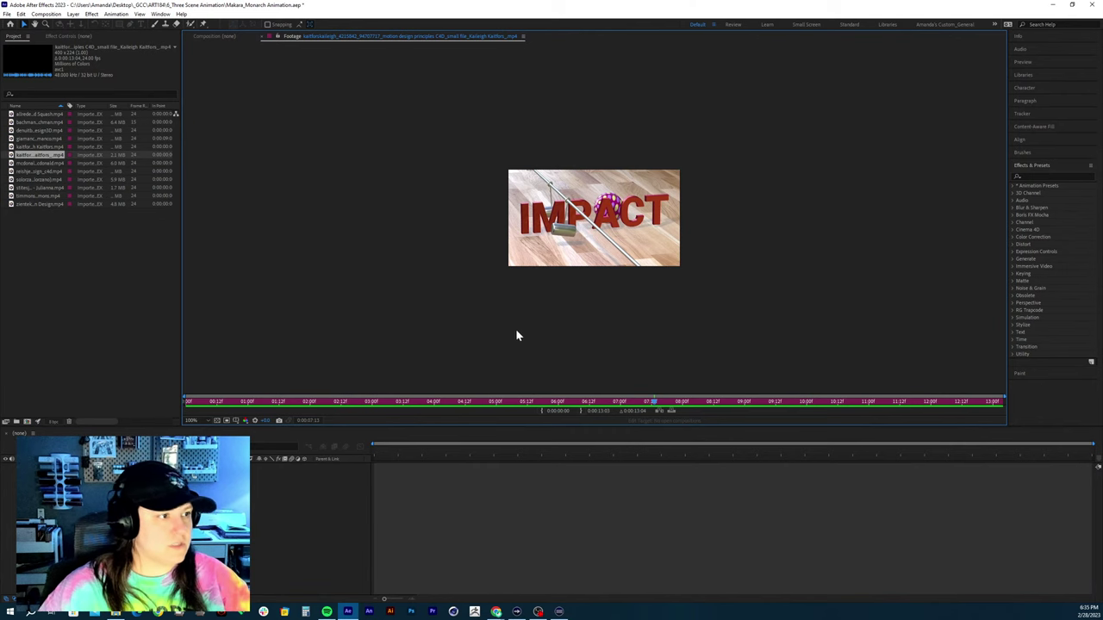
Reopen the normal-size clip, scrub the WEIGHT scene back to 0:00:10:00 and replay it to examine the flattened cyan ball and its timing
double_click(39, 148)
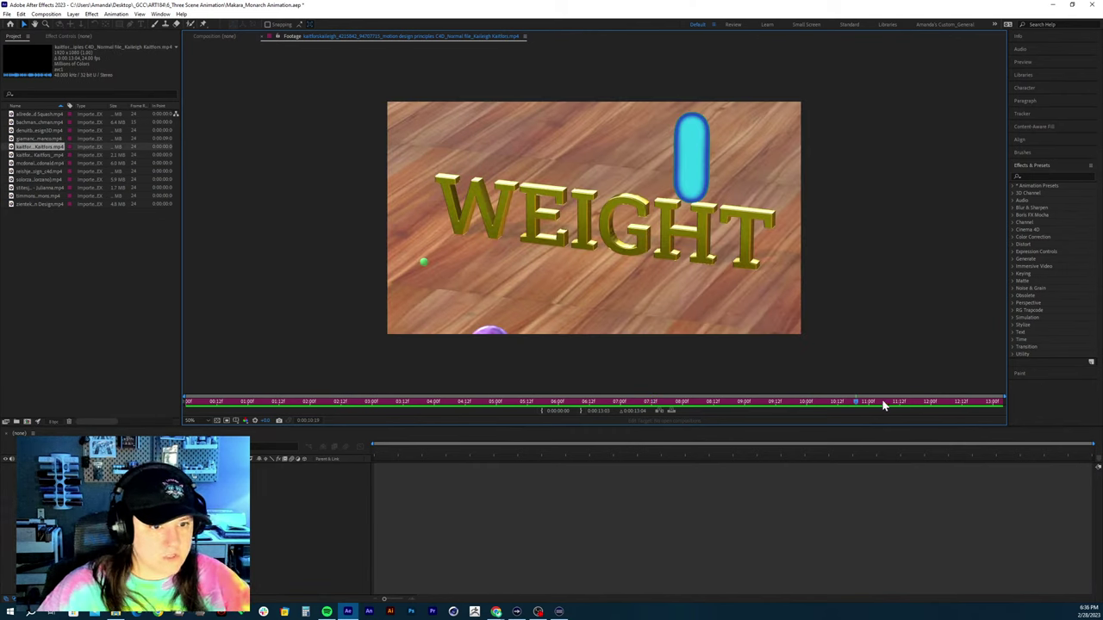
drag(883, 405, 803, 402)
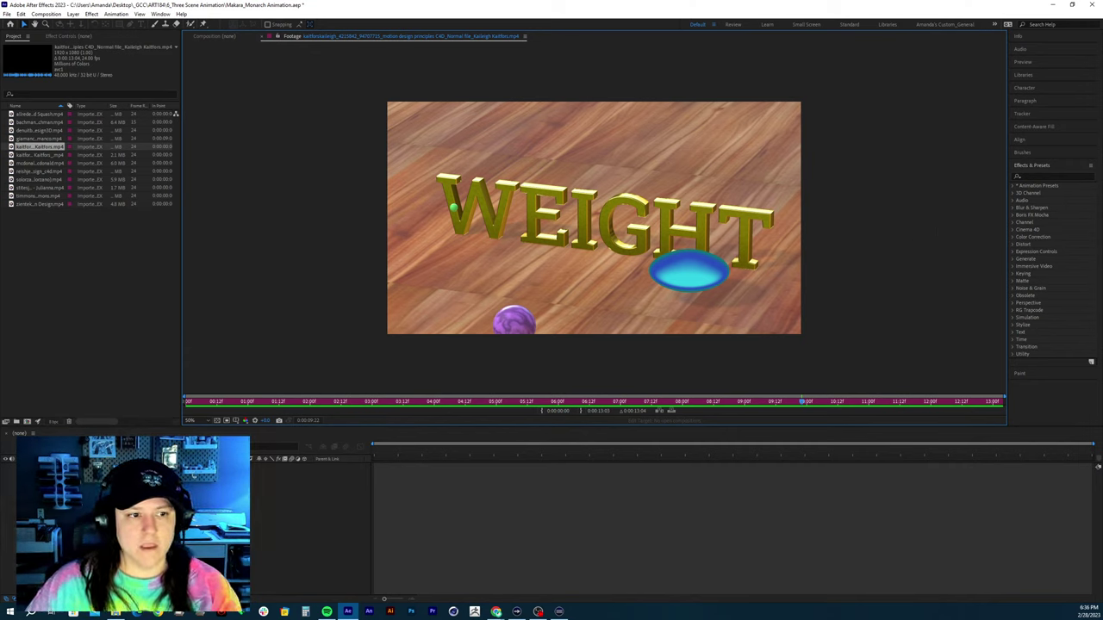
key(alt+Tab)
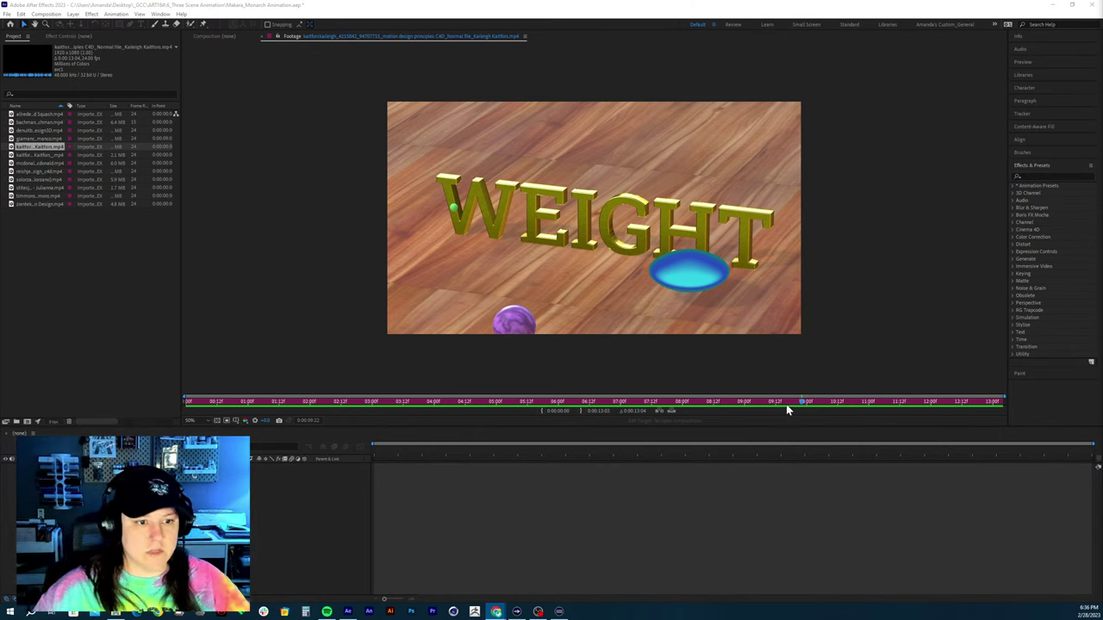
drag(811, 408, 806, 405)
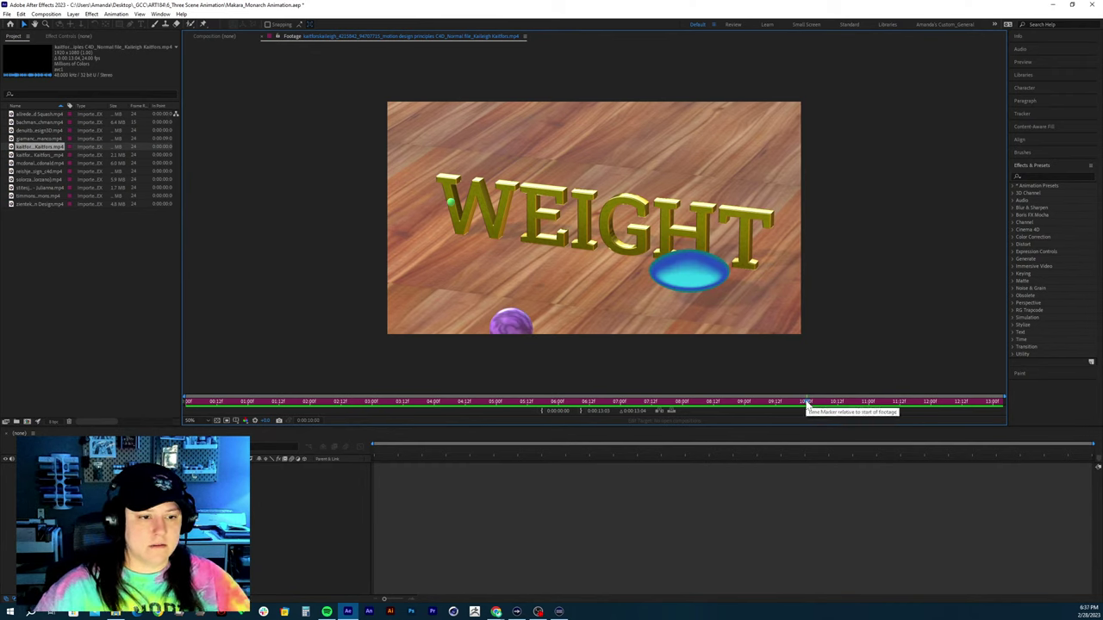
key(space)
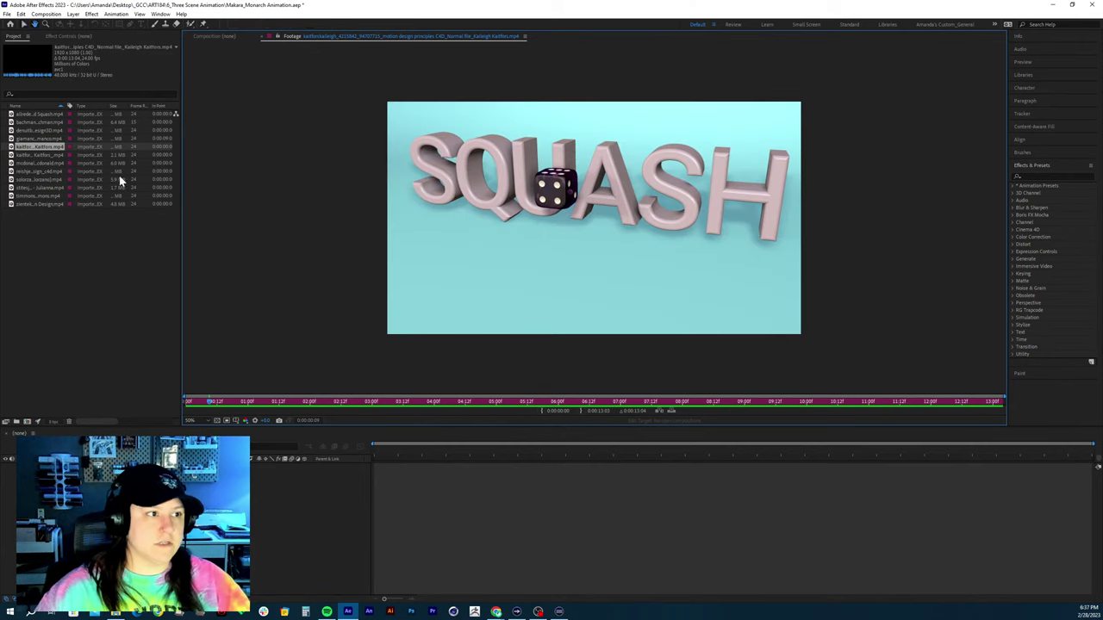
Open the next student clip, play its IMPACT and BOUNCE scenes, and scrub back to 0:00:00:14 to examine the raised hammers
double_click(26, 164)
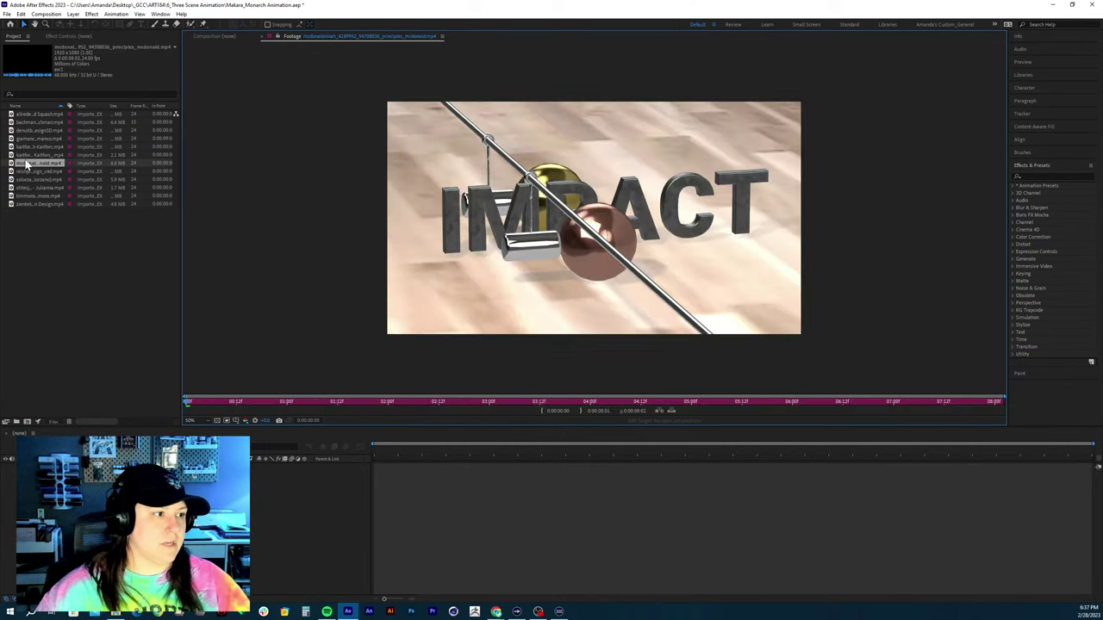
click(192, 403)
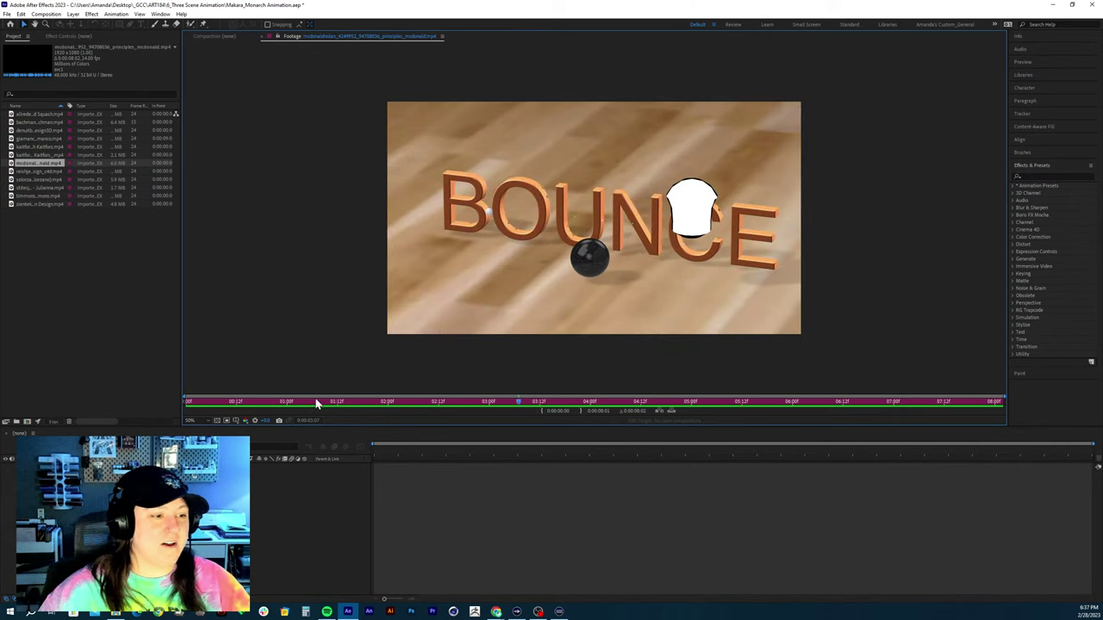
drag(288, 403, 242, 402)
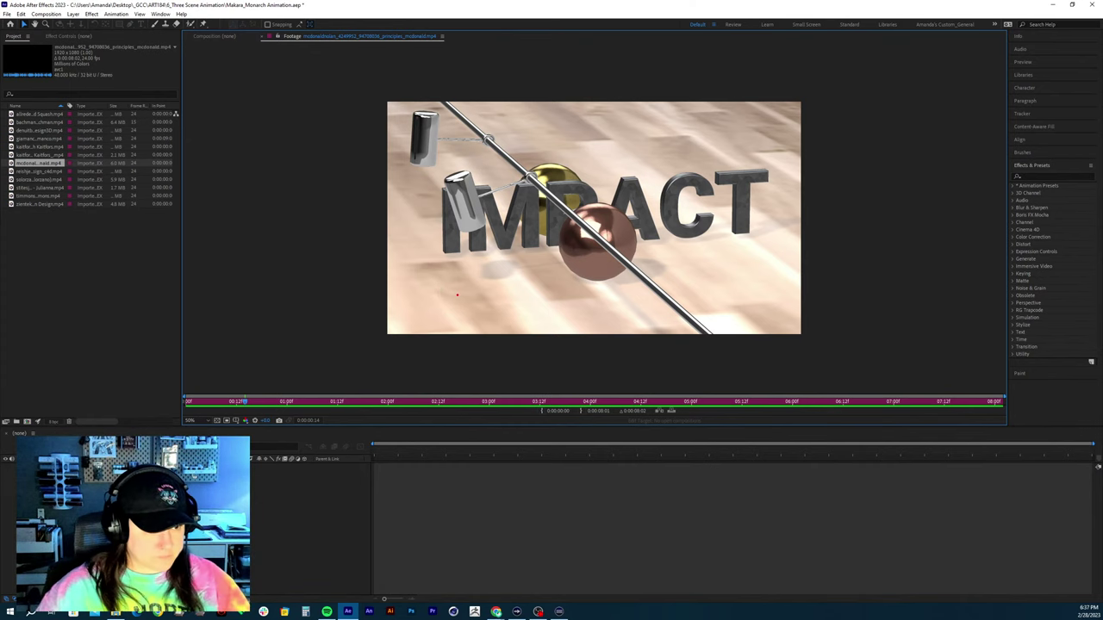
At 0:00:00:14 in the IMPACT scene, sketch a red arrow across the floor and red lines at the hammers, balls and letters, and clear them
drag(458, 294, 509, 247)
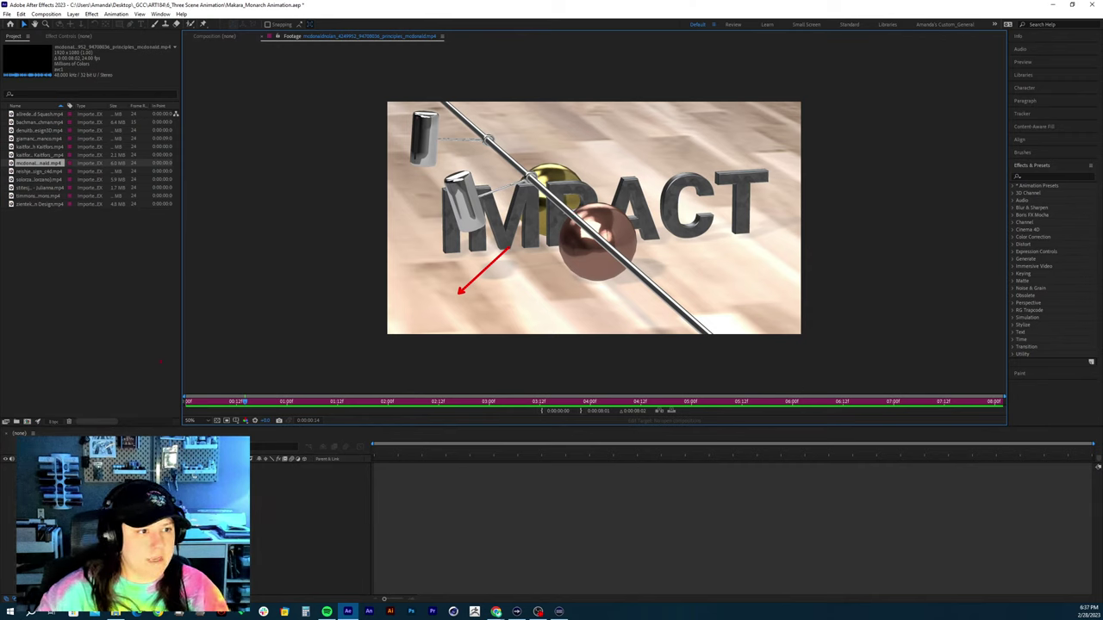
drag(471, 177, 498, 138)
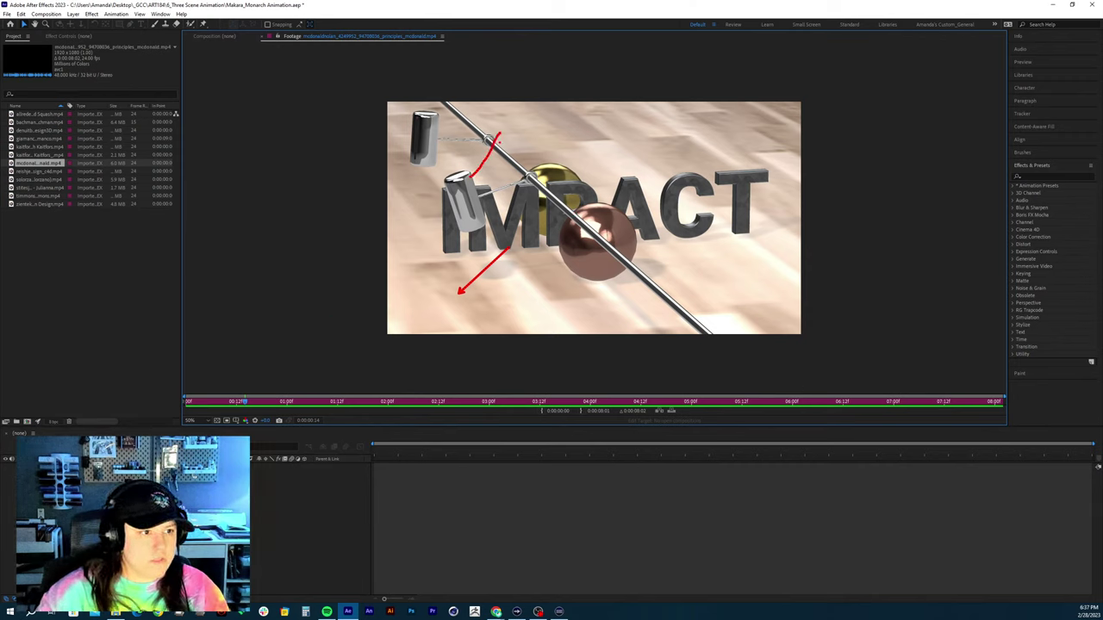
drag(616, 229, 712, 200)
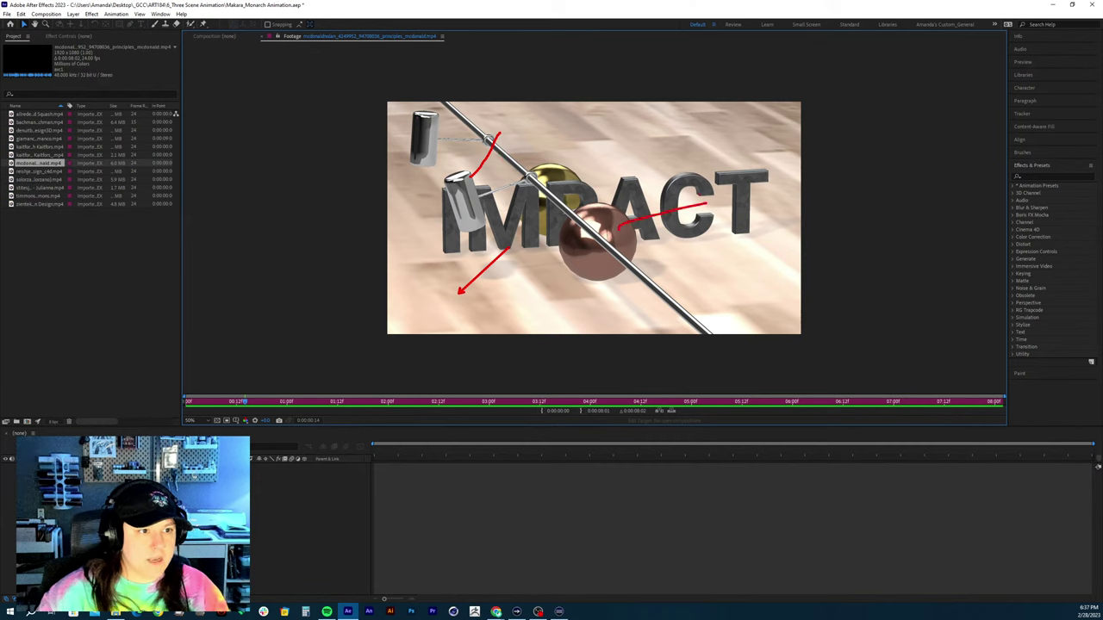
drag(553, 170, 664, 107)
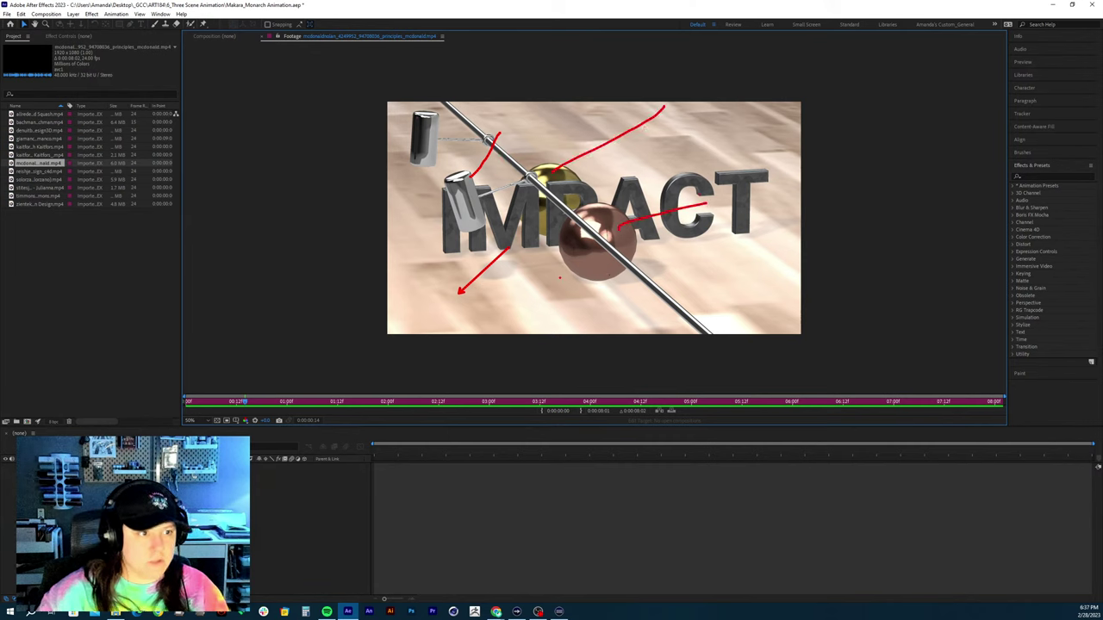
drag(533, 226, 533, 282)
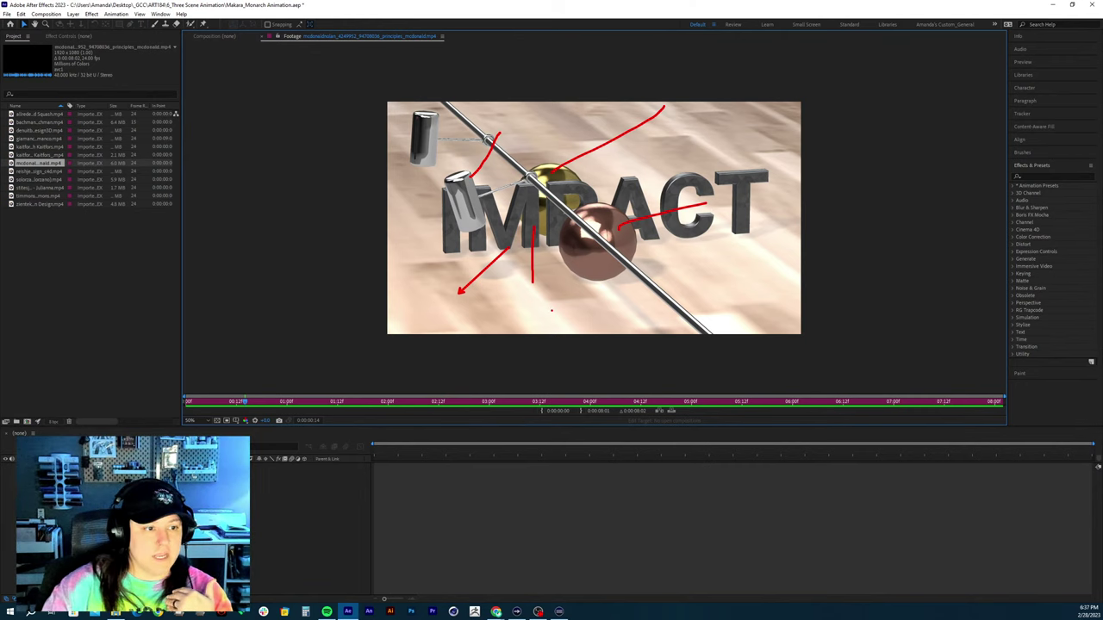
key(Escape)
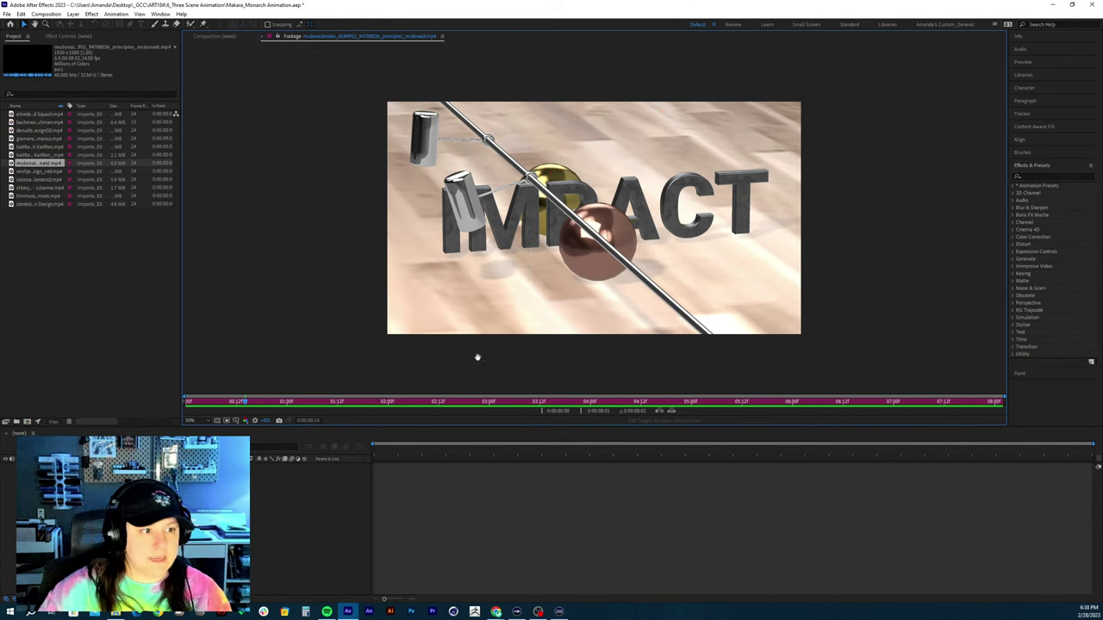
Replay the clip from its first frame into the BOUNCE scene to examine the hammer strikes and the ball motion
click(233, 402)
drag(232, 406, 170, 408)
key(space)
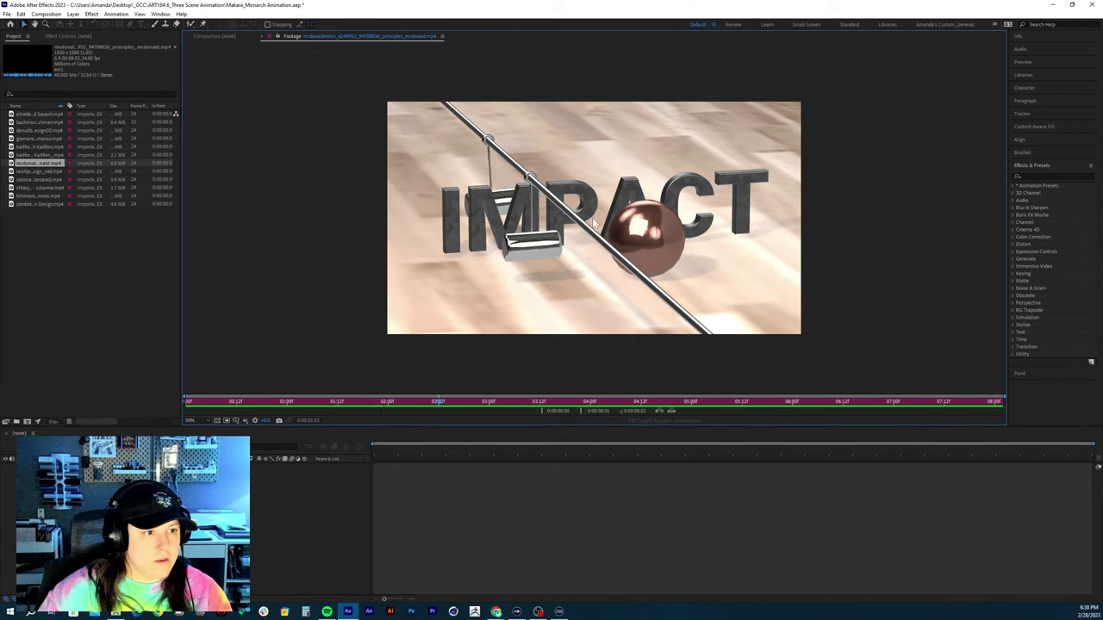
key(space)
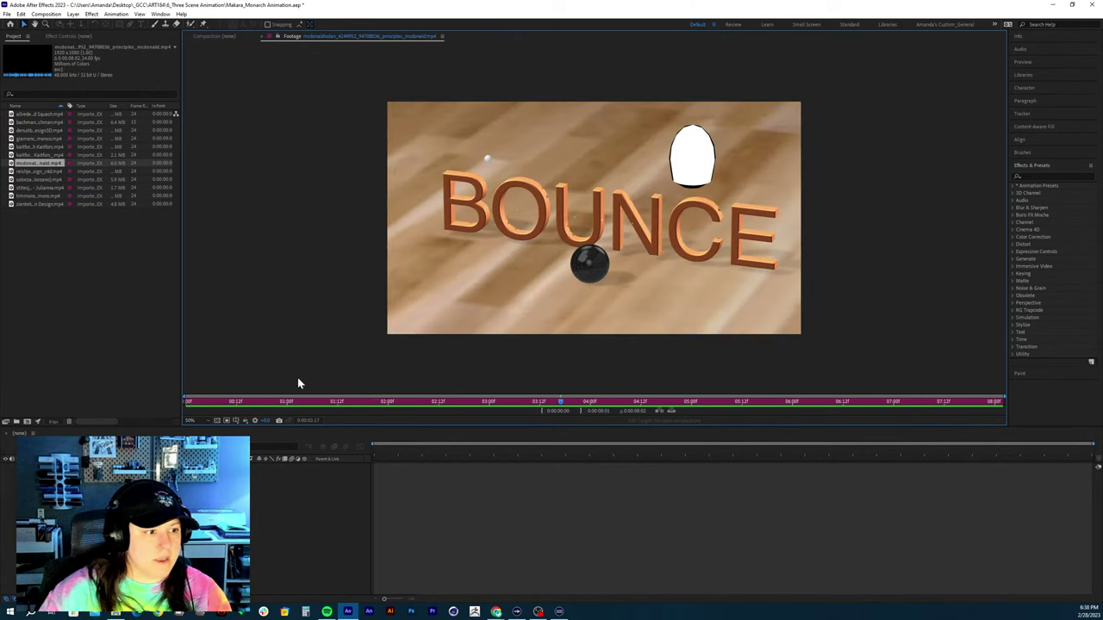
Replay both scenes from the start, and scrub the IMPACT scene to 0:00:01:03 to examine the hammers' wind-up and strike
key(Home)
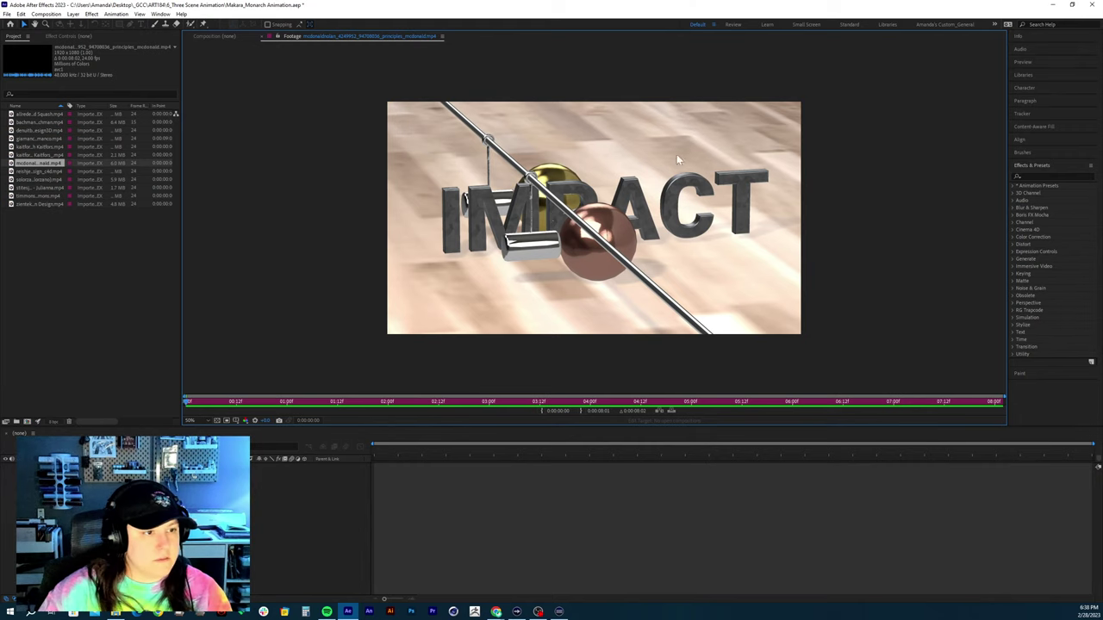
key(space)
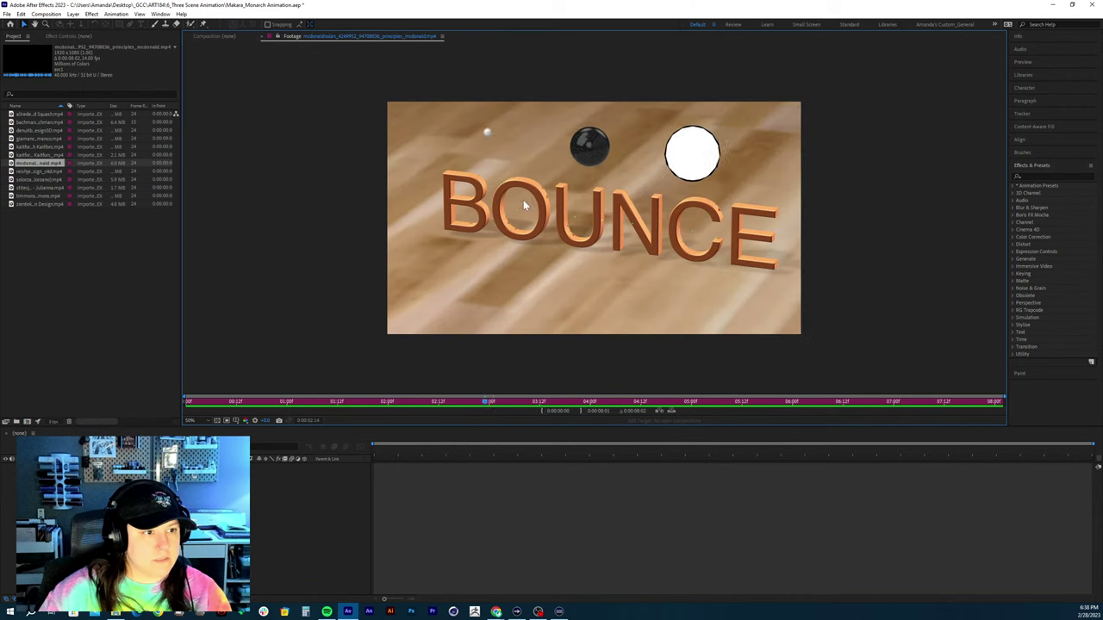
drag(398, 401, 193, 438)
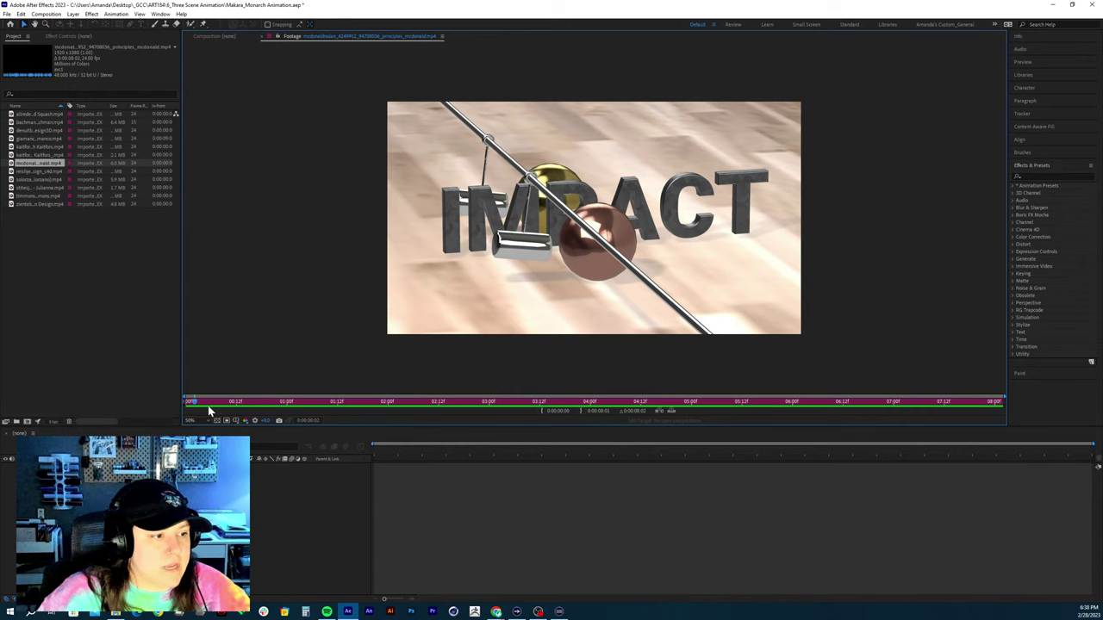
drag(200, 405, 294, 395)
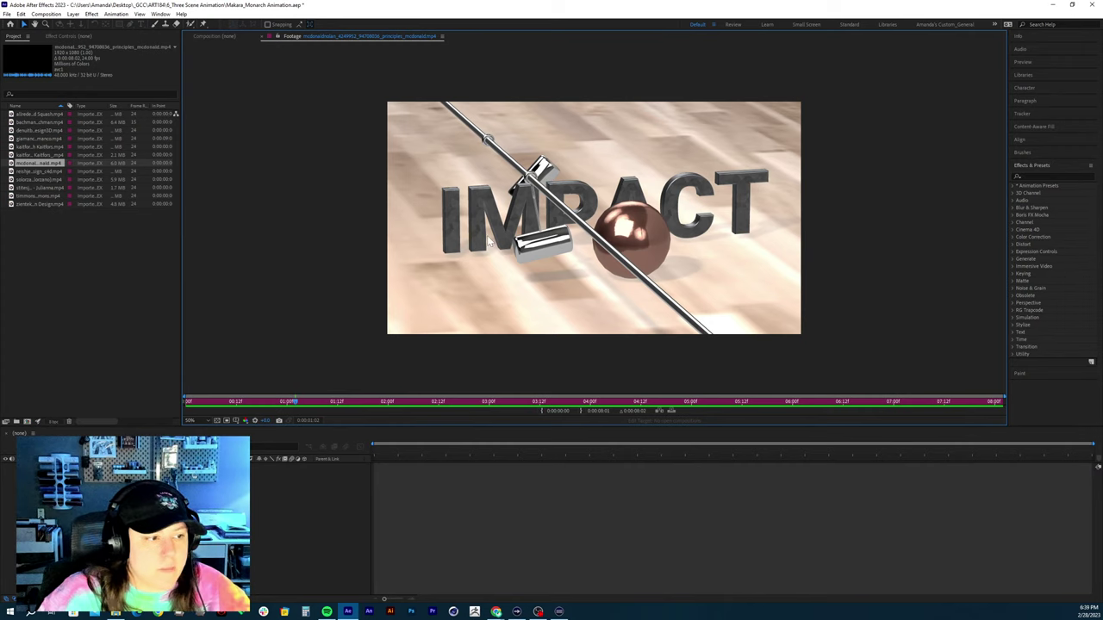
Scrub and replay the IMPACT scene between 0:00:00:03 and 0:00:02:17 to examine the hammers' swing and contact with the balls
drag(299, 406, 200, 403)
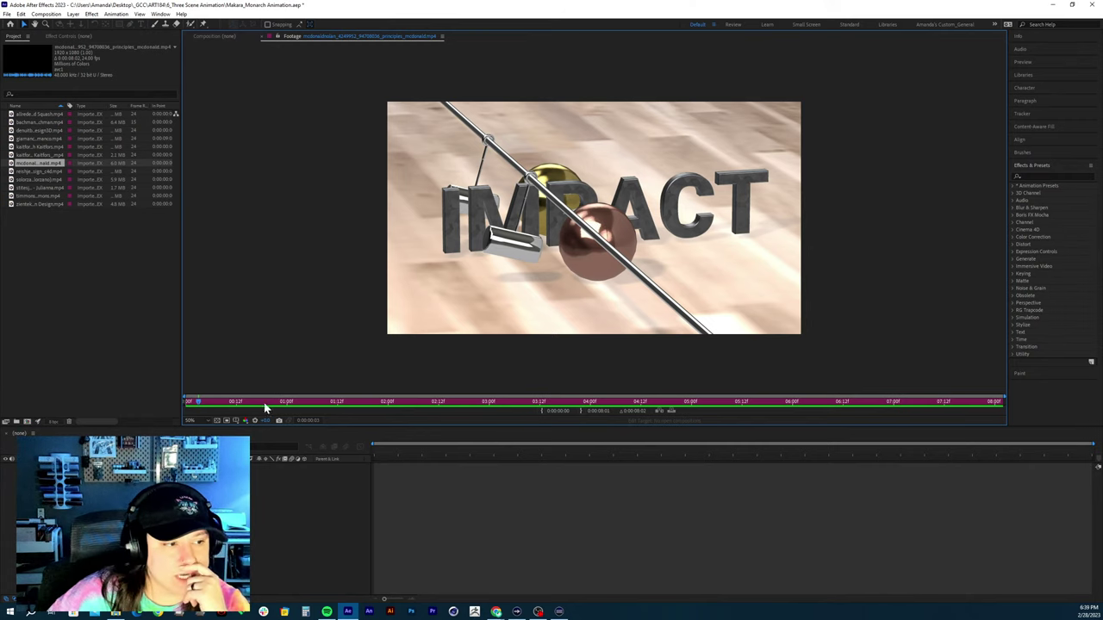
drag(264, 402, 460, 369)
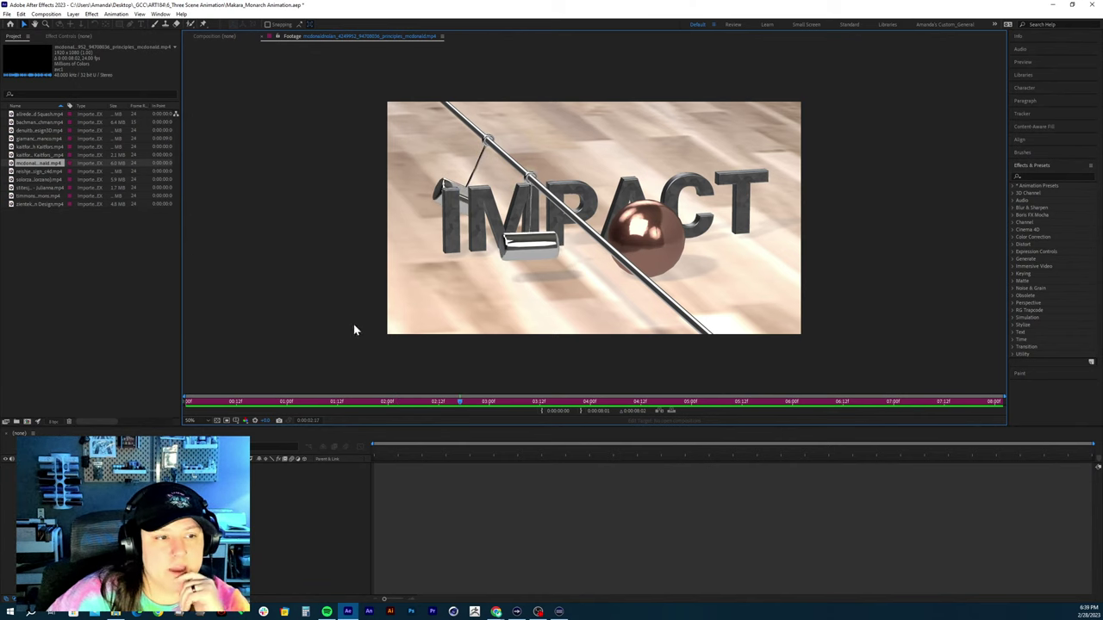
drag(300, 403, 250, 403)
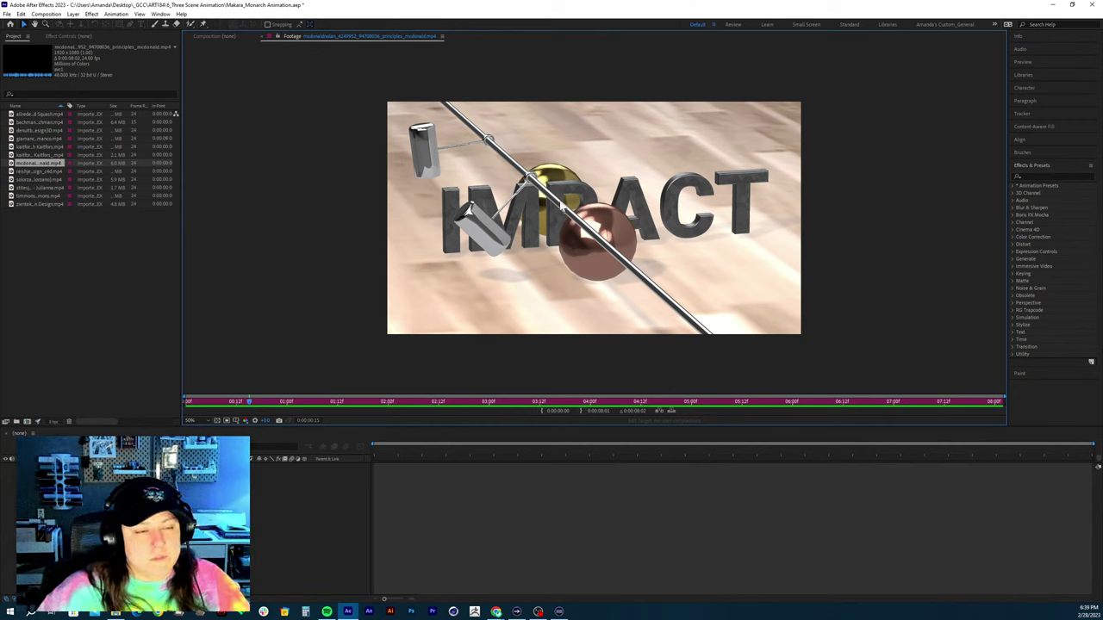
mouse_move(249, 403)
mouse_down()
mouse_move(192, 401)
mouse_move(265, 401)
mouse_up()
key(space)
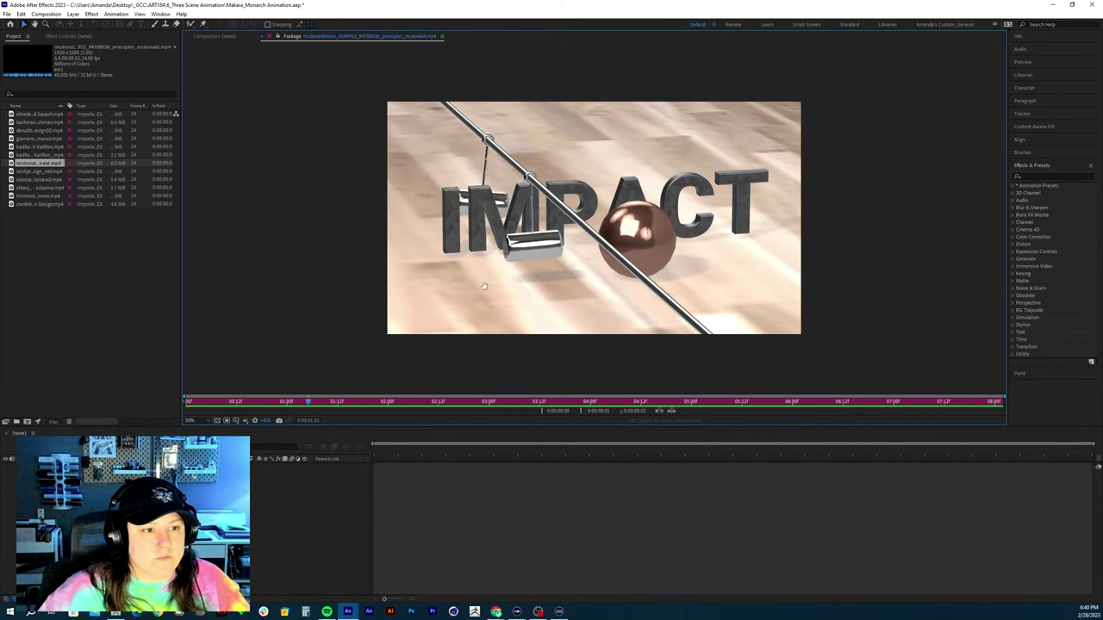
key(space)
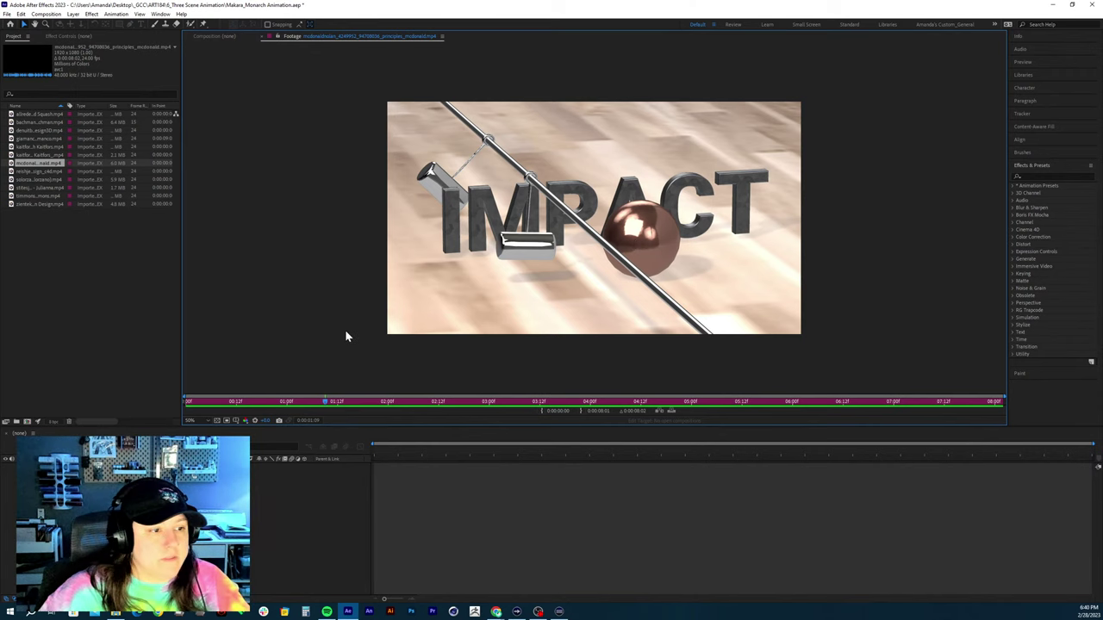
At 0:00:02:23 in the BOUNCE scene, sketch a red arrow across the floor and red strokes along the white ball's faceted edge, and clear them
drag(333, 402, 485, 391)
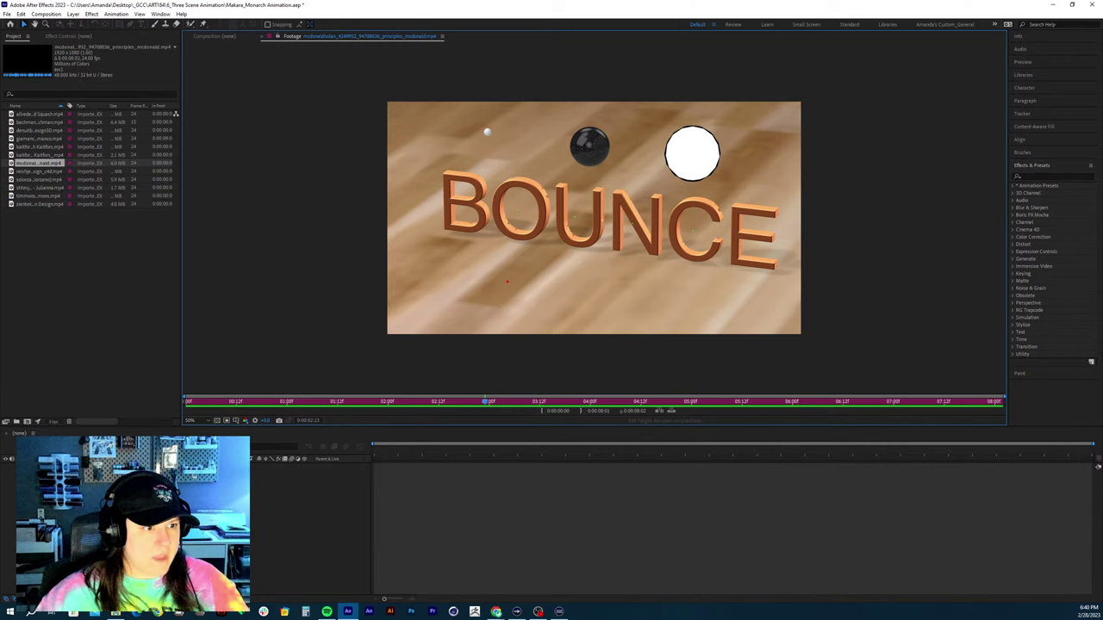
drag(508, 281, 625, 252)
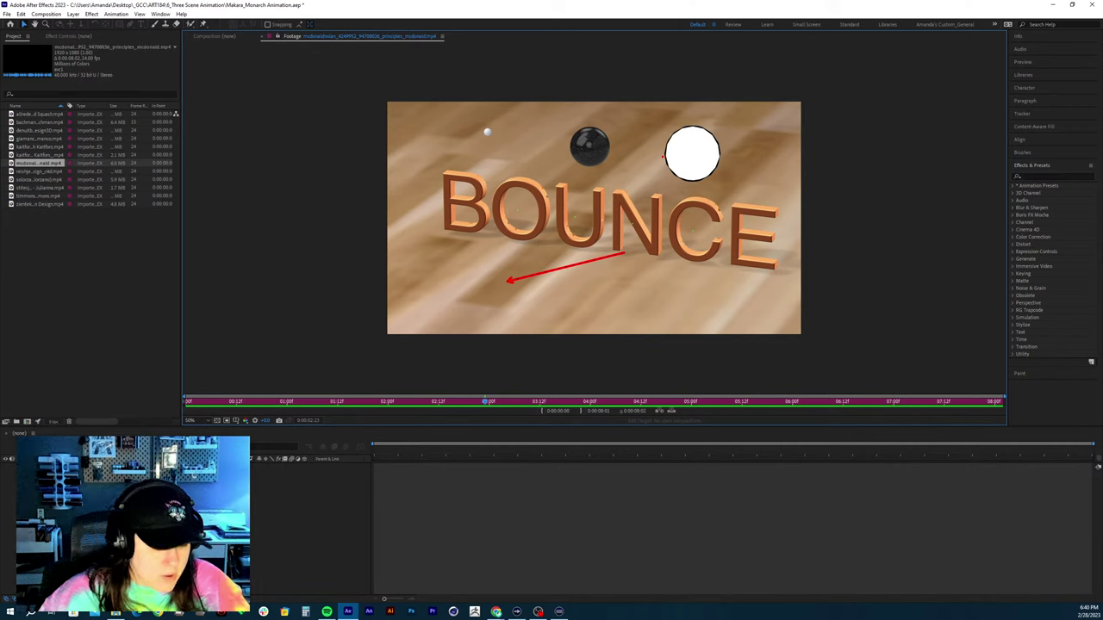
drag(663, 155, 598, 180)
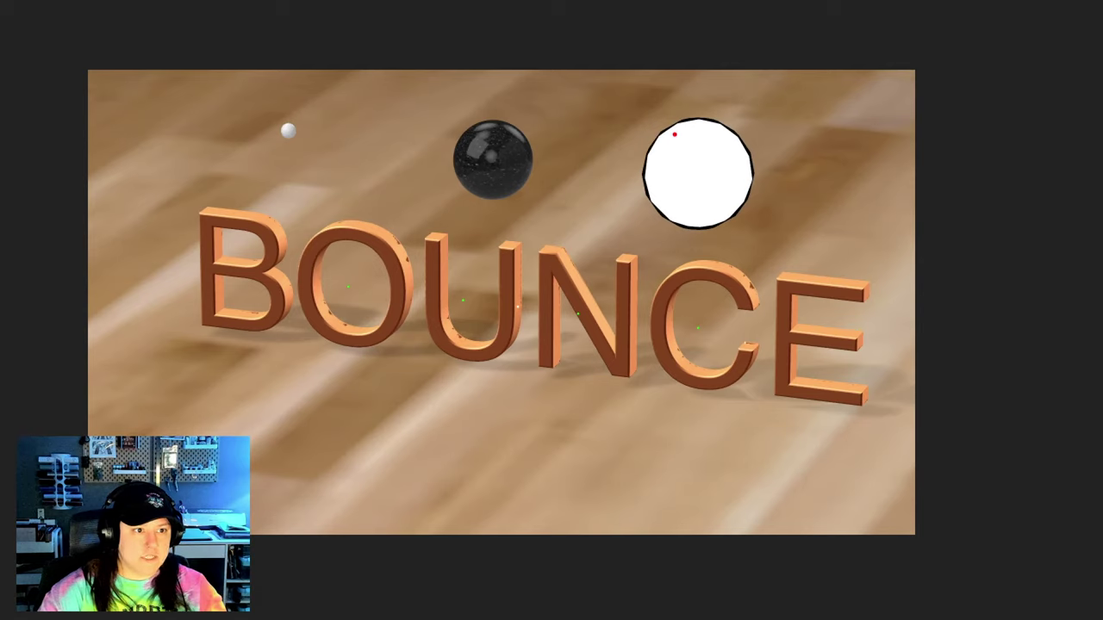
drag(680, 127, 728, 132)
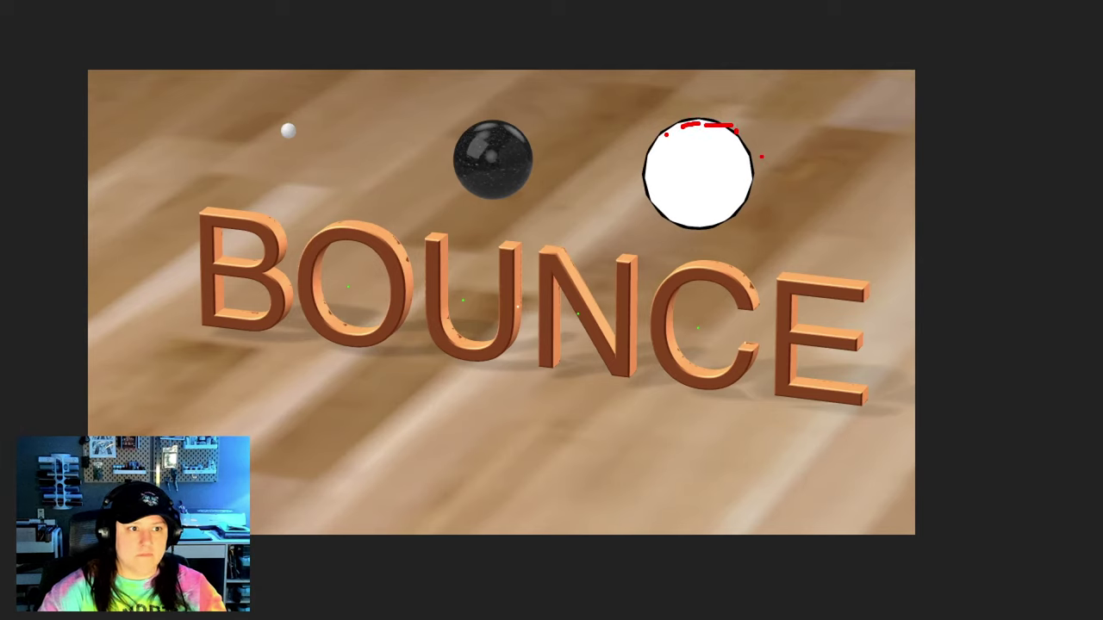
drag(732, 143, 767, 162)
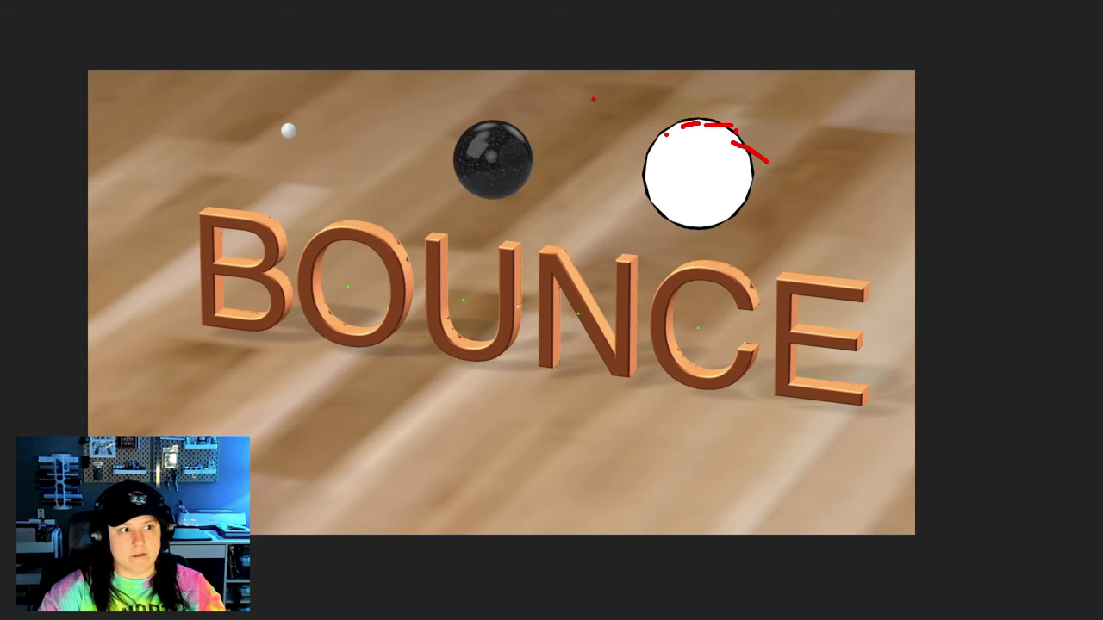
key(Escape)
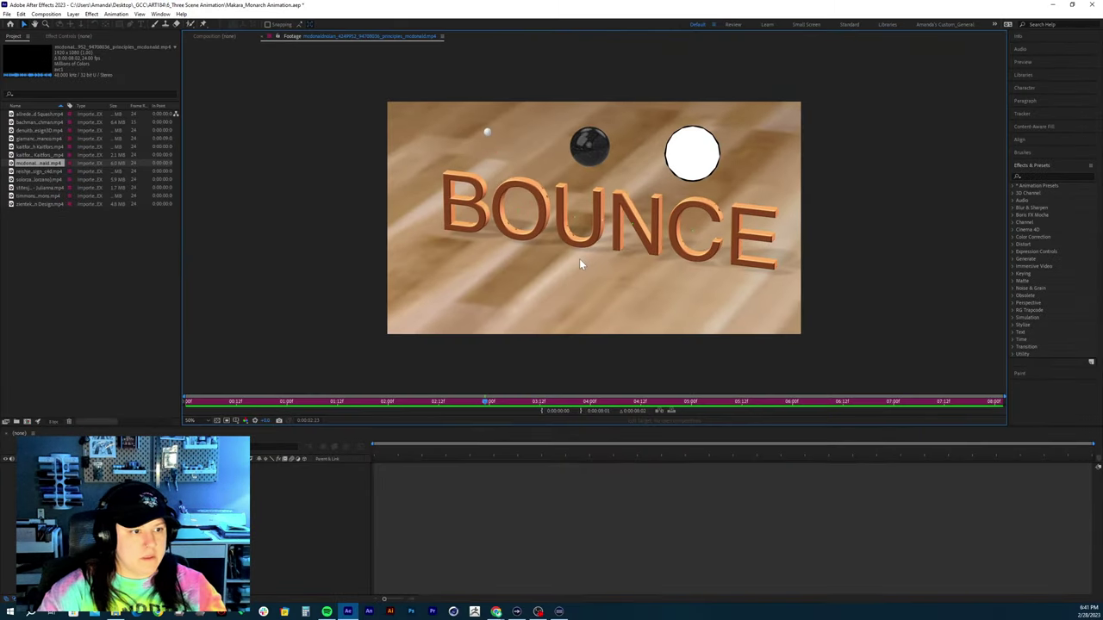
Play the BOUNCE scene several times from around 0:00:03:03 to examine how the three balls fall and deform
mouse_move(480, 405)
mouse_down()
mouse_move(460, 408)
mouse_move(497, 406)
mouse_up()
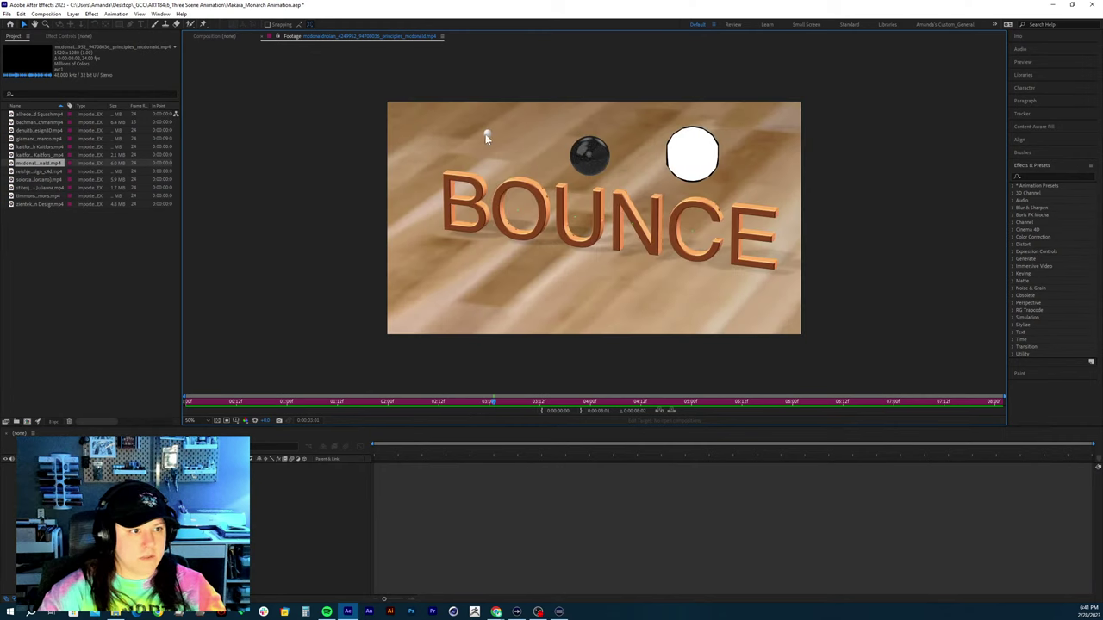
key(space)
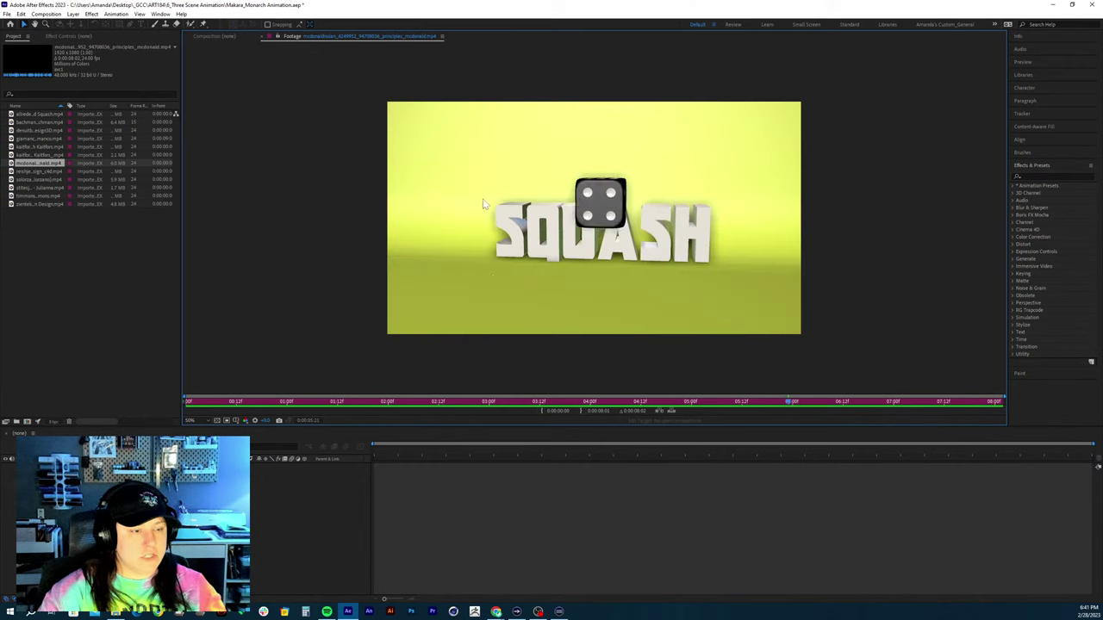
click(438, 401)
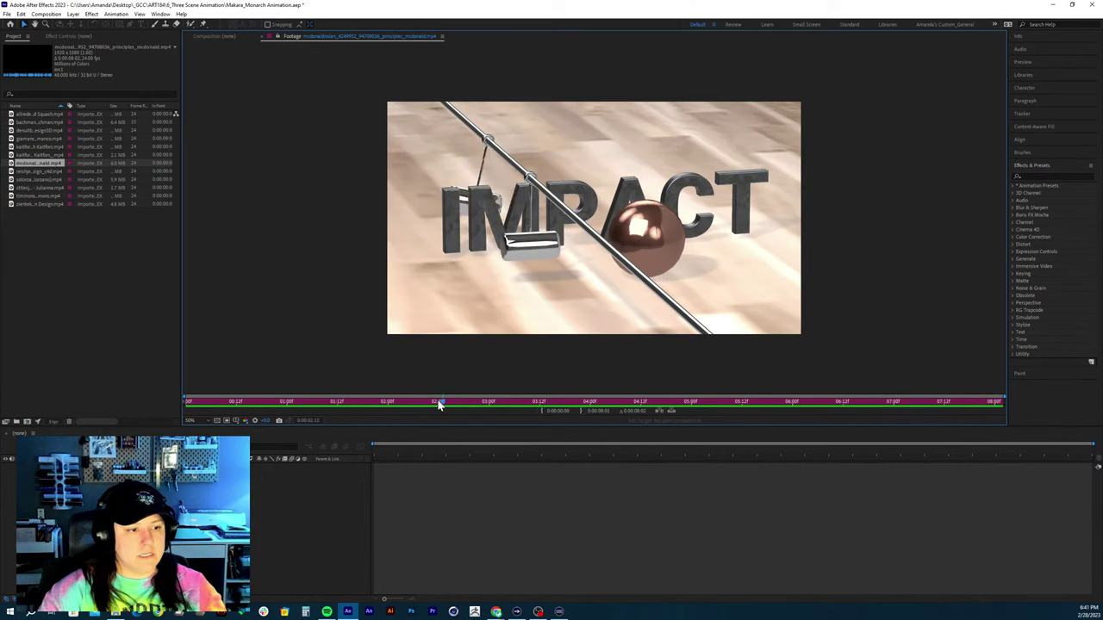
drag(438, 402, 500, 402)
key(space)
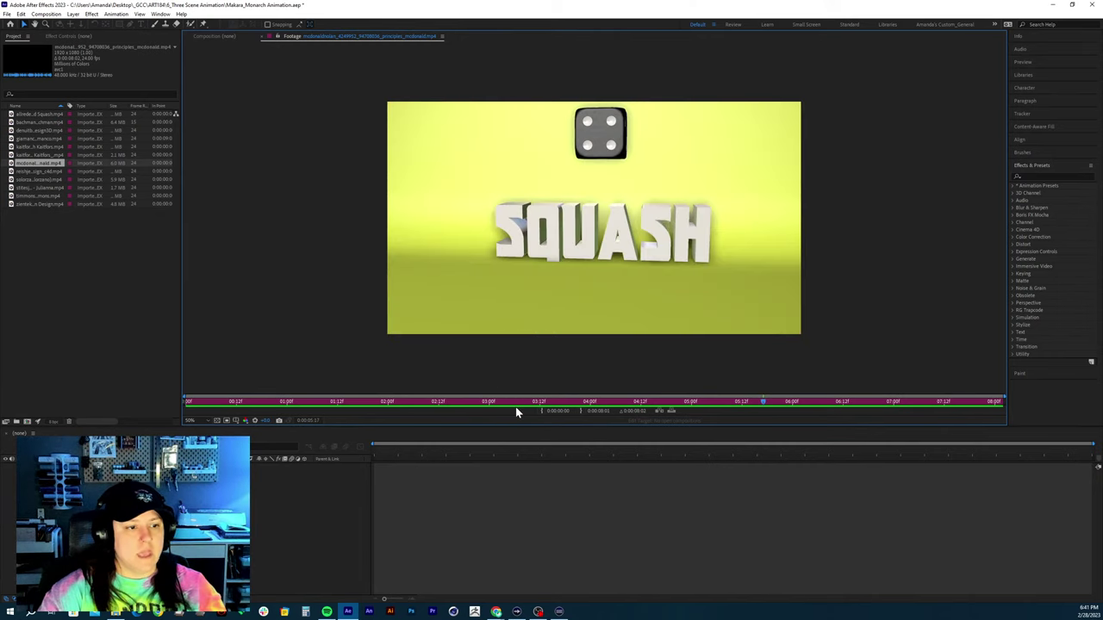
drag(518, 403, 499, 401)
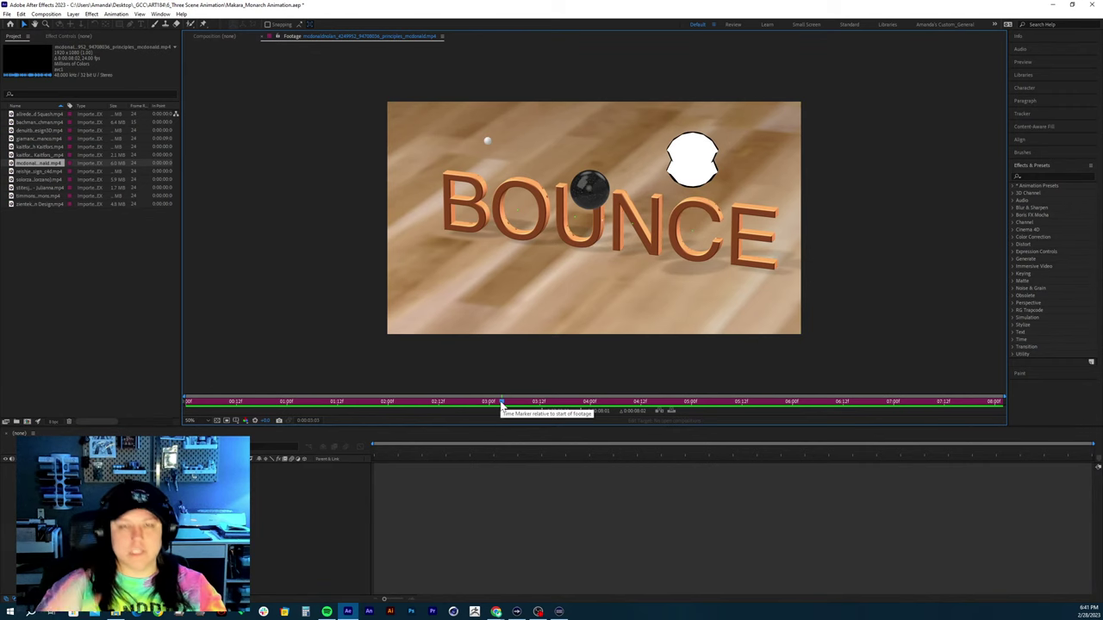
key(space)
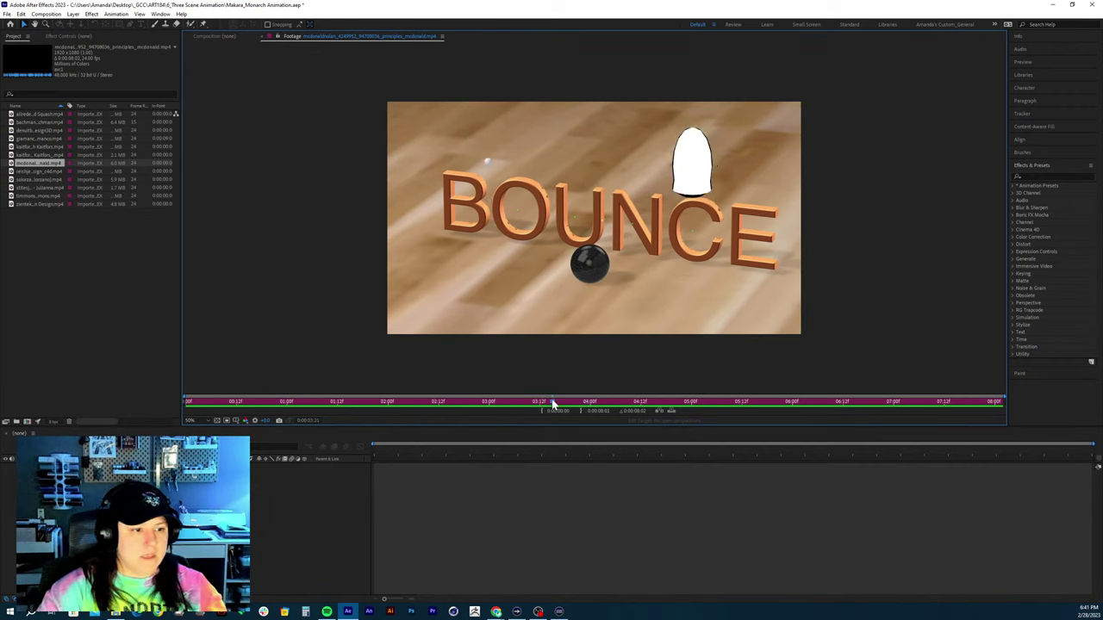
Replay the BOUNCE scene from its beginning and scrub back to 0:00:03:12 to examine the white ball's stretch
drag(551, 402, 465, 409)
key(space)
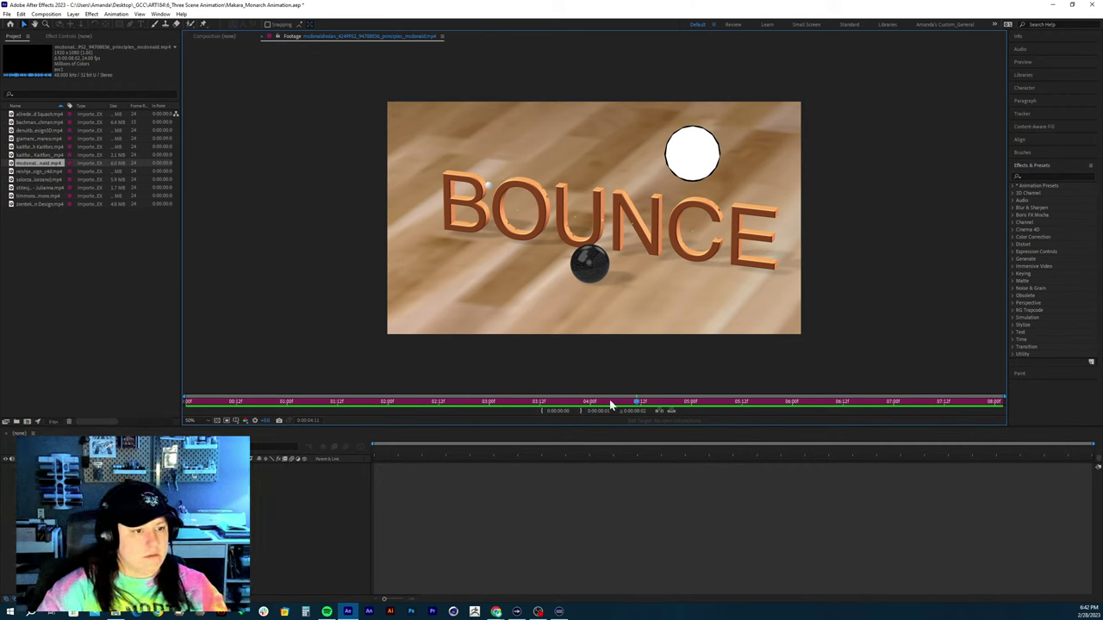
drag(610, 404, 544, 406)
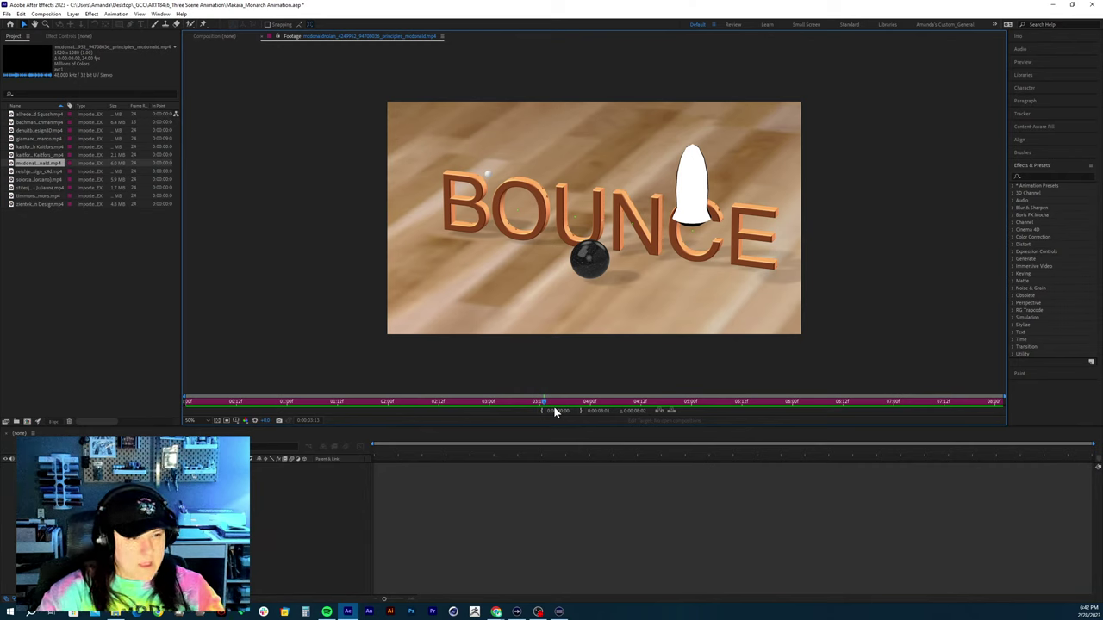
key(space)
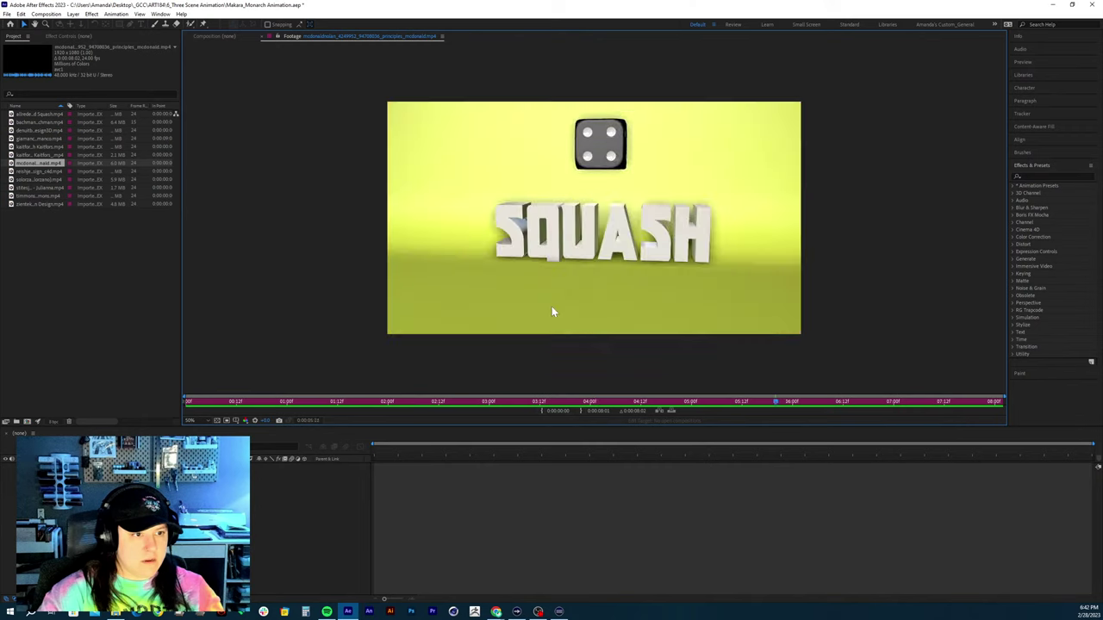
drag(644, 403, 539, 408)
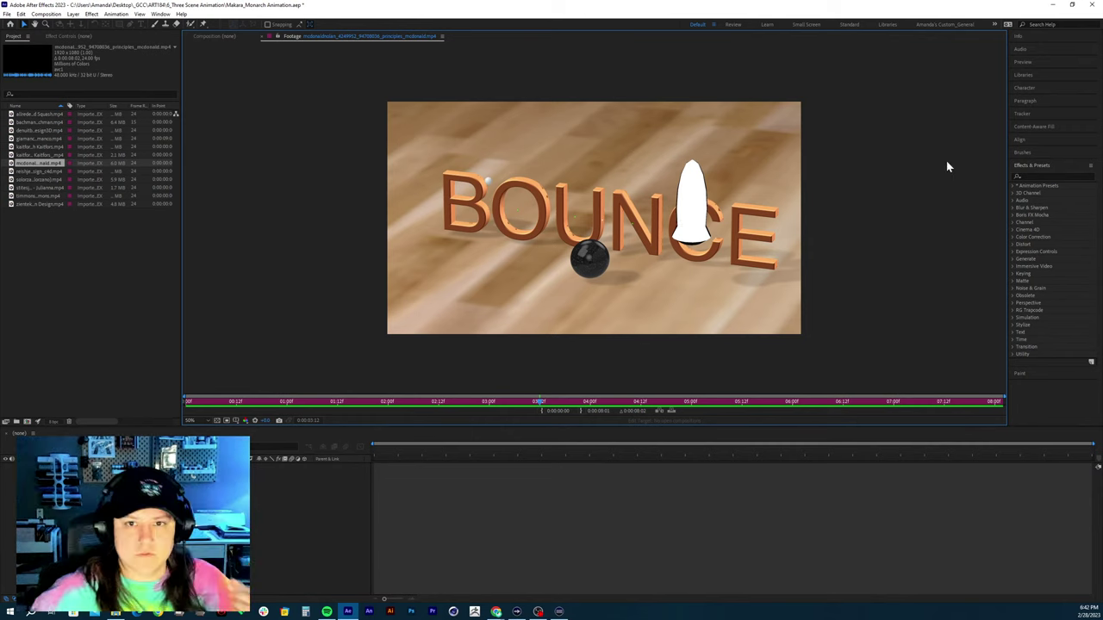
Try to open the Weight Cinema 4D project from the _C4D folder inside _GCC > ART184 > 5_Principles of Motion Design
click(1053, 5)
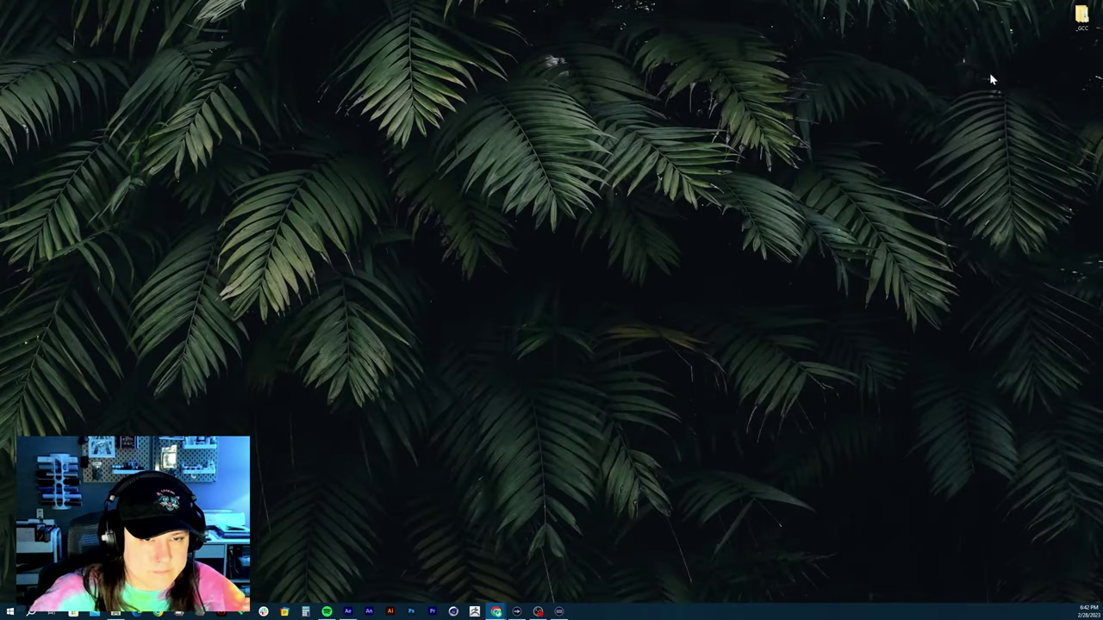
double_click(1081, 15)
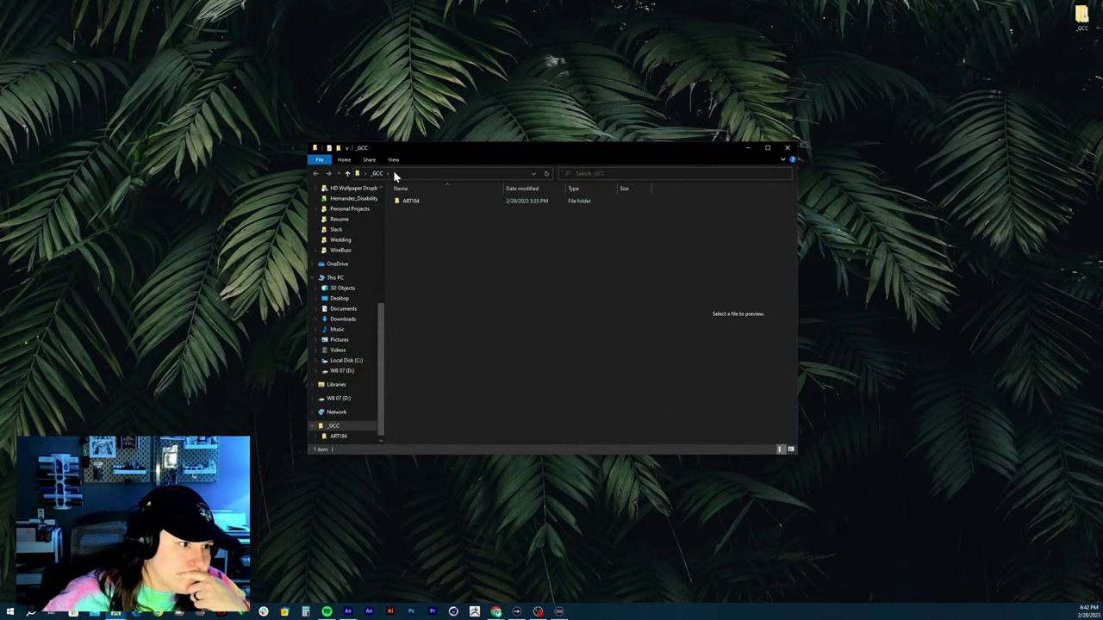
double_click(417, 205)
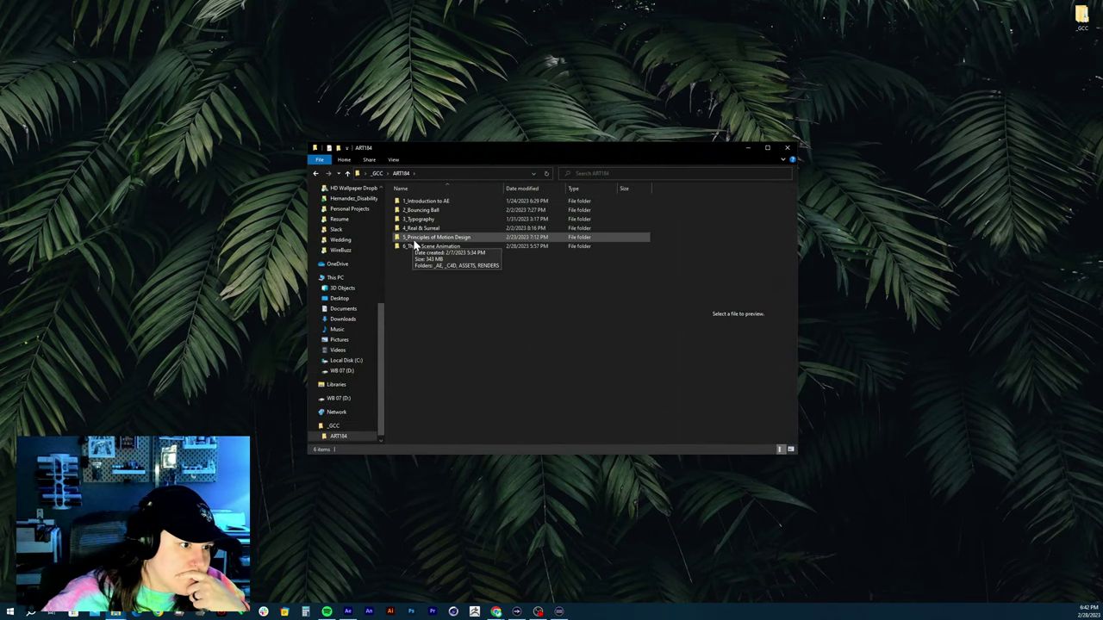
double_click(418, 238)
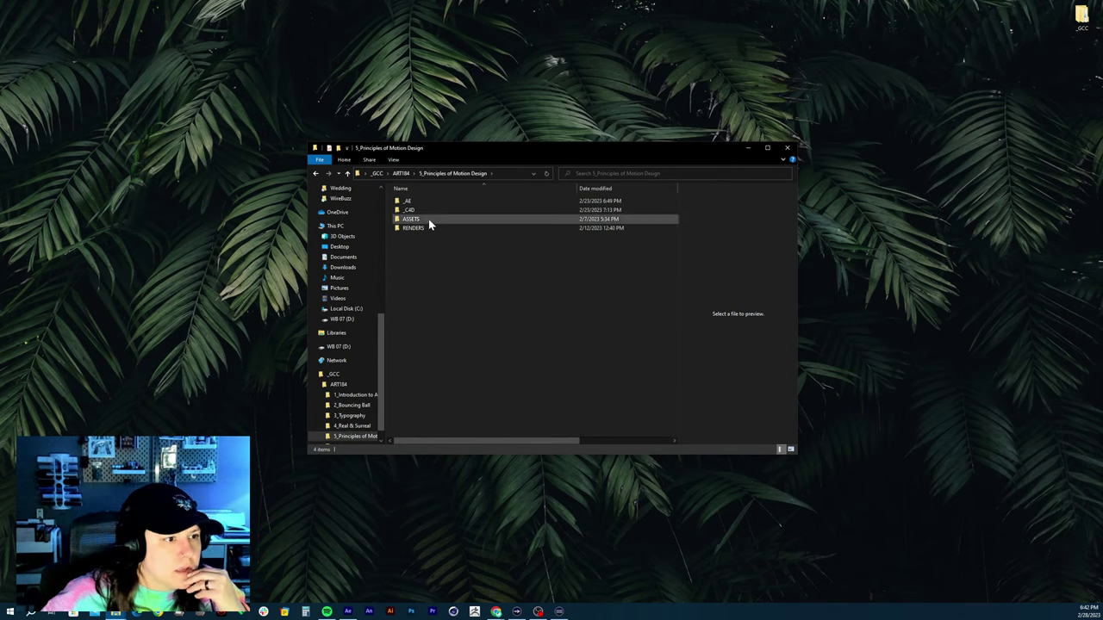
double_click(422, 211)
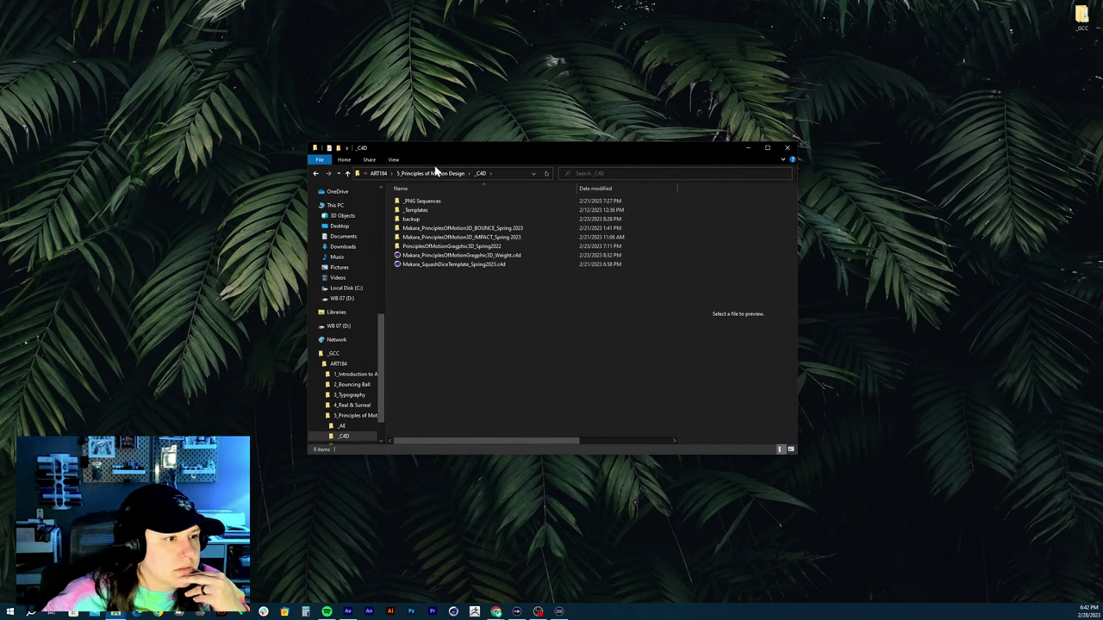
click(413, 261)
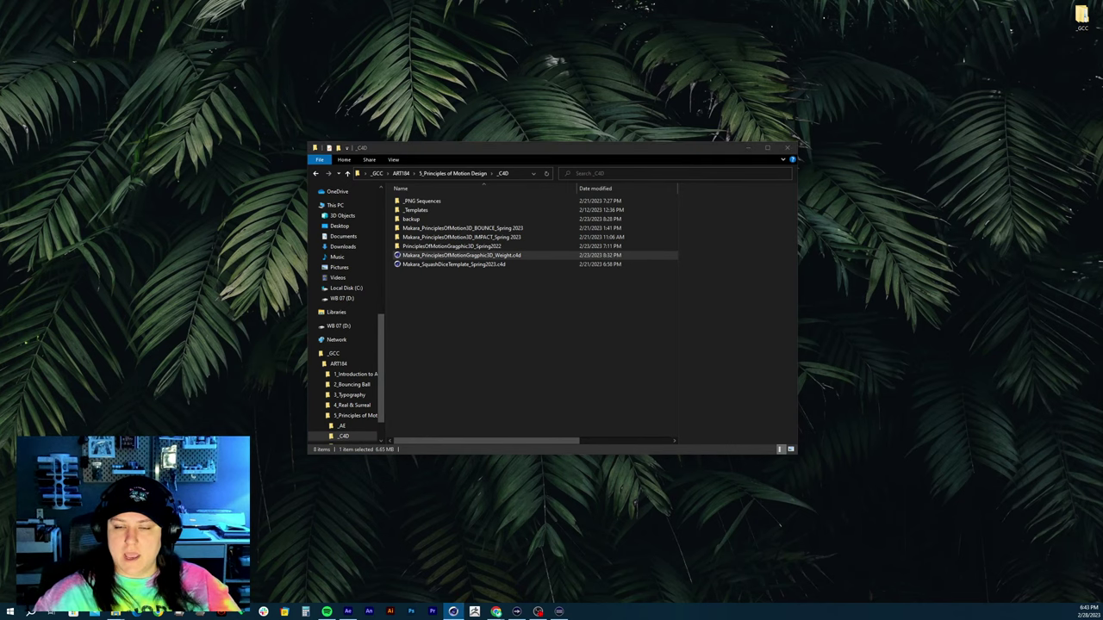
Check the License Manager's status and the calendar date, and switch back to the BOUNCE frame in After Effects
drag(942, 118, 756, 129)
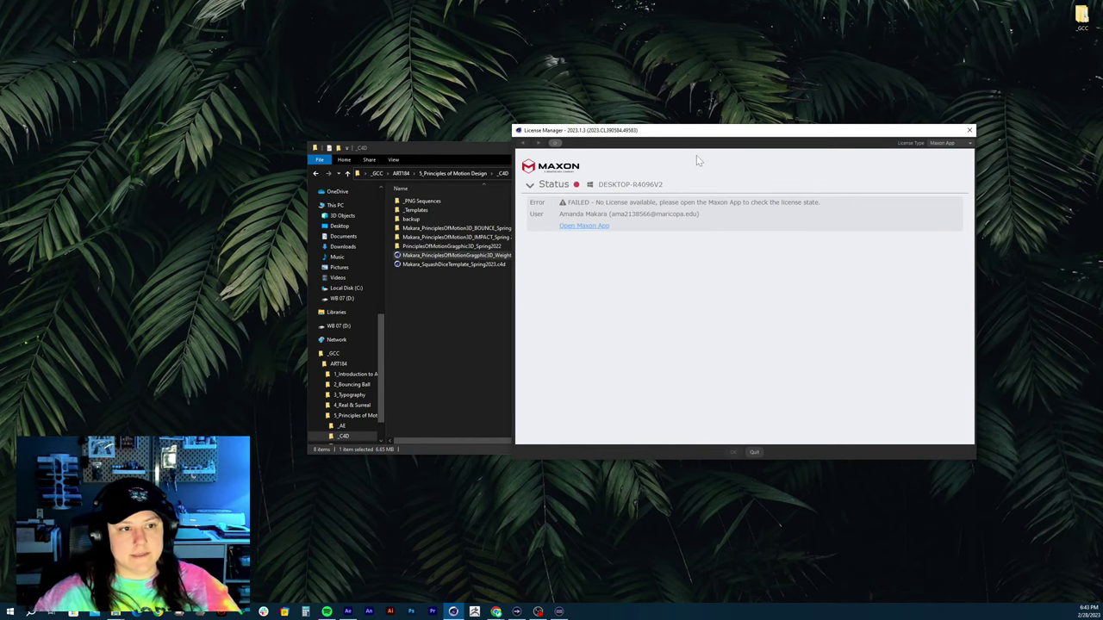
drag(761, 135, 683, 131)
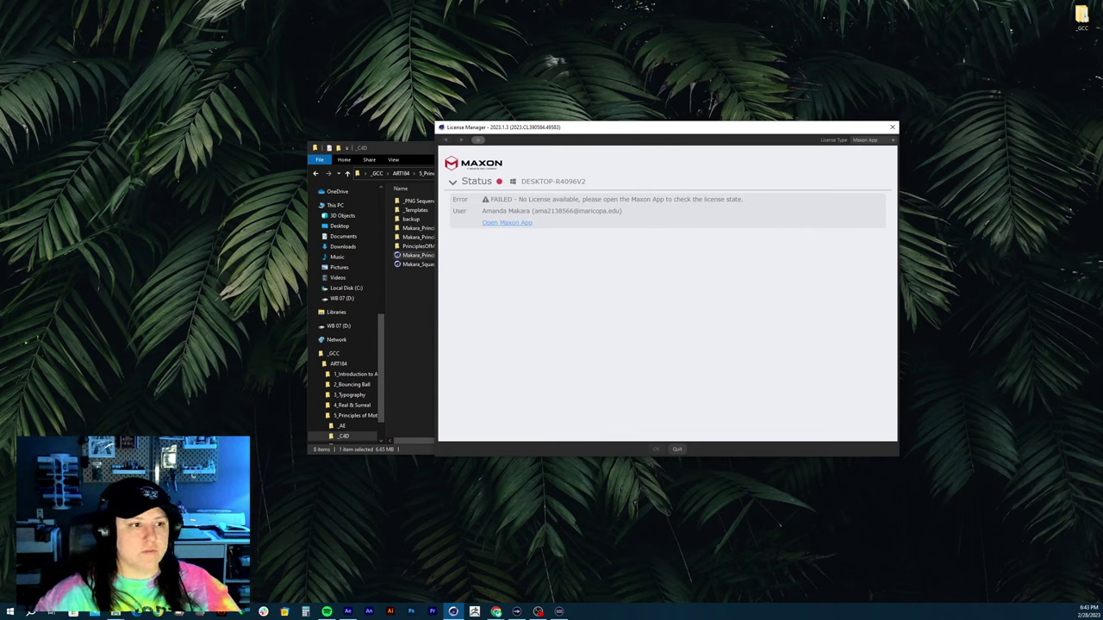
click(1086, 612)
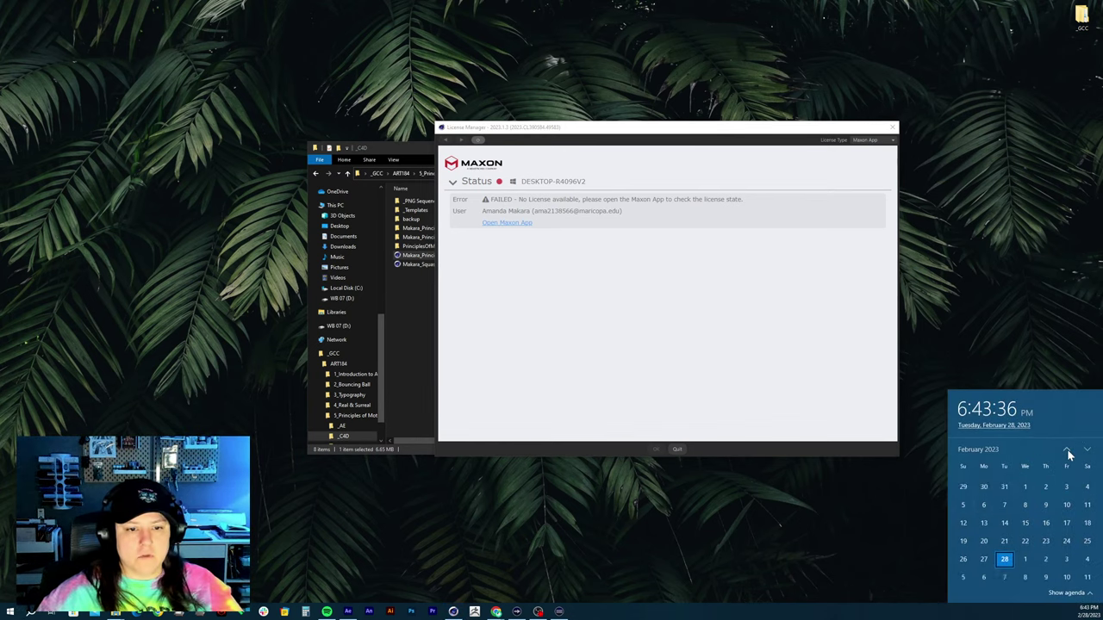
click(1022, 324)
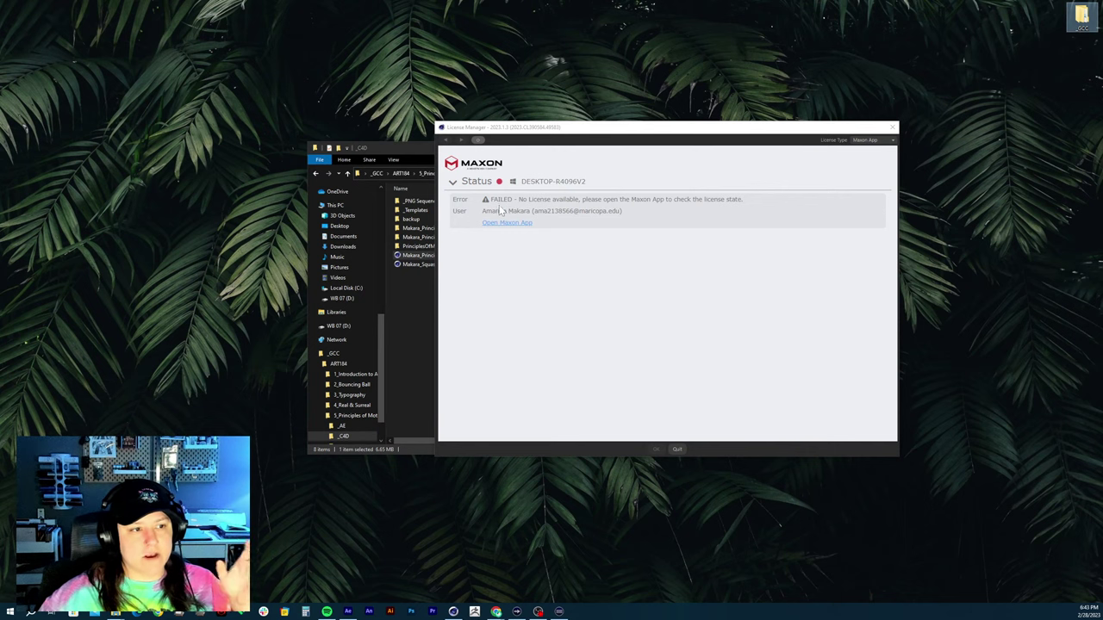
click(665, 135)
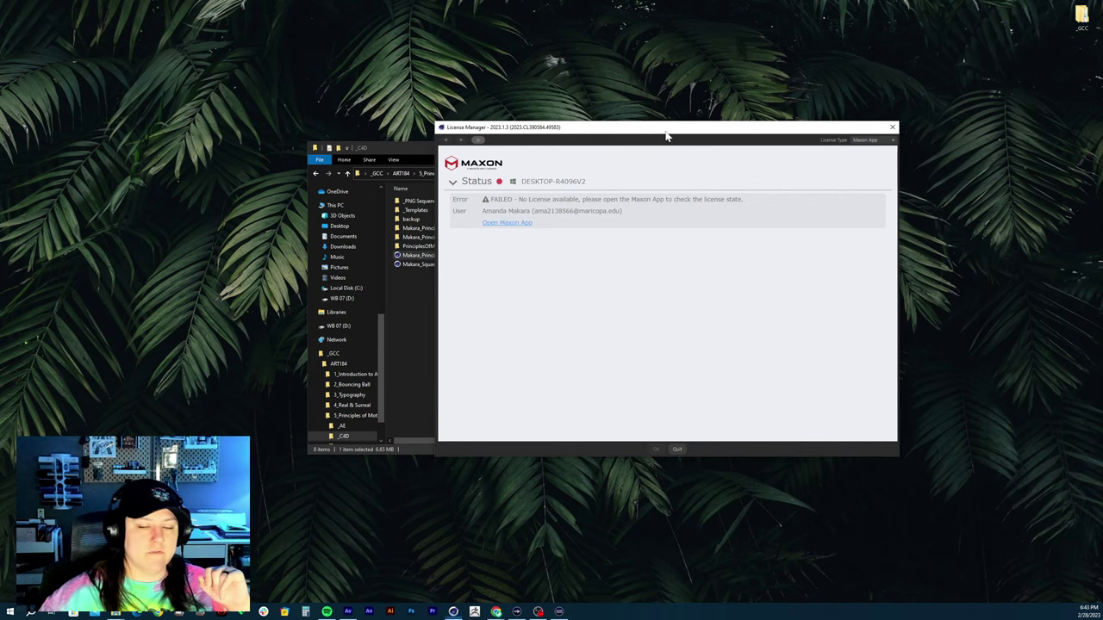
drag(666, 135, 1102, 52)
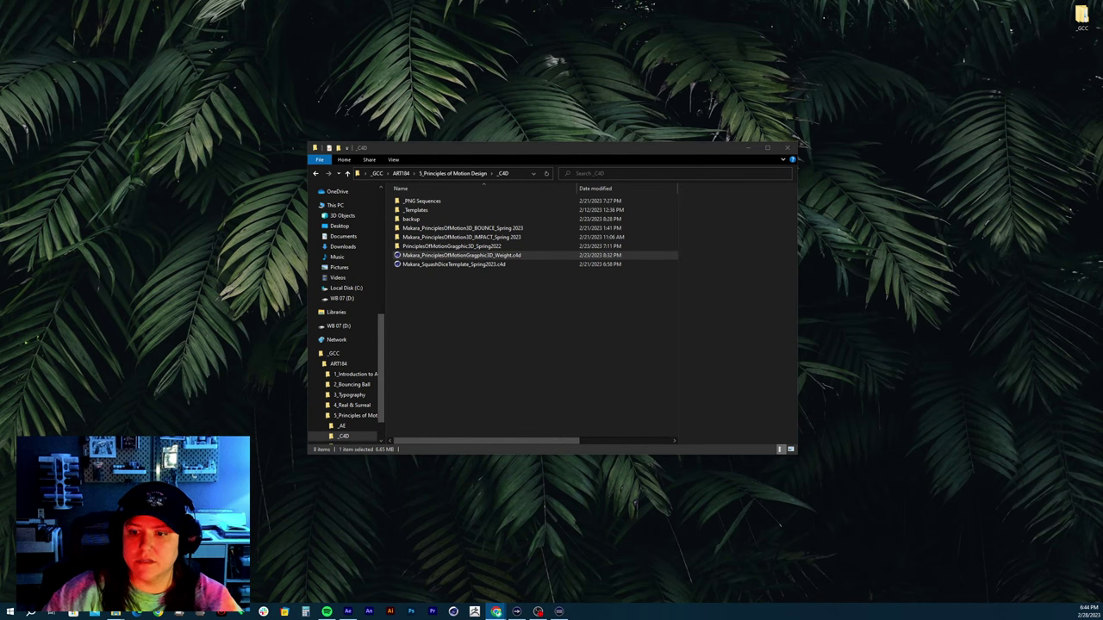
key(alt+Tab)
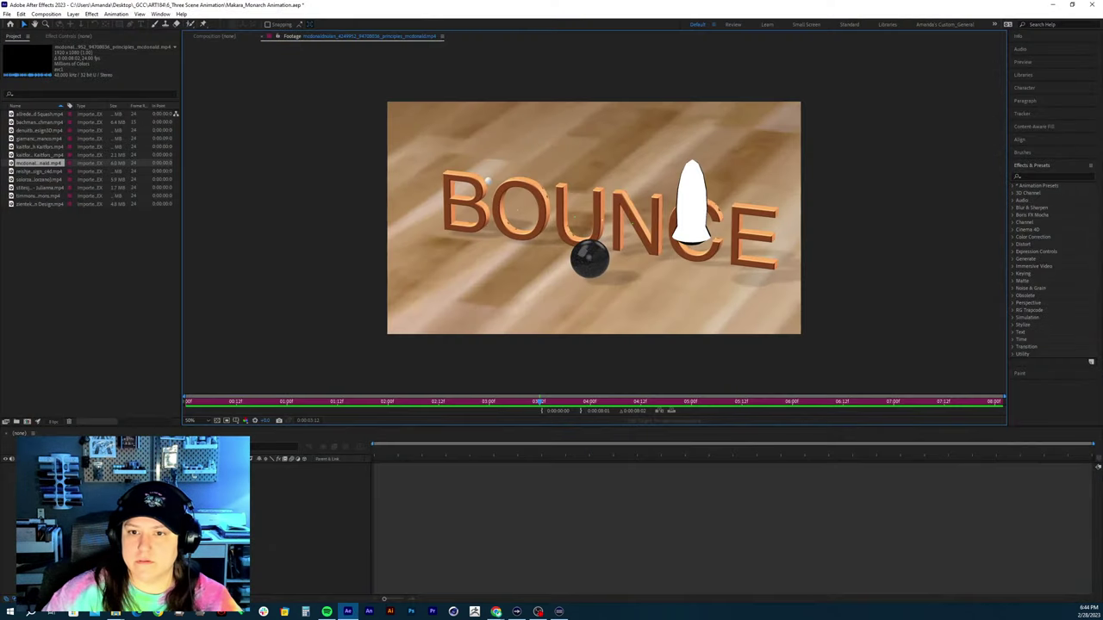
key(alt+Tab)
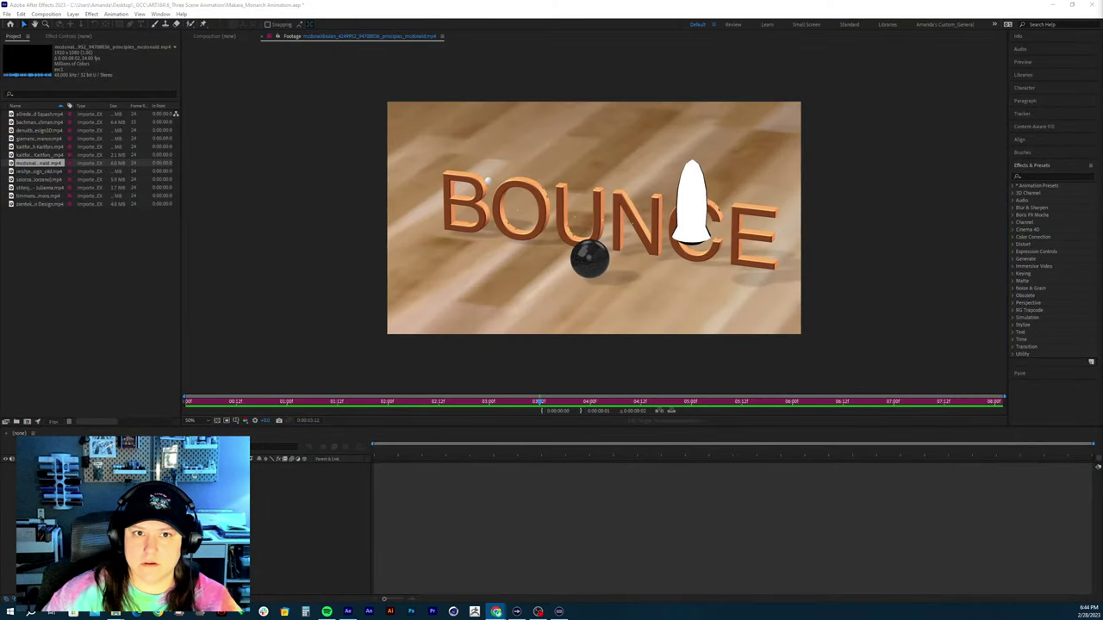
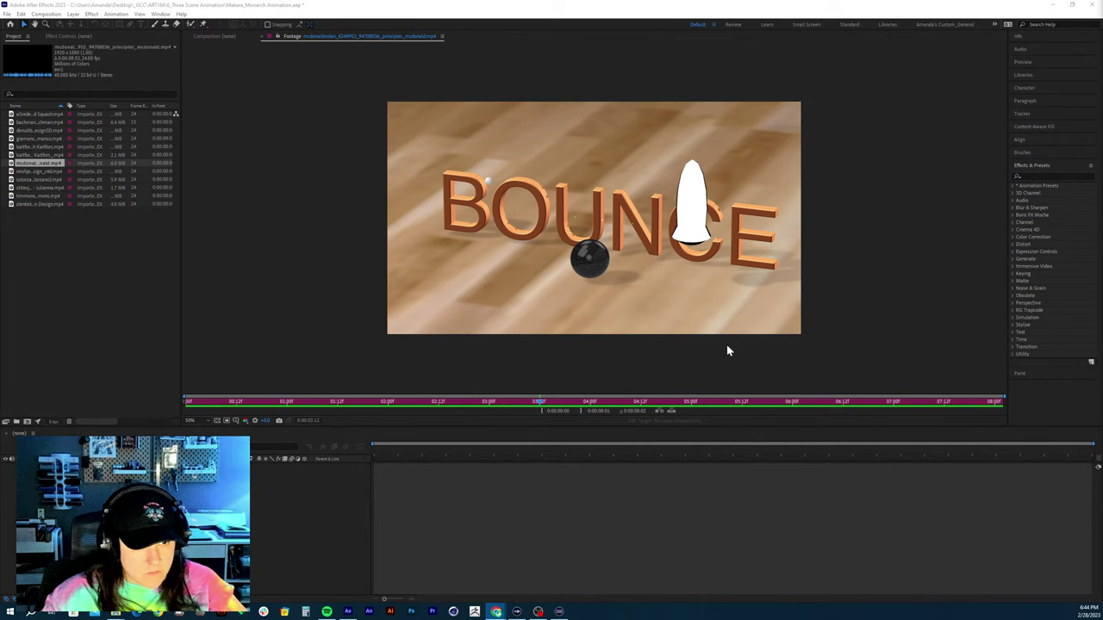
Scrub through the BOUNCE scene from about 0:00:03:05 onward to examine the balls' stretch and fall
drag(542, 405, 511, 409)
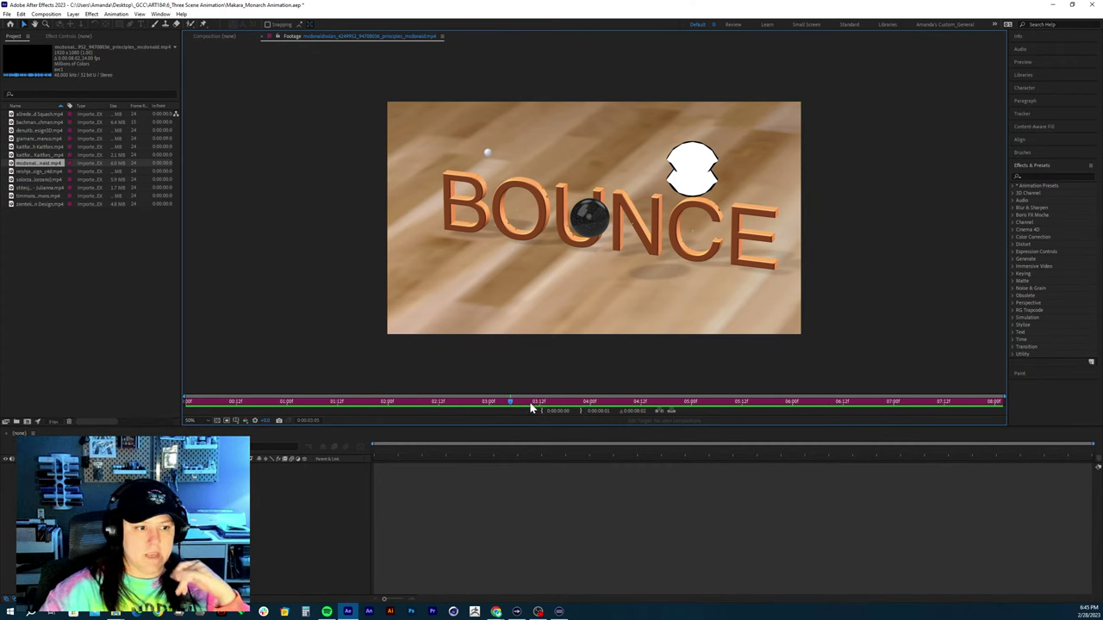
drag(532, 401, 632, 401)
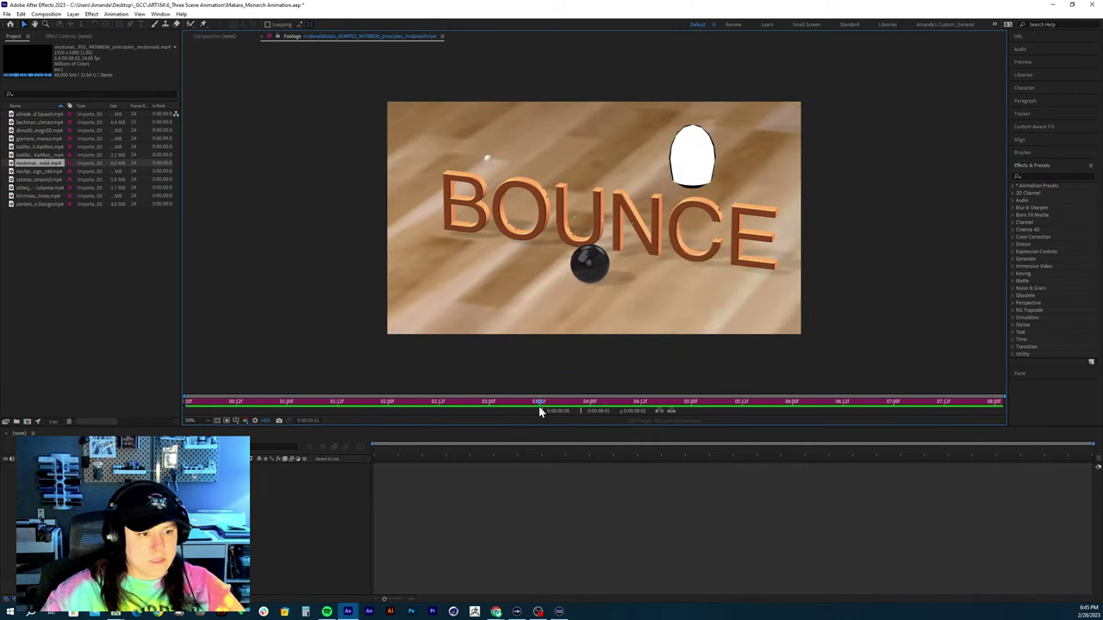
click(613, 402)
Move to the SQUASH scene around 0:00:05:16 and mark the gaps between its letters with red vertical strokes, ending by clearing the markup
drag(612, 402, 758, 405)
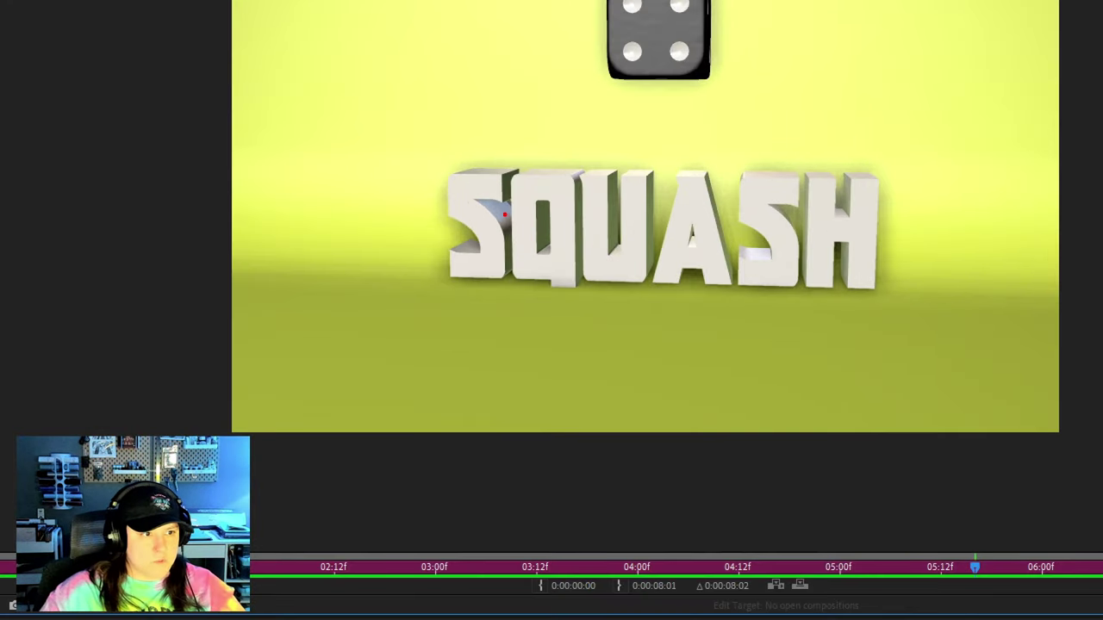
drag(501, 182, 500, 286)
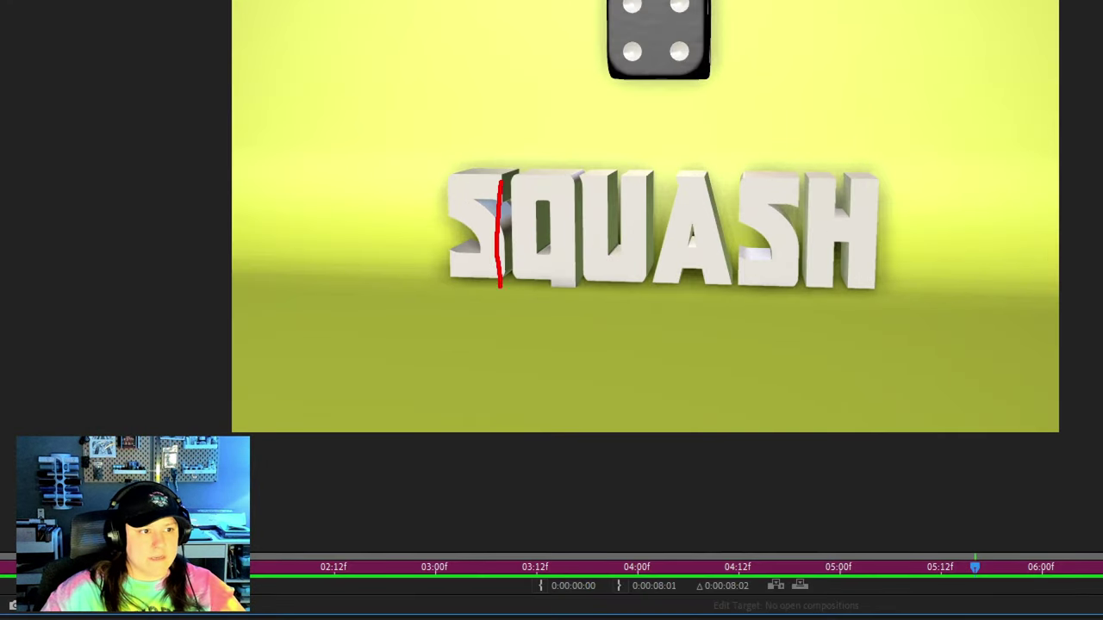
drag(576, 176, 588, 263)
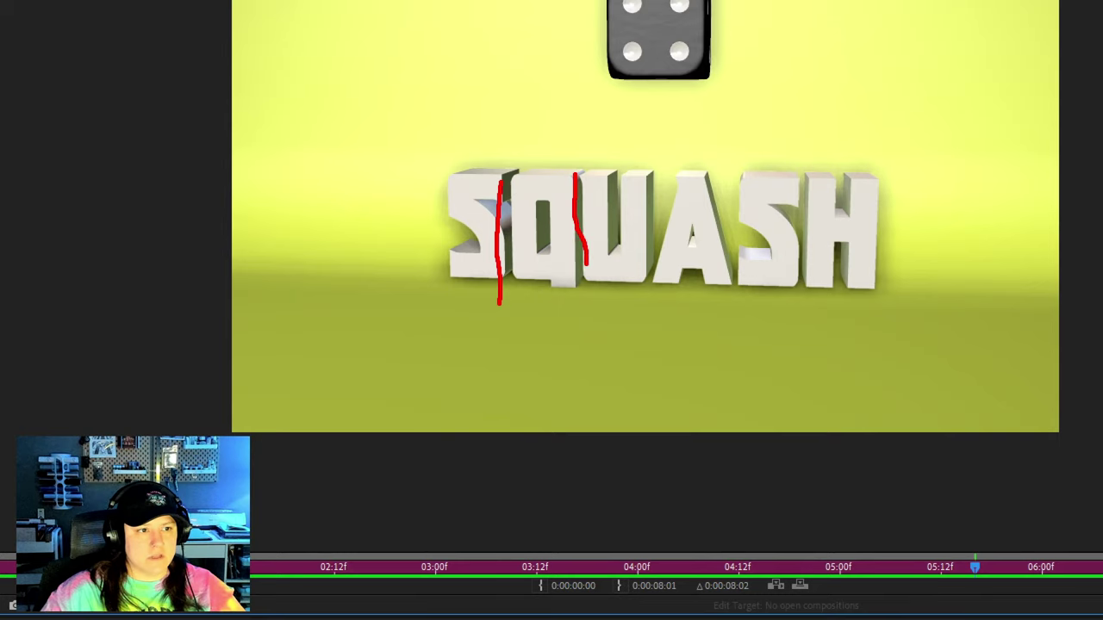
drag(653, 194, 678, 302)
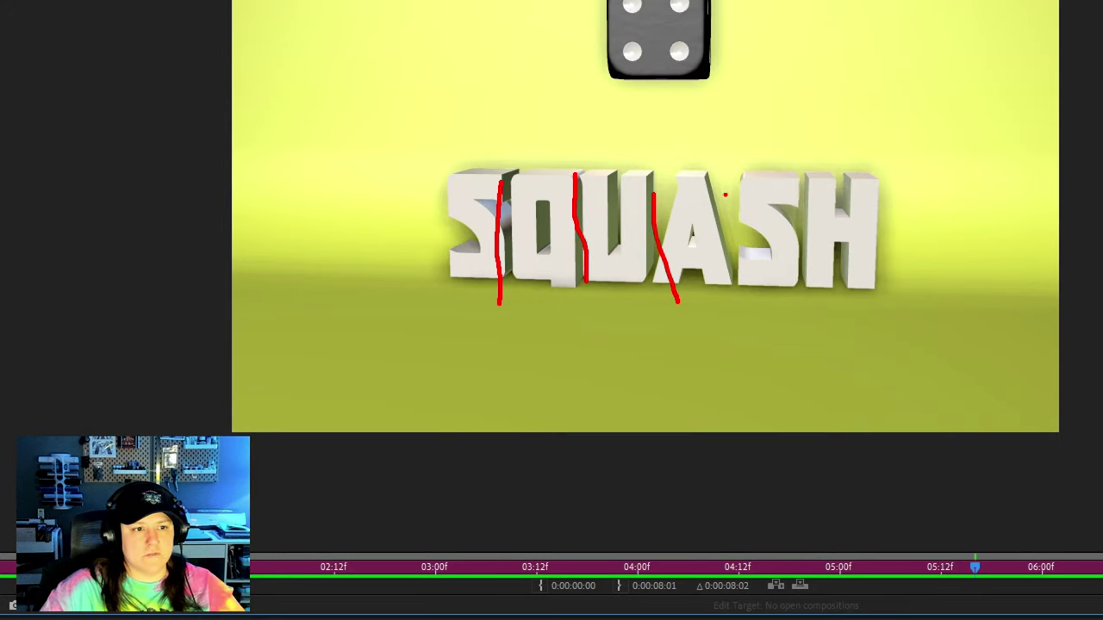
drag(728, 184, 752, 261)
key(Escape)
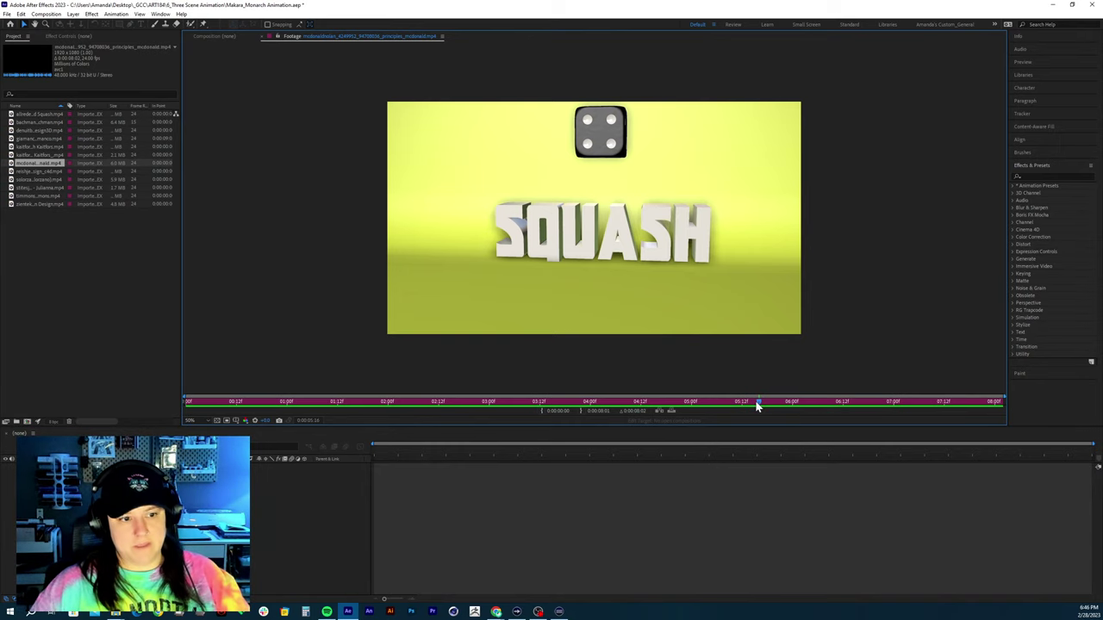
Play and scrub the SQUASH scene up to about 0:00:07:05 to examine how the die falls and deforms
mouse_move(756, 407)
mouse_down()
mouse_move(743, 405)
mouse_move(763, 408)
mouse_up()
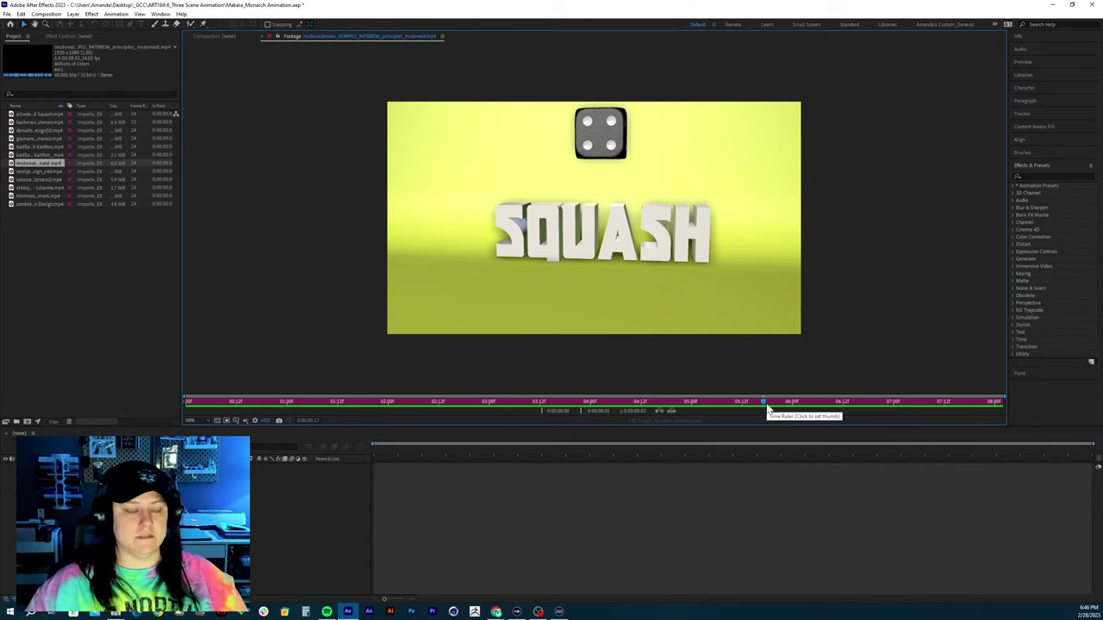
key(space)
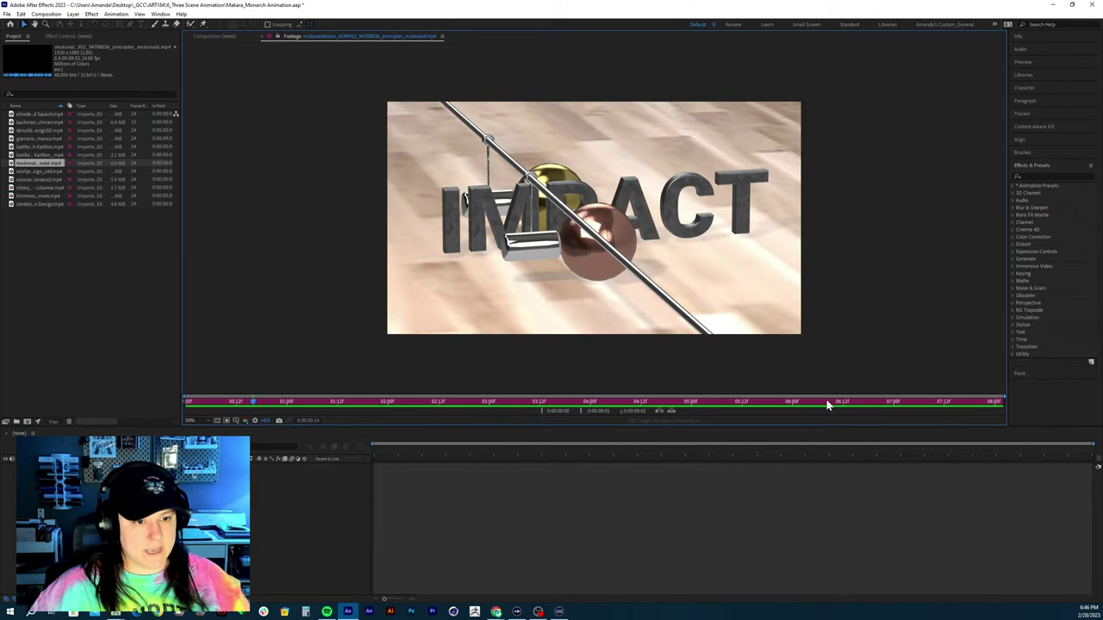
click(772, 405)
drag(773, 408, 730, 410)
key(space)
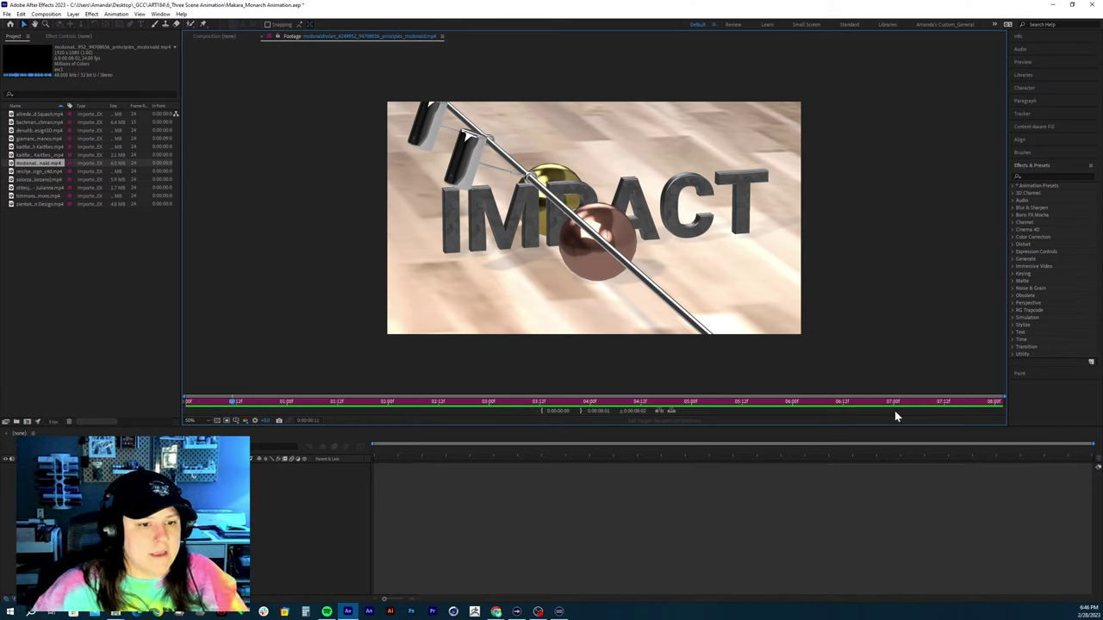
drag(873, 405, 889, 409)
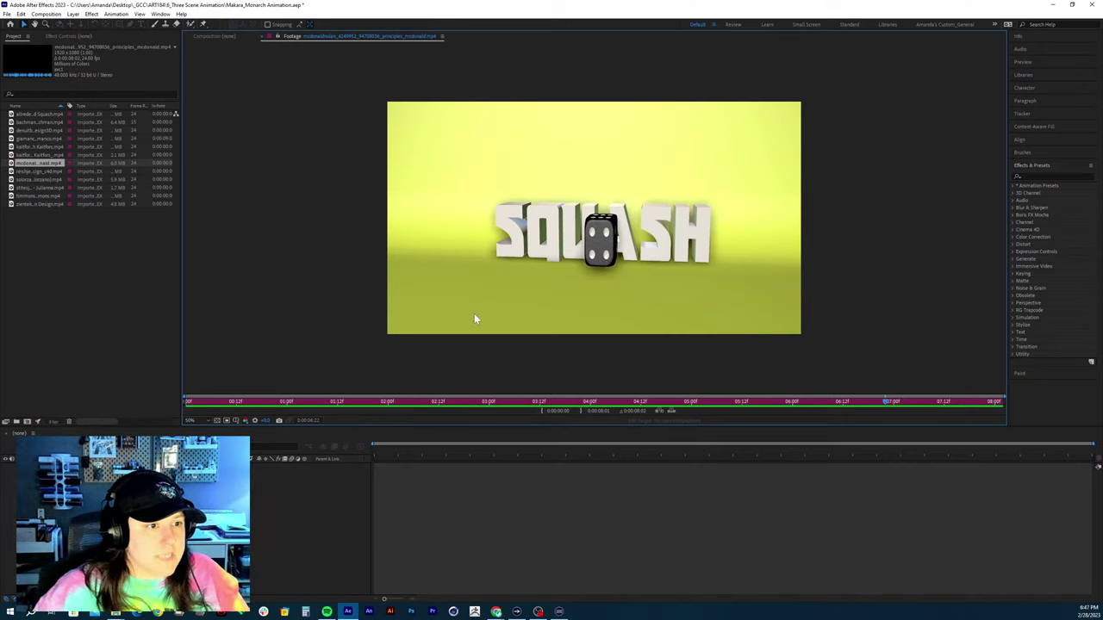
drag(853, 403, 915, 344)
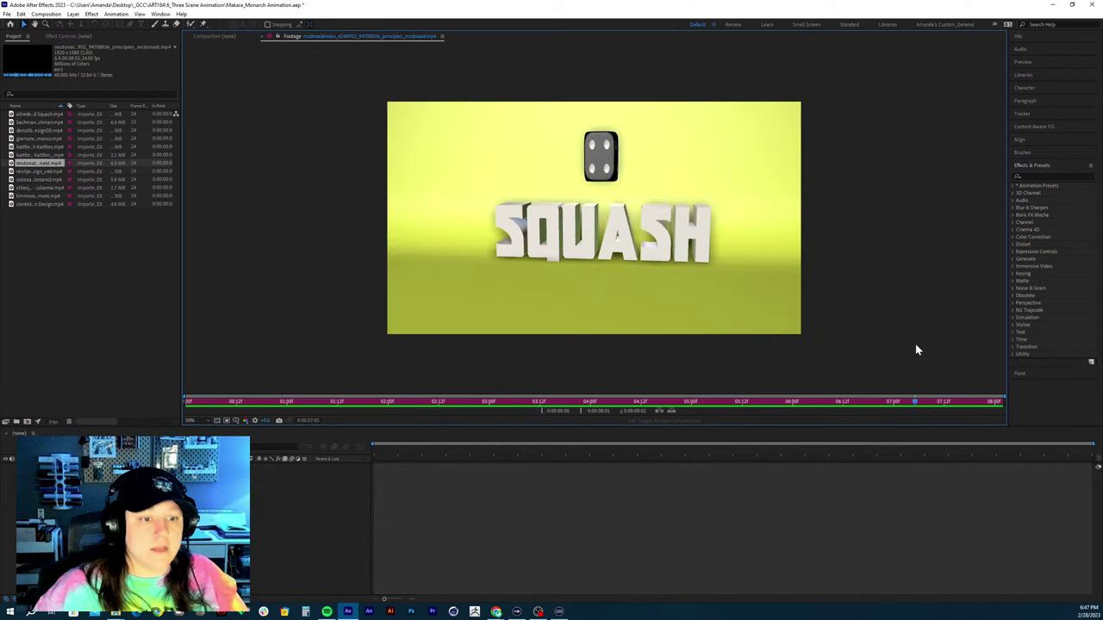
Open the following student clip, the principles of motion design C4D video, and play its IMPACT scene from the beginning
double_click(34, 172)
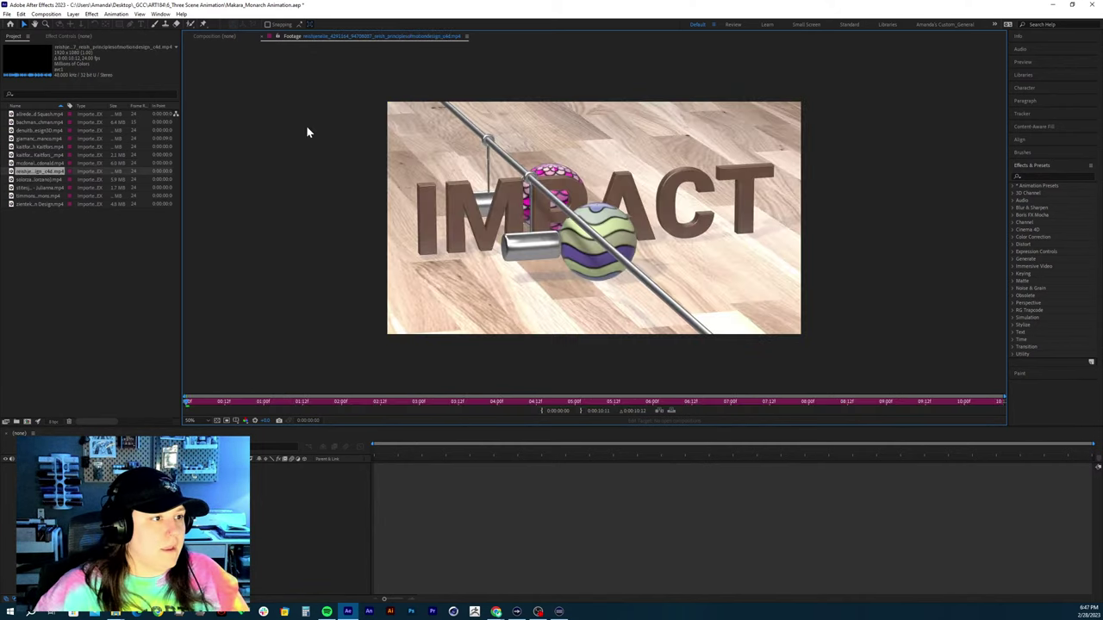
drag(267, 400, 99, 416)
key(space)
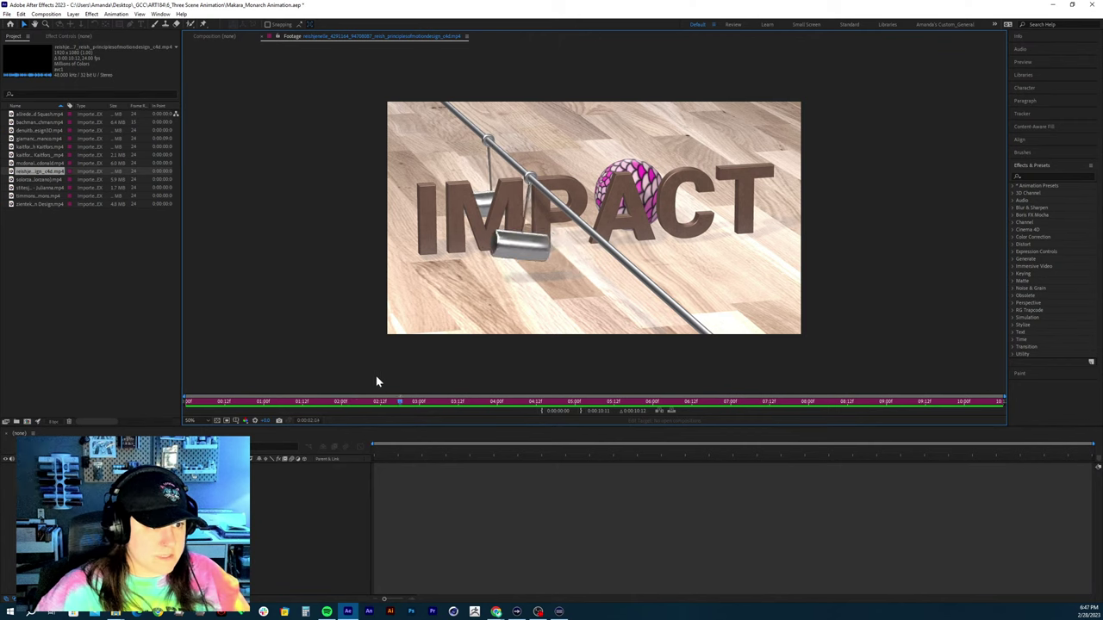
Scrub the opening of the IMPACT scene and replay it from about 0:00:00:05 to examine the swinging hammers
drag(327, 400, 143, 410)
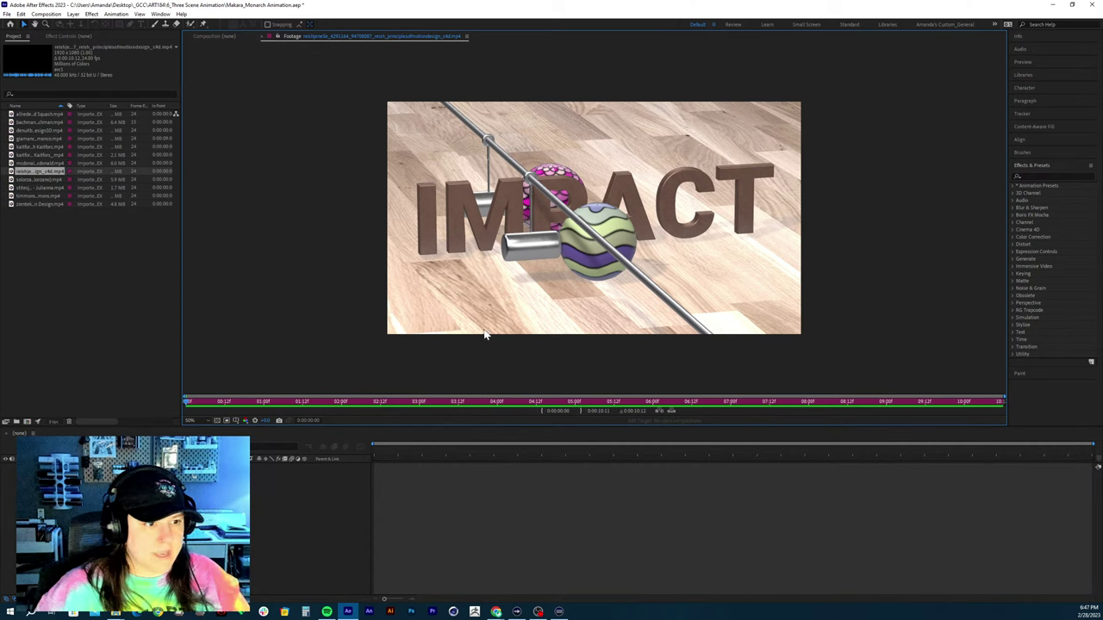
drag(187, 401, 227, 403)
key(space)
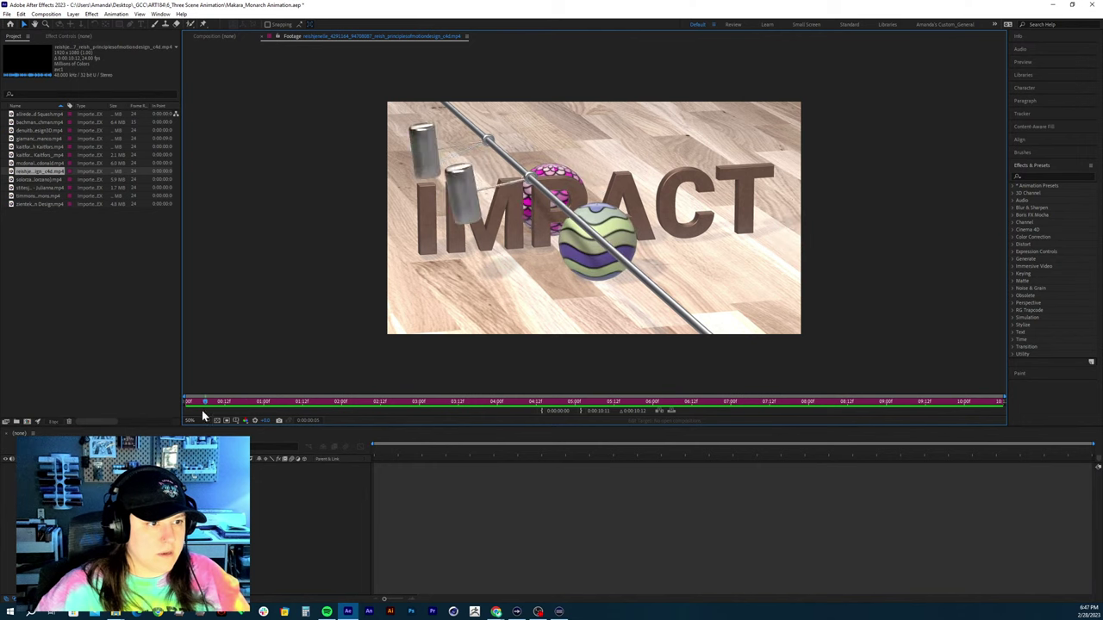
key(space)
key(space)
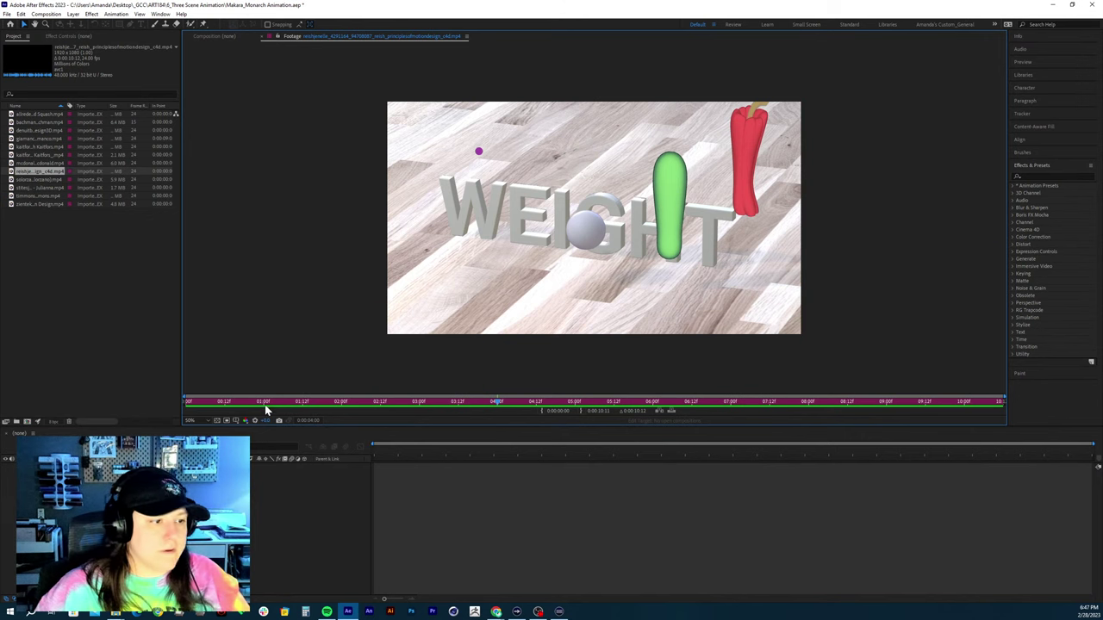
drag(237, 411, 202, 410)
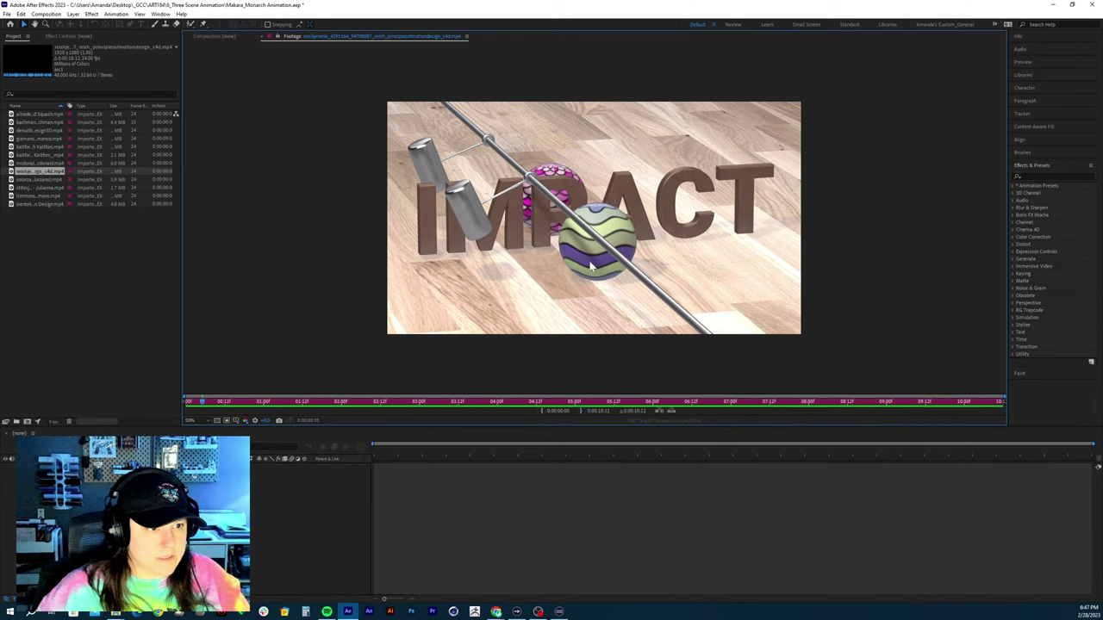
key(space)
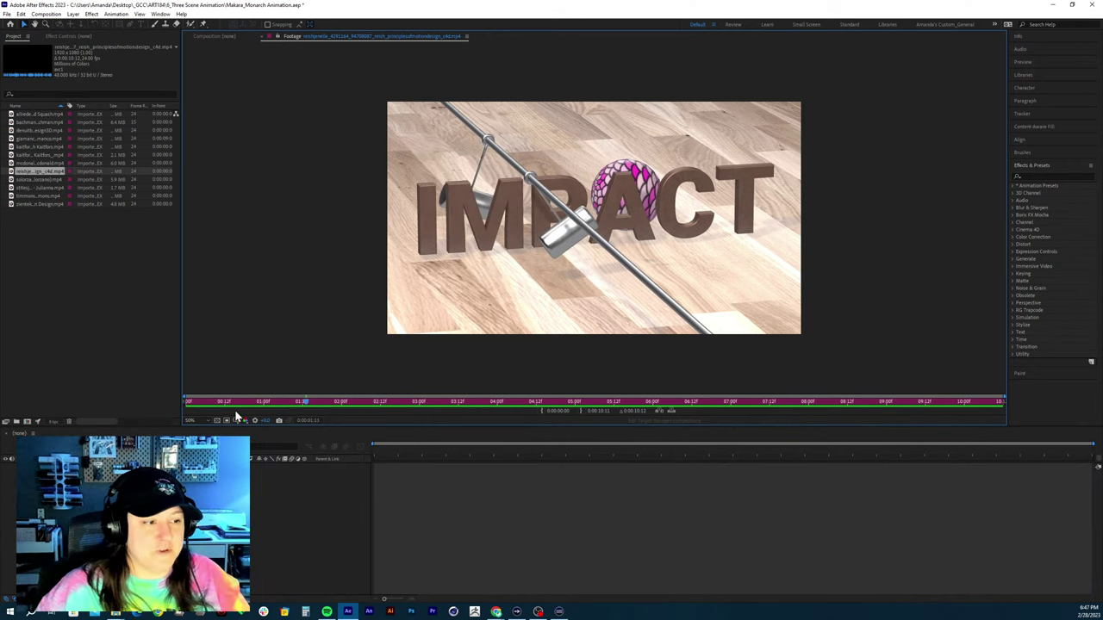
Replay the IMPACT scene repeatedly from 0:00:00:00 to examine when the hammers strike and how the two patterned balls react
drag(235, 401, 158, 403)
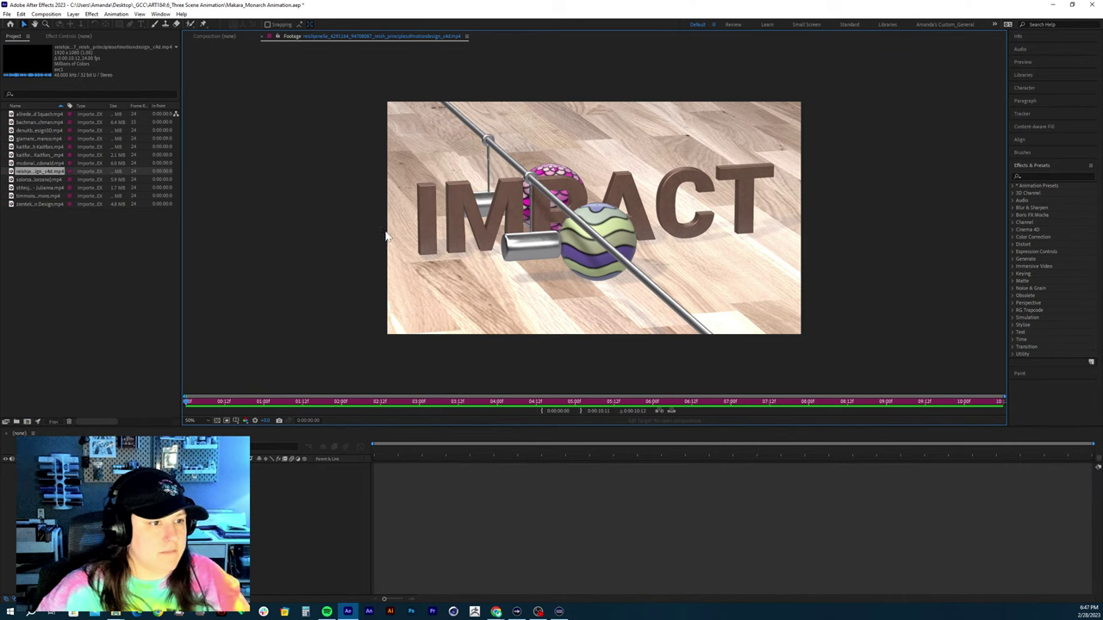
key(space)
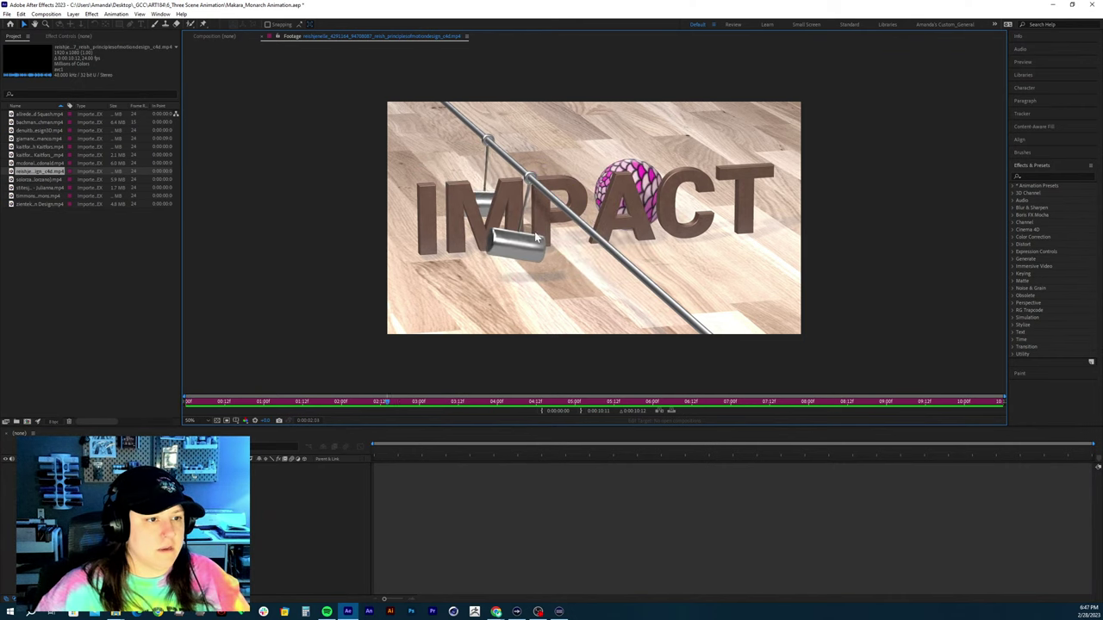
key(space)
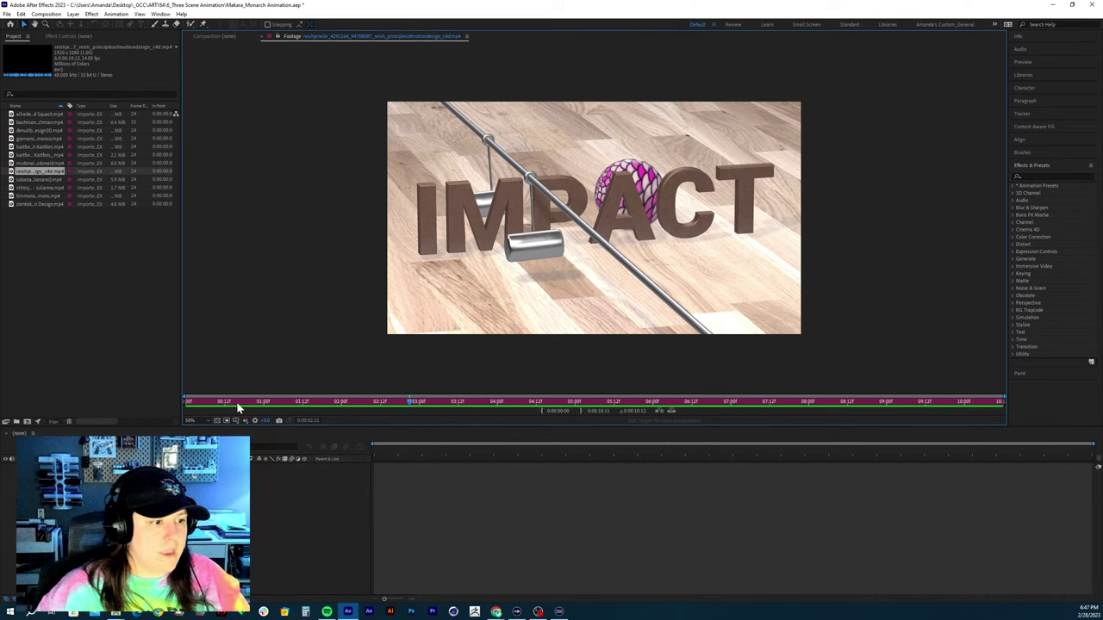
drag(236, 401, 133, 412)
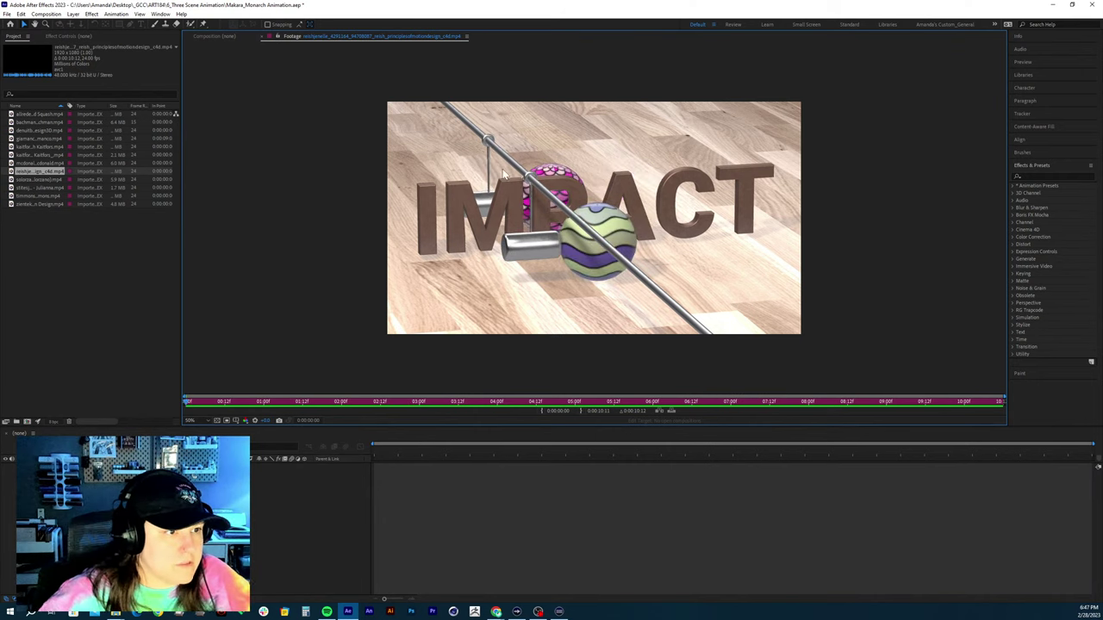
key(space)
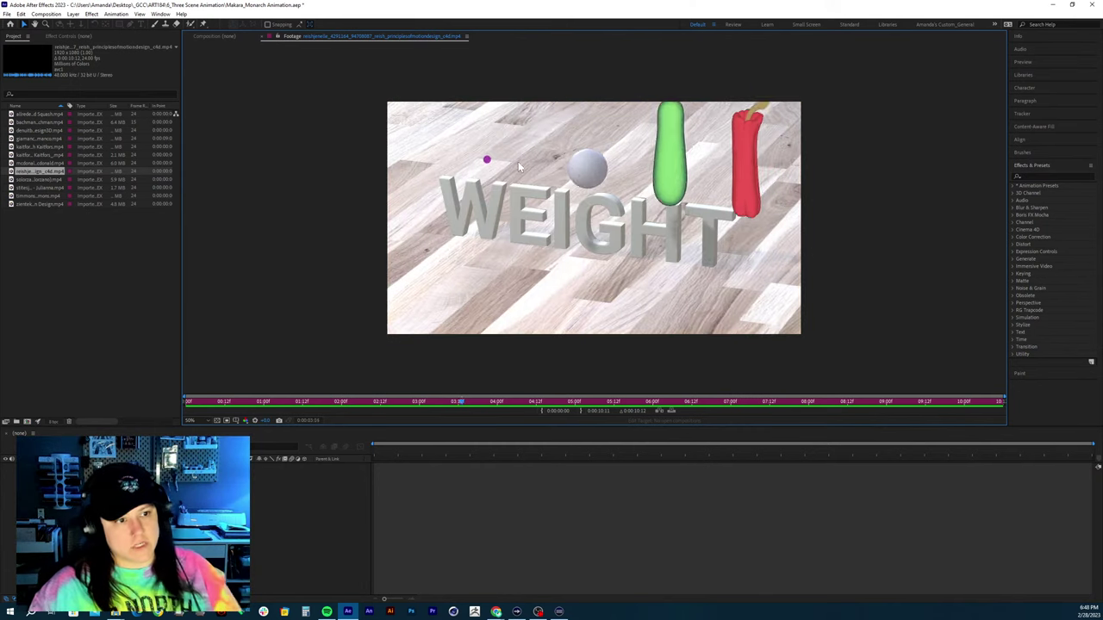
click(277, 404)
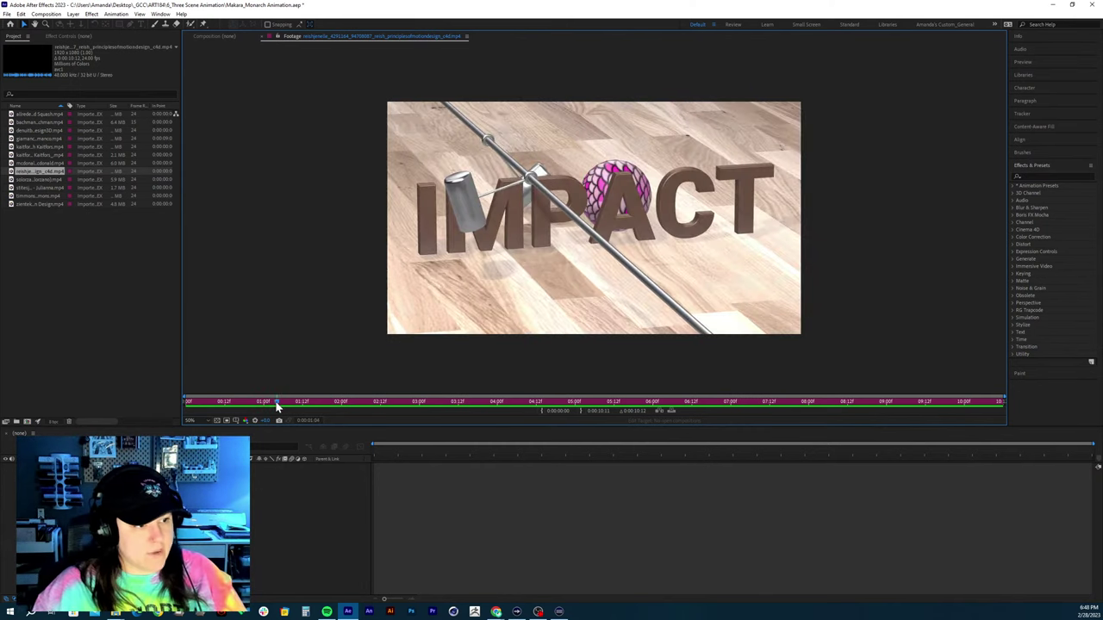
drag(276, 405, 177, 414)
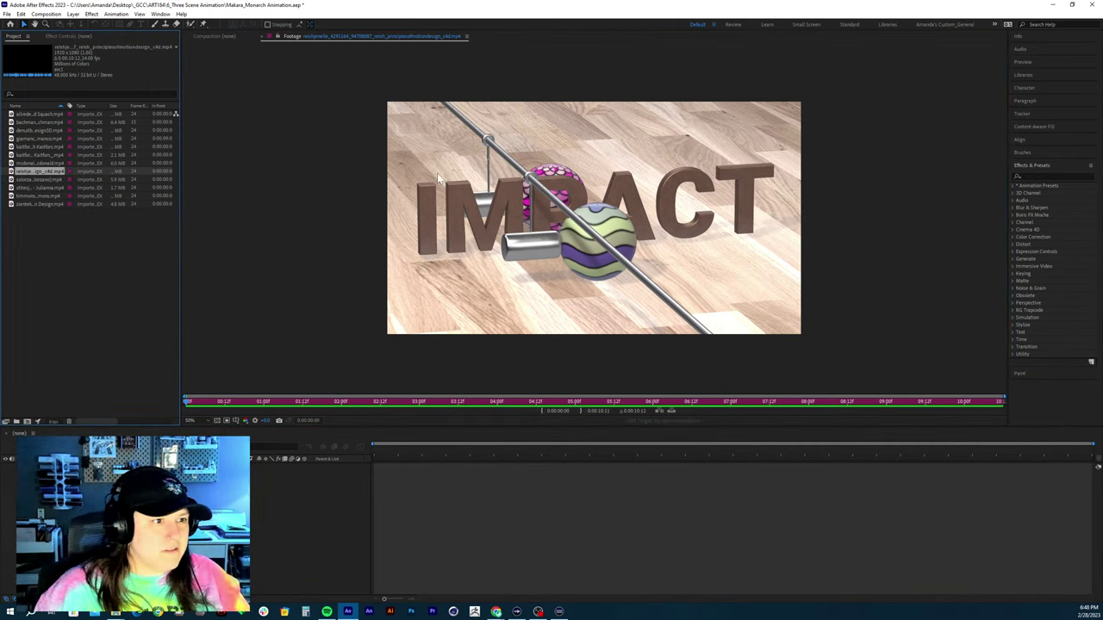
key(space)
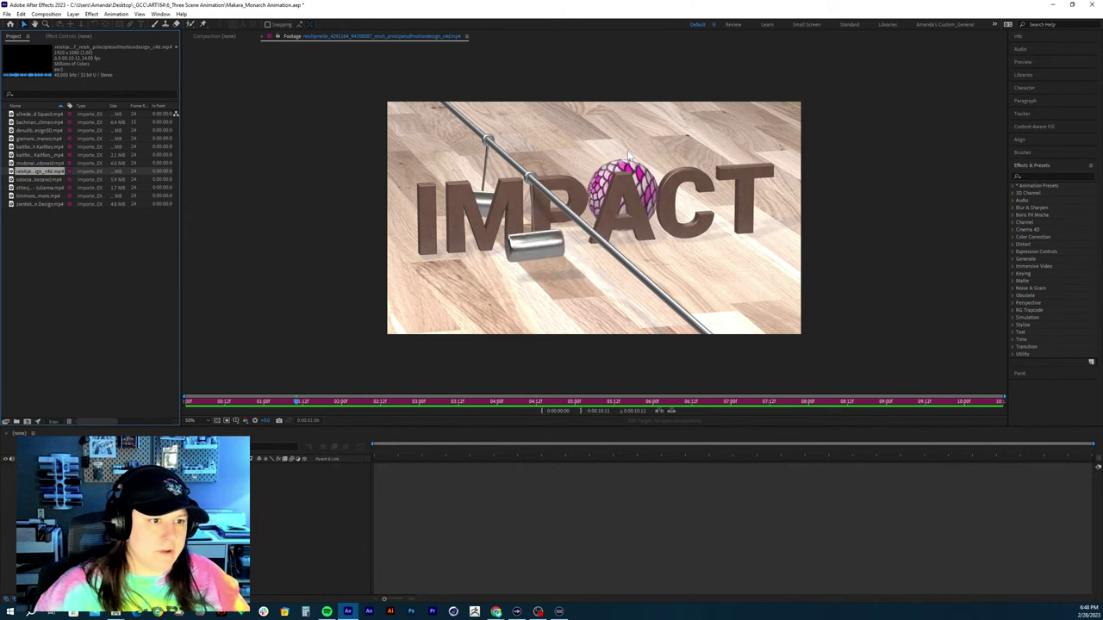
key(space)
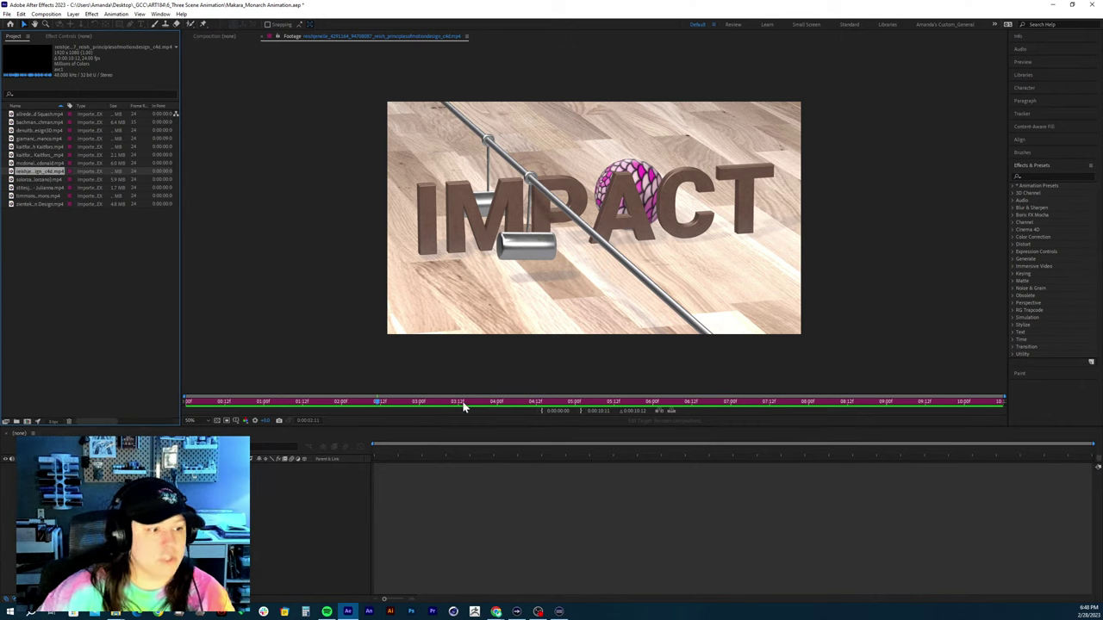
Replay the WEIGHT scene from around 0:00:03:12 and scrub to 0:00:07:03 to examine the balls' and pepper's bounces
key(space)
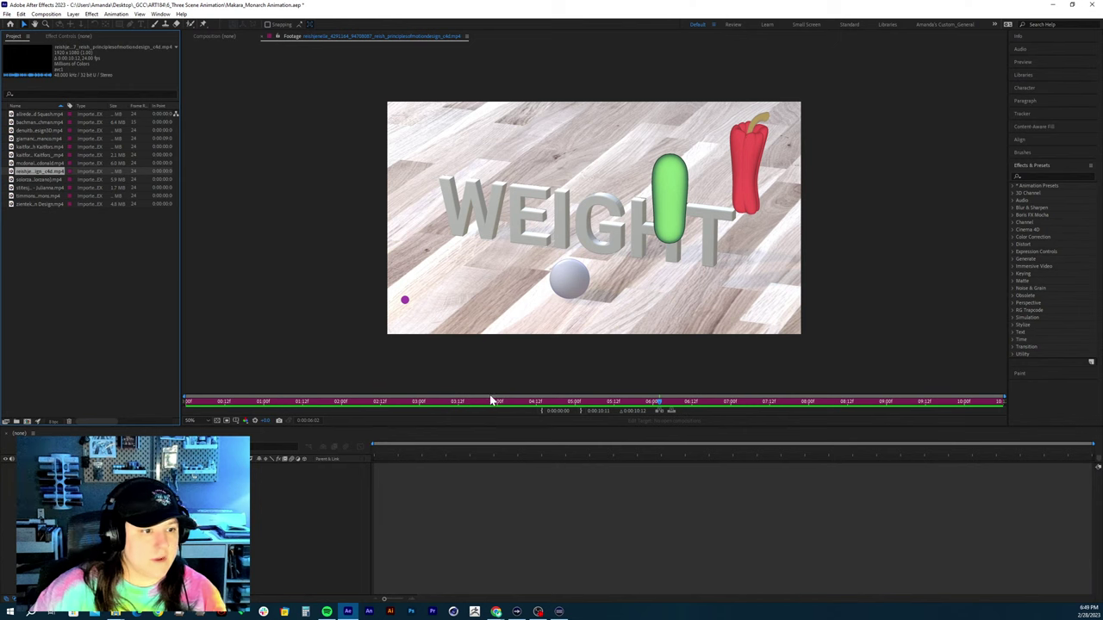
drag(507, 405, 482, 402)
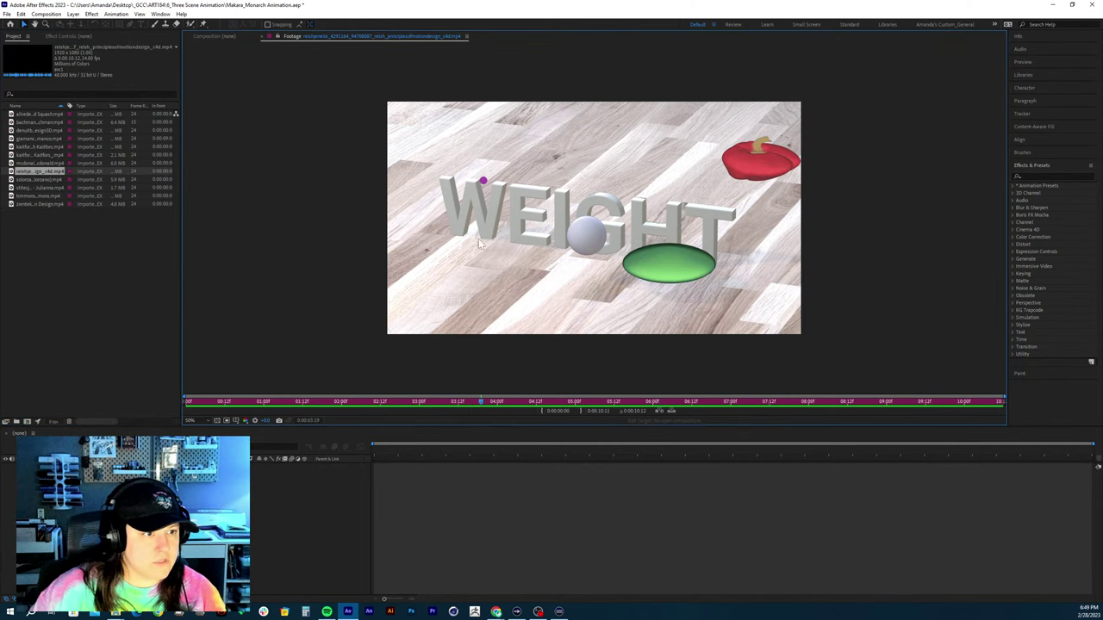
key(space)
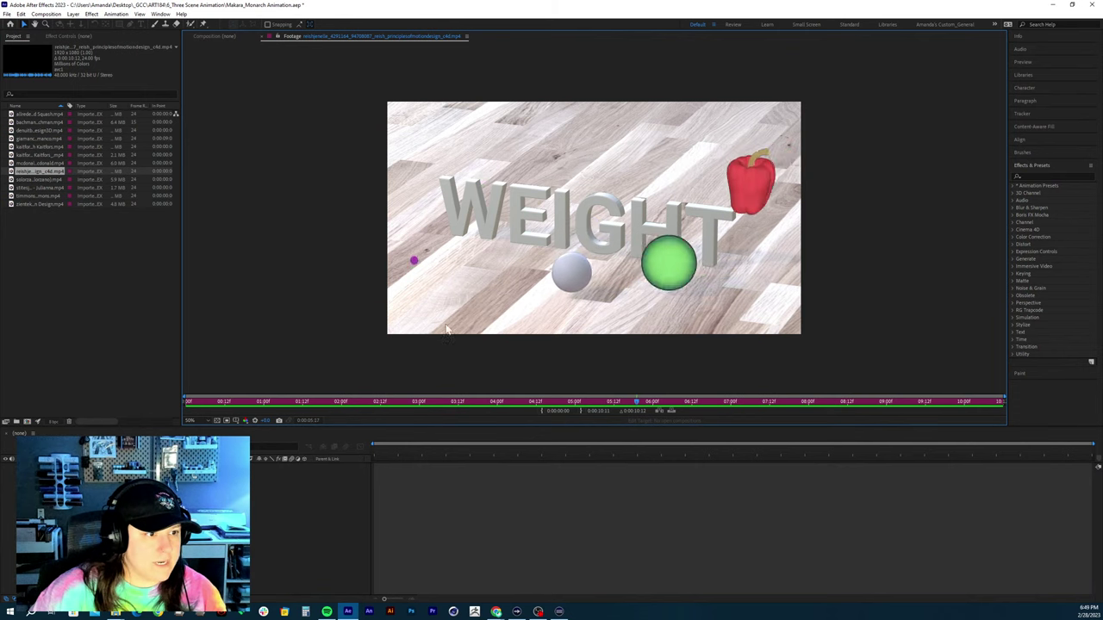
drag(583, 404, 458, 410)
key(space)
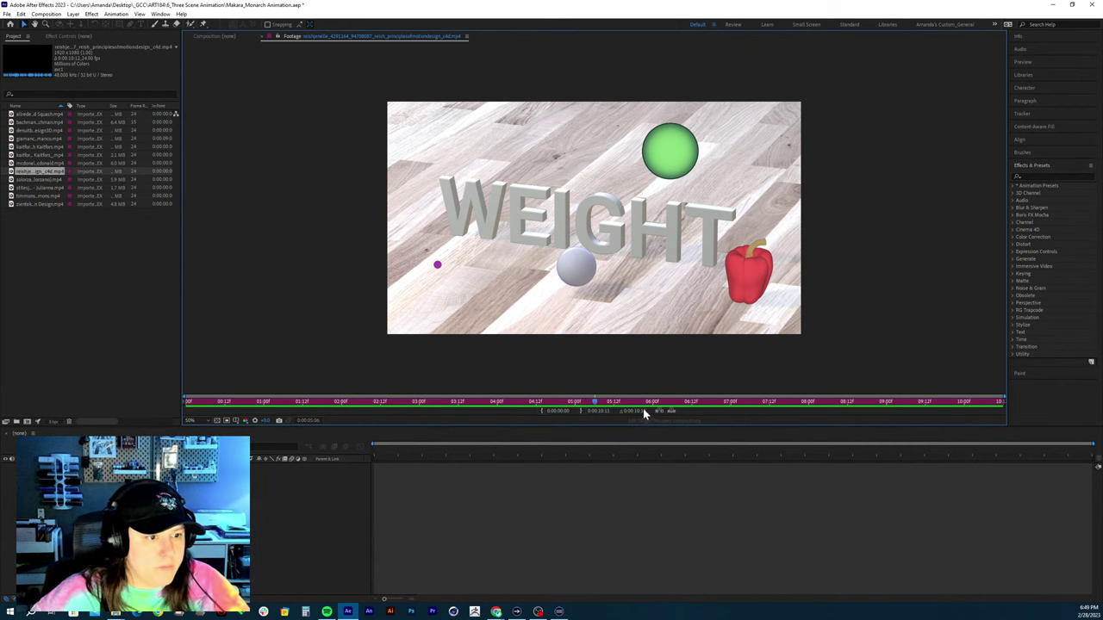
drag(597, 407, 711, 390)
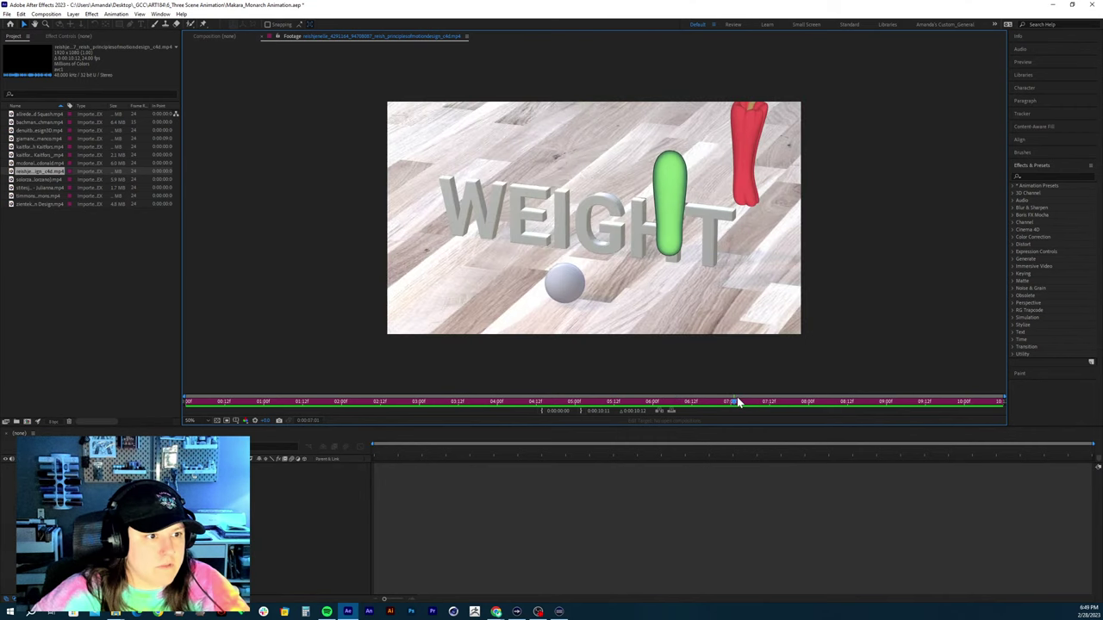
drag(736, 401, 742, 400)
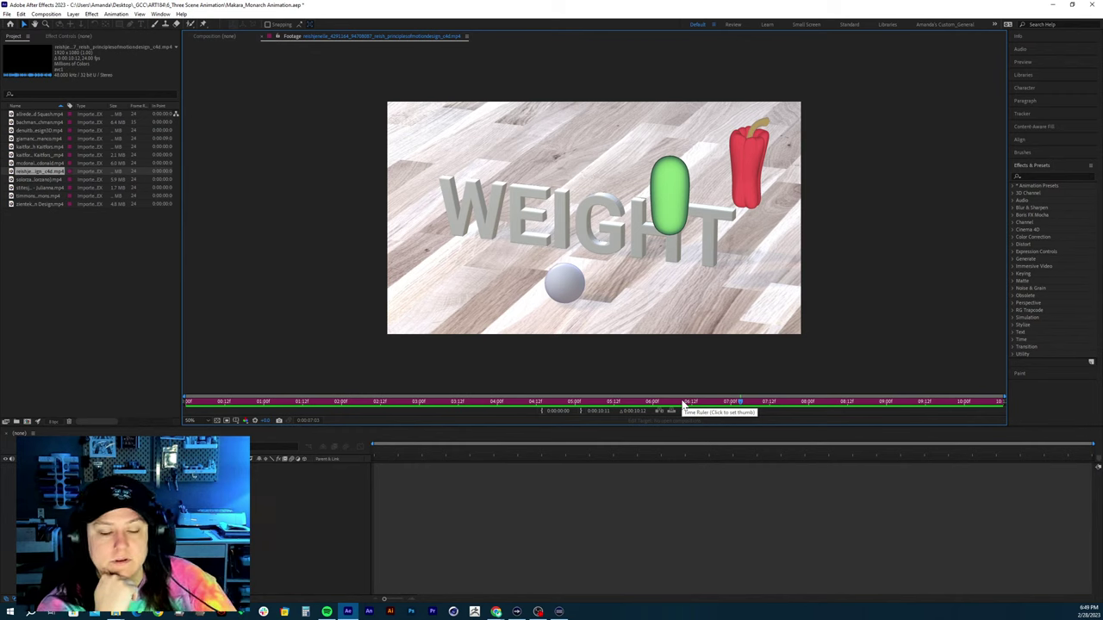
Play the clip onward and scrub its SQUASH scene around 0:00:08:17 to examine how the die squashes and stretches
key(space)
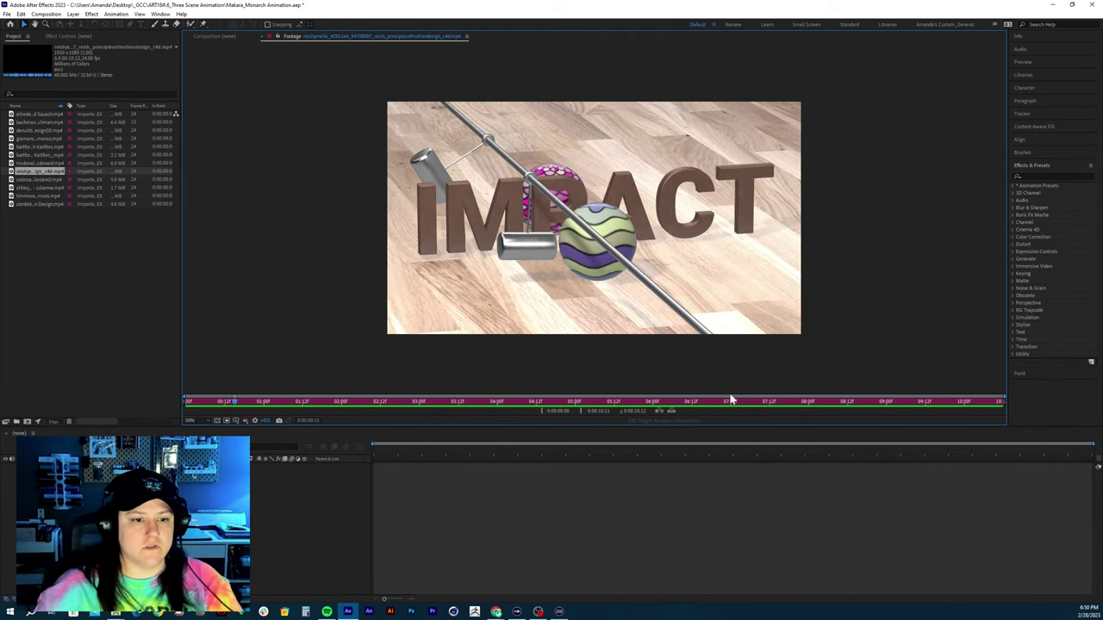
mouse_move(939, 401)
mouse_down()
mouse_move(854, 408)
mouse_move(912, 402)
mouse_move(899, 402)
mouse_up()
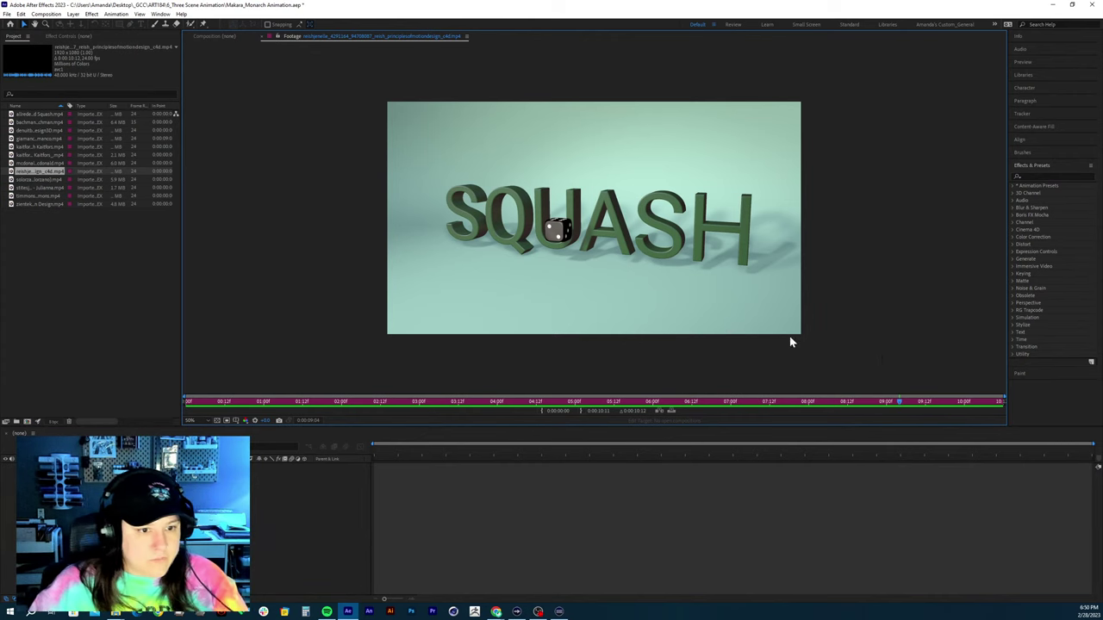
drag(876, 401, 859, 403)
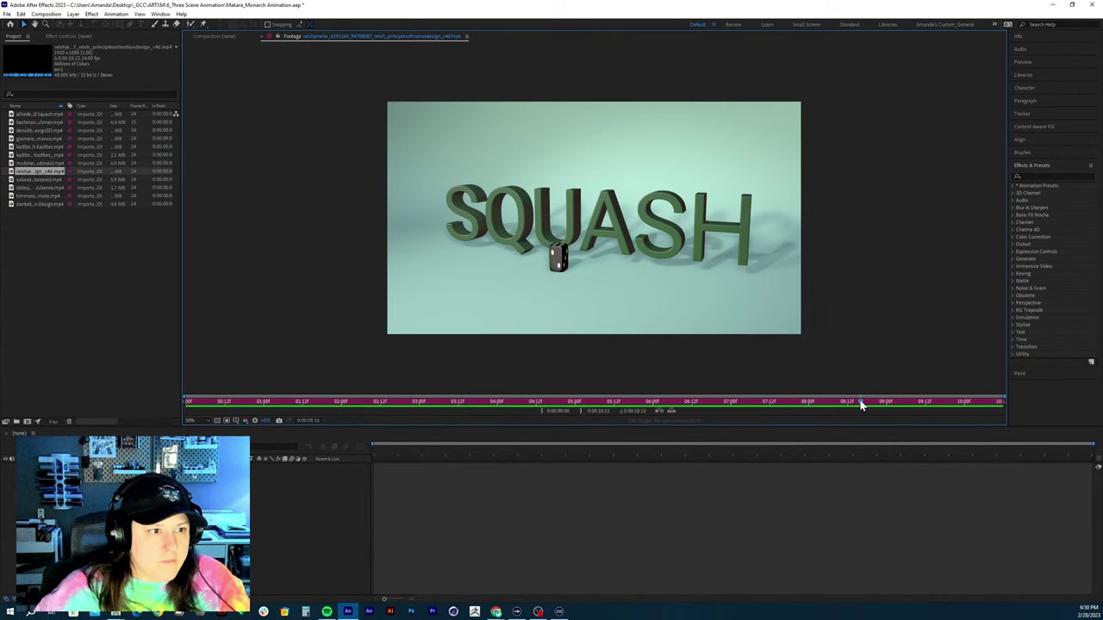
key(space)
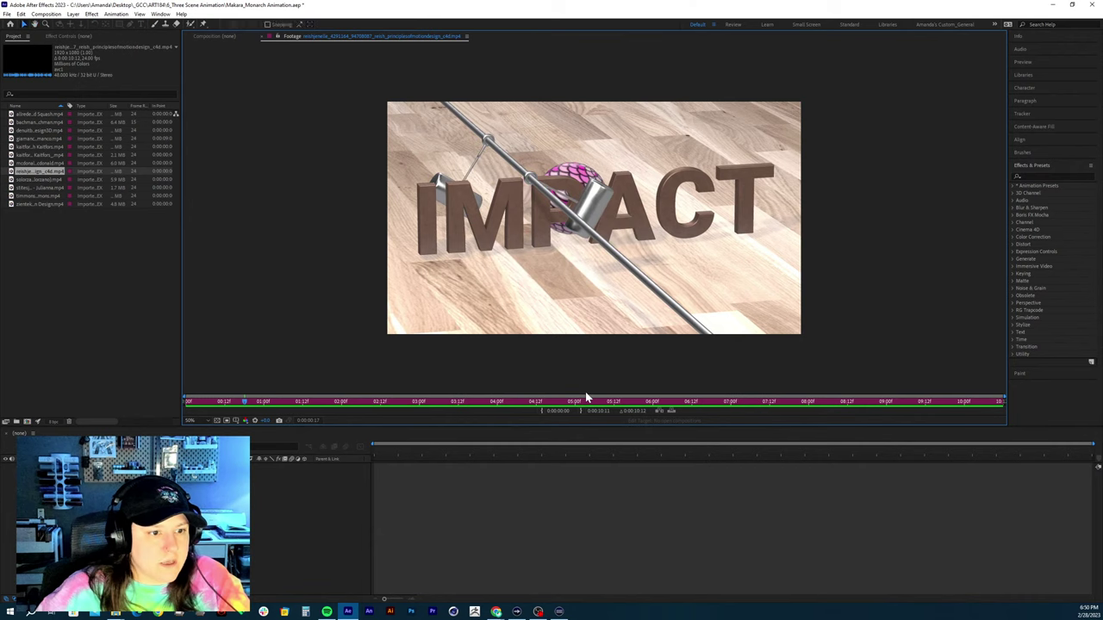
drag(836, 401, 864, 400)
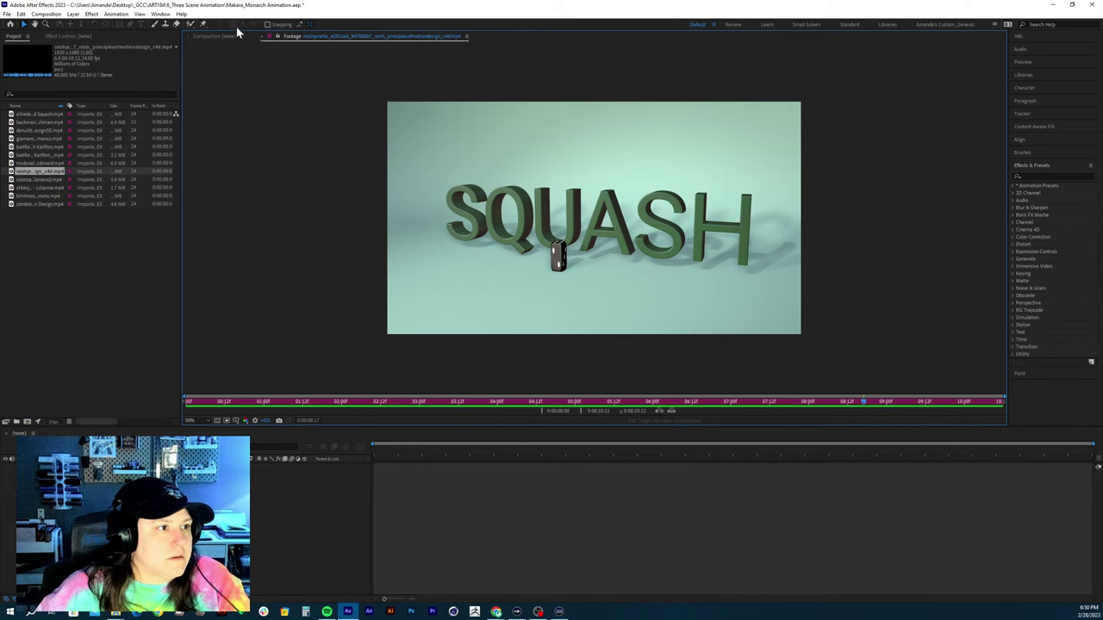
Open the following student clip, Principles of Motion Design- Cinema 4D, and sketch a short curved red stroke below the copper hammers
double_click(37, 180)
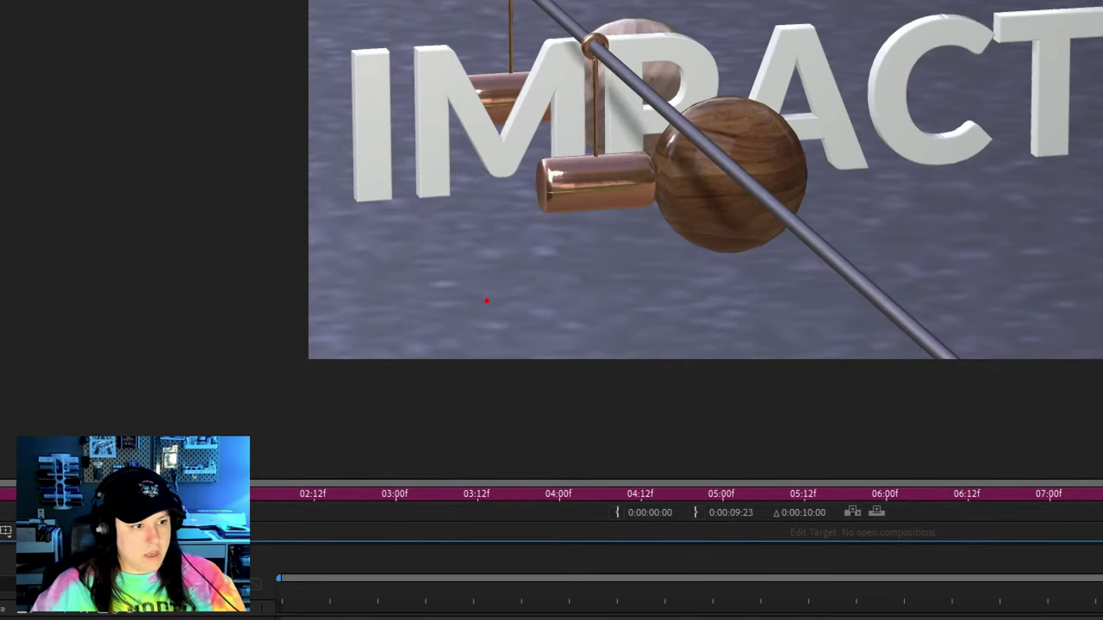
drag(470, 306, 495, 262)
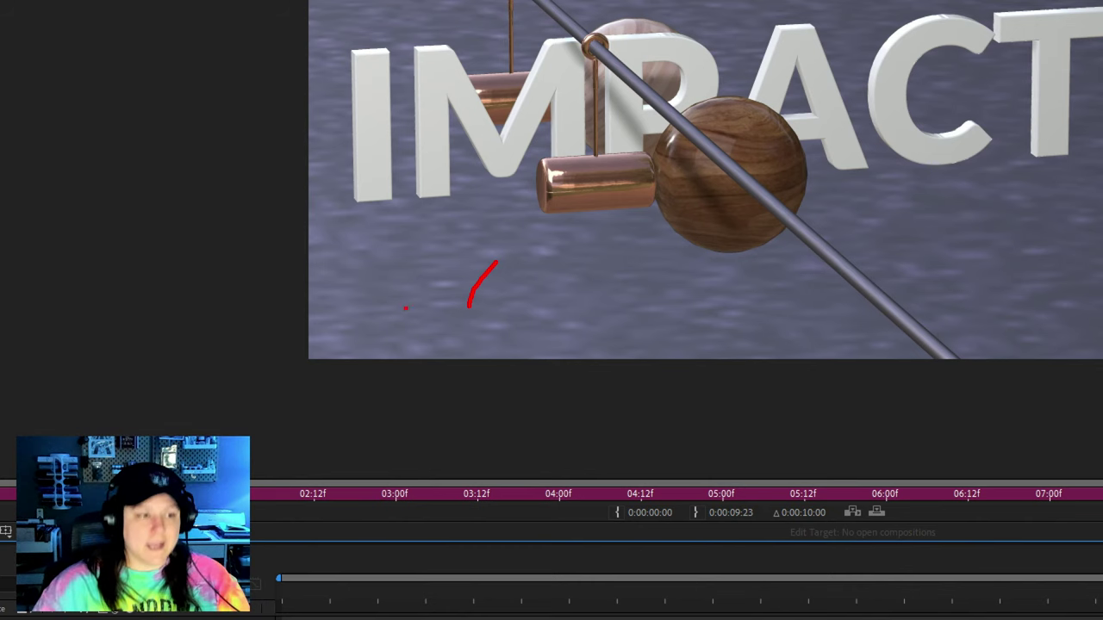
key(Escape)
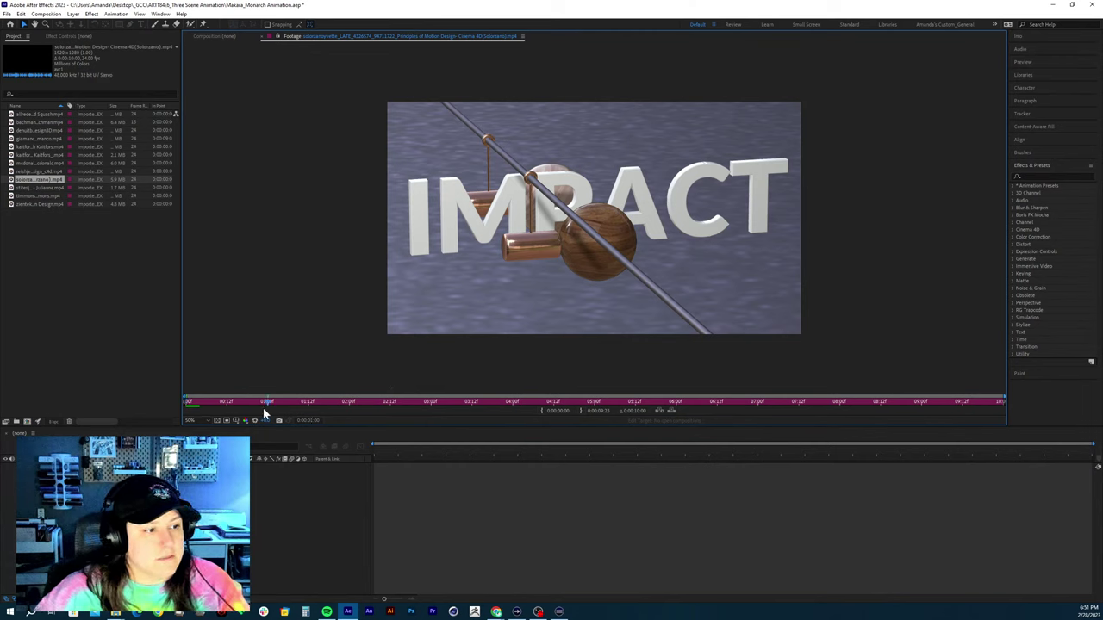
Replay the IMPACT scene repeatedly from its beginning to examine how the copper hammers swing and strike the wooden balls
click(231, 402)
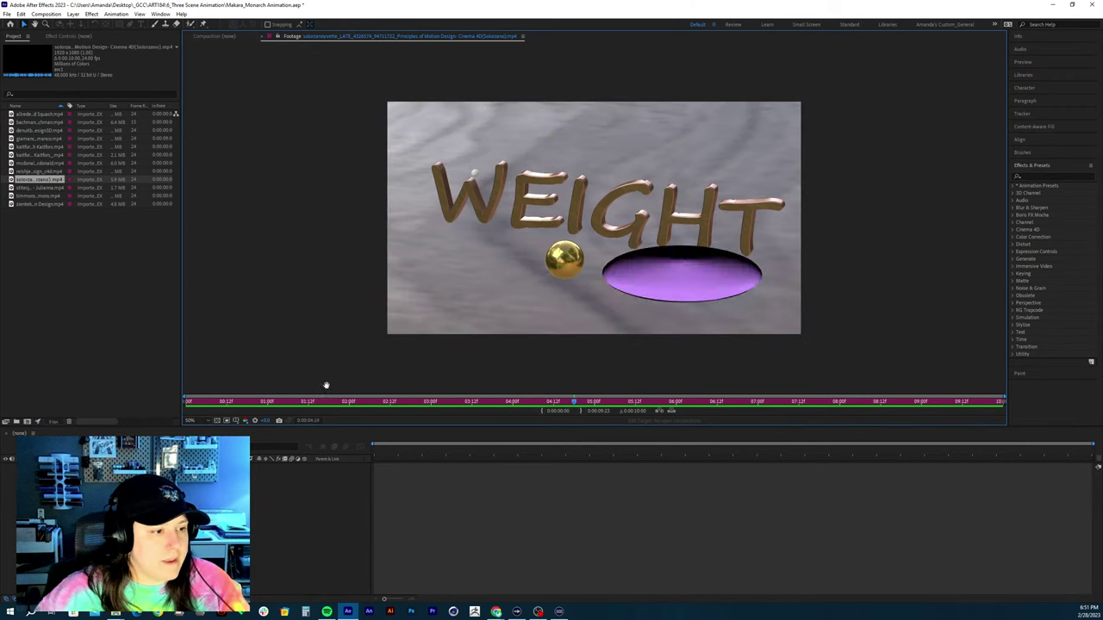
drag(293, 409, 161, 413)
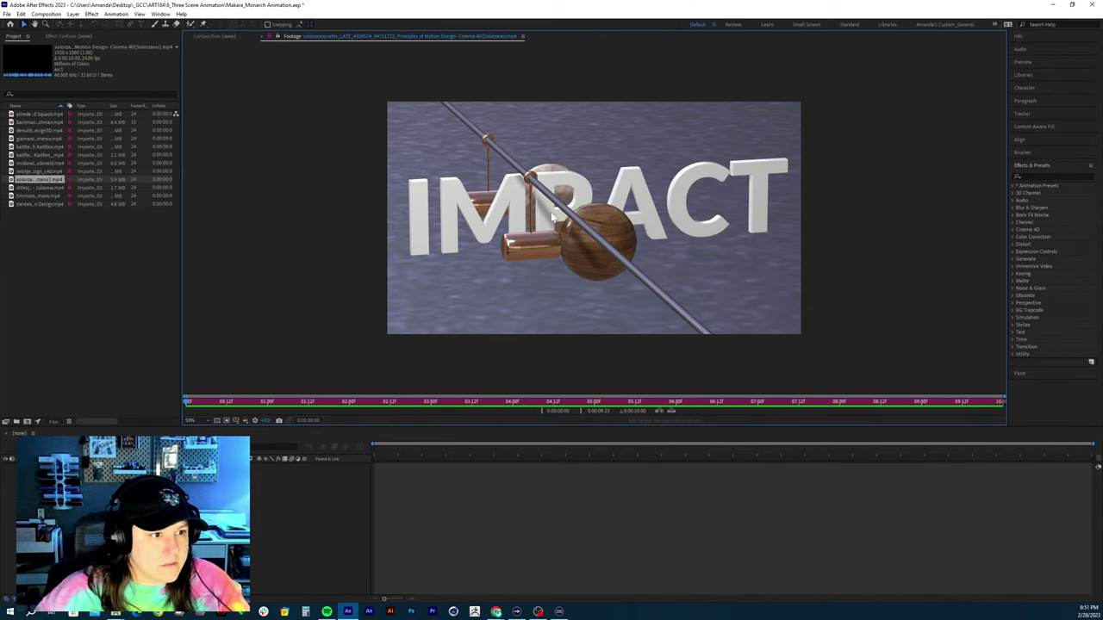
key(space)
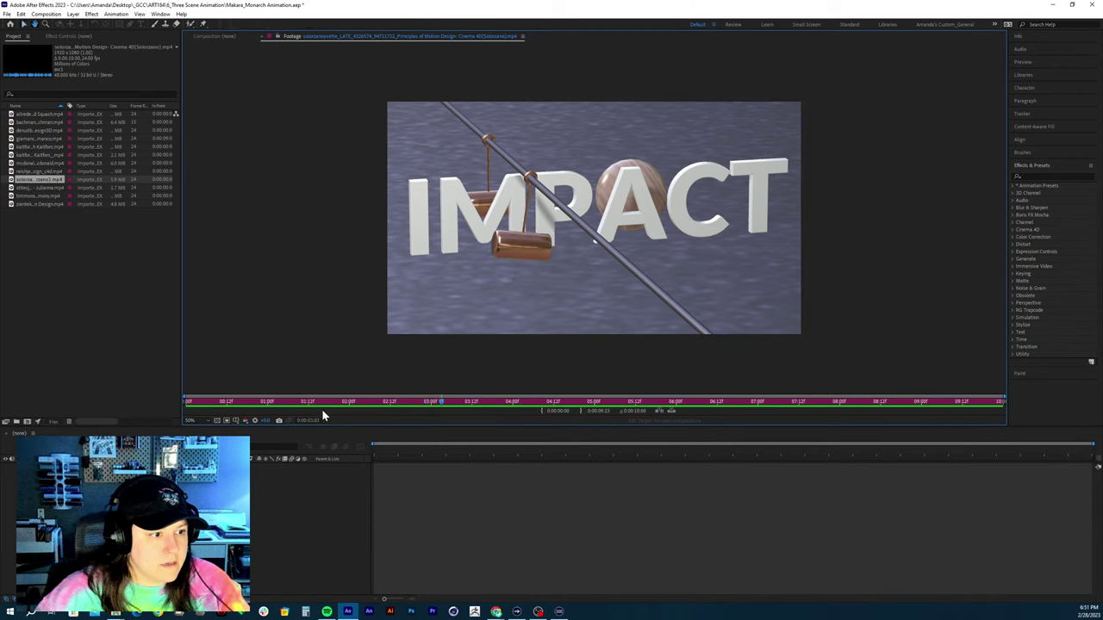
drag(321, 409, 243, 403)
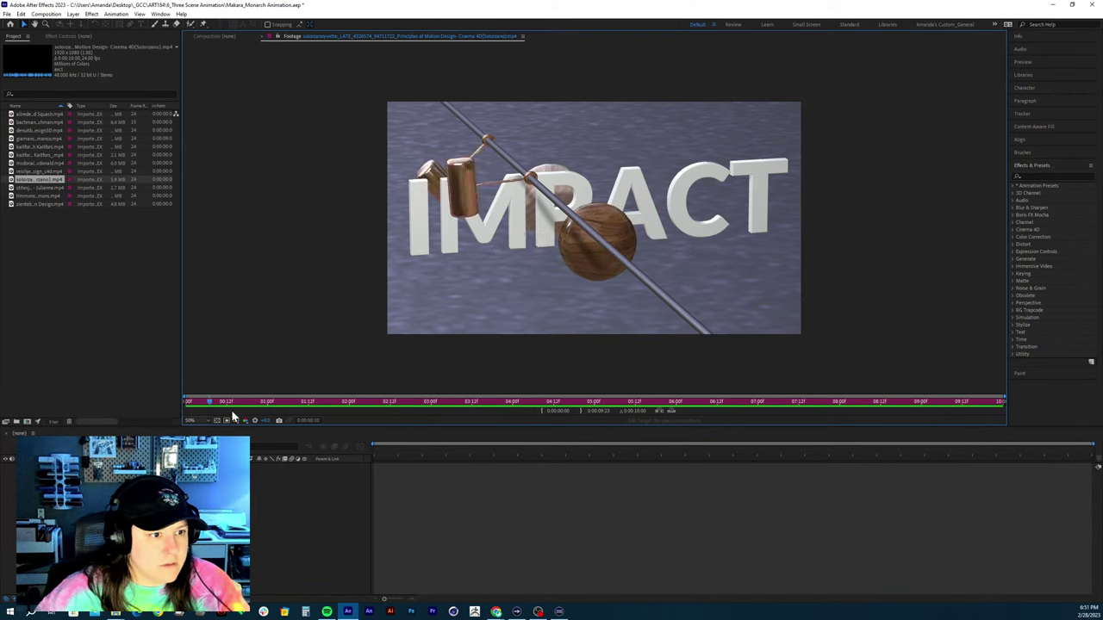
key(space)
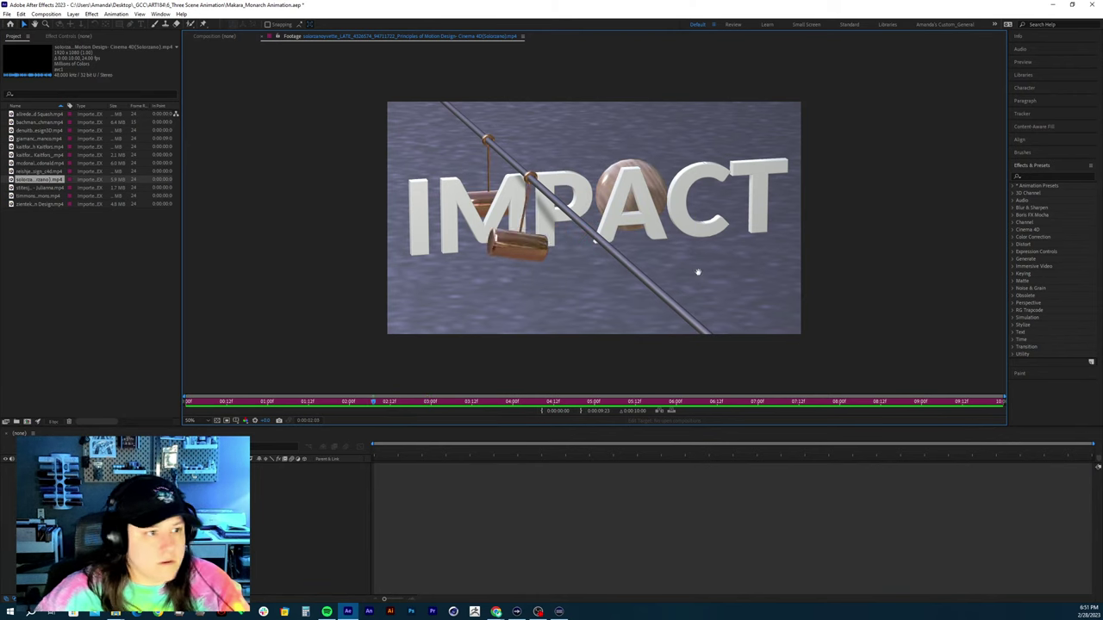
drag(344, 405, 179, 401)
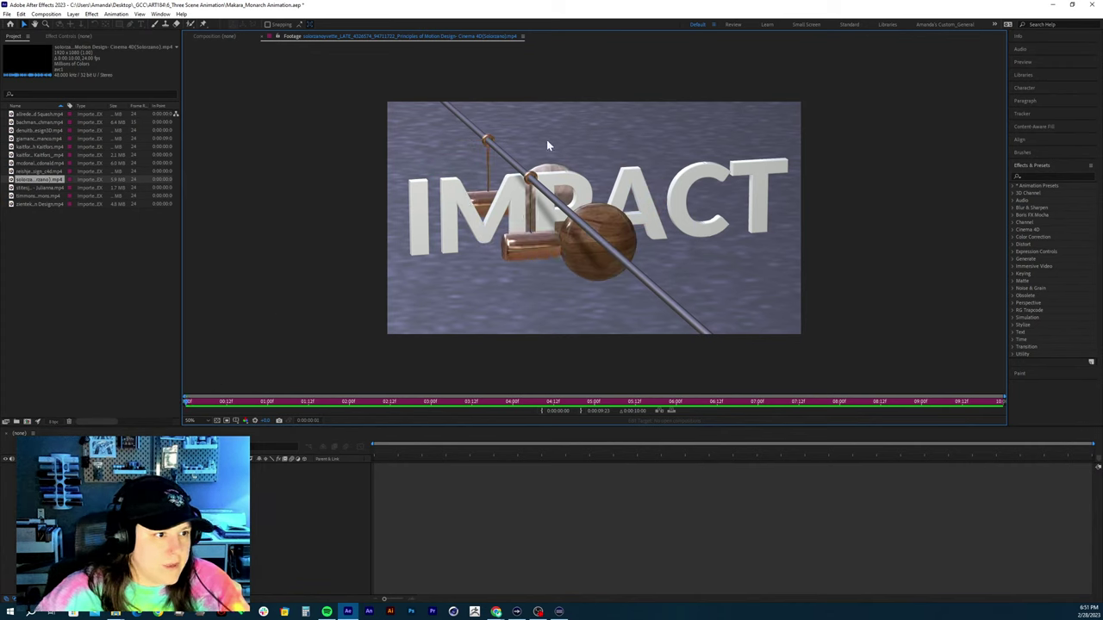
key(space)
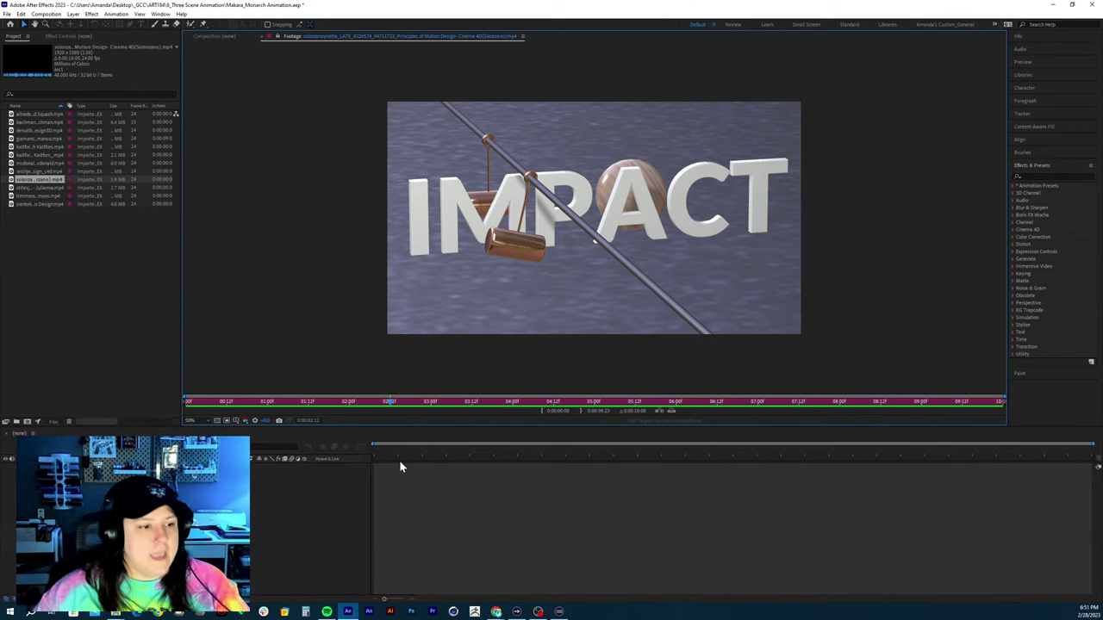
Scrub the IMPACT scene back and forth, ending near 0:00:02:02, to examine the front hammer's follow-through after the strike
drag(375, 408, 248, 423)
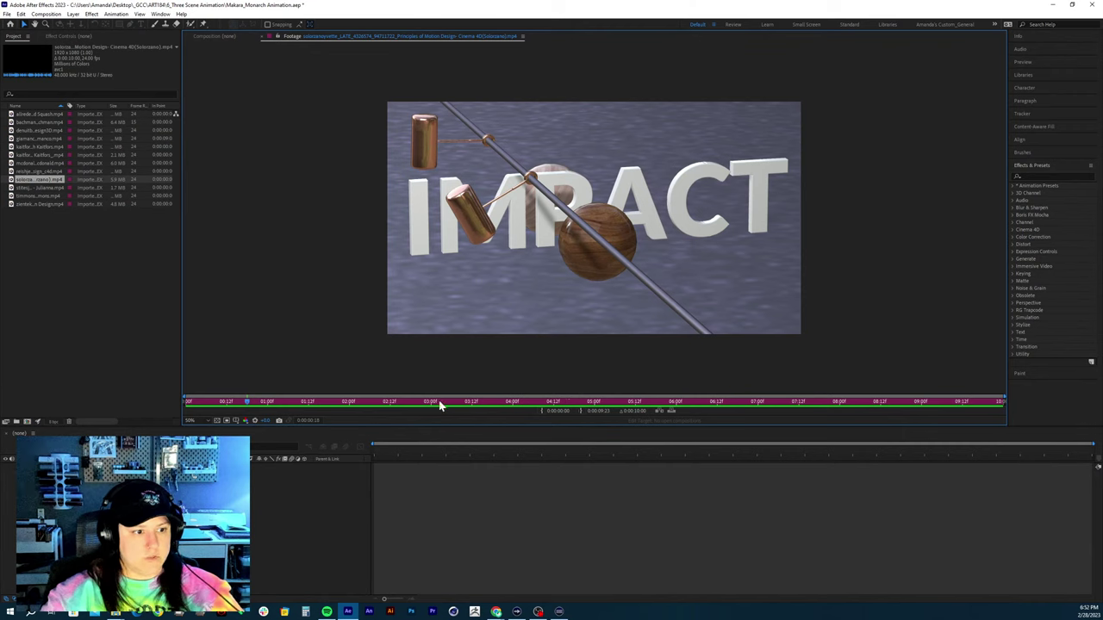
click(288, 403)
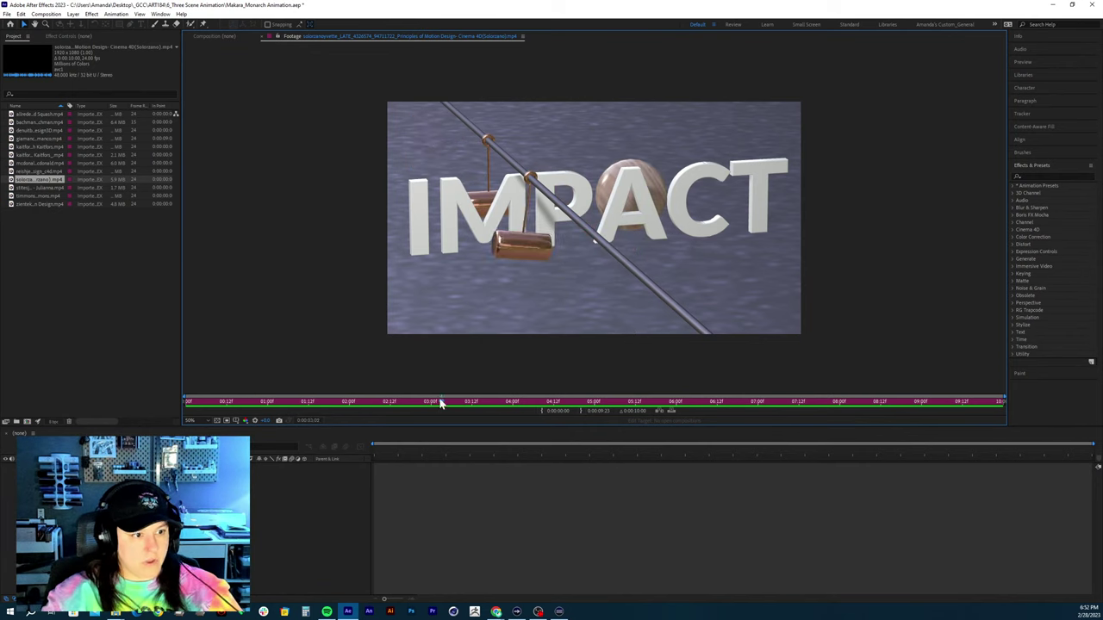
click(258, 402)
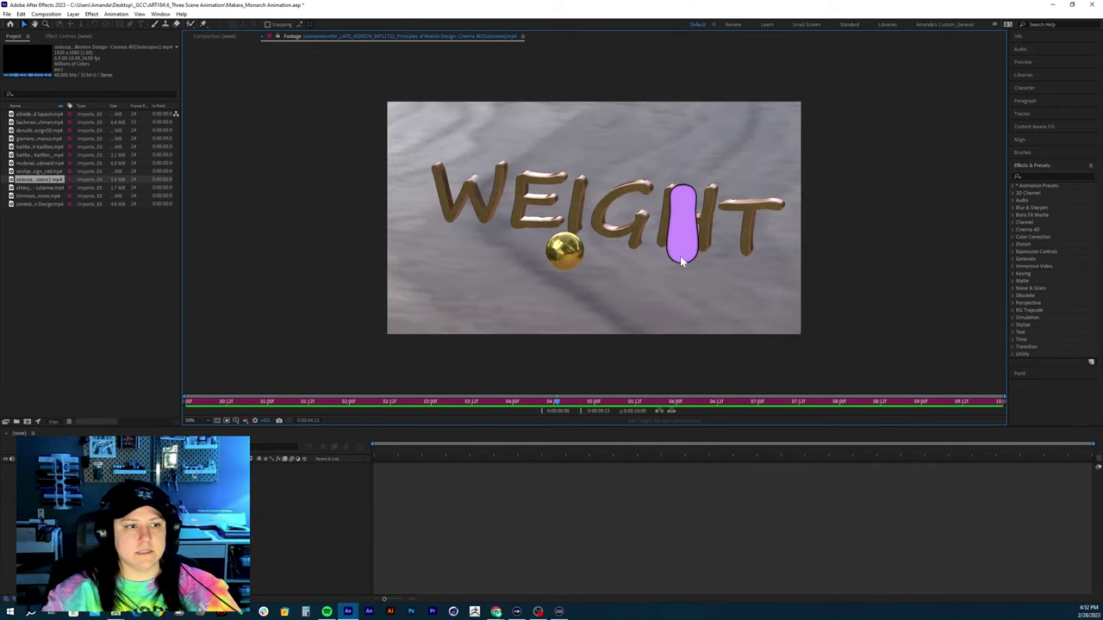
click(476, 402)
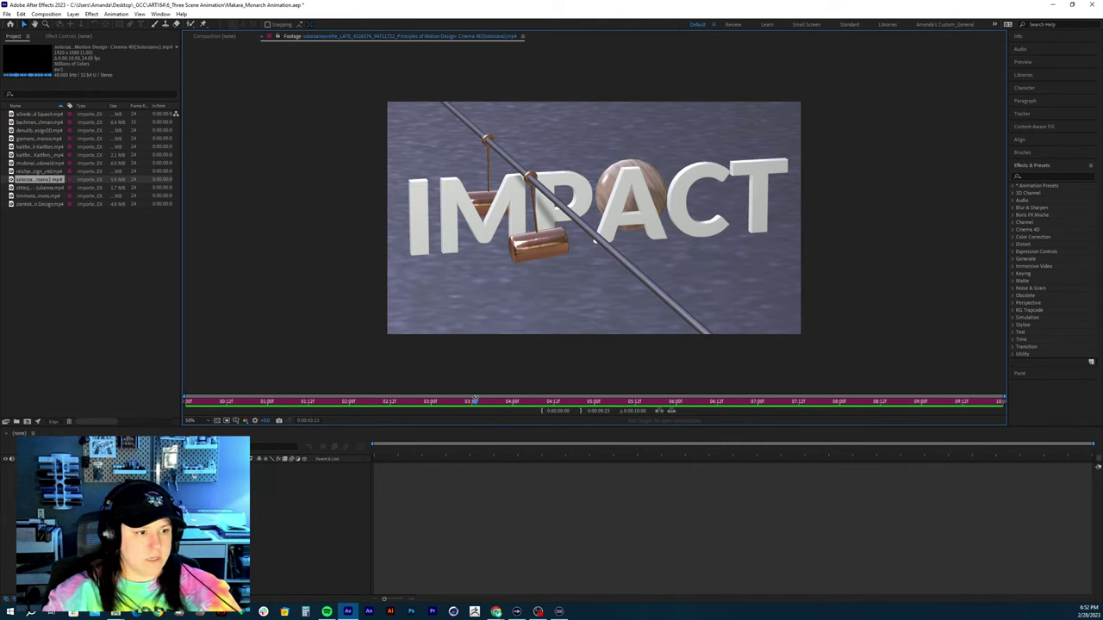
drag(476, 401, 359, 405)
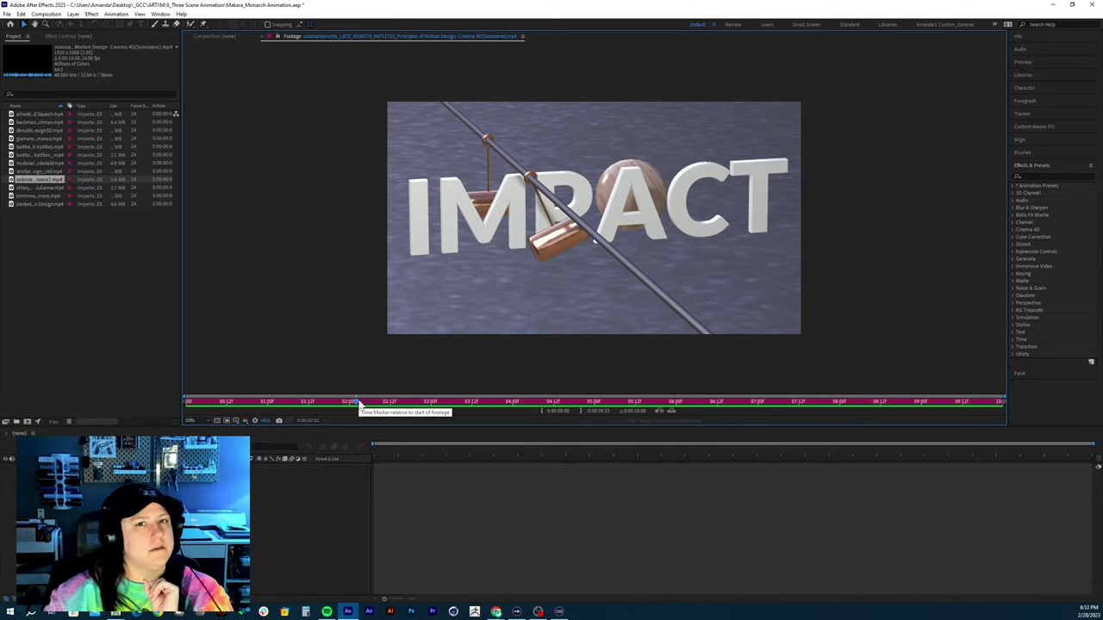
Play the WEIGHT scene from about 0:00:04:03 and scrub near 0:00:04:19 to compare how the three balls land
drag(390, 405, 521, 402)
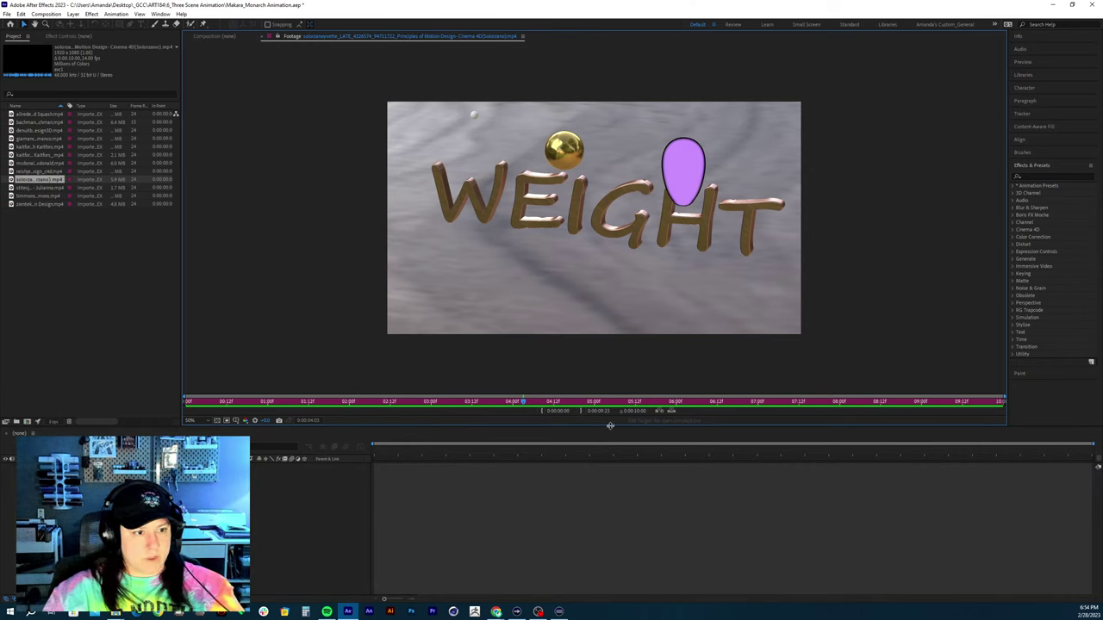
mouse_move(509, 402)
mouse_down()
mouse_move(467, 407)
mouse_move(522, 404)
mouse_up()
key(space)
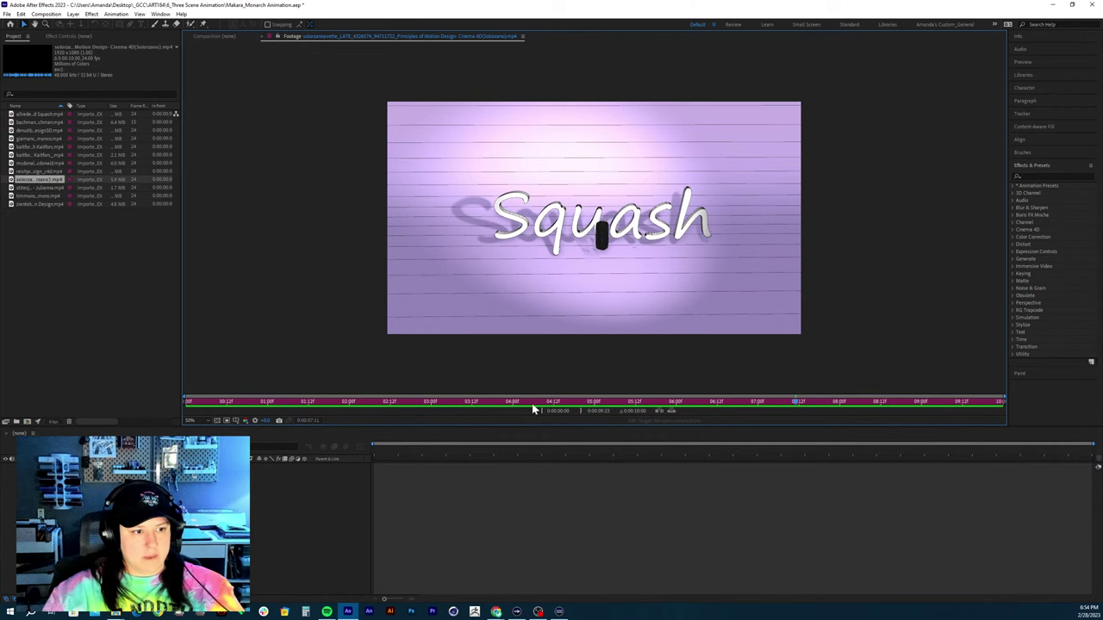
drag(532, 410, 605, 393)
mouse_move(584, 399)
mouse_down()
mouse_move(682, 376)
mouse_move(536, 384)
mouse_move(673, 380)
mouse_move(566, 386)
mouse_move(590, 384)
mouse_move(578, 403)
mouse_move(556, 403)
mouse_move(578, 403)
mouse_up()
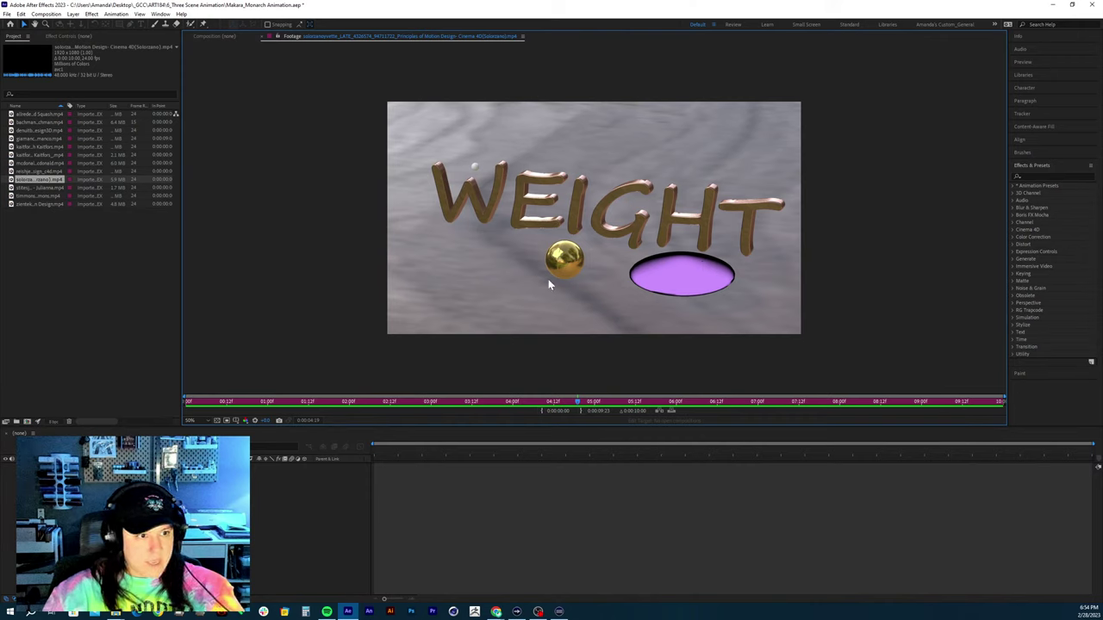
mouse_move(523, 402)
mouse_down()
mouse_move(460, 402)
mouse_move(515, 402)
mouse_up()
key(space)
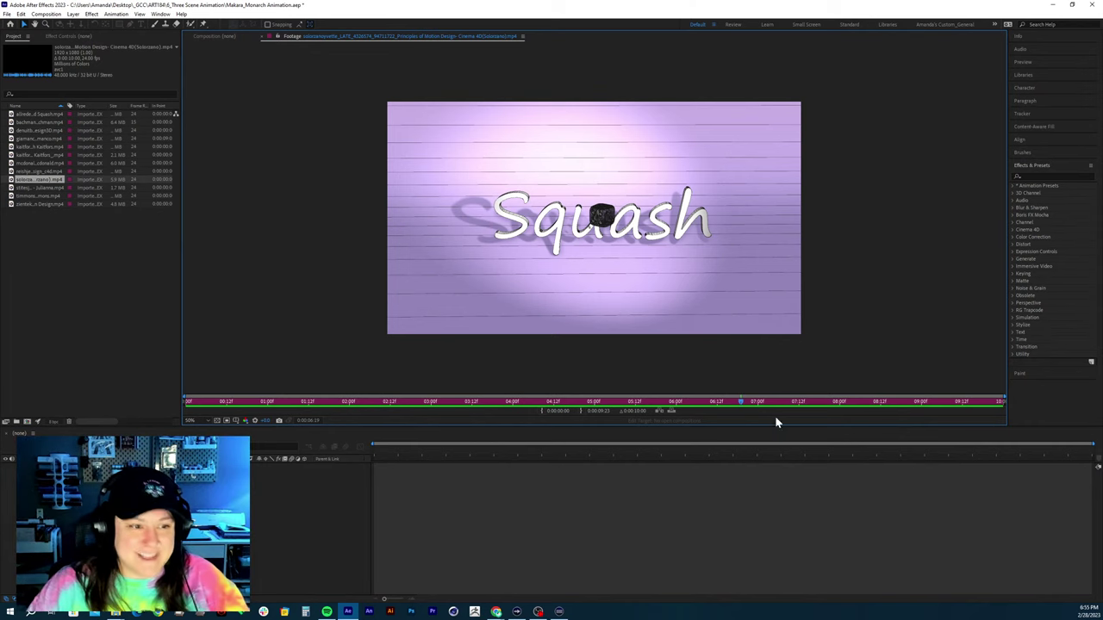
Replay and scrub the WEIGHT scene to about 0:00:05:10 to examine the gold ball's landing and the purple ball's rebound
drag(604, 400, 569, 404)
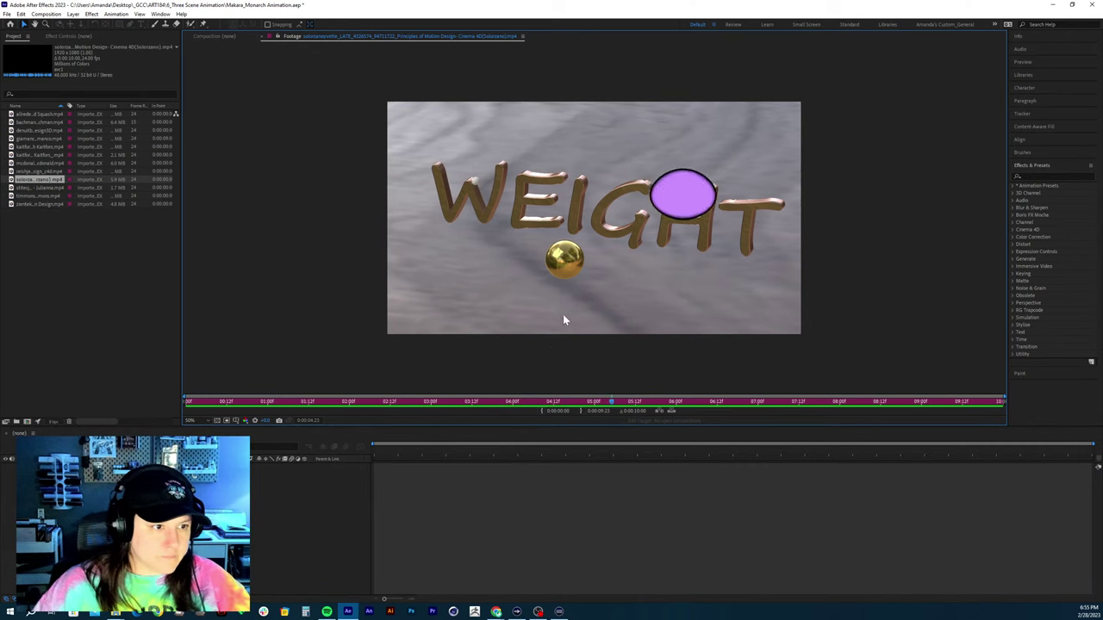
drag(546, 401, 522, 401)
key(space)
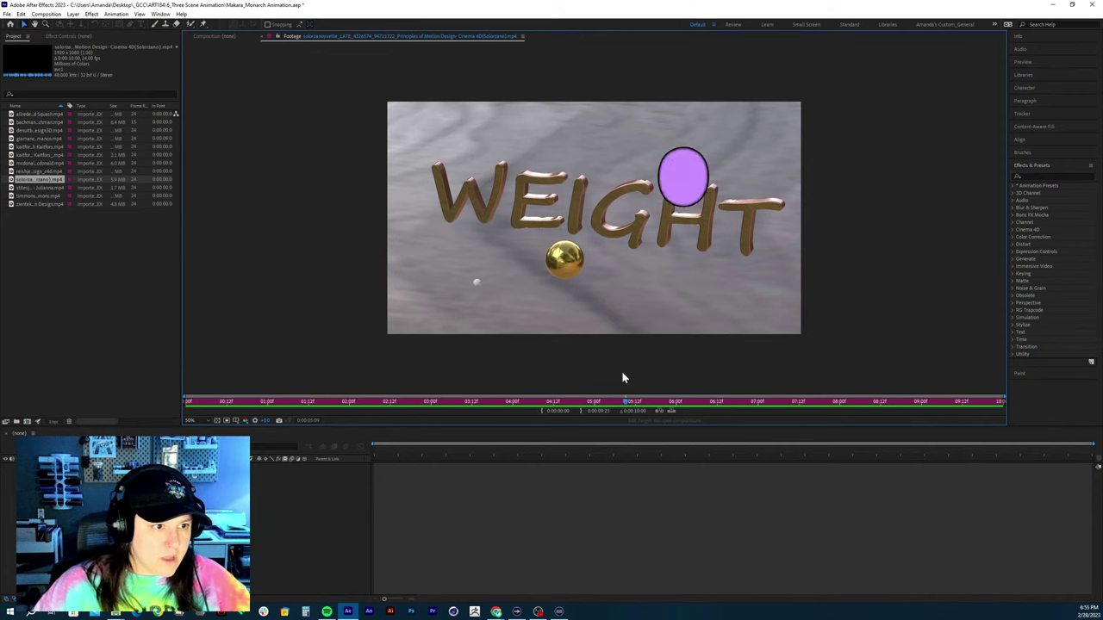
key(space)
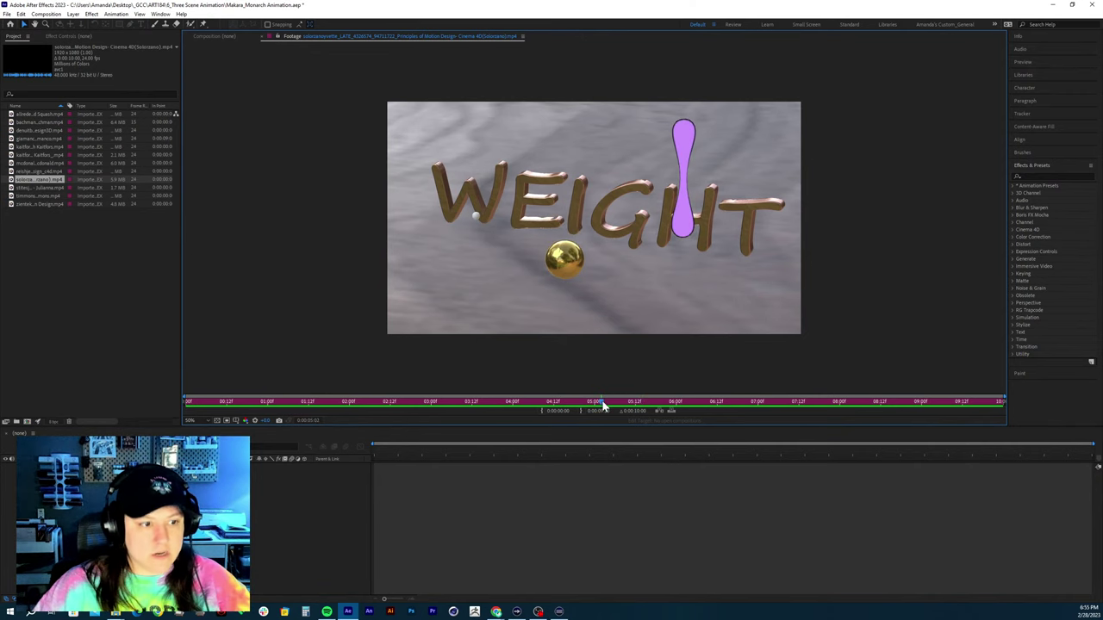
mouse_move(552, 399)
mouse_down()
mouse_move(536, 406)
mouse_move(566, 403)
mouse_up()
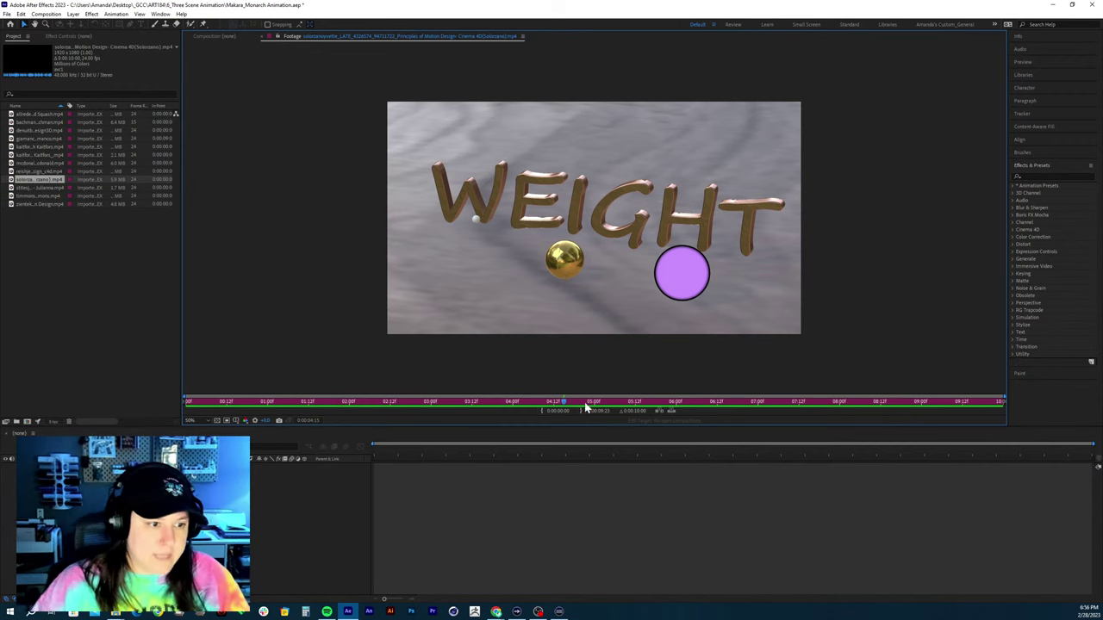
drag(559, 402, 580, 414)
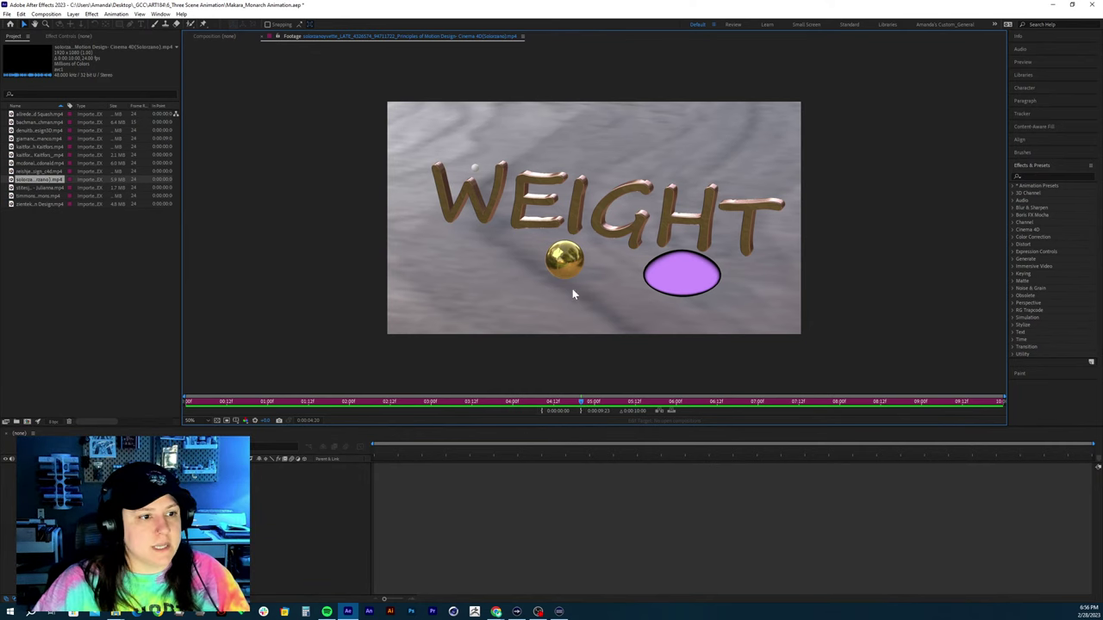
drag(605, 402, 633, 401)
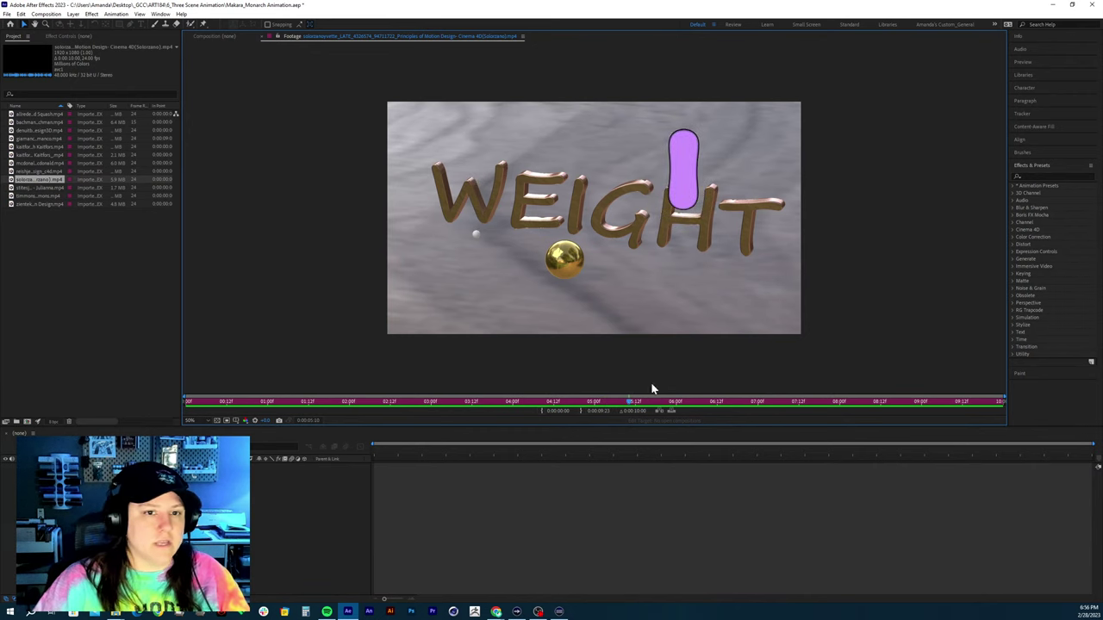
Search the effects and presets for "came", and replace the search with "shake" to look for a camera shake effect
click(1031, 176)
text(came)
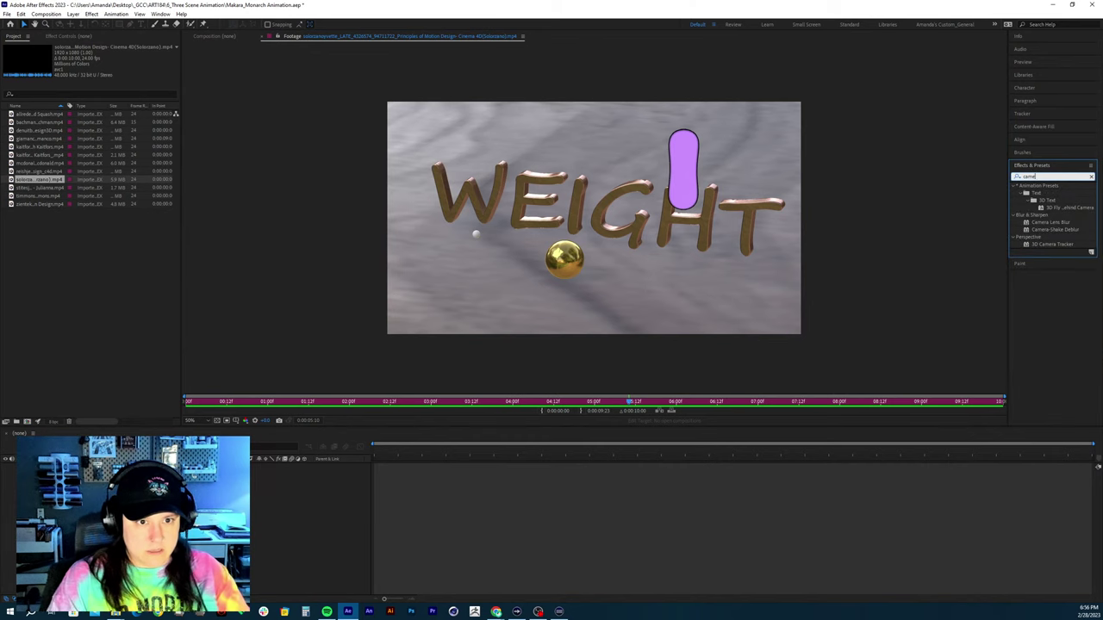
key(BackSpace)
key(BackSpace)
key(BackSpace)
key(BackSpace)
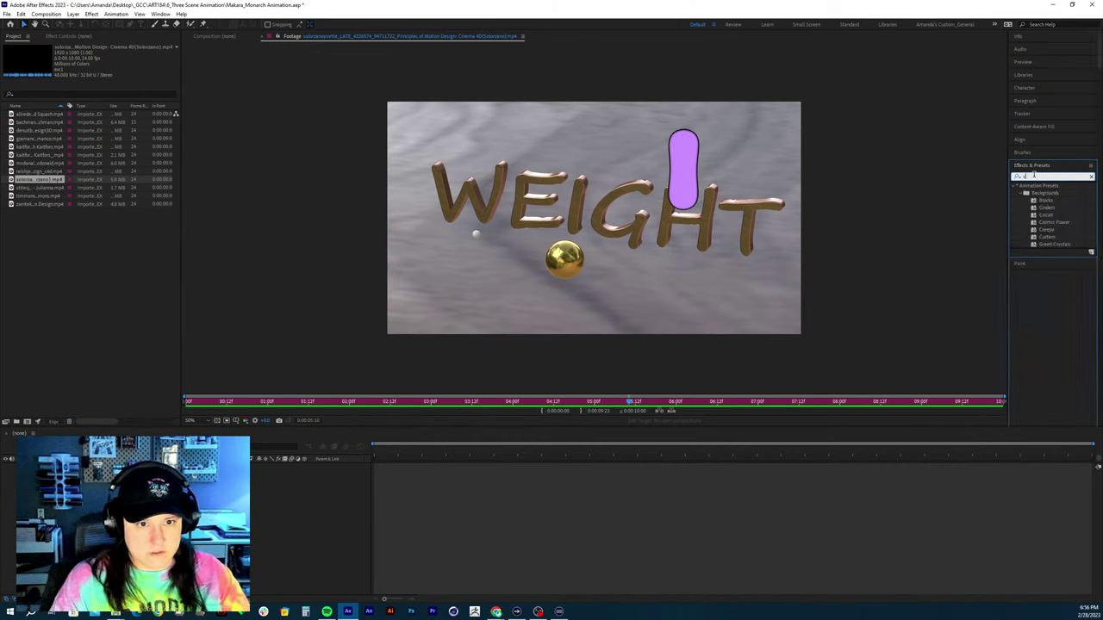
text(shake)
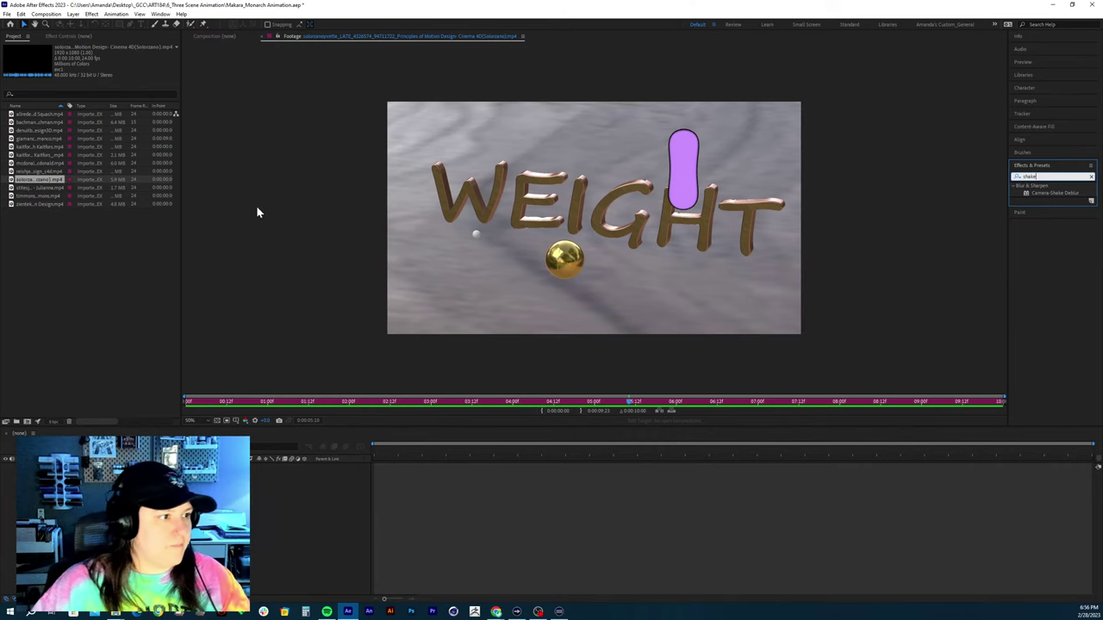
Trim the WEIGHT part of the footage with an in point at 0:00:04:01 and an out point at 0:00:06:17
mouse_move(42, 181)
mouse_down()
mouse_move(86, 352)
mouse_move(43, 182)
mouse_up()
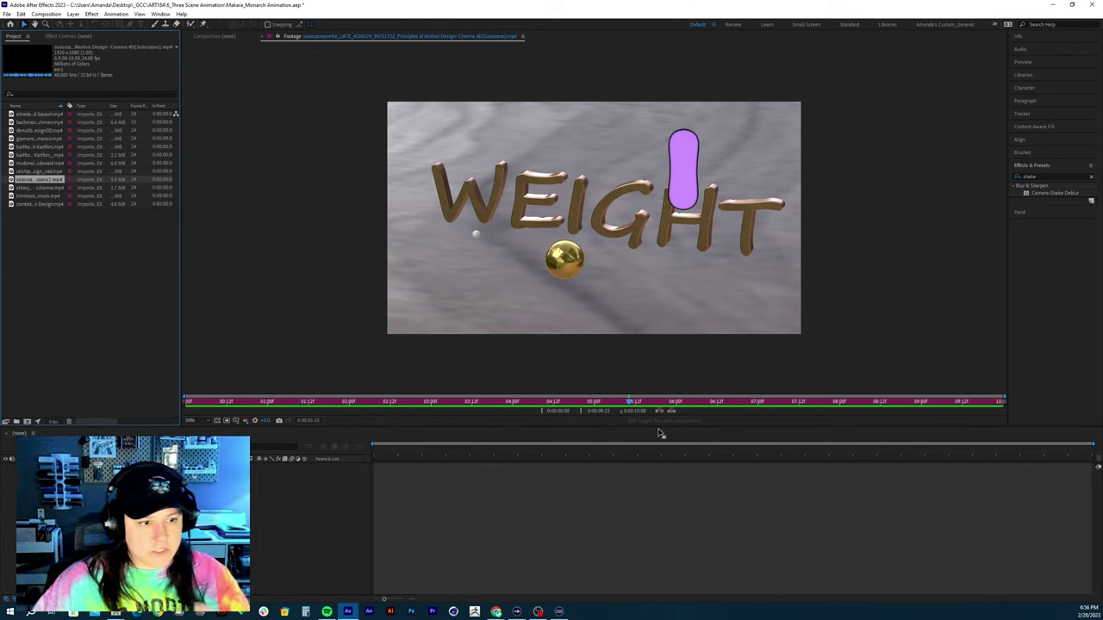
drag(578, 405, 520, 404)
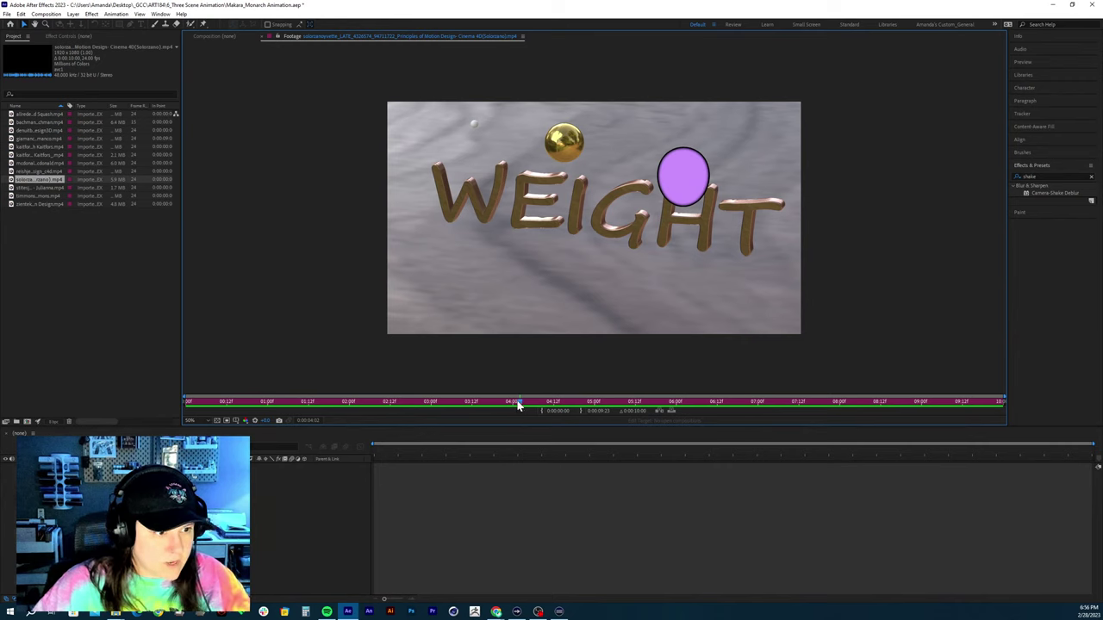
drag(518, 405, 512, 405)
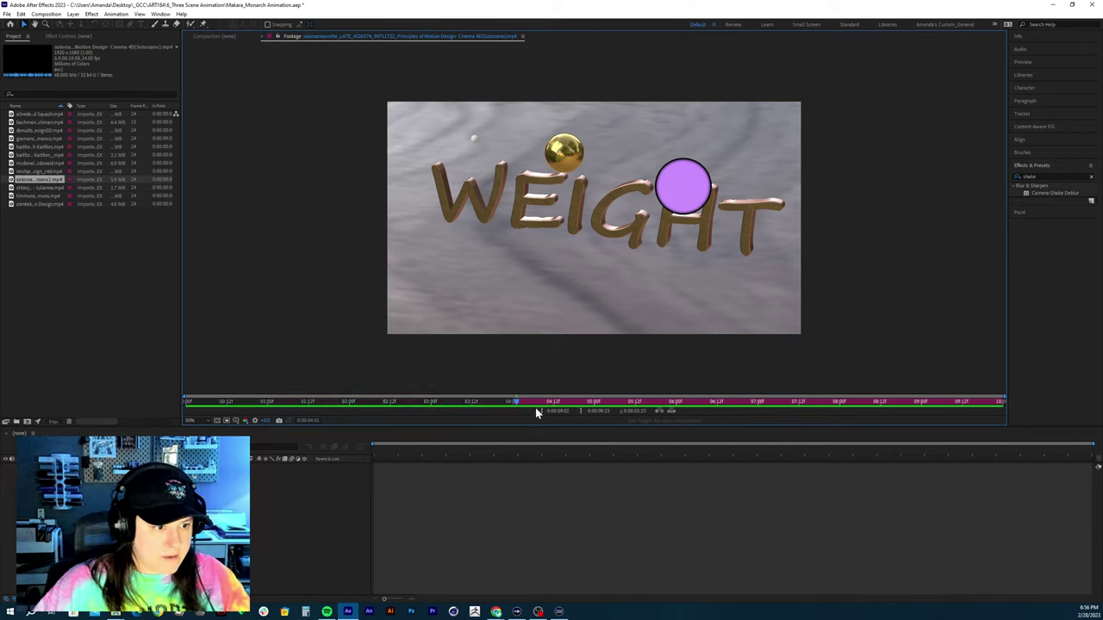
drag(519, 405, 736, 410)
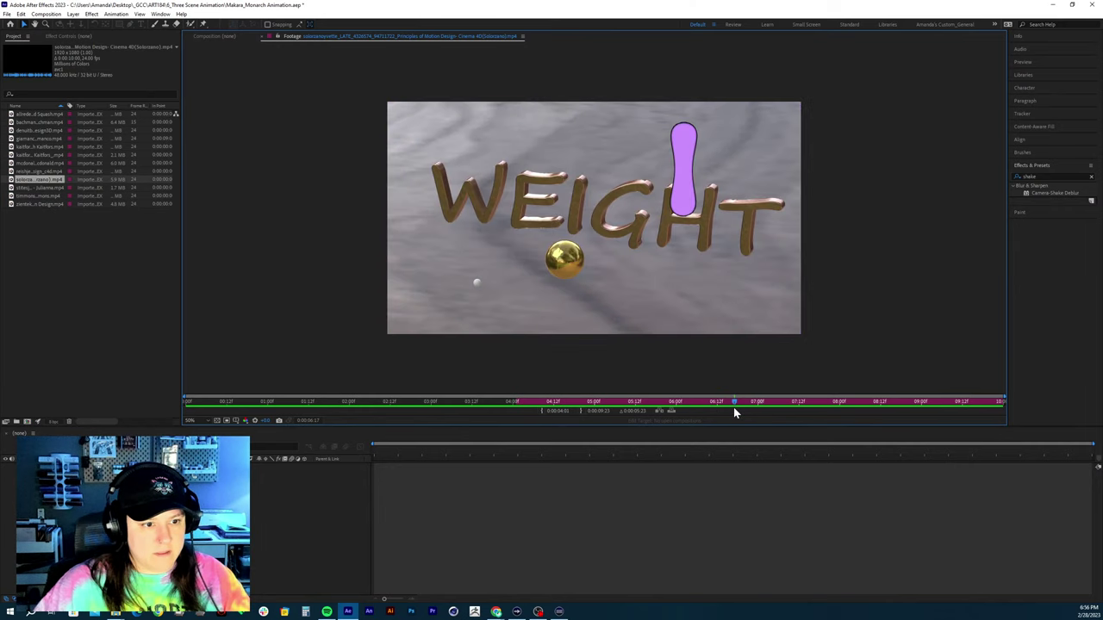
click(581, 410)
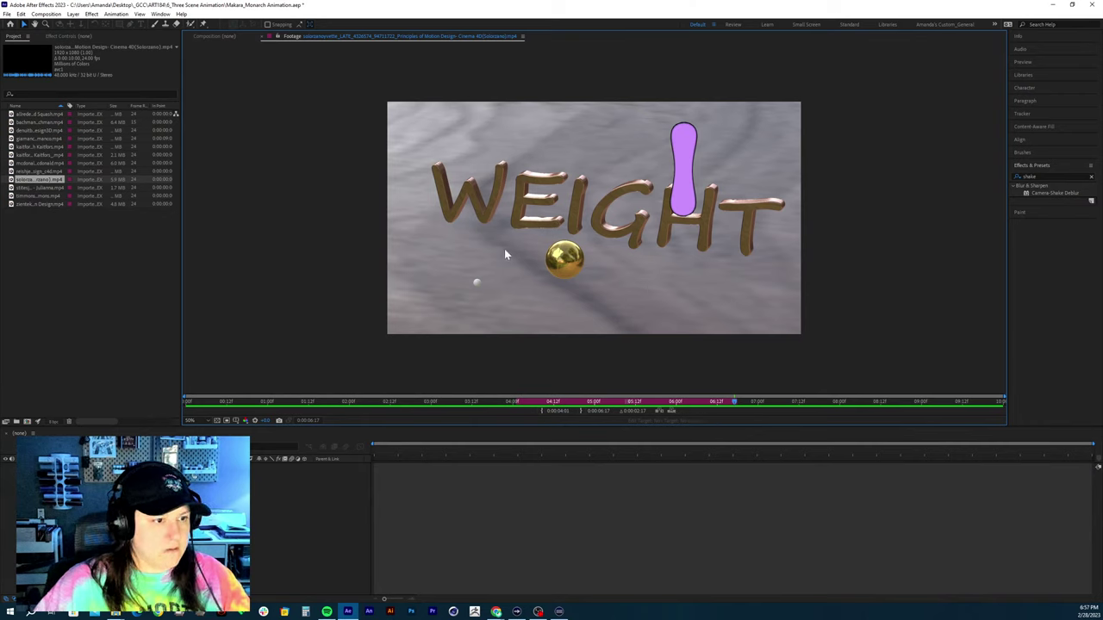
Create a 1920x1080, 24 fps composition lasting 0:00:24:00 and place the trimmed WEIGHT footage in it
click(15, 422)
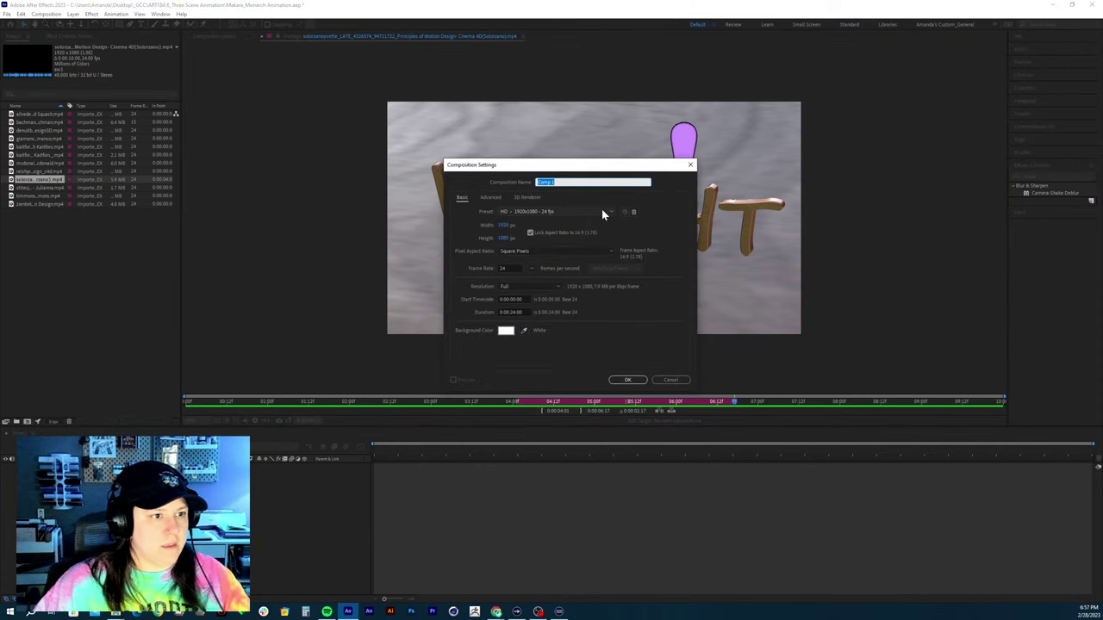
click(635, 379)
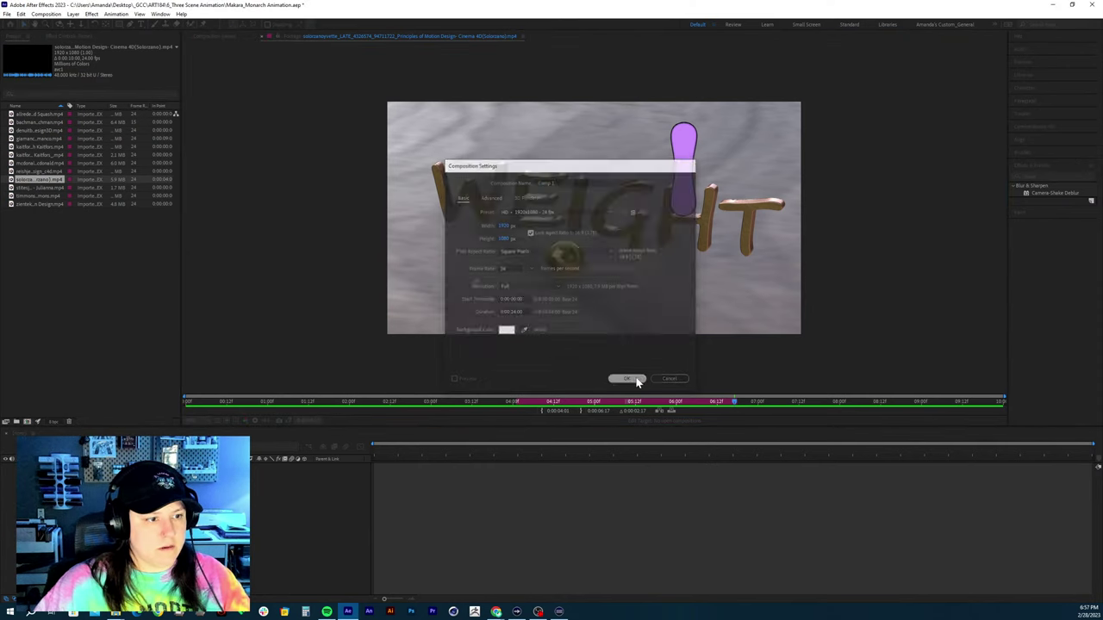
drag(49, 136, 31, 225)
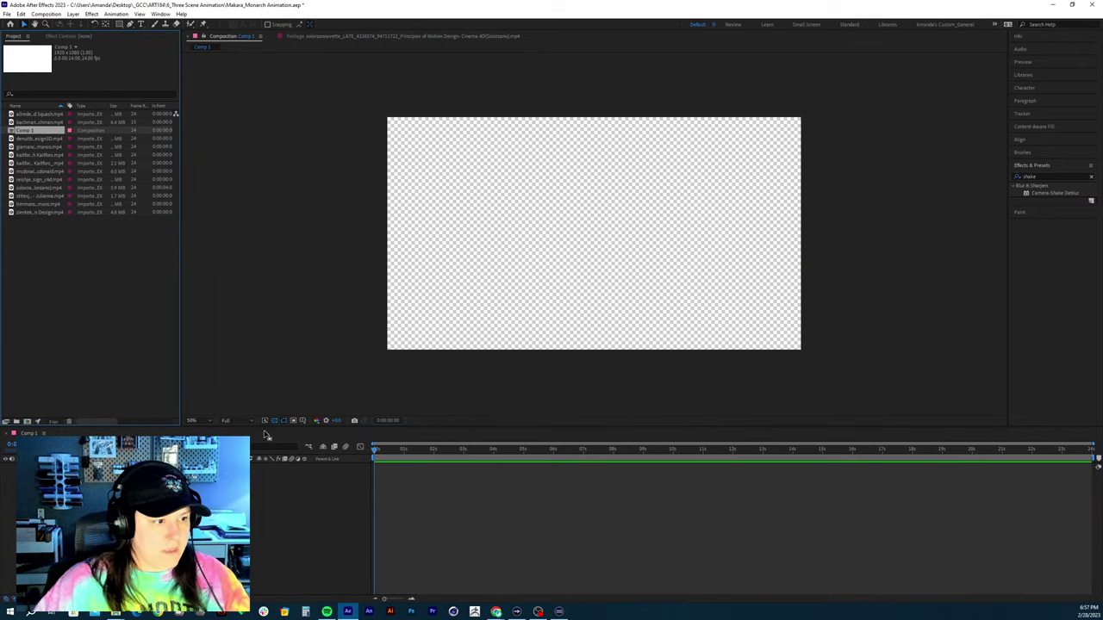
click(355, 37)
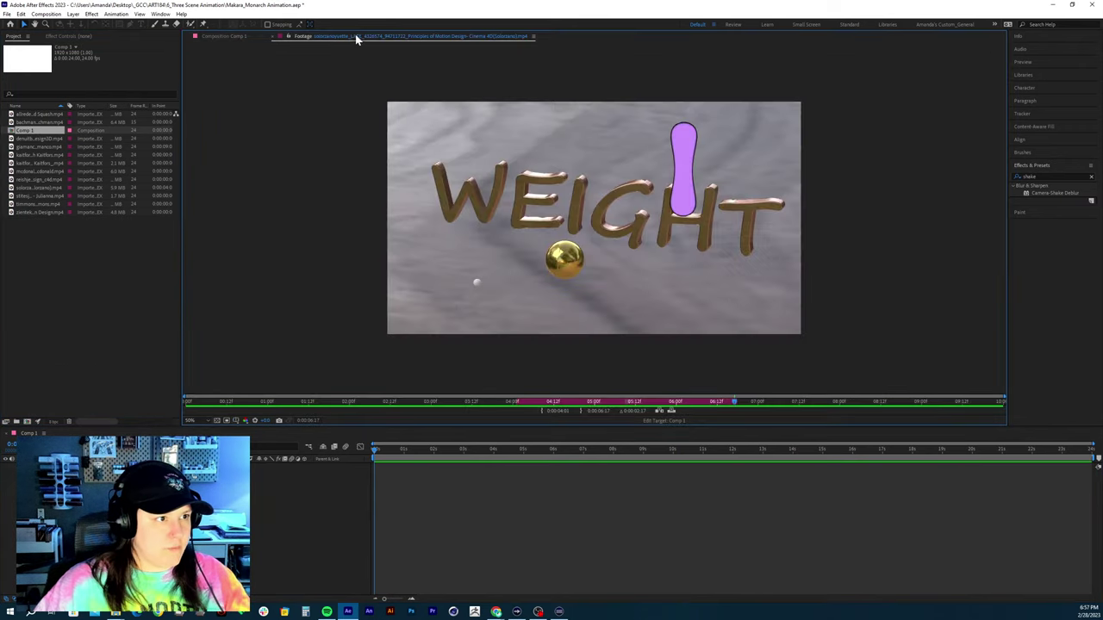
click(673, 413)
Scrub the WEIGHT clip in the composition back and forth, ending near 0:00:00:11, to examine how the balls land
click(402, 449)
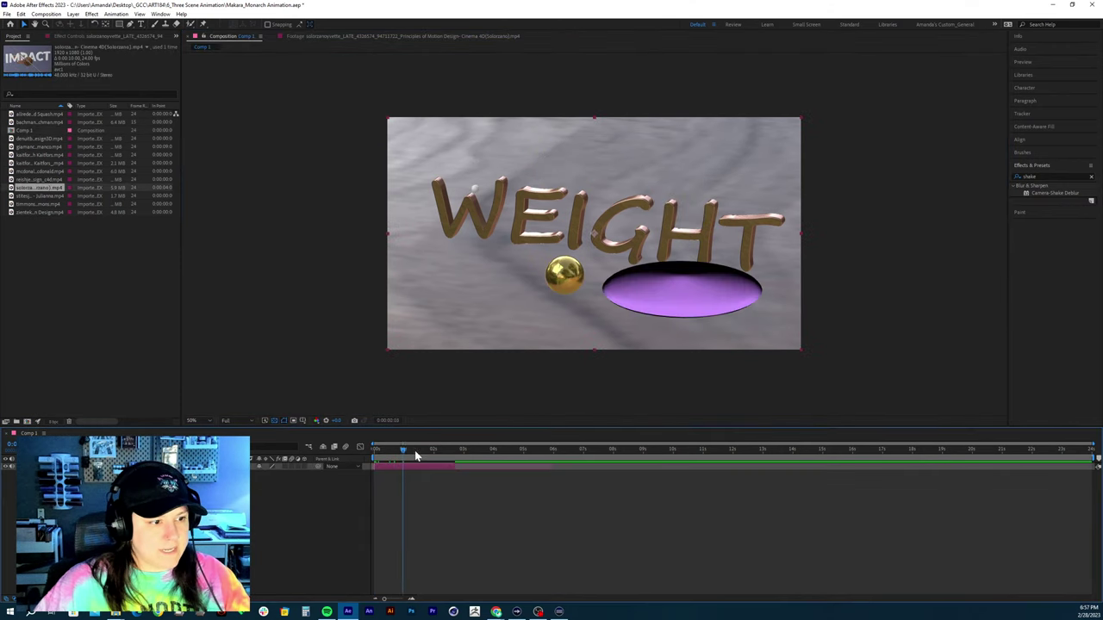
mouse_move(416, 455)
mouse_down()
mouse_move(462, 450)
mouse_move(377, 450)
mouse_move(473, 449)
mouse_move(399, 448)
mouse_up()
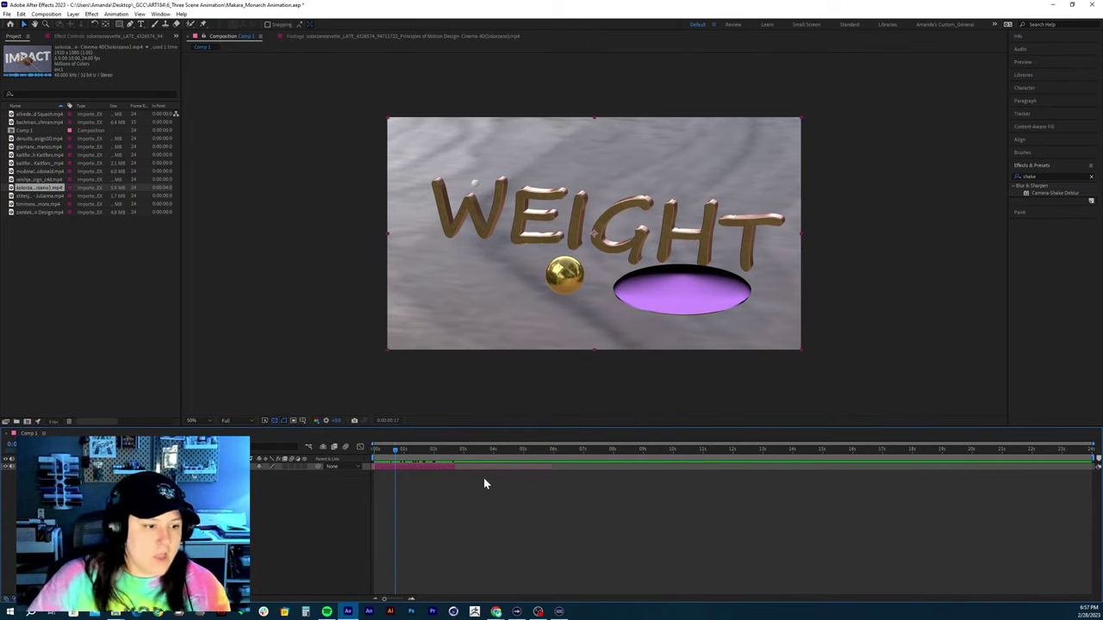
mouse_move(457, 448)
mouse_down()
mouse_move(446, 449)
mouse_move(443, 466)
mouse_up()
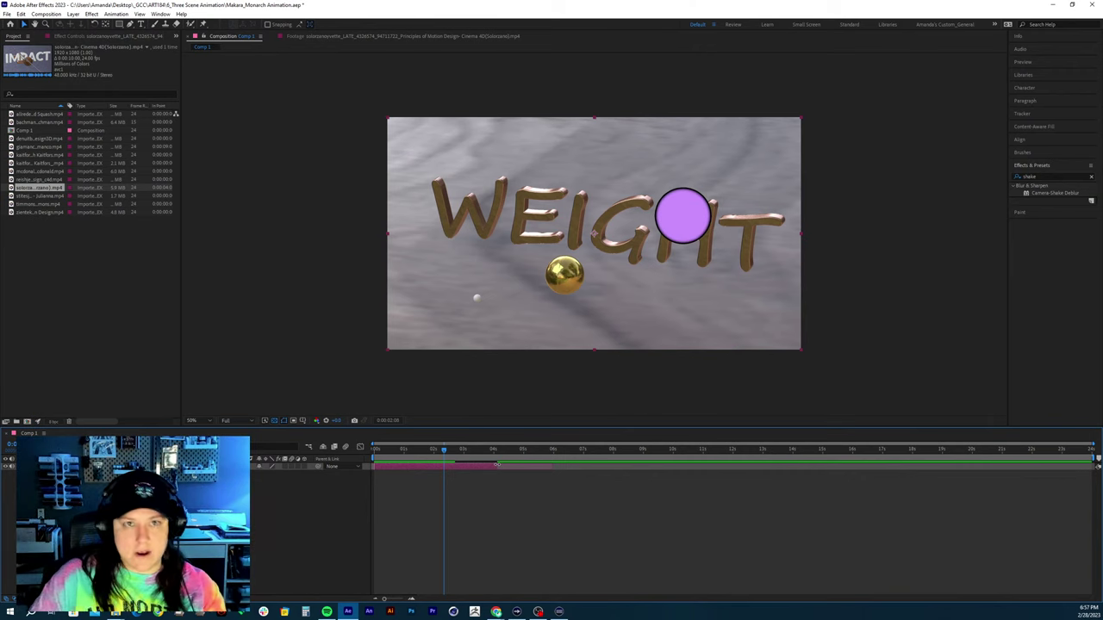
drag(497, 464, 496, 491)
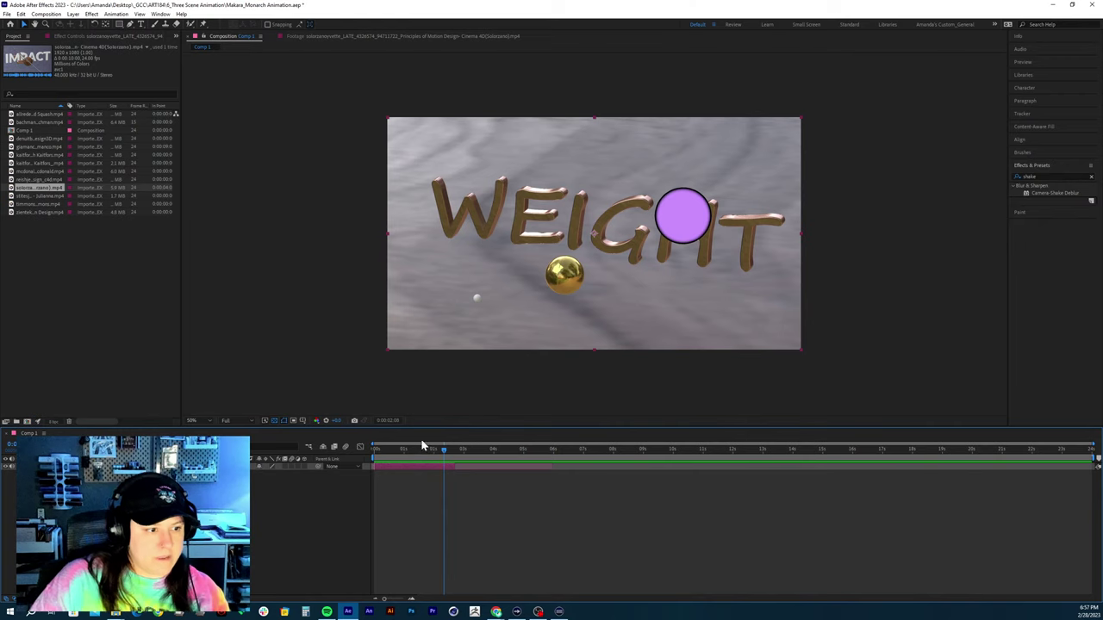
drag(423, 449, 392, 462)
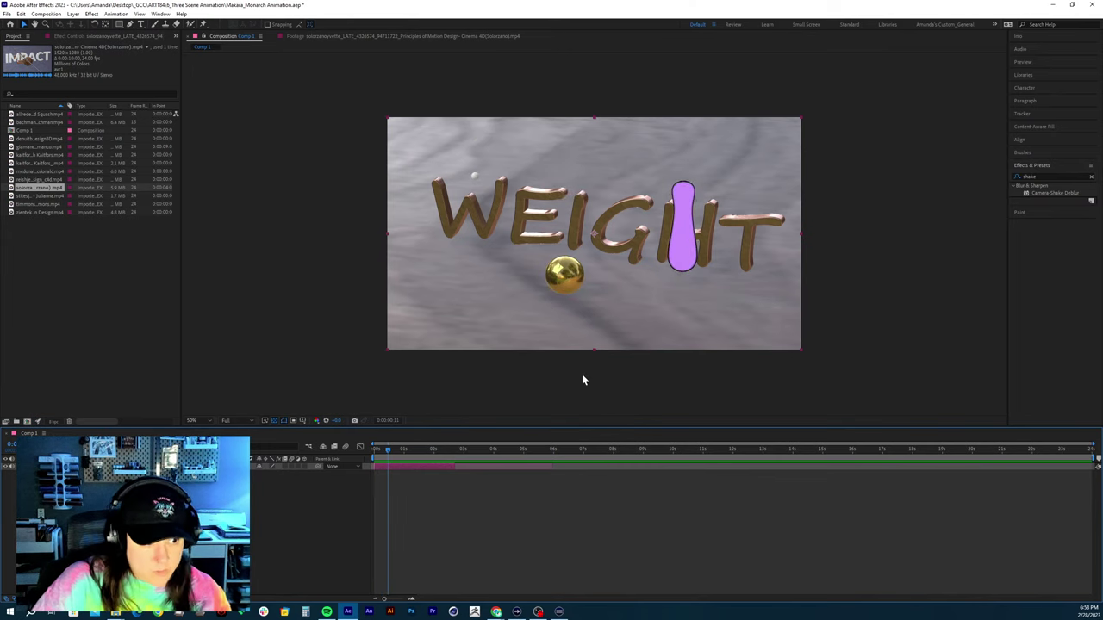
Step frame by frame around 0:00:00:11 to locate the gold ball's moment of impact
key(Page_Down)
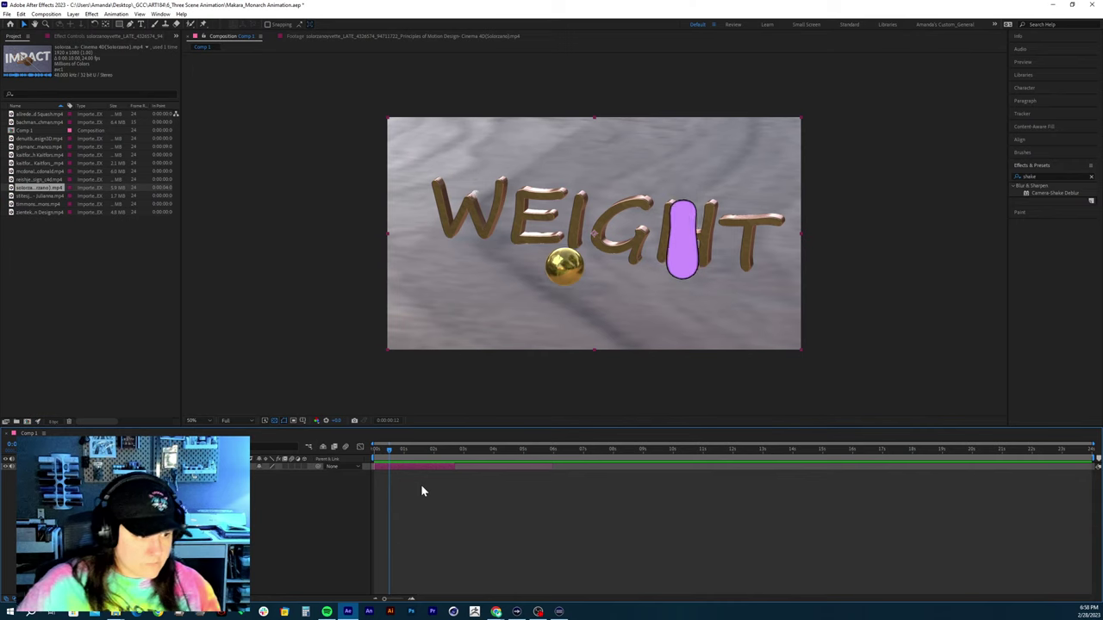
key(Page_Up)
key(Page_Up)
key(Page_Up)
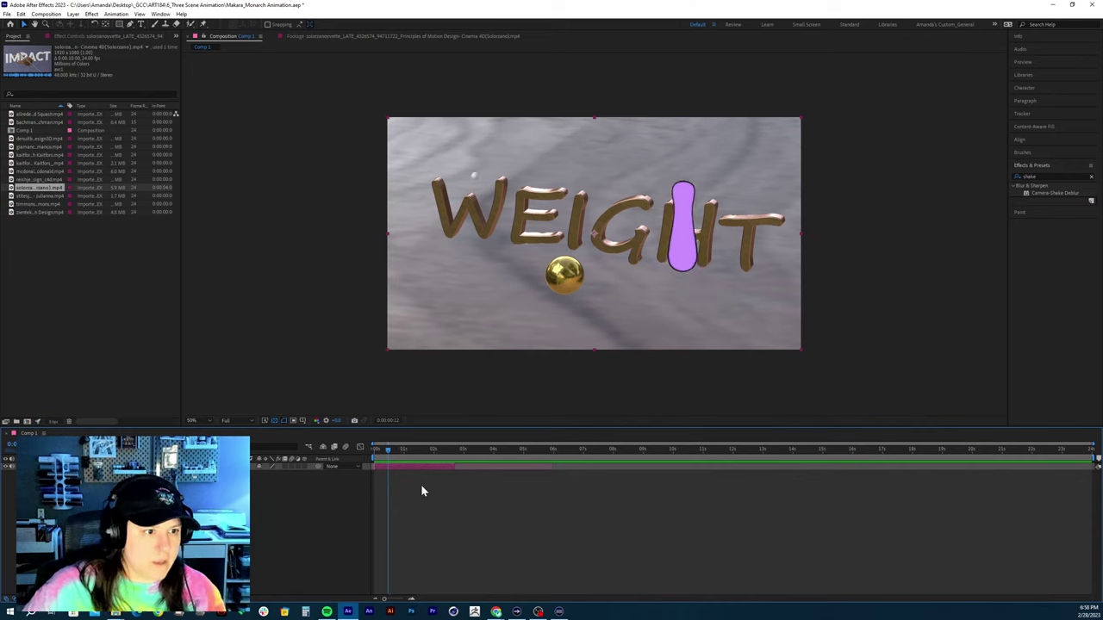
key(Page_Down)
key(Page_Down)
key(Page_Down)
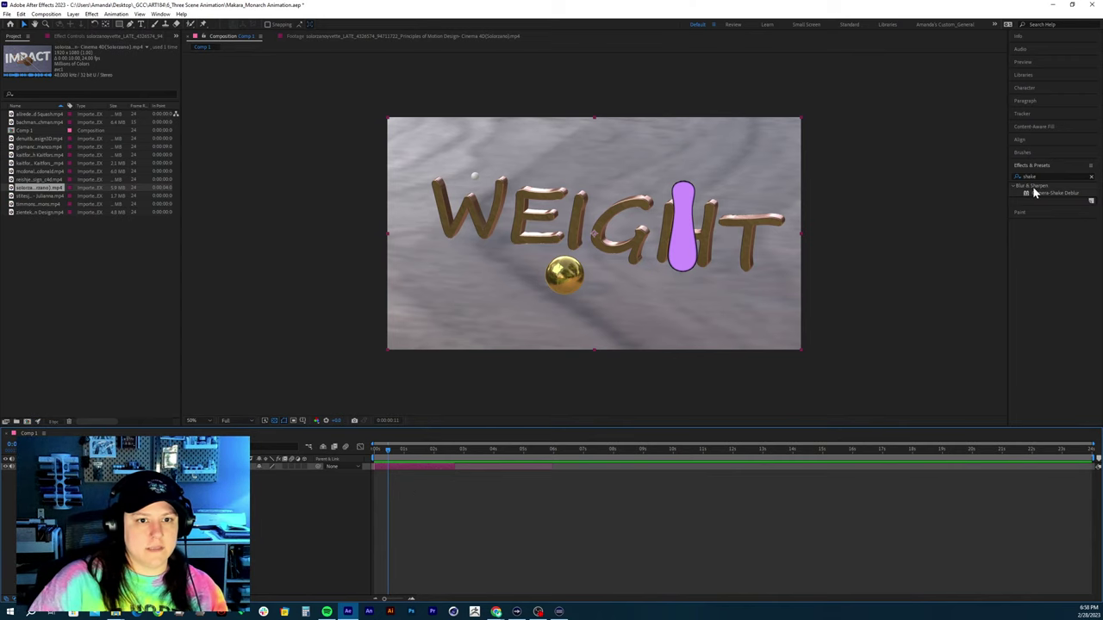
Apply Camera-Shake Deblur to the WEIGHT clip, and compare the clip with the effect on and off
drag(1032, 191, 517, 323)
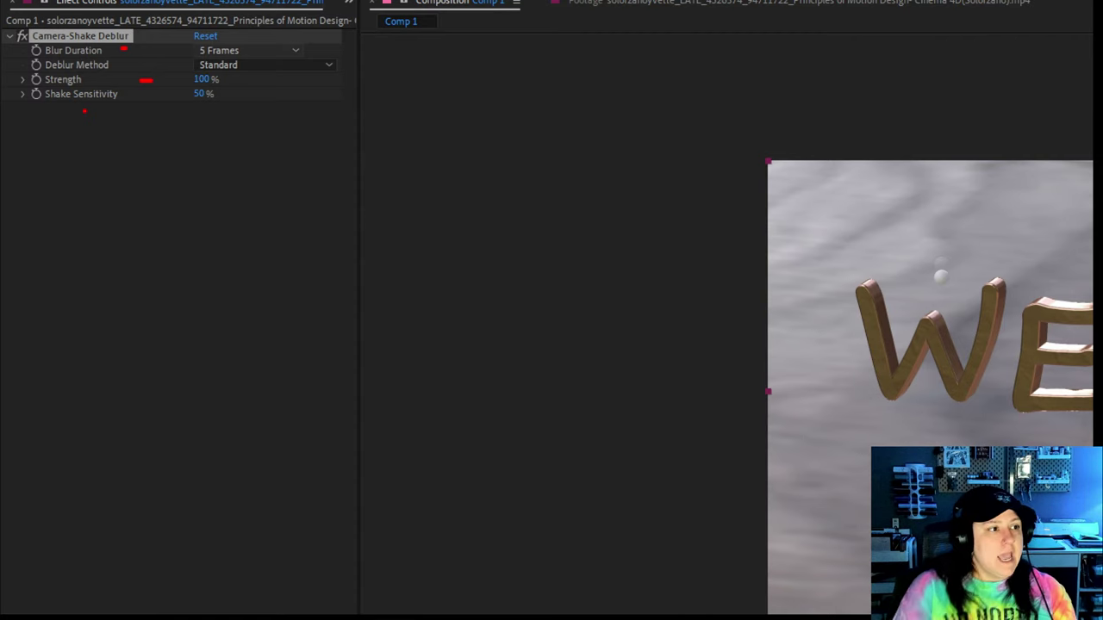
drag(146, 97, 206, 97)
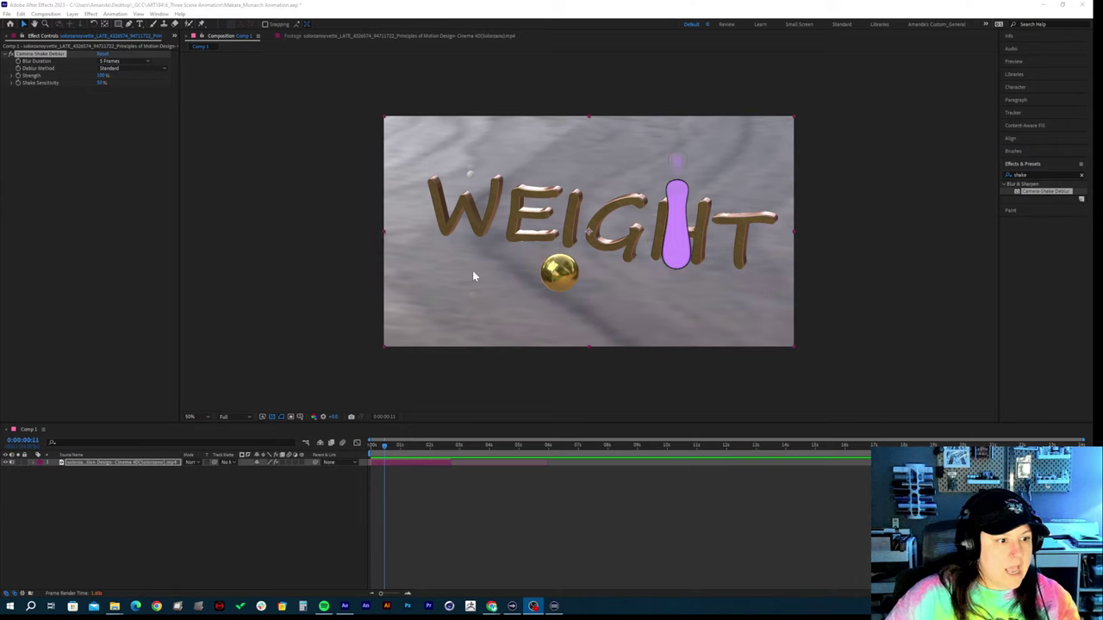
drag(388, 448, 375, 455)
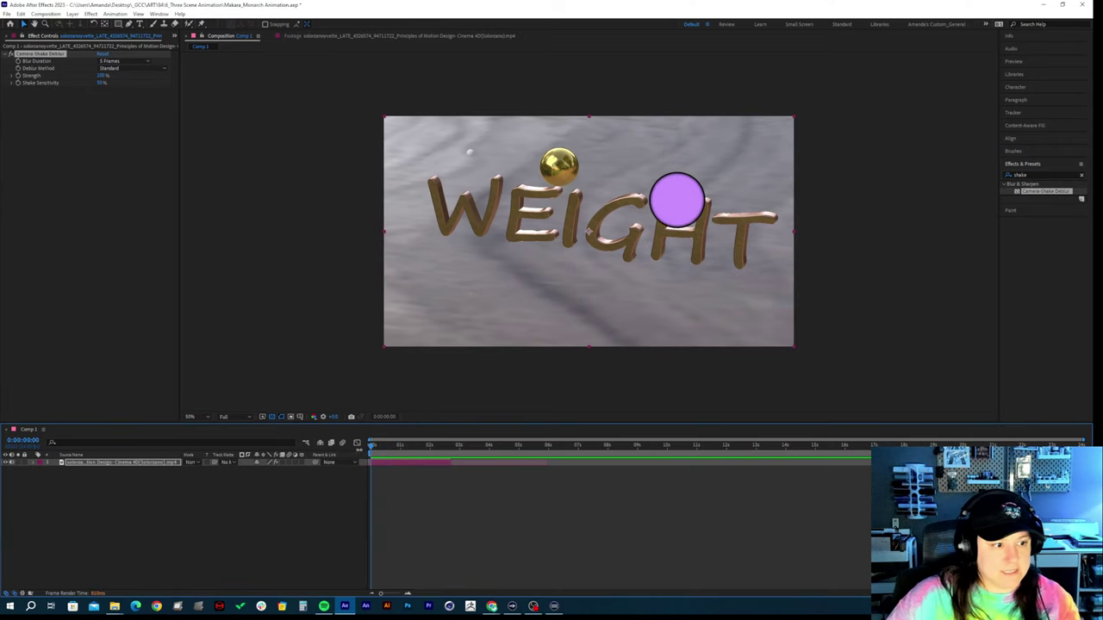
key(space)
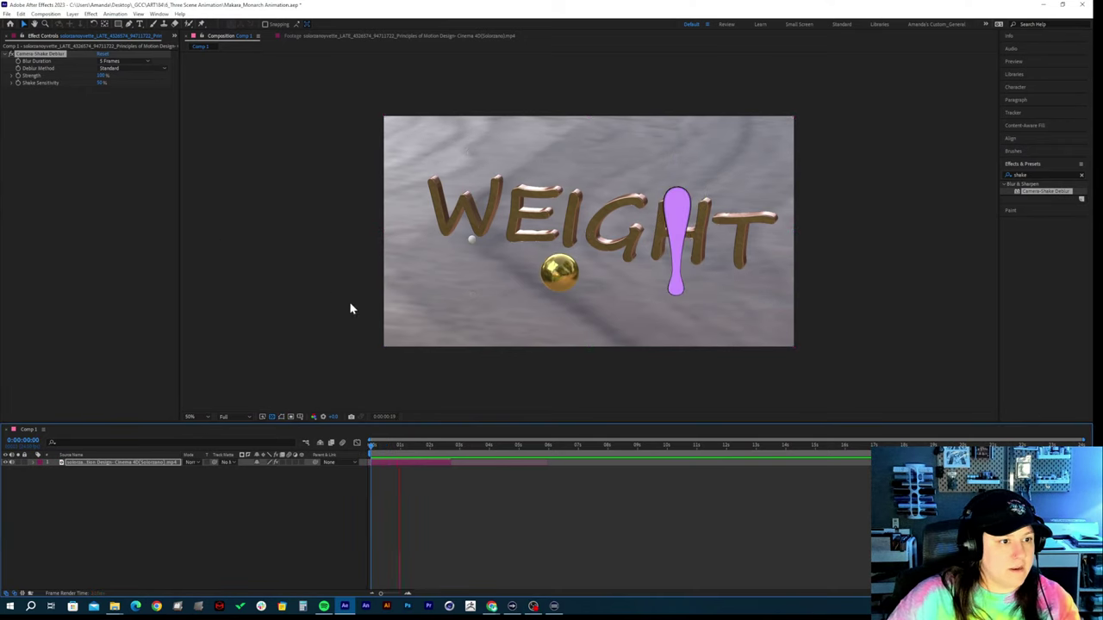
drag(393, 451, 378, 463)
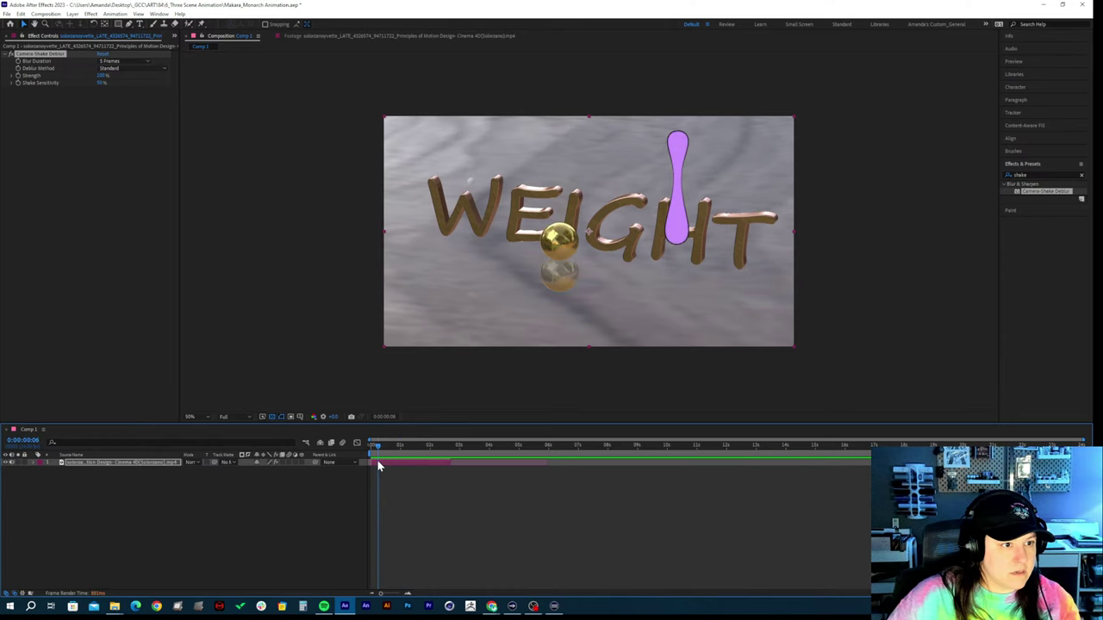
click(10, 54)
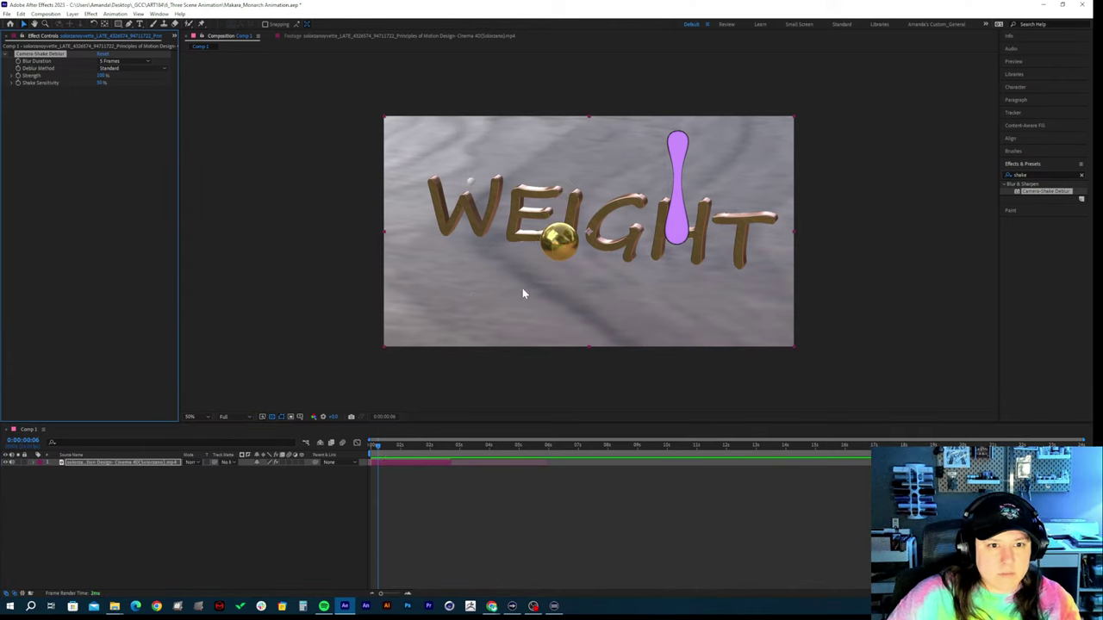
click(108, 465)
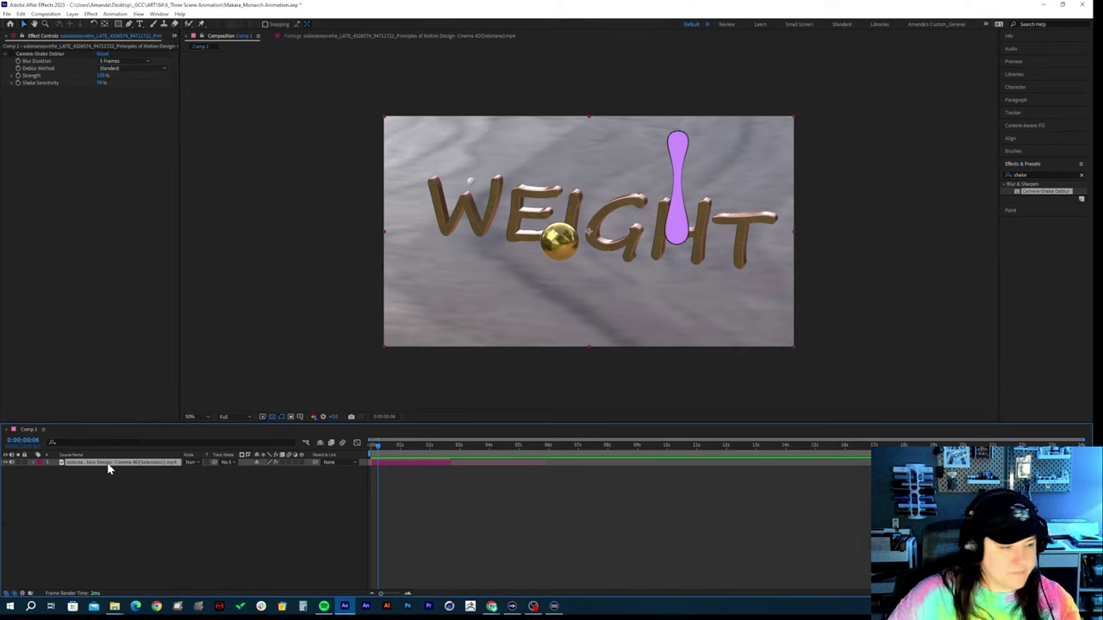
key(Delete)
scroll(342, 383, down, 1)
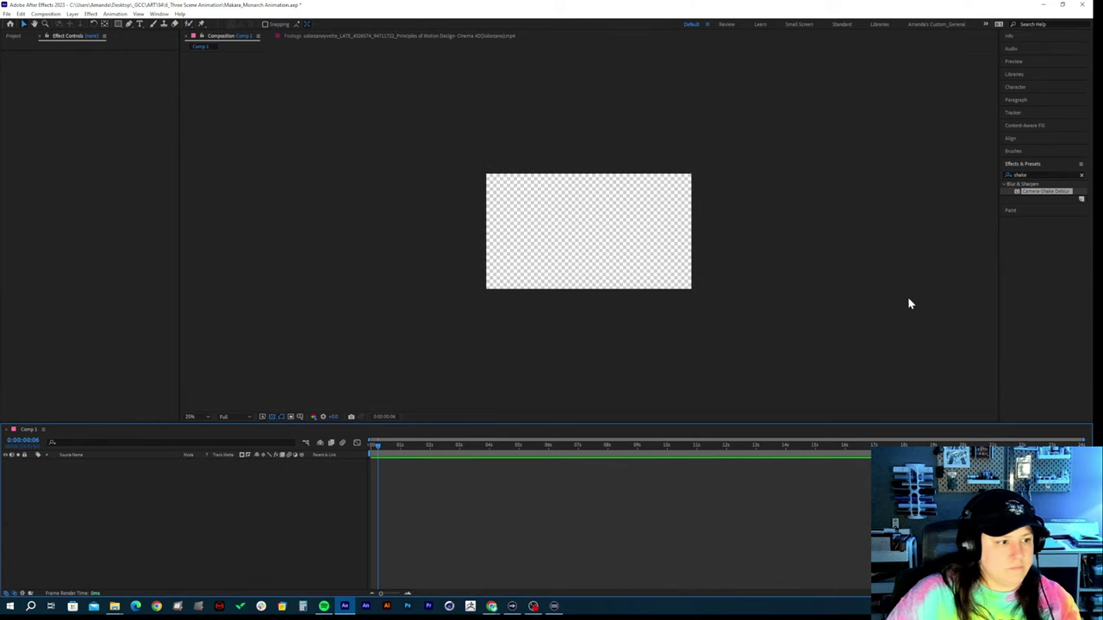
key(ctrl+z)
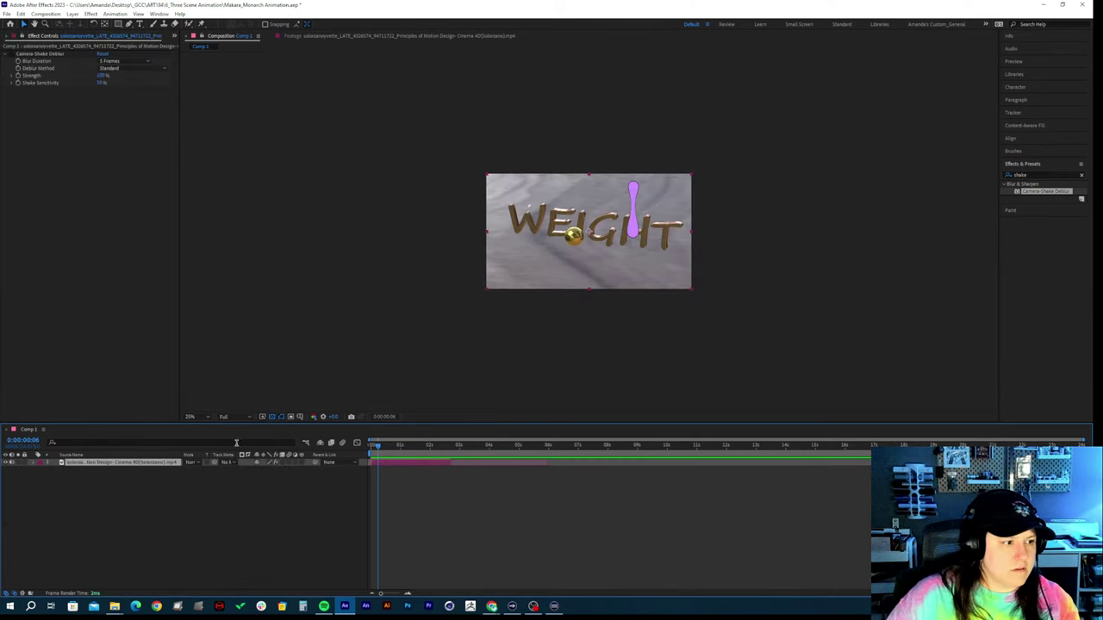
Remove Camera-Shake Deblur from the WEIGHT clip and search the effects and presets for "camer"
click(54, 54)
key(Delete)
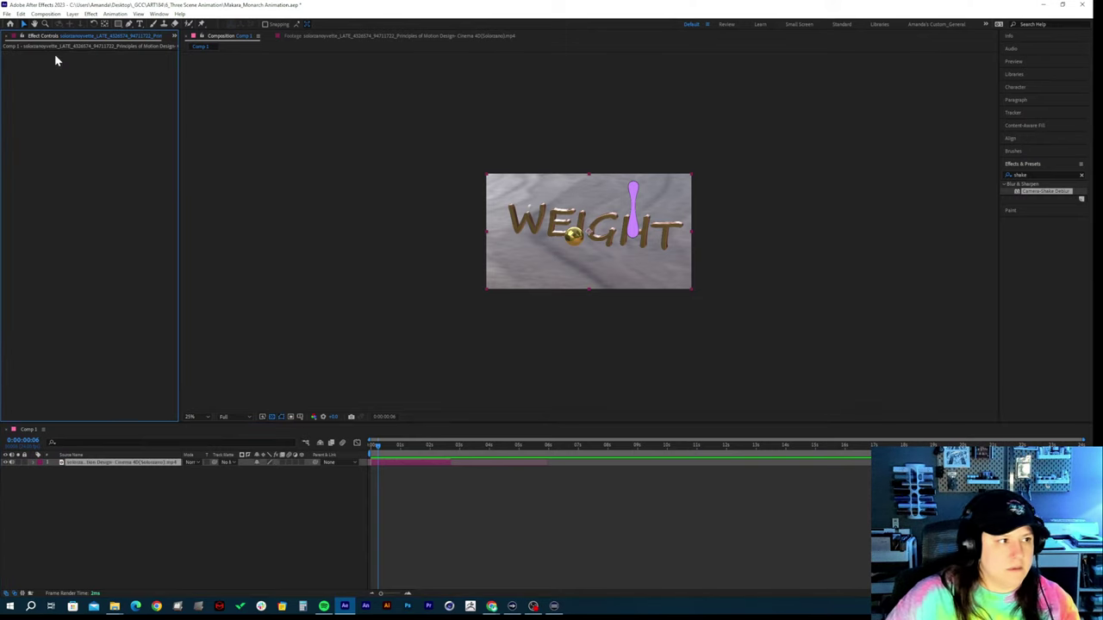
click(1081, 175)
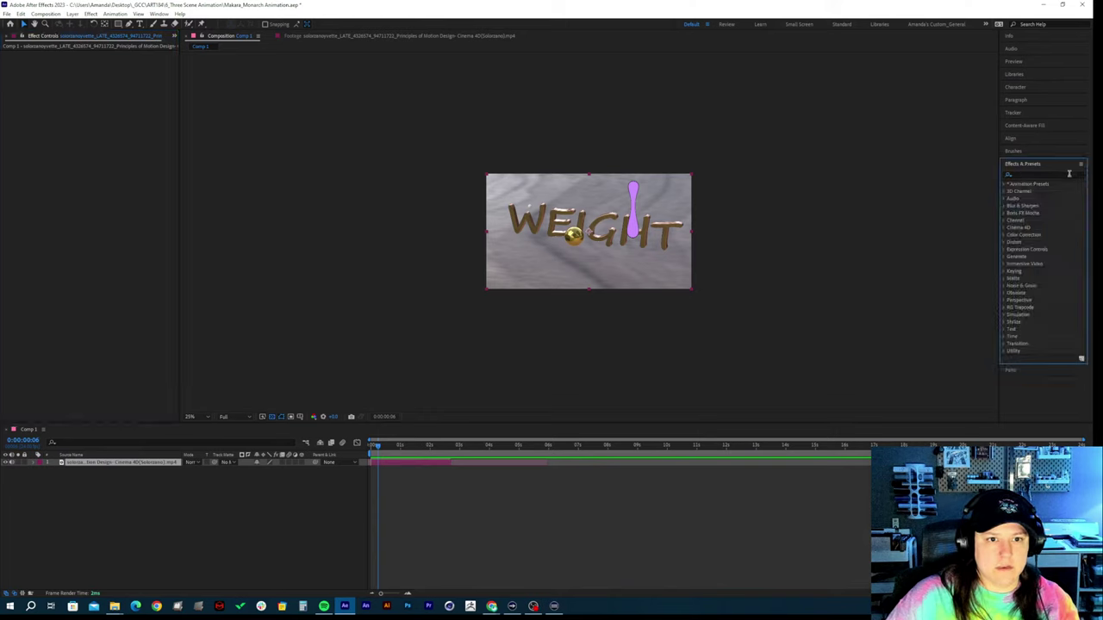
click(1066, 175)
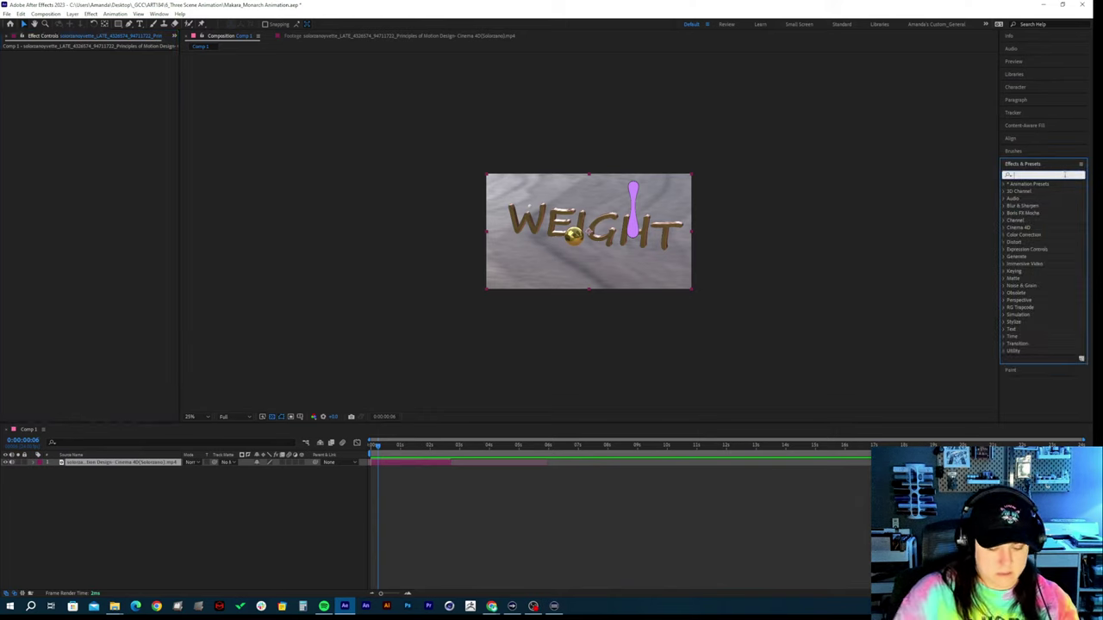
text(camera)
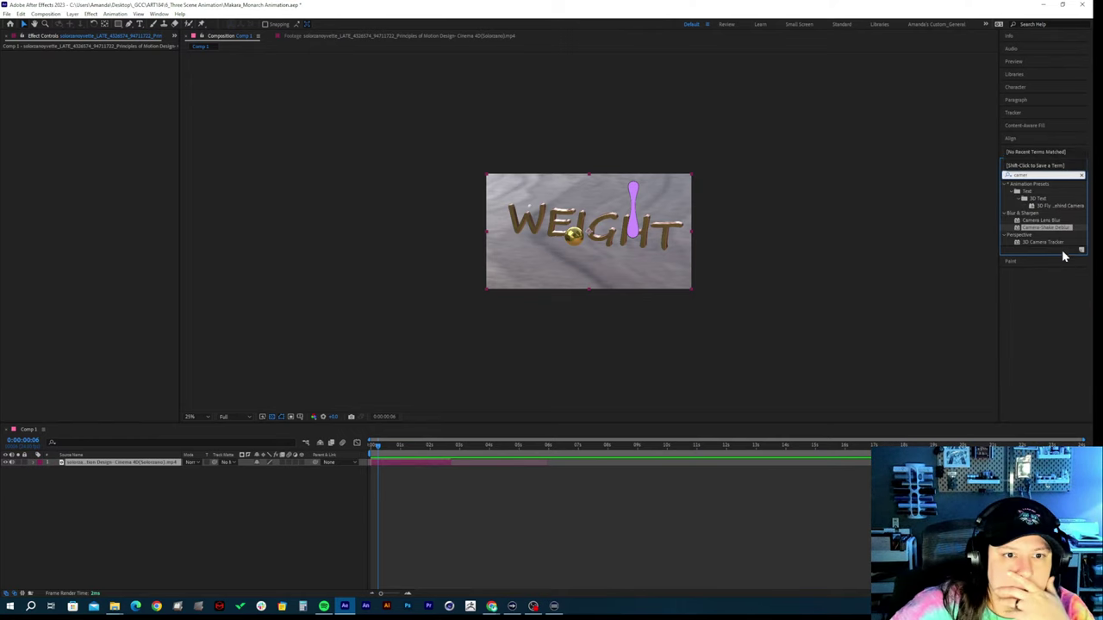
click(1016, 195)
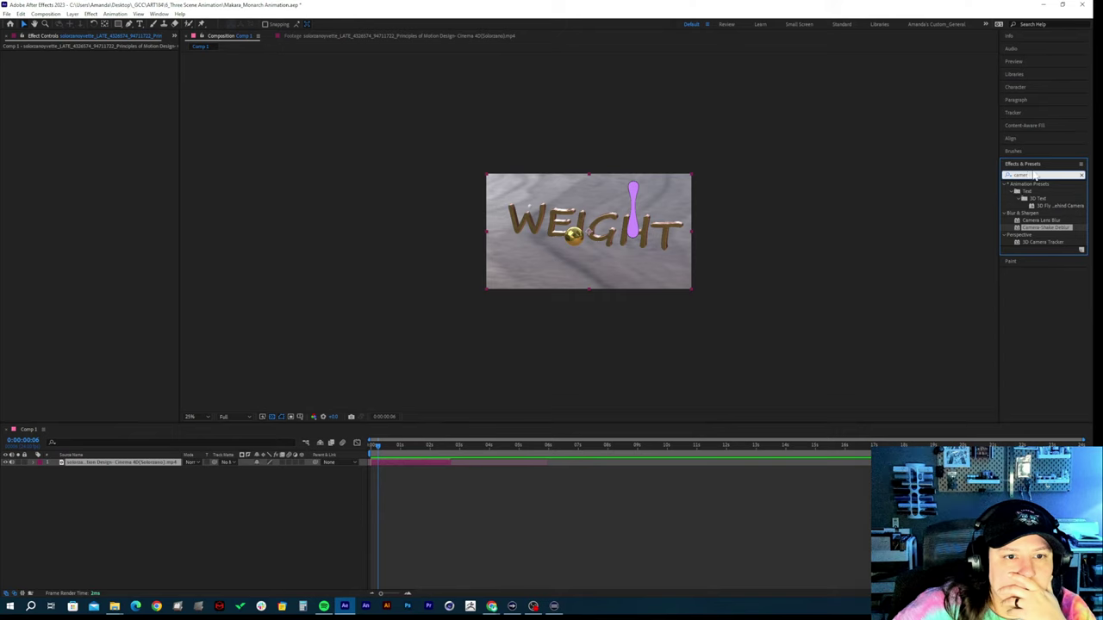
Search the effects and presets for "wiggle" and apply the Wigglerama preset to the WEIGHT clip
click(1081, 176)
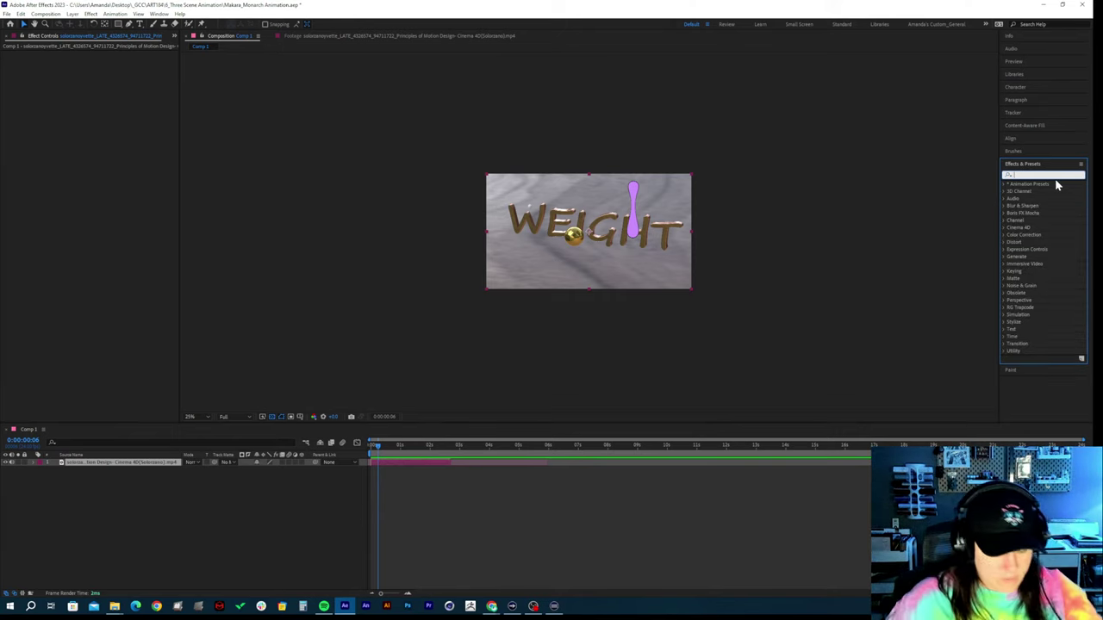
text(wiggle)
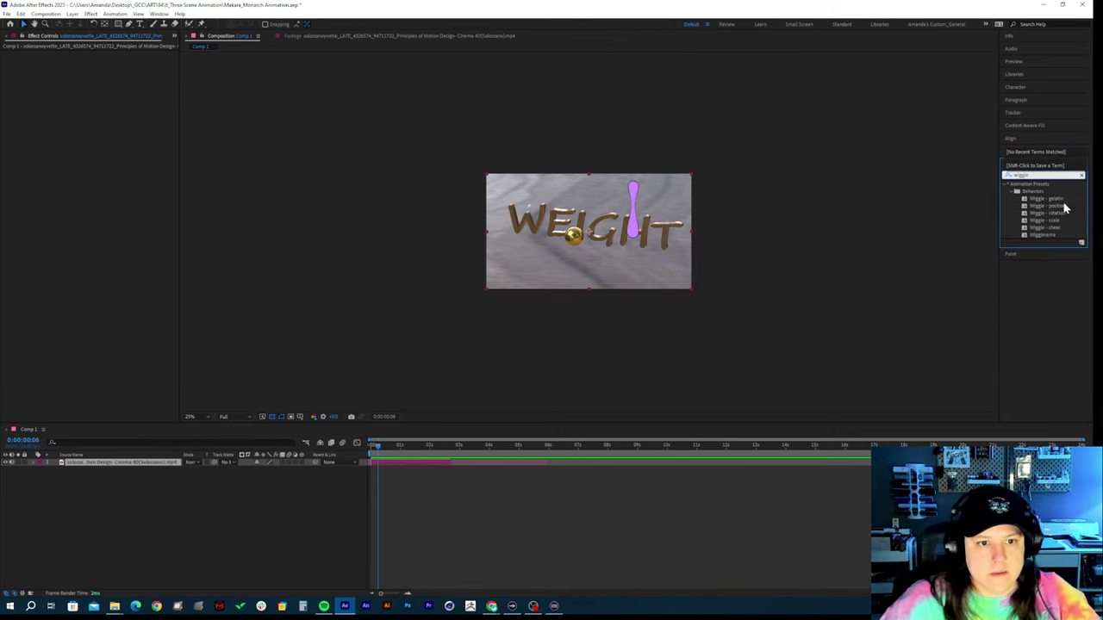
click(1039, 234)
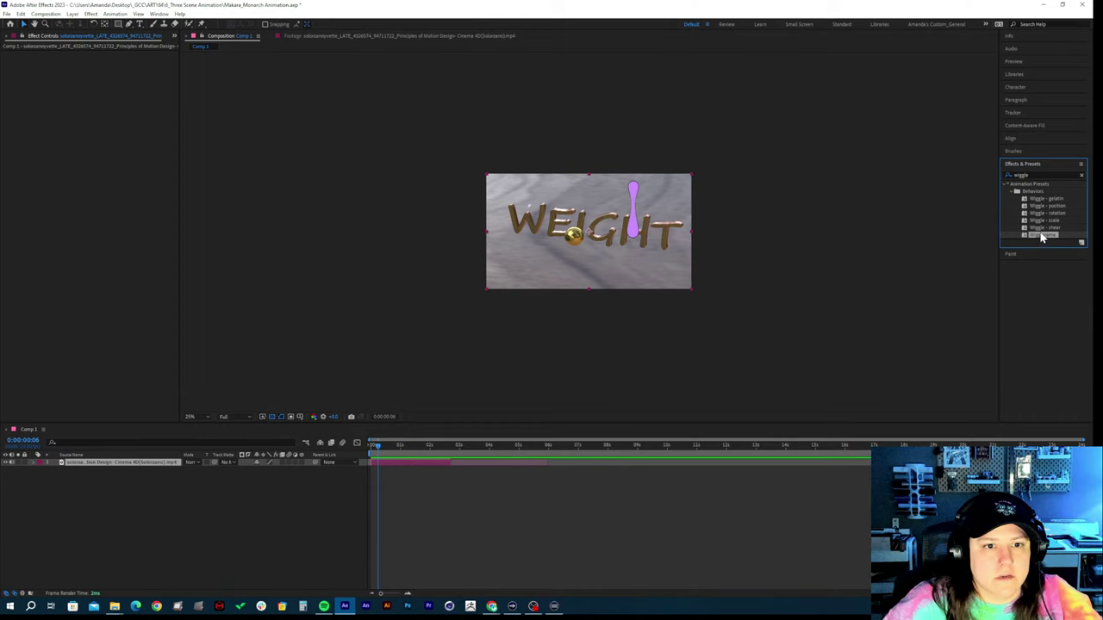
drag(1043, 236, 116, 472)
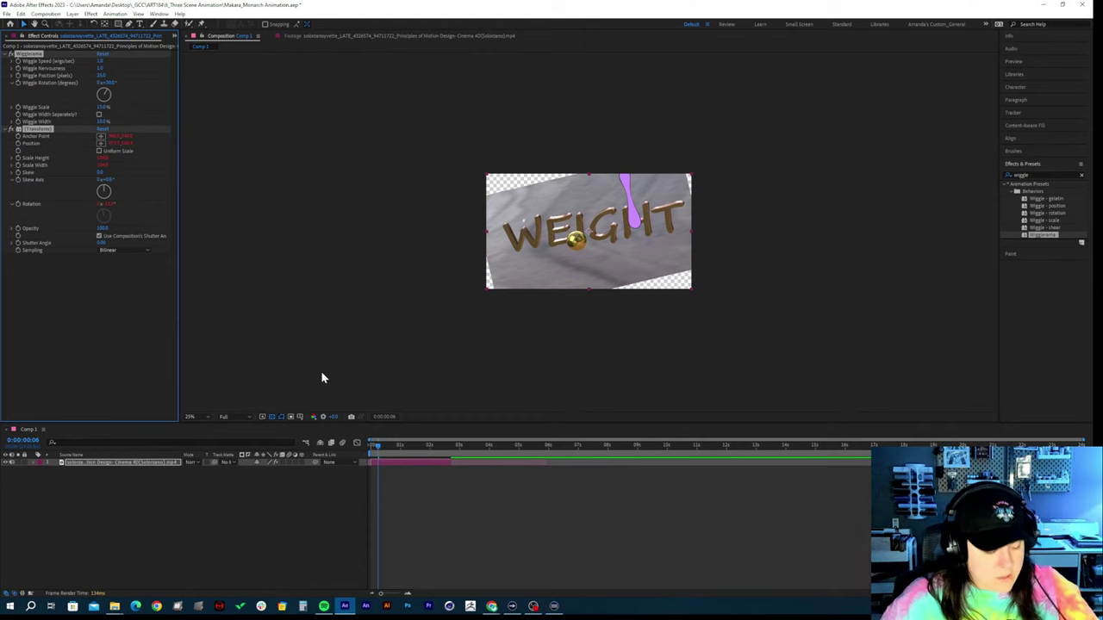
Undo the Wigglerama preset and apply the Wiggle - position preset to the WEIGHT clip instead
key(ctrl+z)
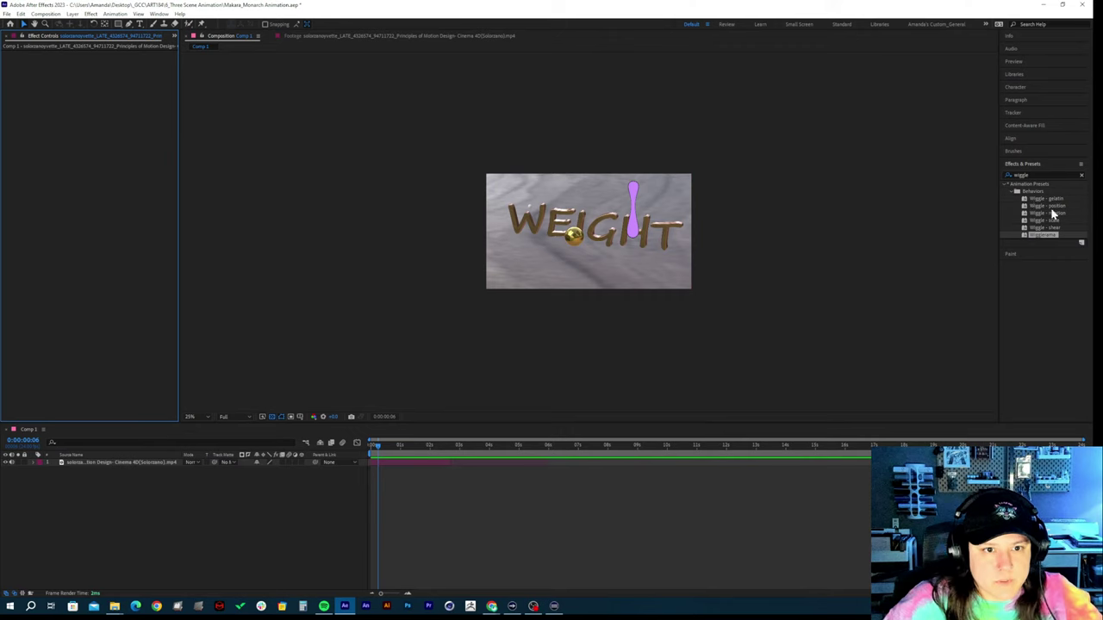
drag(1052, 206, 159, 465)
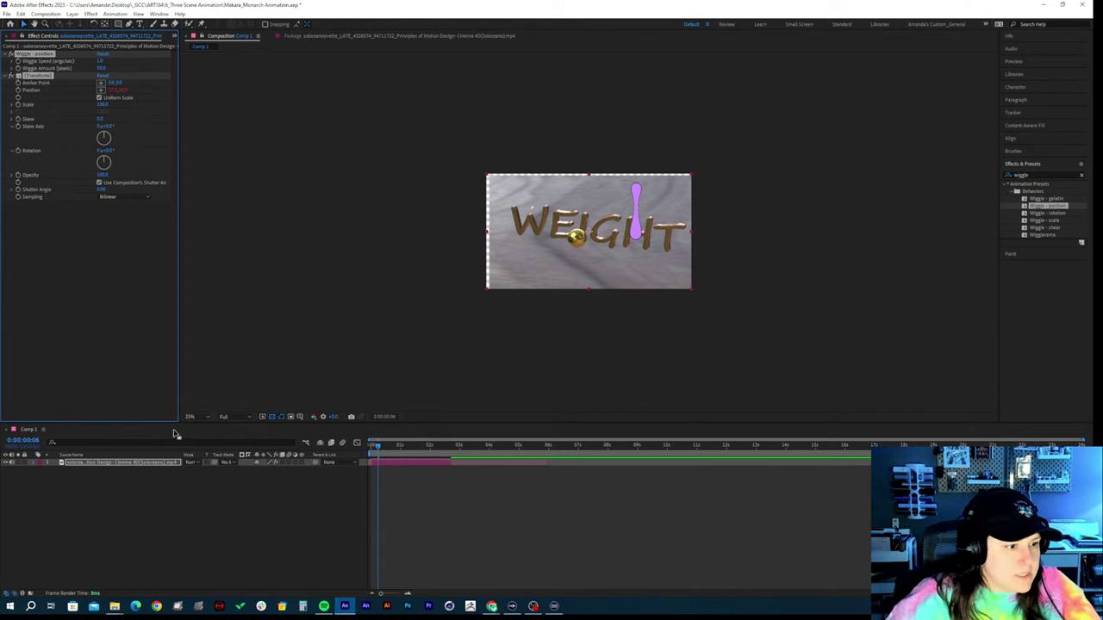
Keyframe the Wiggle Speed at the start of the composition with a value of 0
drag(381, 448, 350, 452)
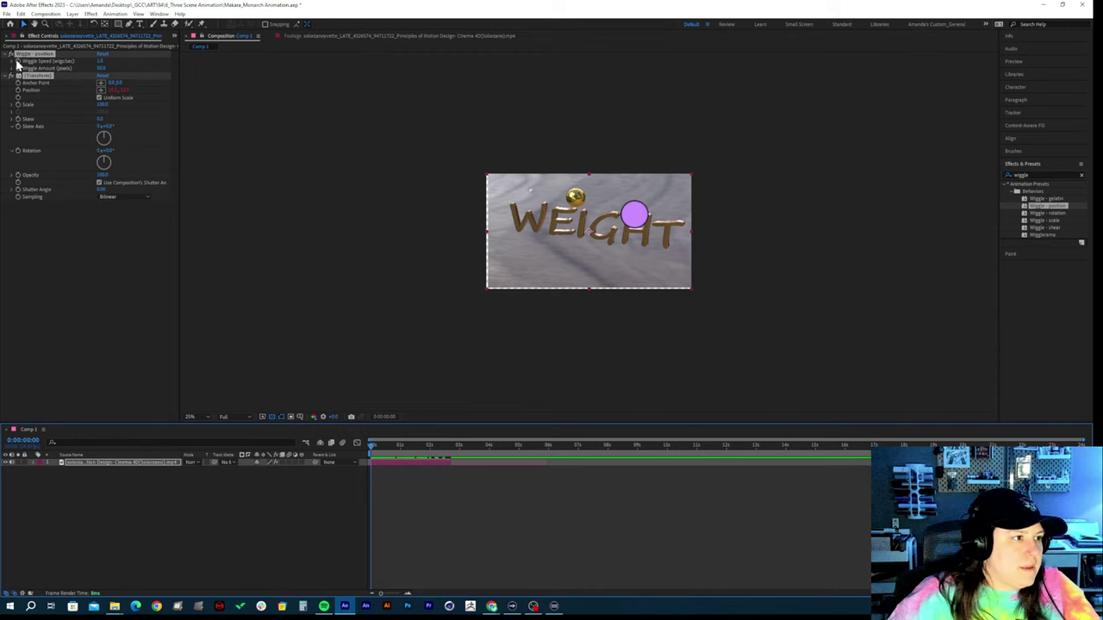
click(18, 65)
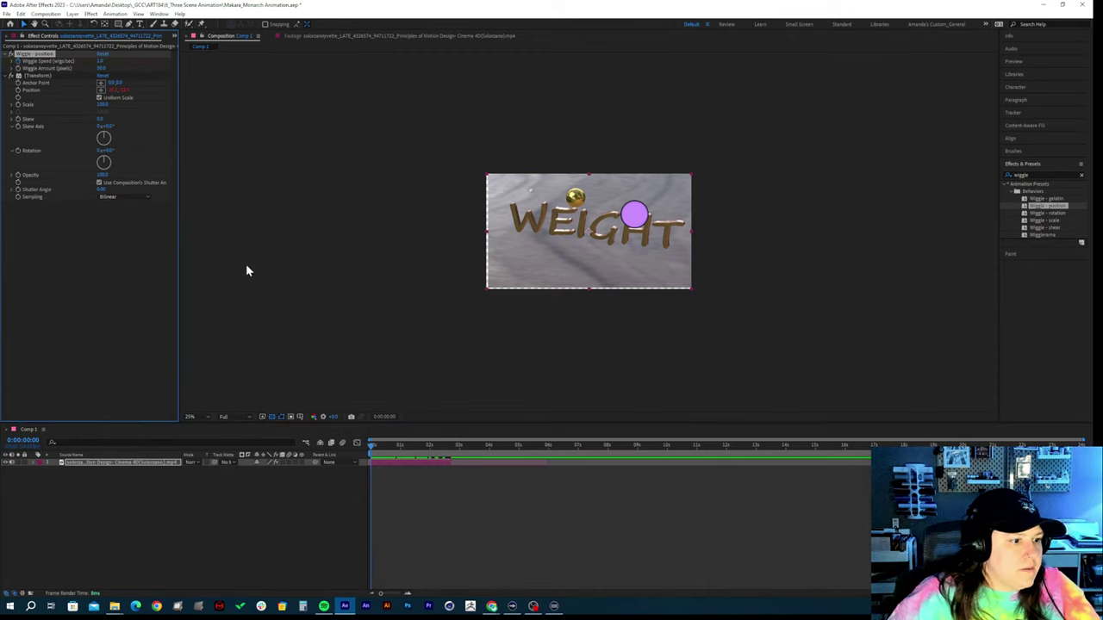
click(102, 62)
text(0)
key(Return)
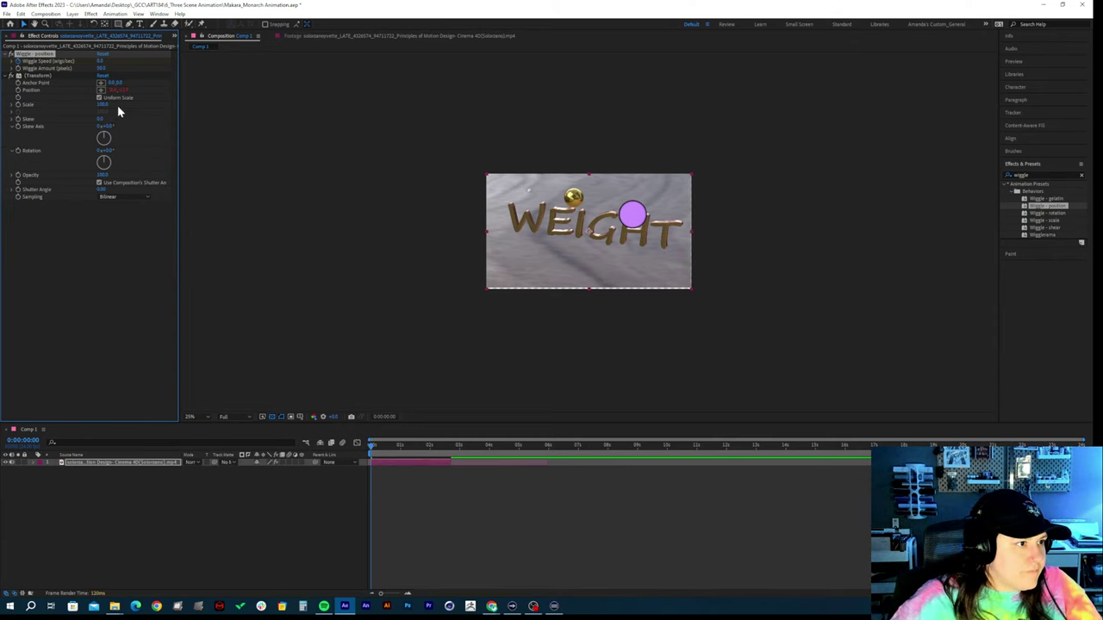
drag(109, 93, 135, 152)
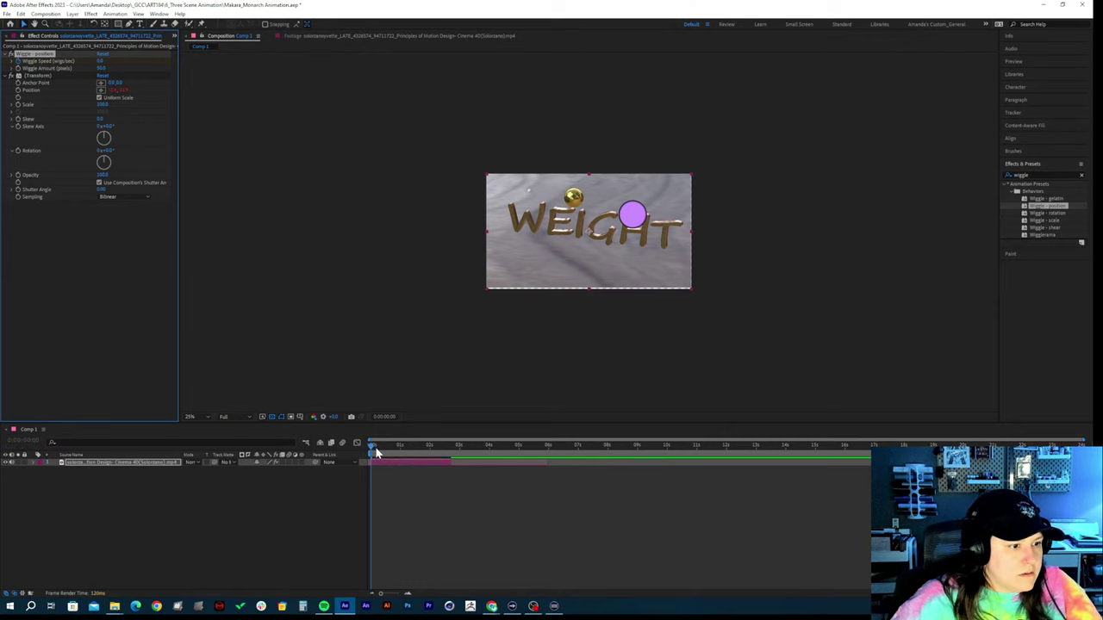
Reveal the WEIGHT clip's keyframes and move the Wiggle Speed keyframe to frame 6, just before the ball's impact
drag(376, 451, 385, 450)
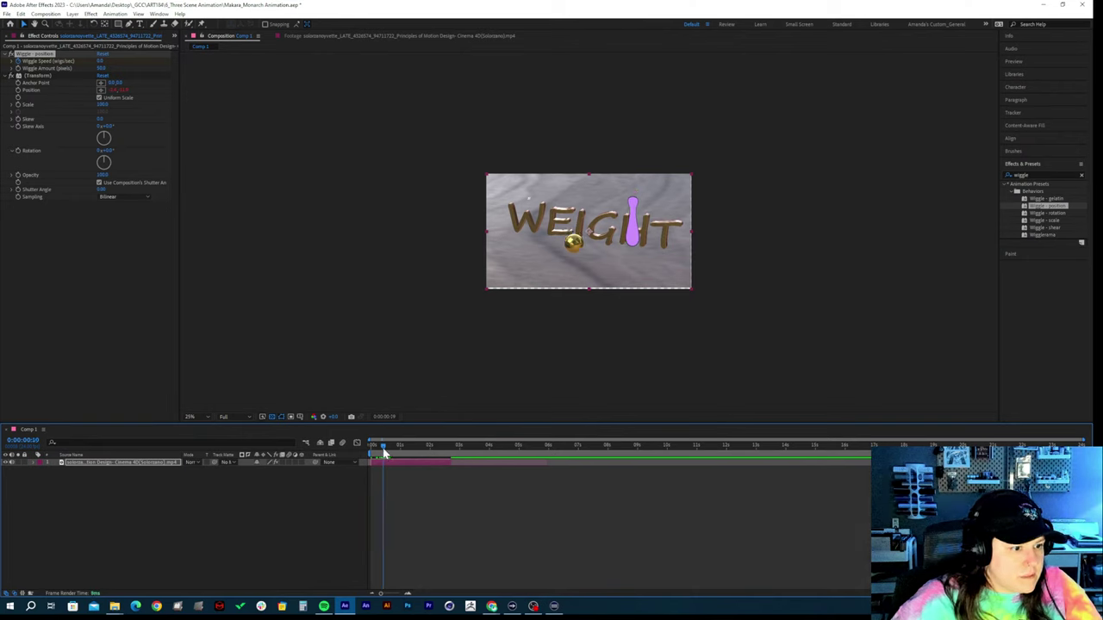
drag(386, 596, 399, 591)
key(semicolon)
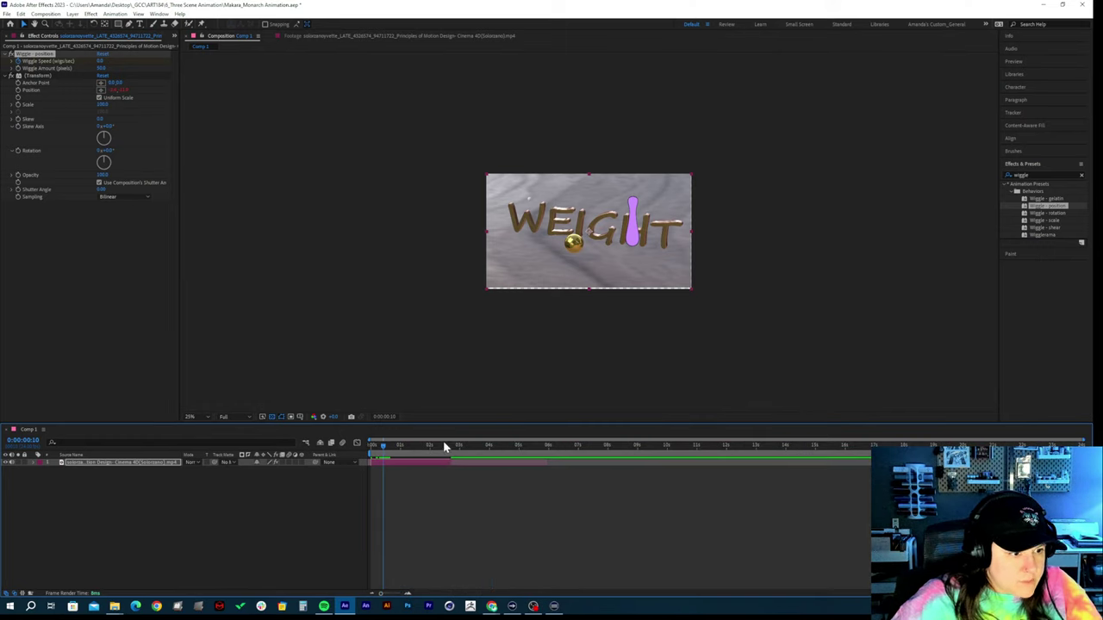
drag(383, 595, 400, 595)
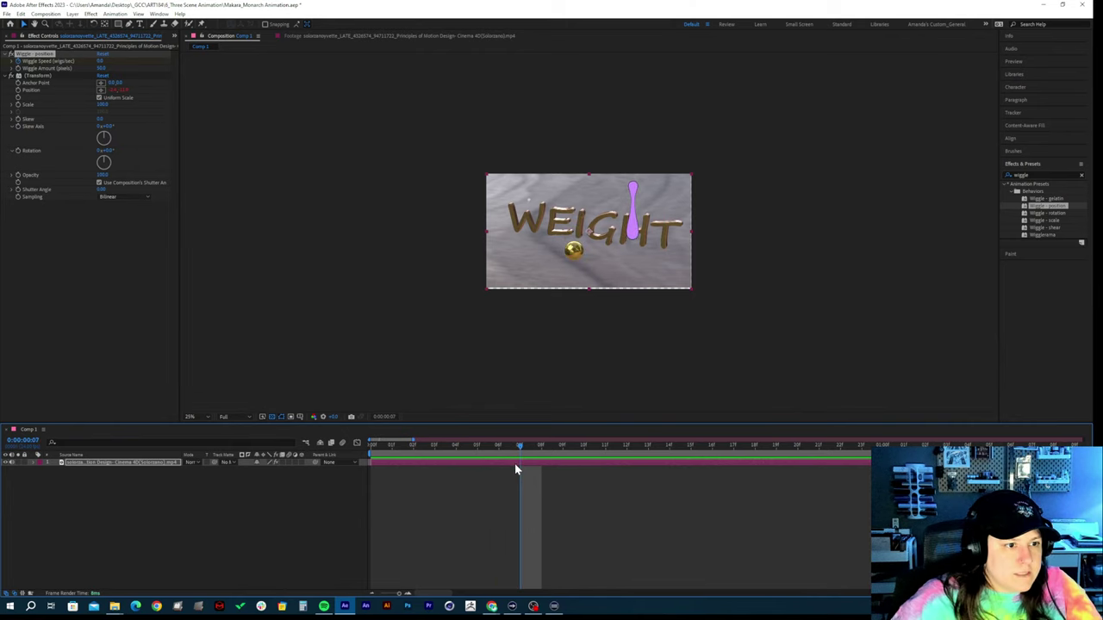
click(87, 463)
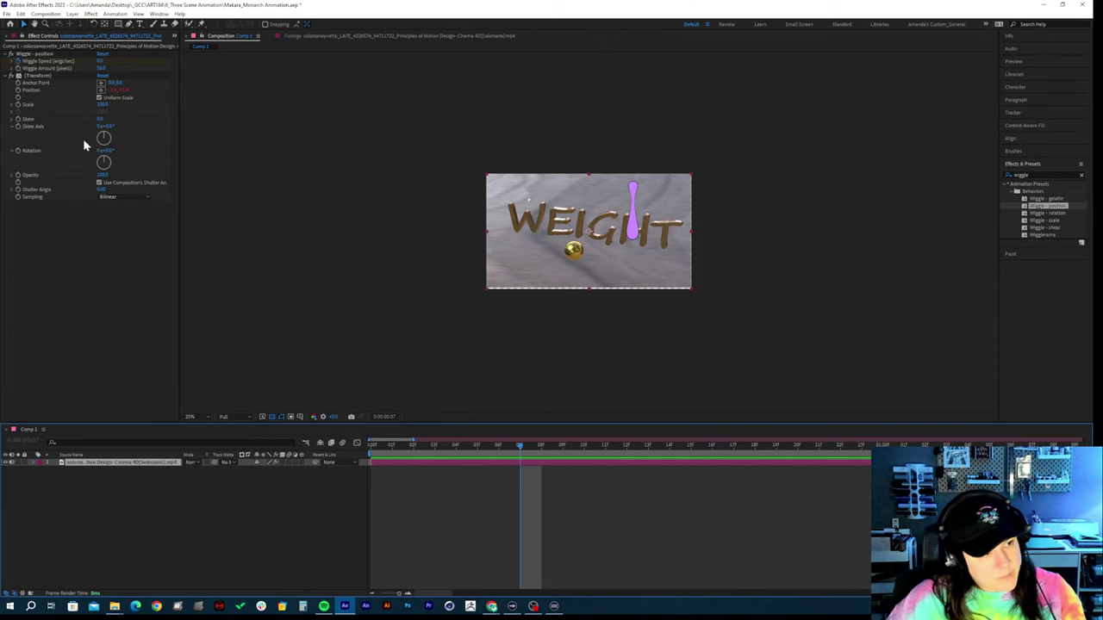
key(u)
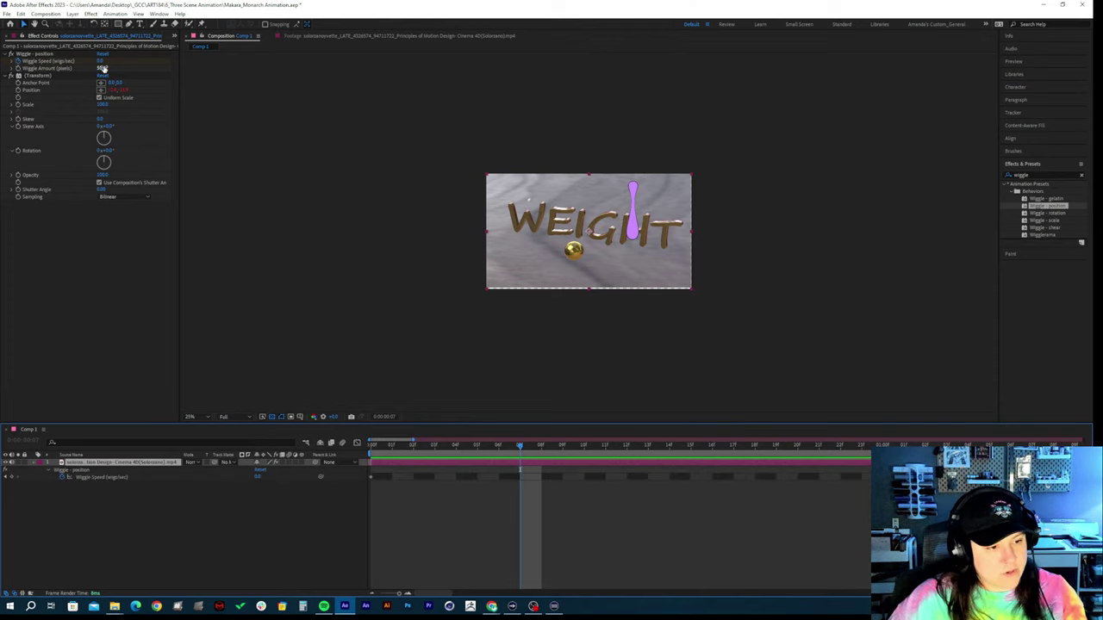
click(372, 479)
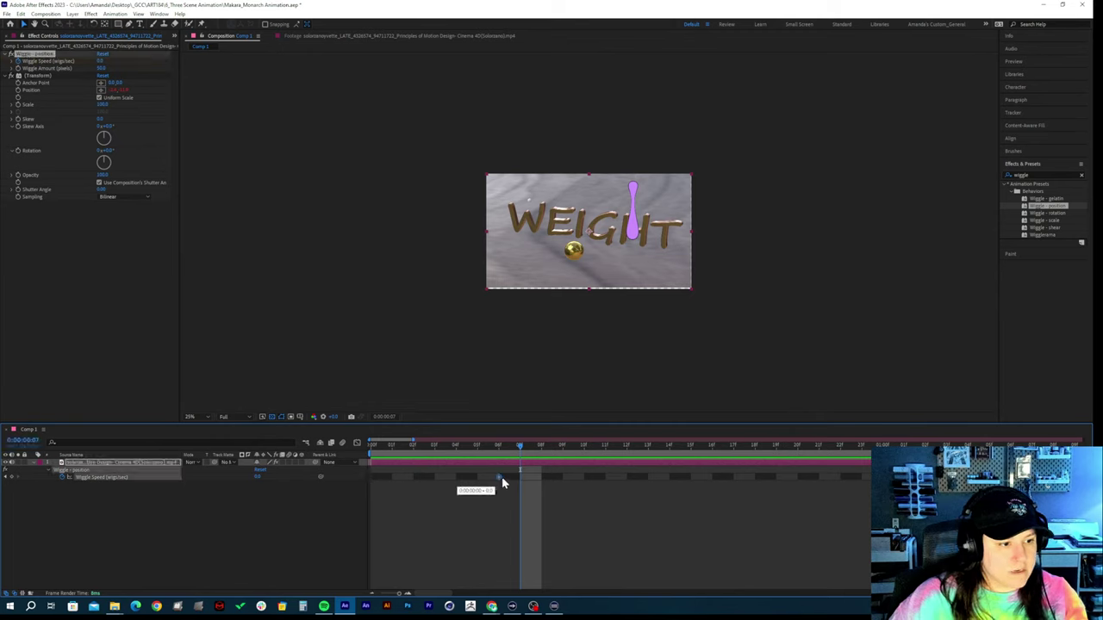
click(500, 478)
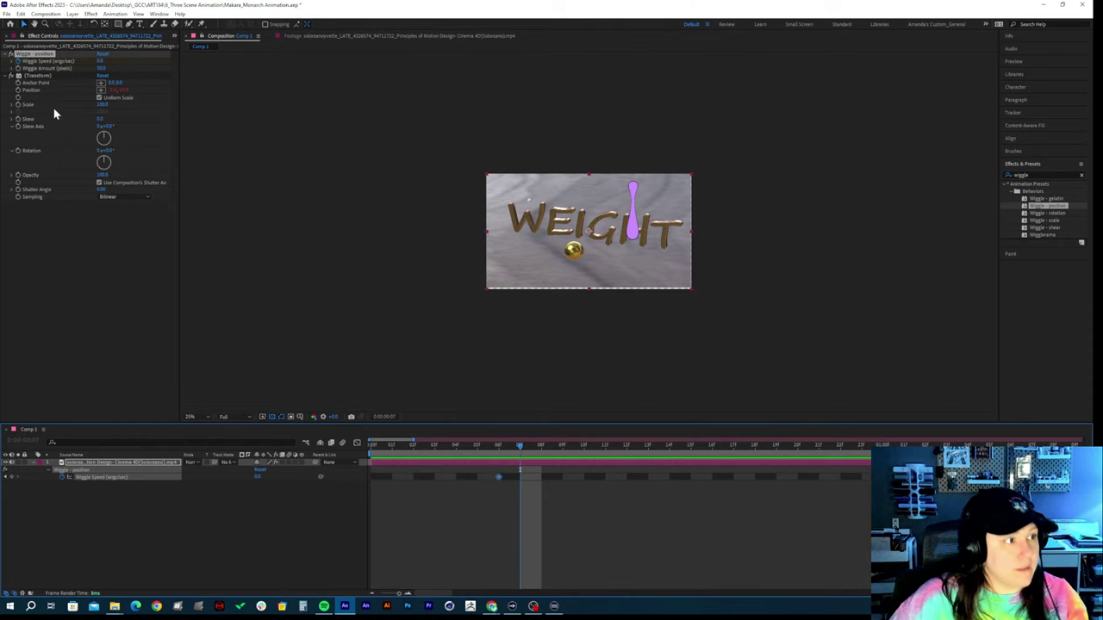
Add a Wiggle Speed keyframe with a value of 1 at 0:00:00:07
click(103, 61)
text(1)
key(Return)
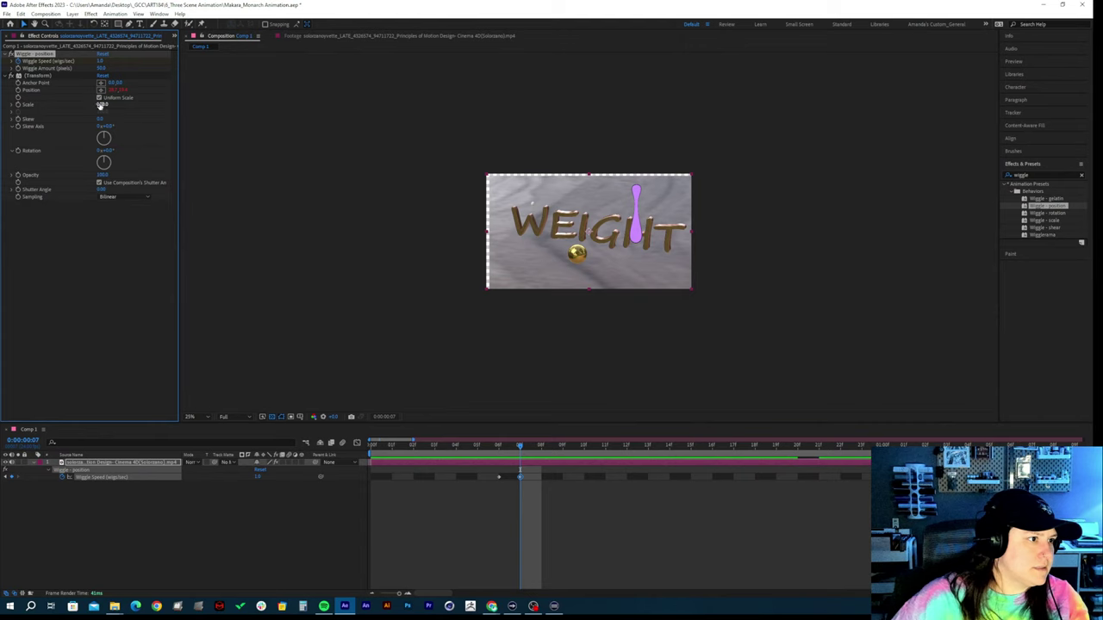
Try changing the Transform effect's Scale to cover the exposed edges, and restore it to 100
drag(101, 104, 33, 113)
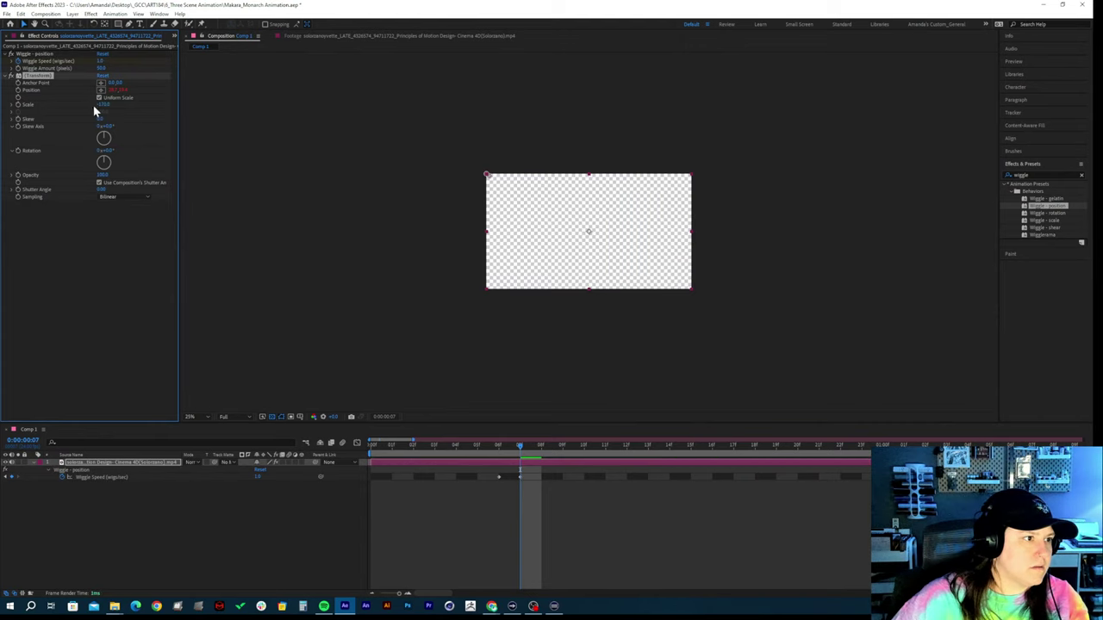
click(104, 104)
text(100)
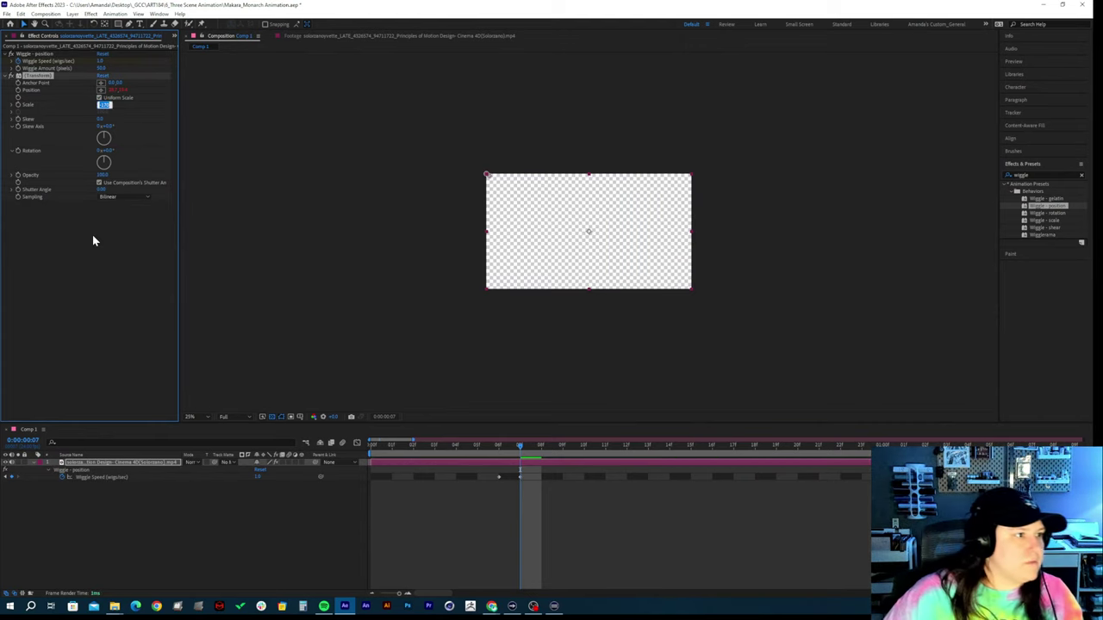
key(Return)
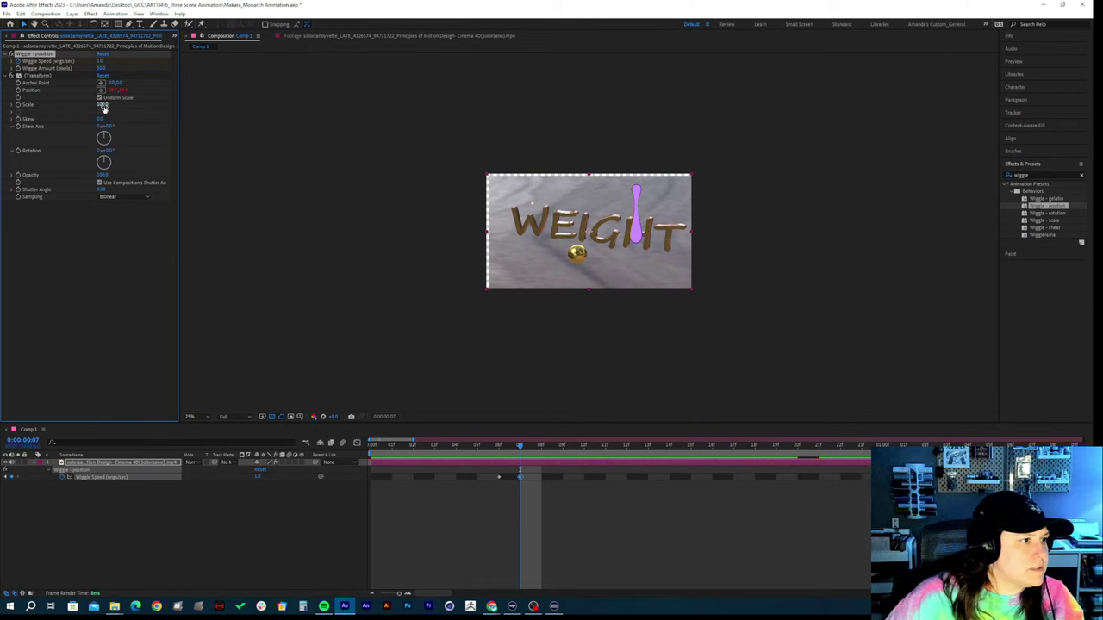
mouse_move(104, 104)
mouse_down()
mouse_move(113, 103)
mouse_move(98, 106)
mouse_up()
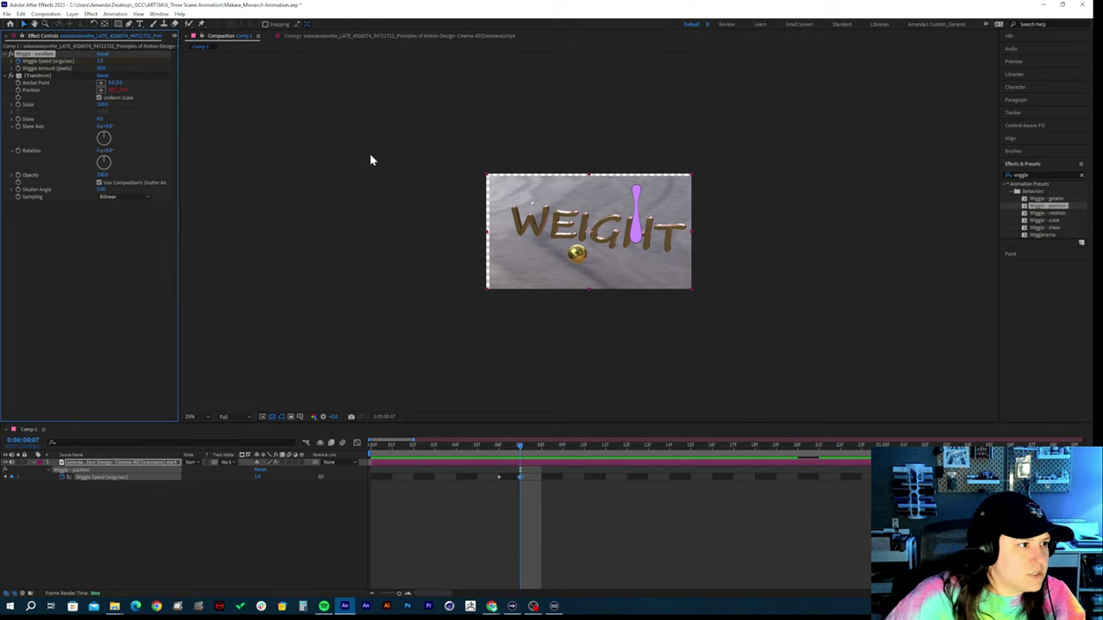
Remove the Wiggle Speed keyframes and set the Transform effect's Anchor Point to 960, 540
click(38, 79)
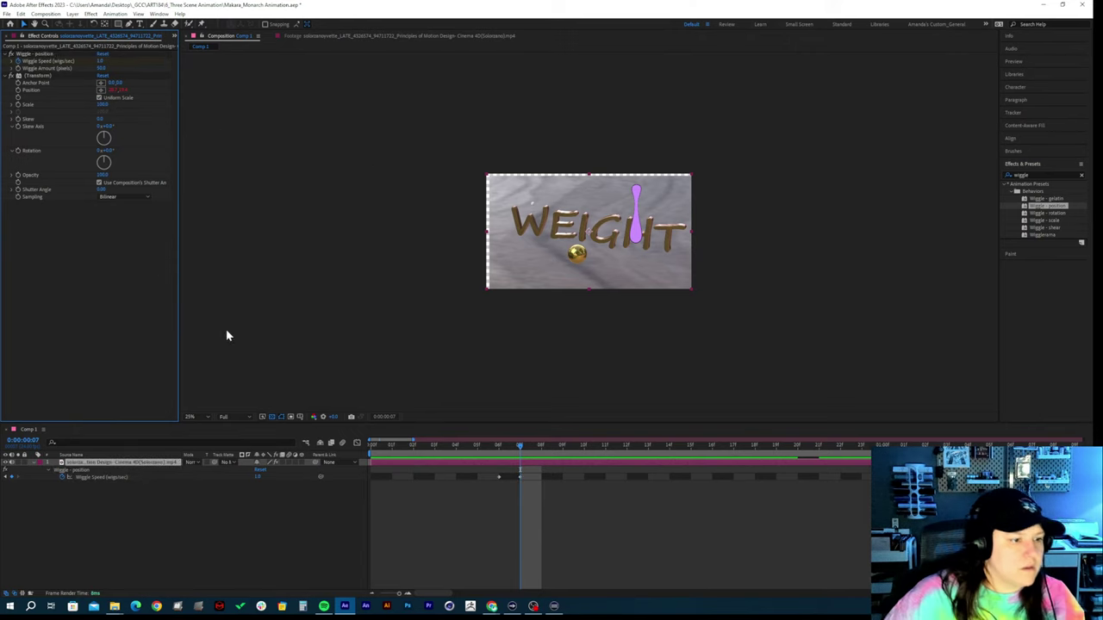
drag(547, 501, 448, 470)
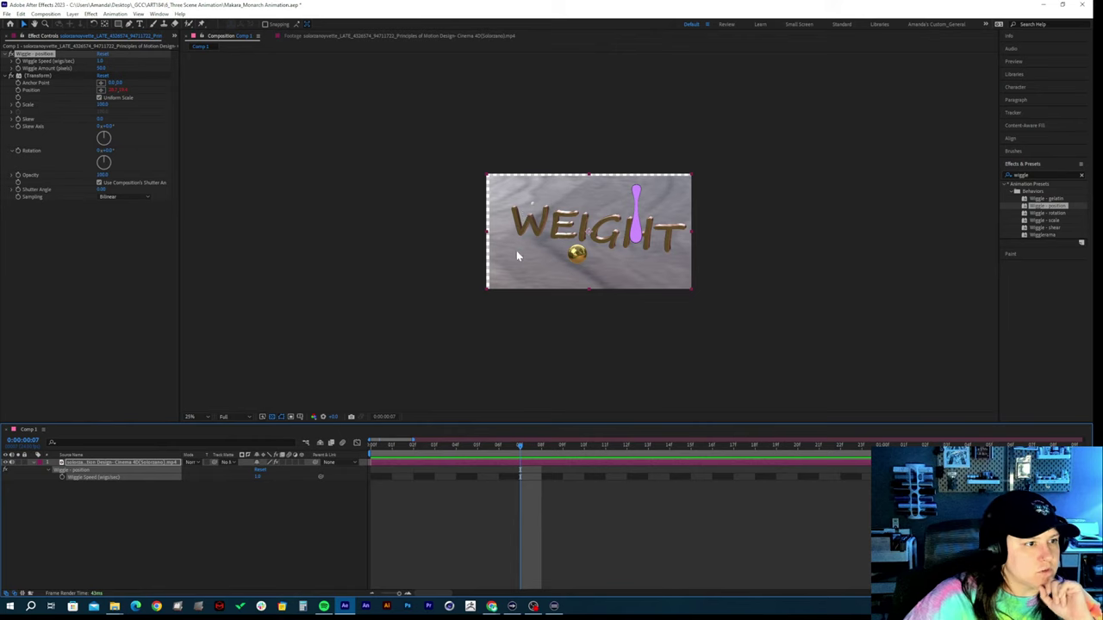
click(36, 86)
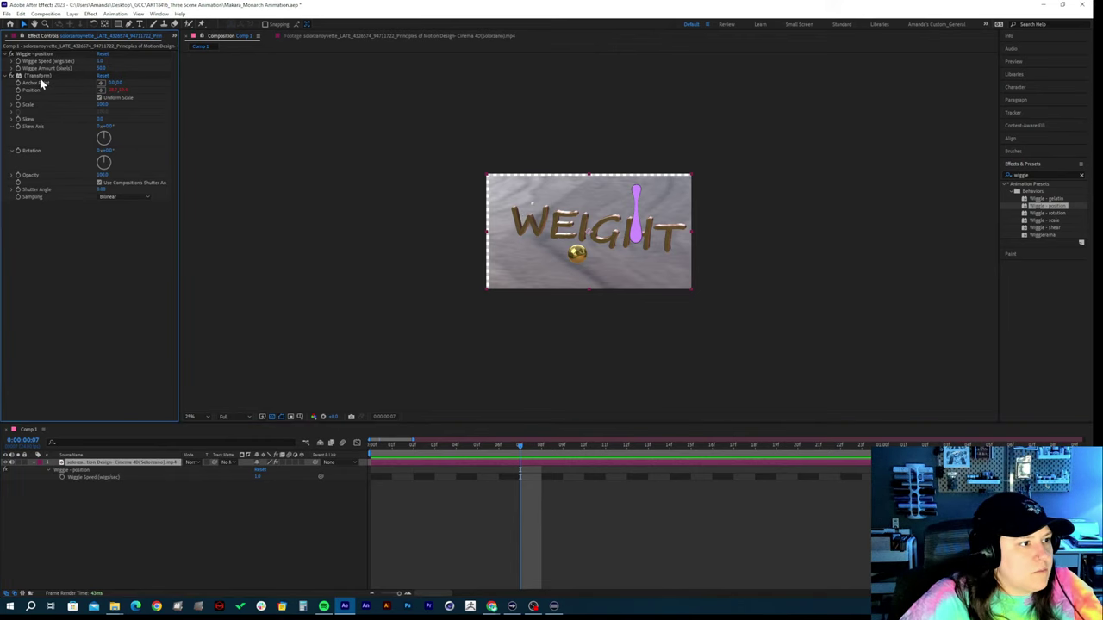
click(41, 77)
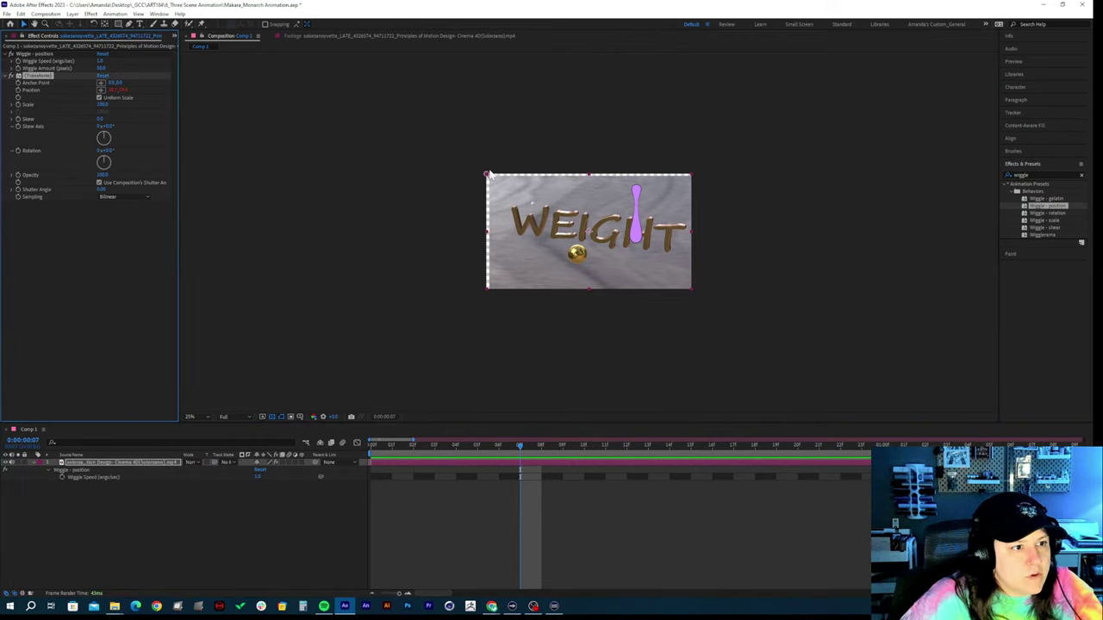
click(114, 83)
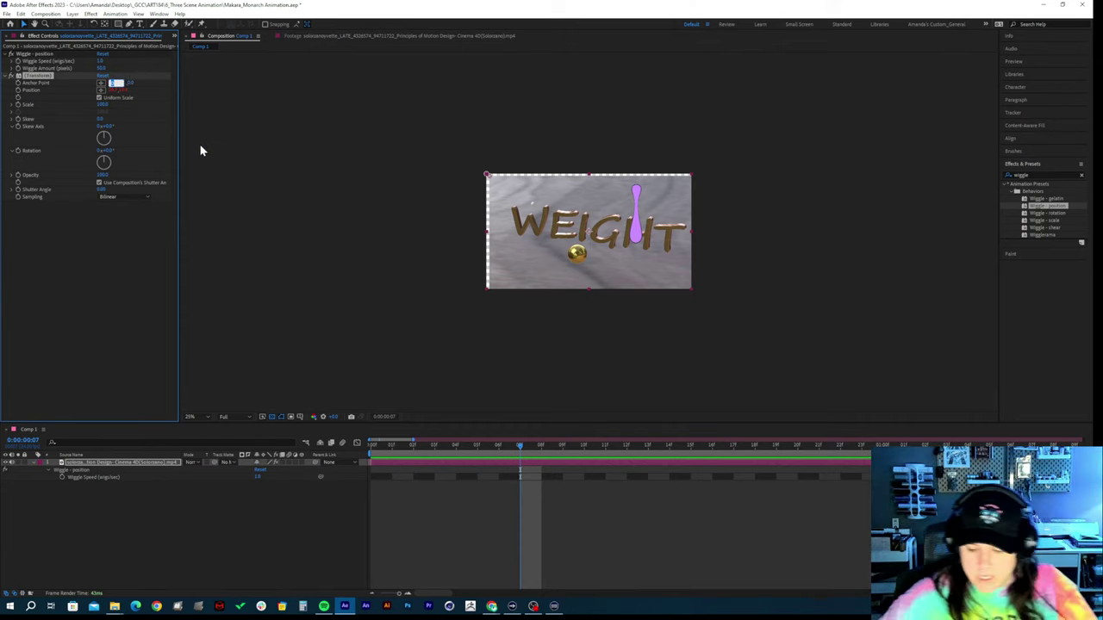
key(Tab)
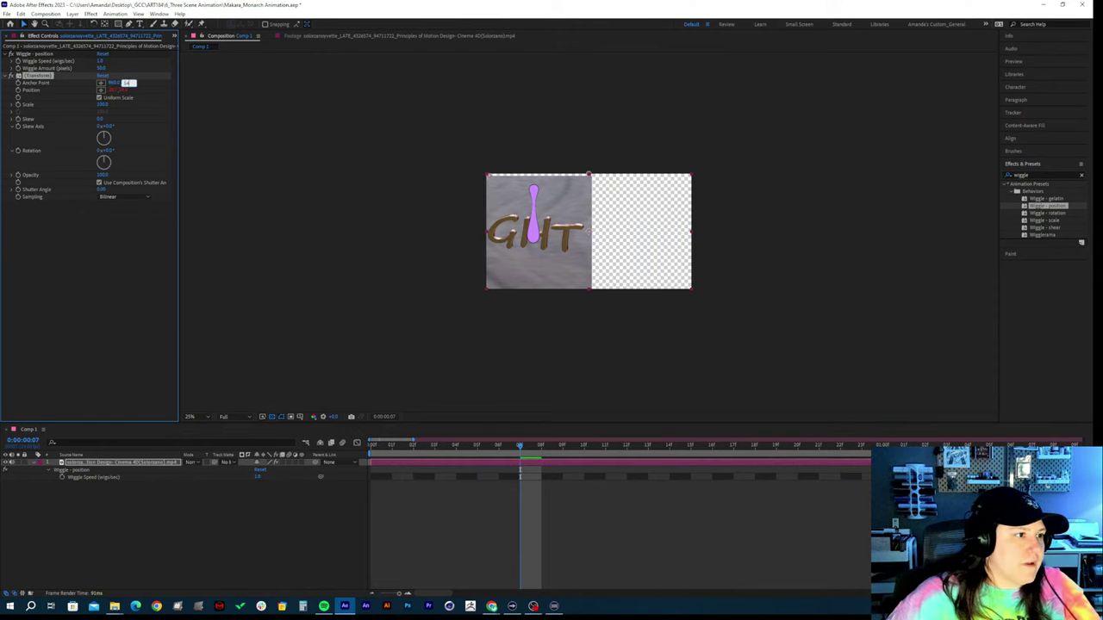
key(Return)
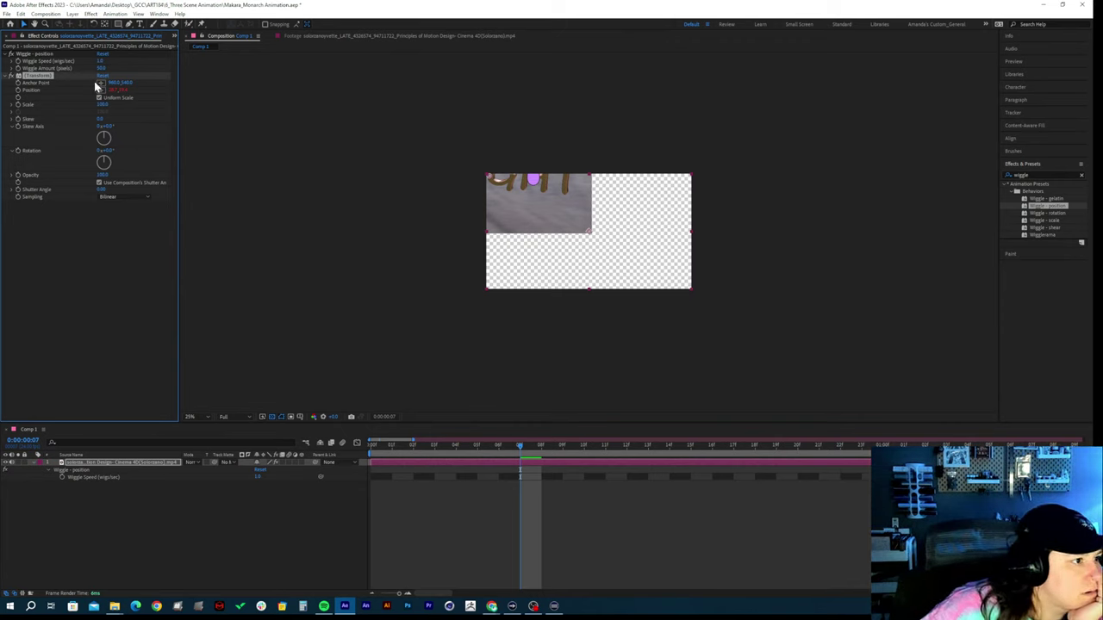
Try a much larger Wiggle Amount, and delete the Wiggle - position and Transform effects from the WEIGHT clip
drag(101, 68, 785, 181)
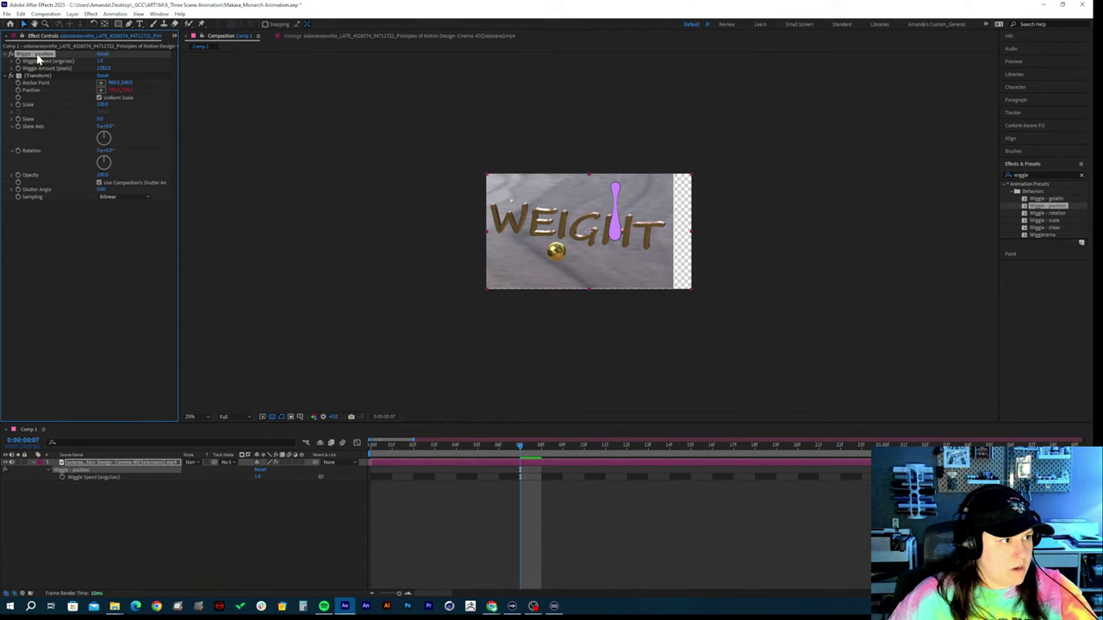
key(Delete)
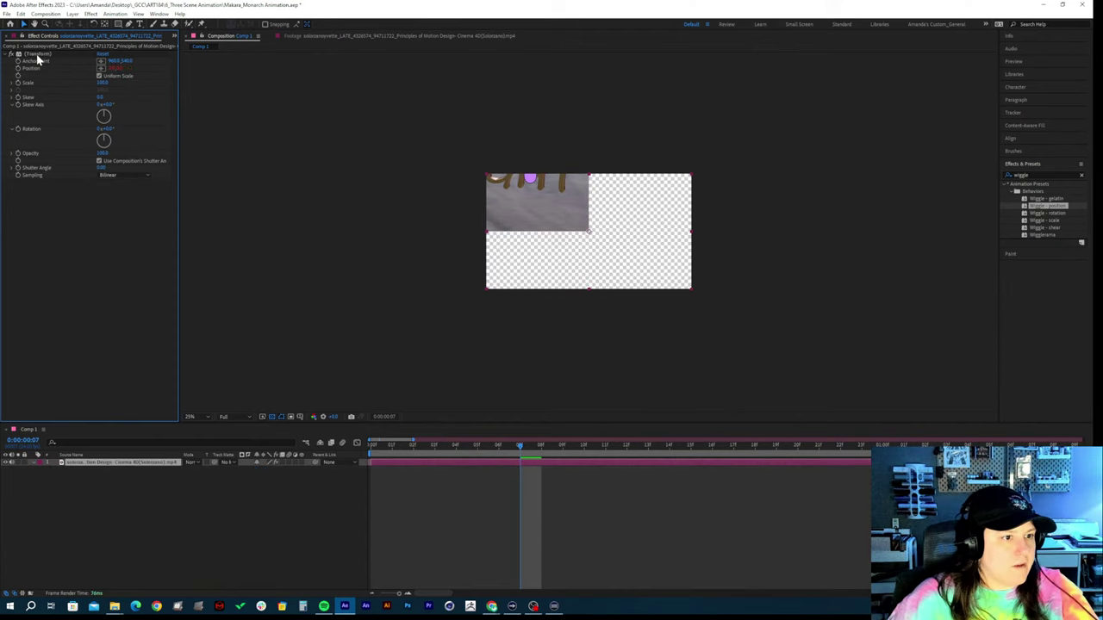
key(Delete)
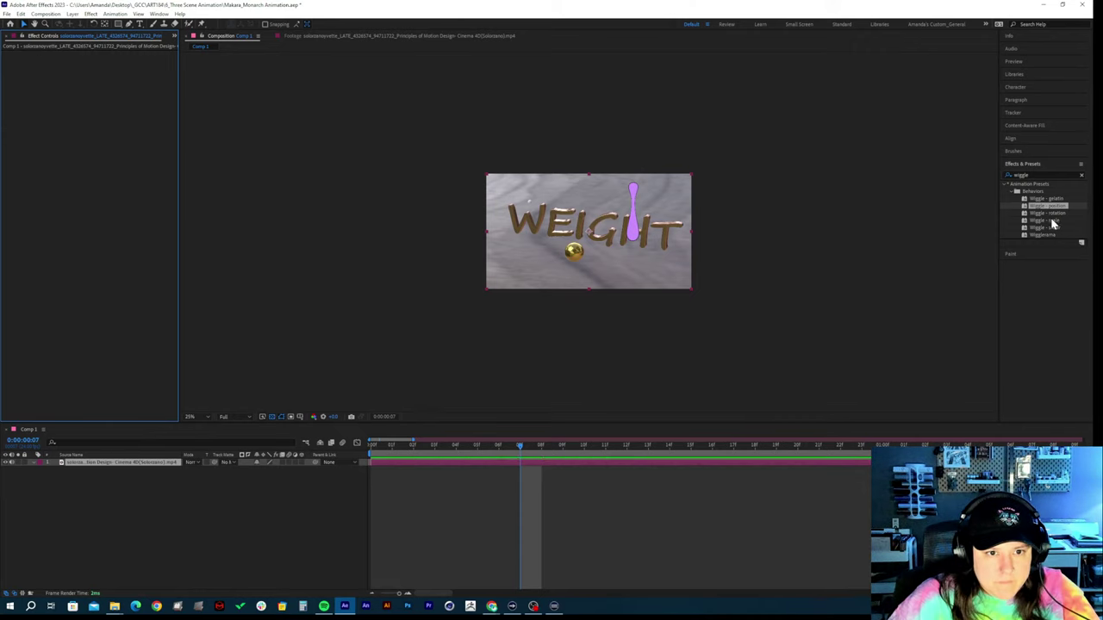
Expand the Behaviors presets and apply a fresh Wiggle - position to the WEIGHT clip
click(1012, 197)
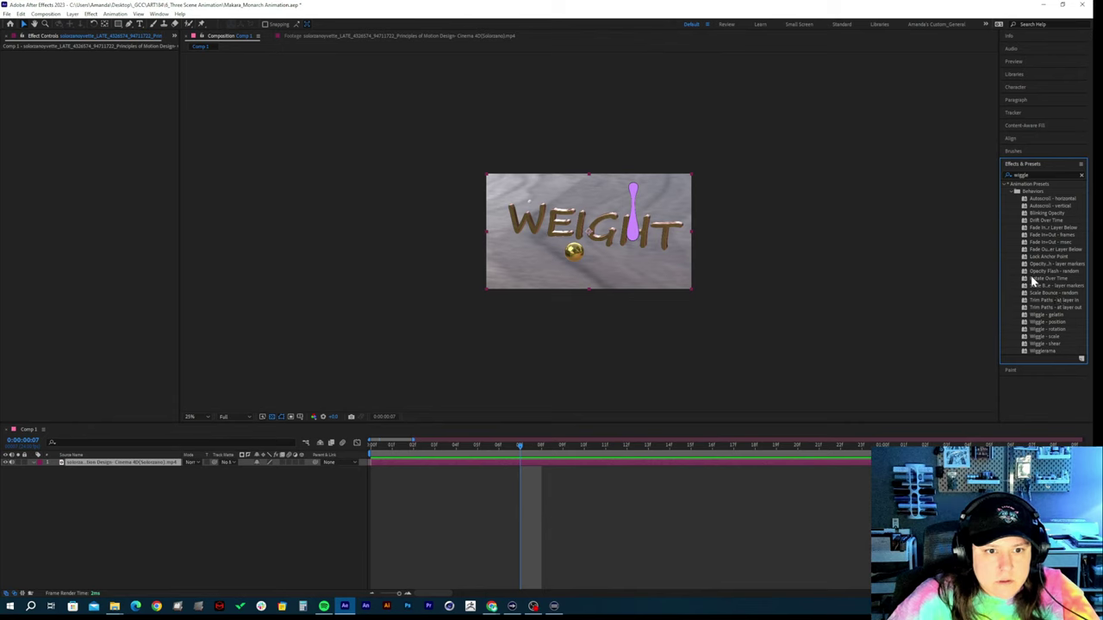
click(1054, 324)
drag(861, 332, 127, 465)
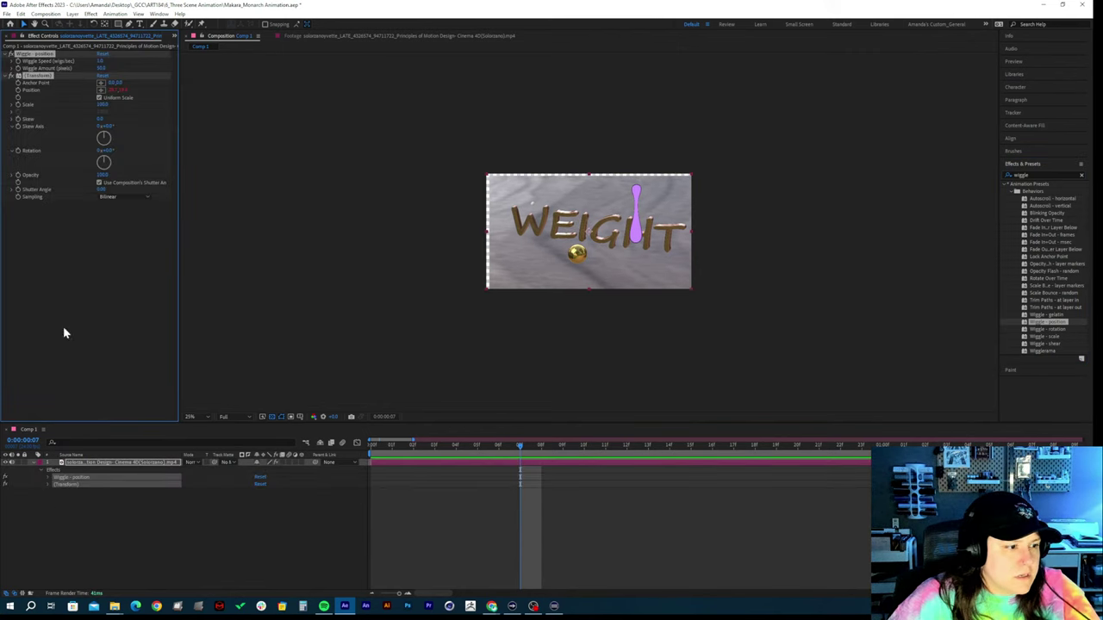
Reveal the WEIGHT clip's own Scale property in the timeline
click(85, 470)
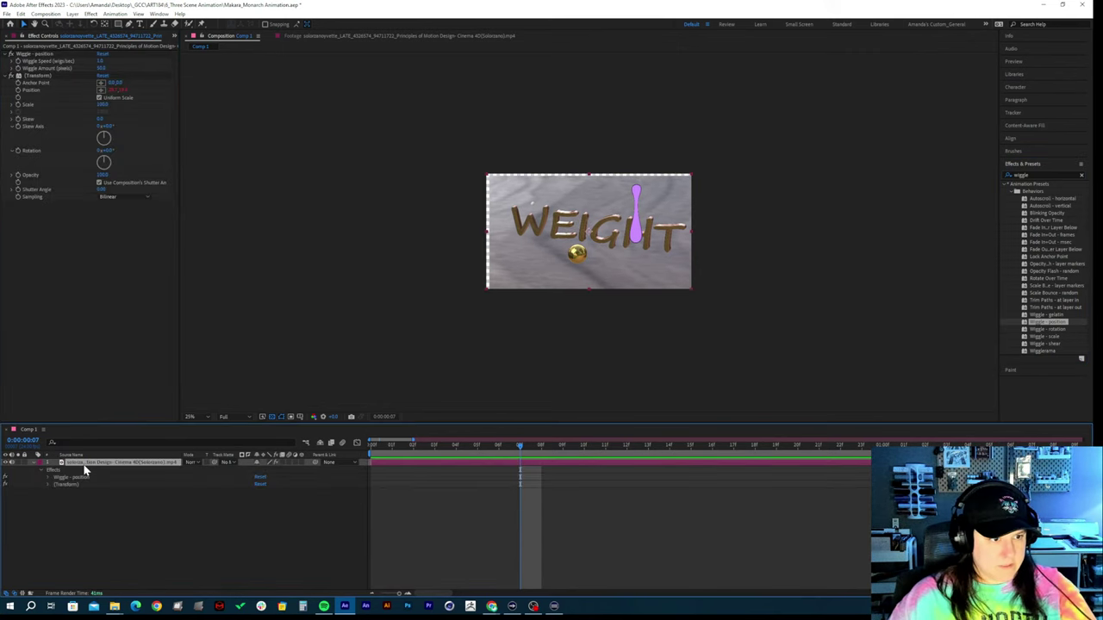
key(s)
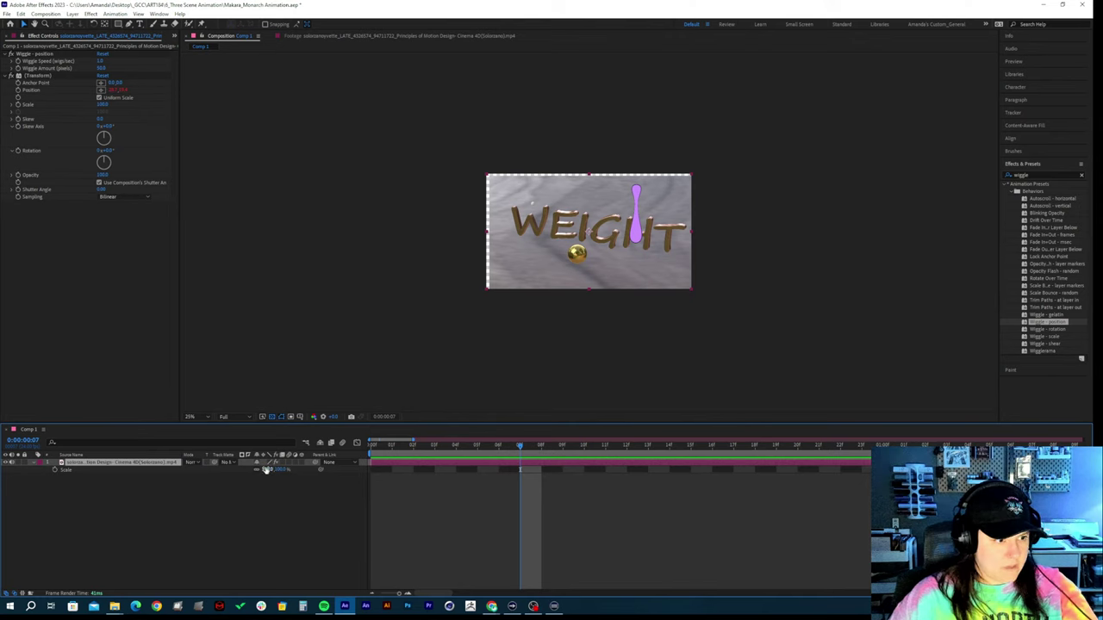
Set the video layer's scale to 105% so it overfills the composition frame
key(Return)
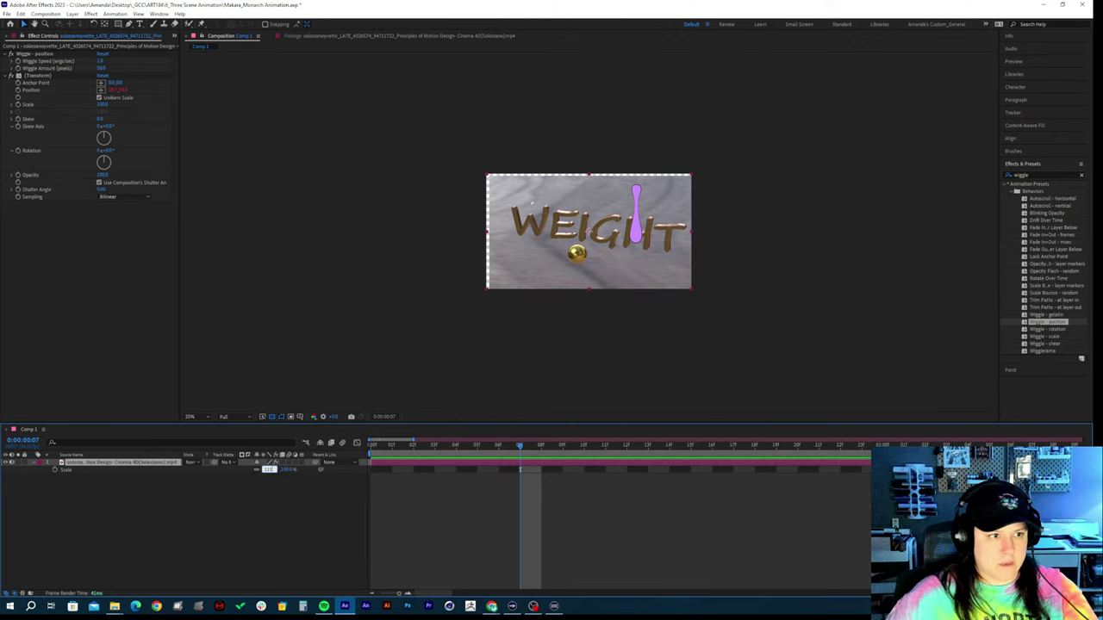
key(Return)
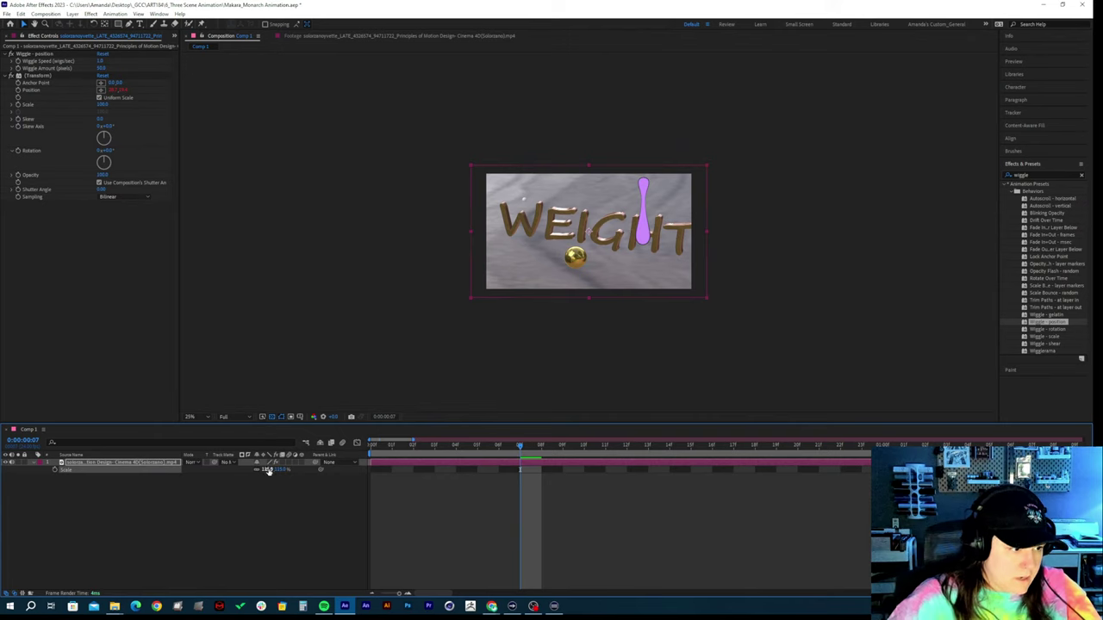
text(105)
key(Return)
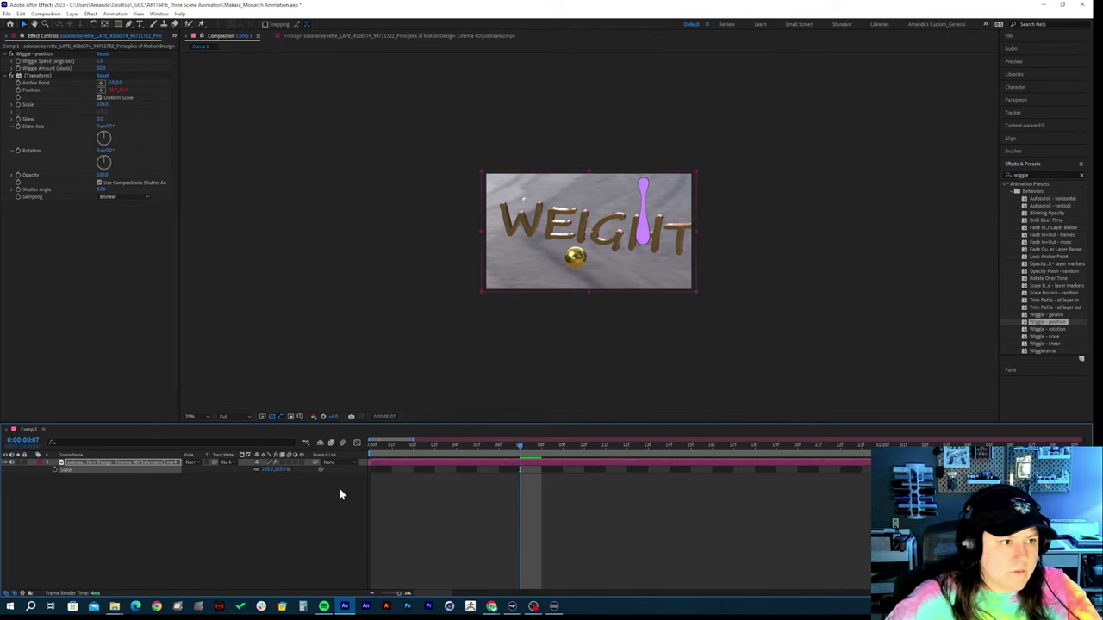
Keyframe the position wiggle's speed at frame 7, and set the speed to 0 at frame 6
click(26, 68)
click(21, 55)
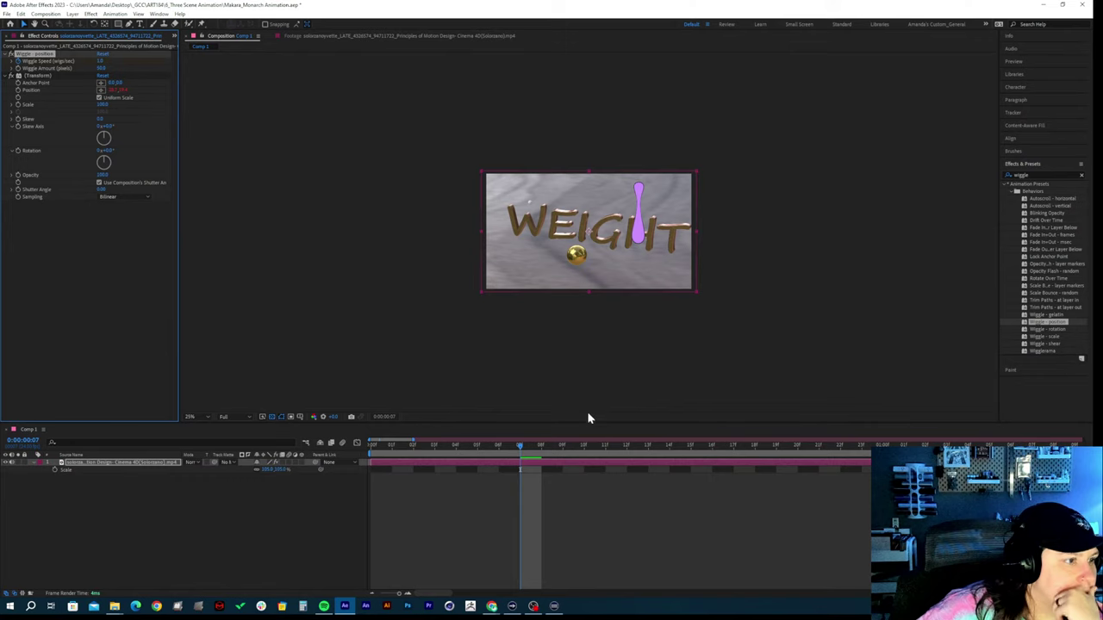
click(499, 447)
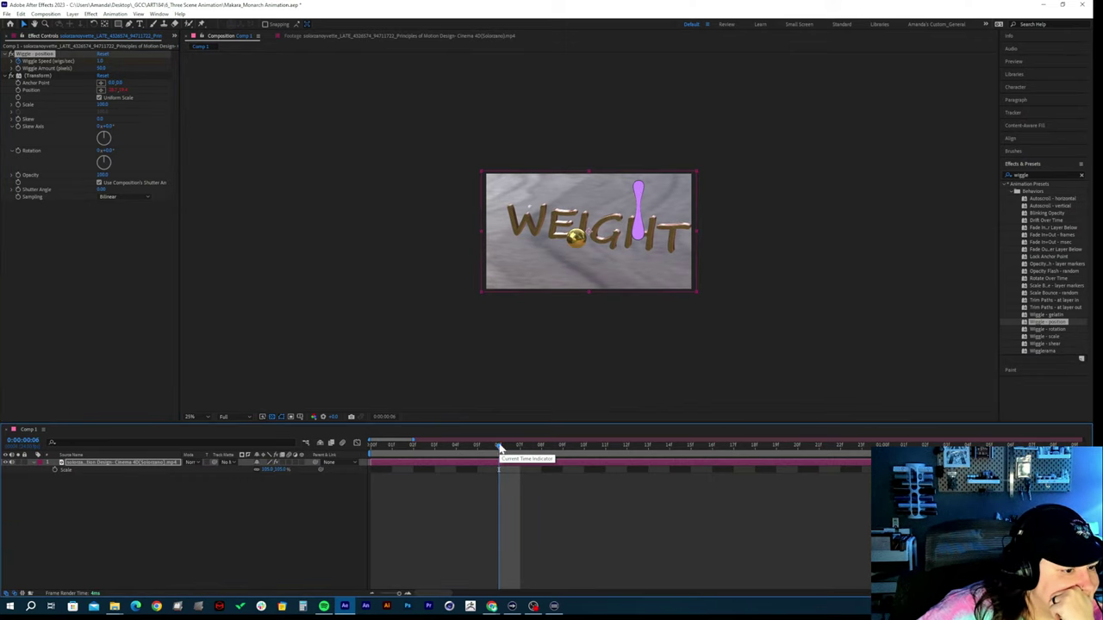
click(103, 62)
key(Return)
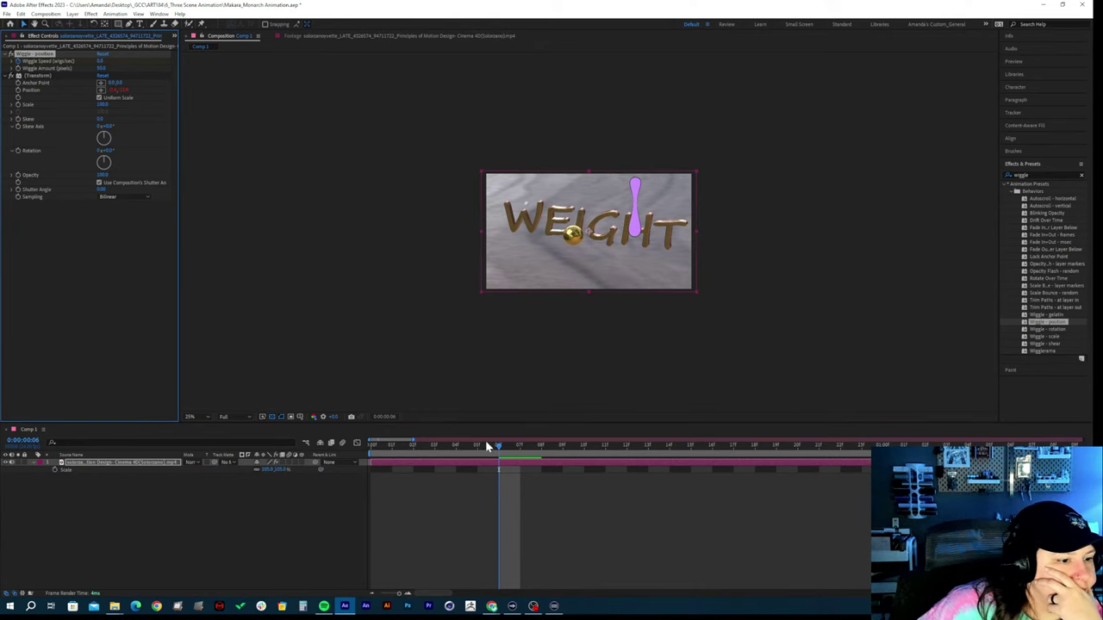
Set the wiggle amount to 50 pixels and keyframe a wiggle speed of 1 at frame 10, revealing the layer's keyframes
drag(487, 446, 585, 471)
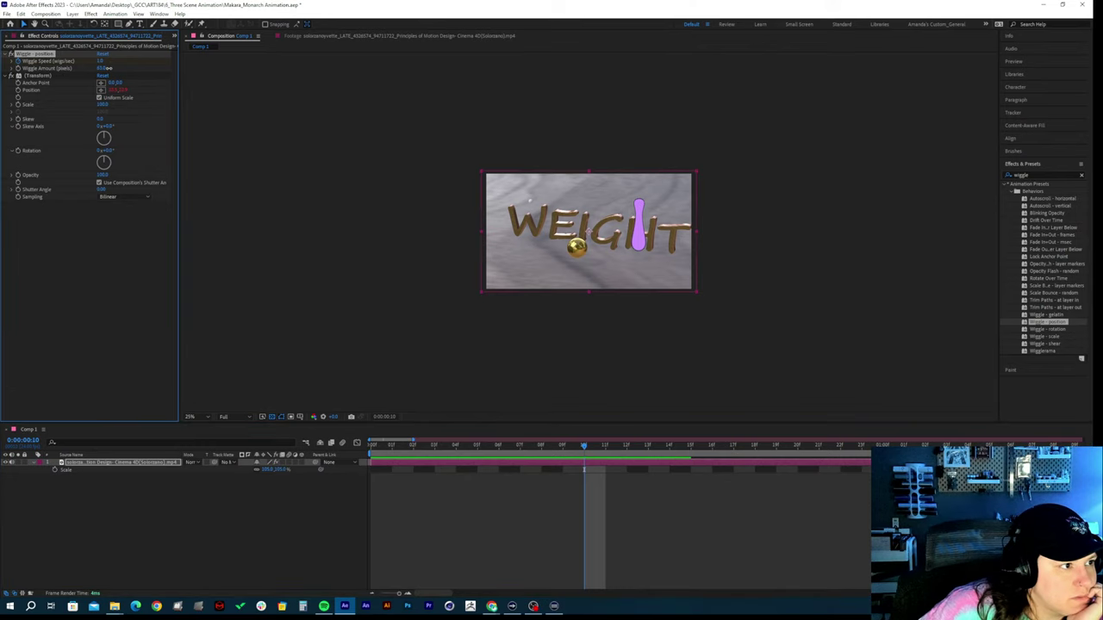
drag(104, 69, 102, 69)
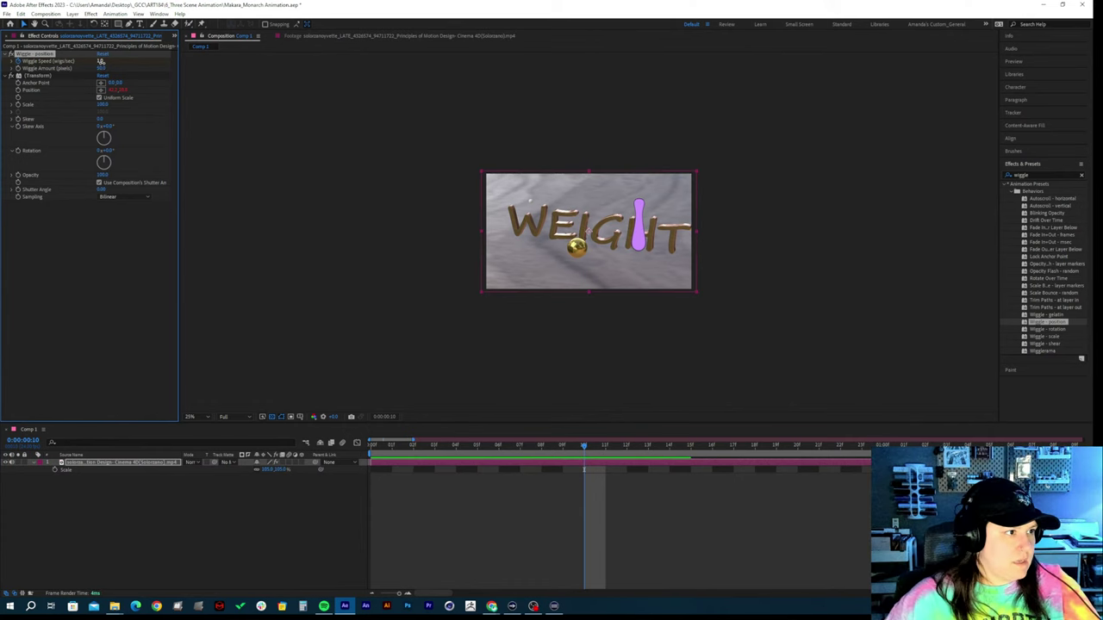
click(103, 61)
text(1)
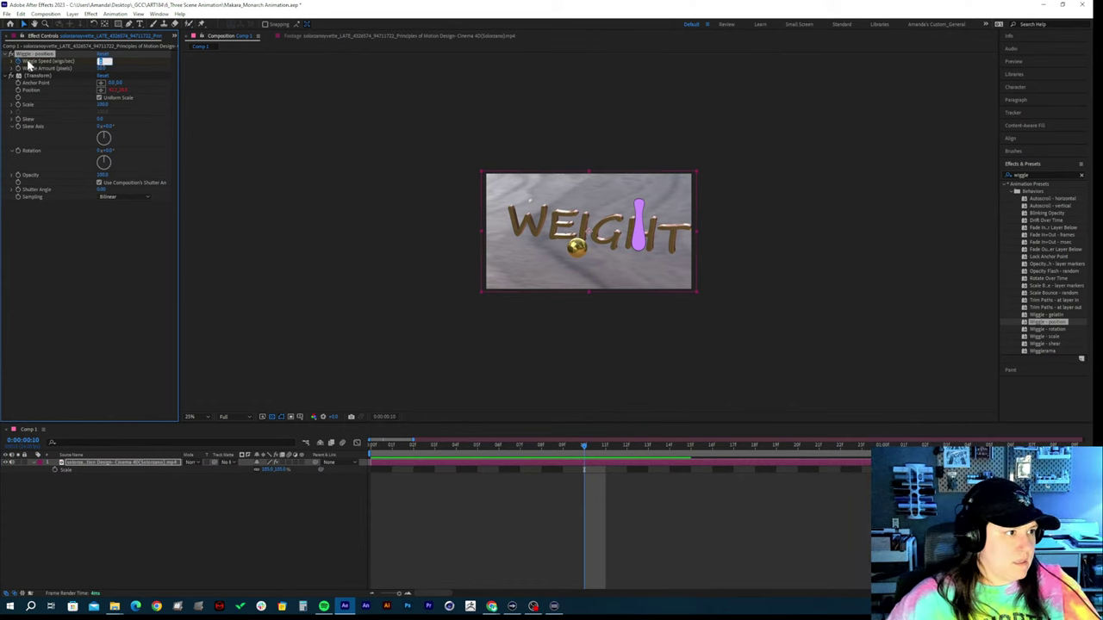
key(Return)
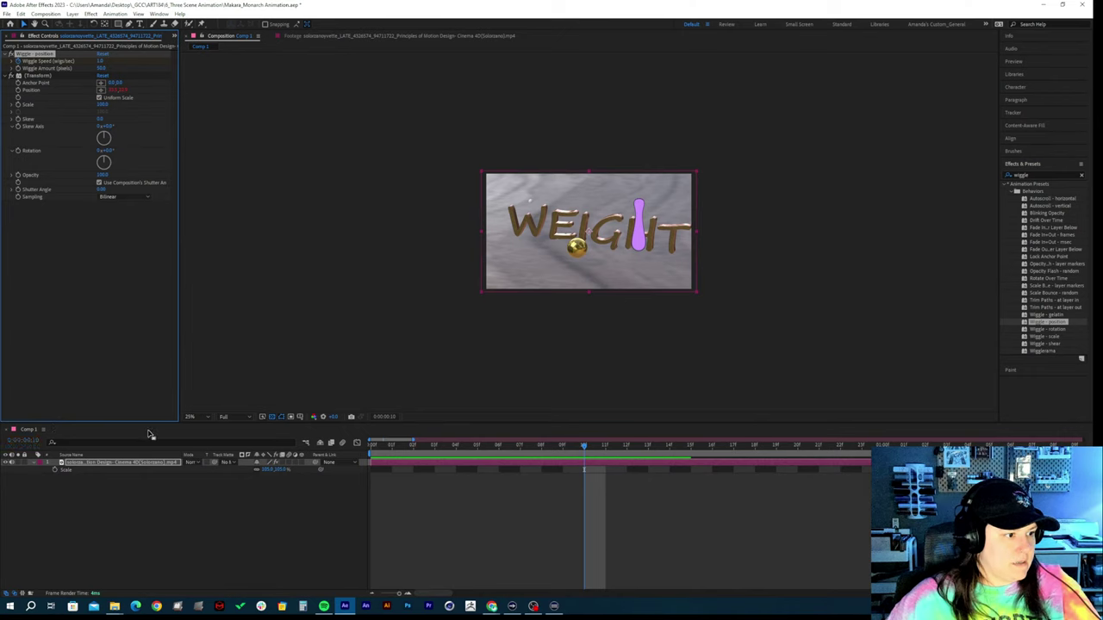
click(143, 463)
key(u)
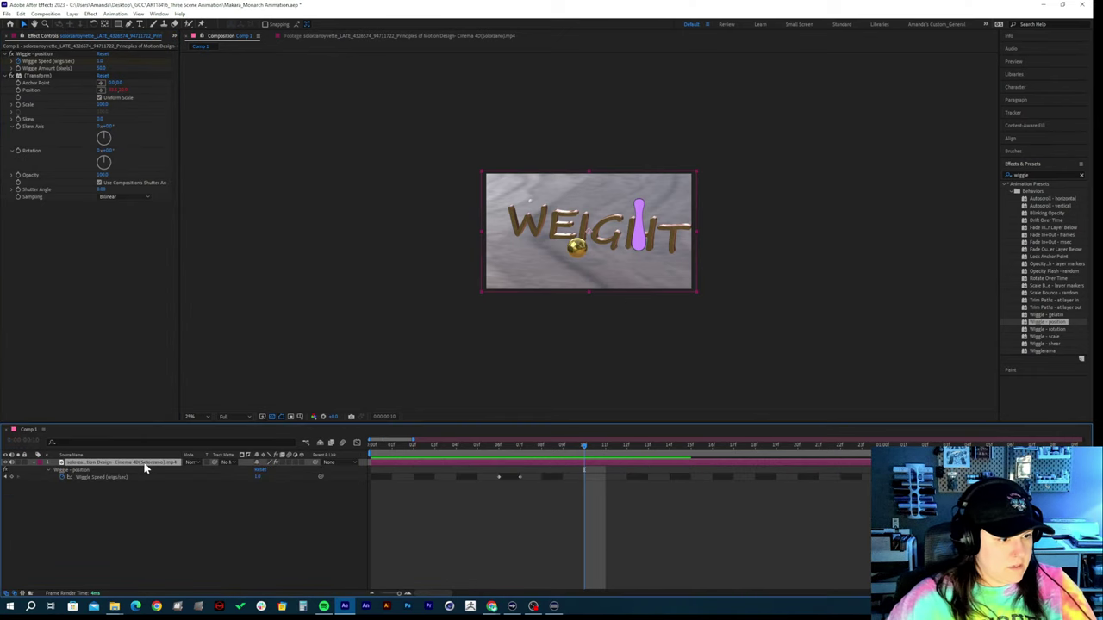
click(12, 479)
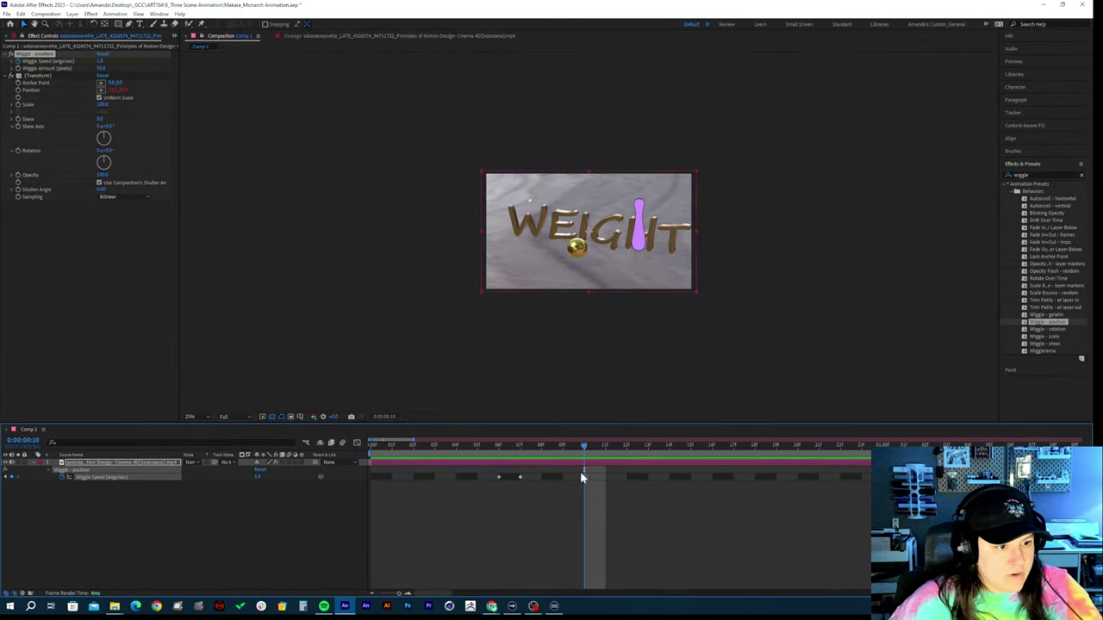
Copy the zero-speed wiggle keyframe from frame 6 to frame 11 and preview the shake
click(499, 477)
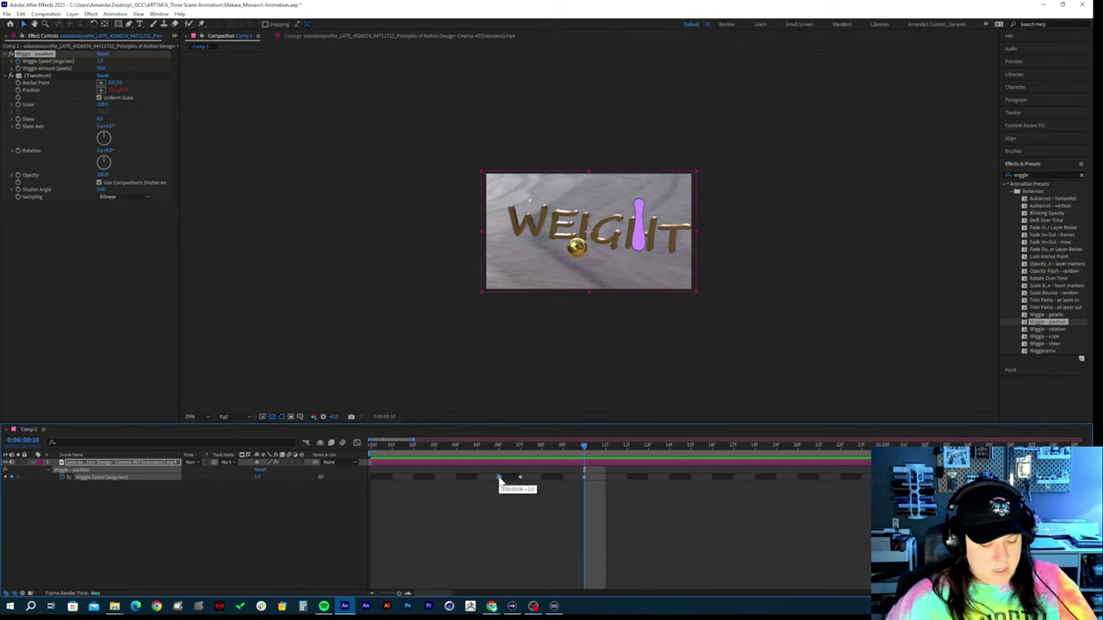
mouse_move(604, 446)
mouse_down()
mouse_move(629, 448)
mouse_move(475, 453)
mouse_move(641, 457)
mouse_move(586, 455)
mouse_move(603, 458)
mouse_up()
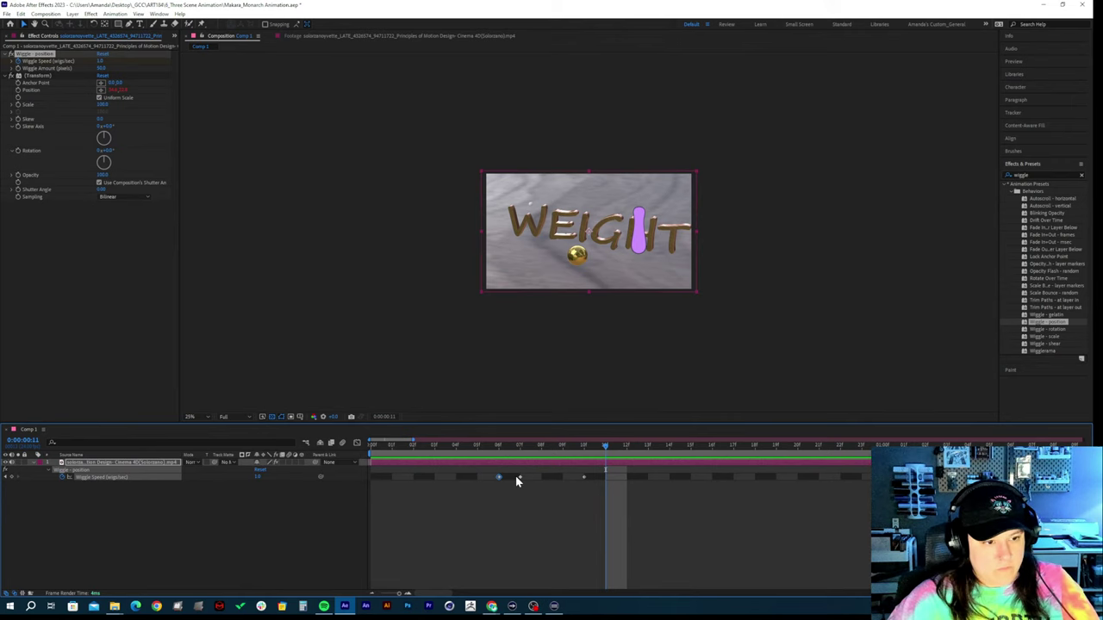
drag(531, 450, 563, 452)
key(space)
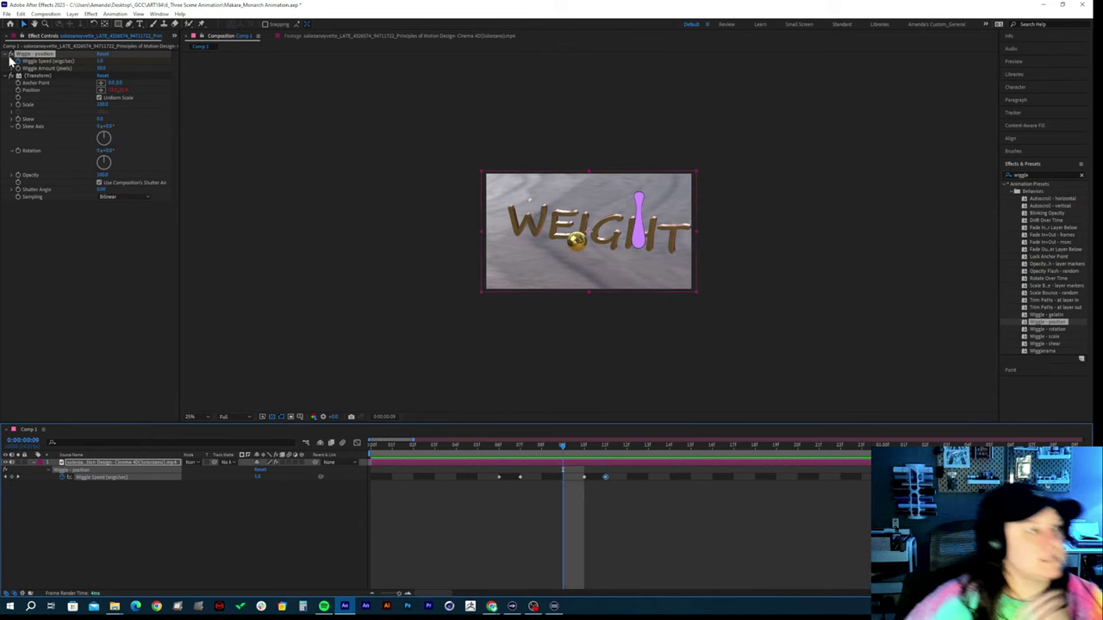
Delete the Wiggle - position and Transform effects from the video layer
click(25, 55)
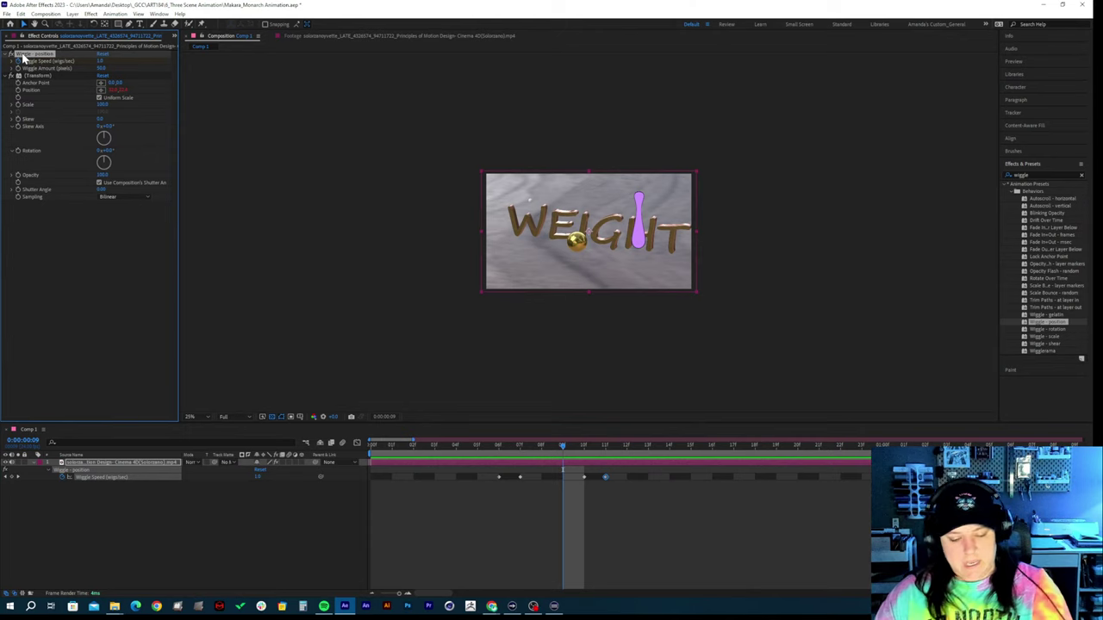
key(Delete)
click(31, 57)
key(Delete)
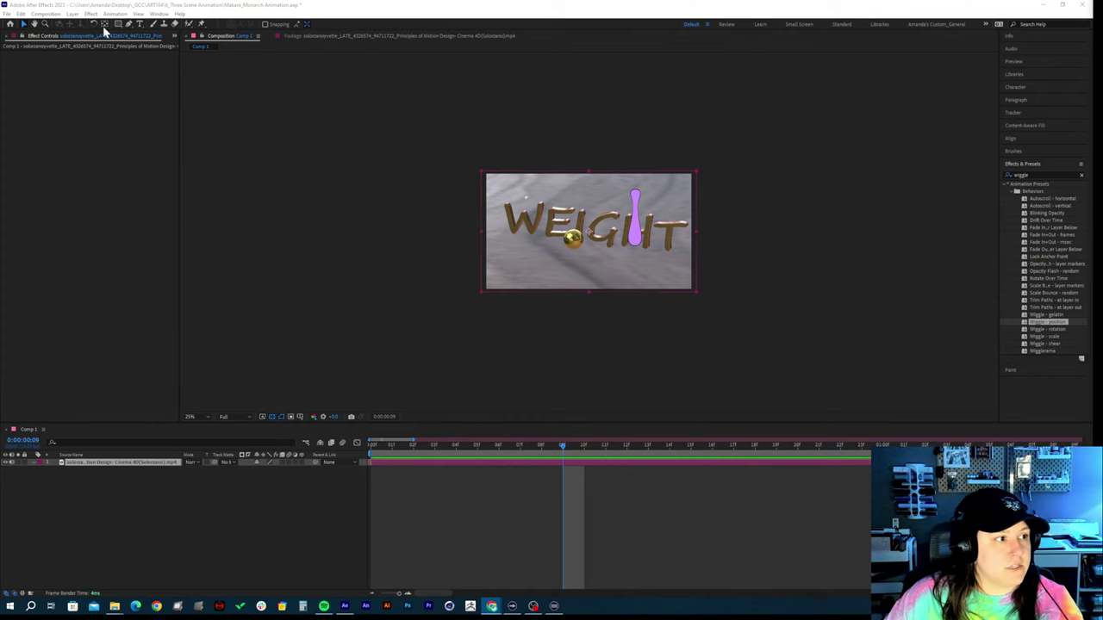
Extend the clip's out point to the end in the Footage viewer and move to the Squash scene at 0:00:06:19
click(326, 35)
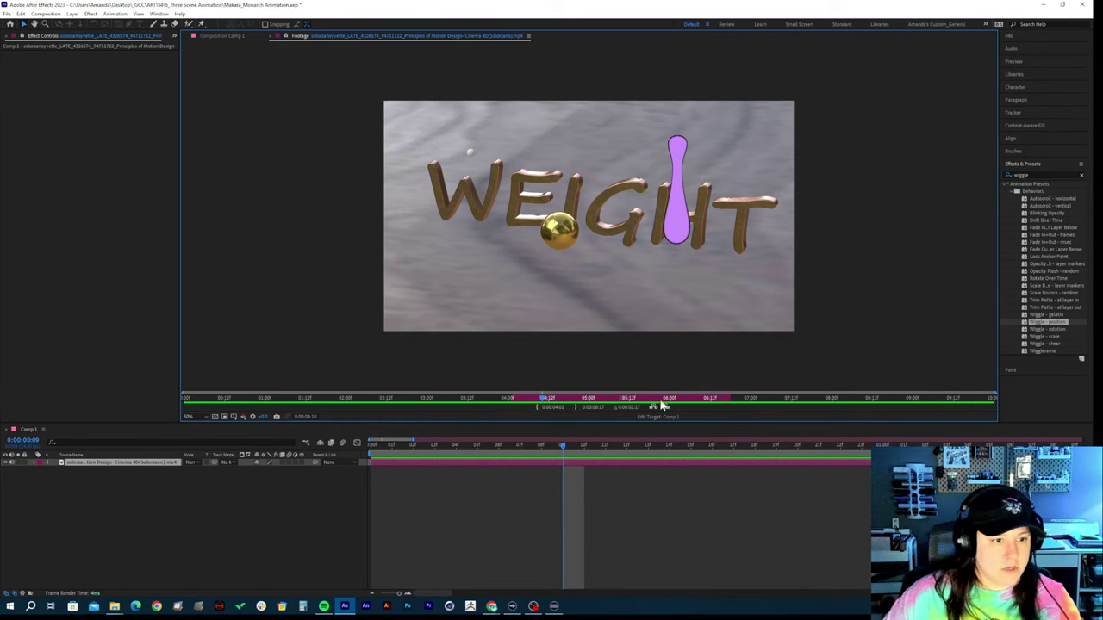
drag(660, 401, 731, 398)
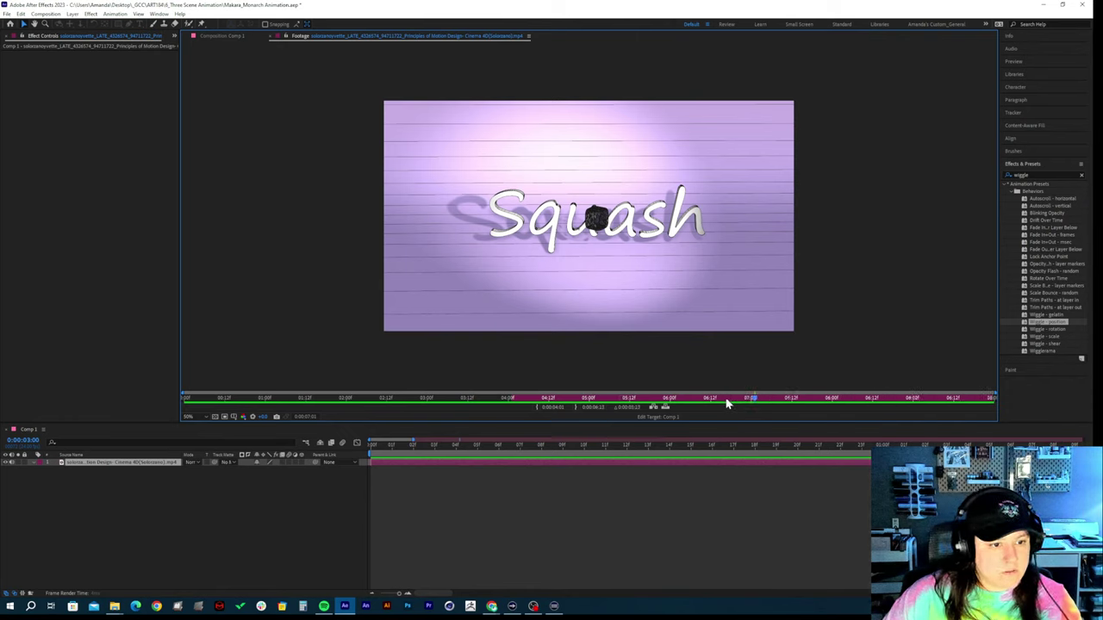
mouse_move(729, 400)
mouse_down()
mouse_move(718, 401)
mouse_move(736, 402)
mouse_up()
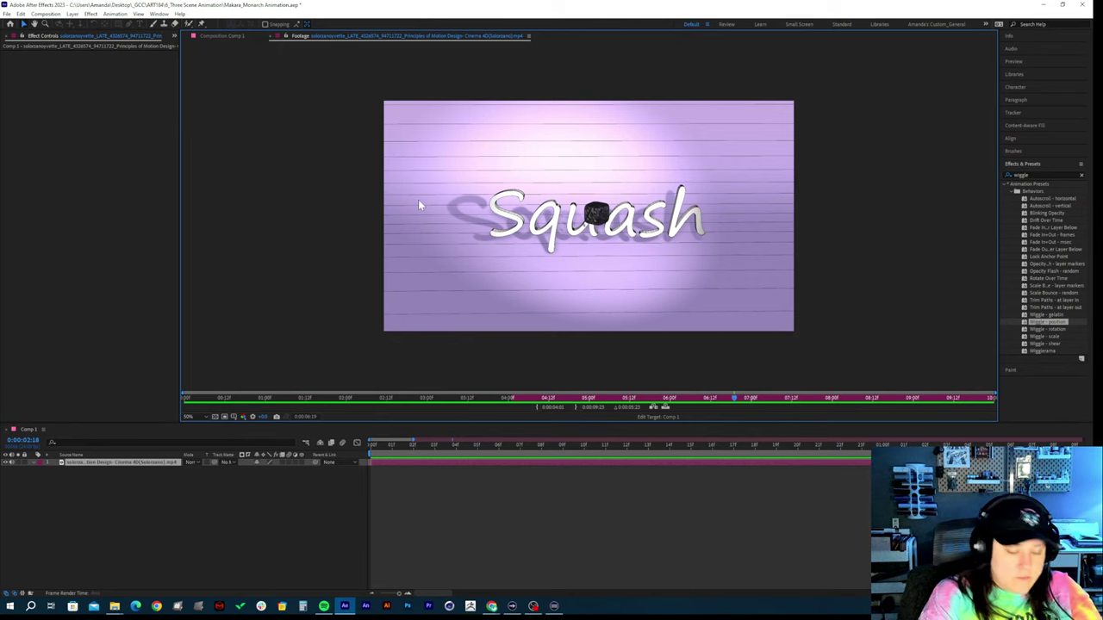
key(ctrl+2)
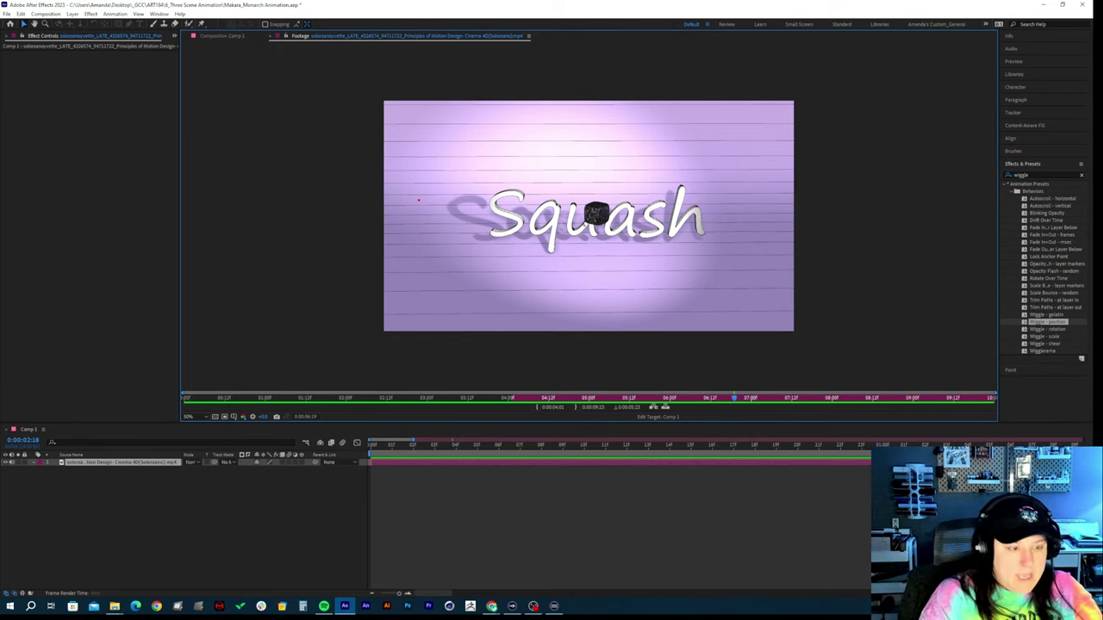
text(tN)
text(A)
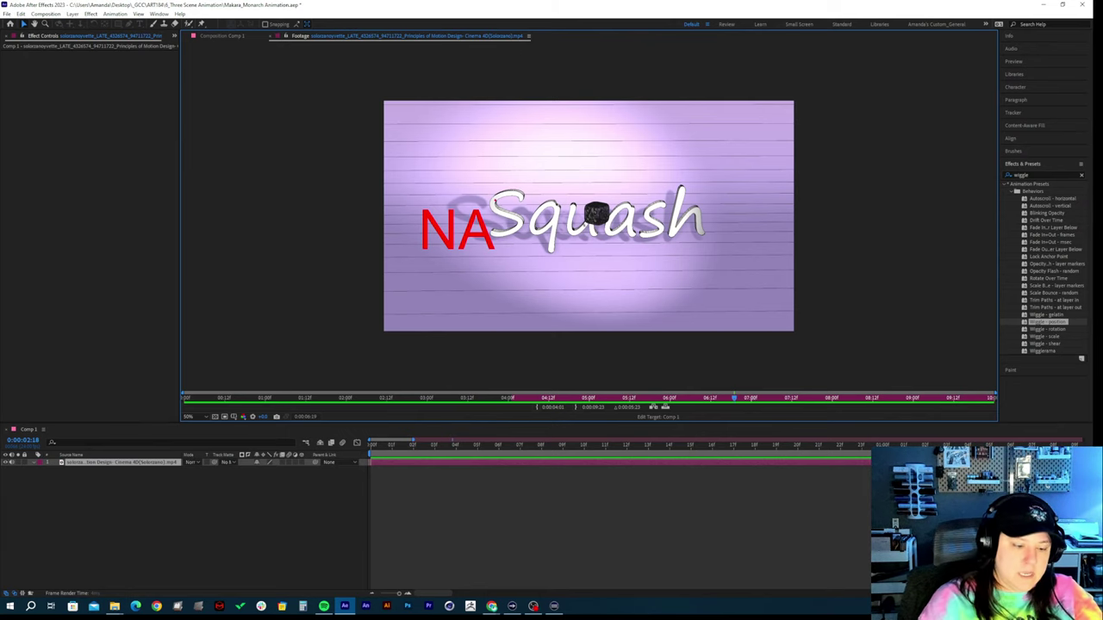
key(Escape)
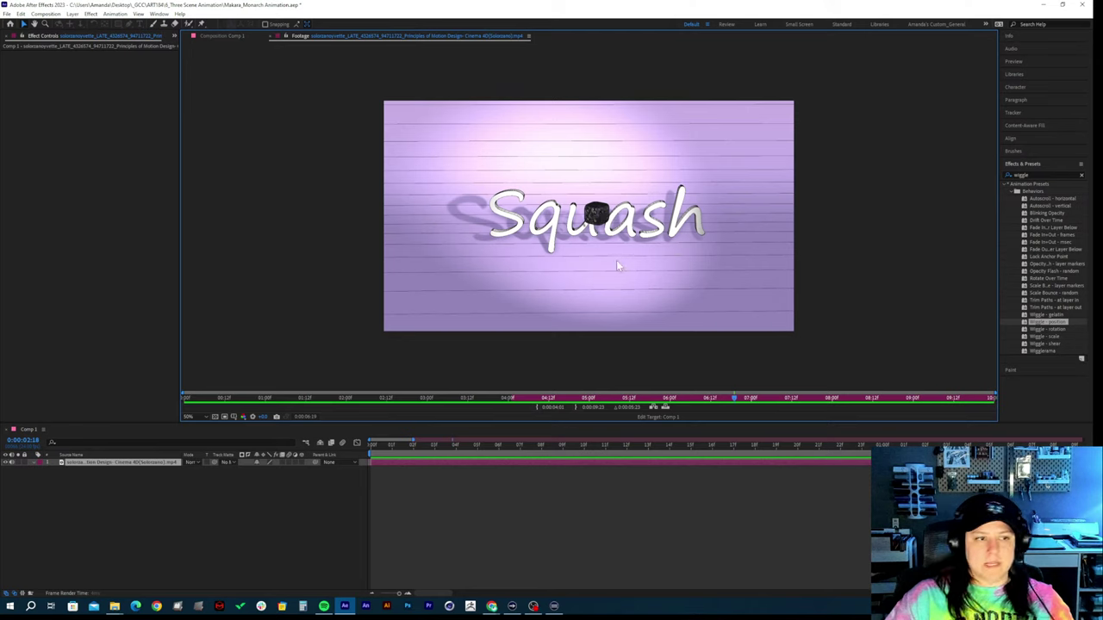
Play and scrub through the Squash scene footage to examine how the black cube falls, squashes and rebounds
key(space)
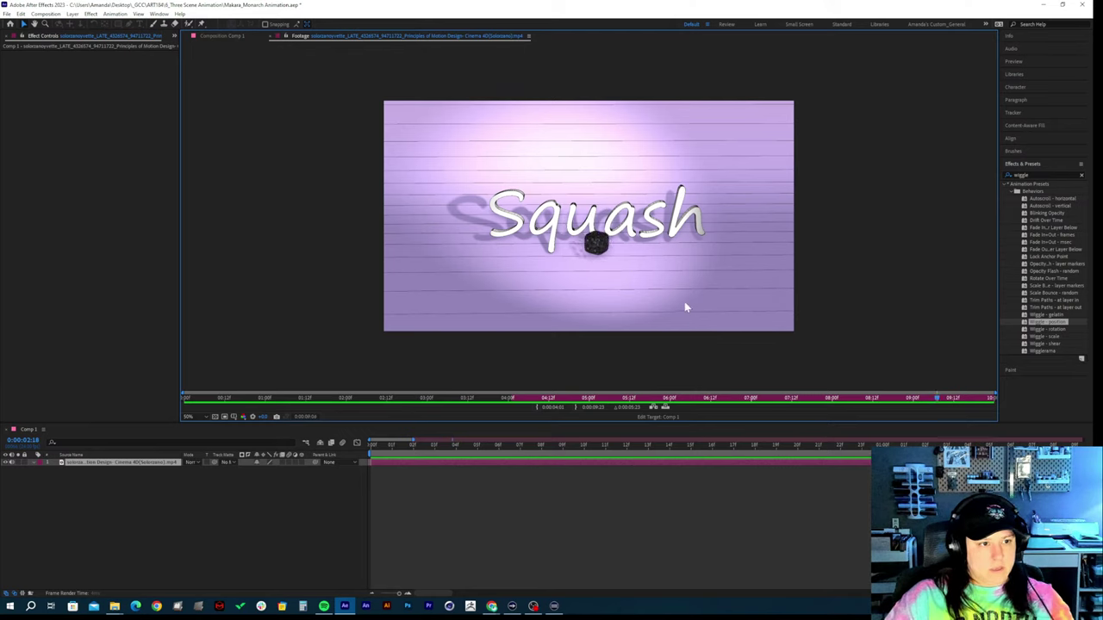
key(space)
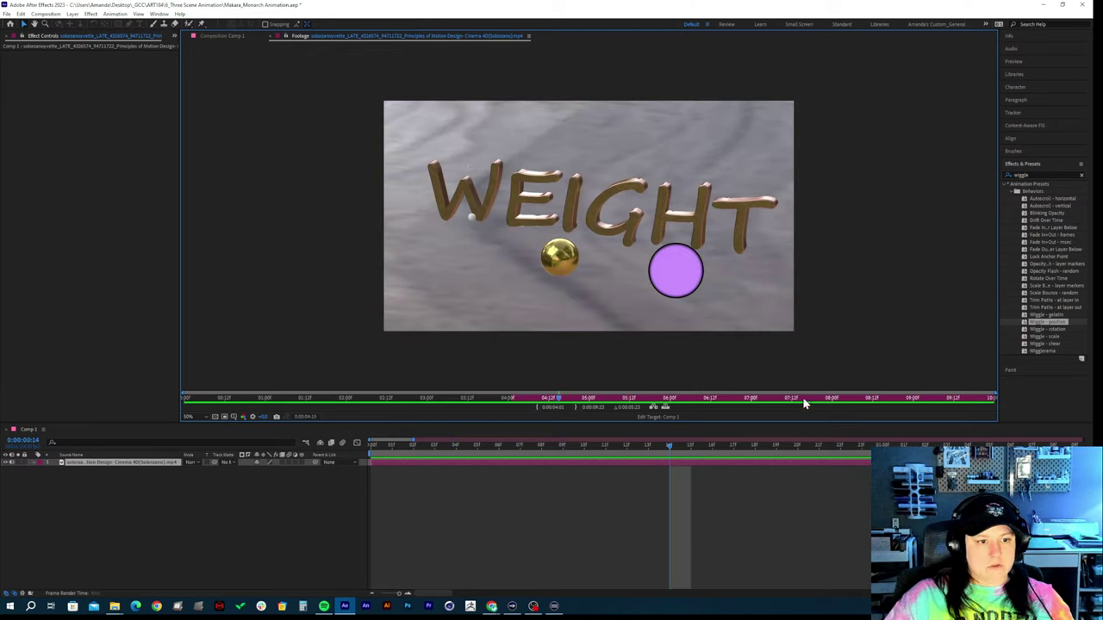
click(752, 400)
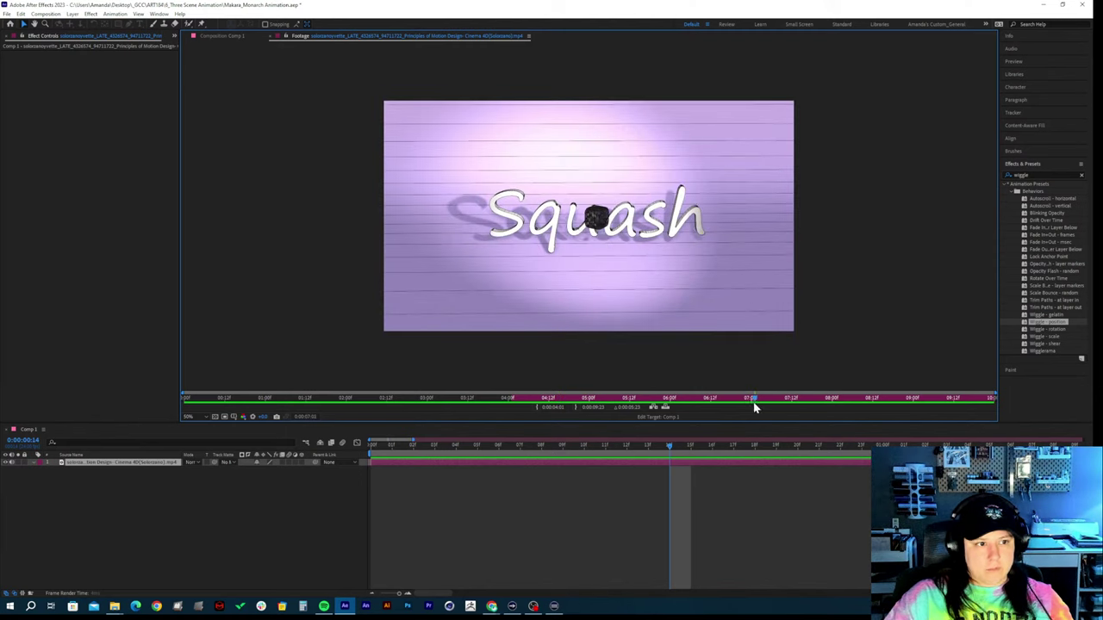
click(816, 401)
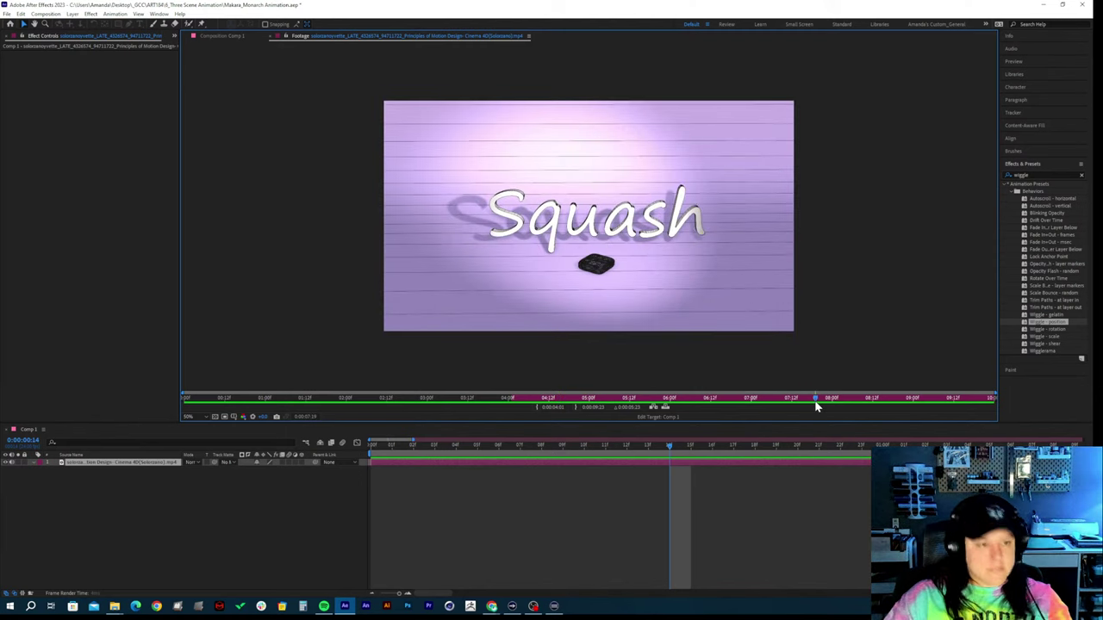
drag(816, 401, 885, 406)
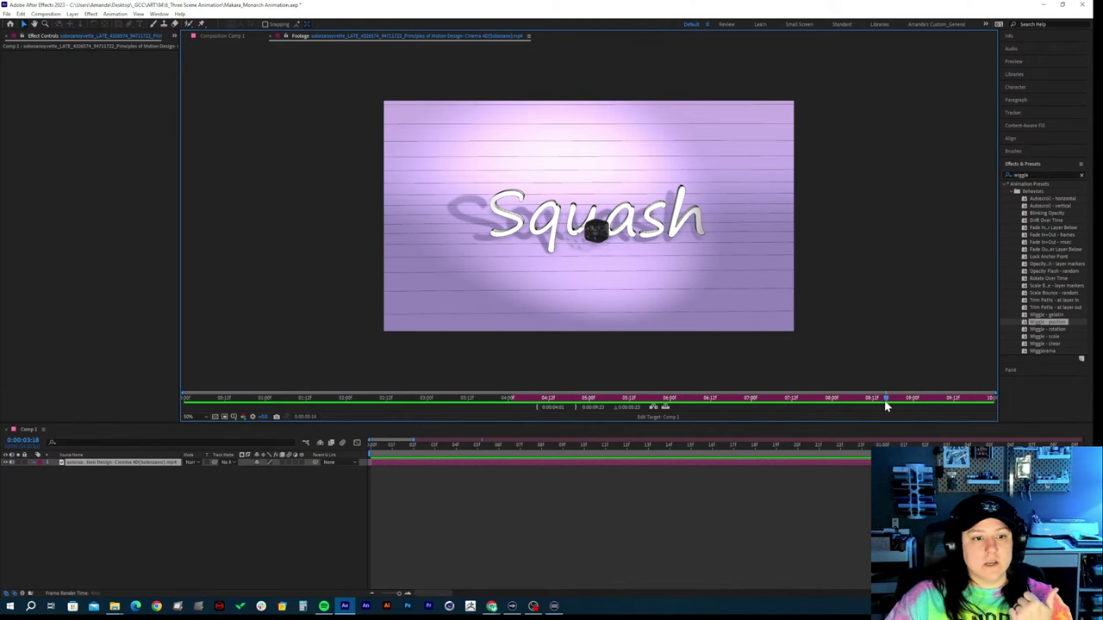
Close the current footage and open the "3D Principles of Motion Design" clip from the project for viewing
click(274, 35)
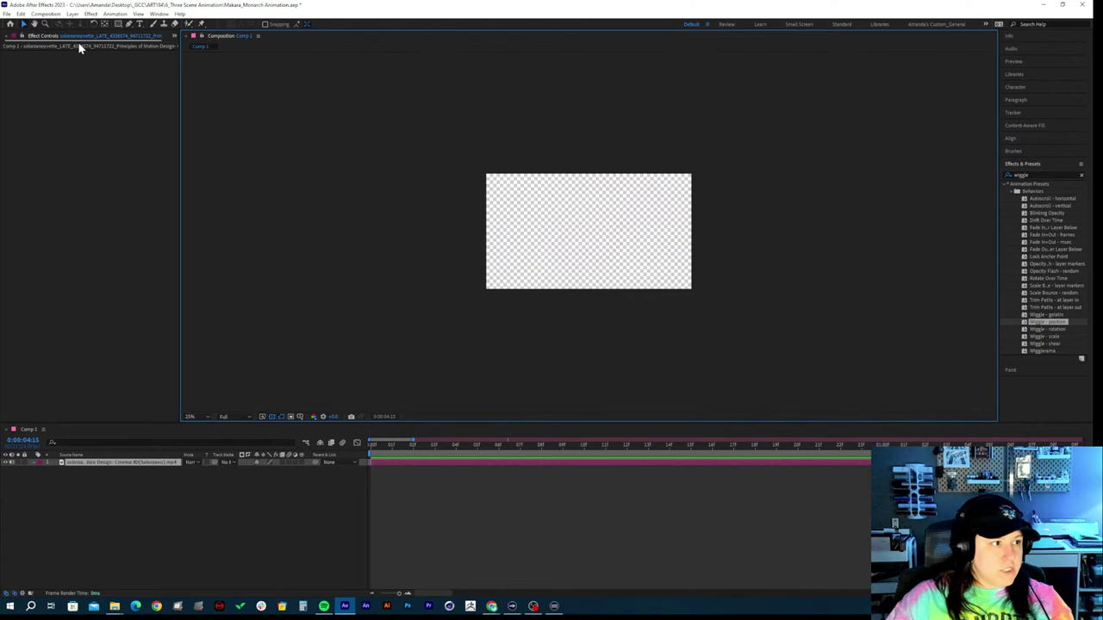
click(11, 35)
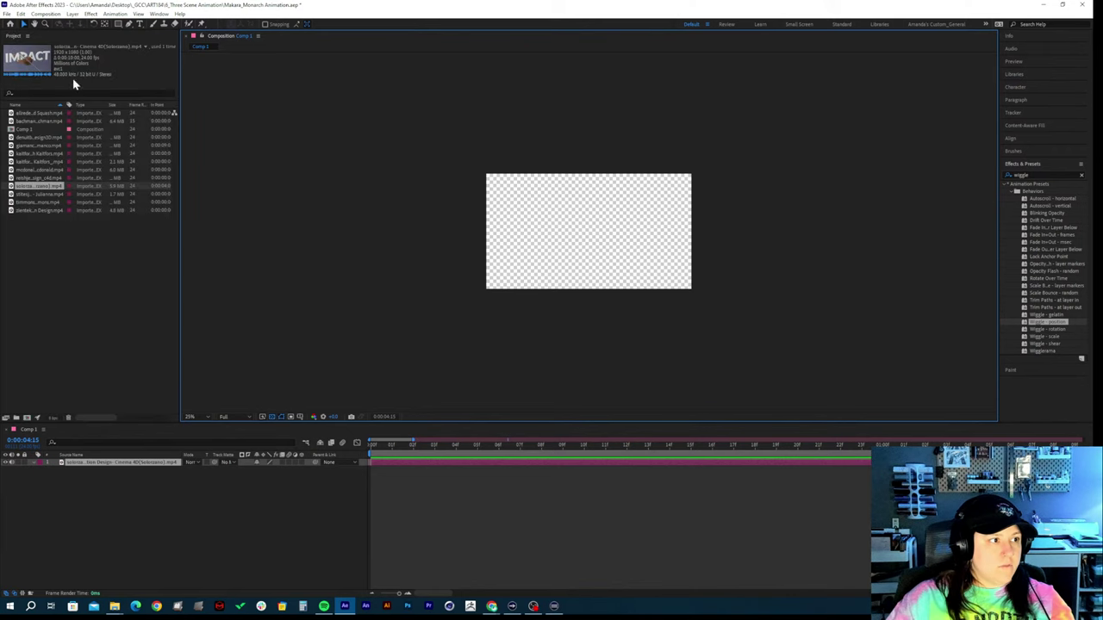
double_click(42, 195)
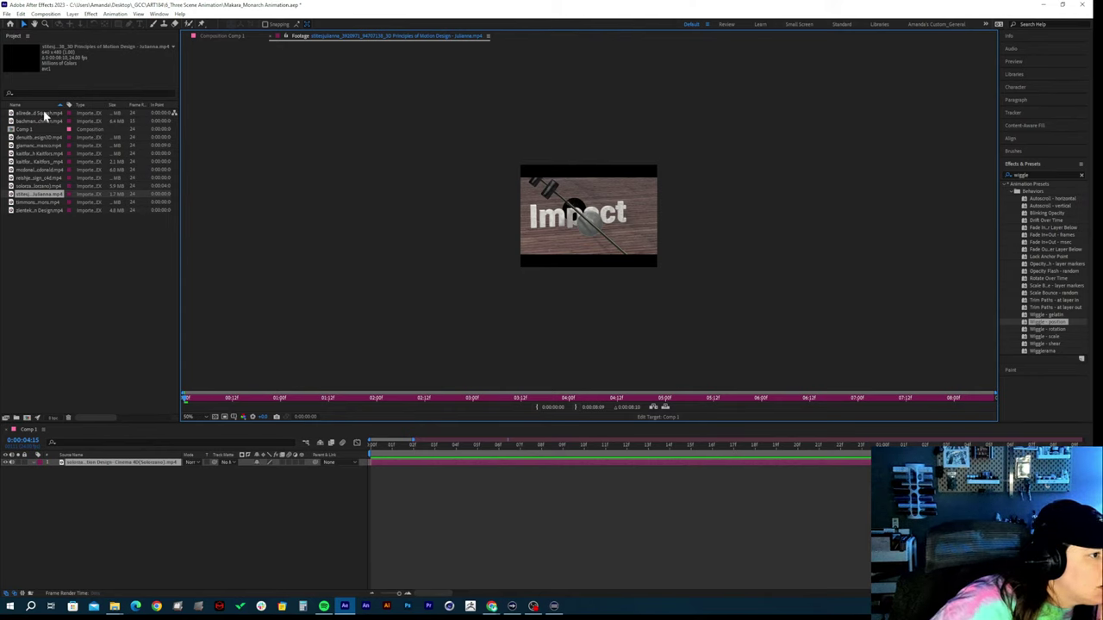
click(45, 185)
click(42, 195)
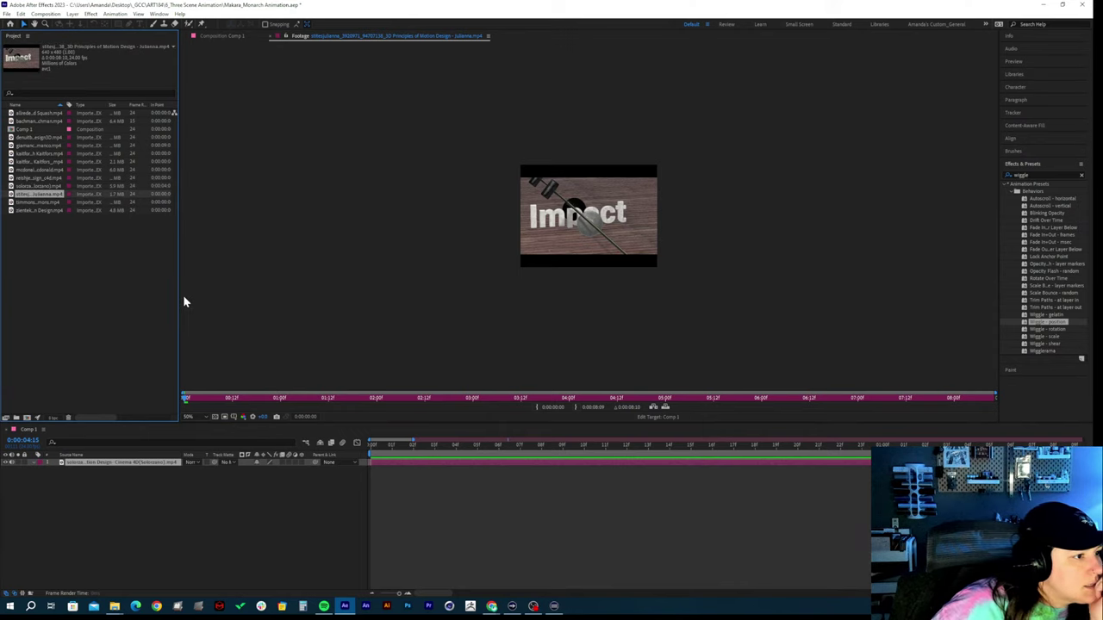
Play the opened clip through its Bounce scene at an enlarged view, and return to its first frame
key(space)
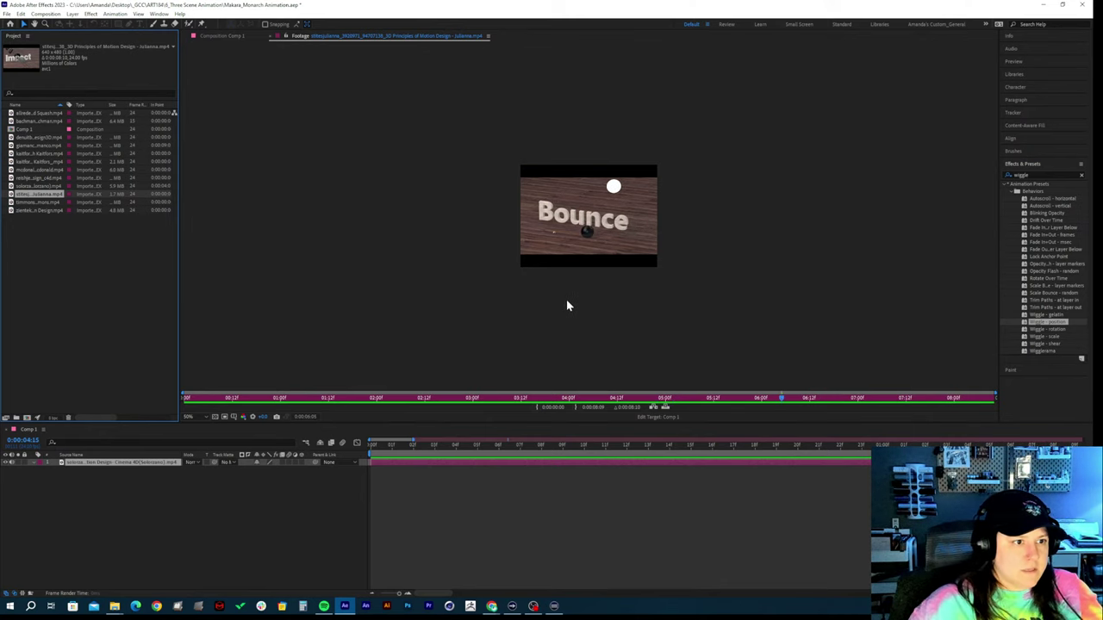
scroll(566, 306, up, 2)
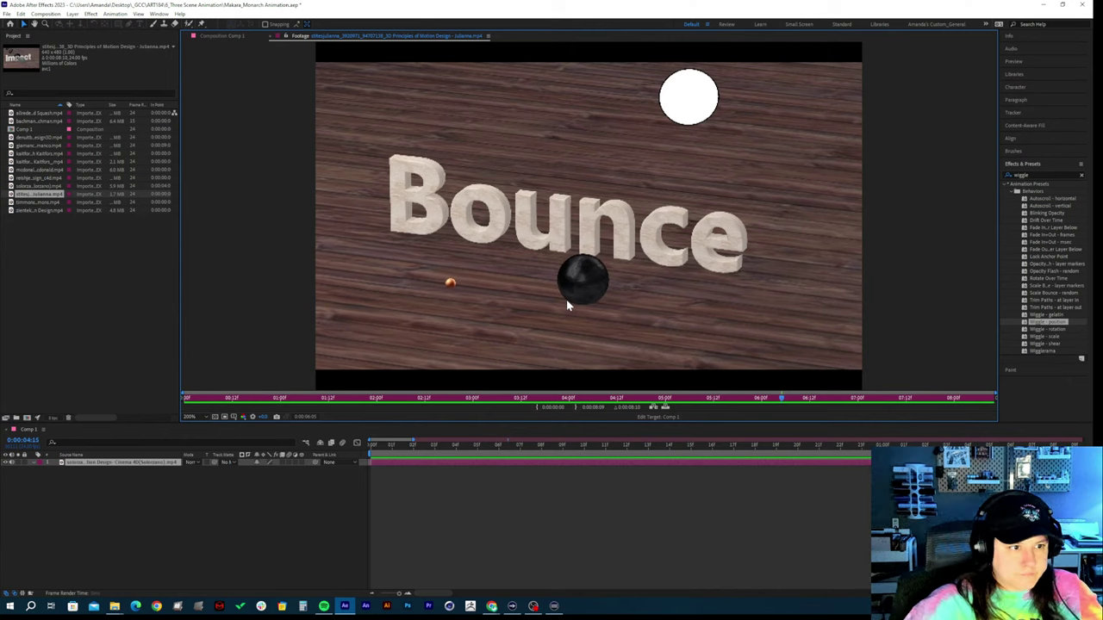
drag(215, 402, 174, 399)
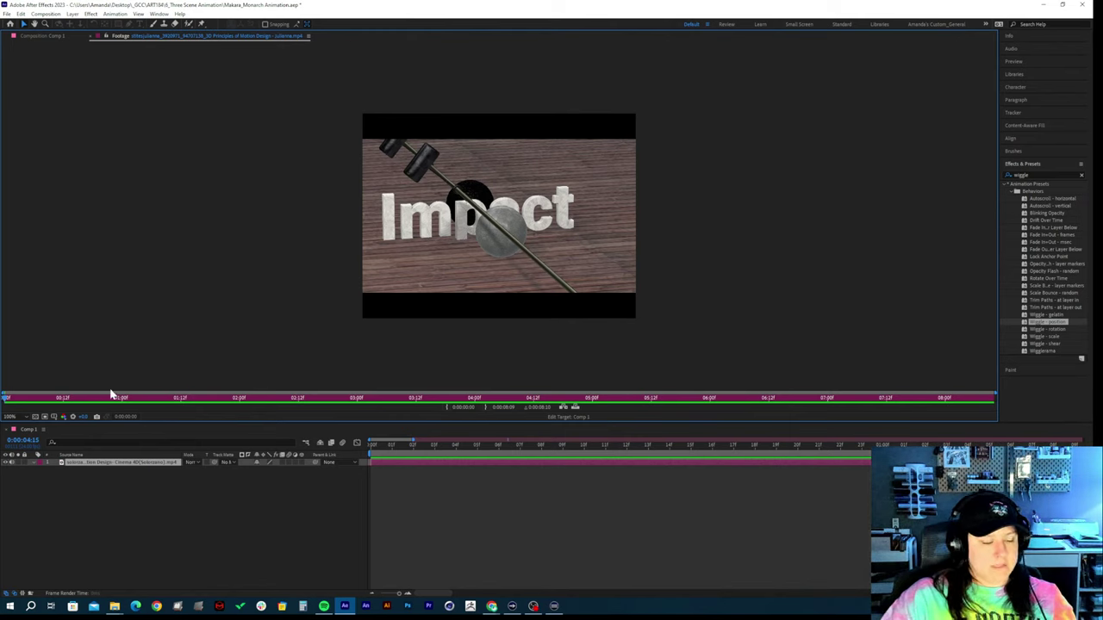
Play and scrub through the Impact scene from its first frame to examine how the hanging weights swing after the hit
drag(29, 401, 9, 403)
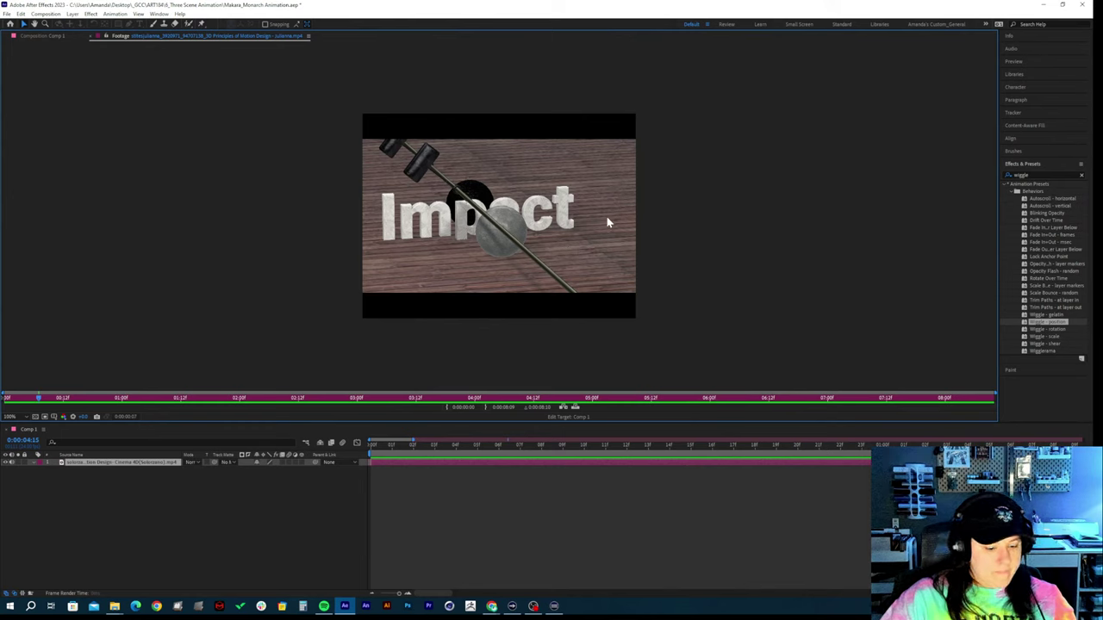
key(space)
key(space)
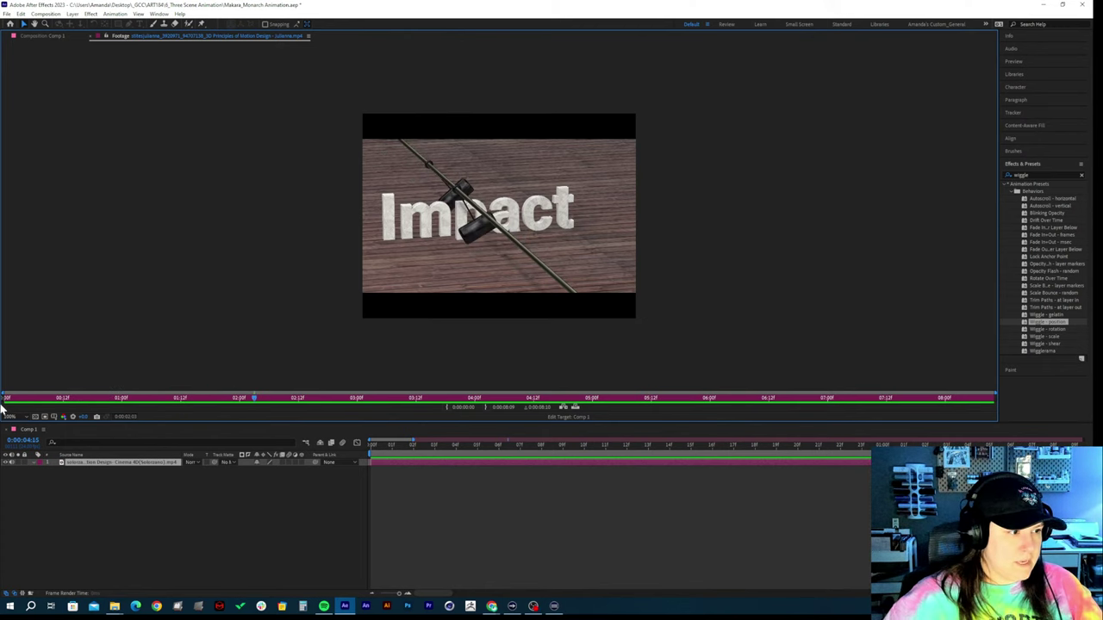
mouse_move(60, 403)
mouse_down()
mouse_move(17, 405)
mouse_move(136, 400)
mouse_move(84, 403)
mouse_up()
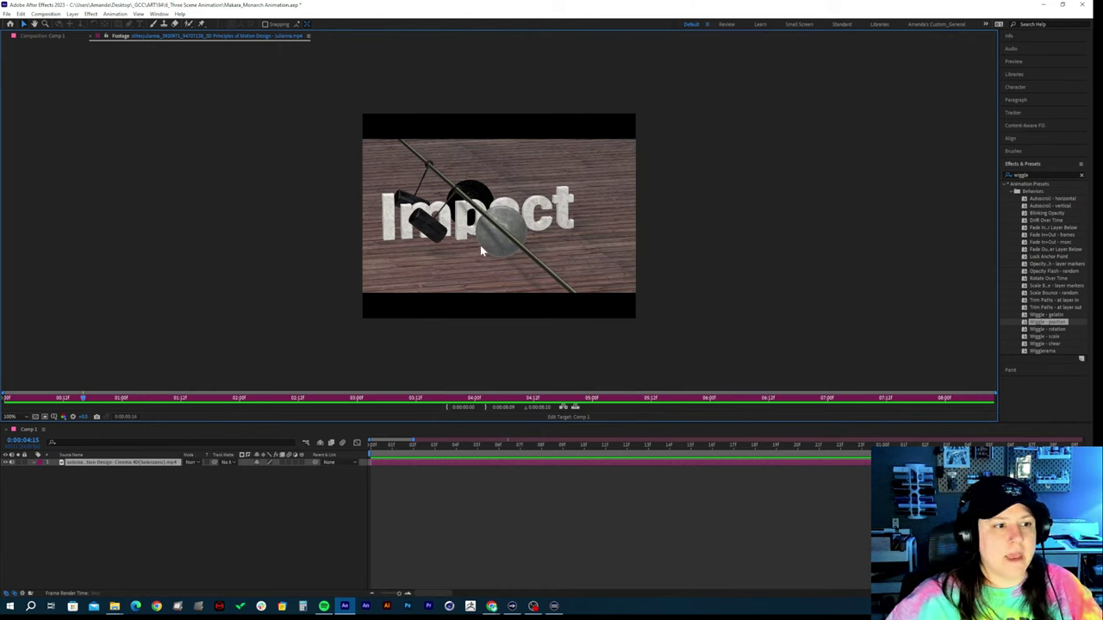
drag(92, 403, 62, 417)
key(space)
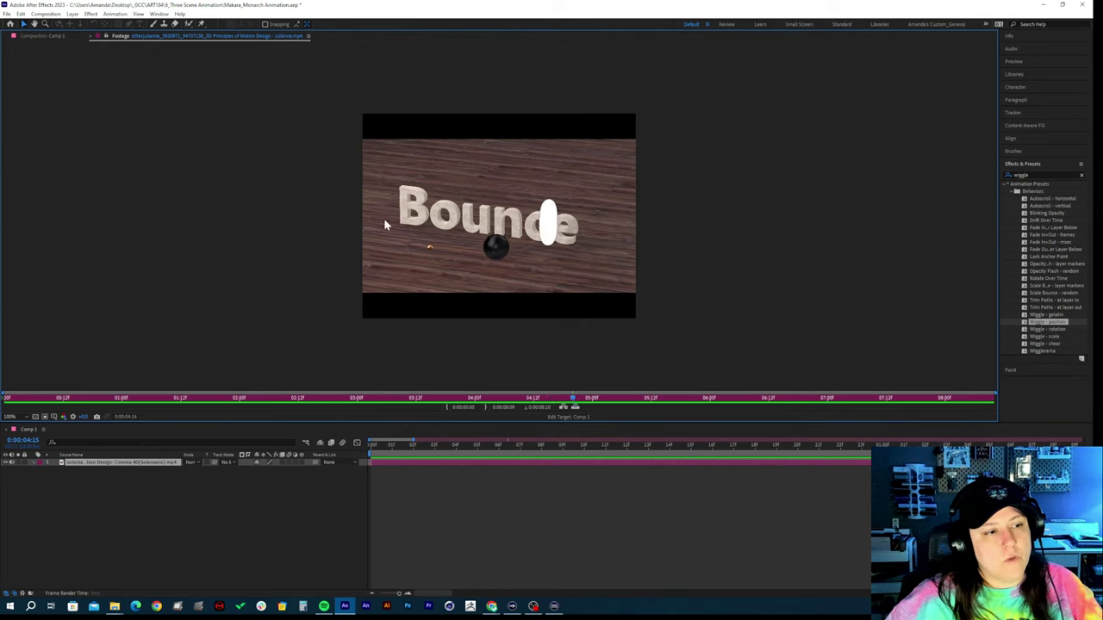
key(space)
drag(263, 402, 182, 398)
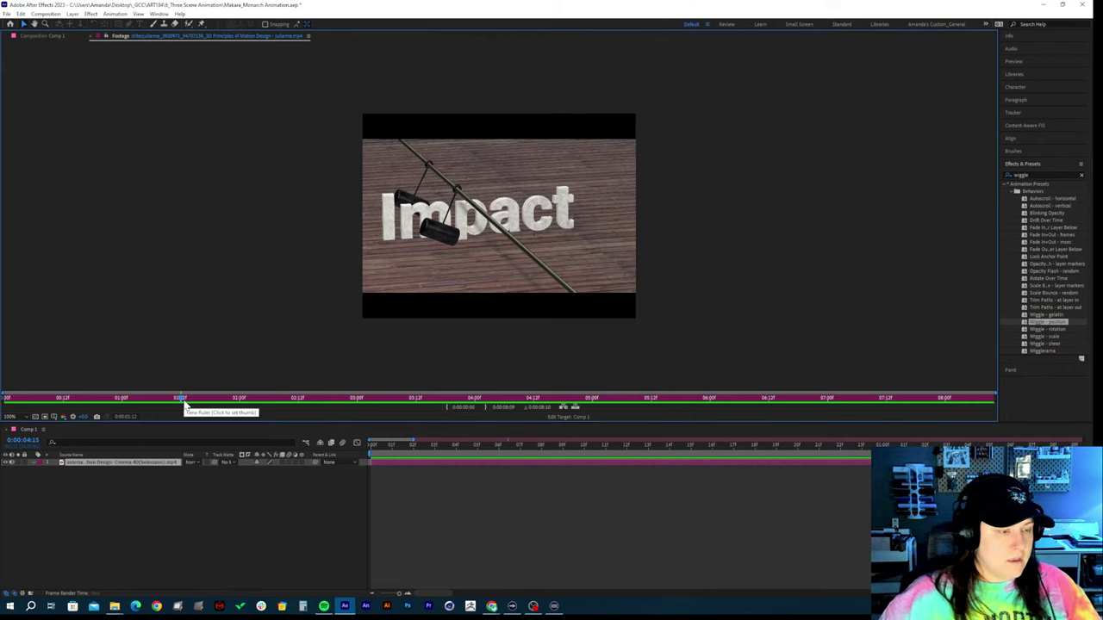
key(space)
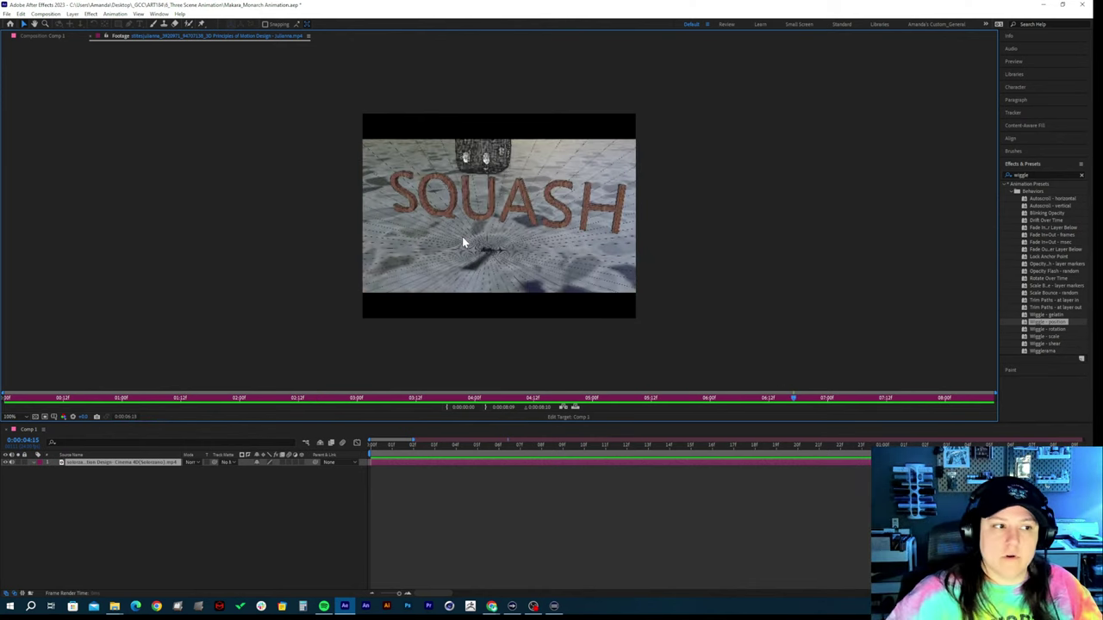
Find the start of the Bounce scene and replay it several times to compare how the three balls fall and rebound
click(455, 402)
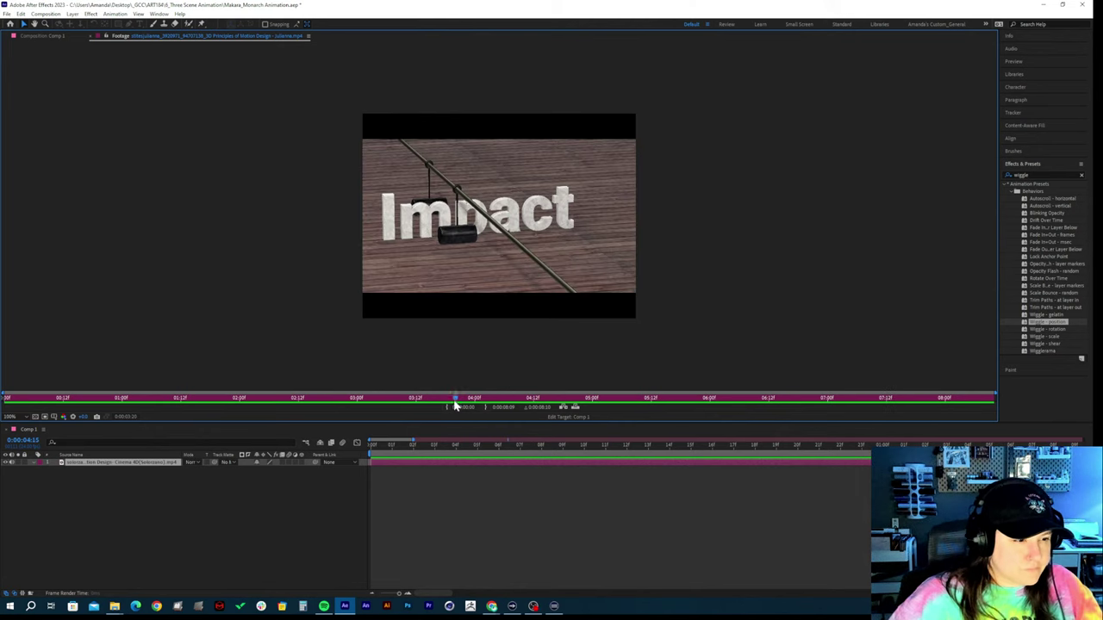
click(499, 397)
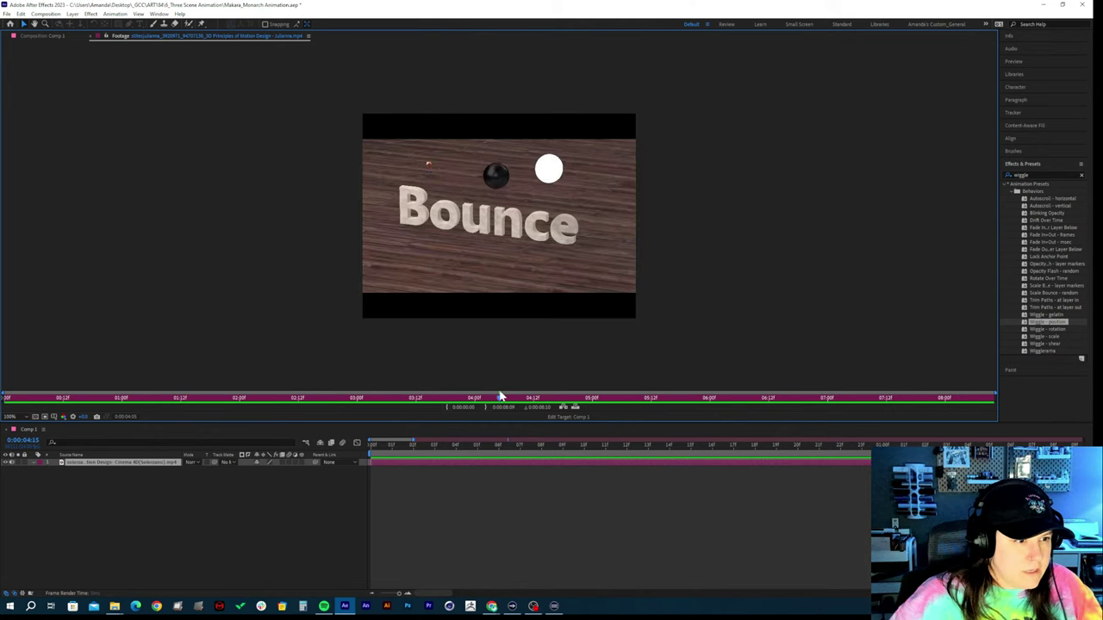
mouse_move(500, 397)
mouse_down()
mouse_move(465, 401)
mouse_move(479, 403)
mouse_up()
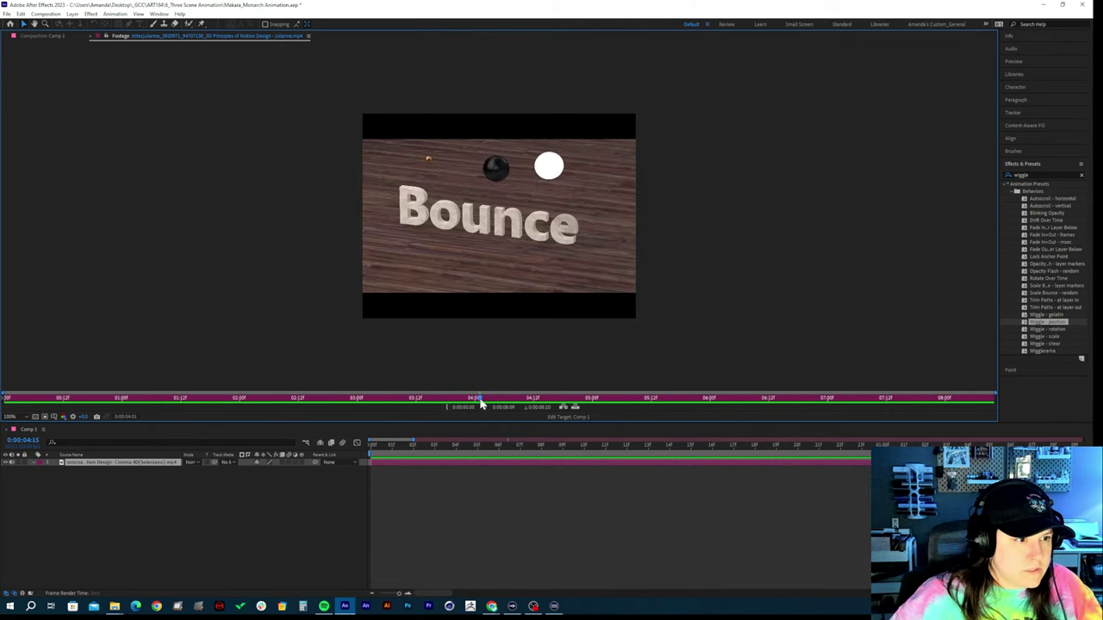
key(space)
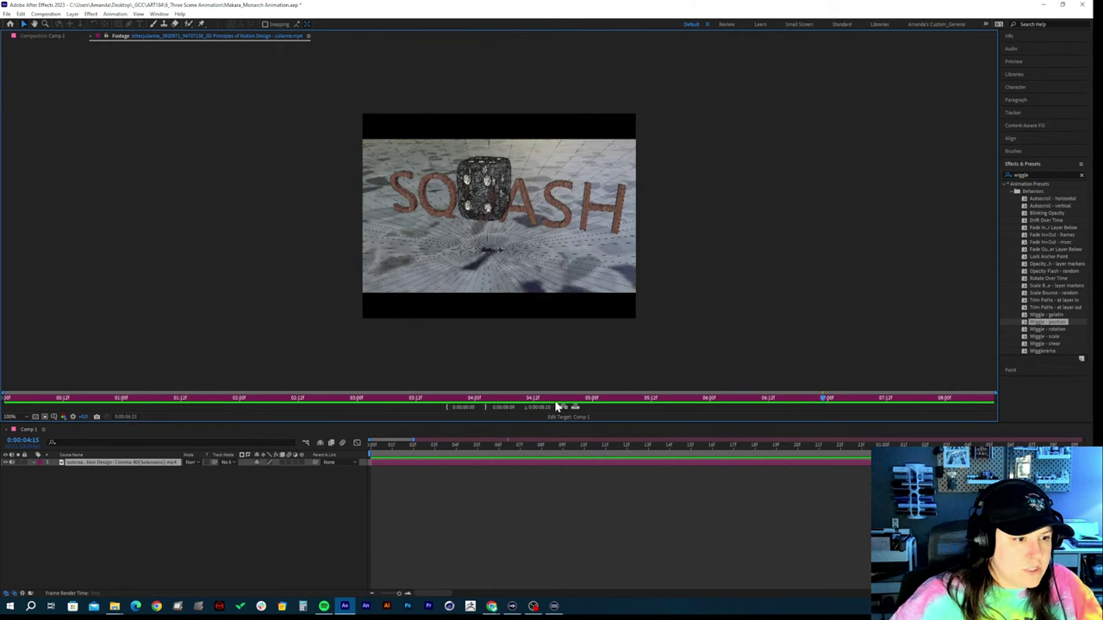
click(479, 399)
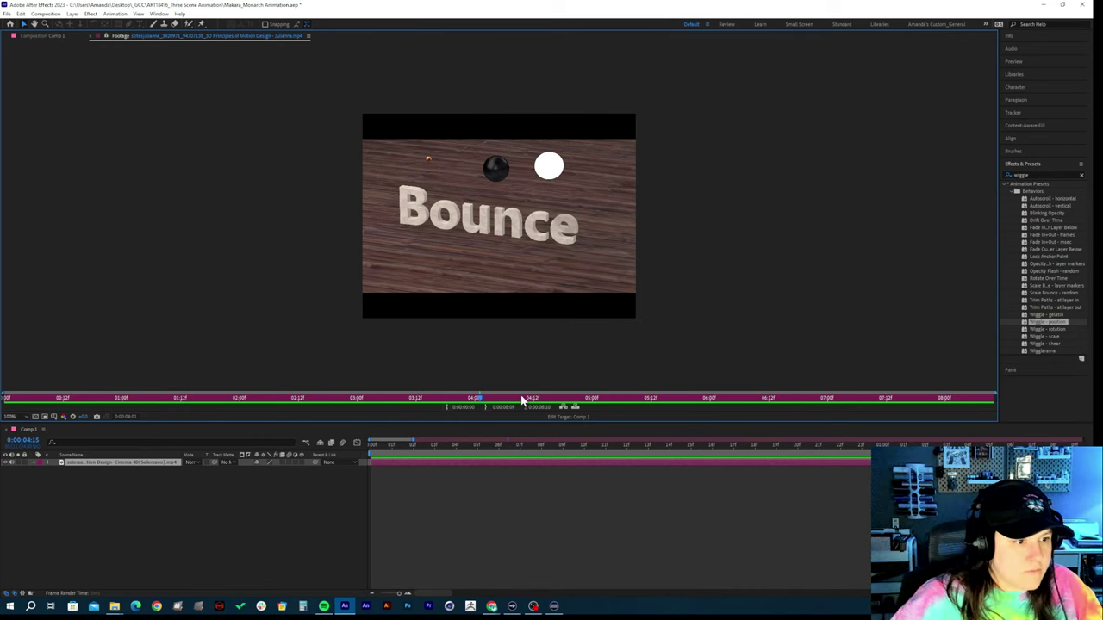
click(441, 400)
drag(441, 402, 508, 398)
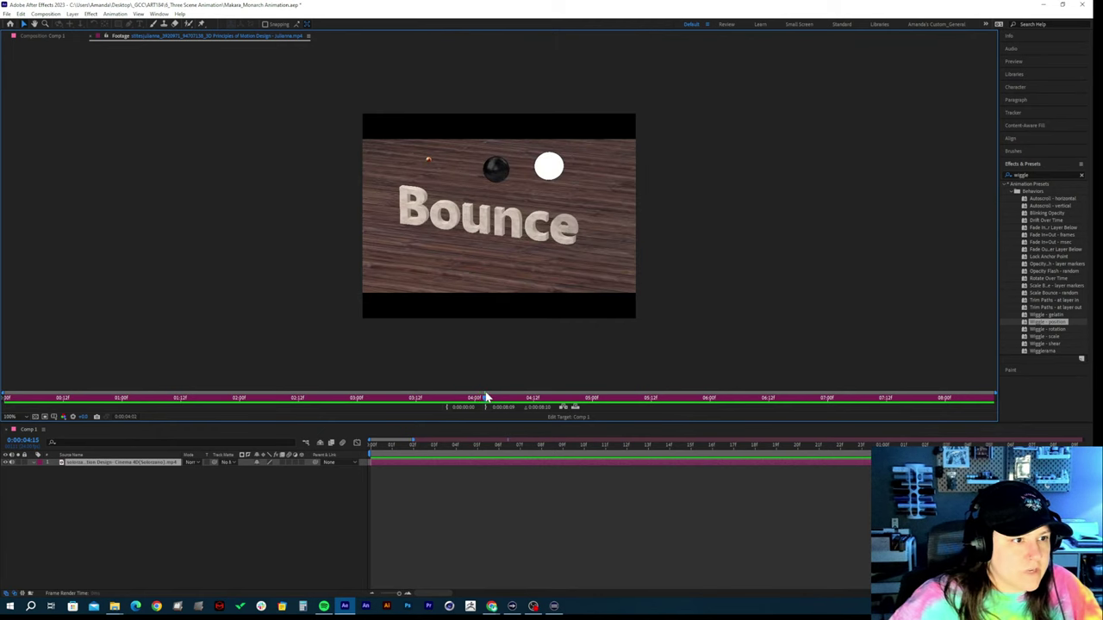
key(space)
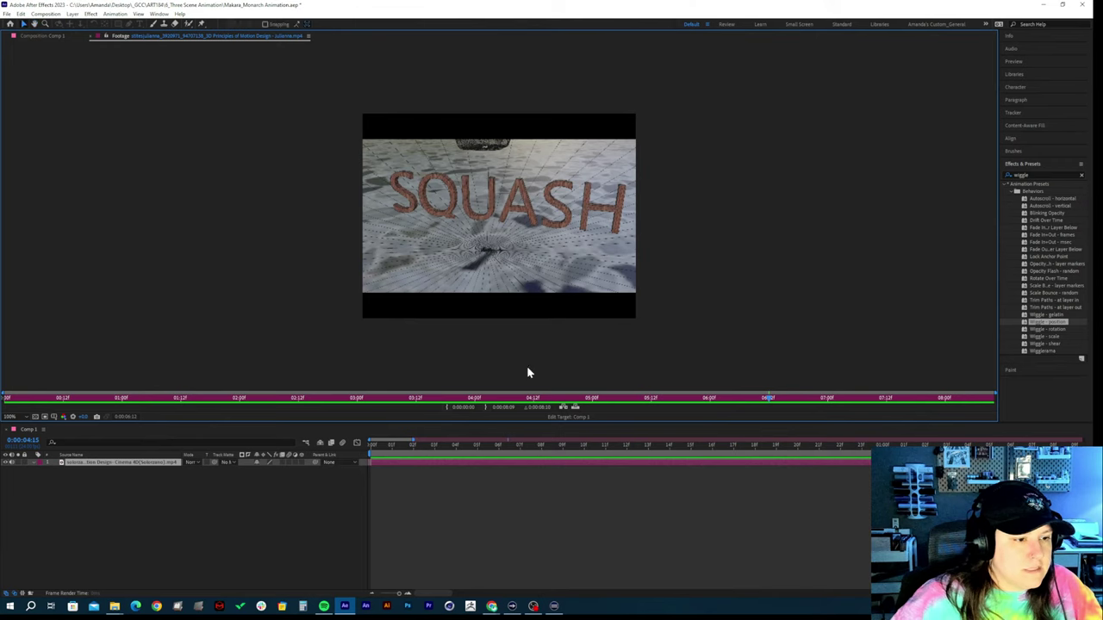
click(433, 402)
drag(412, 408, 485, 402)
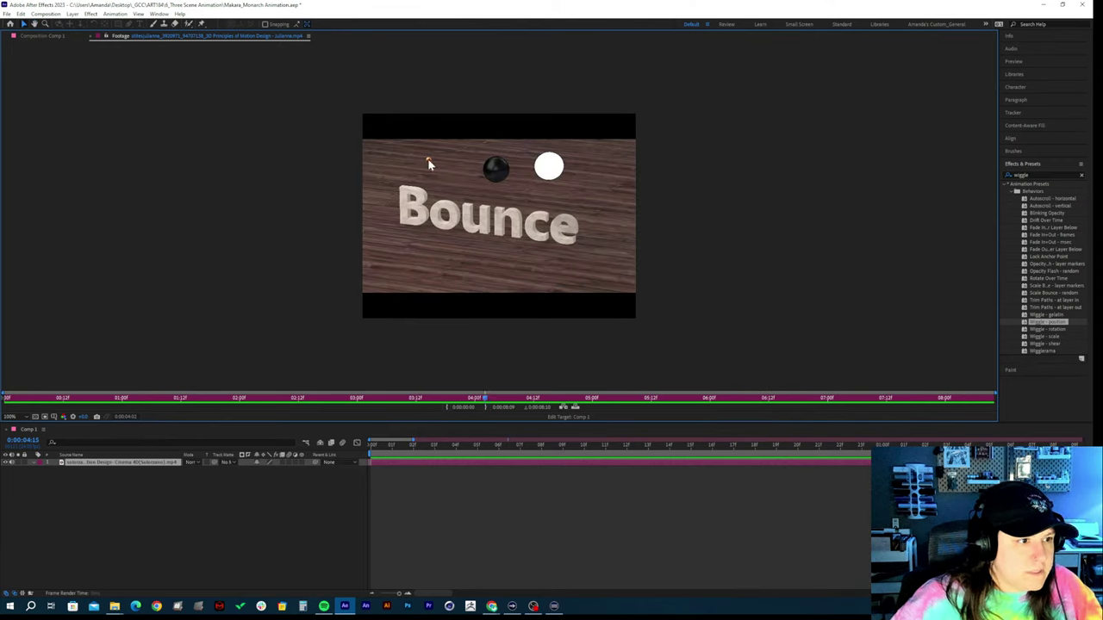
key(space)
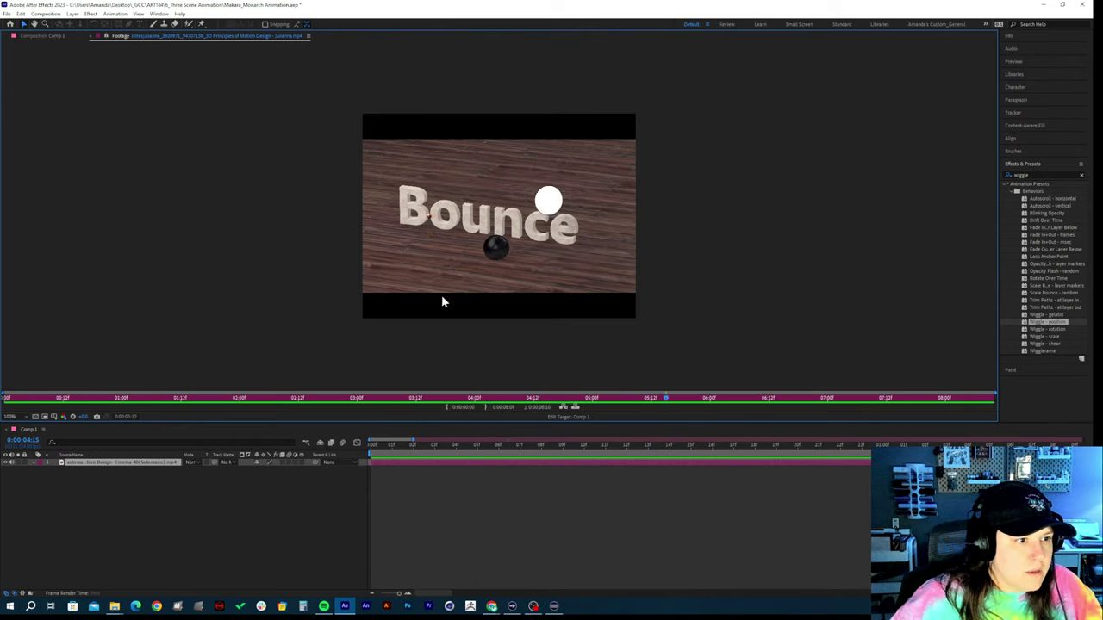
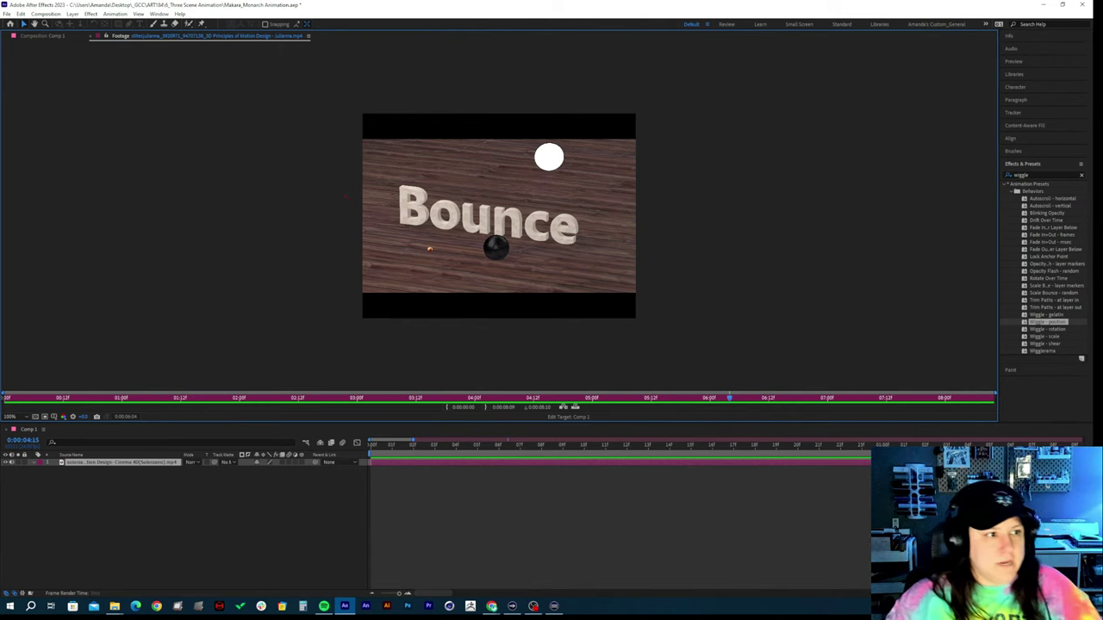
Mark the slanted baseline of the Bounce lettering with temporary strokes, clear them, and resume playback
drag(347, 197, 674, 247)
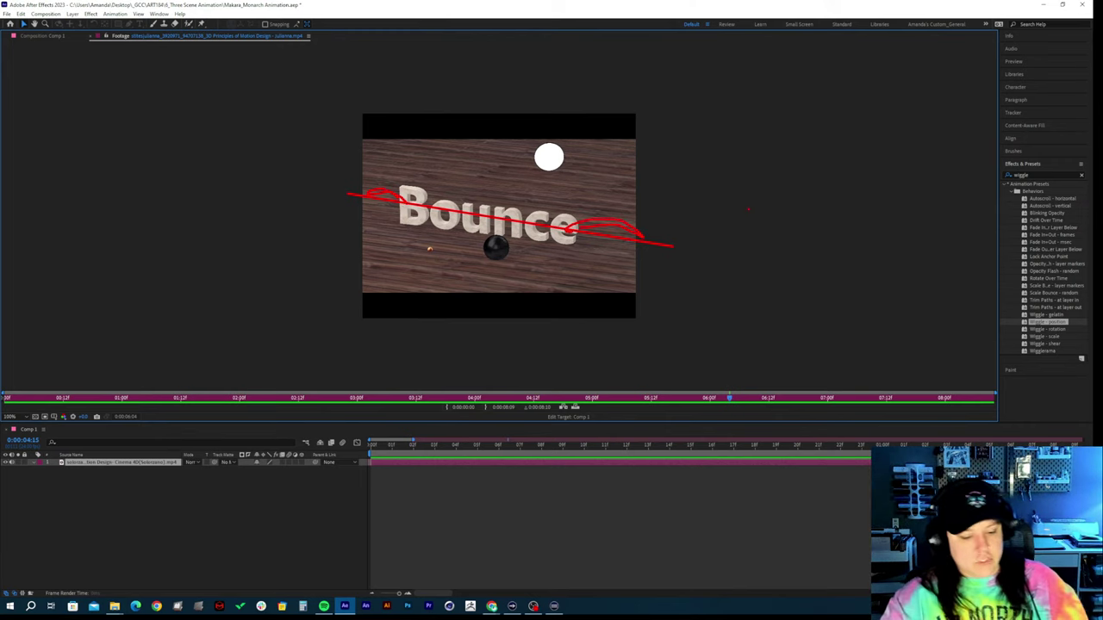
key(Escape)
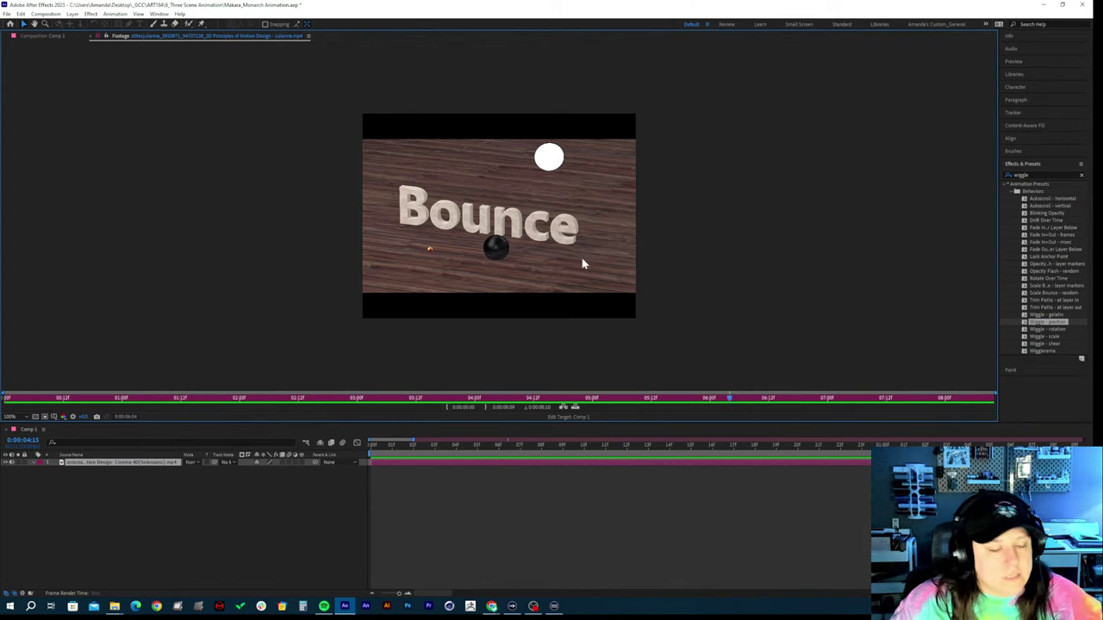
key(space)
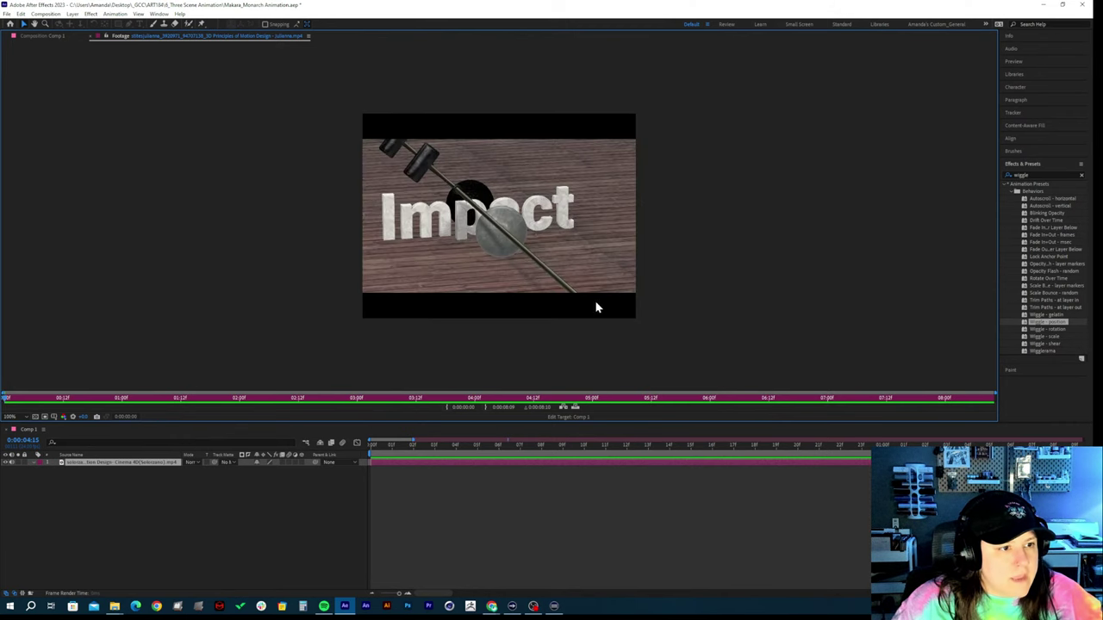
Move to the squashed die at 0:00:07:10 in the Squash scene, draw temporary marks over the letter H, and clear them
drag(837, 399, 876, 387)
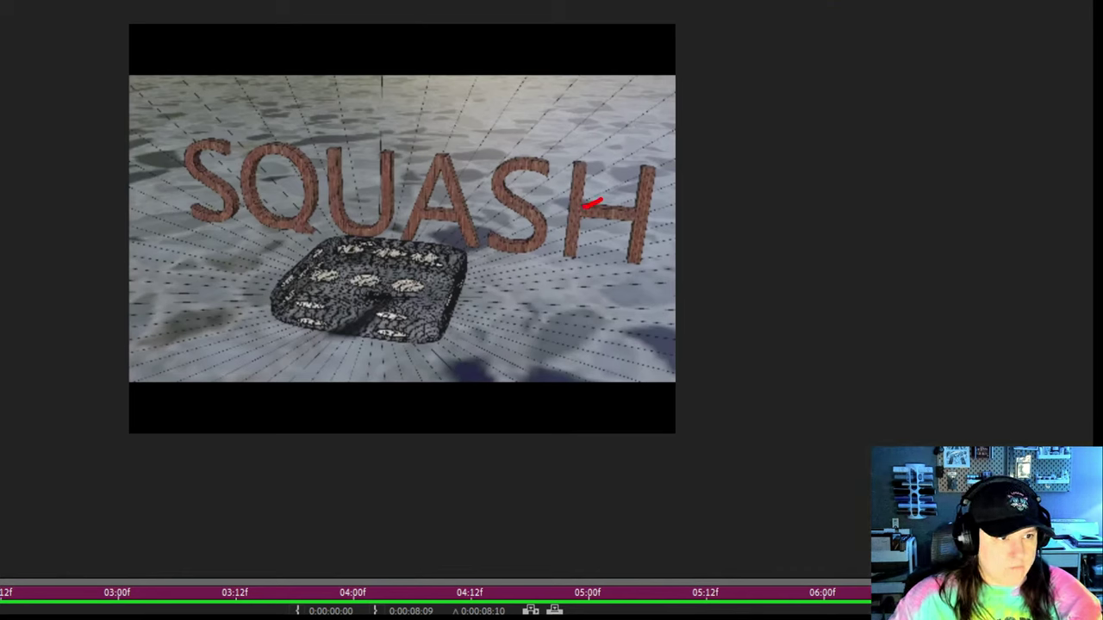
drag(581, 184, 588, 198)
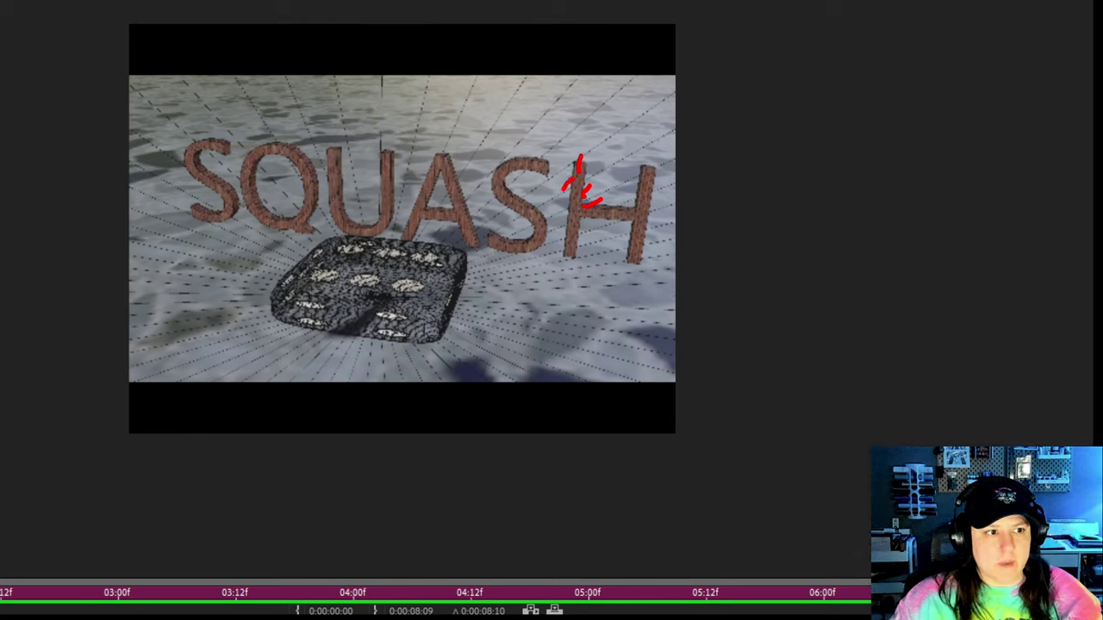
mouse_move(556, 171)
mouse_down()
mouse_move(572, 215)
mouse_move(606, 198)
mouse_move(591, 226)
mouse_up()
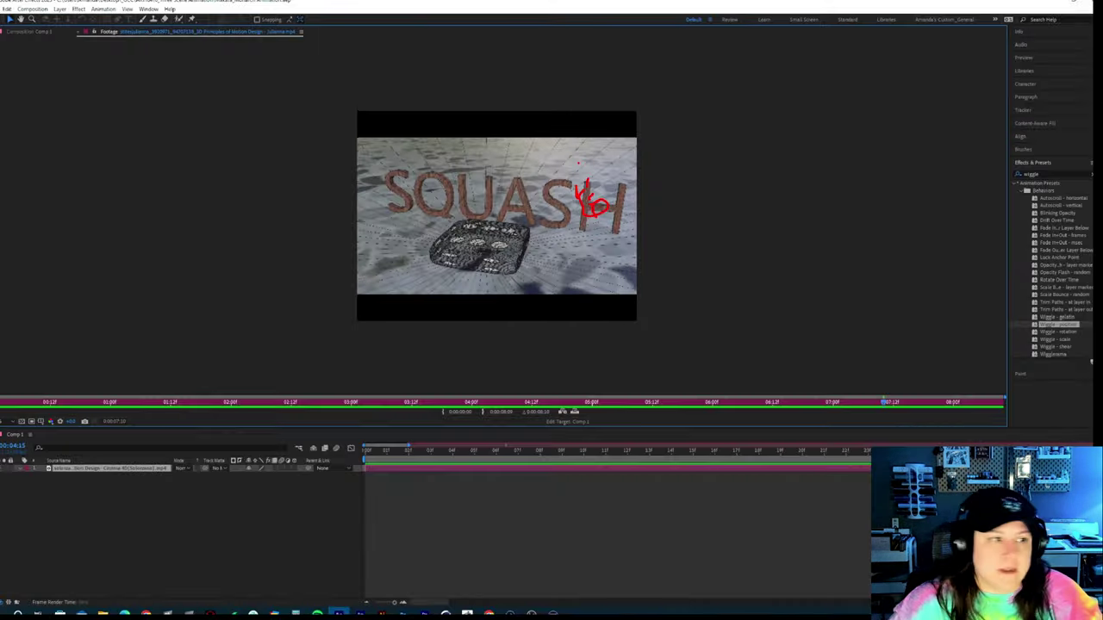
key(Escape)
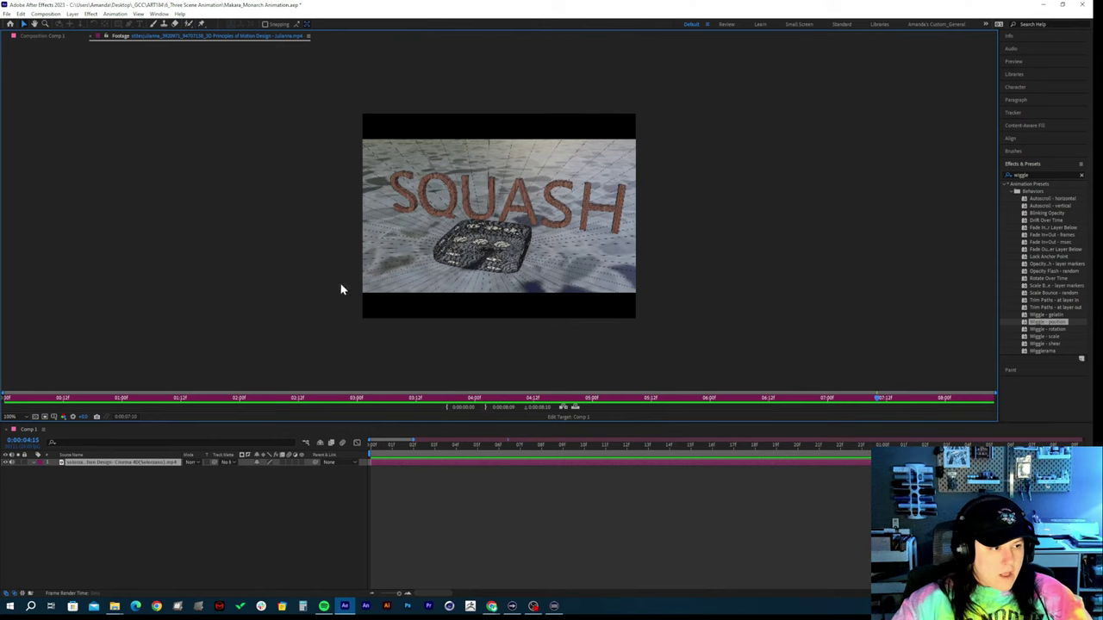
click(159, 14)
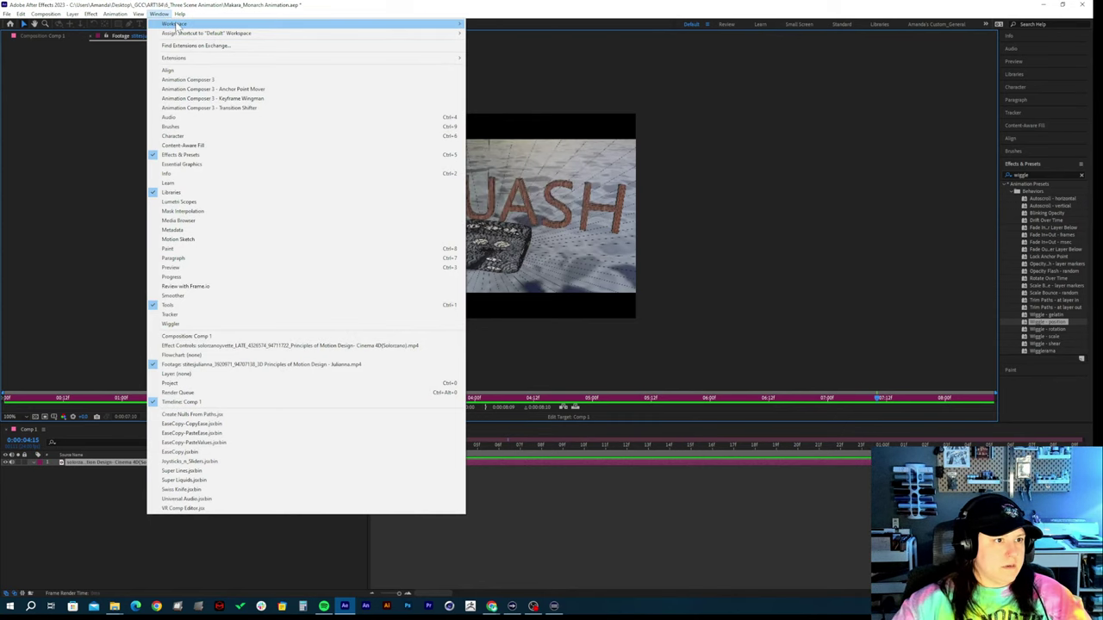
mouse_move(176, 24)
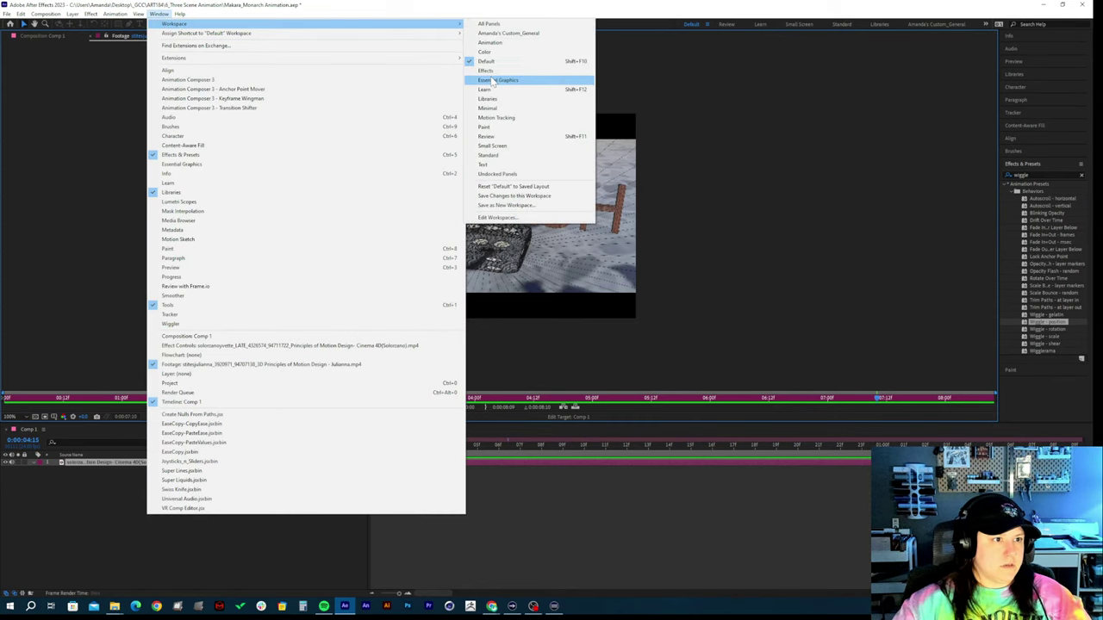
click(472, 50)
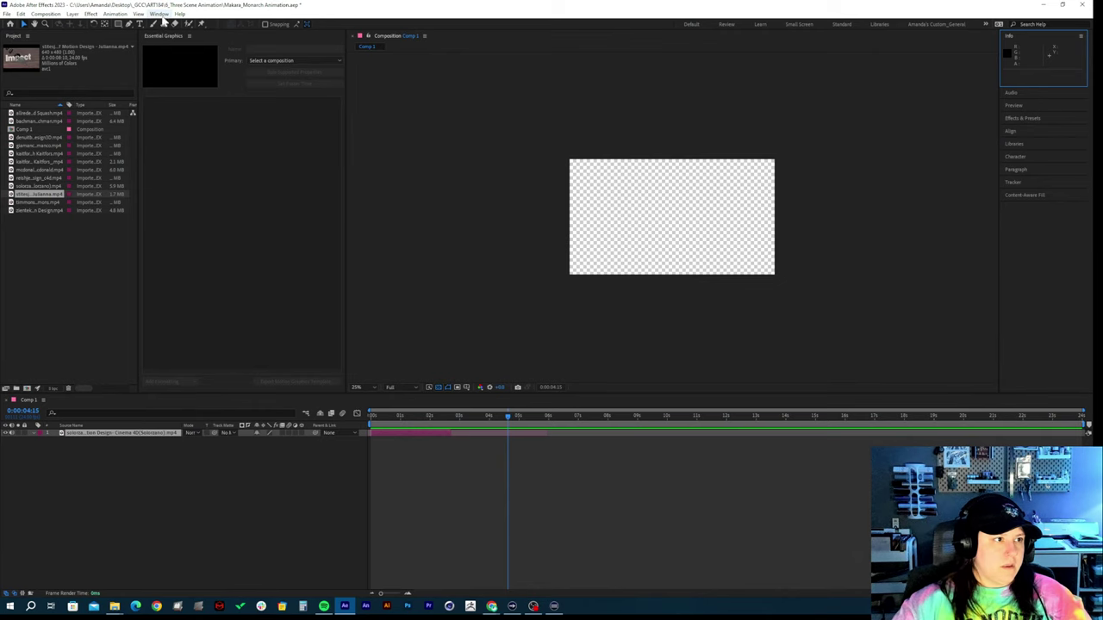
click(160, 14)
mouse_move(176, 24)
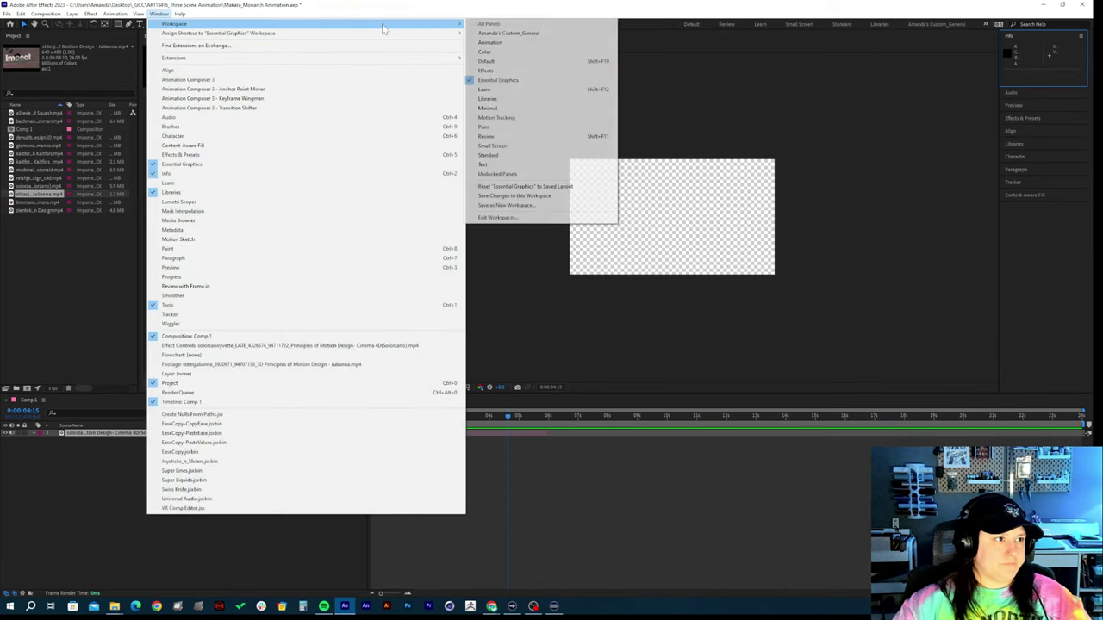
click(493, 63)
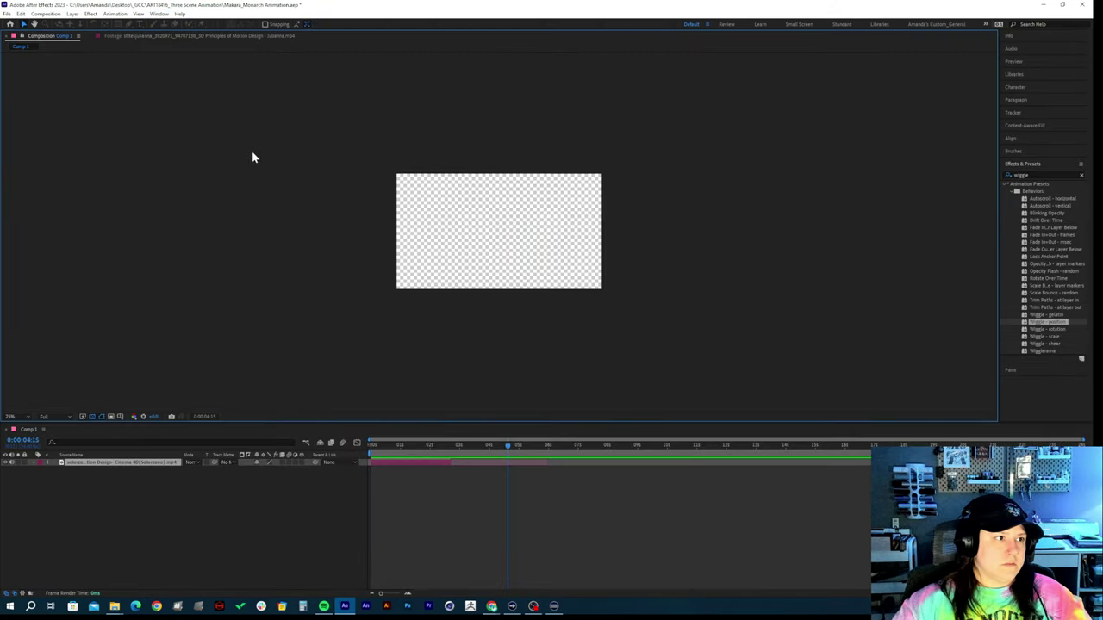
Show the project's file list again and open the PrinciplesMotionDes clip for viewing at 50% magnification
click(158, 15)
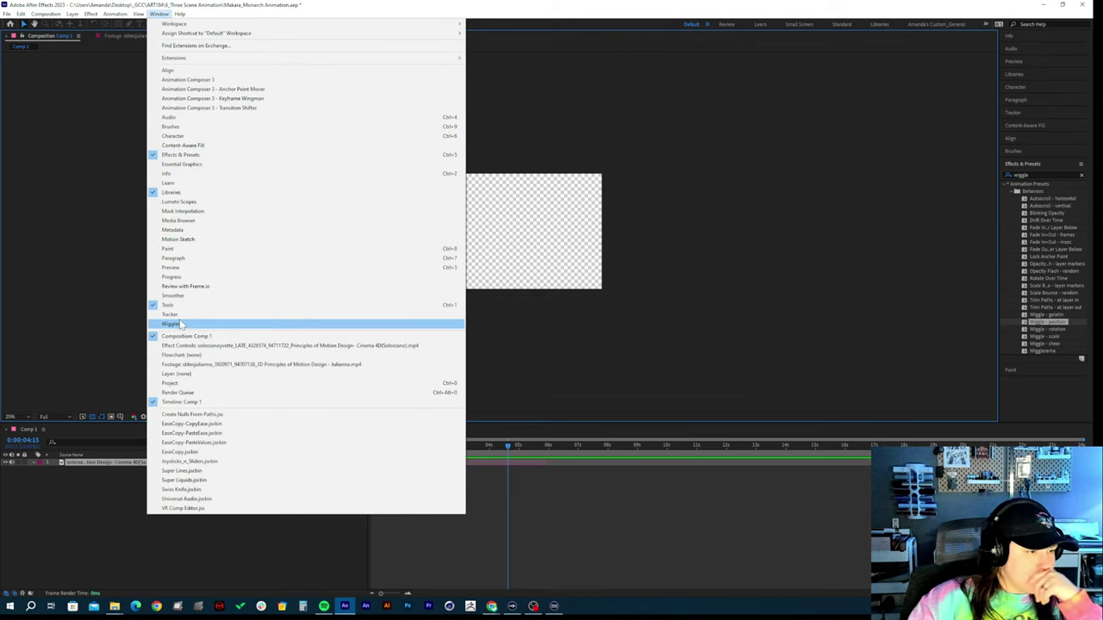
click(186, 383)
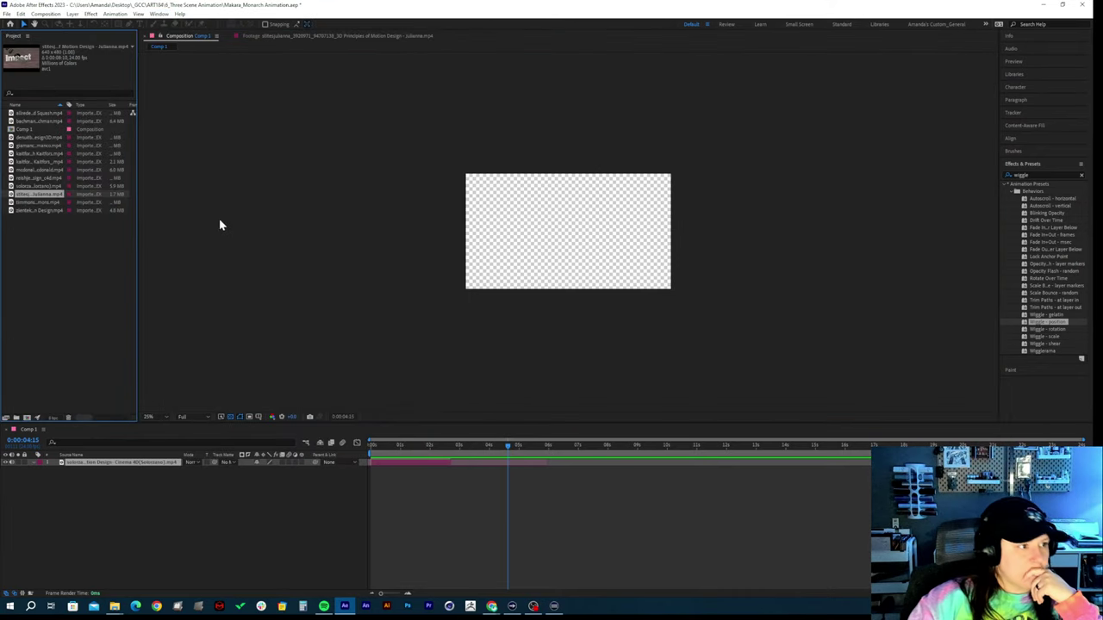
double_click(38, 202)
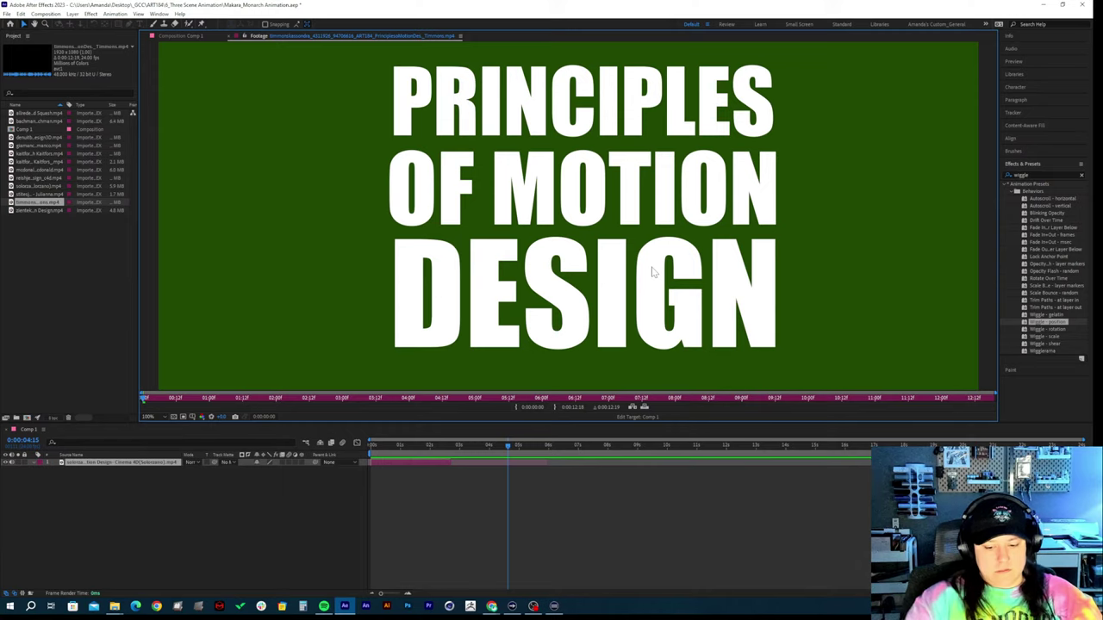
scroll(652, 272, down, 2)
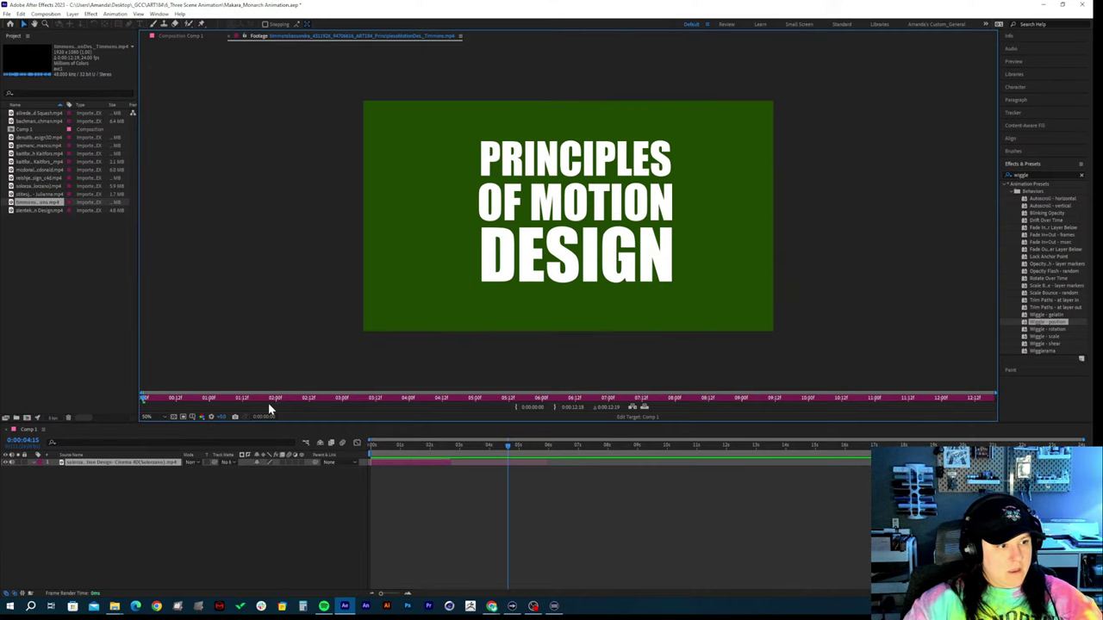
Play the opened clip into its Impact scene and scrub to examine the metal cylinders' swing against the striped ball
click(209, 401)
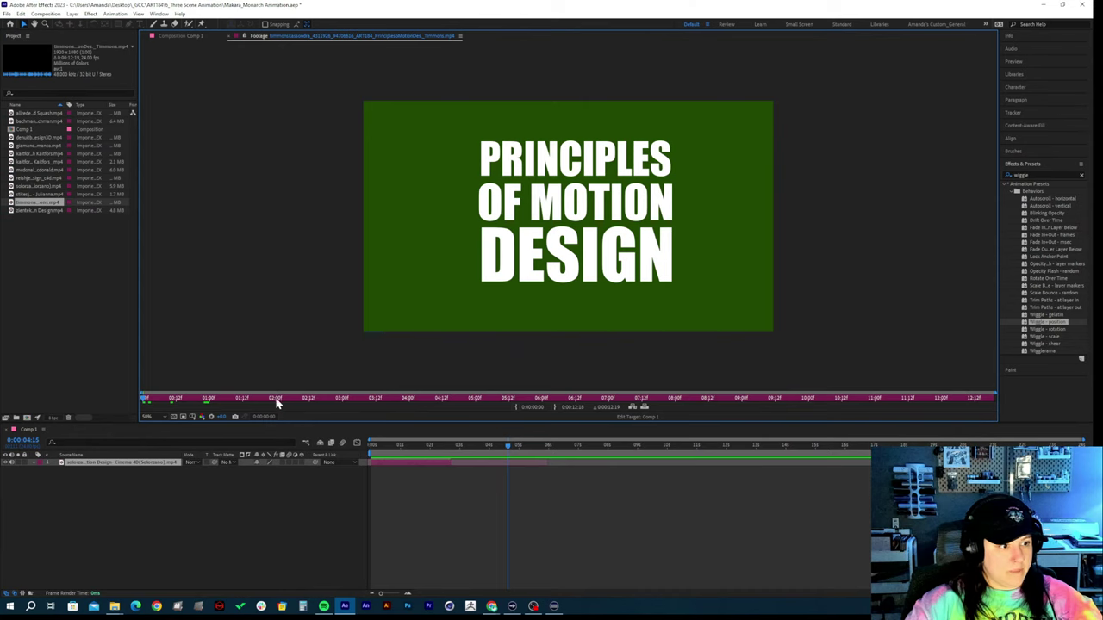
key(space)
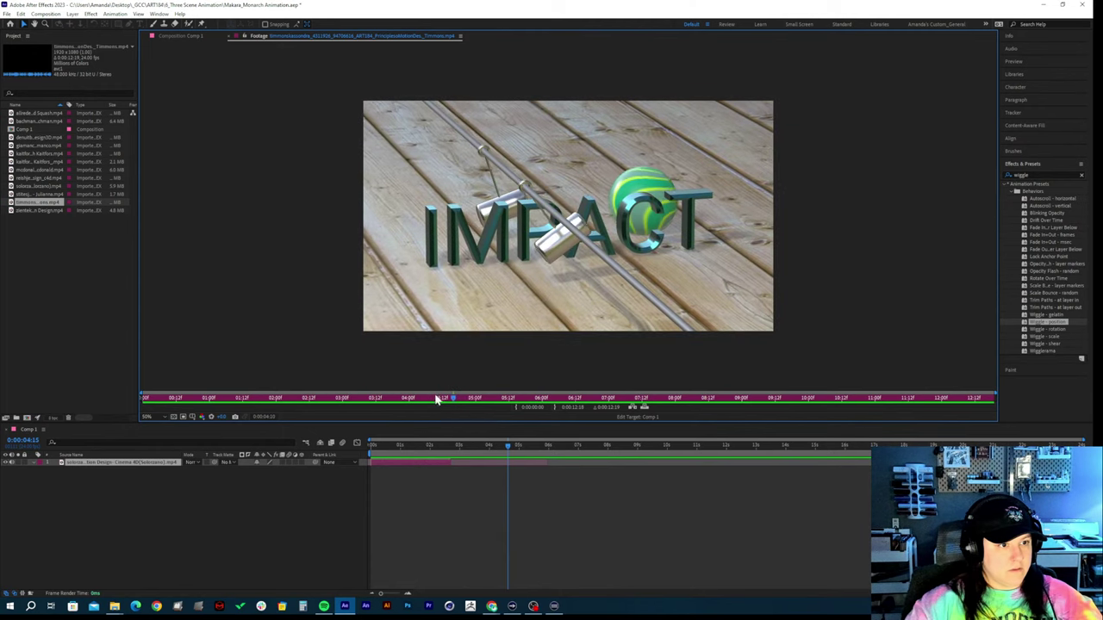
drag(437, 398, 468, 398)
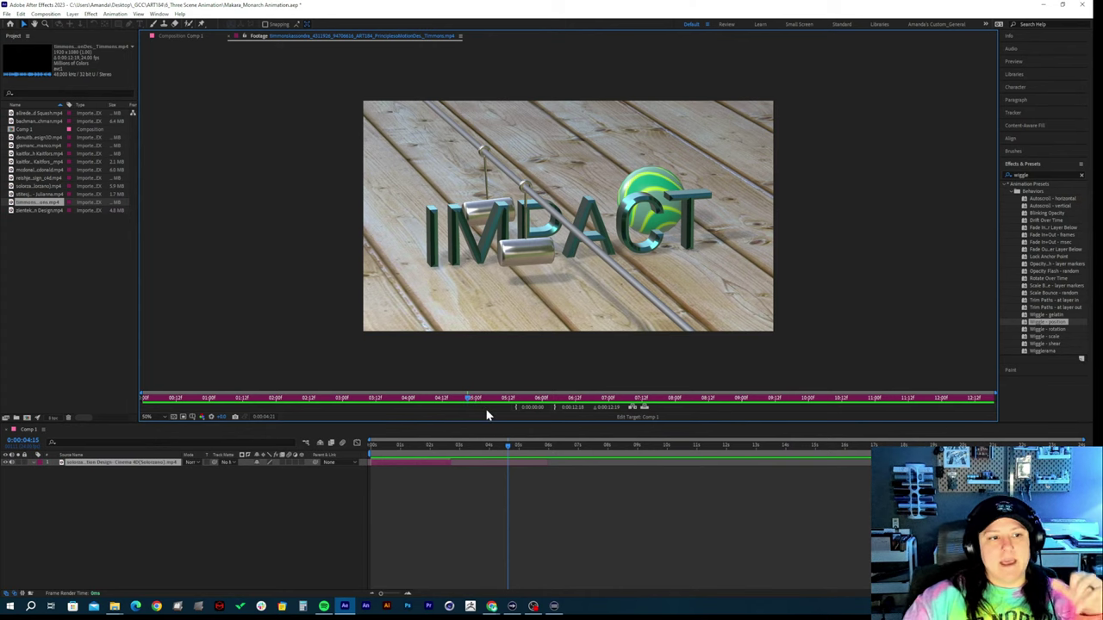
Scrub the cylinders' swing in the Impact scene, mark the letter C with temporary strokes, and clear them
drag(443, 401, 386, 374)
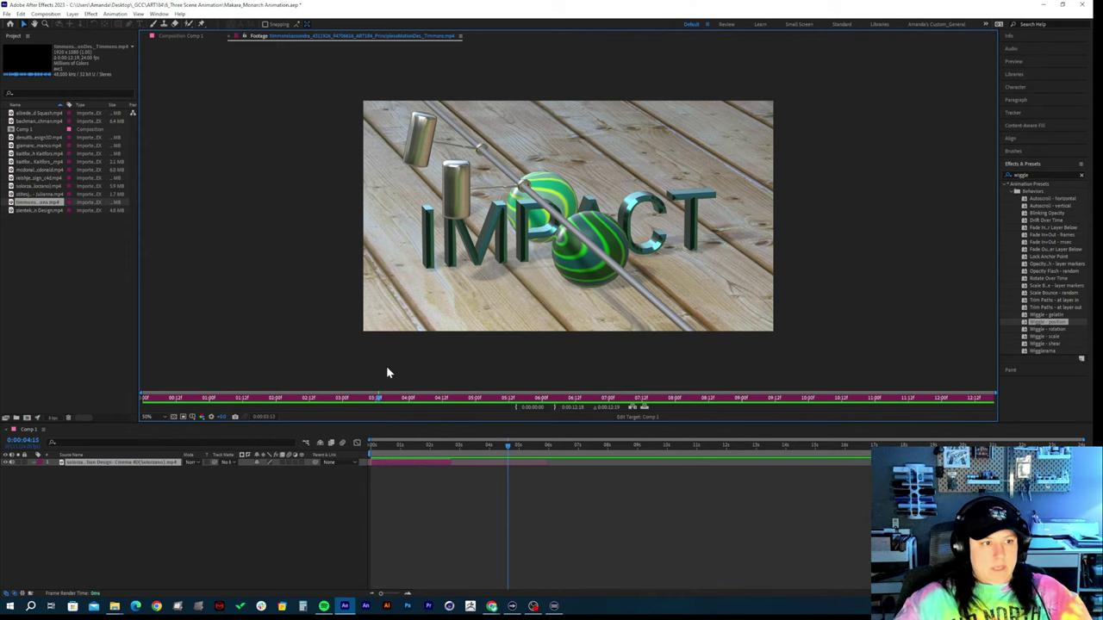
drag(368, 404, 413, 414)
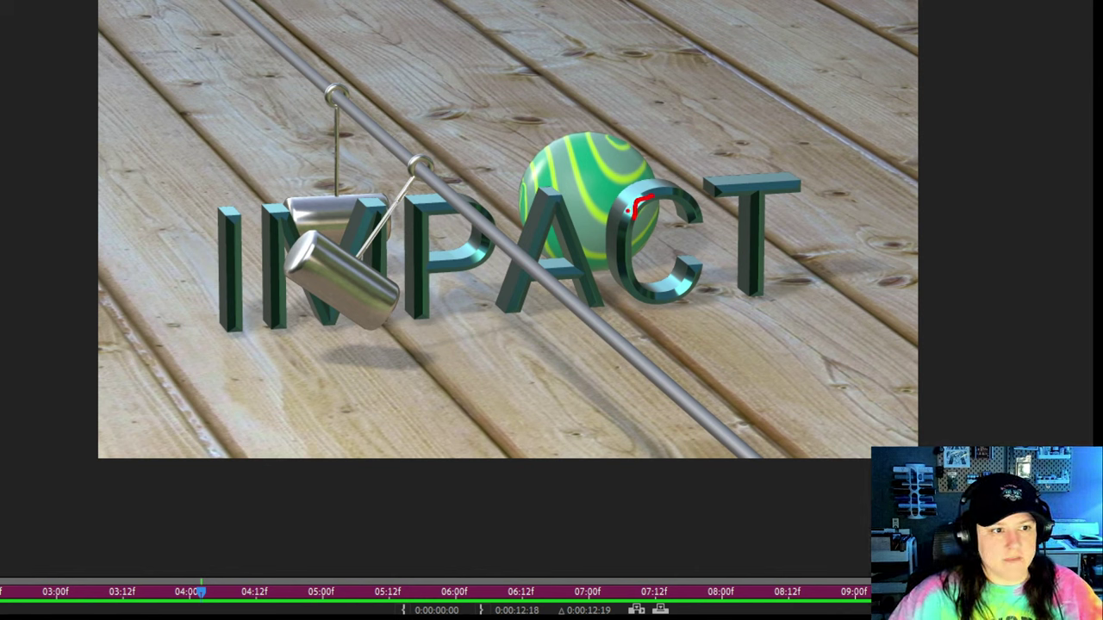
drag(626, 221, 622, 257)
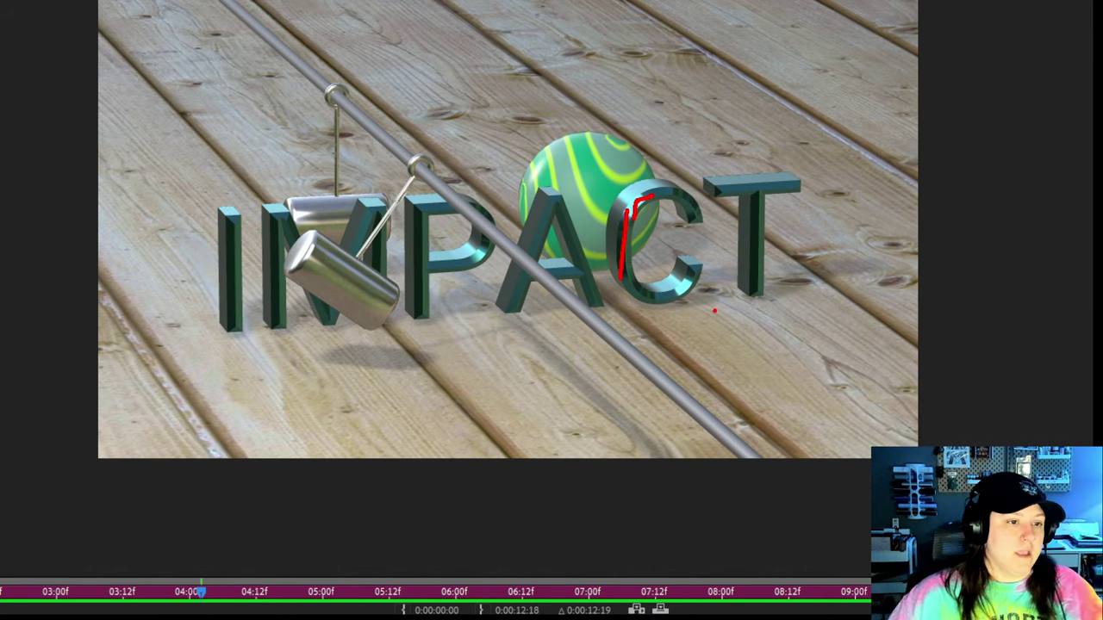
key(Escape)
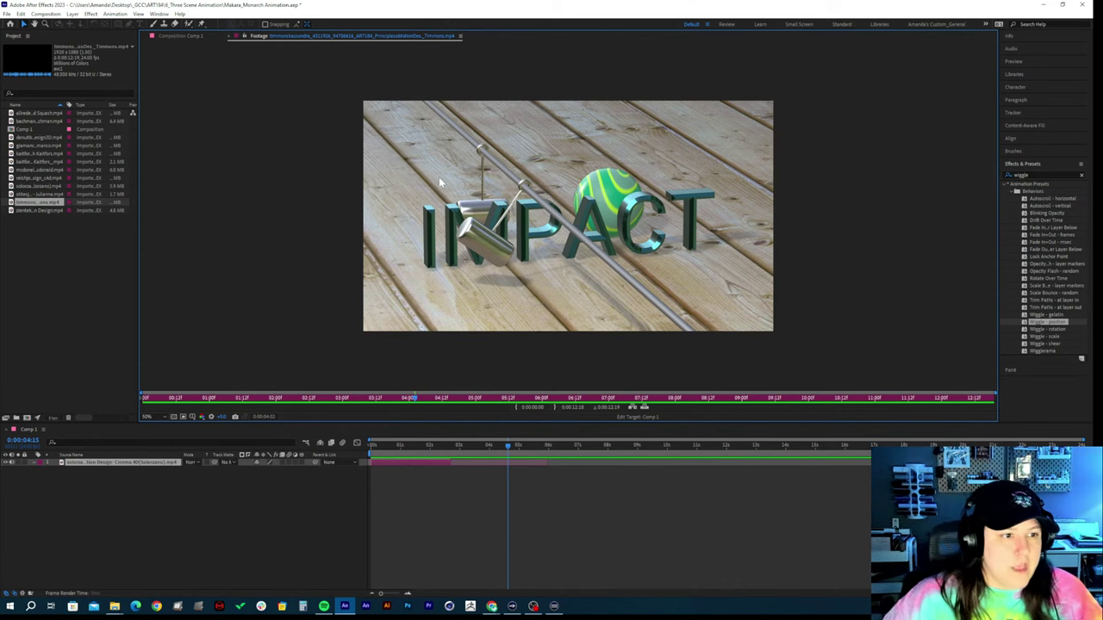
Replay the Impact scene from its opening several times to examine how the swinging cylinders strike the striped balls
drag(481, 406, 363, 401)
key(space)
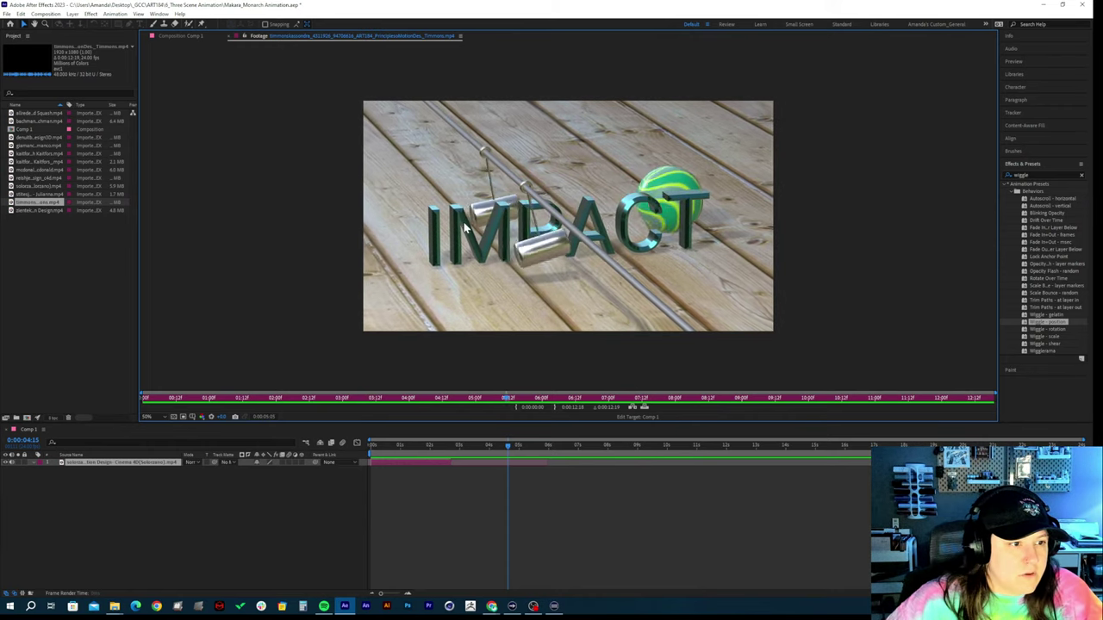
drag(527, 401, 388, 410)
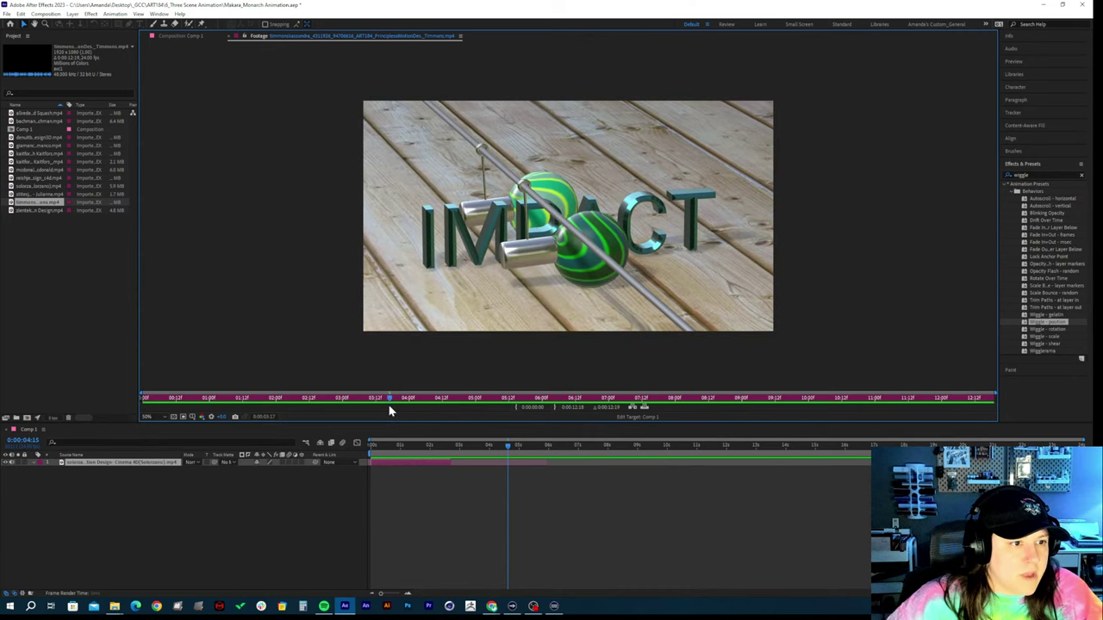
key(space)
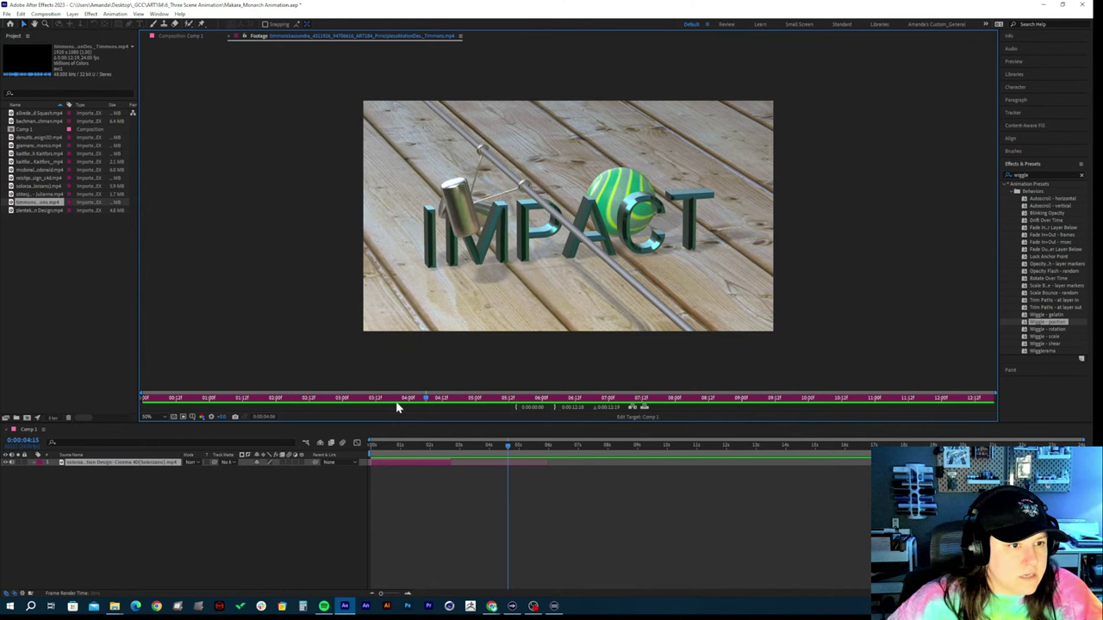
key(space)
key(space)
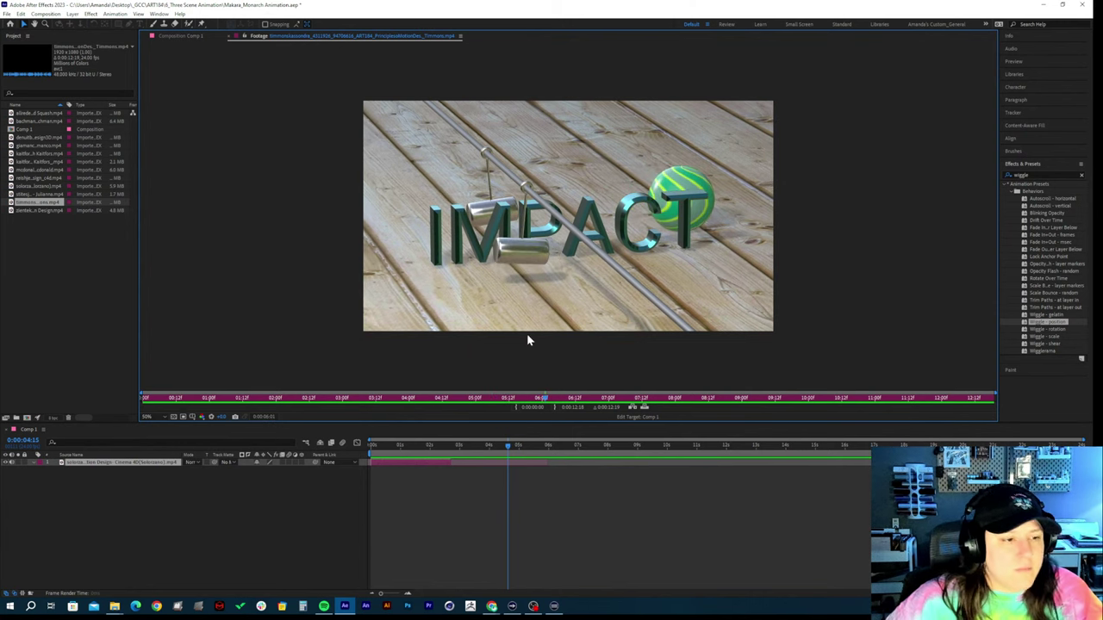
Compare the end of the title card with the Impact scene's opening frames and play across the cut
mouse_move(434, 398)
mouse_down()
mouse_move(418, 403)
mouse_move(477, 397)
mouse_move(389, 397)
mouse_move(444, 398)
mouse_up()
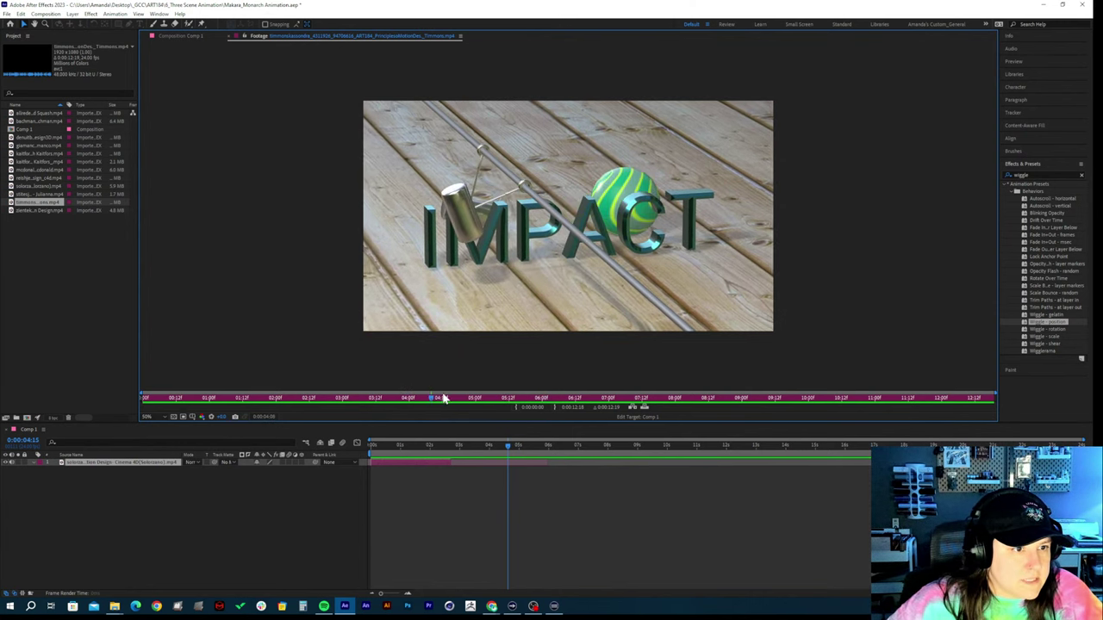
click(346, 400)
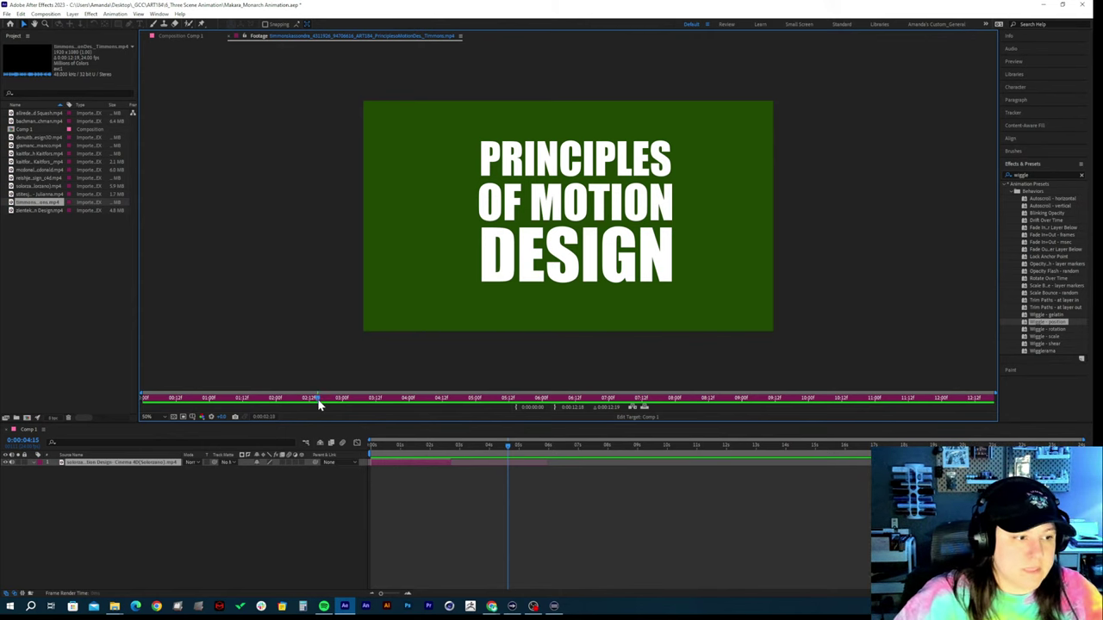
click(390, 403)
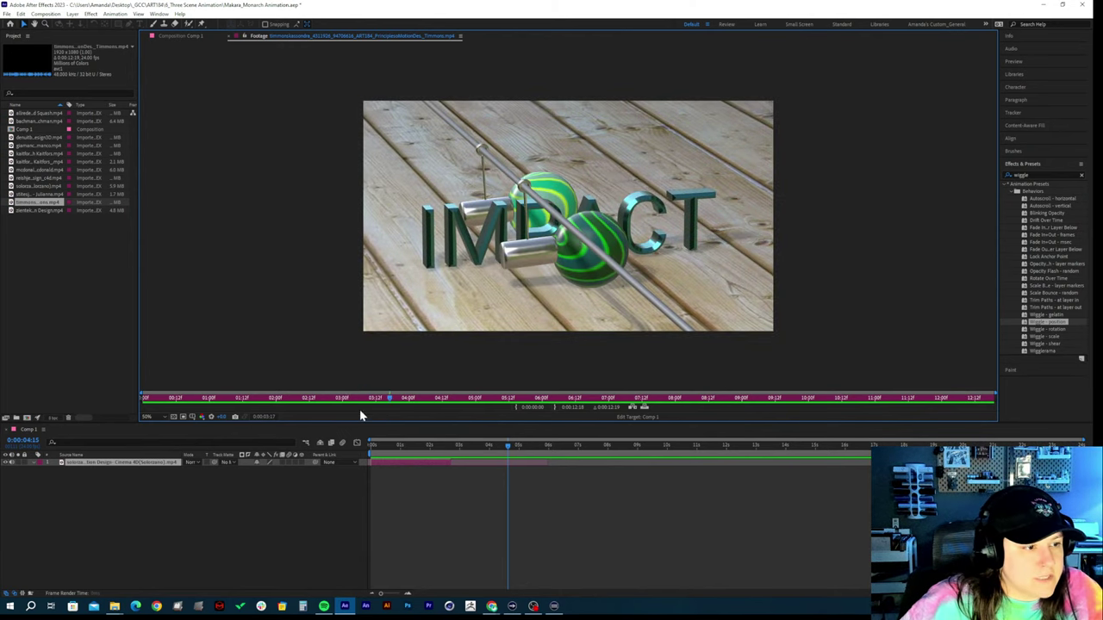
click(333, 404)
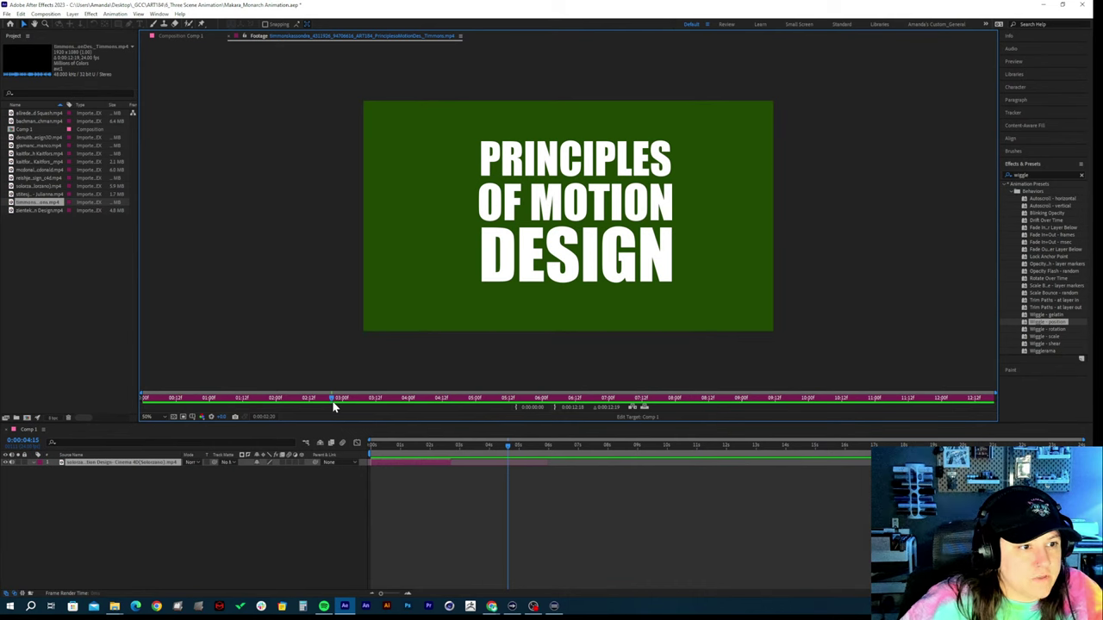
key(space)
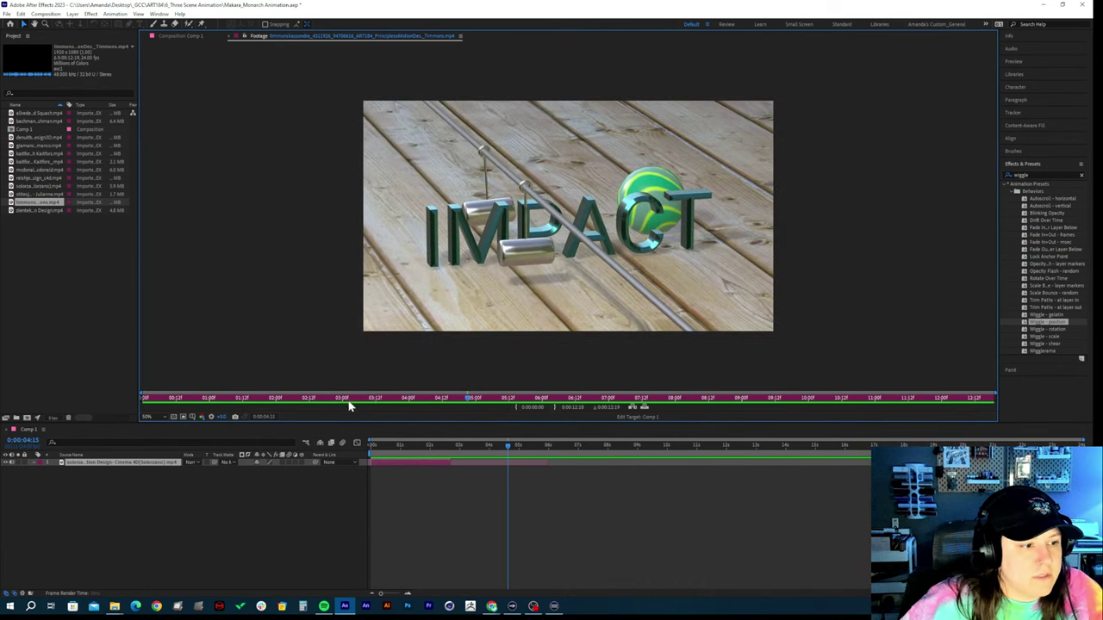
Replay the Impact scene and review its closing seconds up to the cut into the Weight scene
click(345, 399)
drag(323, 401, 362, 404)
key(space)
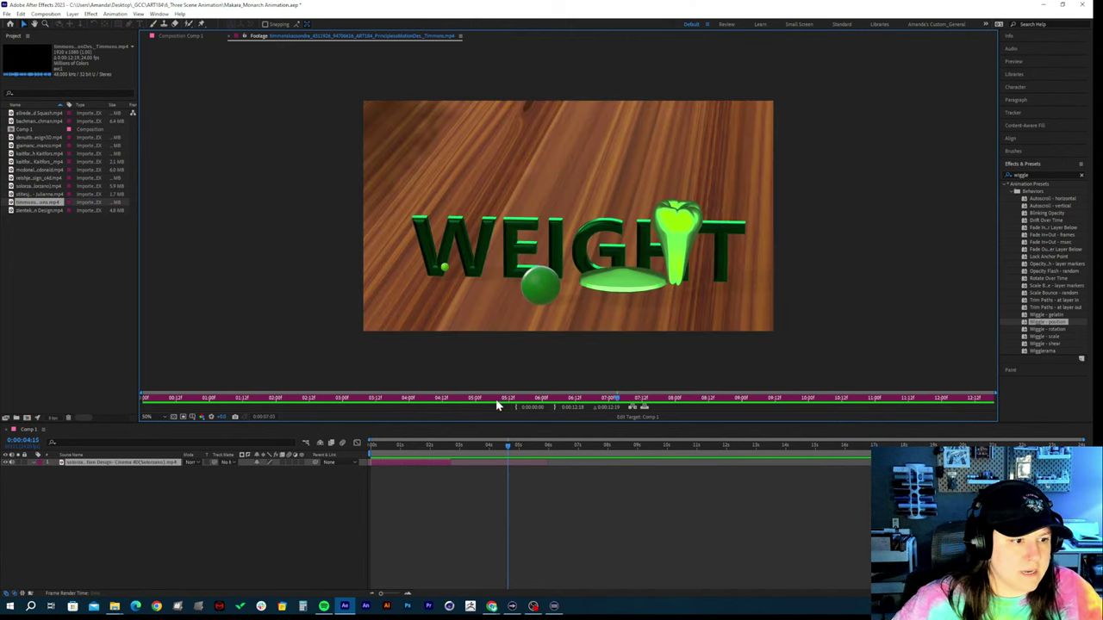
drag(497, 405, 466, 409)
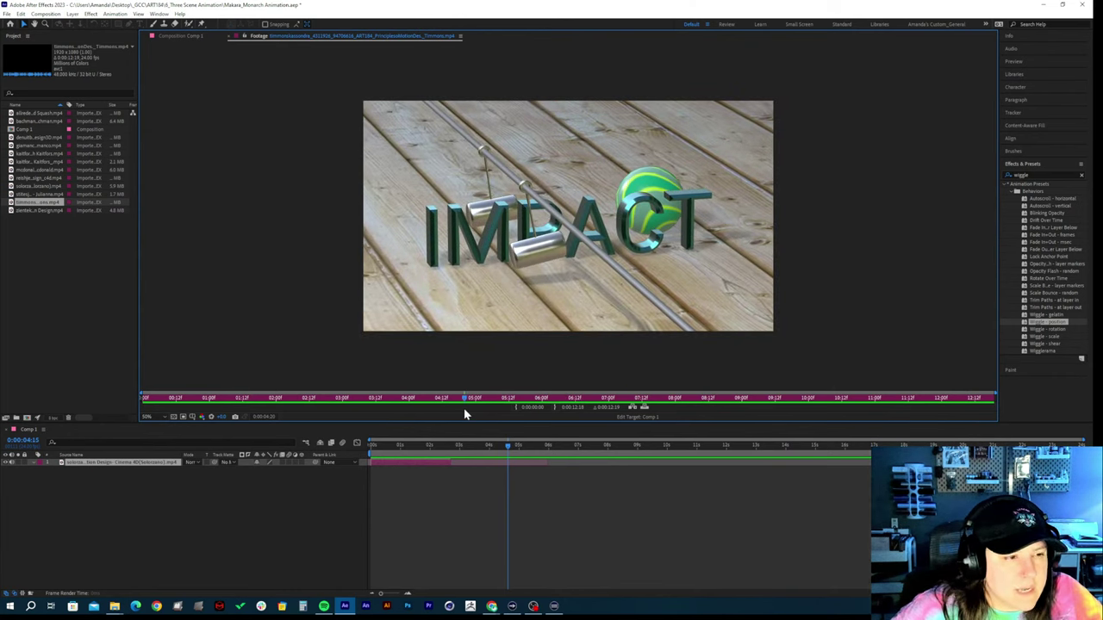
key(space)
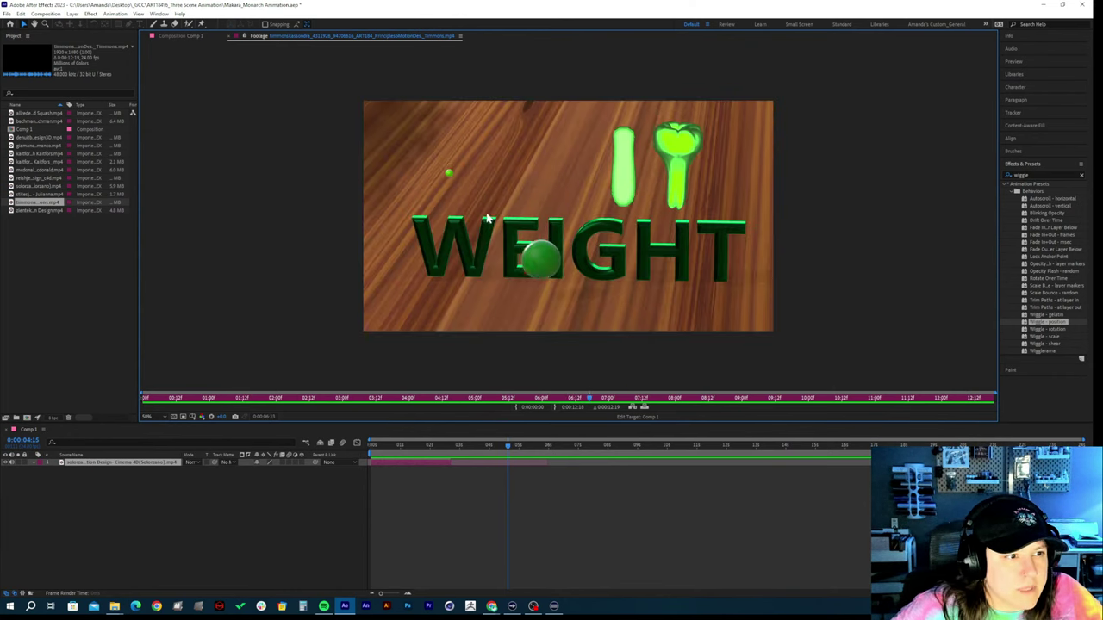
drag(530, 403, 495, 410)
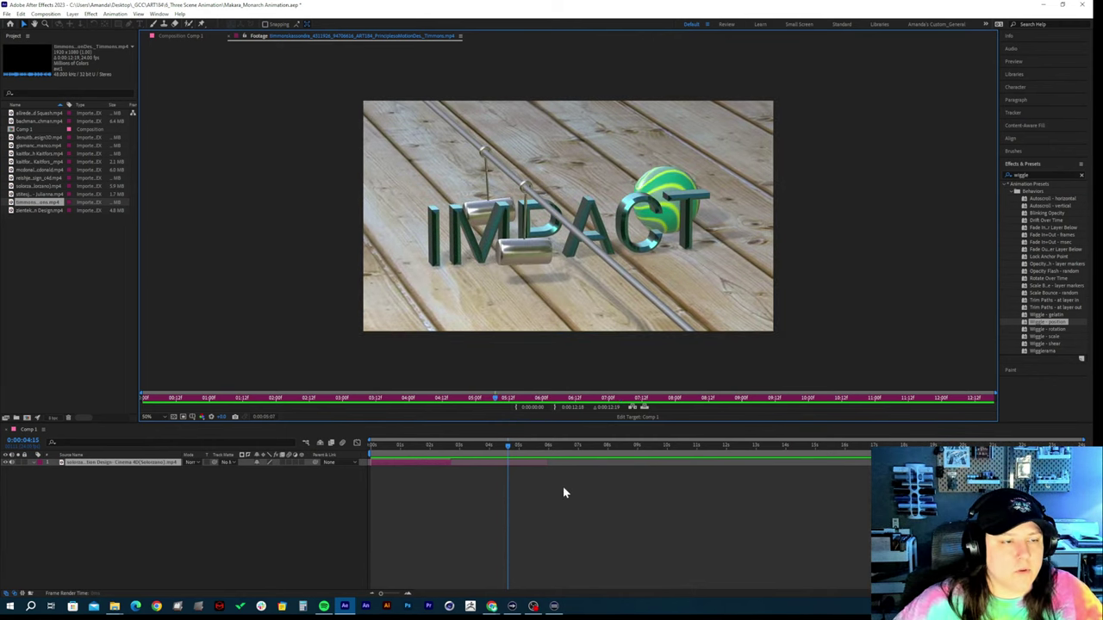
key(space)
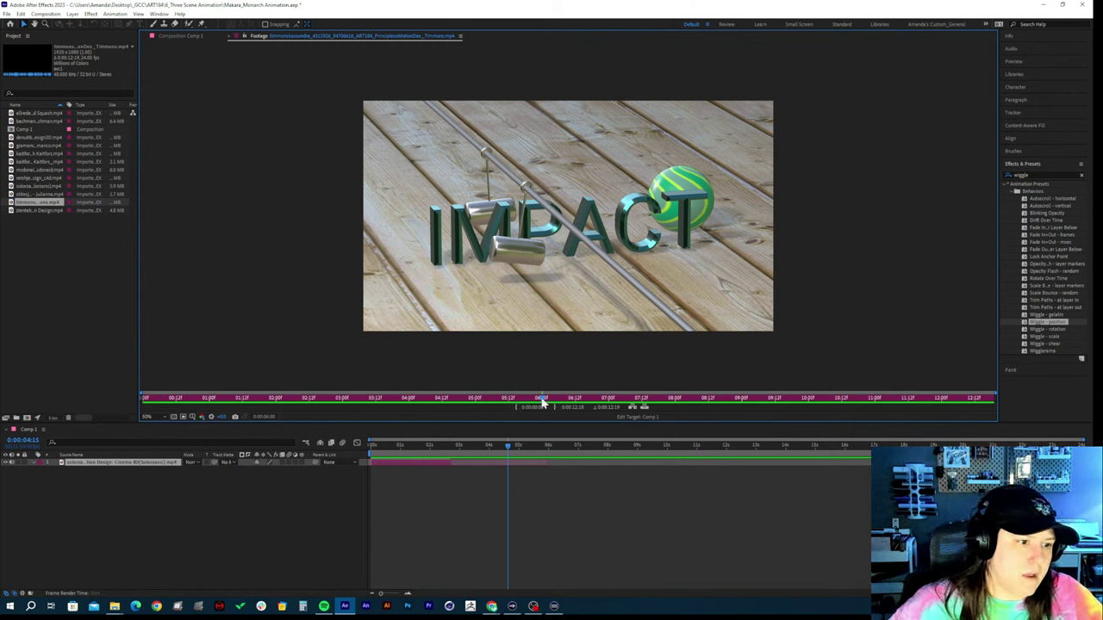
Move to the opening of the Weight scene, circle the pale green ball with temporary strokes, clear them, and resume playback
mouse_move(542, 402)
mouse_down()
mouse_move(582, 401)
mouse_move(485, 389)
mouse_move(608, 398)
mouse_move(556, 405)
mouse_move(578, 410)
mouse_up()
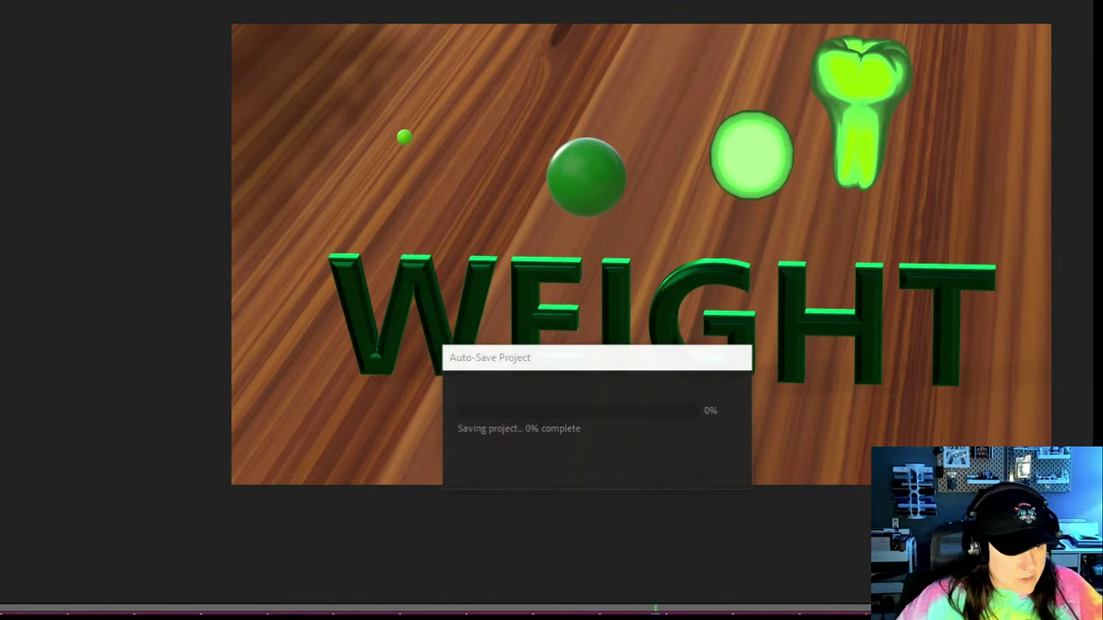
drag(550, 100, 490, 157)
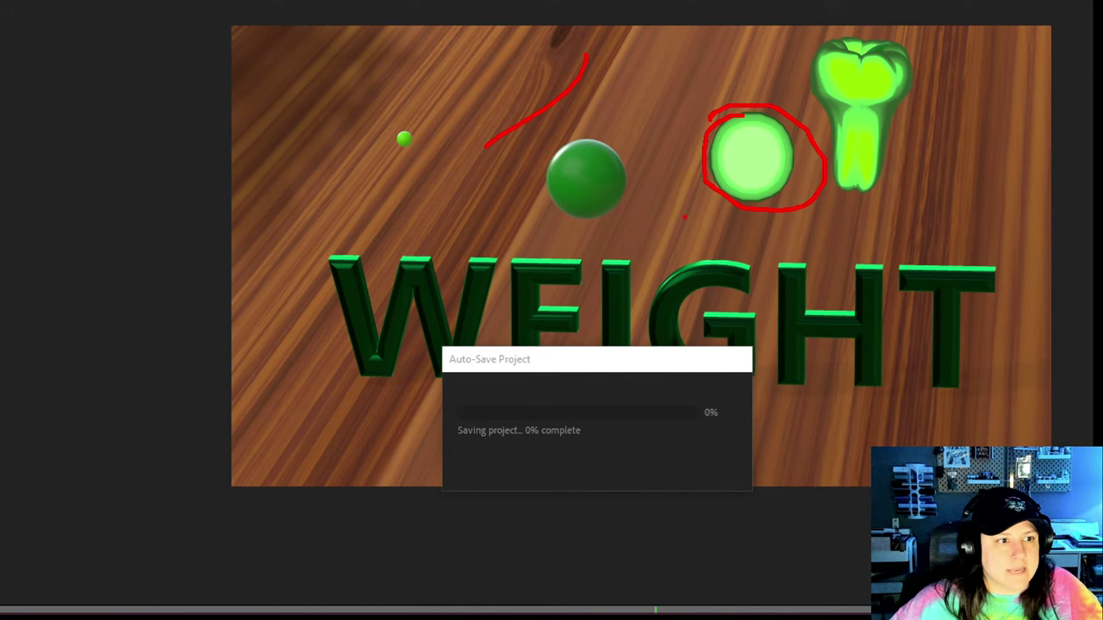
key(space)
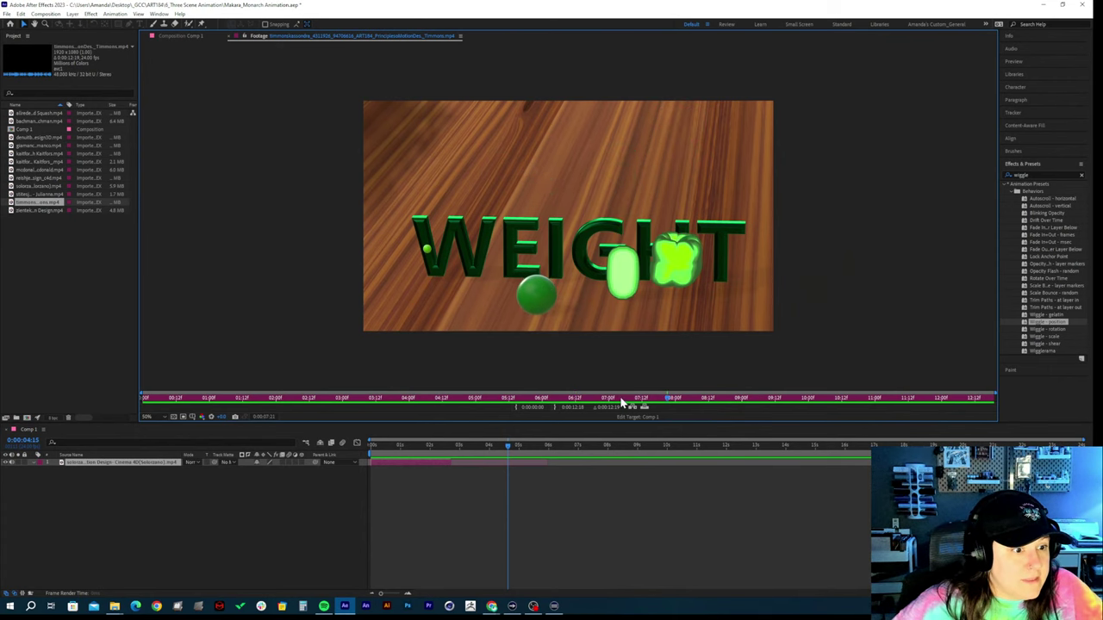
Replay the Weight scene repeatedly to compare how the small ball, dark ball, pale ball and pepper fall and bounce
drag(622, 403, 593, 406)
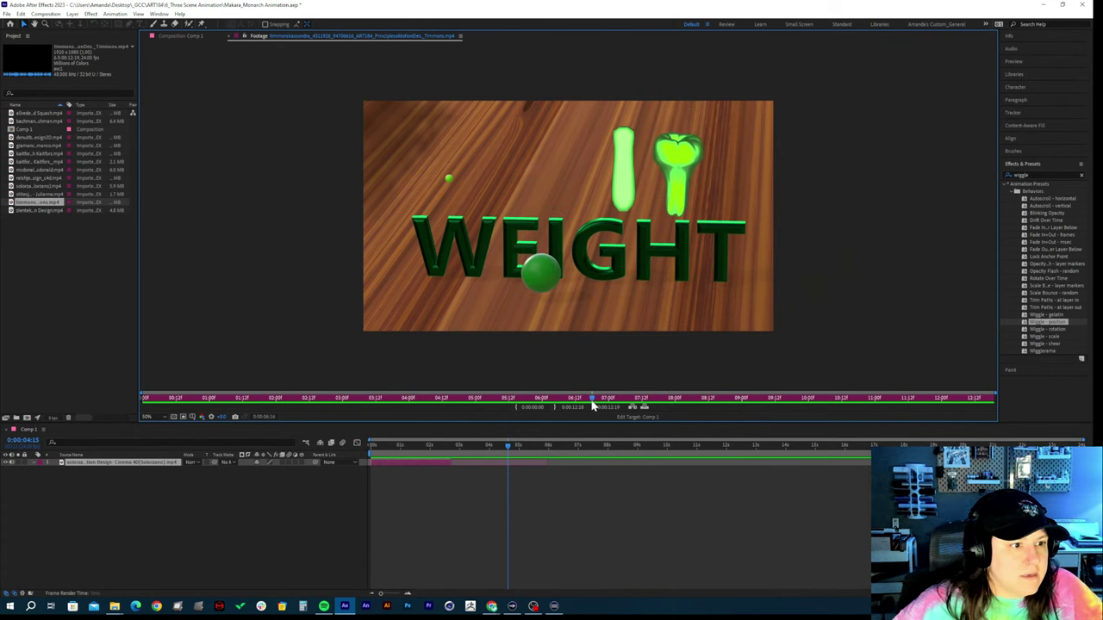
key(space)
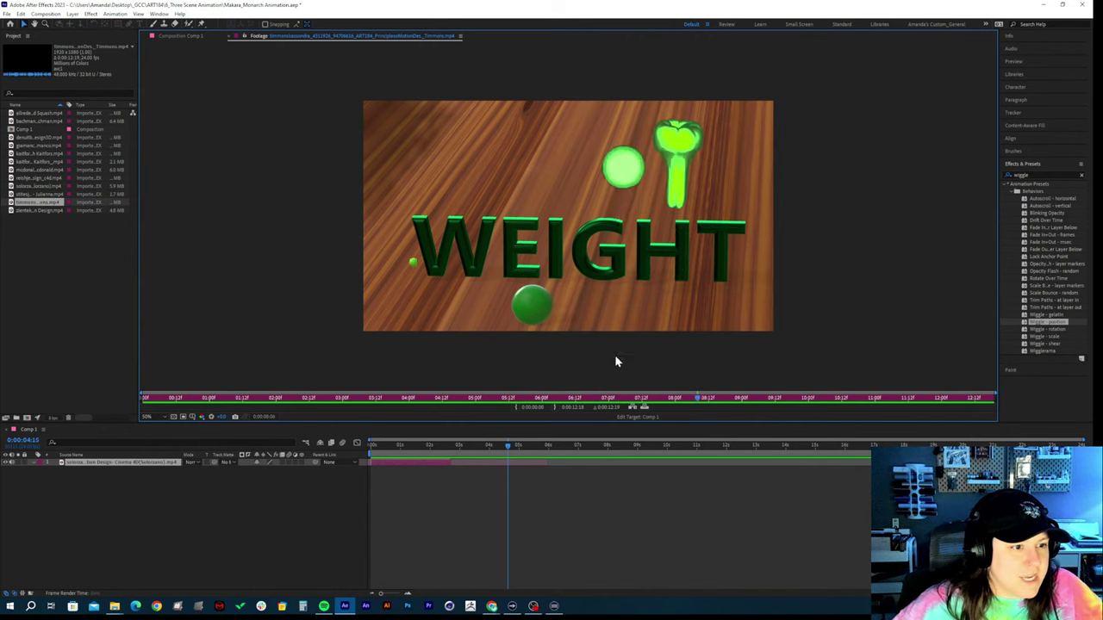
drag(697, 401, 578, 406)
key(space)
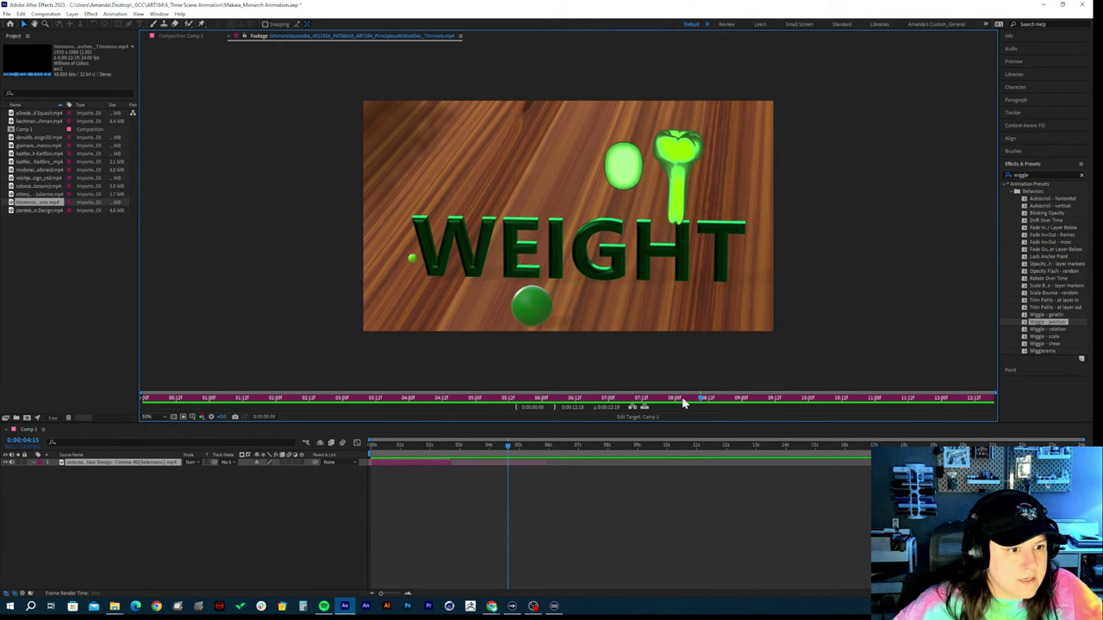
drag(683, 403, 607, 406)
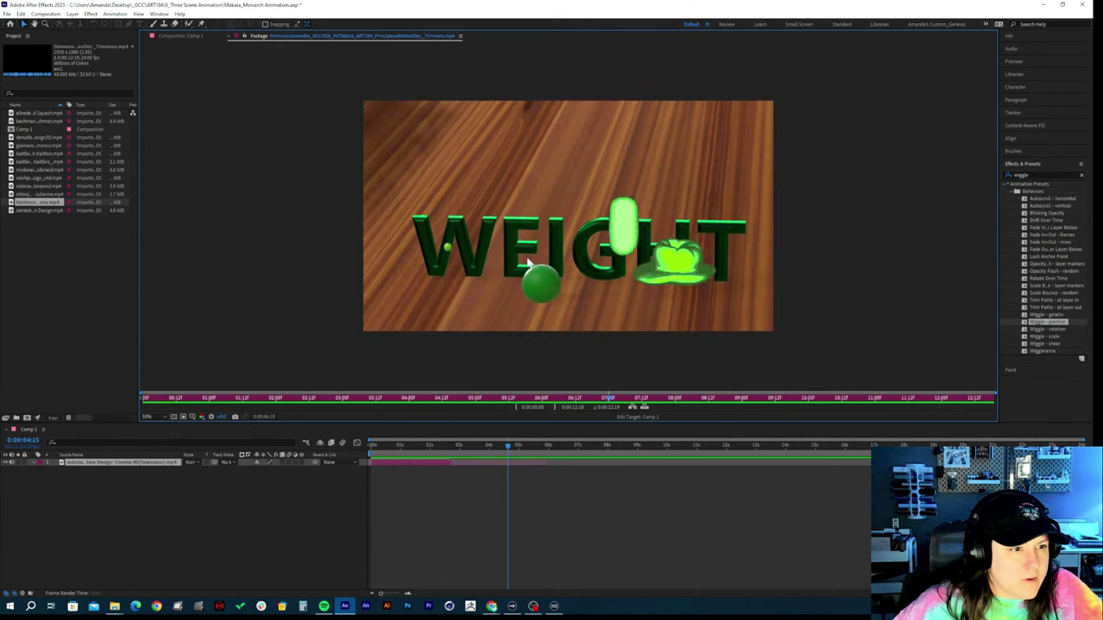
key(space)
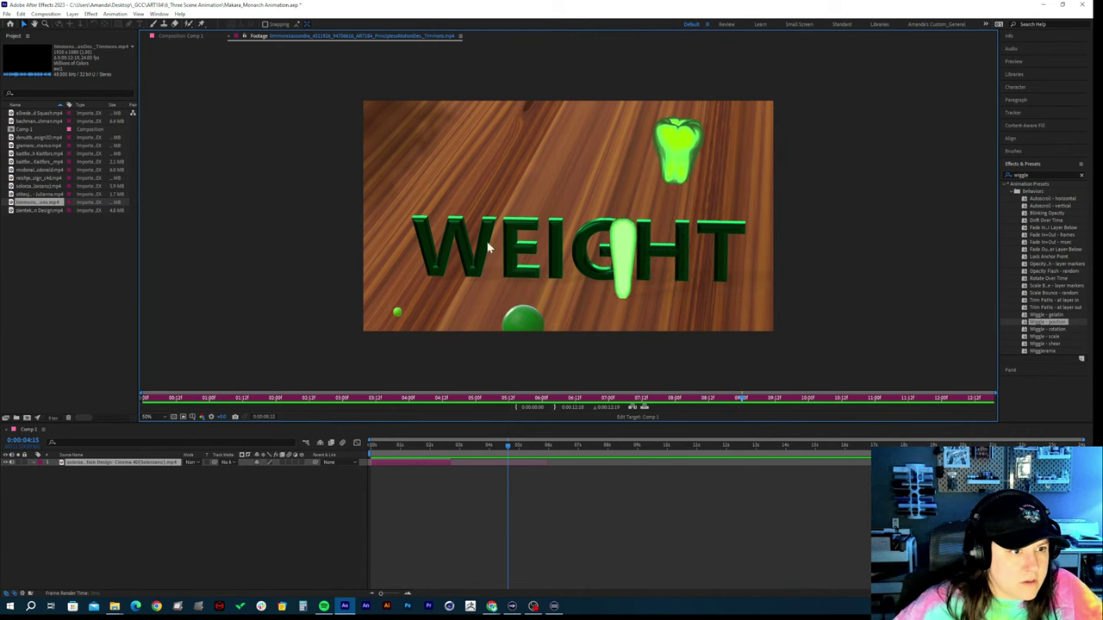
drag(667, 403, 582, 405)
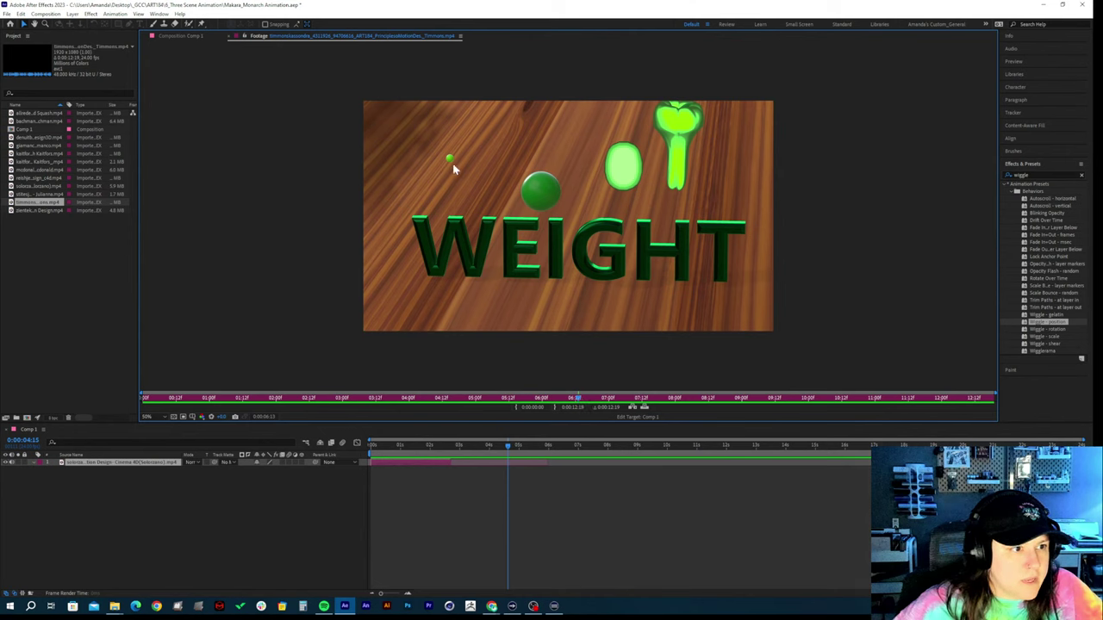
key(space)
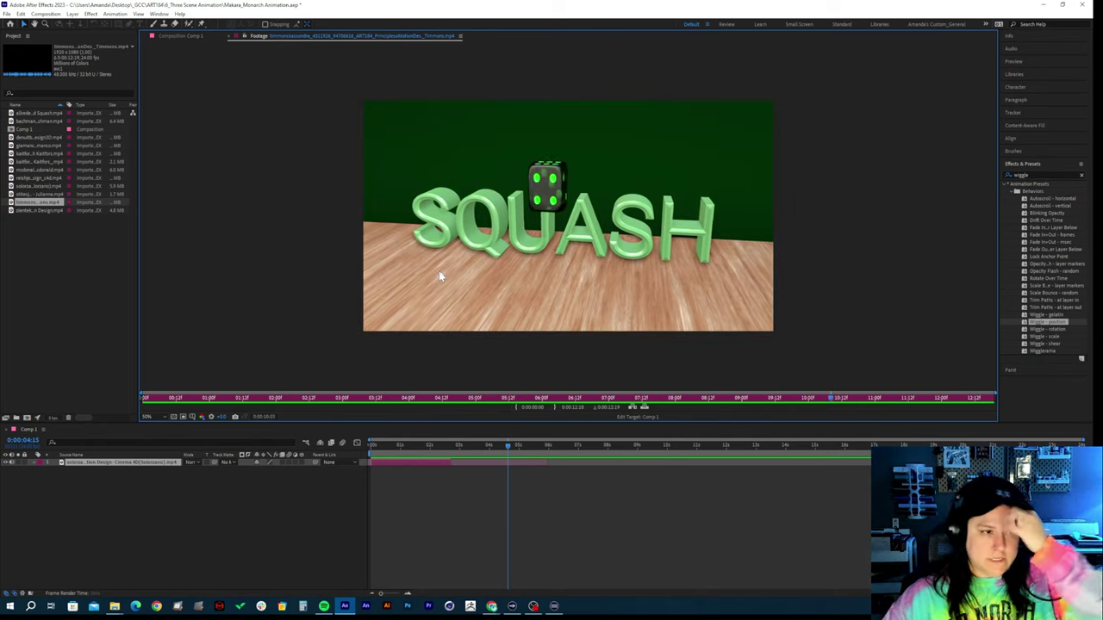
Replay and scrub the Weight scene again, stopping on the stretched pale ball and pepper at 0:00:06:17
drag(607, 401, 581, 396)
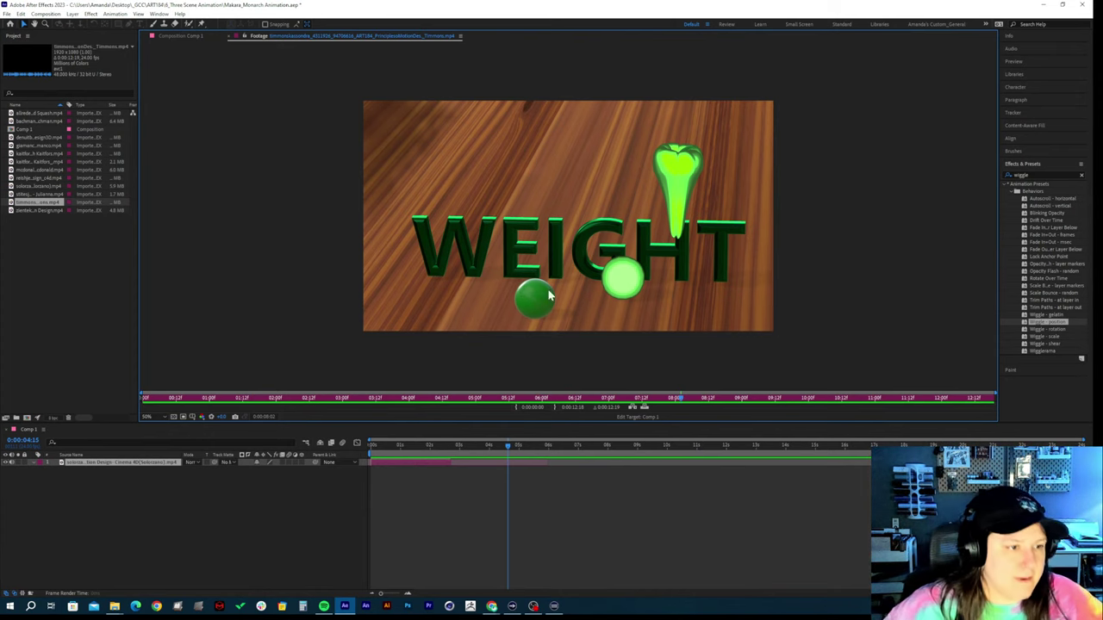
drag(521, 402, 603, 398)
key(space)
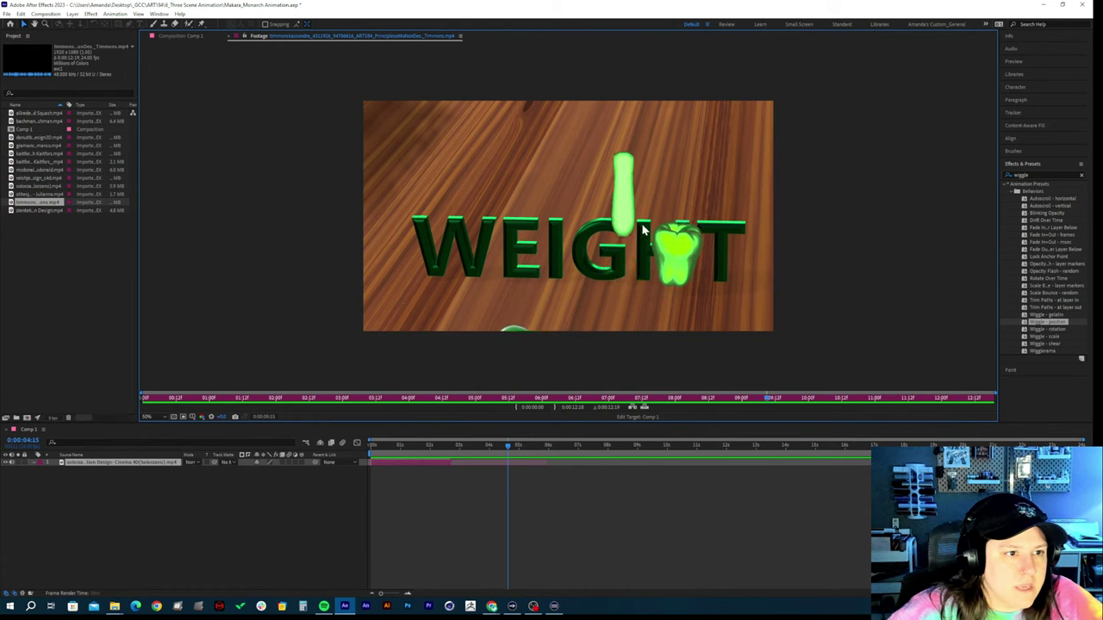
mouse_move(569, 400)
mouse_down()
mouse_move(559, 399)
mouse_move(589, 404)
mouse_up()
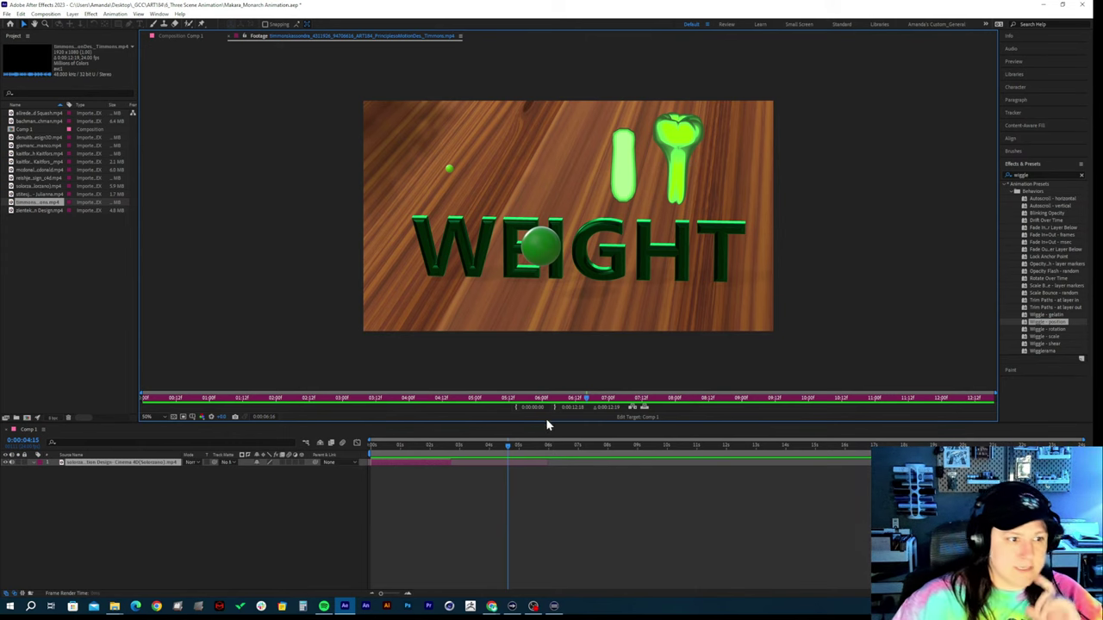
click(593, 399)
mouse_move(593, 402)
mouse_down()
mouse_move(574, 401)
mouse_move(589, 402)
mouse_up()
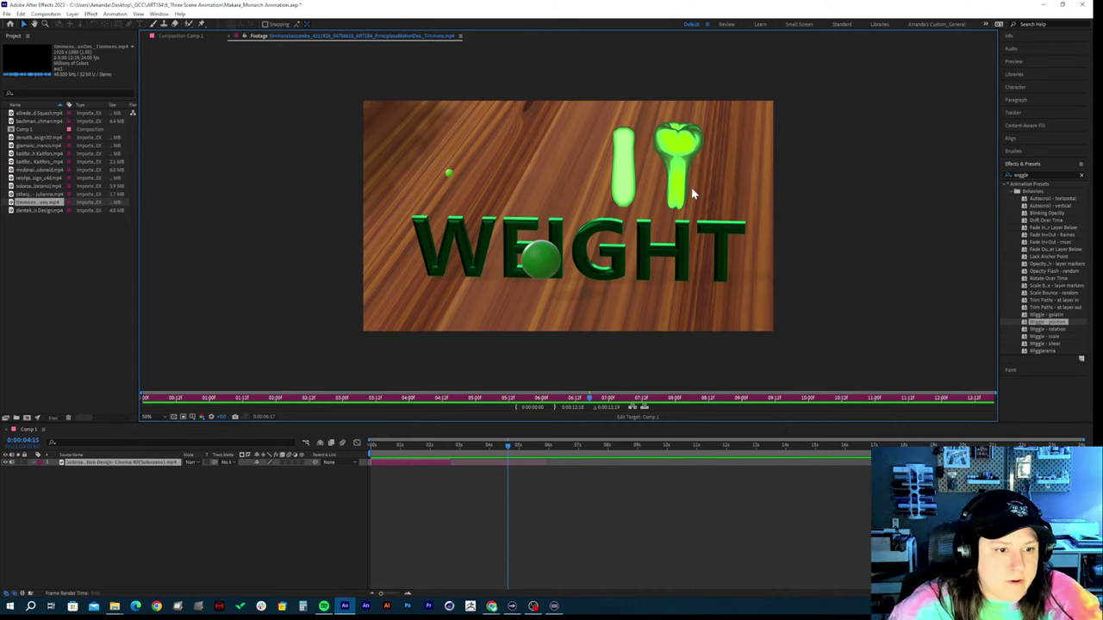
Play the rest of the clip and move to the die in the Squash scene at 0:00:10:06
key(space)
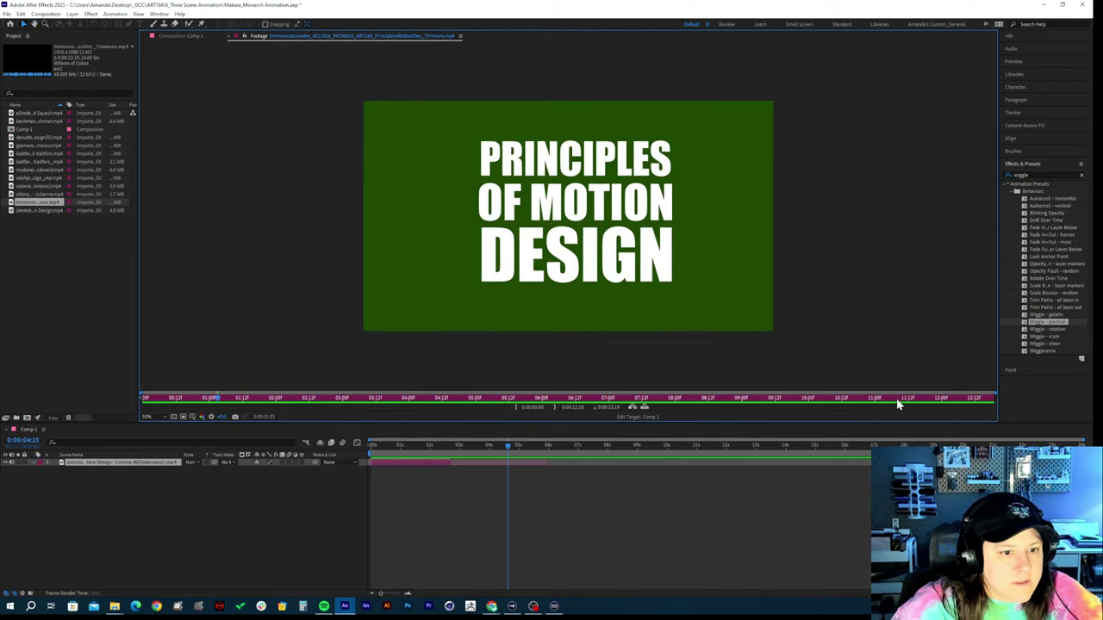
drag(898, 402, 788, 403)
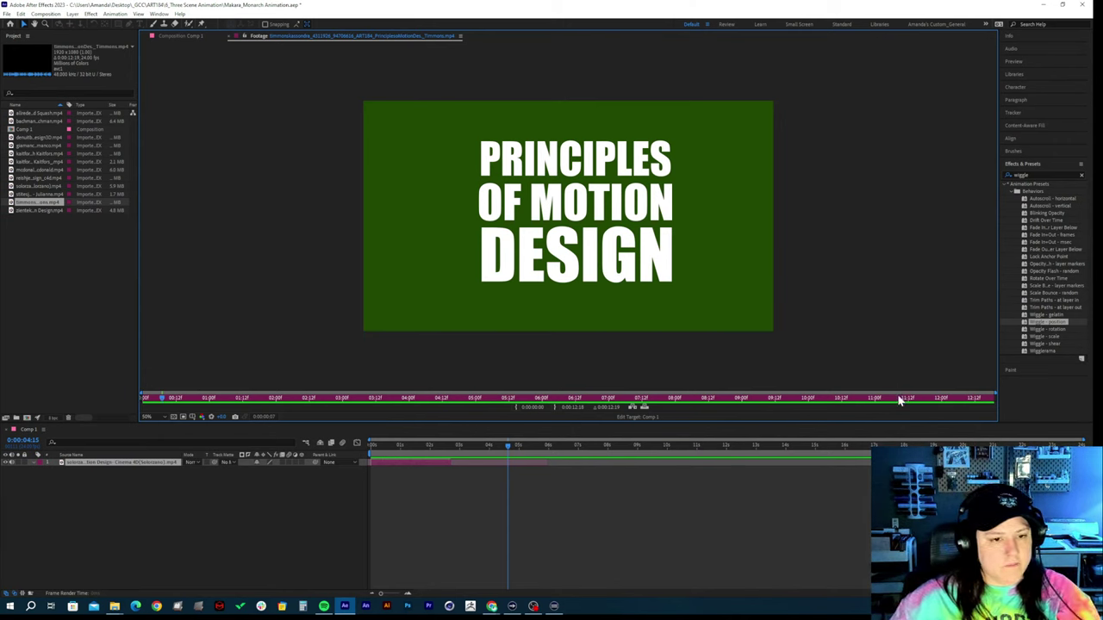
drag(899, 399, 825, 388)
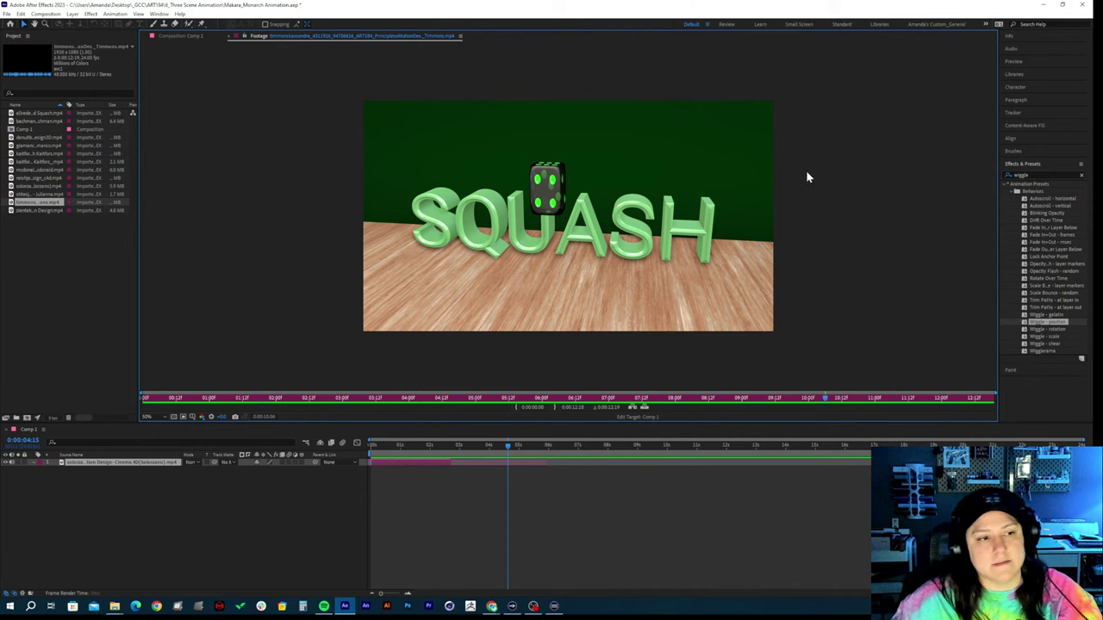
Open the last footage clip in the project, mark the Bounce scene with a temporary stroke, and delete the remaining layer from Comp 1
double_click(26, 212)
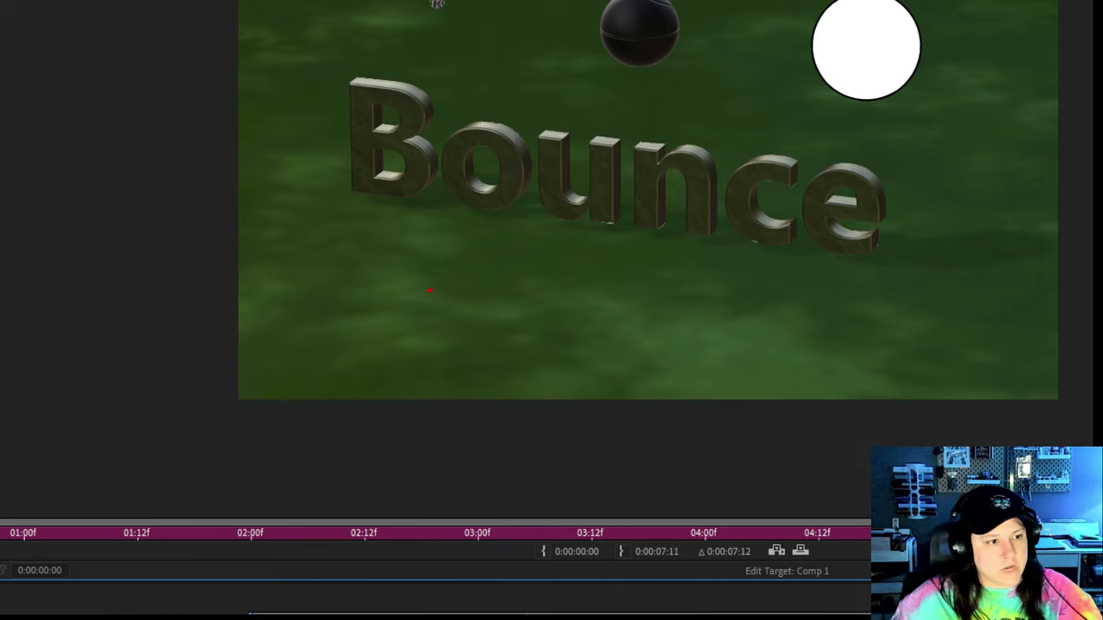
mouse_move(428, 290)
mouse_down()
mouse_move(508, 255)
mouse_move(422, 299)
mouse_up()
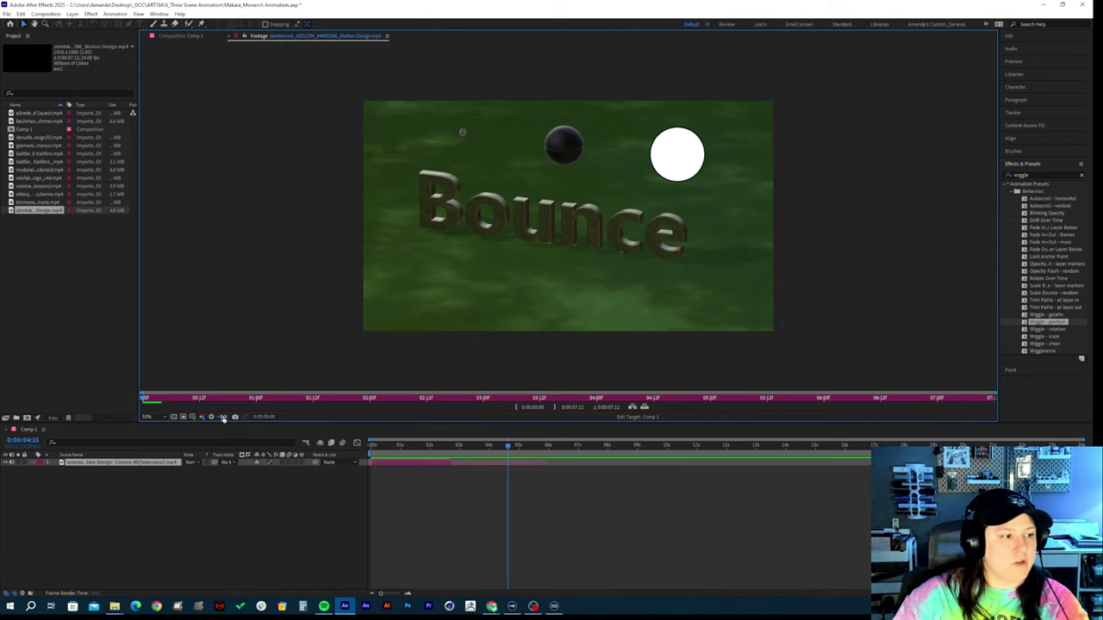
click(91, 466)
key(Delete)
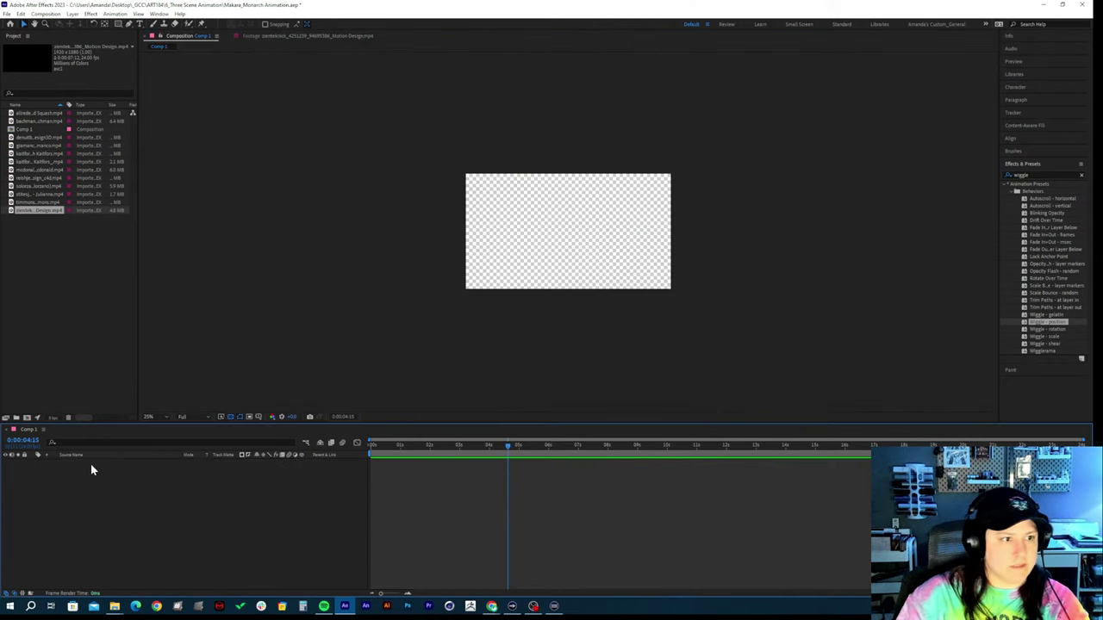
Reopen the Bounce footage, play it into the Impact scene, and scrub back to the falling balls at 0:00:00:11
double_click(39, 210)
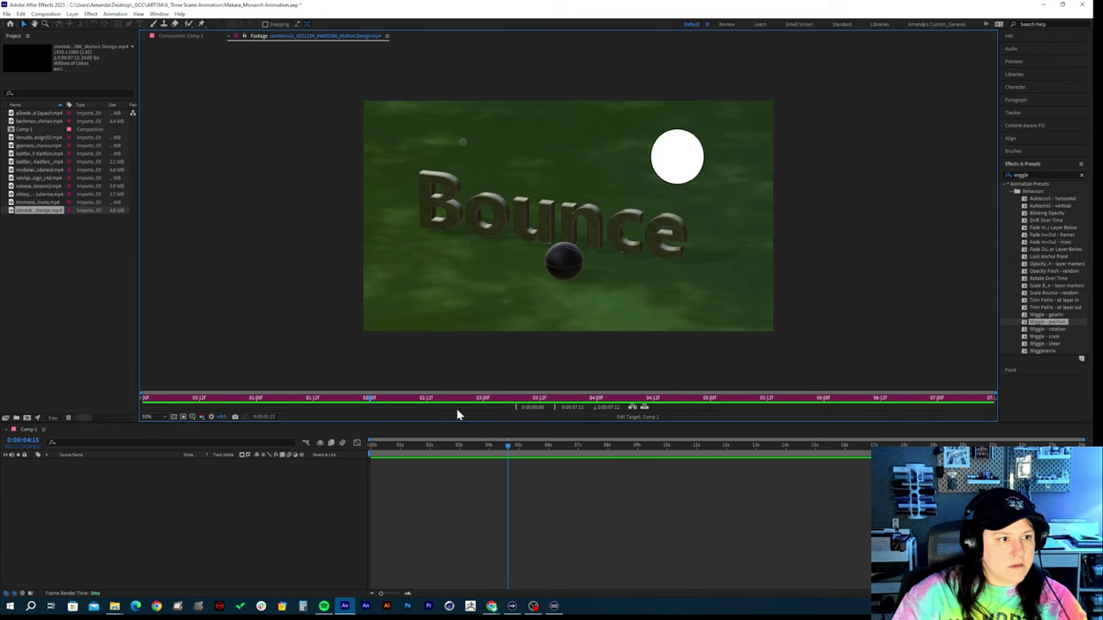
key(space)
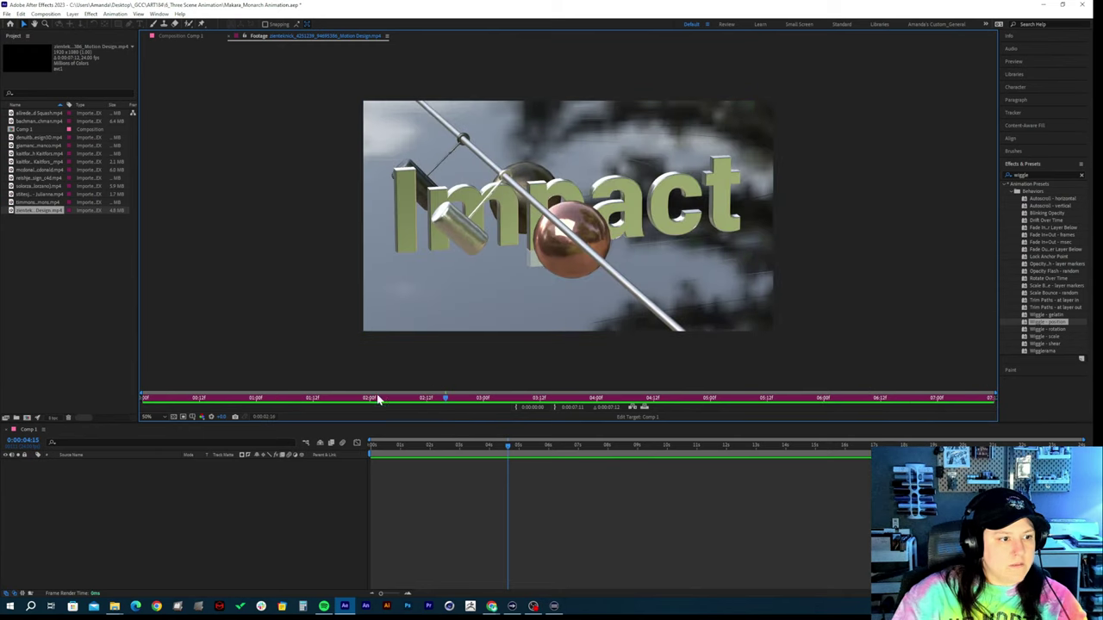
key(space)
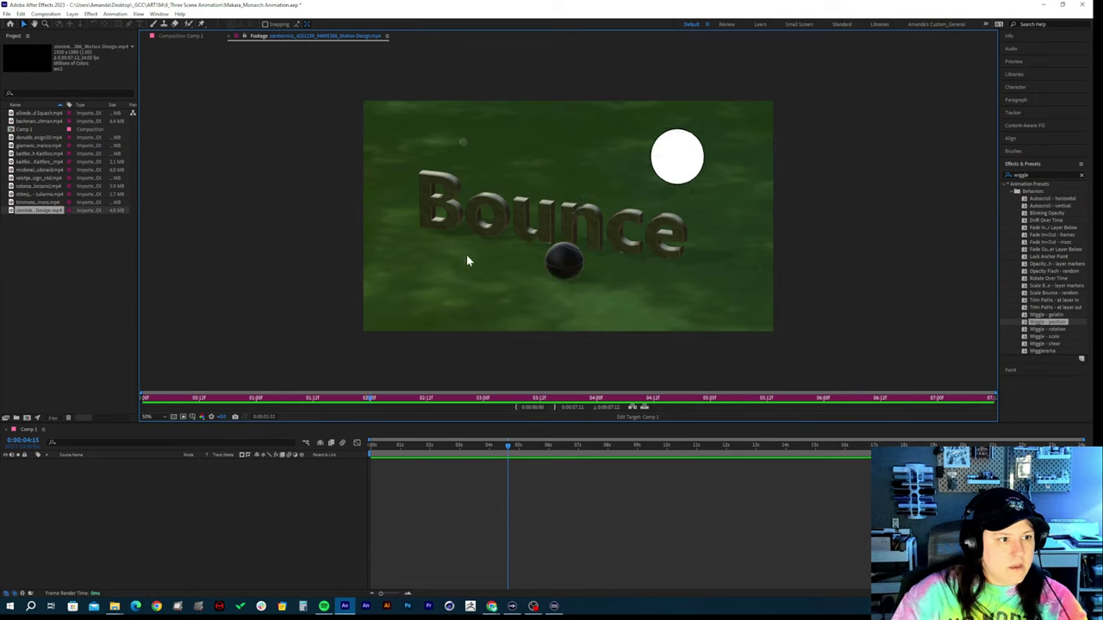
key(space)
click(369, 399)
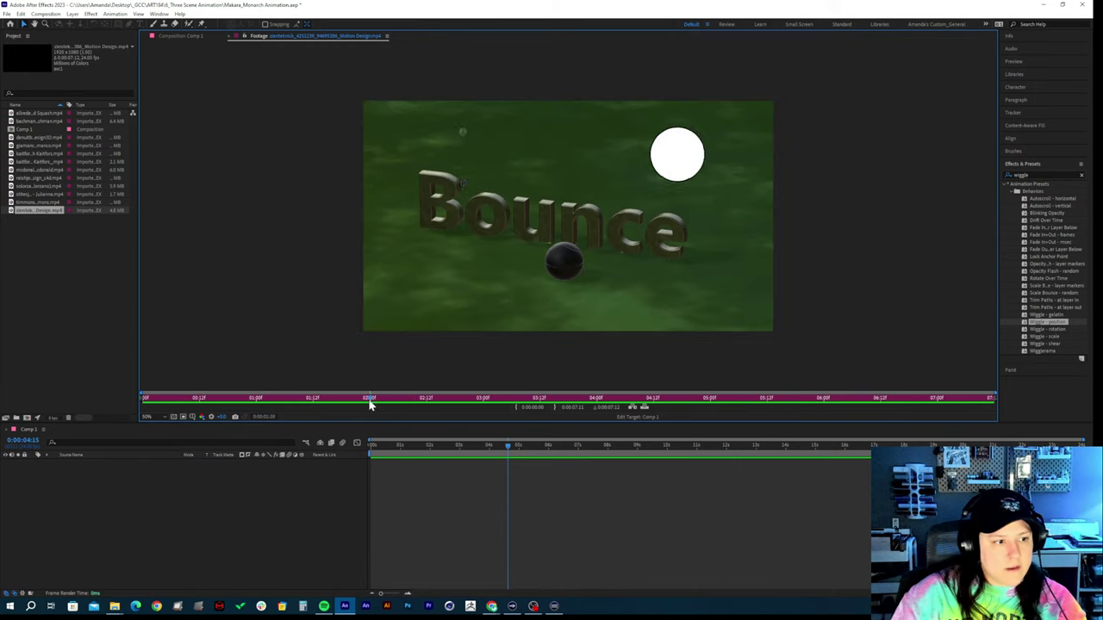
drag(369, 399, 181, 400)
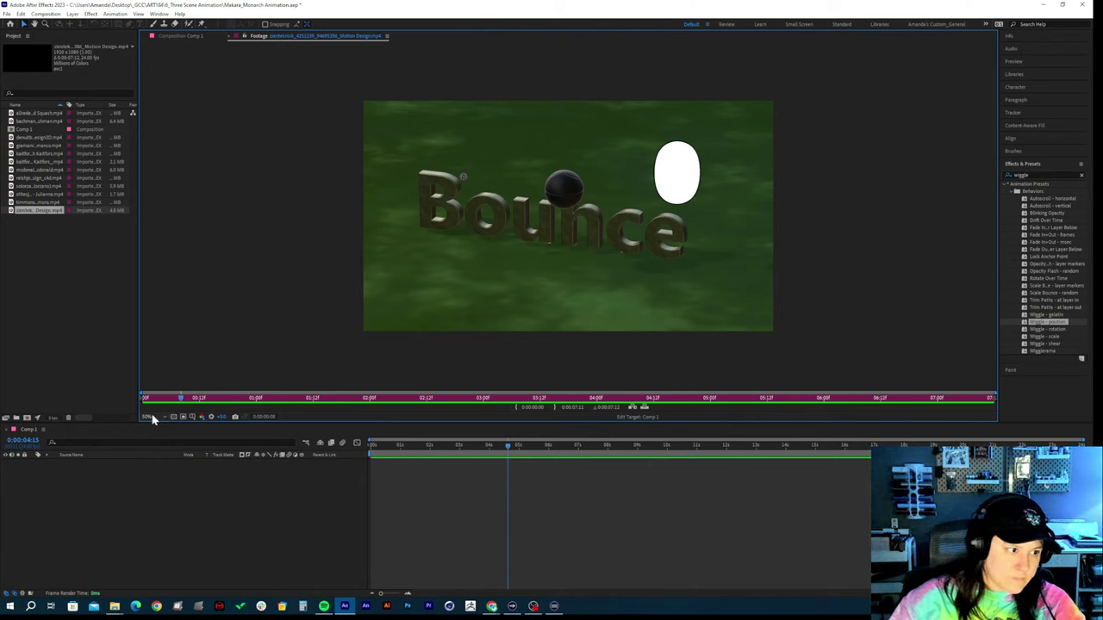
mouse_move(170, 405)
mouse_down()
mouse_move(152, 401)
mouse_move(295, 397)
mouse_move(163, 402)
mouse_move(233, 410)
mouse_move(180, 411)
mouse_up()
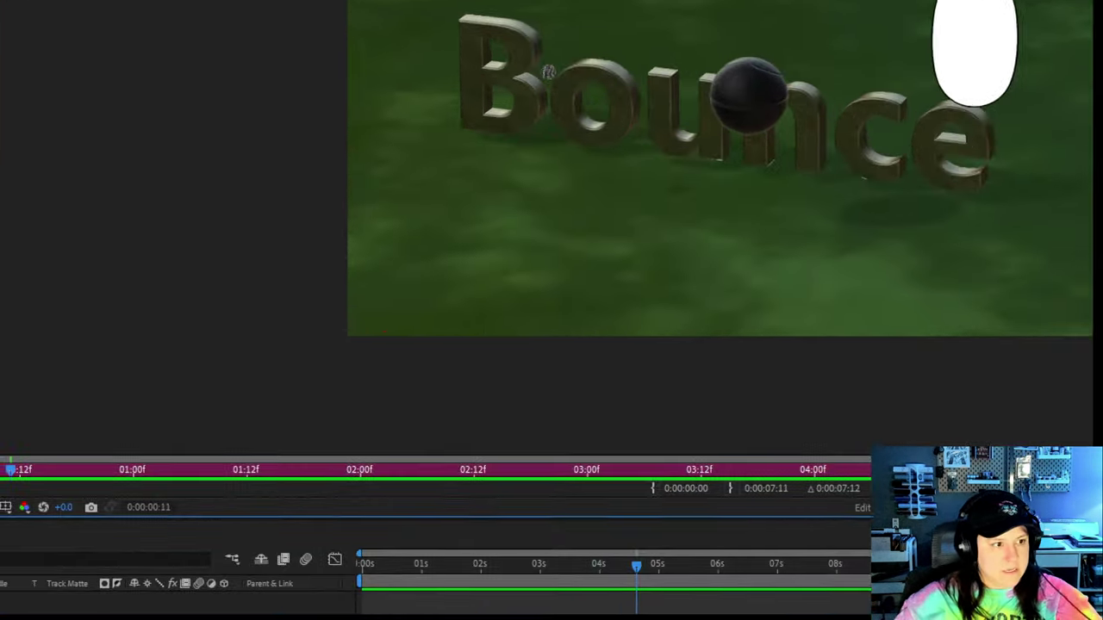
Sketch a temporary S-shaped ease curve and a V-shaped bounce curve over the Bounce scene, add end handles, and clear the strokes
mouse_move(120, 302)
mouse_down()
mouse_move(193, 308)
mouse_move(245, 293)
mouse_move(286, 258)
mouse_move(303, 195)
mouse_move(351, 126)
mouse_move(494, 91)
mouse_up()
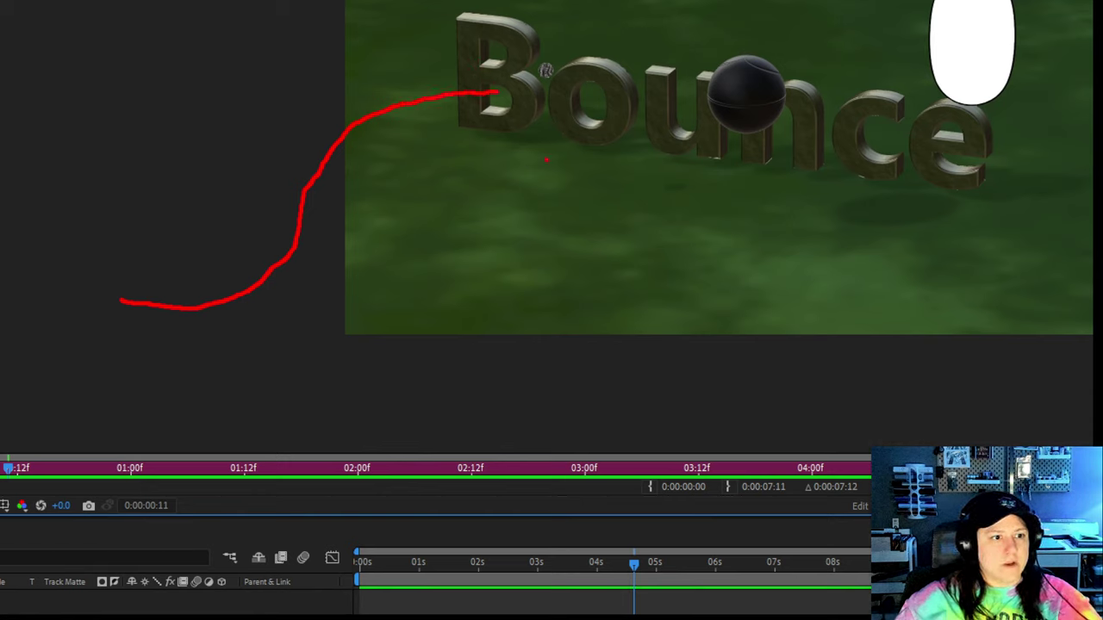
mouse_move(542, 162)
mouse_down()
mouse_move(604, 190)
mouse_move(671, 319)
mouse_move(800, 165)
mouse_move(863, 139)
mouse_up()
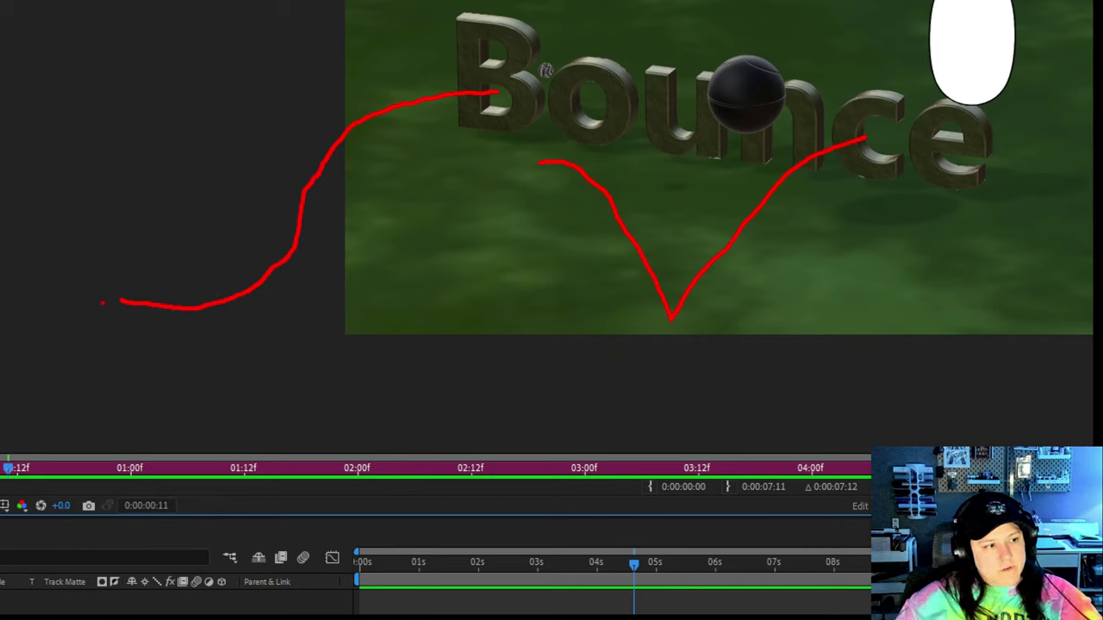
drag(103, 303, 131, 295)
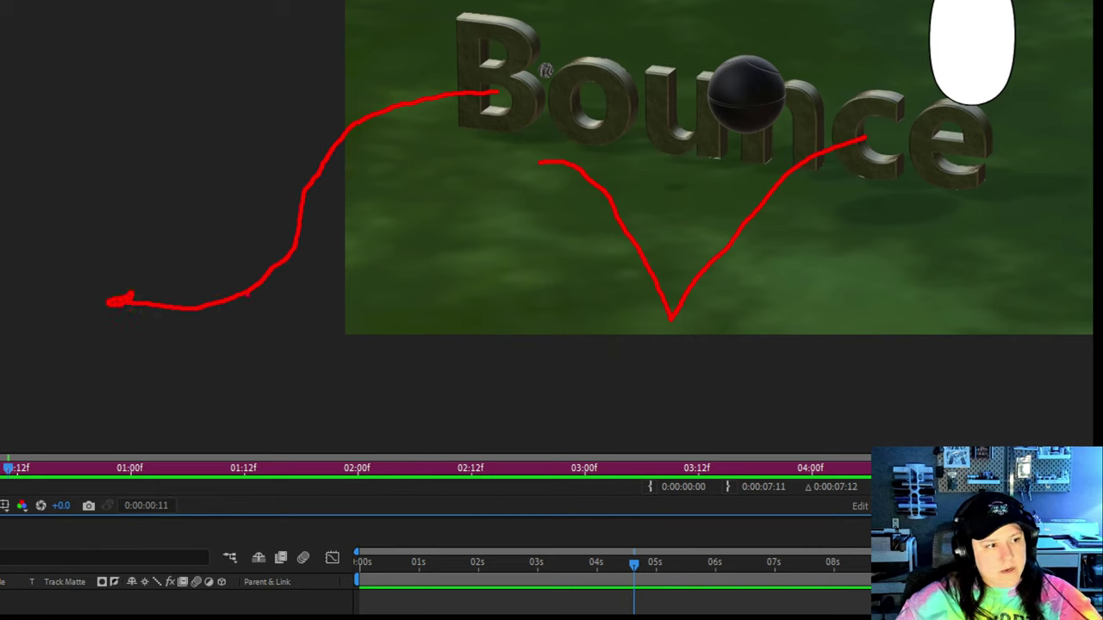
mouse_move(267, 293)
mouse_down()
mouse_move(333, 138)
mouse_move(379, 94)
mouse_move(477, 68)
mouse_up()
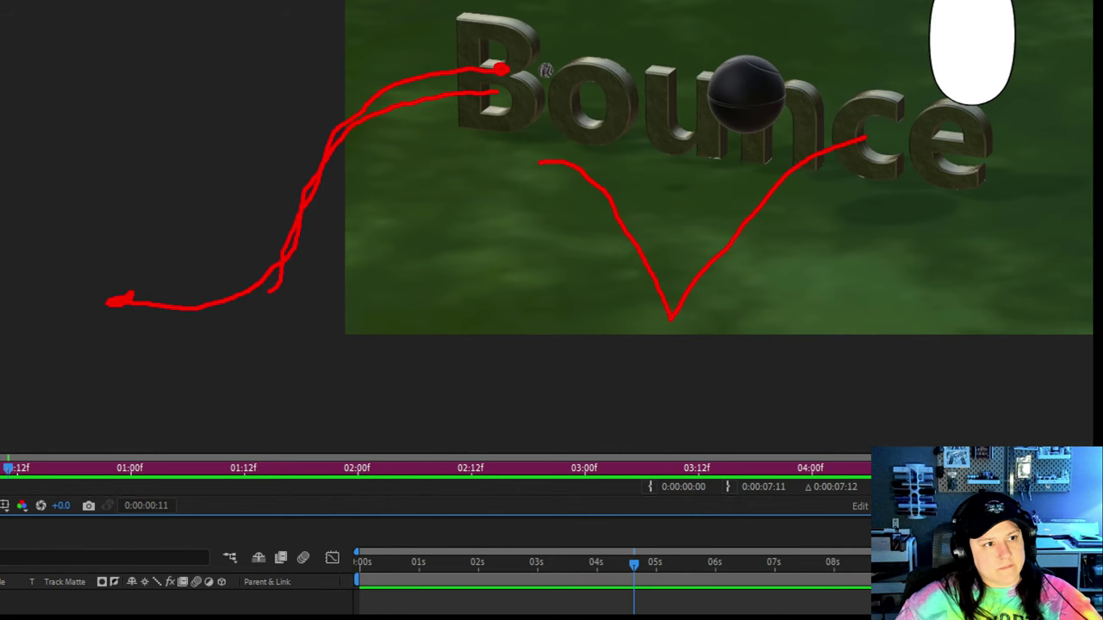
key(Escape)
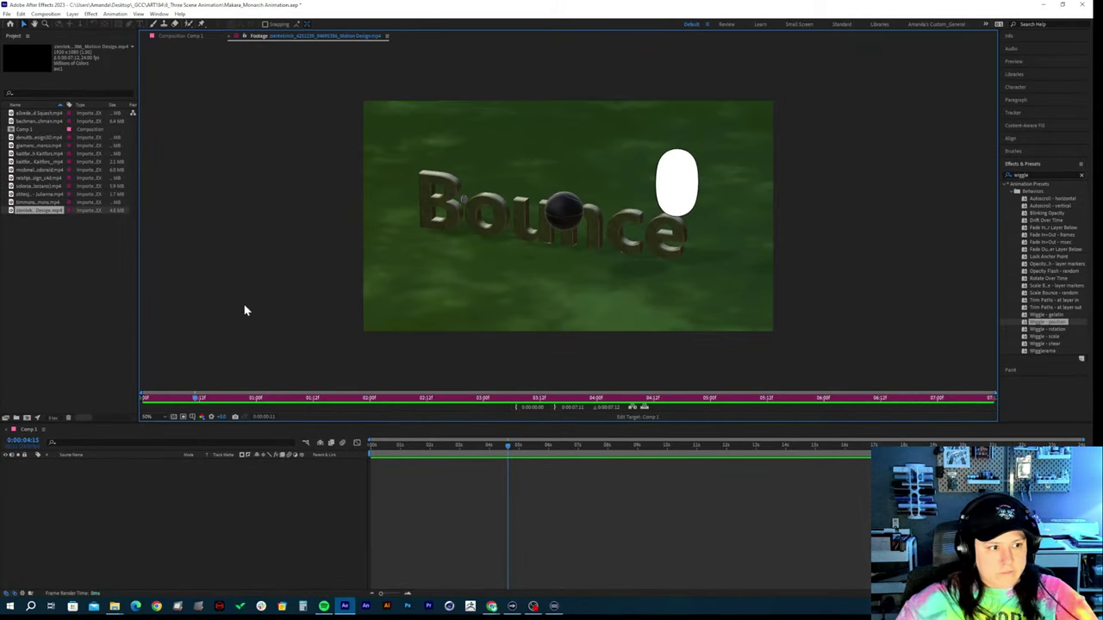
Replay the Bounce scene from 0:00:00:06 and scrub to the squashed white ball at 0:00:01:04
click(171, 399)
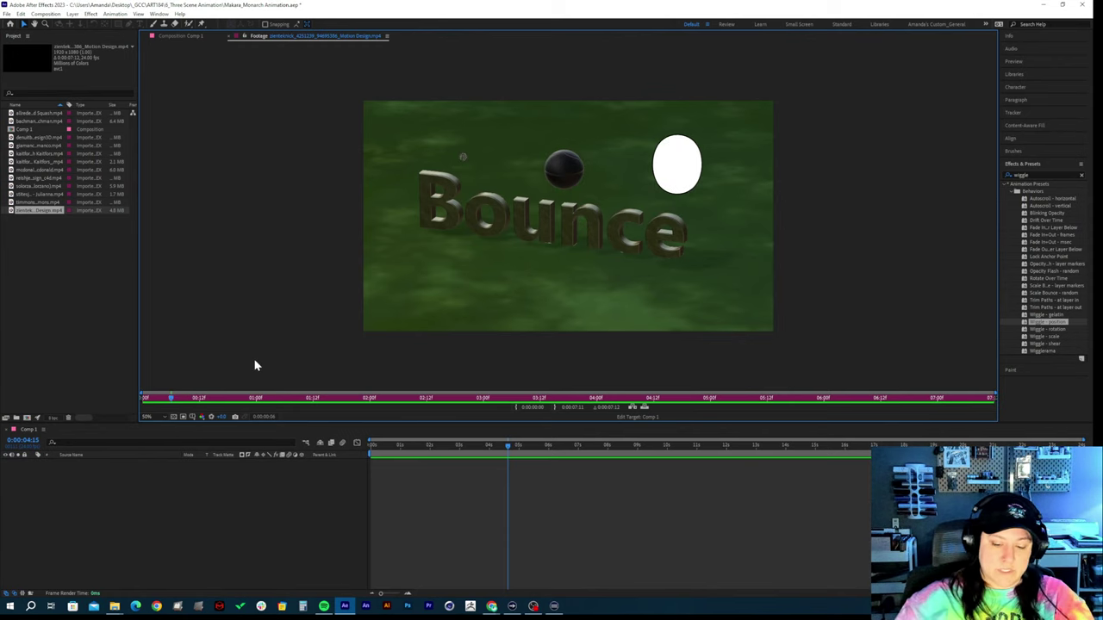
key(space)
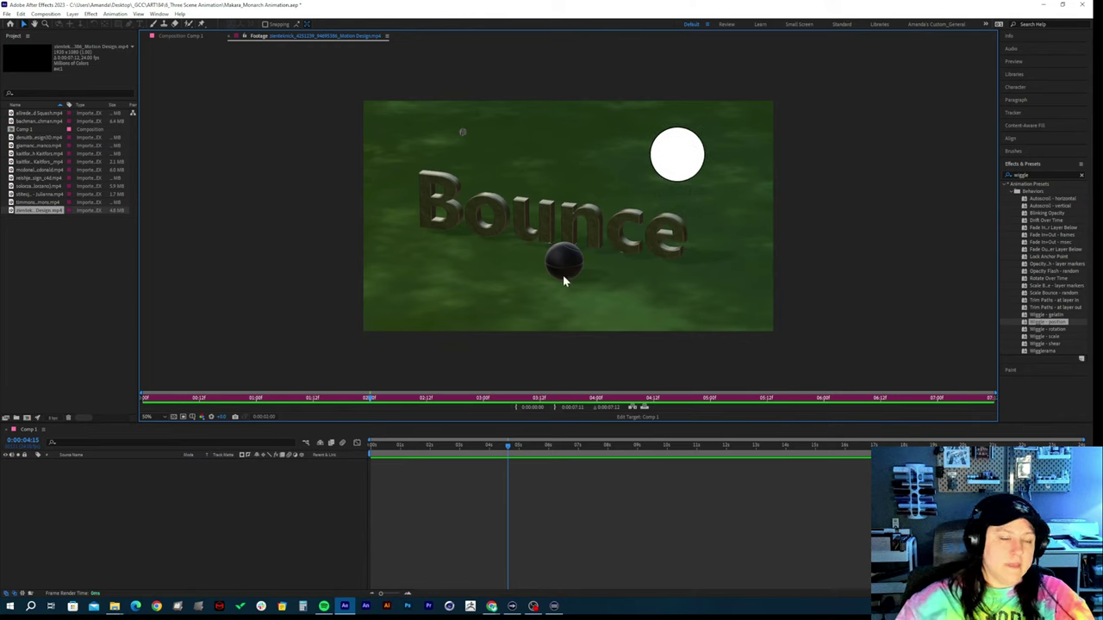
click(323, 398)
mouse_move(287, 416)
mouse_down()
mouse_move(284, 399)
mouse_move(394, 396)
mouse_move(277, 403)
mouse_up()
key(space)
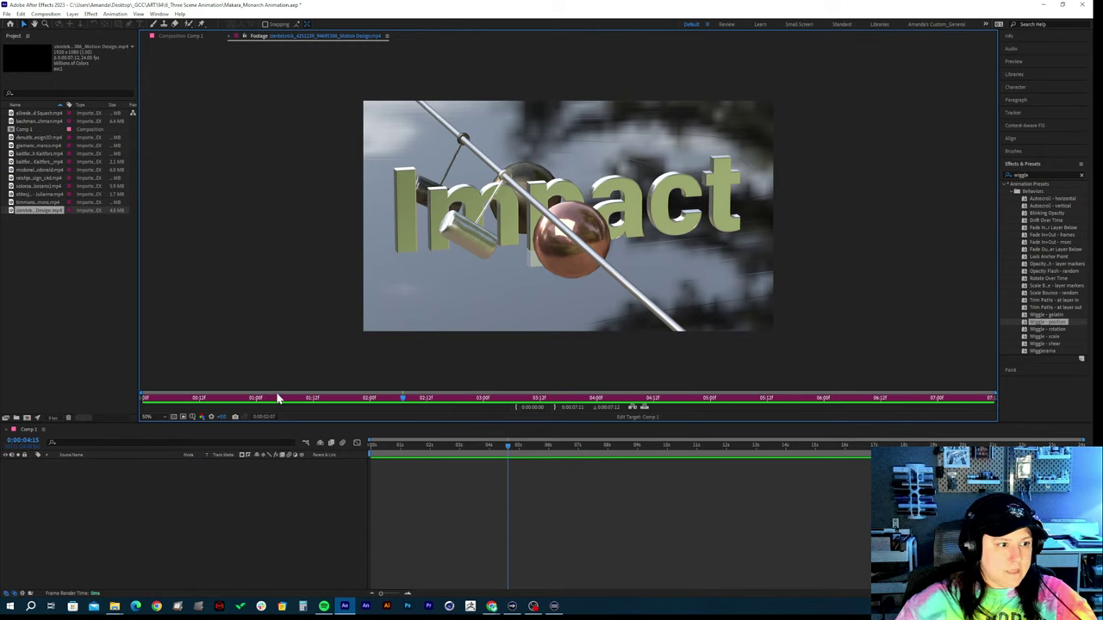
mouse_move(256, 402)
mouse_down()
mouse_move(209, 402)
mouse_move(318, 401)
mouse_move(256, 406)
mouse_move(293, 405)
mouse_move(274, 401)
mouse_up()
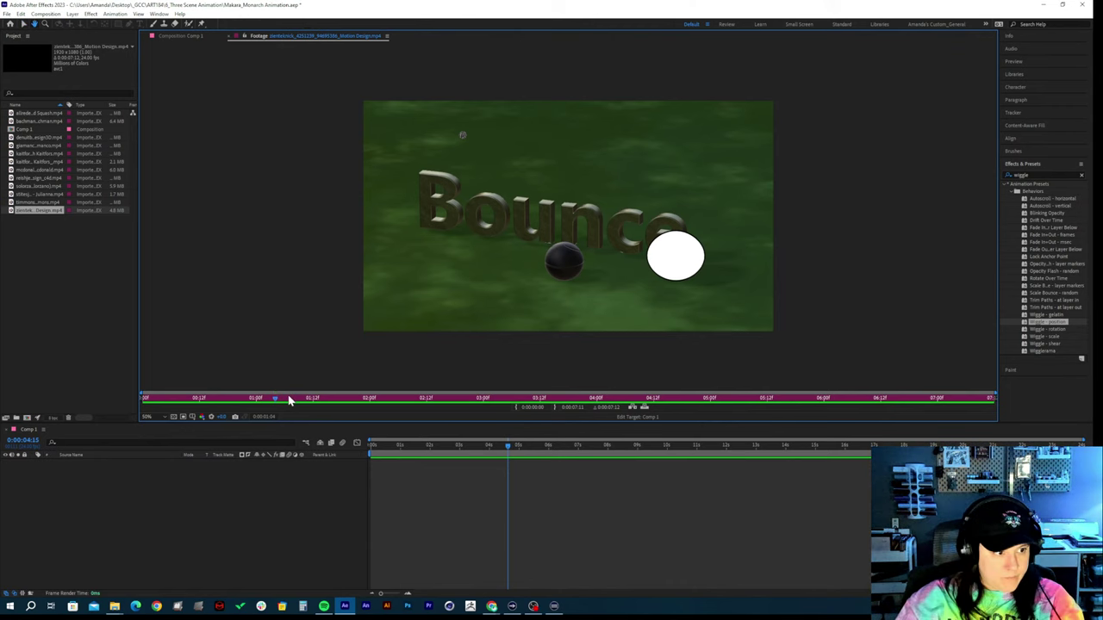
Play the Impact scene, replay the swinging cylinders and spheres, and move back to 0:00:02:14
key(space)
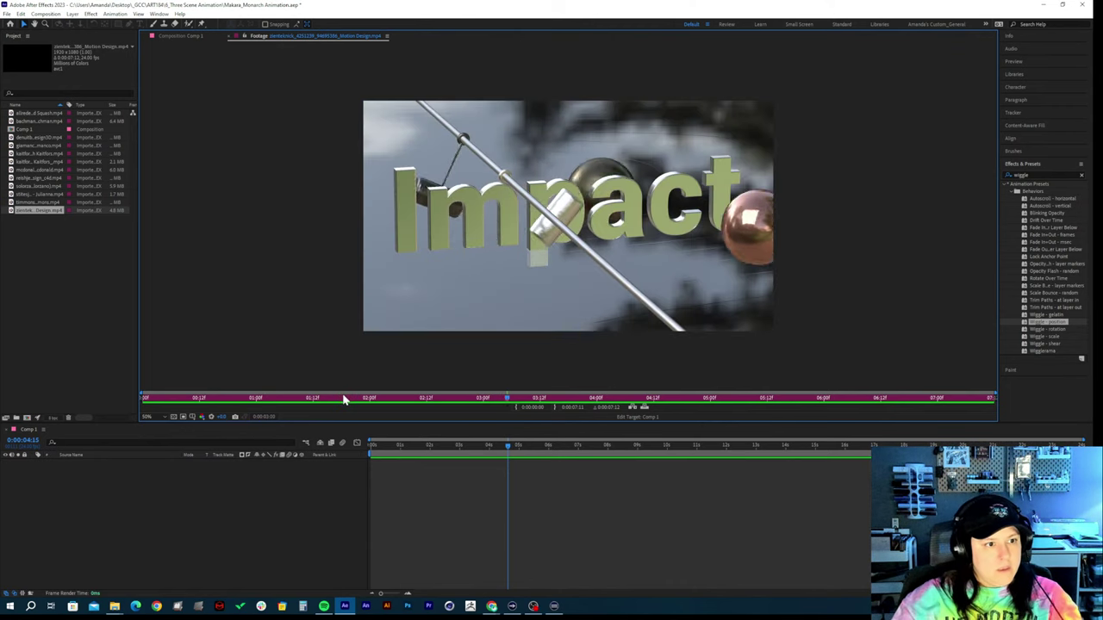
key(space)
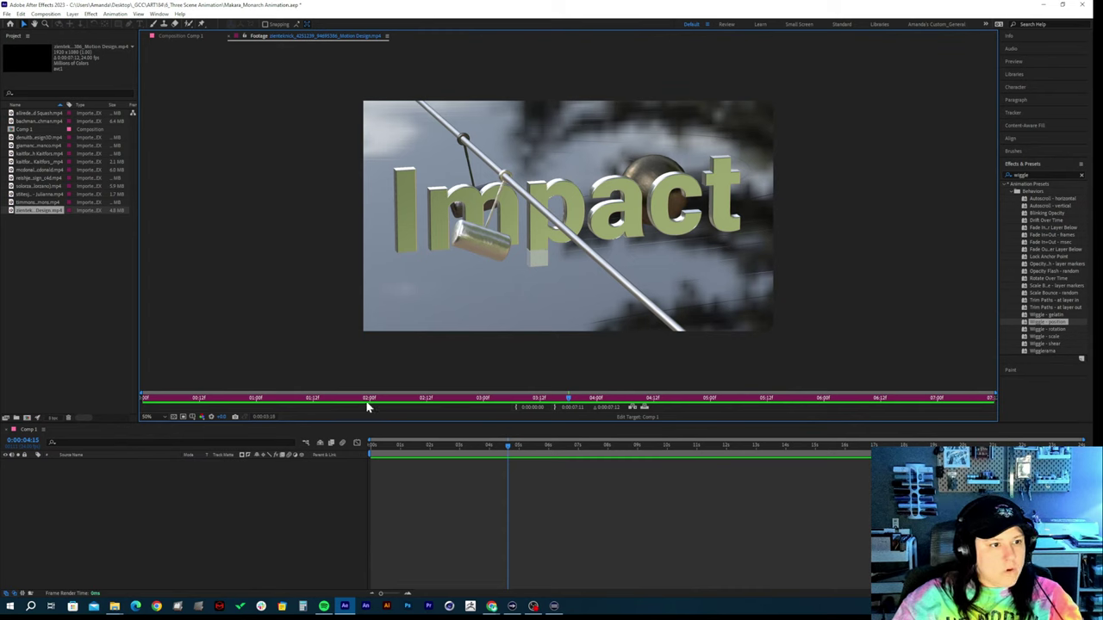
drag(370, 401, 446, 399)
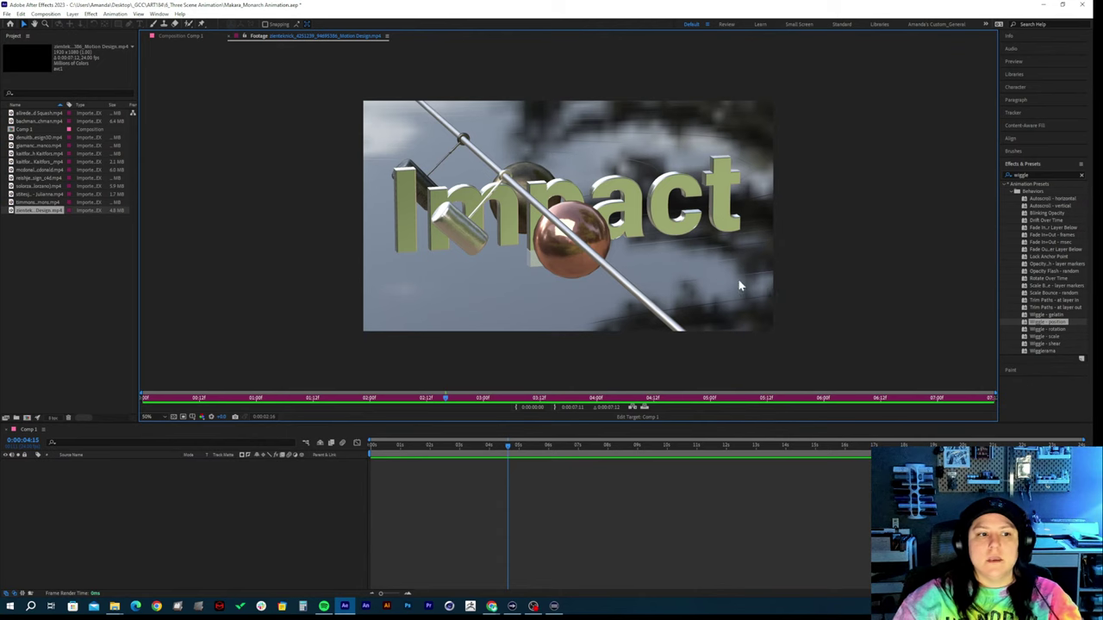
key(space)
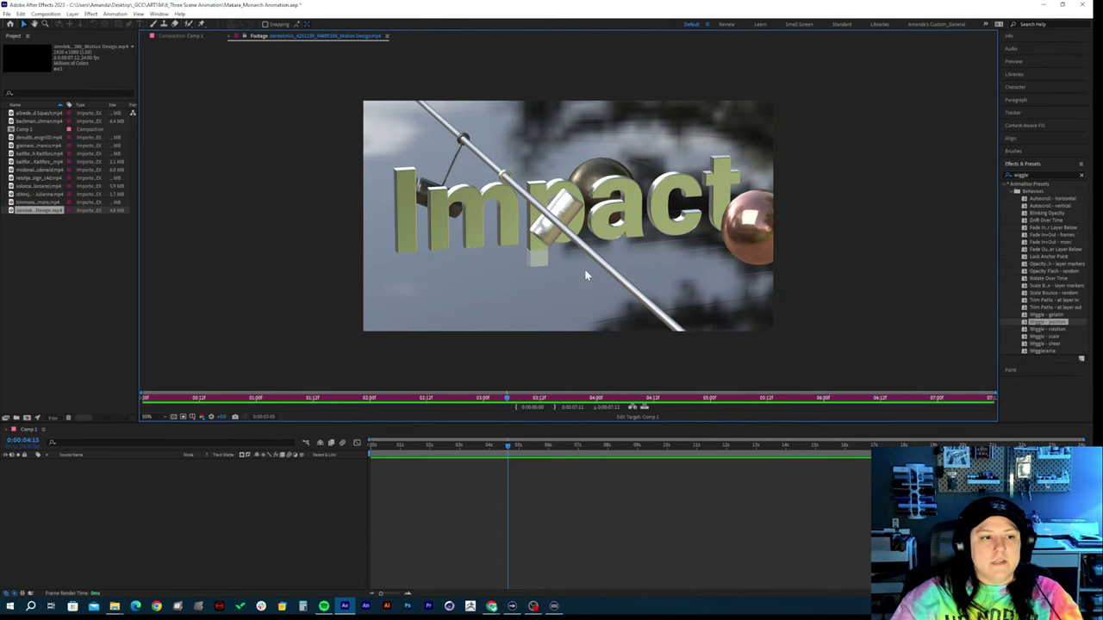
mouse_move(452, 406)
mouse_down()
mouse_move(423, 401)
mouse_move(438, 399)
mouse_up()
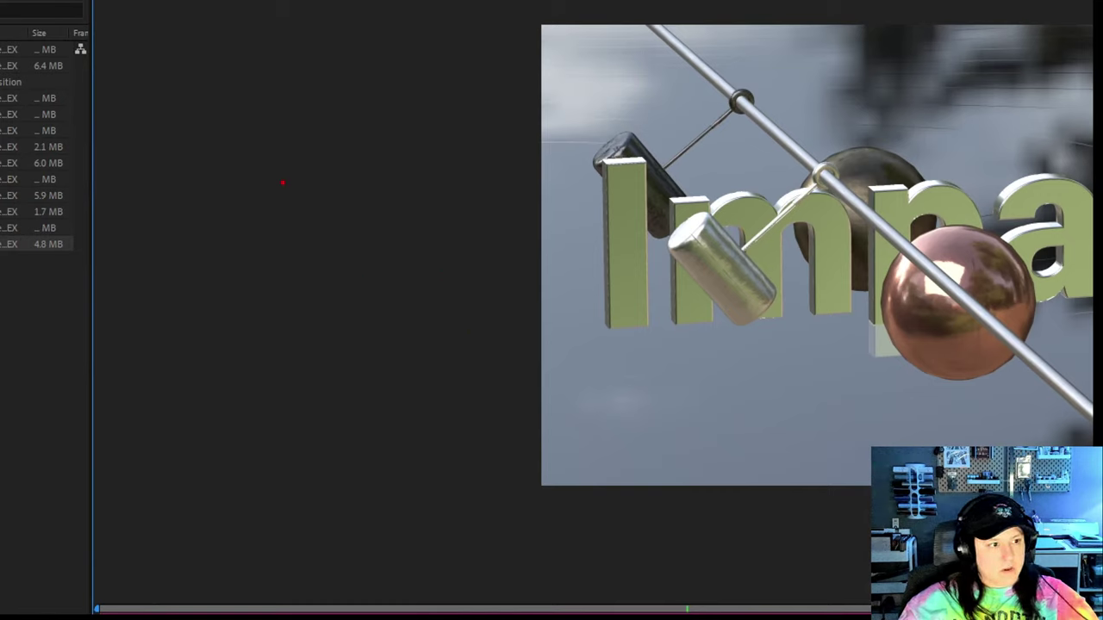
Draw temporary strokes, an arrow and a rectangle beside the Impact scene, and clear them
drag(277, 177, 526, 365)
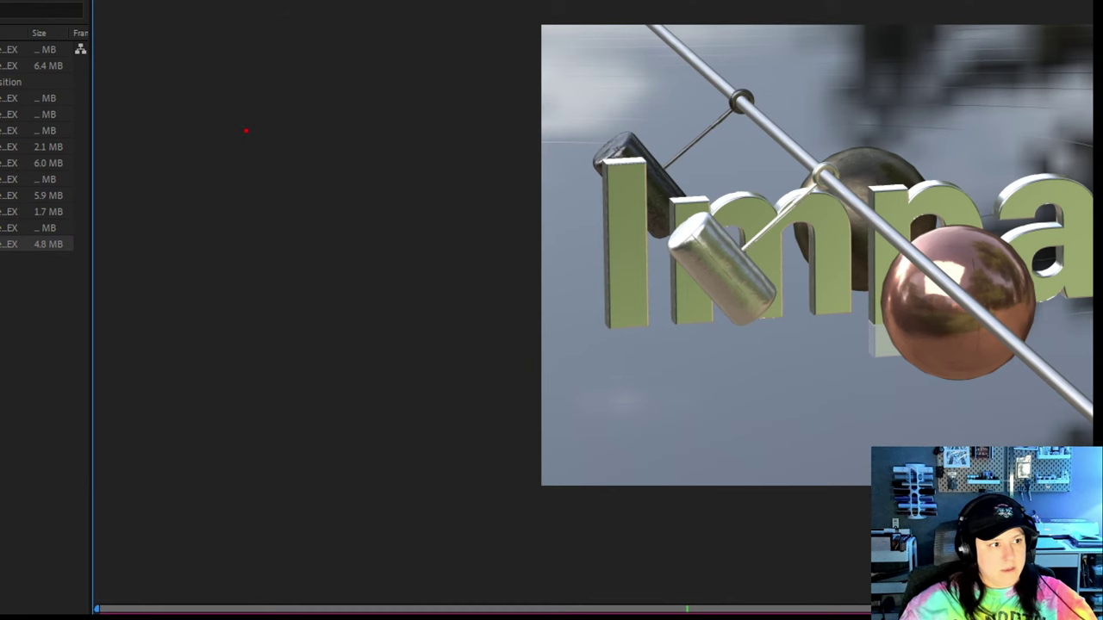
drag(245, 131, 643, 397)
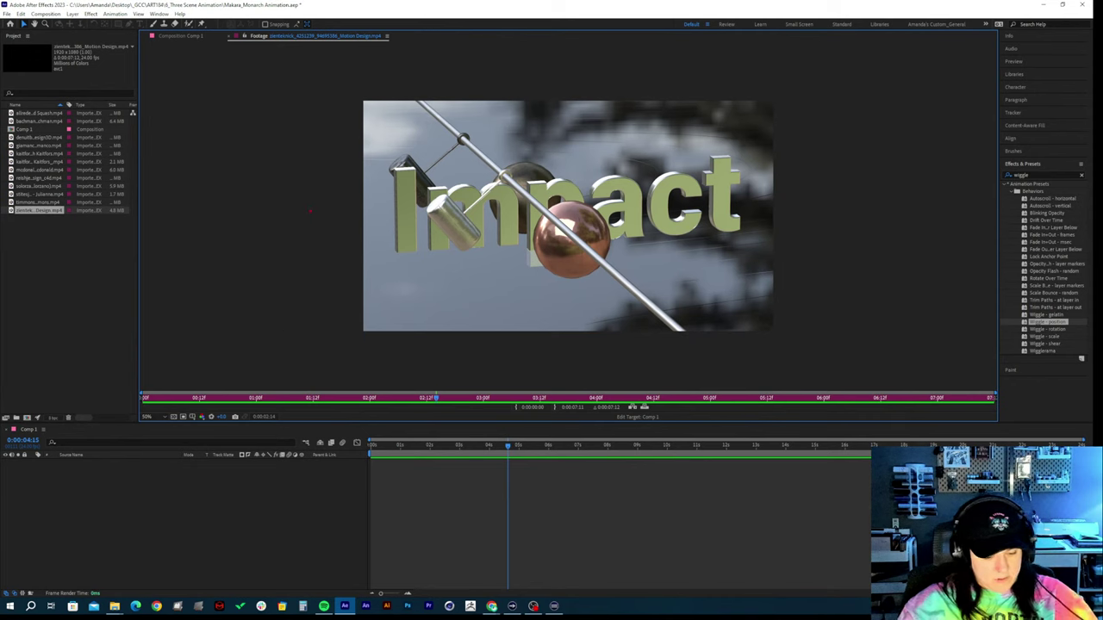
drag(332, 153, 228, 265)
key(Escape)
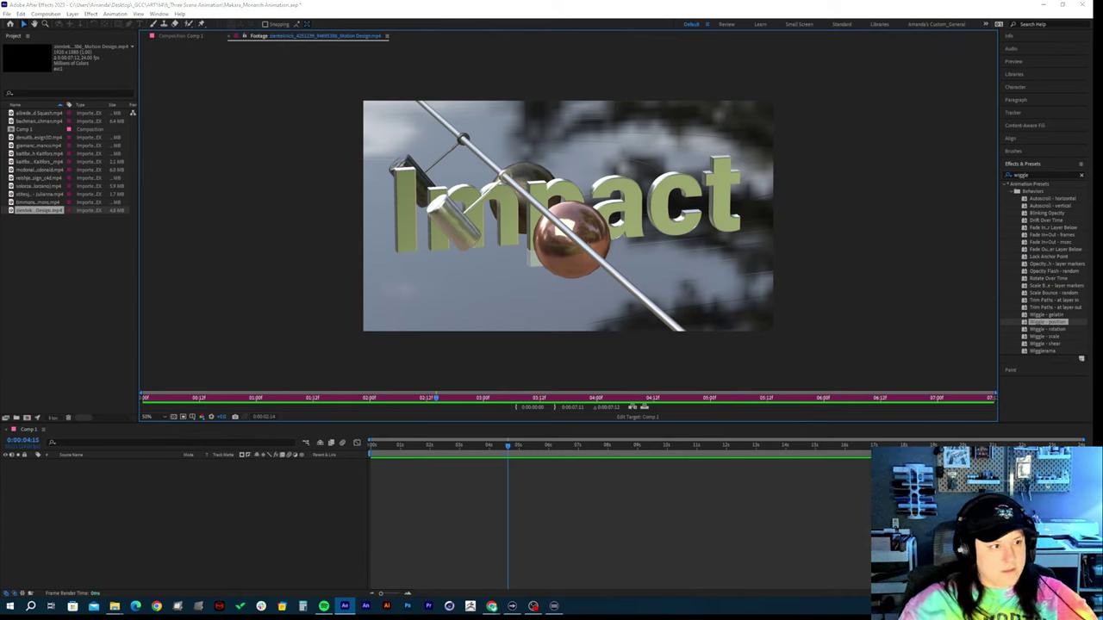
drag(242, 212, 337, 260)
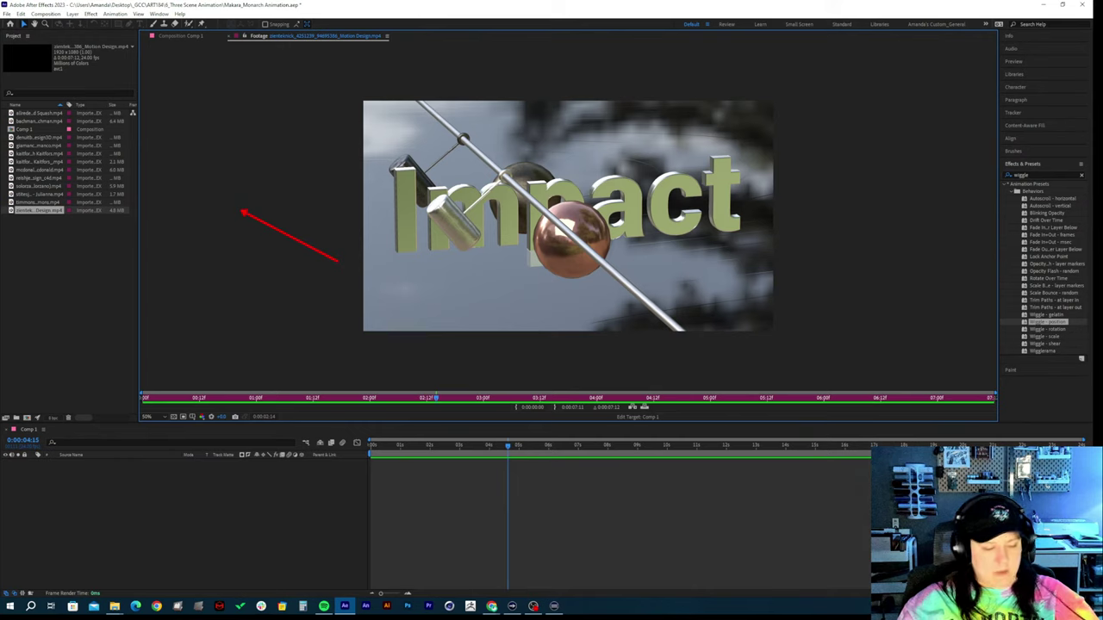
drag(249, 211, 357, 273)
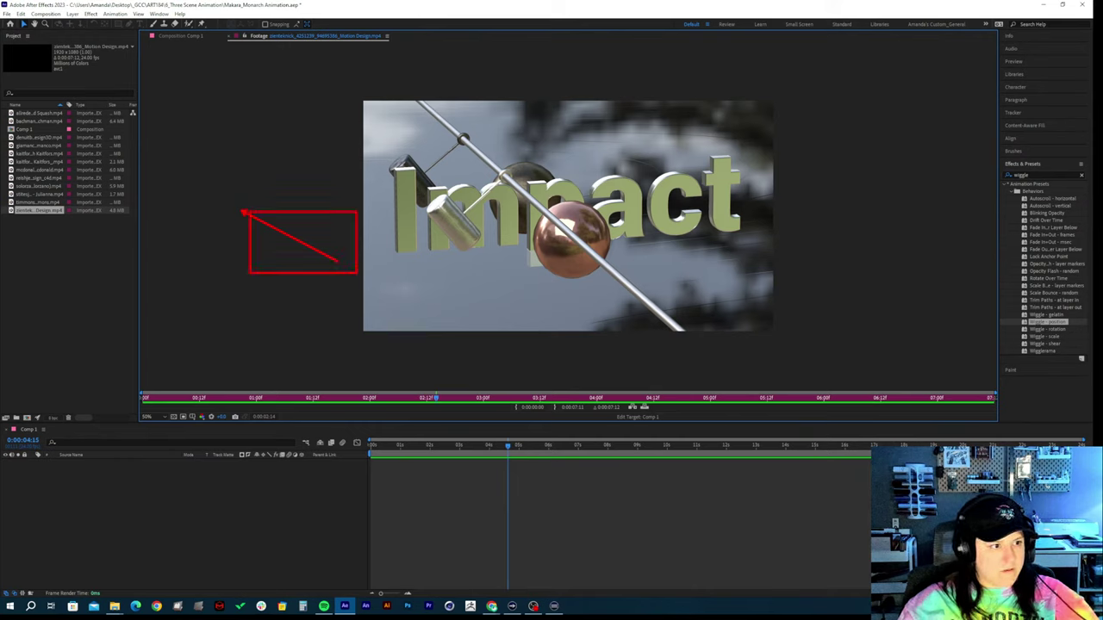
key(Escape)
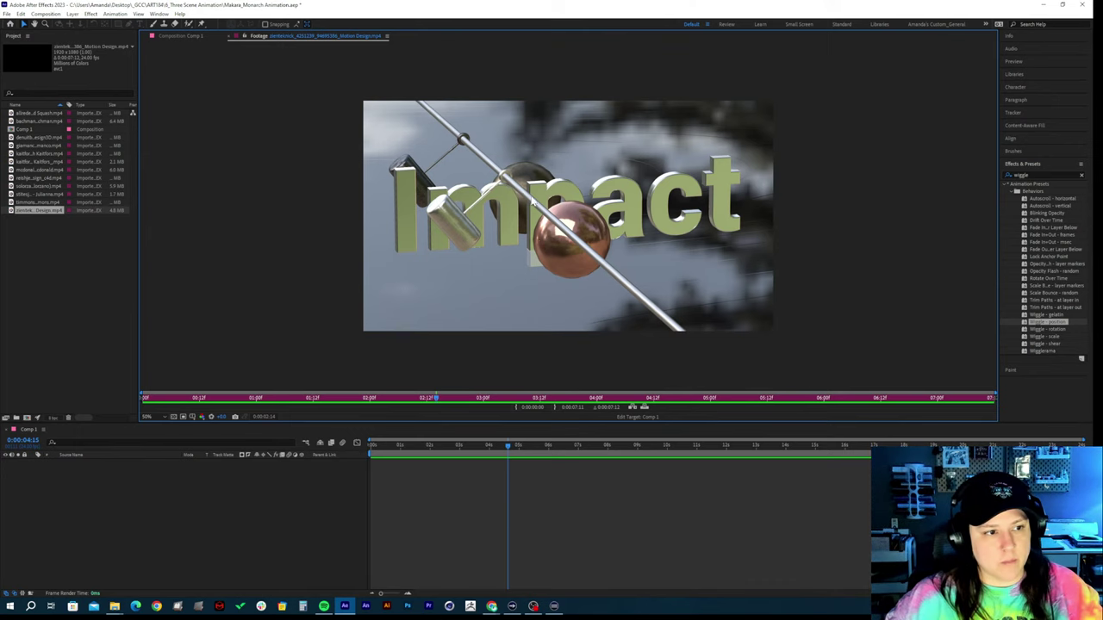
Move Comp 1's time indicator to 0:00:04:18, return to the footage, and replay and scrub the Impact swing to 0:00:02:11
drag(490, 447, 511, 454)
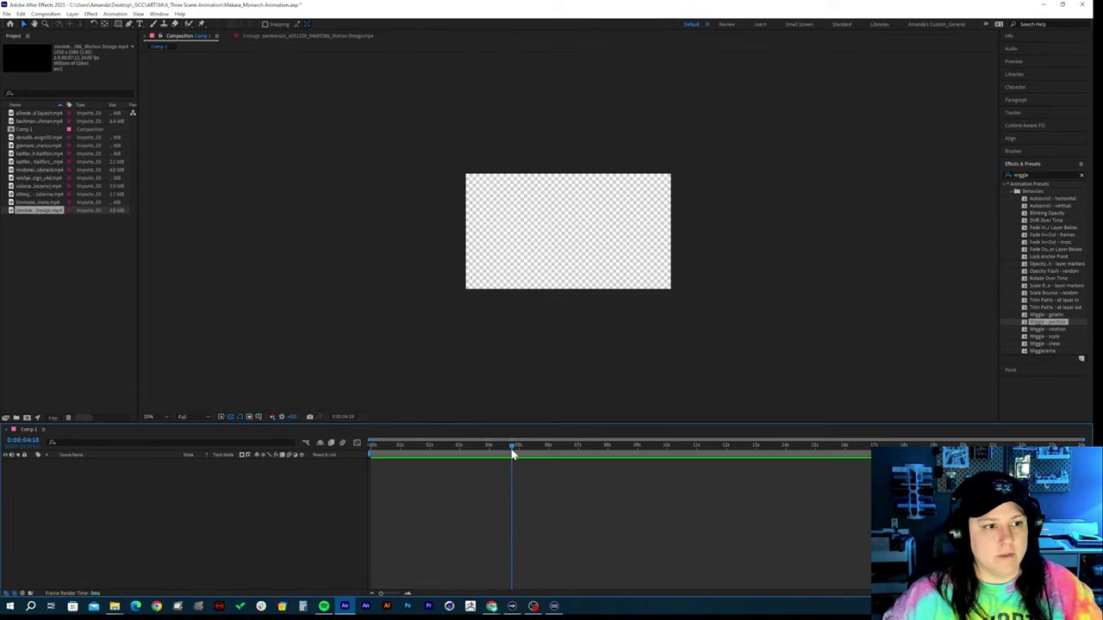
click(336, 37)
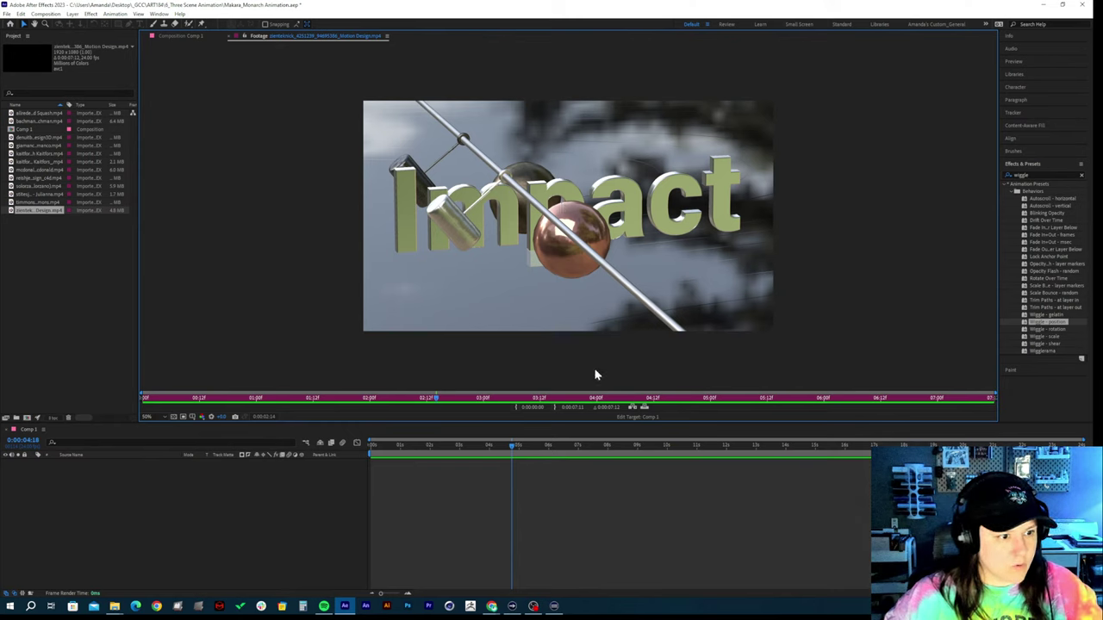
drag(433, 398, 401, 406)
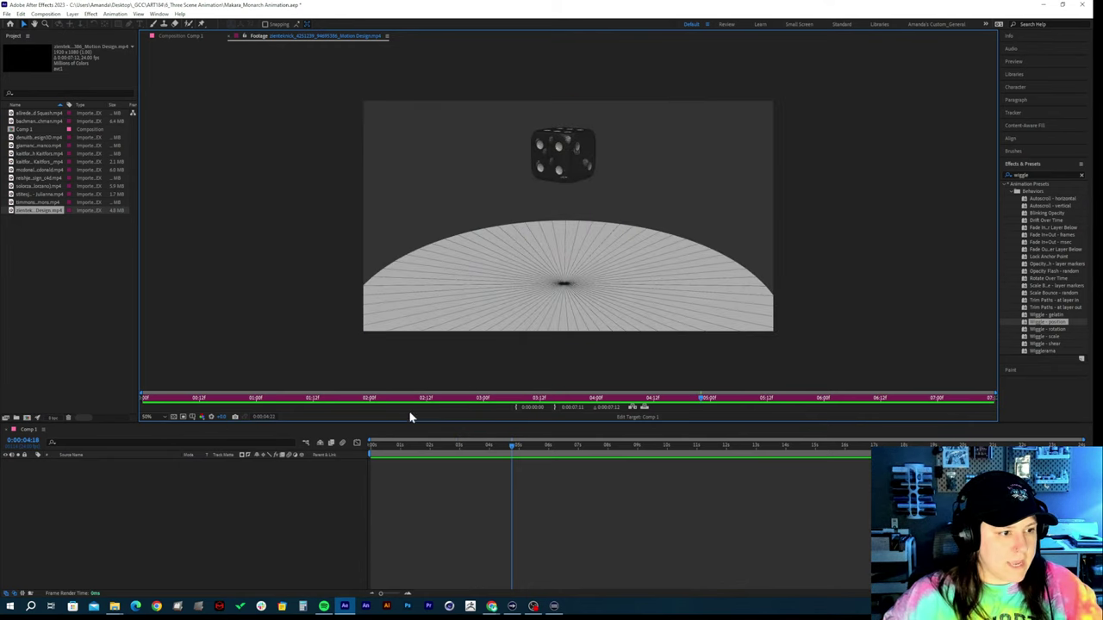
click(370, 401)
drag(371, 402, 411, 402)
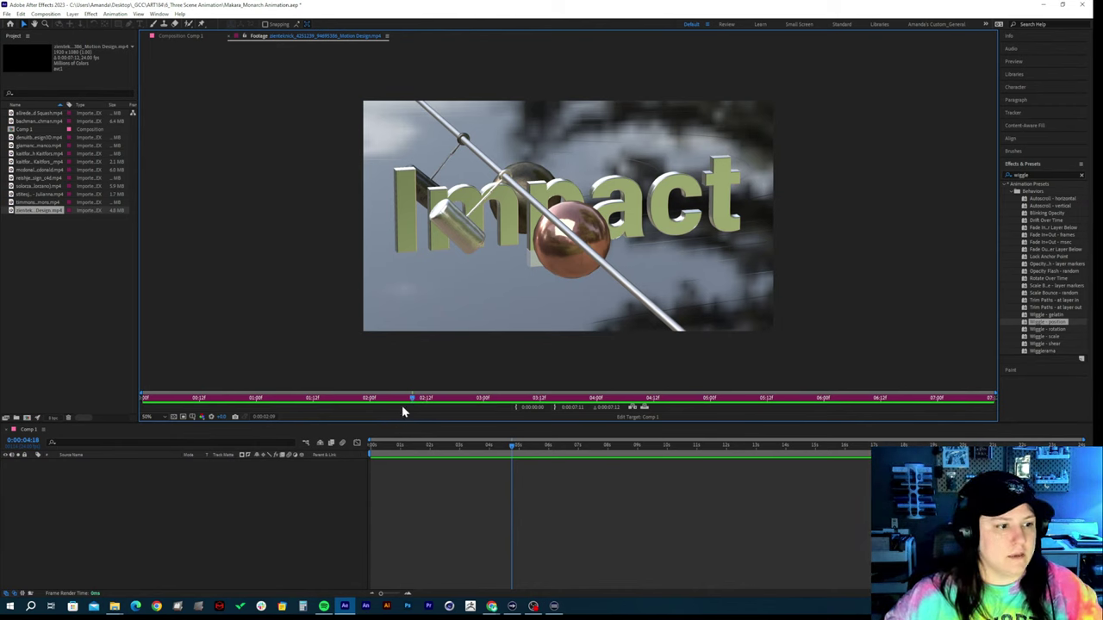
key(space)
key(space)
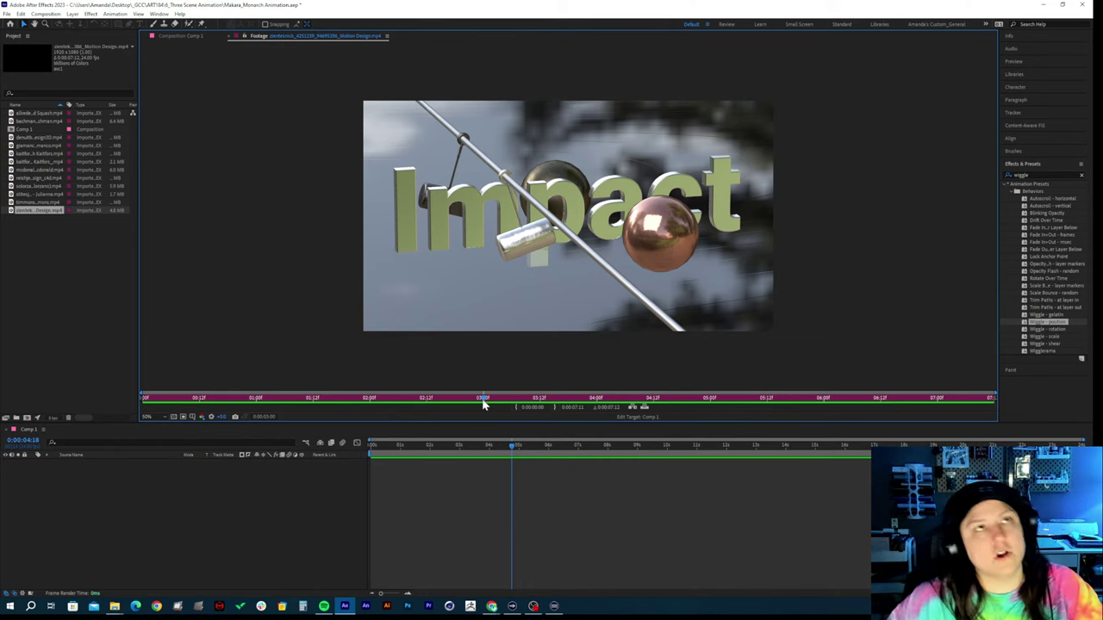
drag(483, 403, 423, 409)
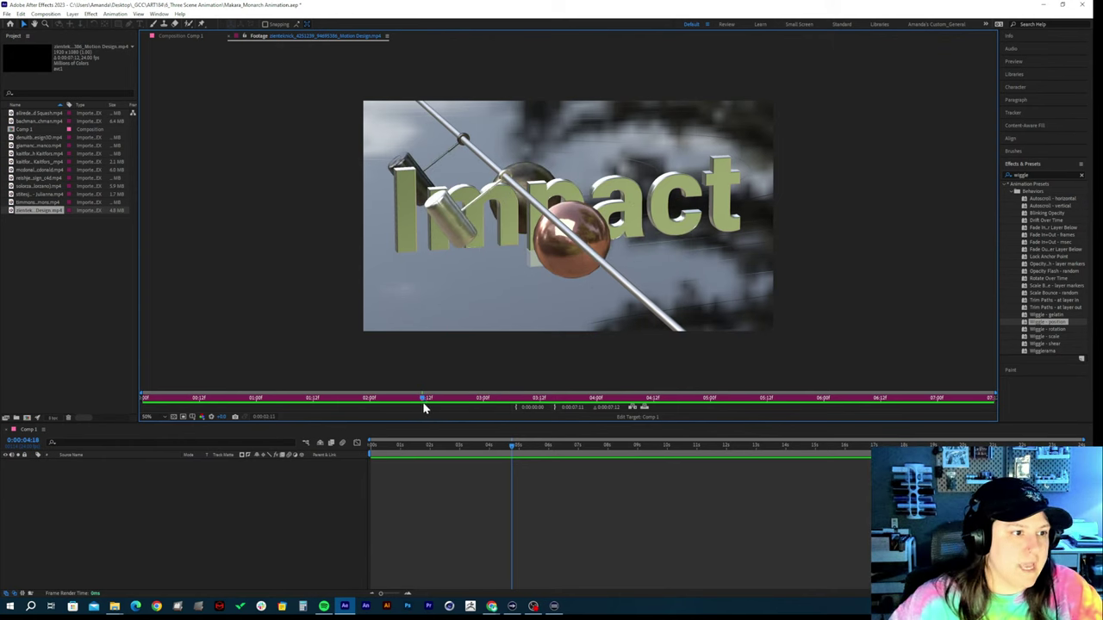
Play the Impact scene, replay the cylinder swing from about 0:00:02:02, and replay the final hit from 0:00:03:21
key(space)
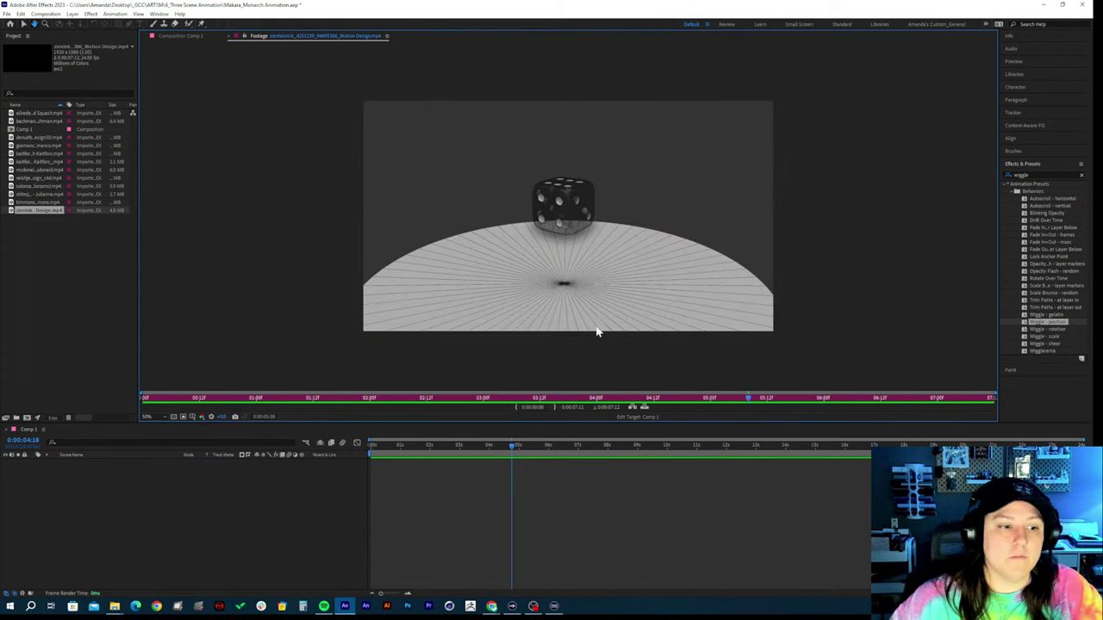
drag(529, 405, 445, 401)
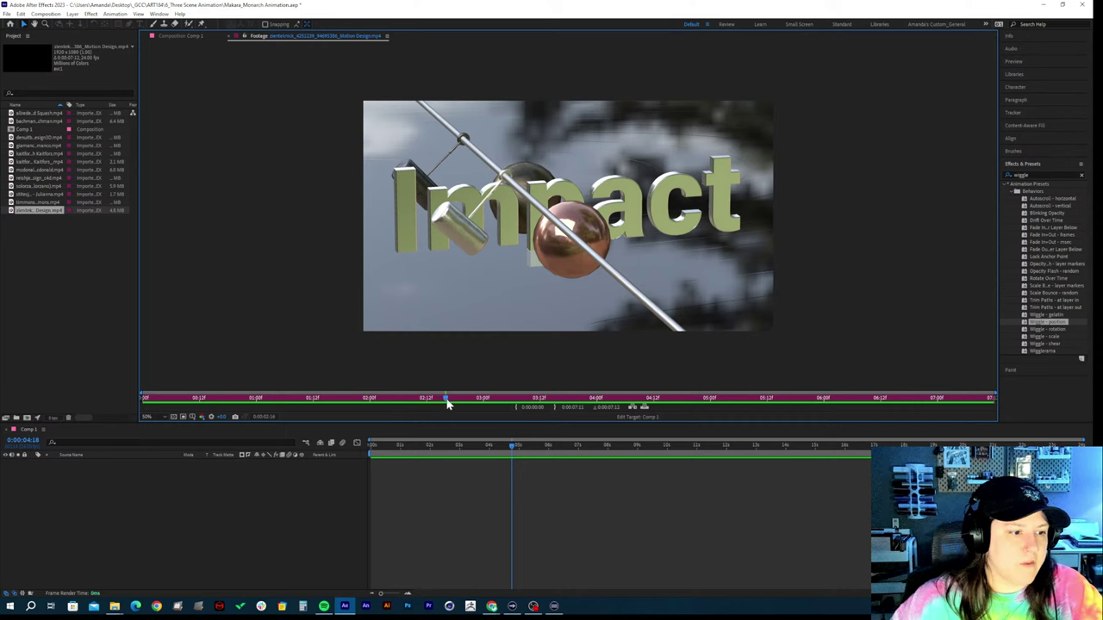
drag(445, 399, 391, 409)
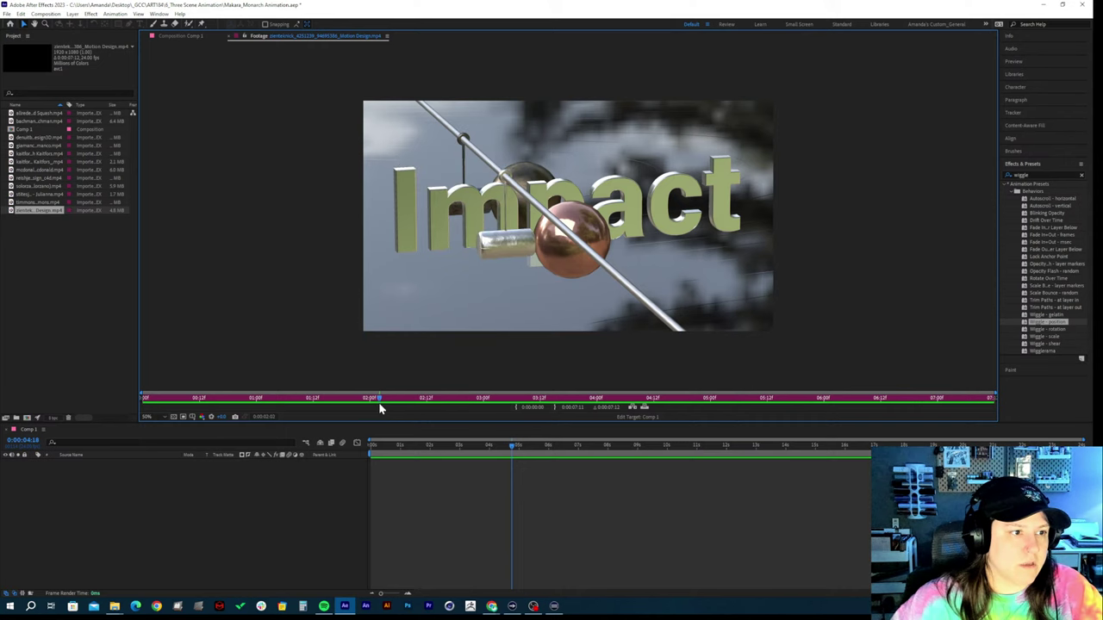
key(space)
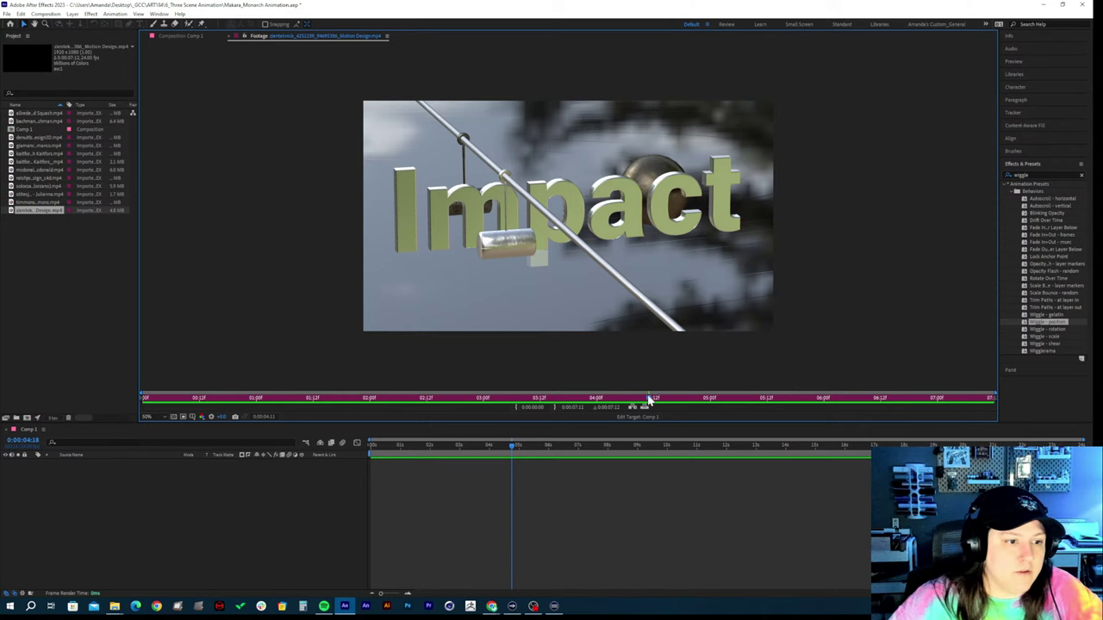
drag(649, 399, 583, 408)
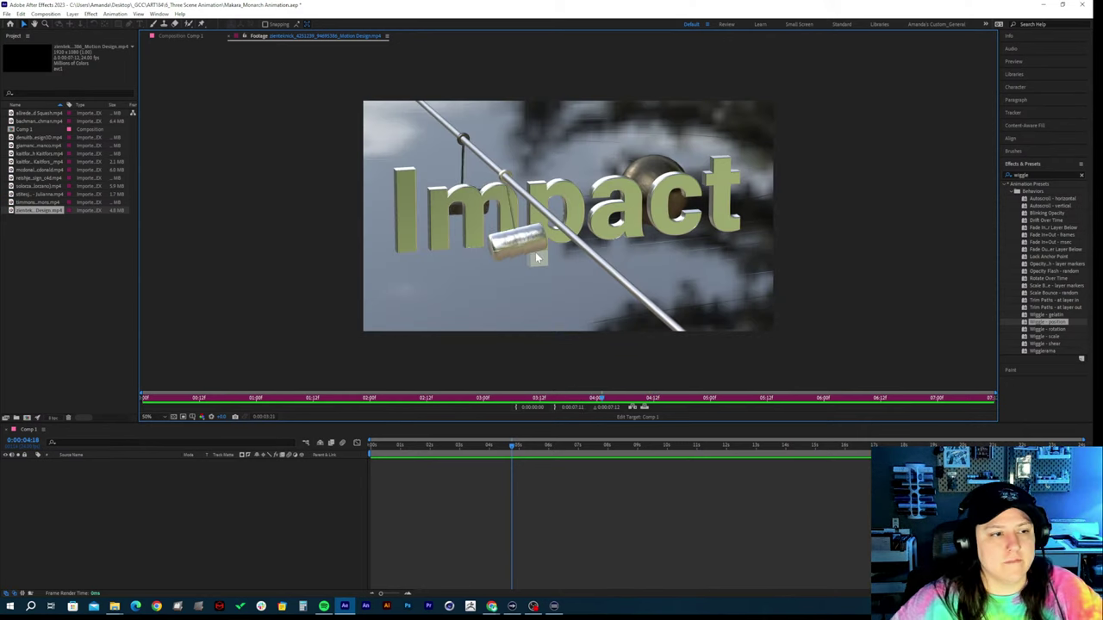
key(space)
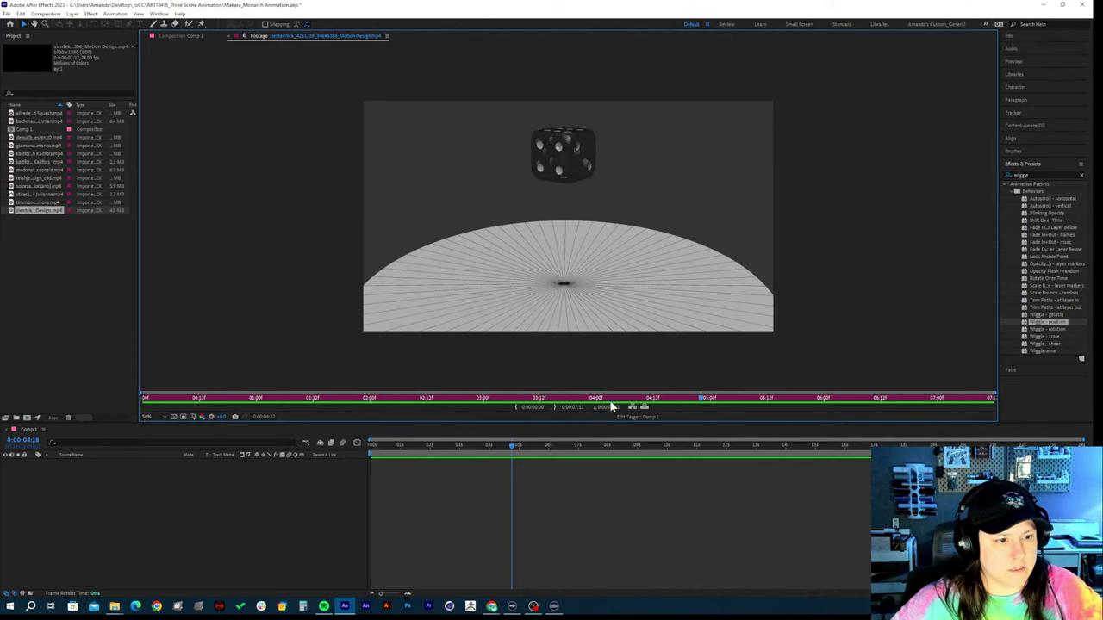
Scrub the Impact footage to 0:00:03:12, replay the swing from 0:00:02:09, and scrub forward to 0:00:03:22
drag(558, 400, 540, 401)
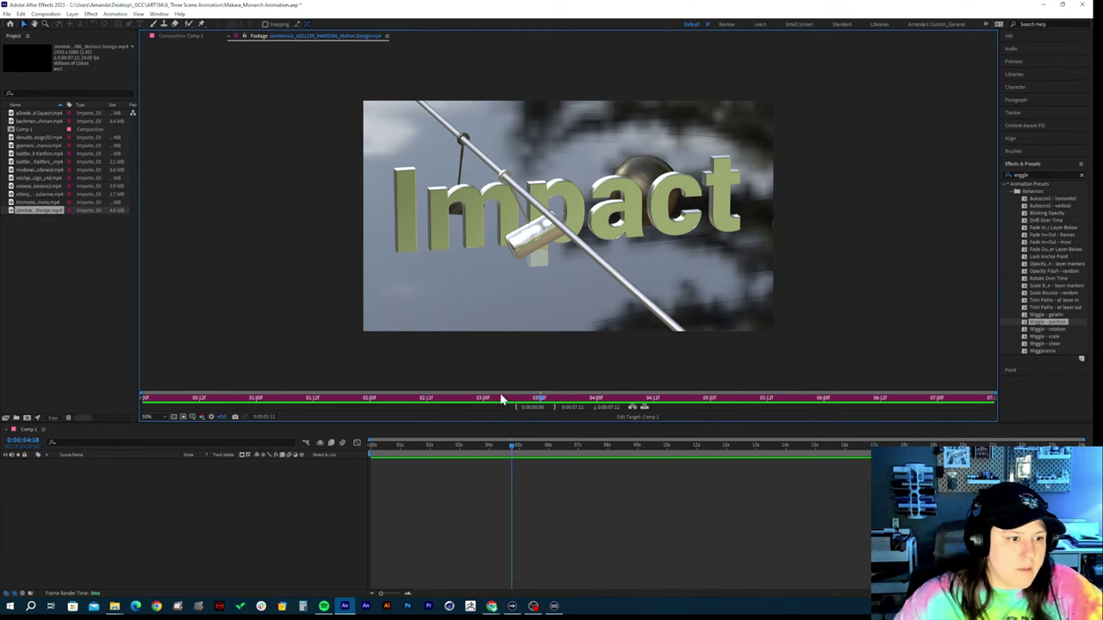
click(446, 398)
drag(446, 398, 414, 398)
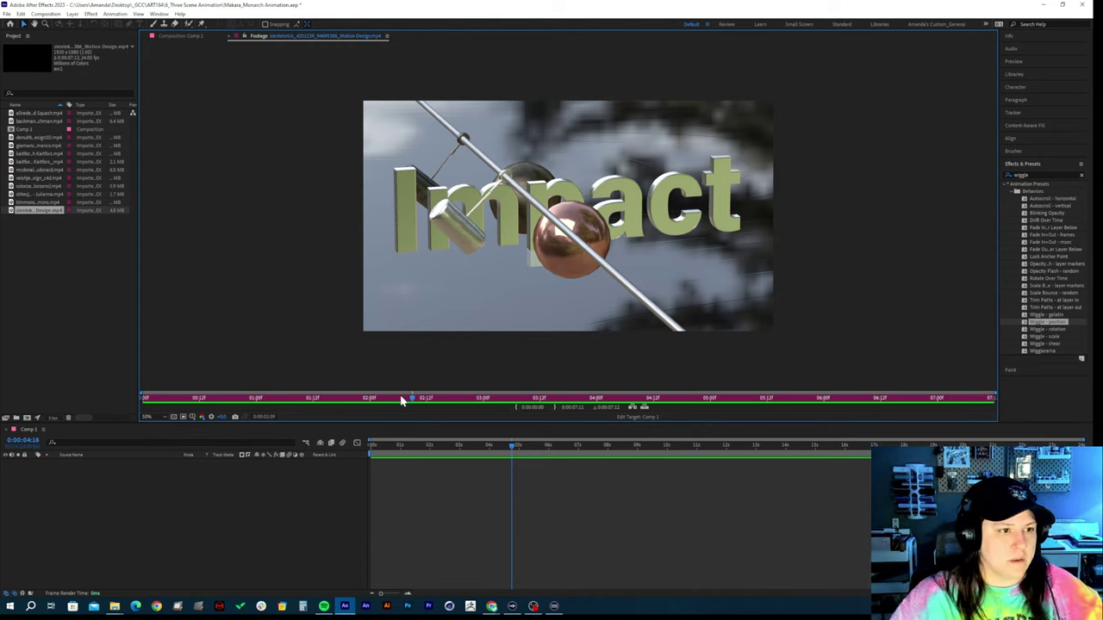
key(space)
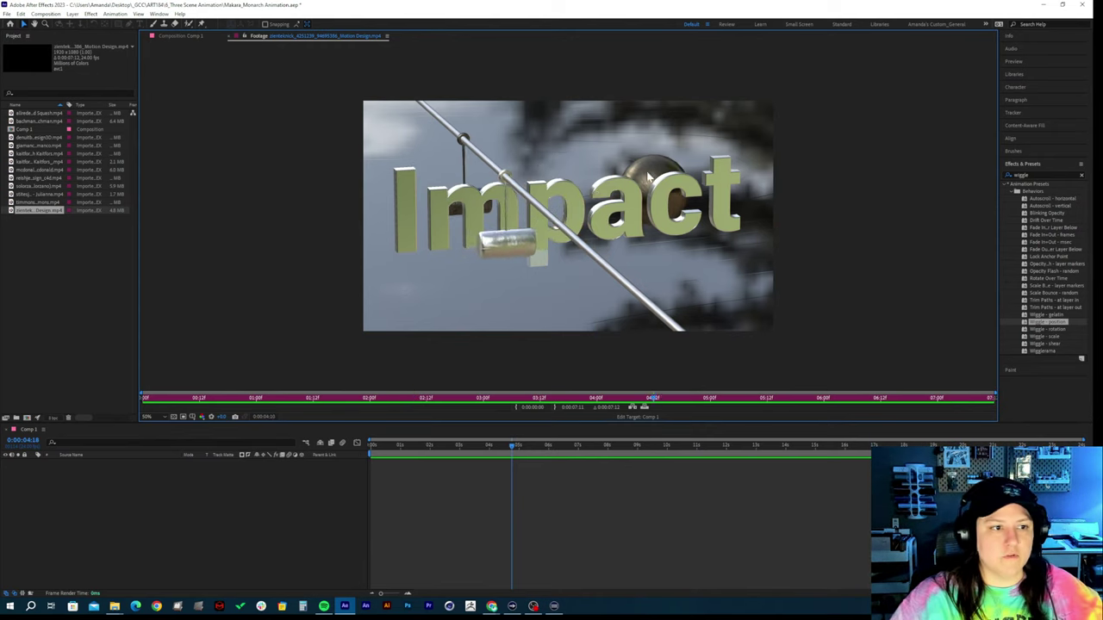
click(444, 398)
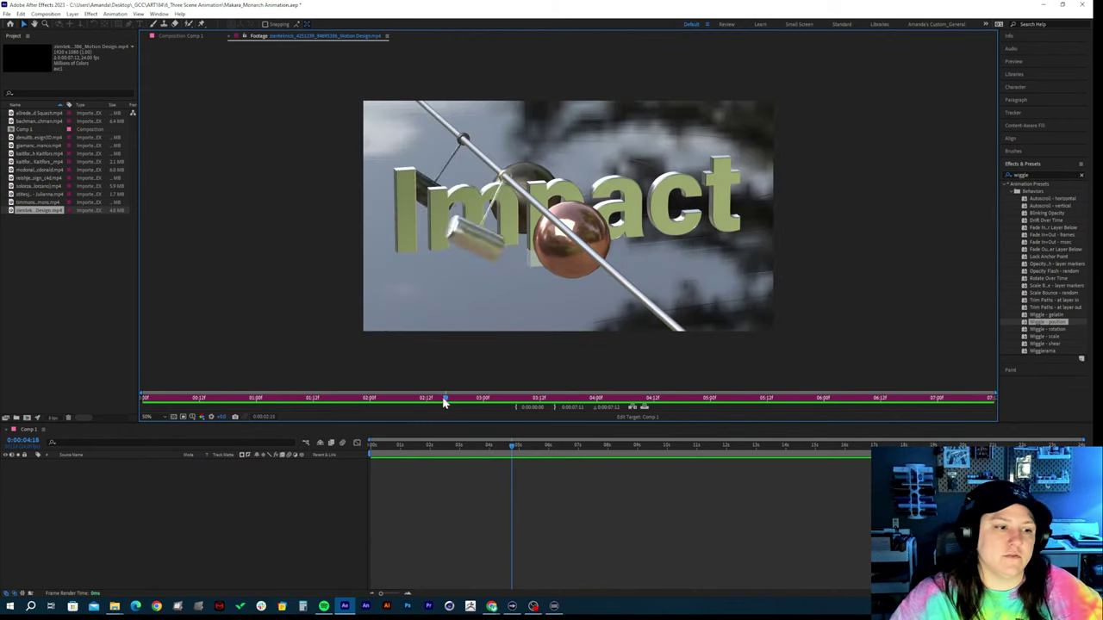
drag(444, 398, 588, 404)
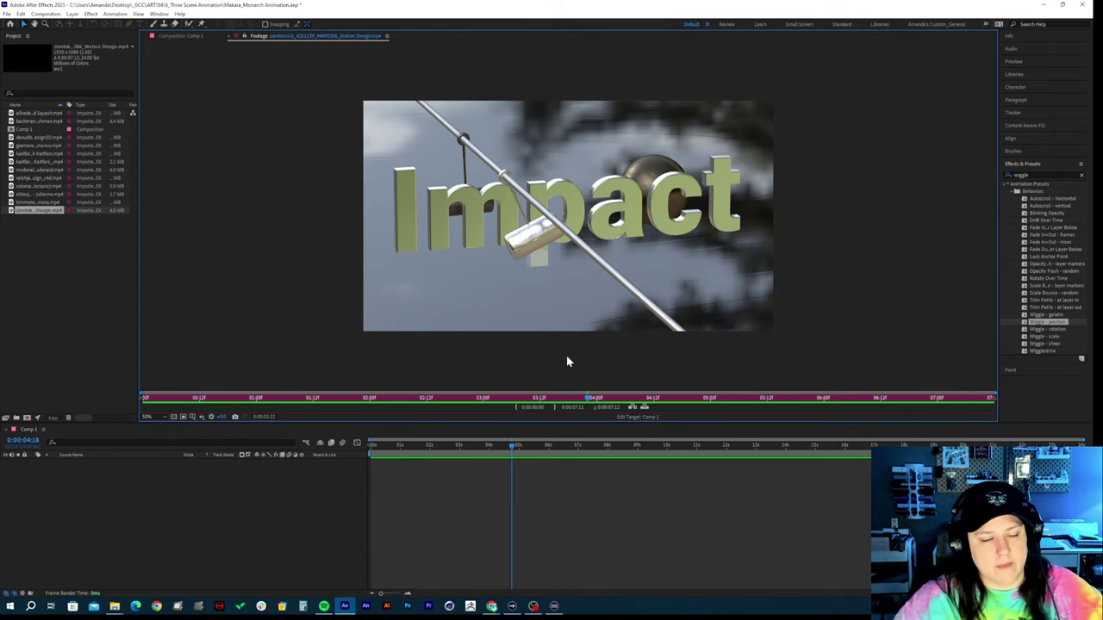
Play and scrub the bouncing dice scene, then return to the Impact scene at 0:00:04:01
drag(591, 399, 671, 406)
key(space)
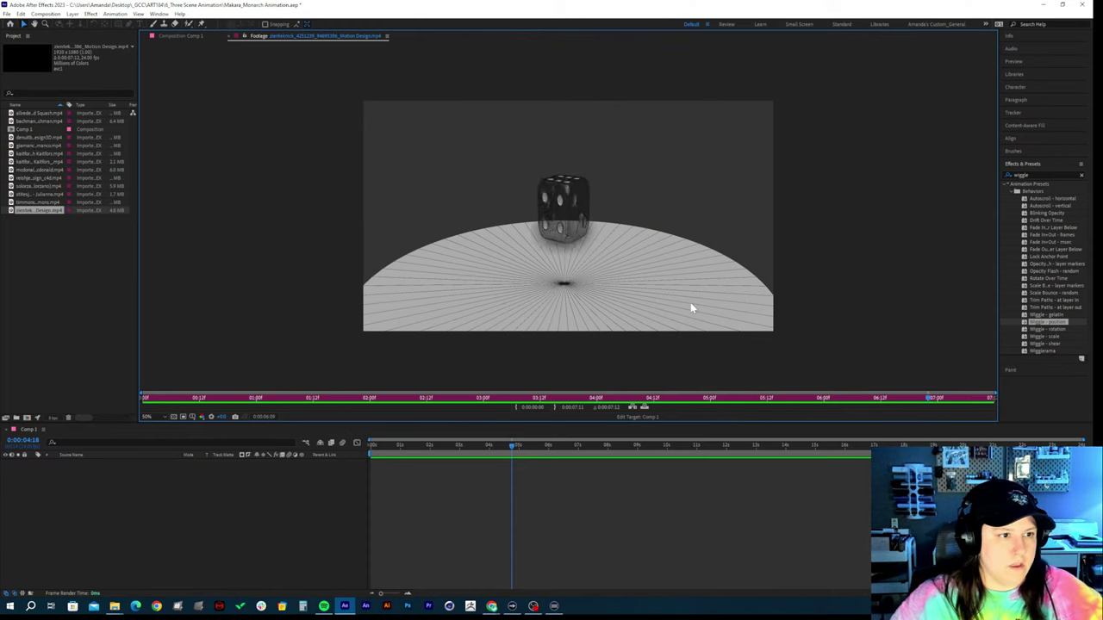
click(770, 398)
drag(857, 421, 832, 423)
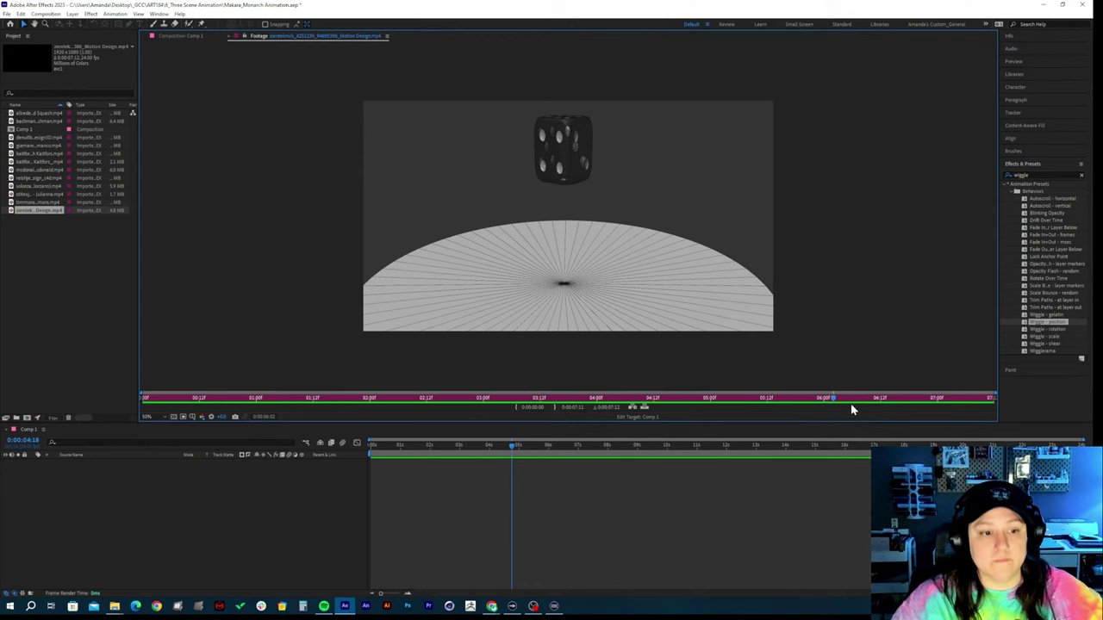
drag(839, 399, 603, 399)
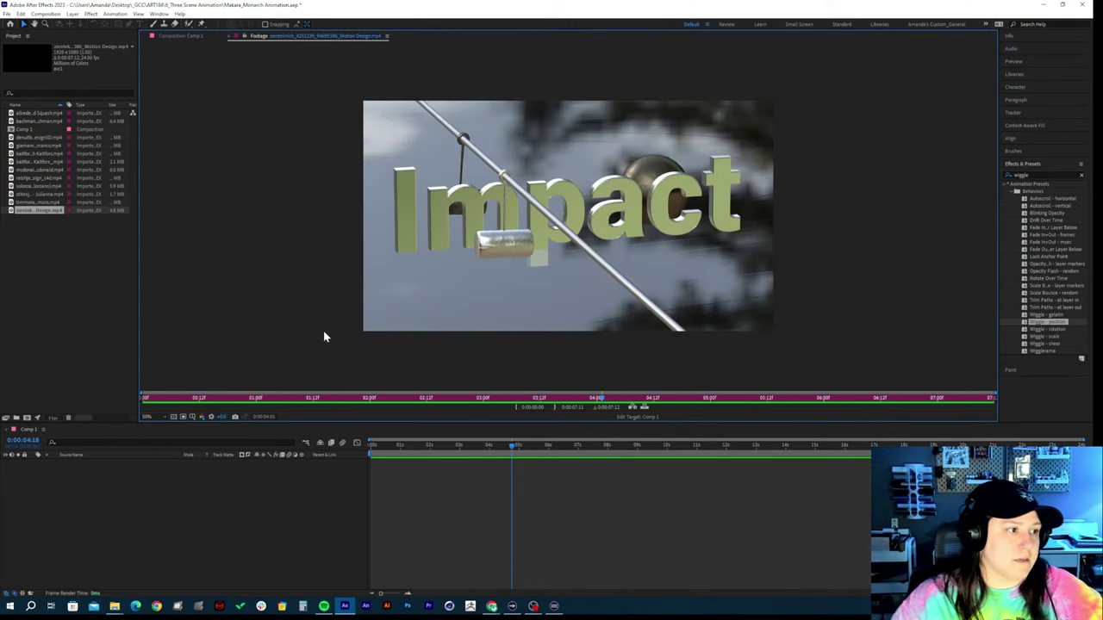
Close the footage view and delete Comp 1 and all imported videos from the project
click(231, 36)
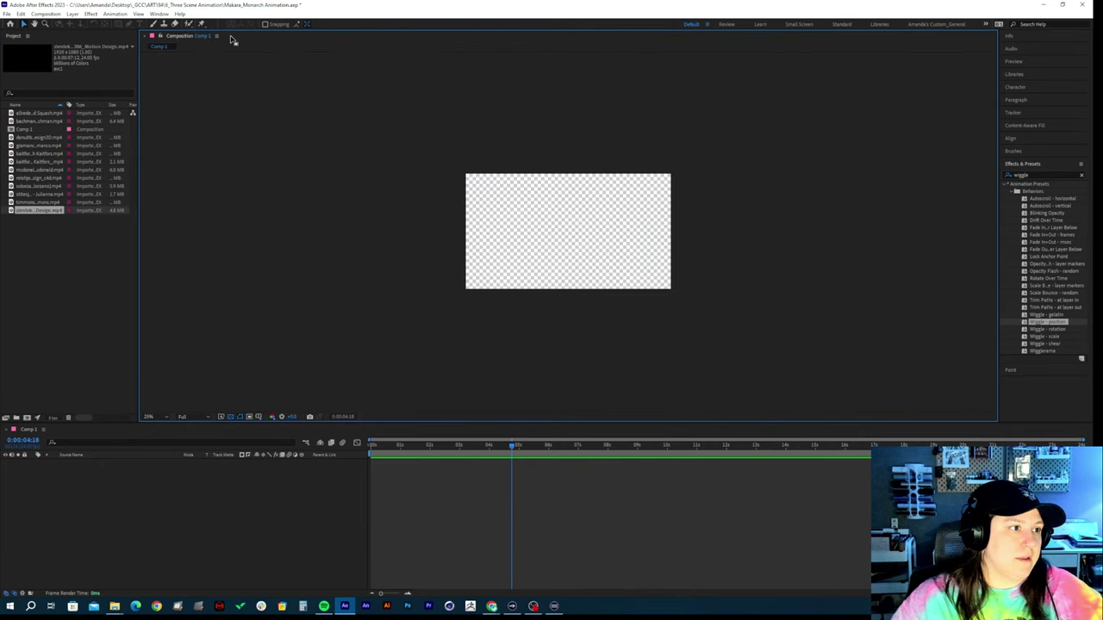
click(33, 121)
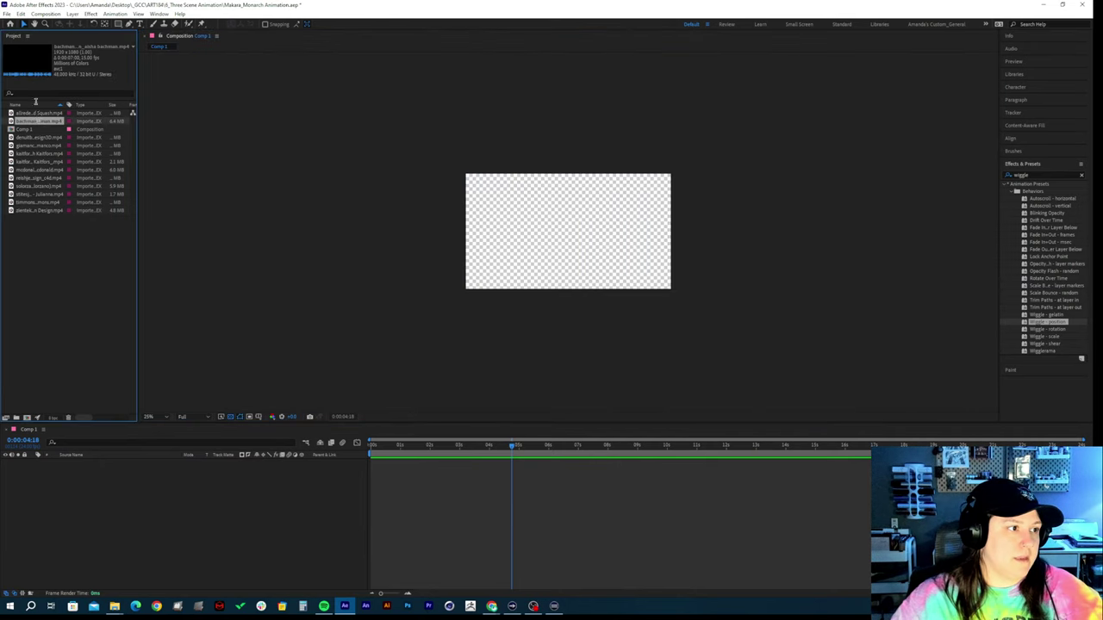
click(36, 113)
shift+click(45, 212)
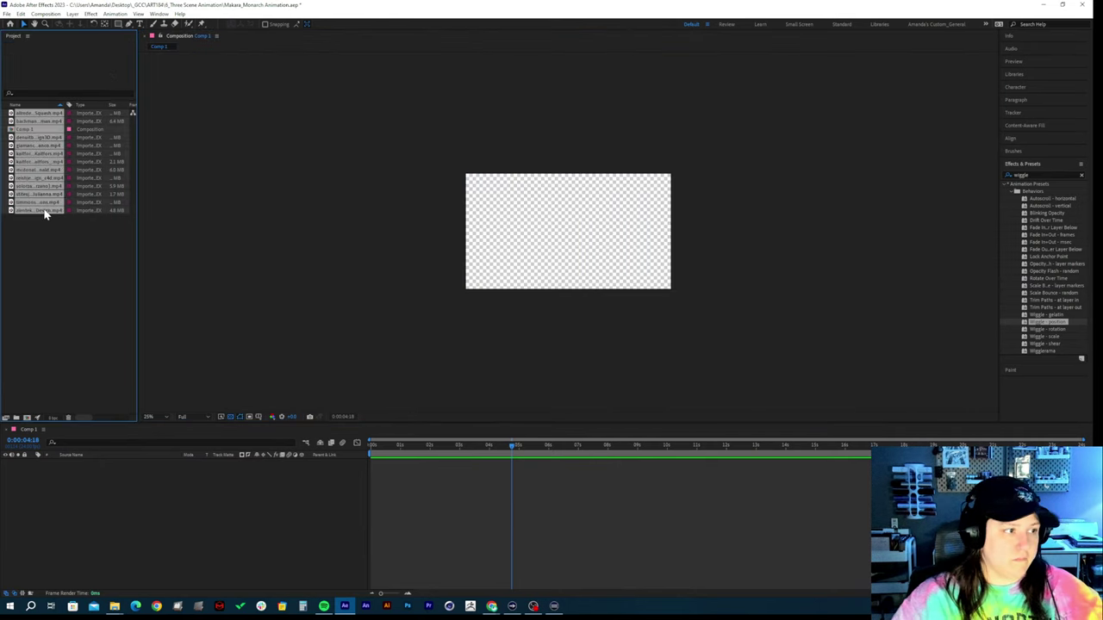
key(Delete)
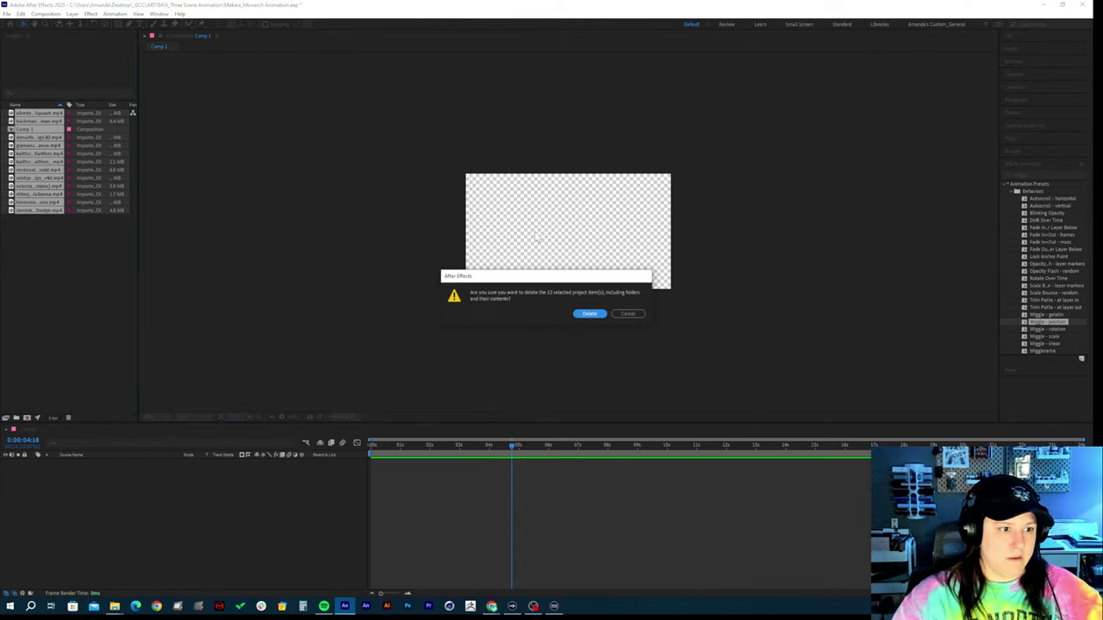
click(591, 321)
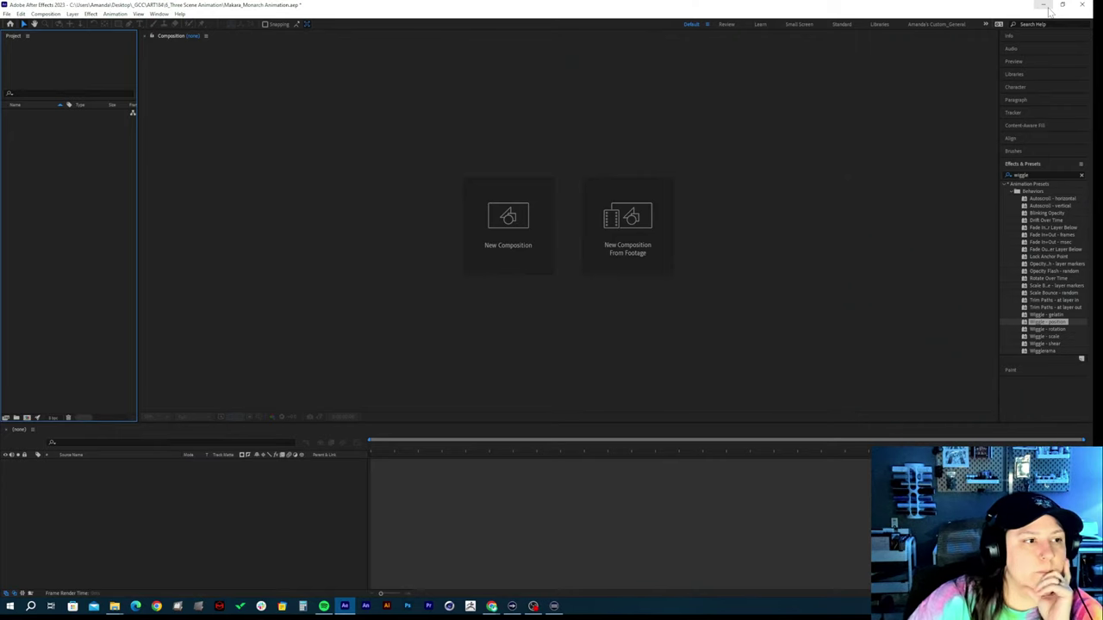
Minimize After Effects and the _C4D folder window to clear the desktop
click(1043, 6)
click(509, 306)
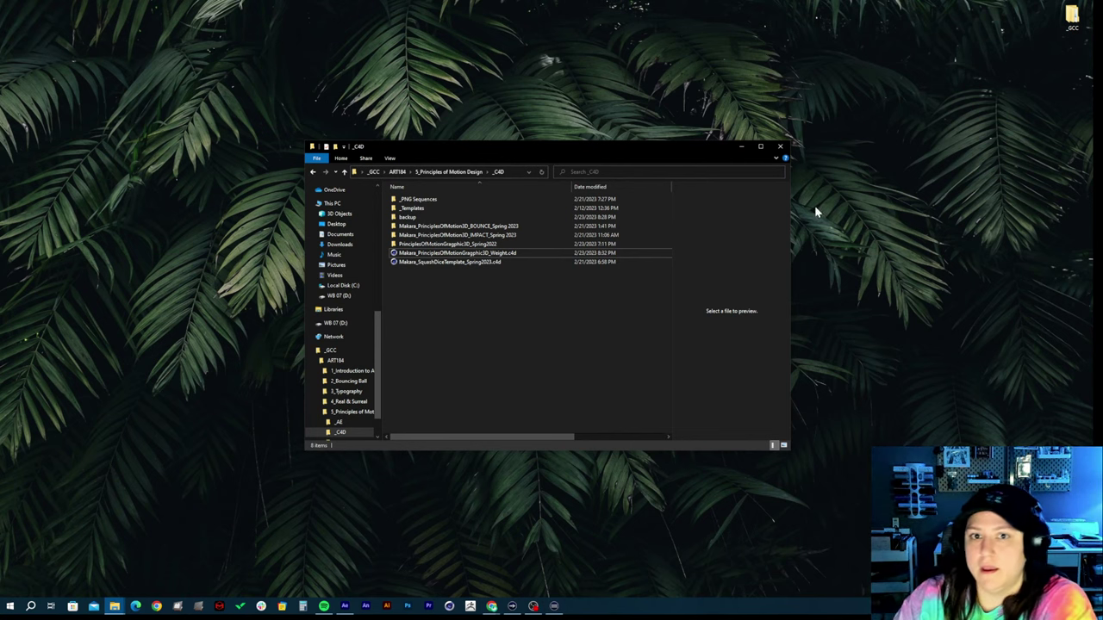
key(alt+Tab)
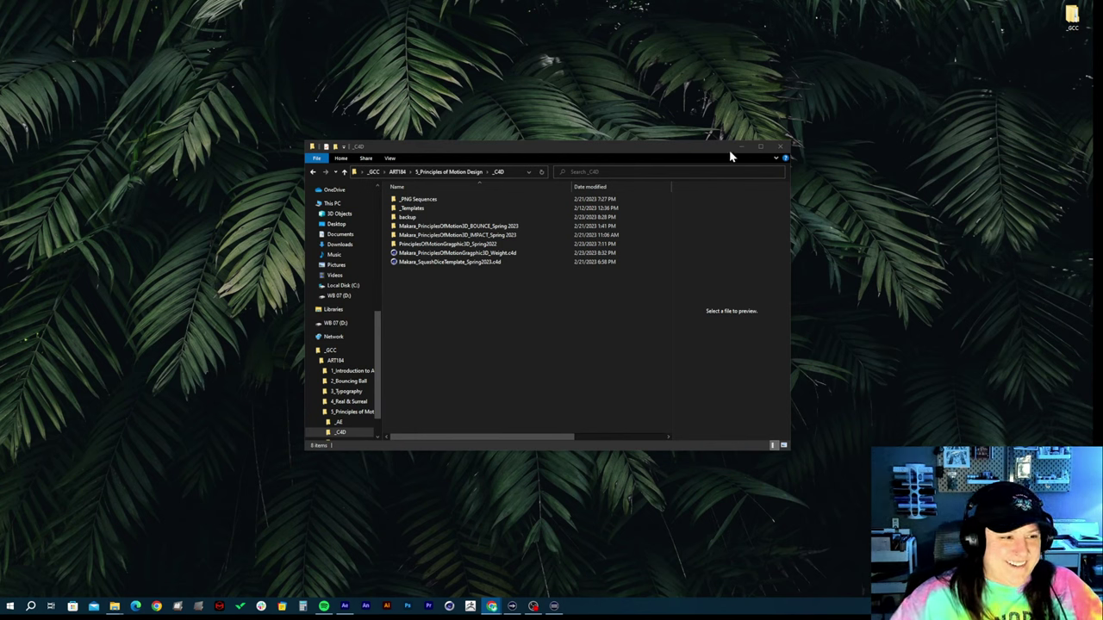
click(617, 152)
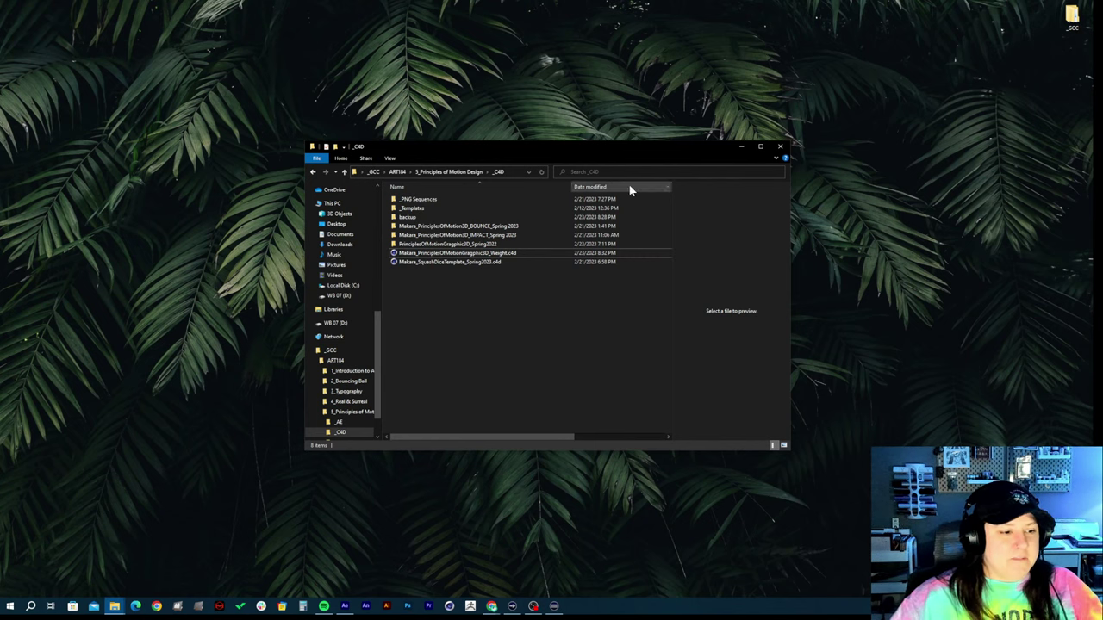
click(744, 148)
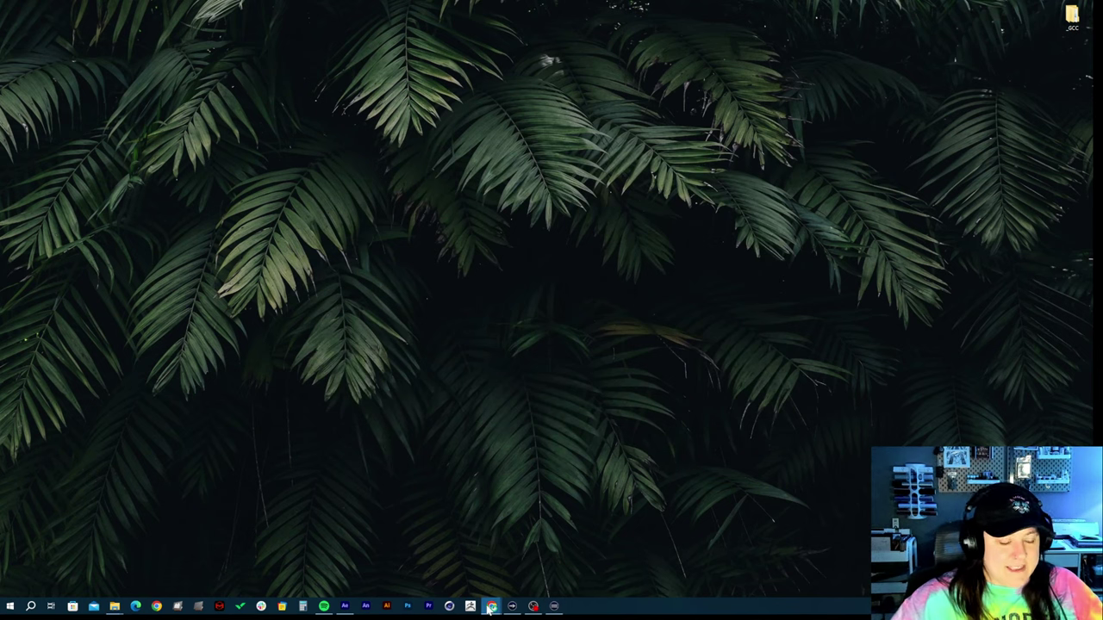
Switch to Chrome and maximize the window with the three scene animation assignment page
mouse_move(490, 608)
click(517, 569)
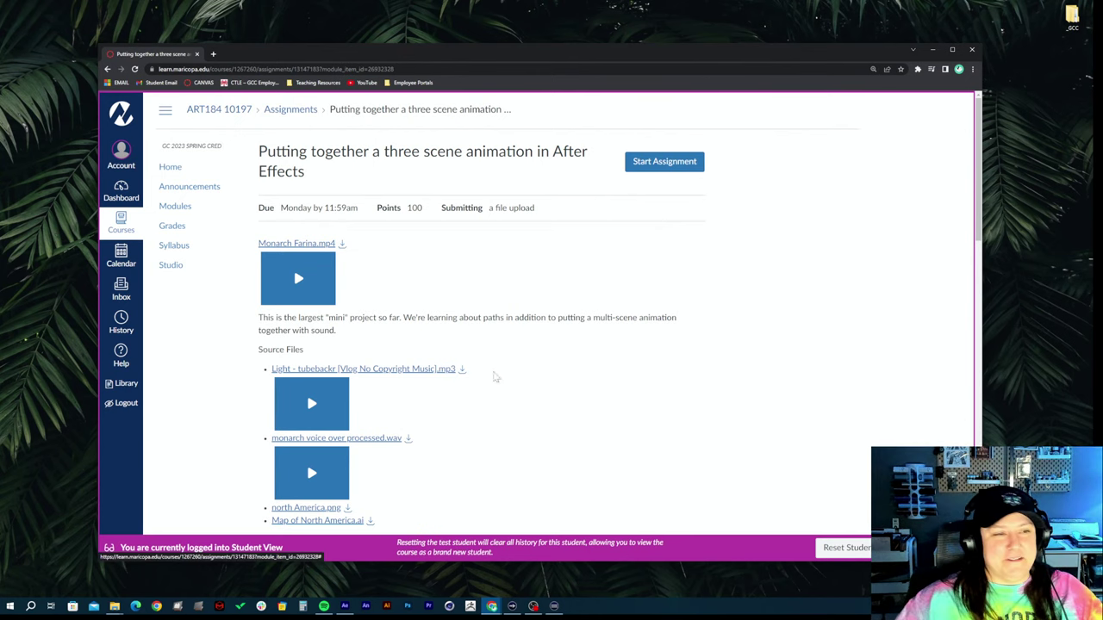
click(952, 50)
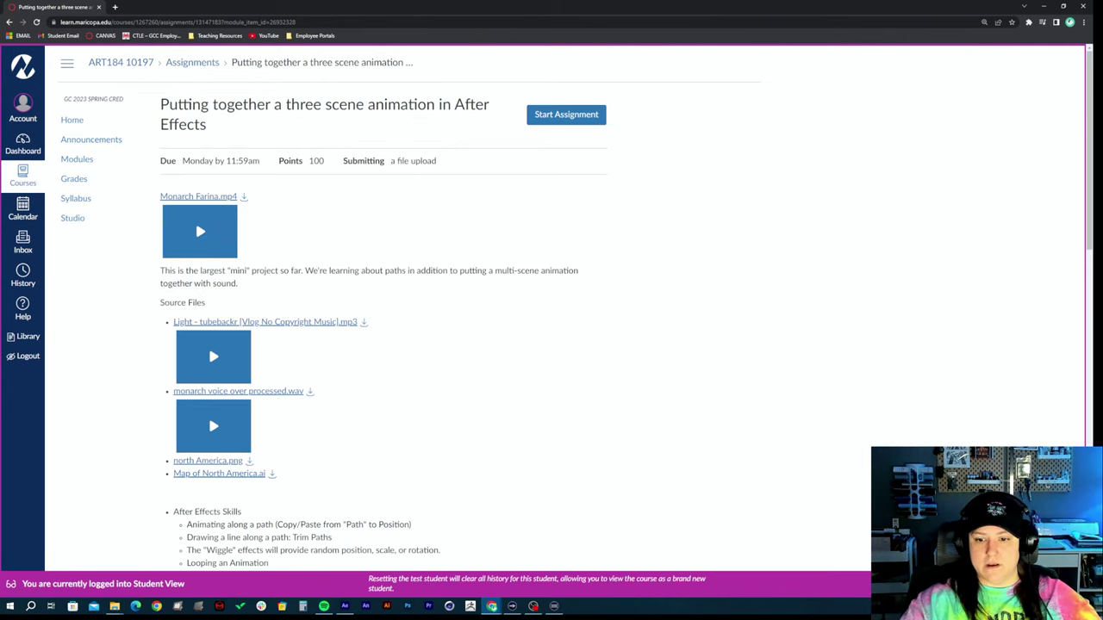
key(alt+Tab)
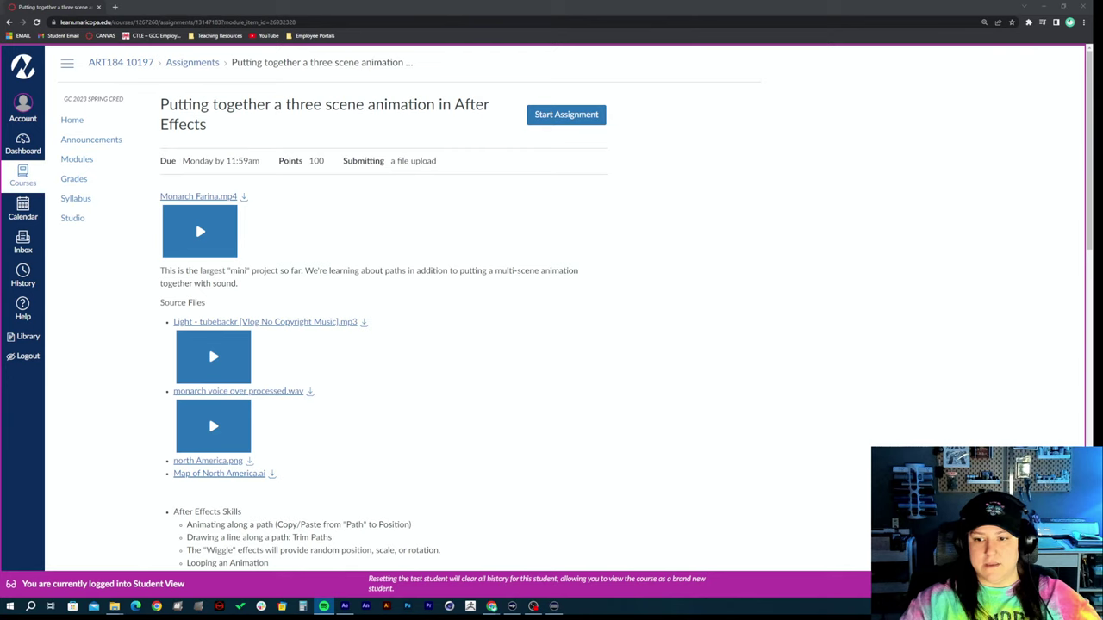
click(510, 186)
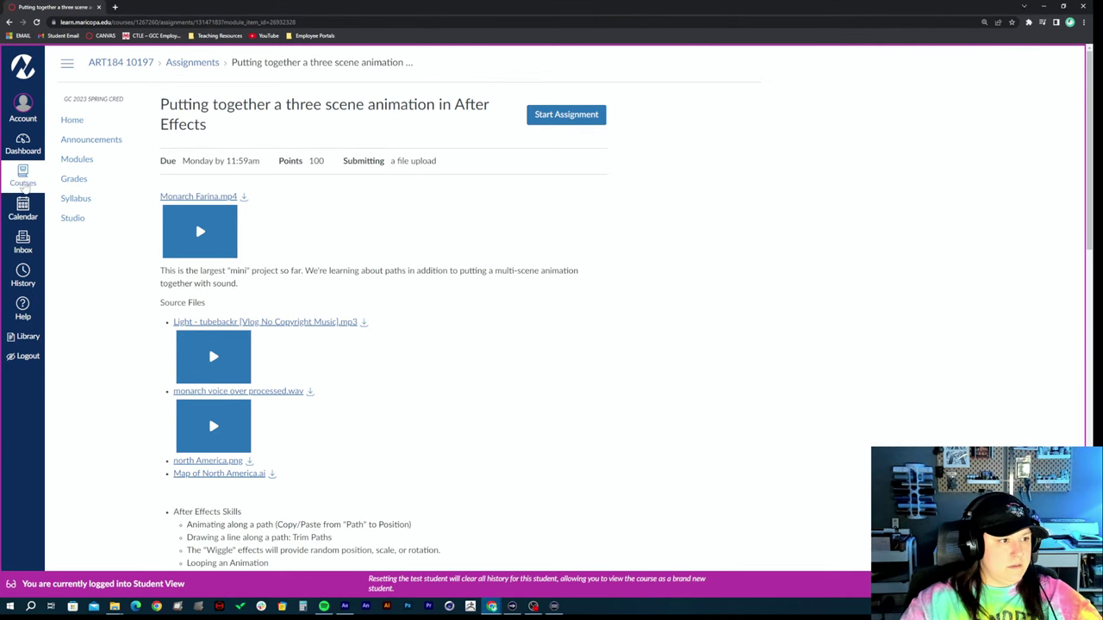
Preview the Monarch example video on the assignment page and rewind it to the start
click(197, 232)
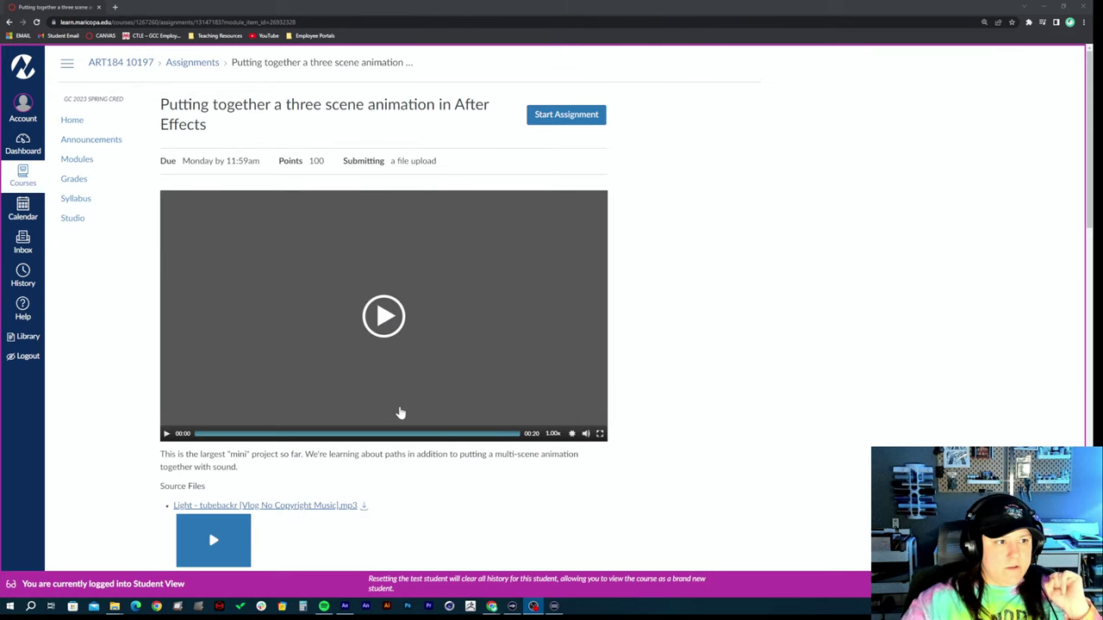
click(382, 317)
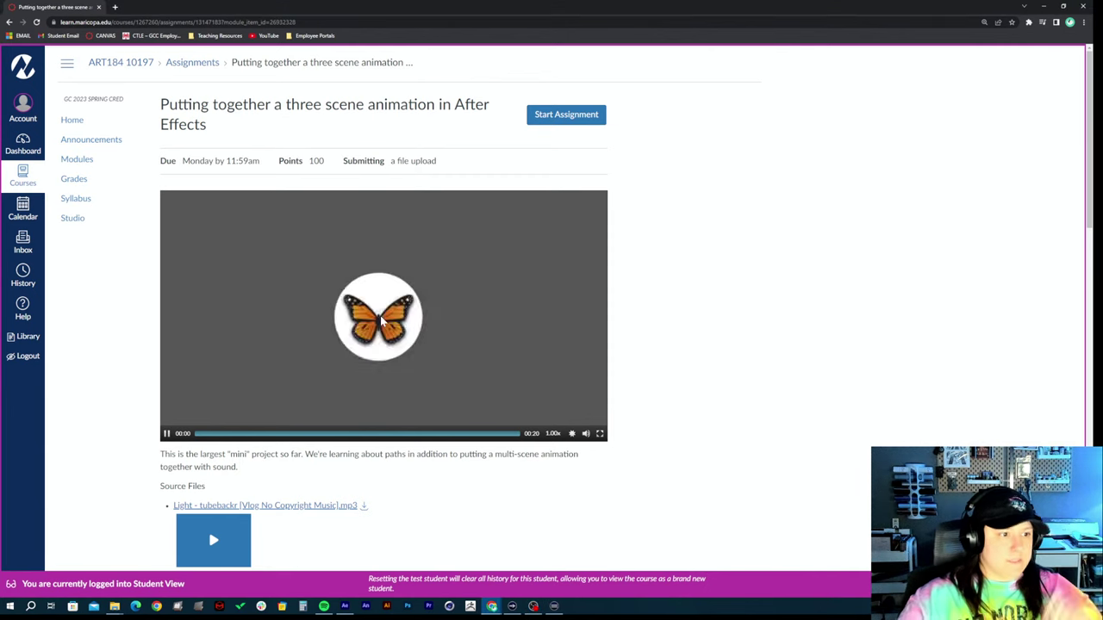
click(207, 434)
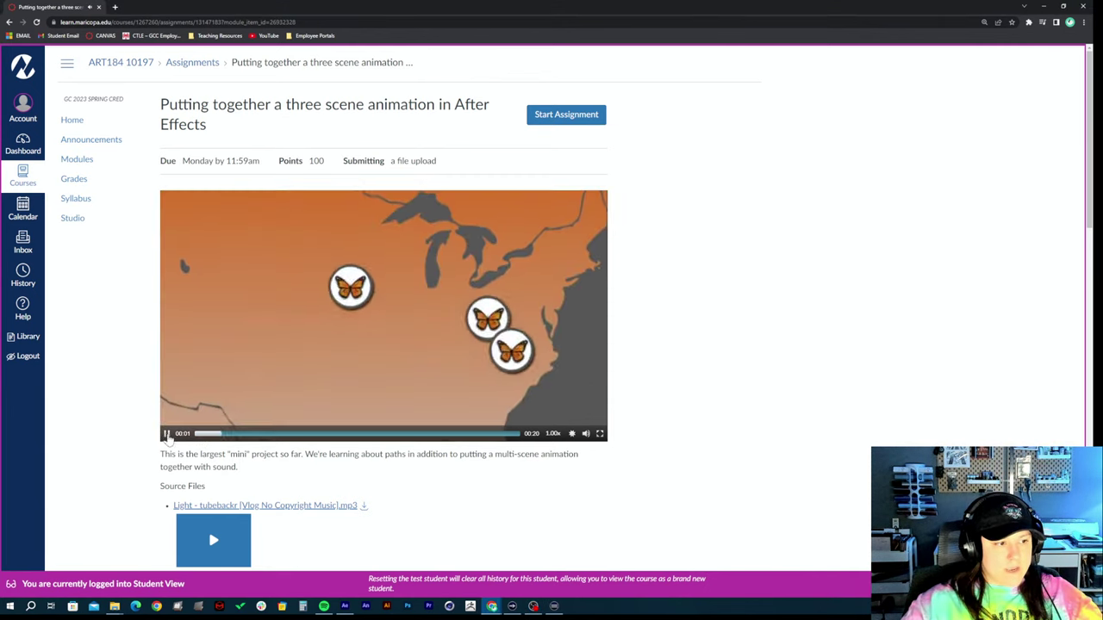
click(195, 436)
click(195, 435)
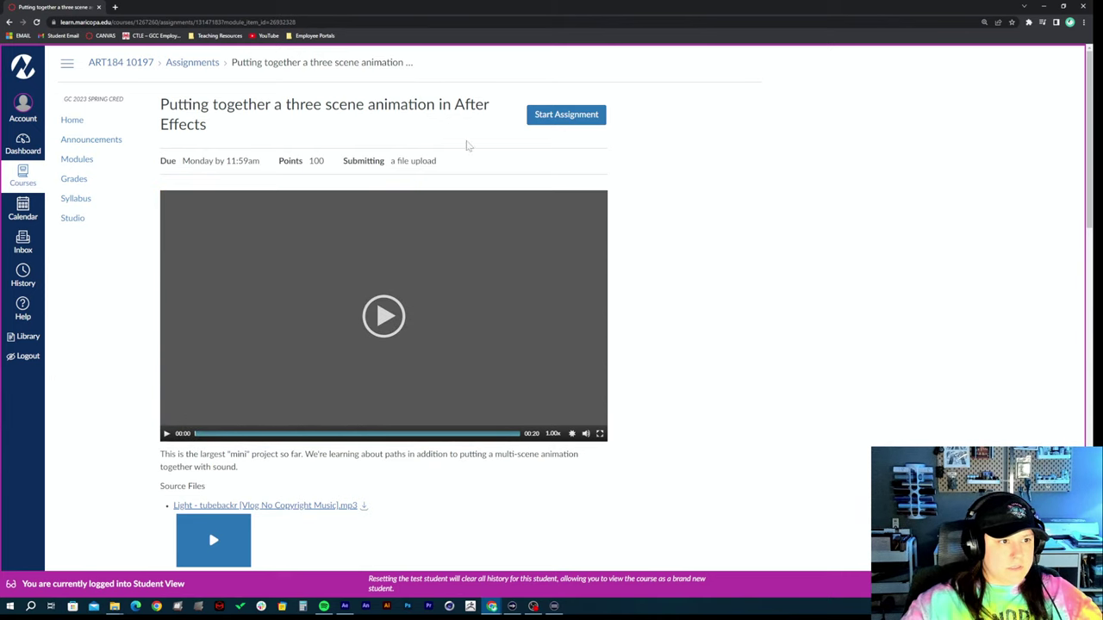
Look over the assignment's source files, reload the page, and download the Monarch example video
scroll(448, 379, down, 3)
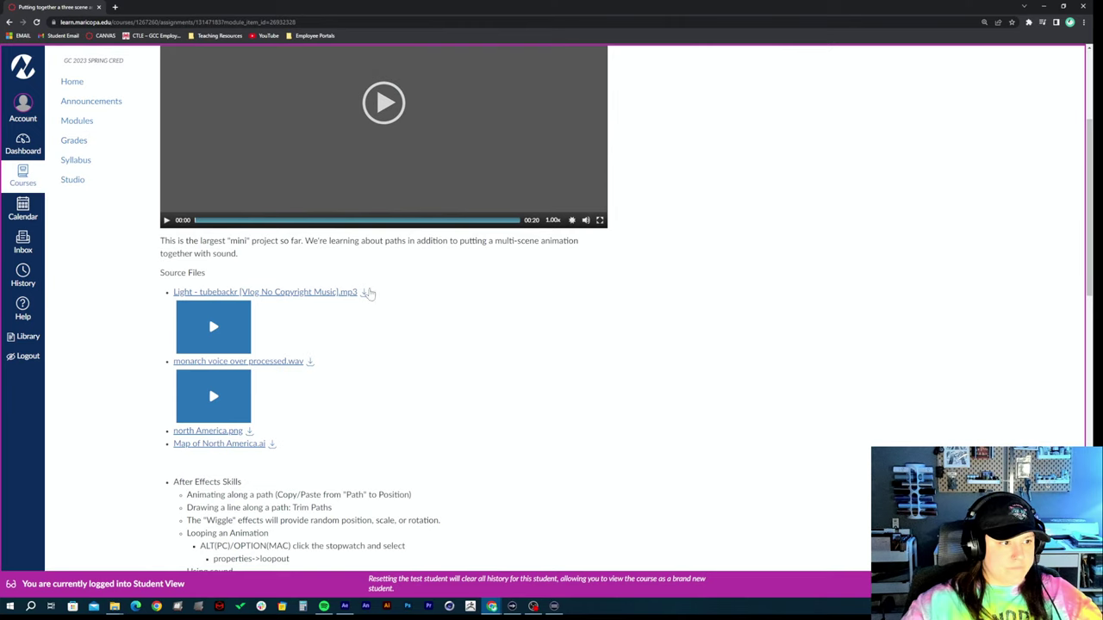
scroll(448, 282, up, 3)
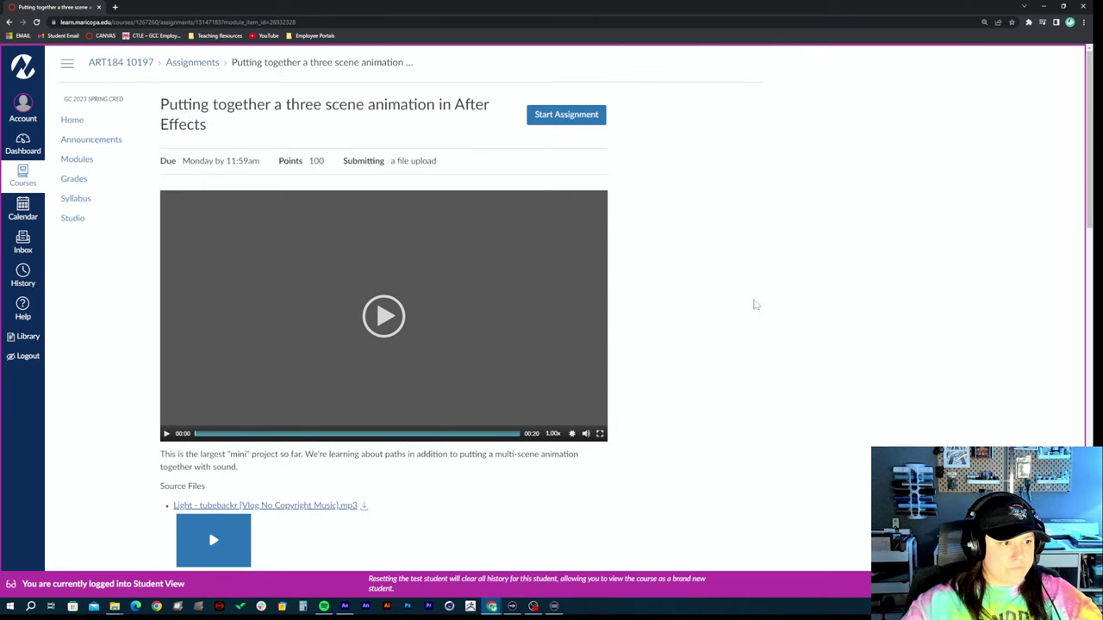
click(36, 22)
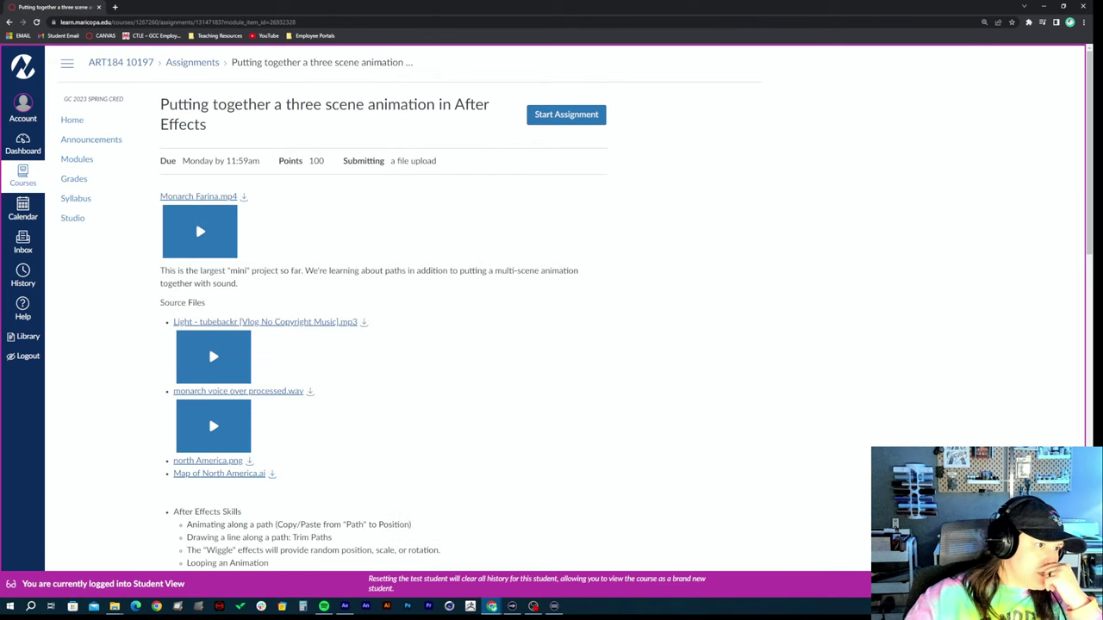
click(244, 197)
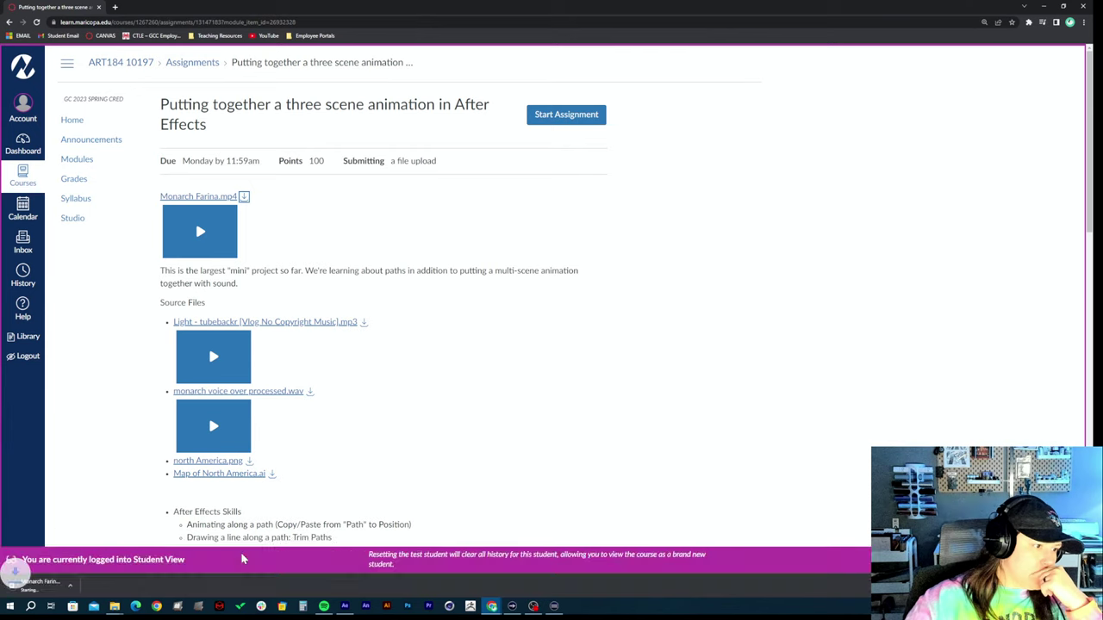
Open the downloaded Monarch example video, watch it, pause playback, and rewind to the start
click(69, 591)
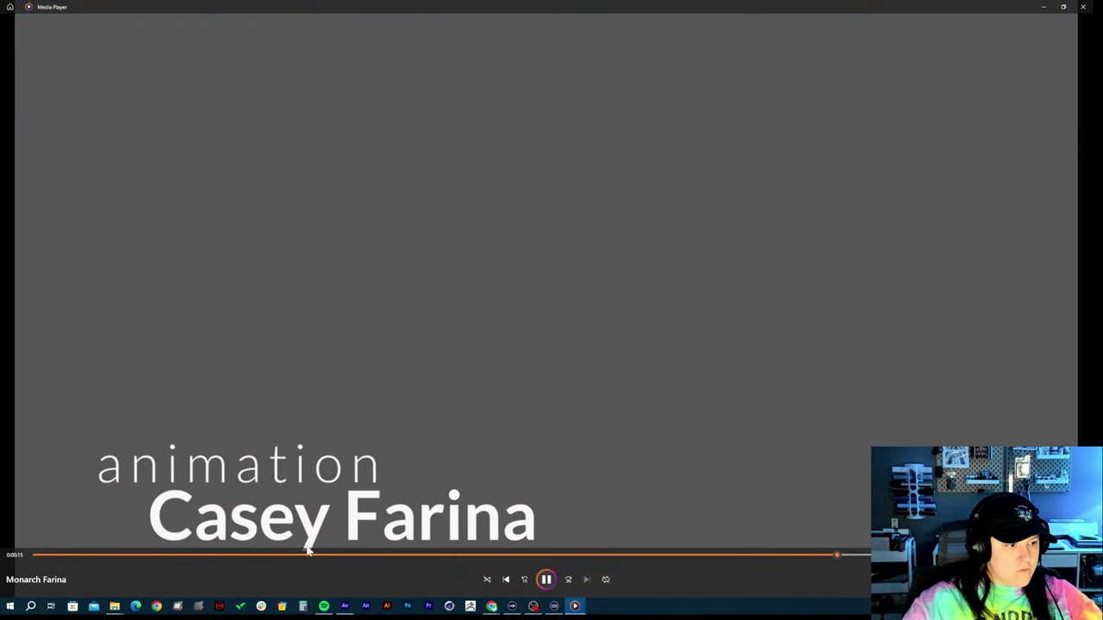
click(550, 581)
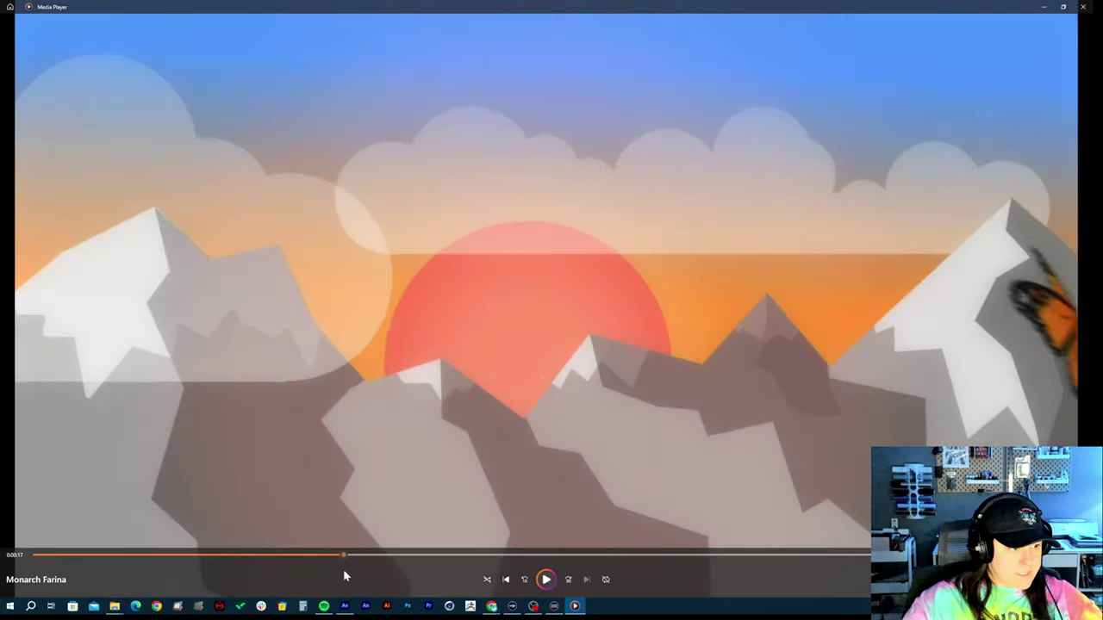
drag(342, 575, 19, 568)
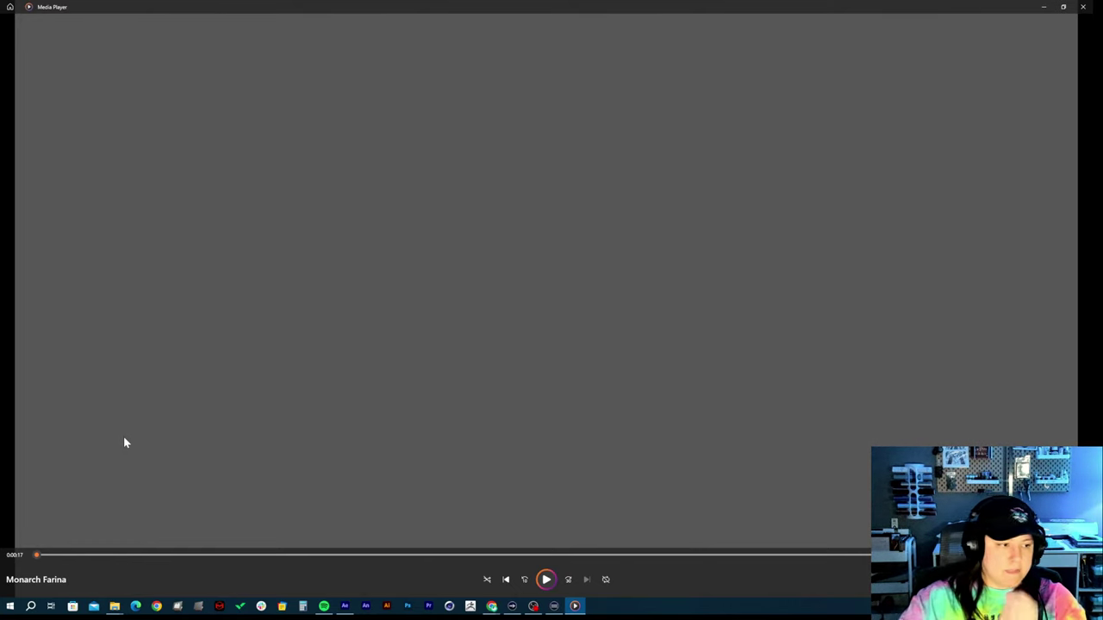
Scrub through the opening butterfly logo and the North America map scene with the migration paths
click(49, 555)
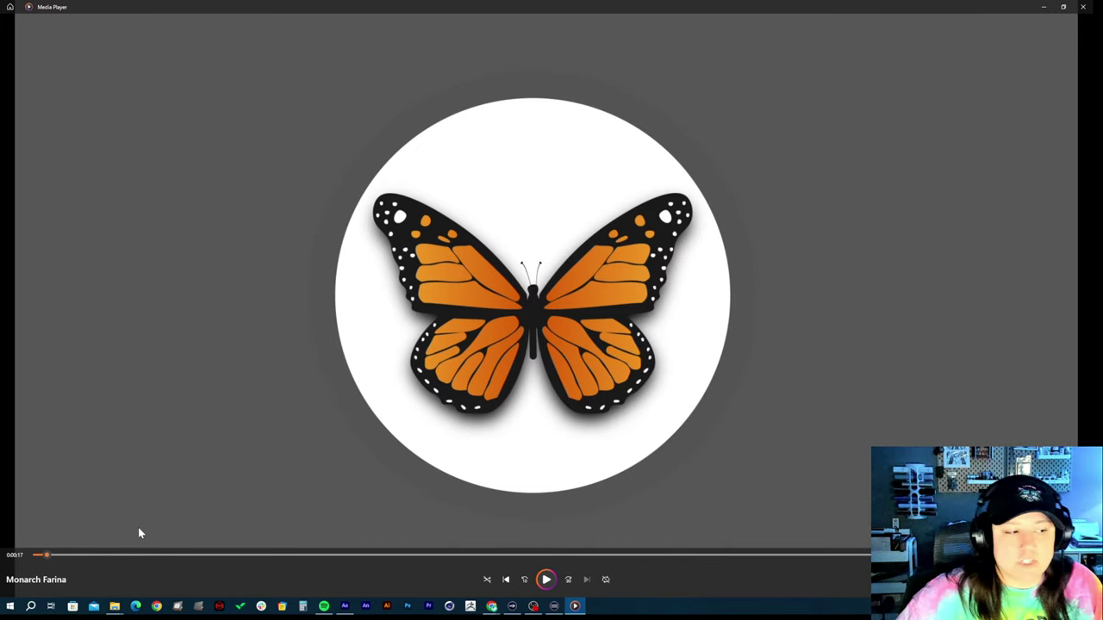
drag(45, 551, 123, 557)
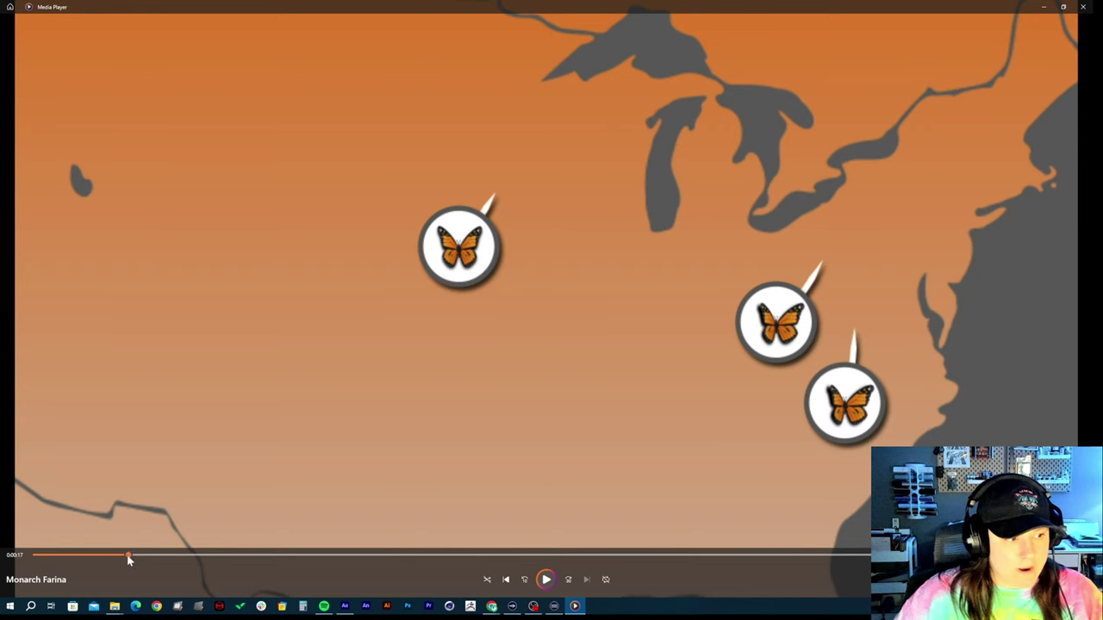
drag(129, 555, 213, 568)
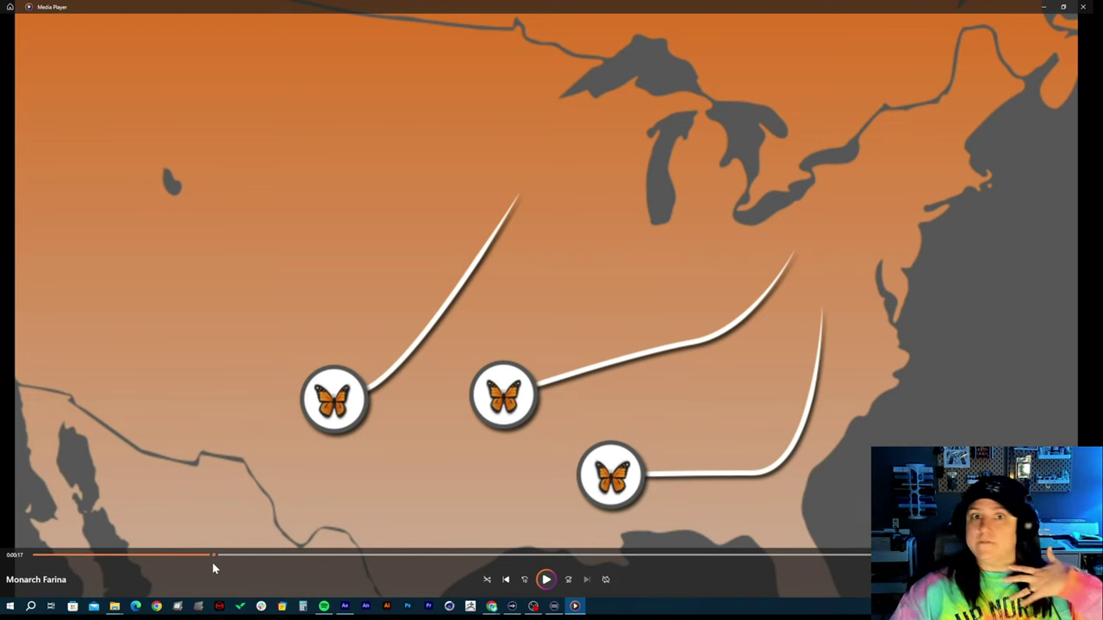
drag(211, 561, 289, 532)
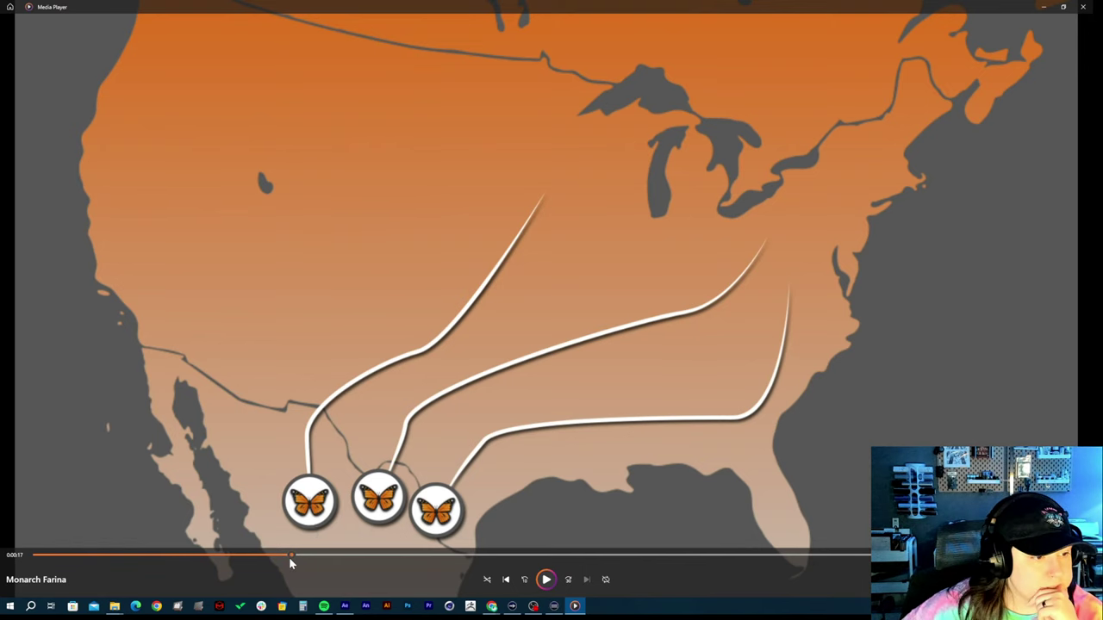
Scrub back and forth through the mountain sunset scene and play the butterflies' flight from its beginning
drag(290, 557, 534, 549)
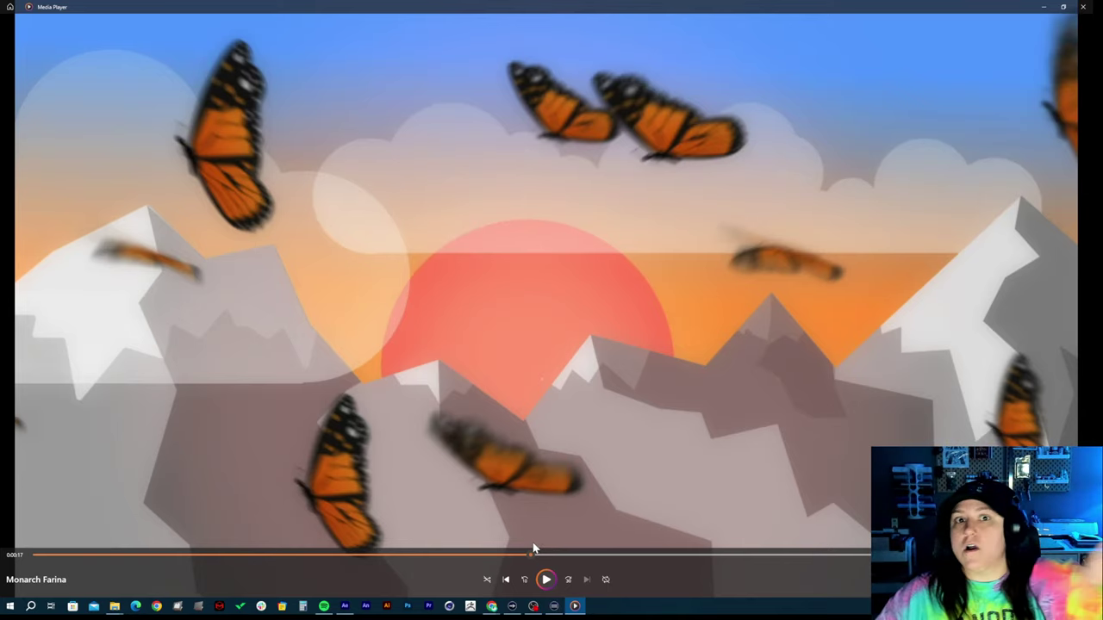
drag(534, 549, 436, 554)
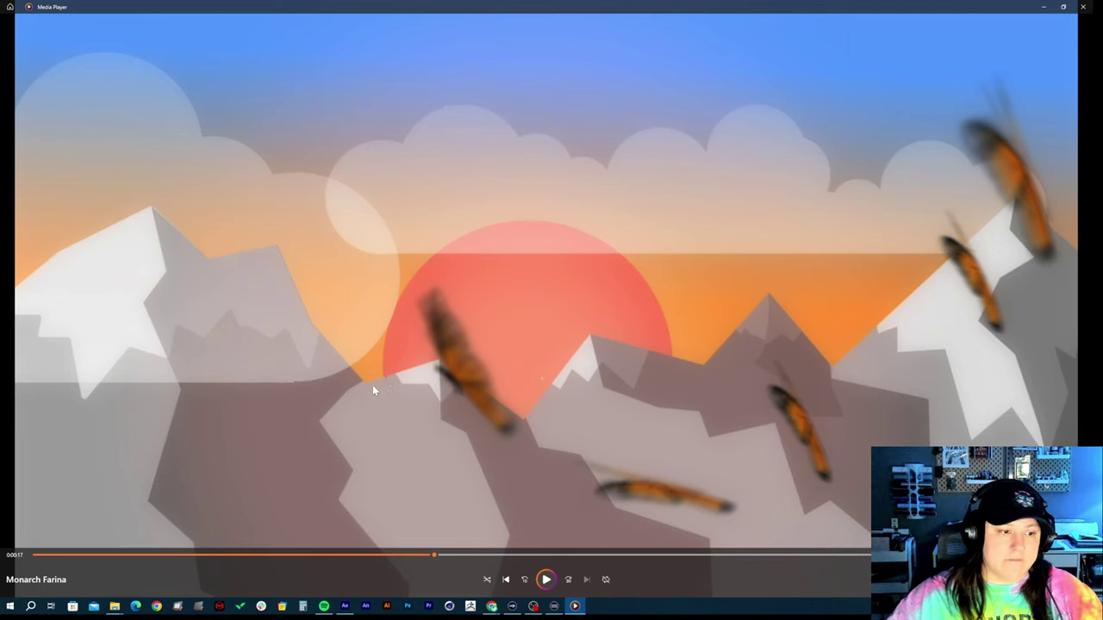
click(386, 557)
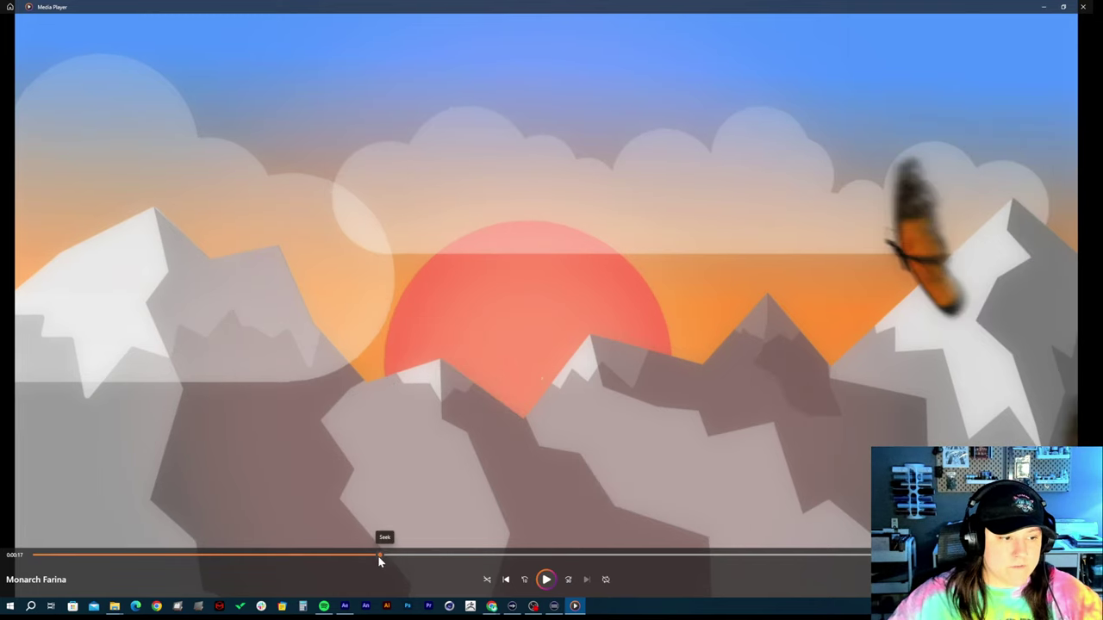
key(space)
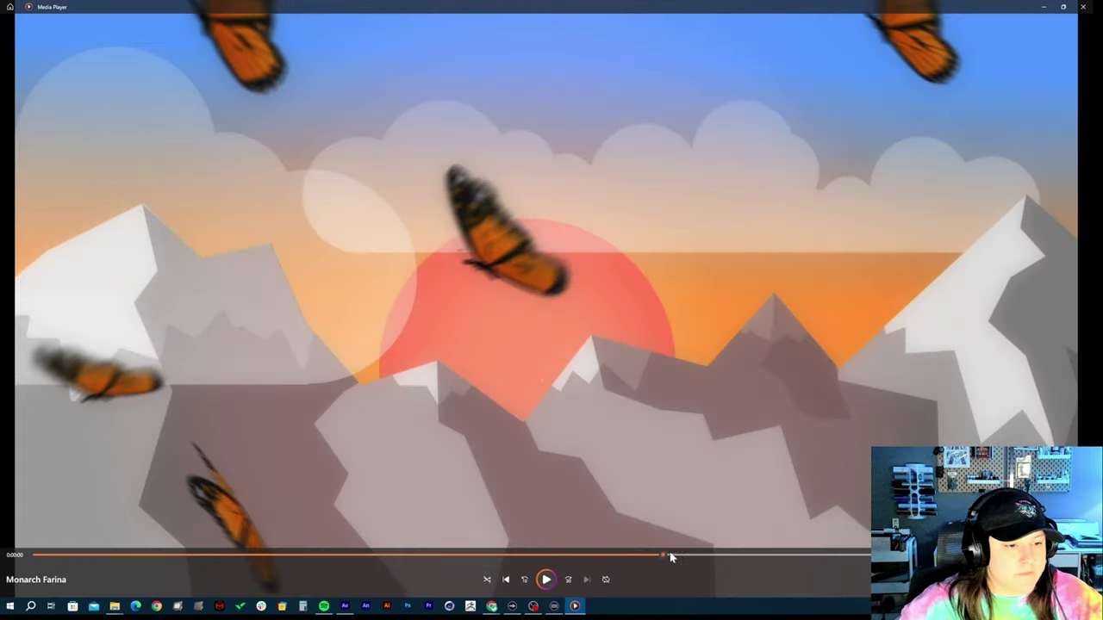
Scrub to the end credits, point an on-screen arrow at the animator credit, and close the video player
click(724, 555)
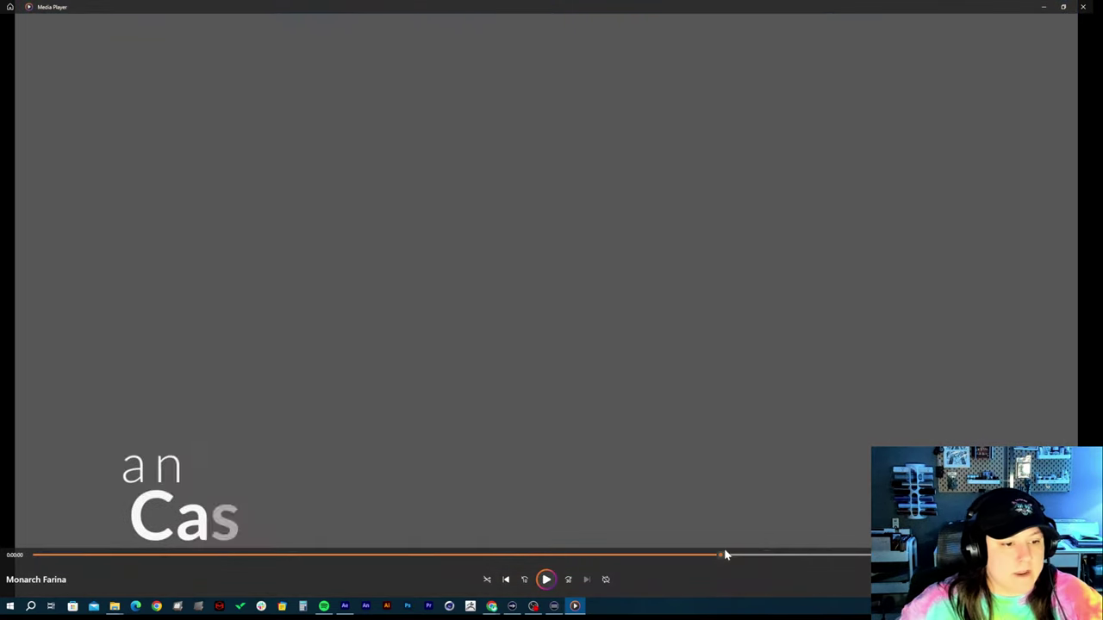
drag(724, 555, 853, 551)
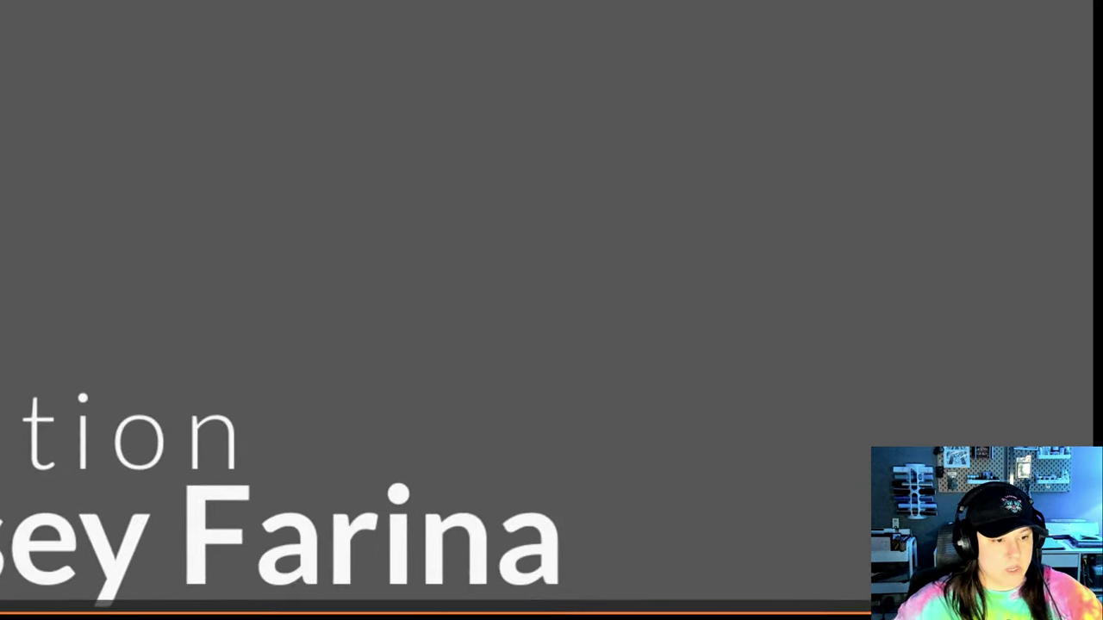
drag(507, 496, 732, 216)
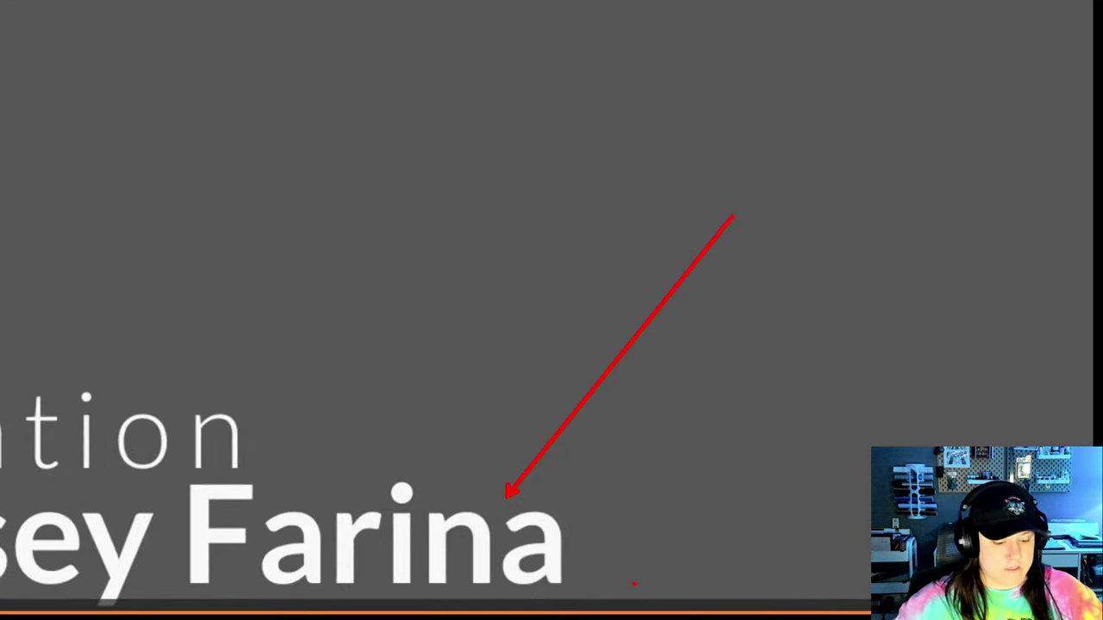
click(1092, 7)
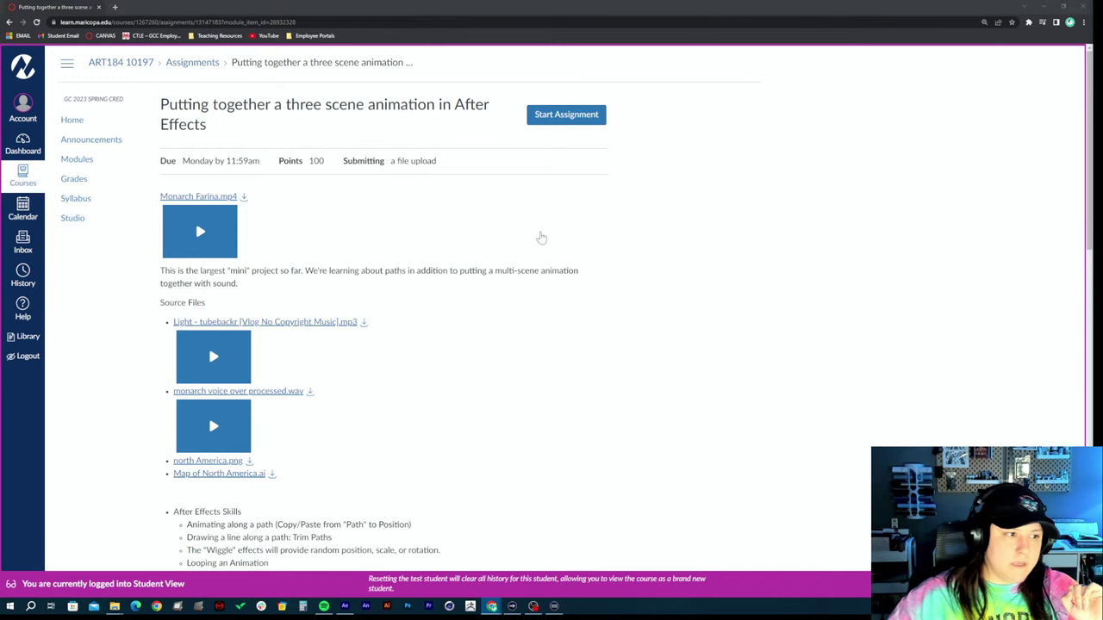
Point on-screen arrows at the music, voice over, north America.png and Map of North America.ai source files, and clear the arrows
scroll(324, 322, down, 1)
scroll(324, 321, down, 1)
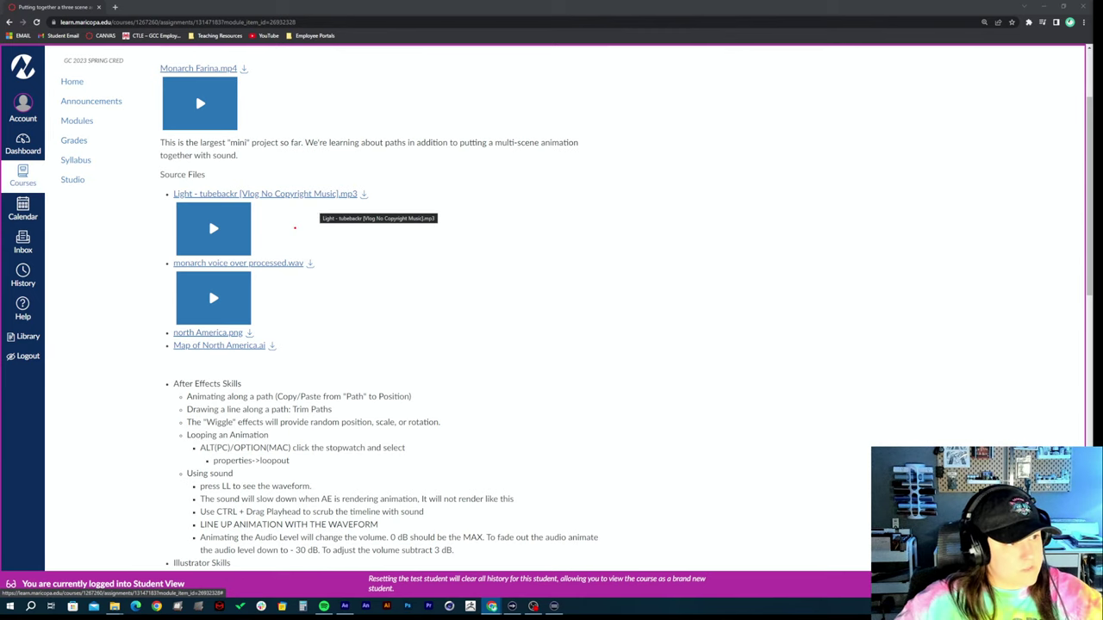
drag(295, 227, 405, 215)
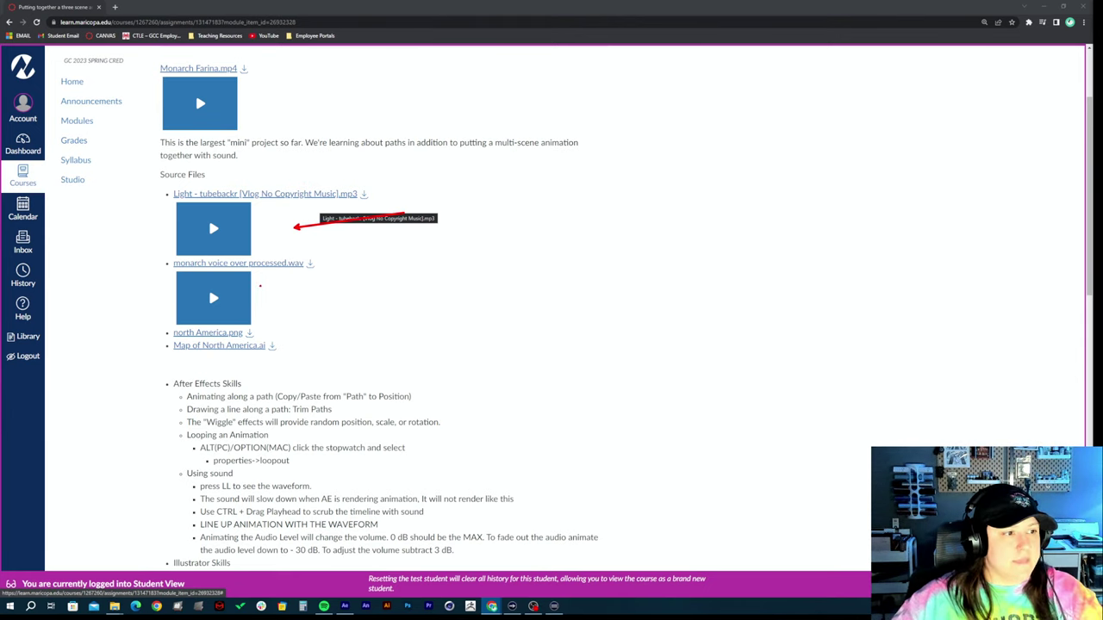
mouse_move(274, 277)
mouse_down()
mouse_move(338, 315)
mouse_move(375, 320)
mouse_up()
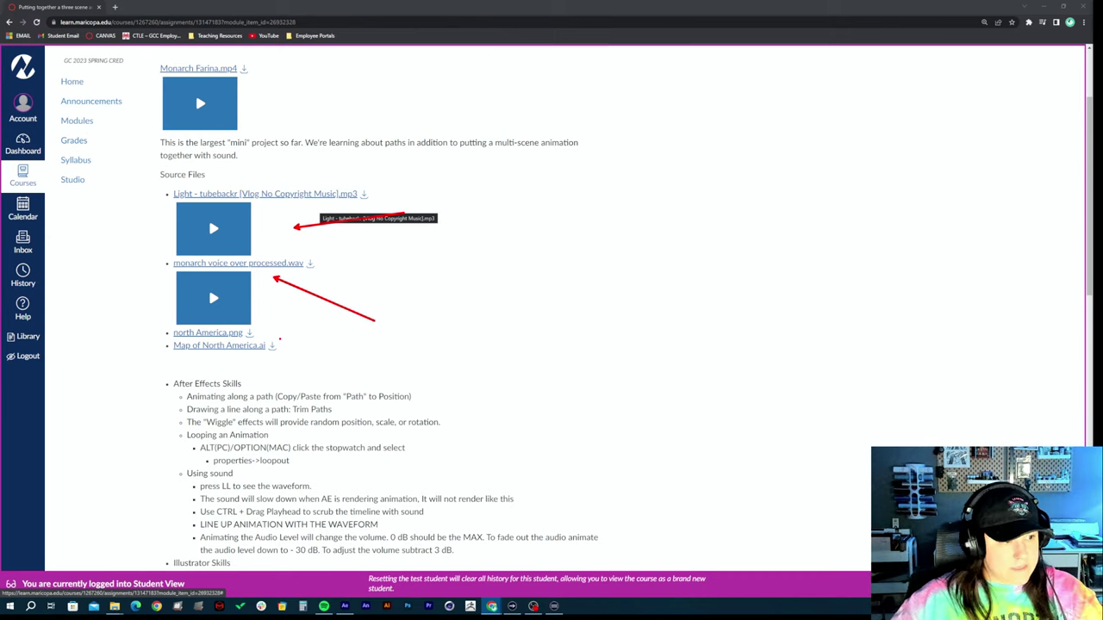
drag(263, 332, 310, 337)
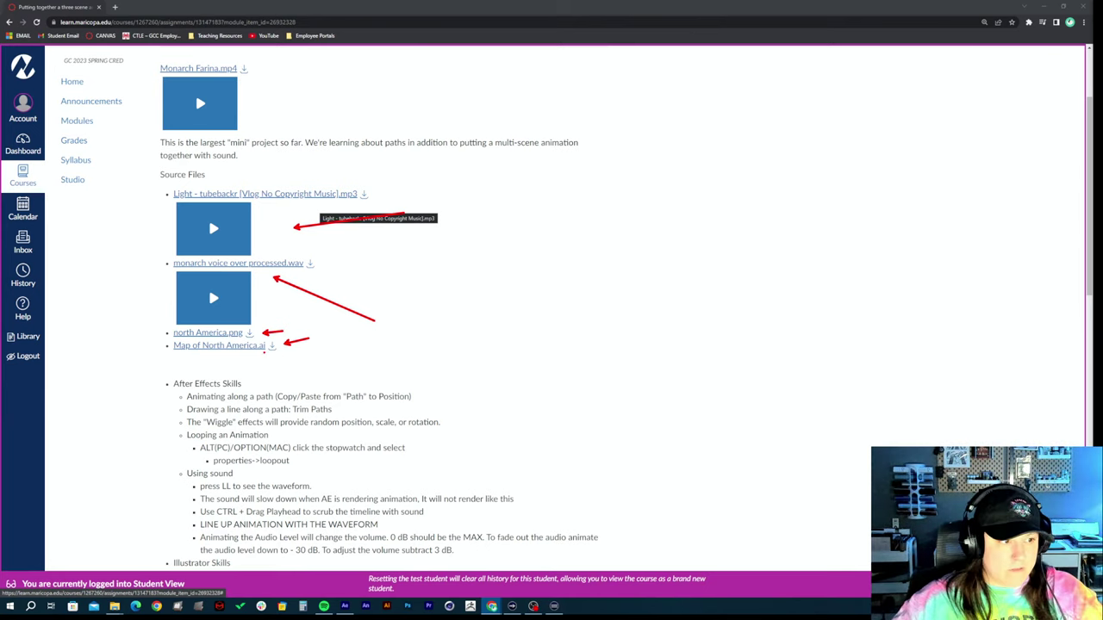
drag(264, 352, 277, 385)
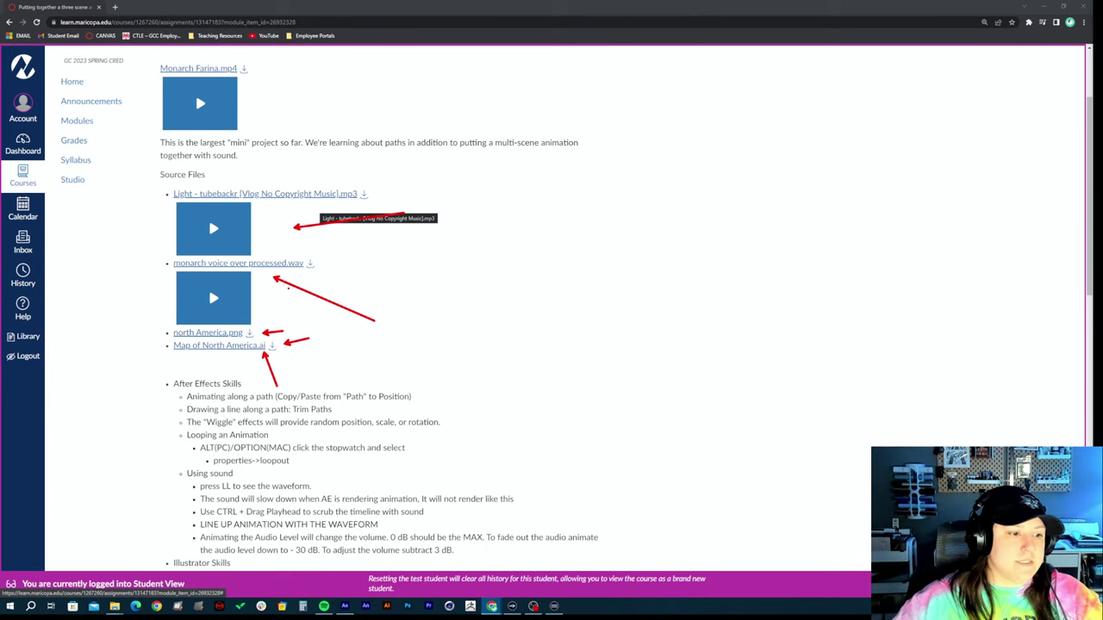
key(Escape)
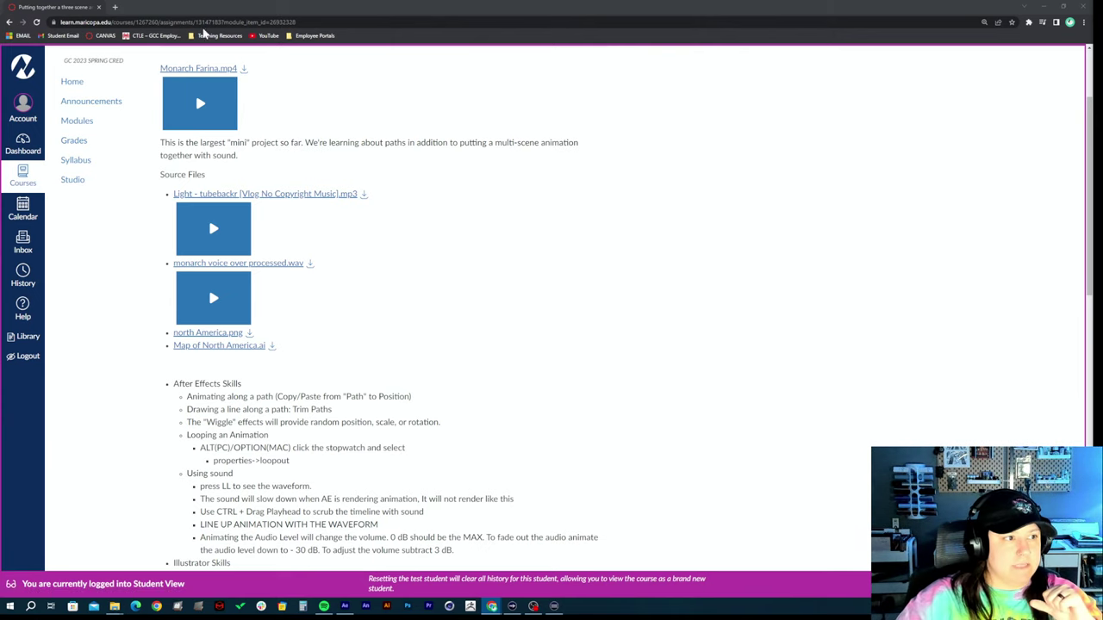
Play the Monarch example video embedded in the assignment page and pause it in the butterfly flight scene at 00:10
click(199, 116)
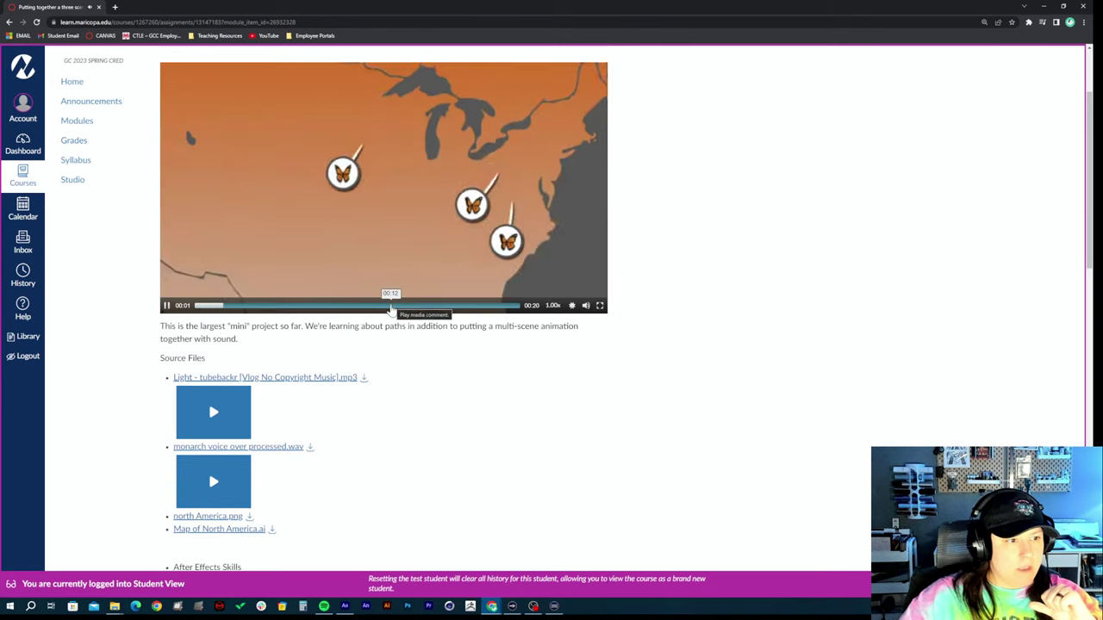
click(390, 307)
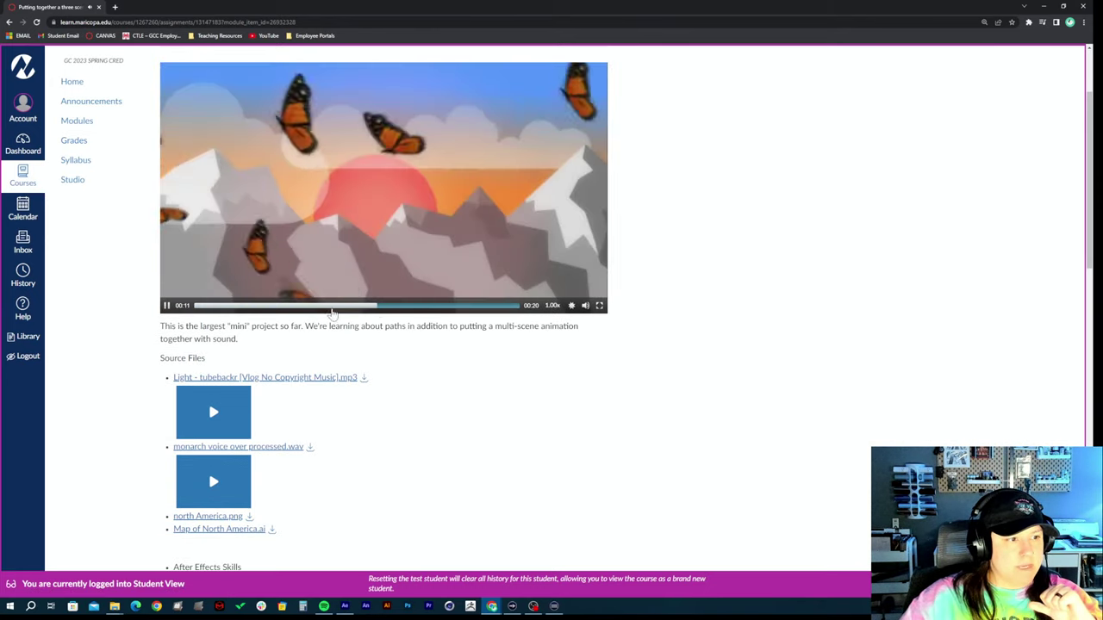
key(space)
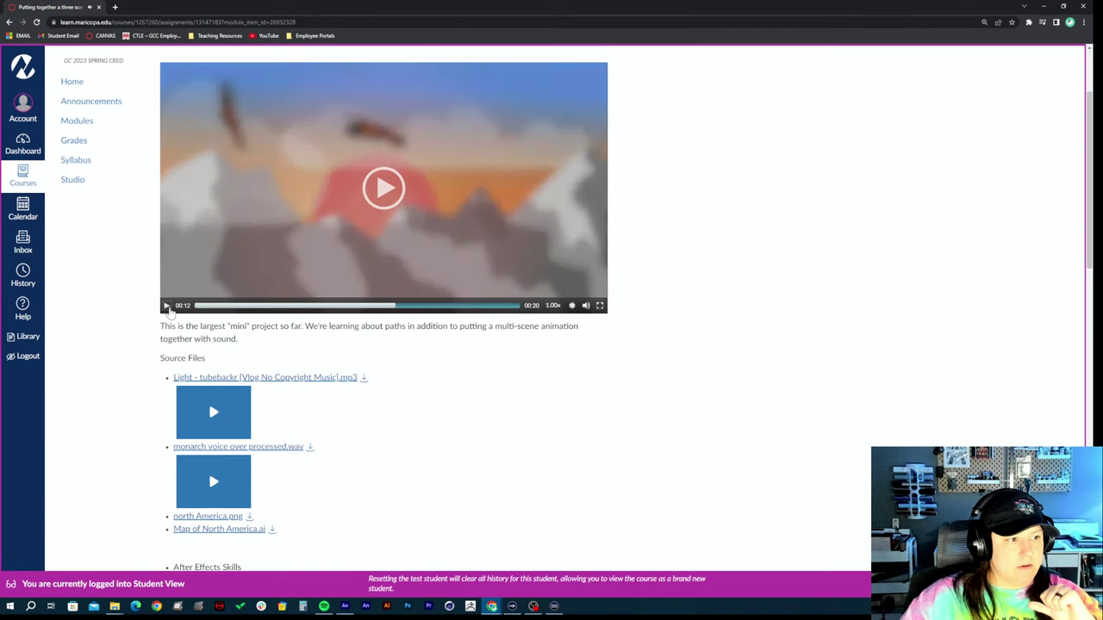
click(371, 306)
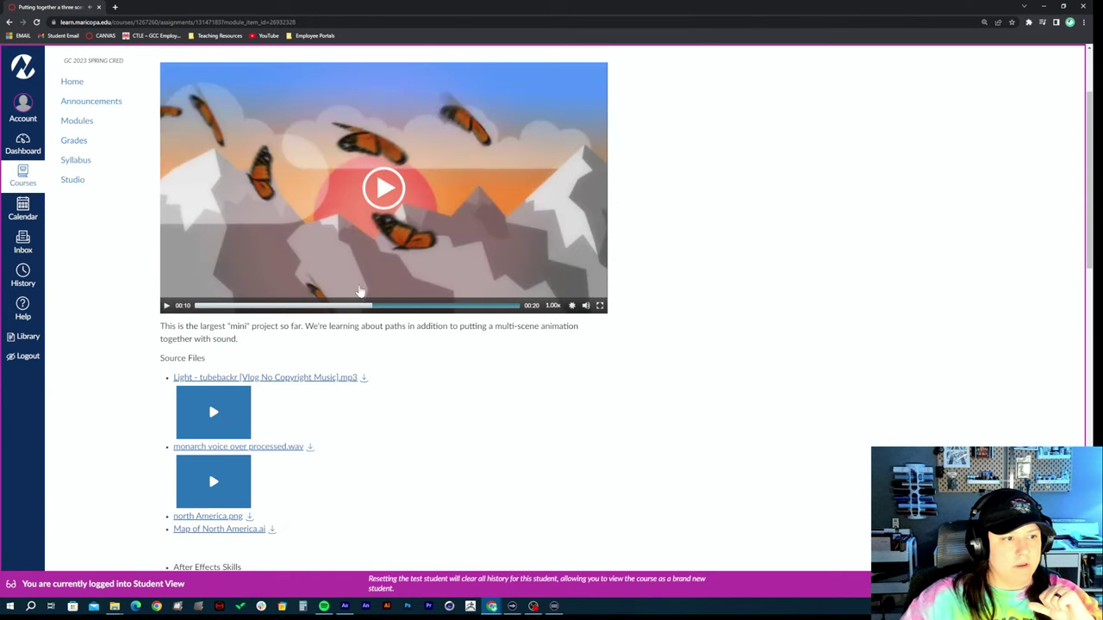
click(366, 306)
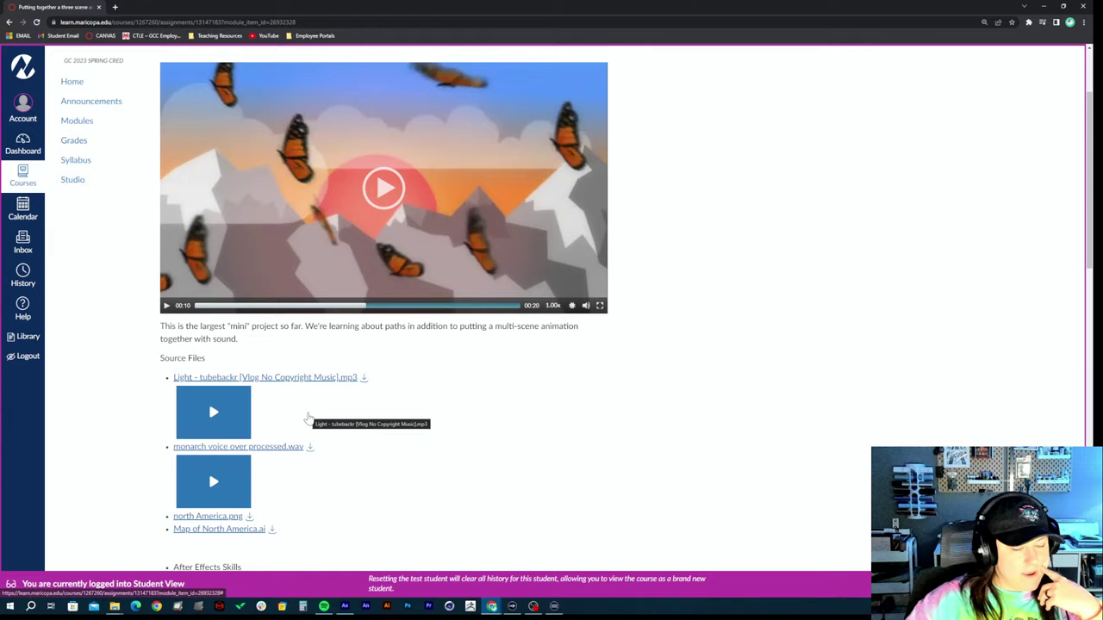
Review the assignment's skills and tutorial links, mark the After Effects Skills and Using sound headings with the on-screen pen, and clear the marks
scroll(309, 418, down, 3)
scroll(316, 396, down, 2)
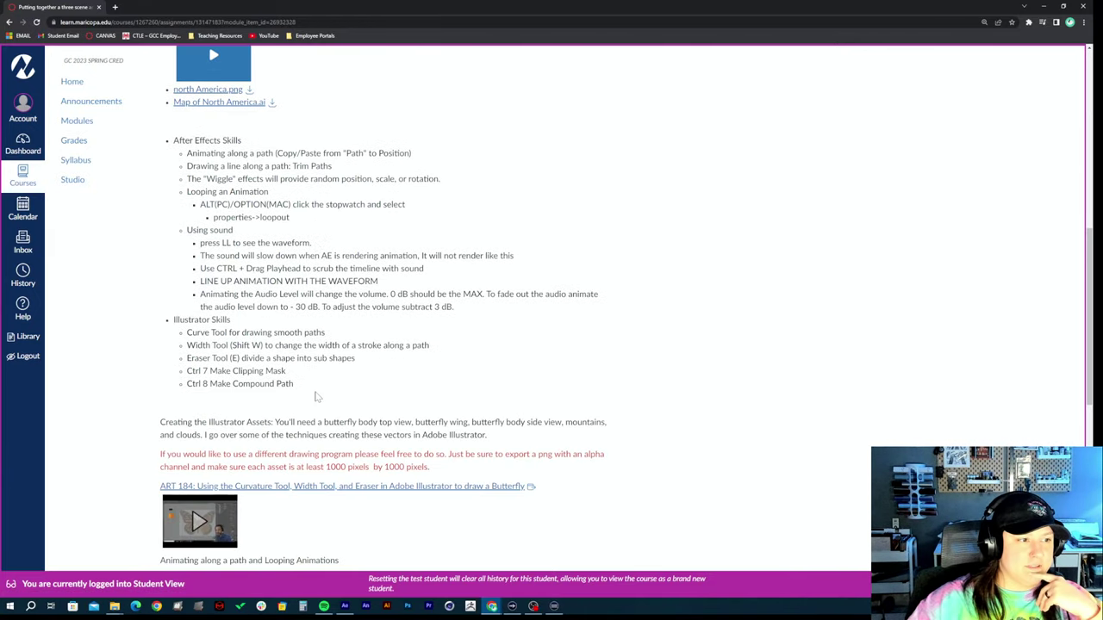
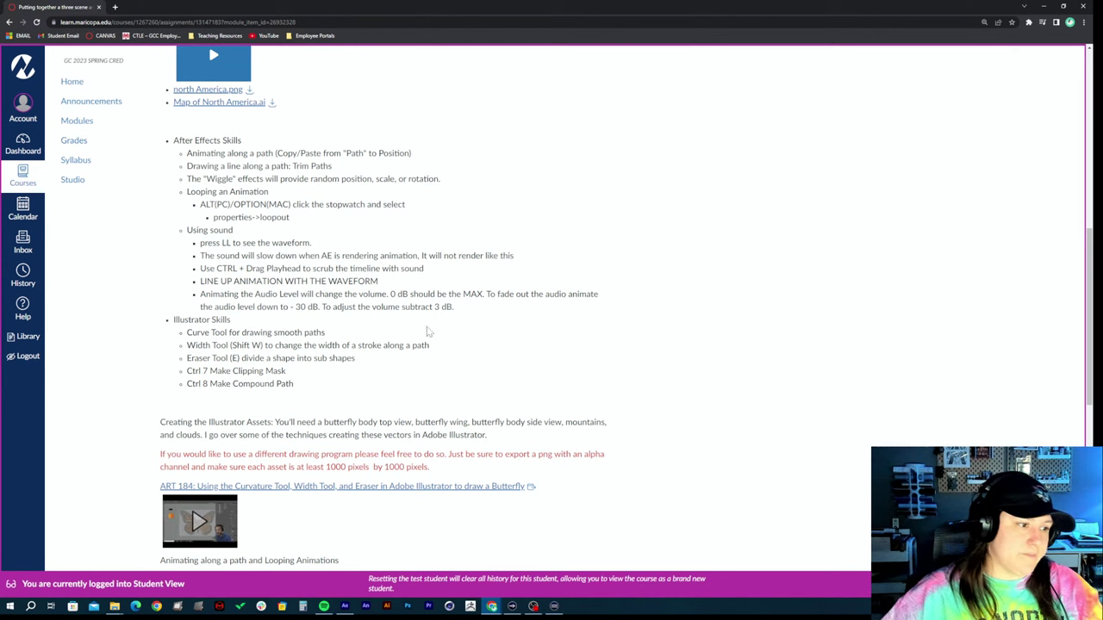
scroll(410, 342, down, 3)
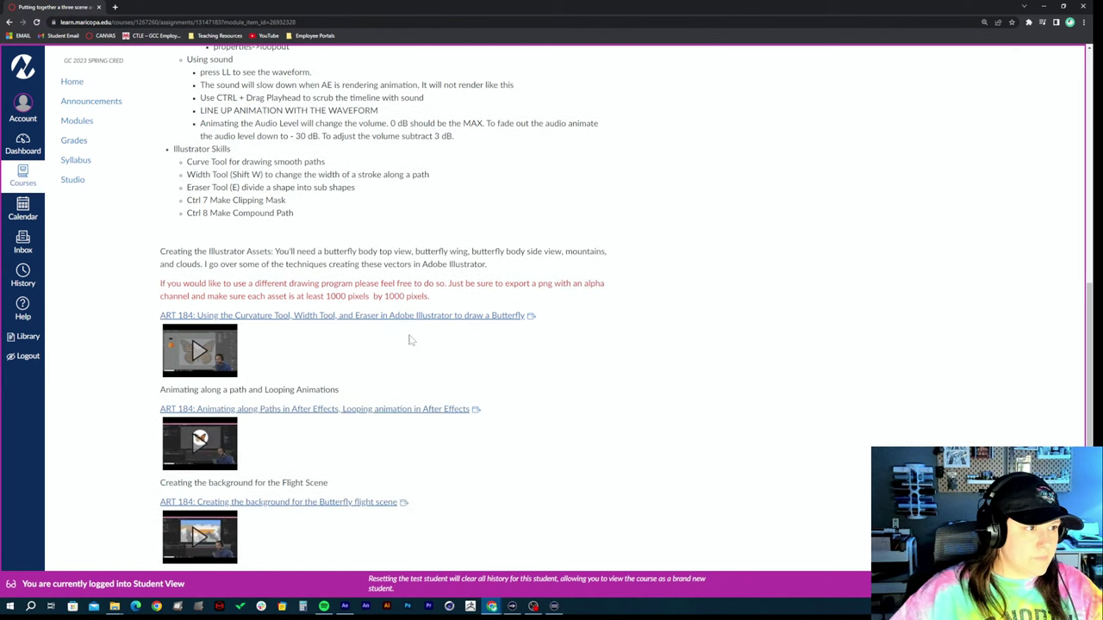
scroll(332, 325, up, 3)
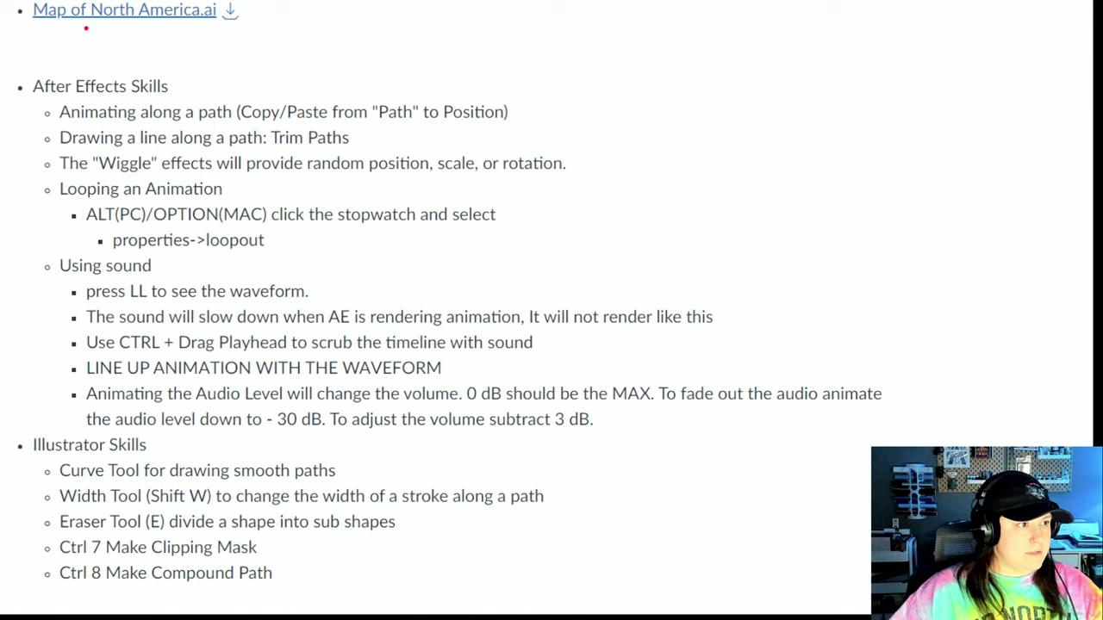
drag(174, 87, 228, 72)
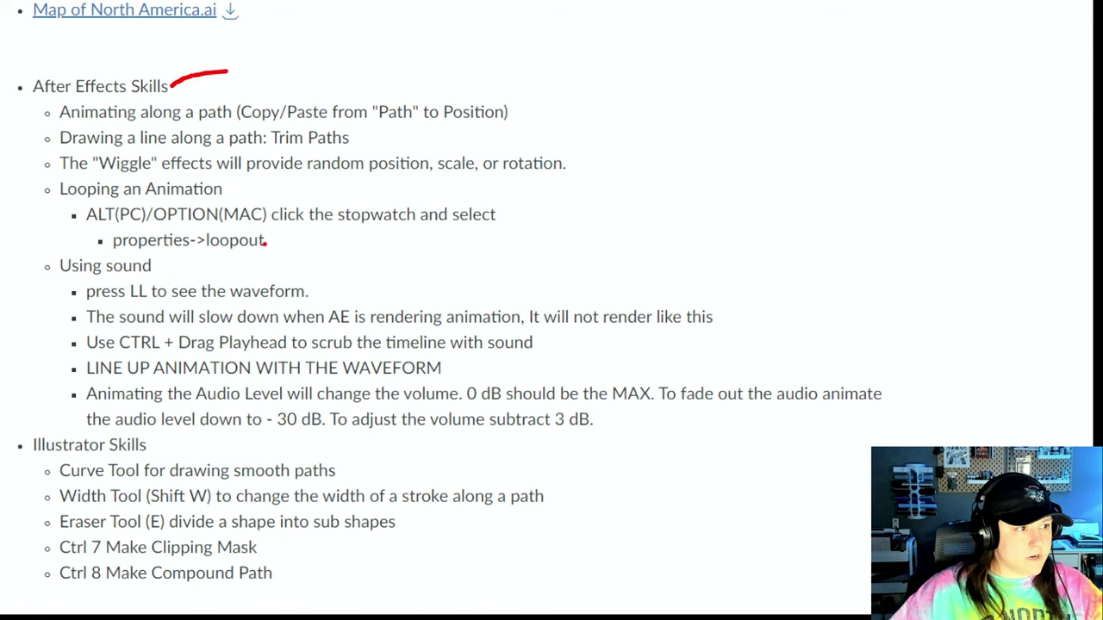
drag(162, 269, 194, 269)
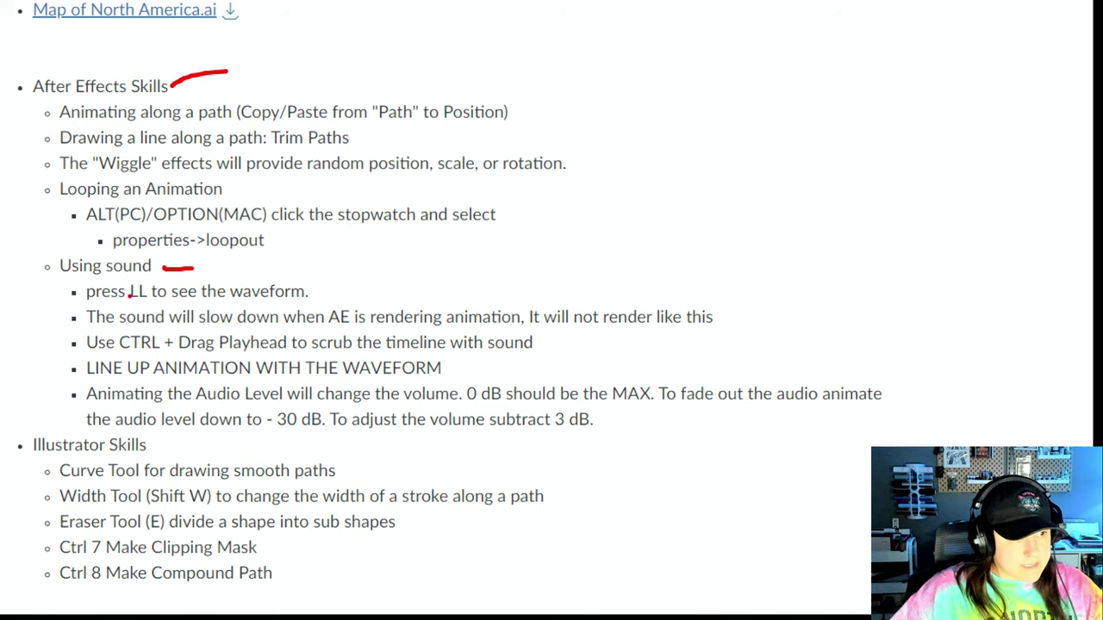
key(Escape)
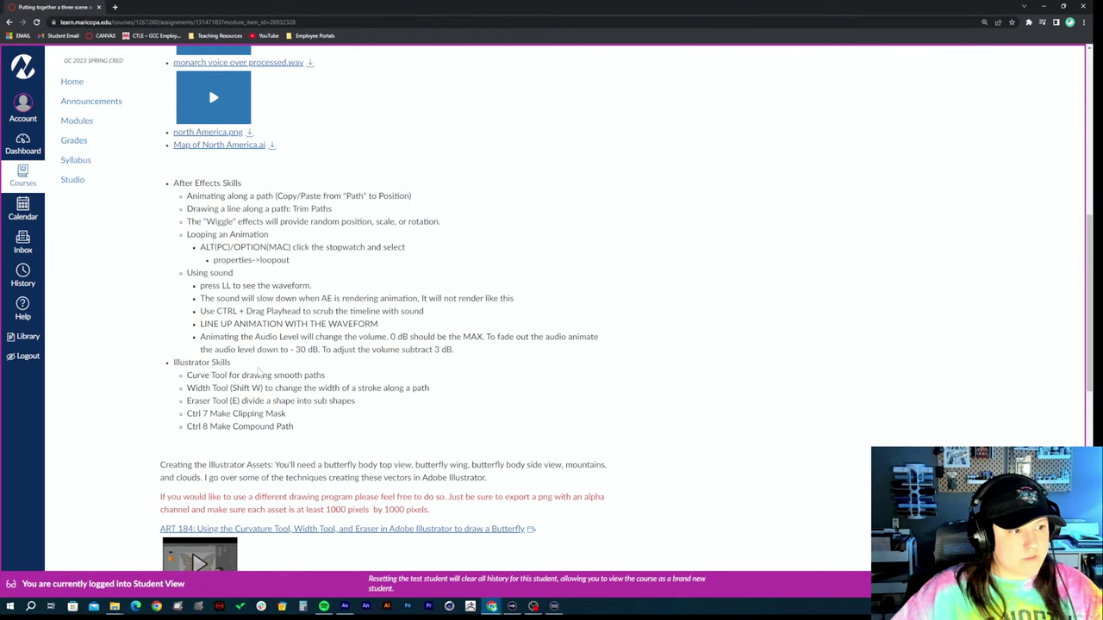
Mark the Illustrator Skills heading and the butterfly drawing and flight scene background tutorials with the on-screen pen, and clear the marks
key(ctrl+1)
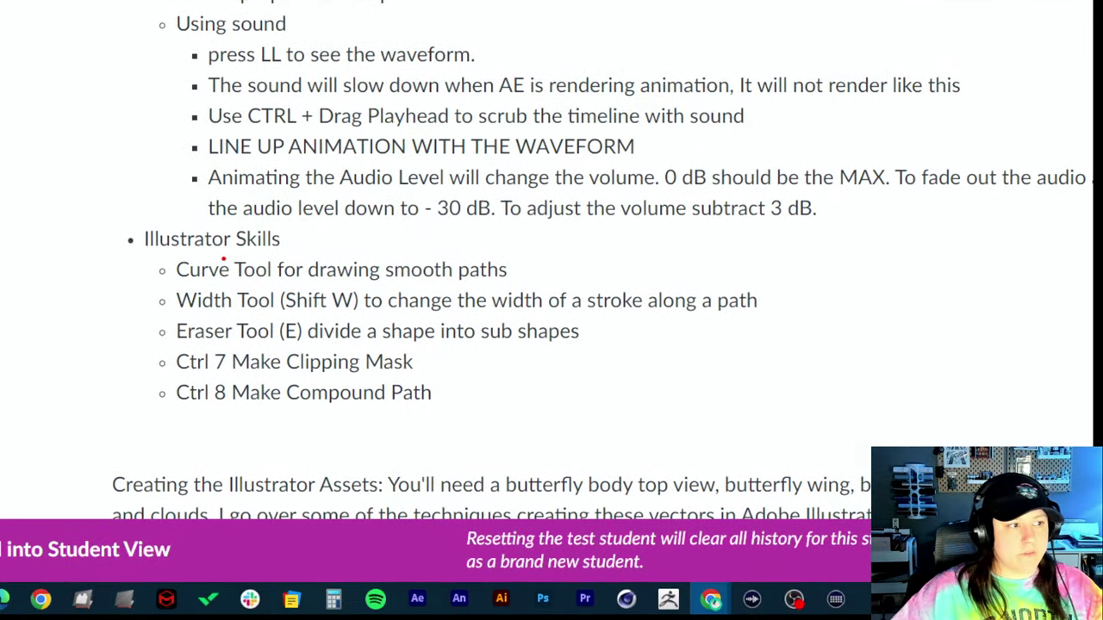
drag(280, 241, 324, 233)
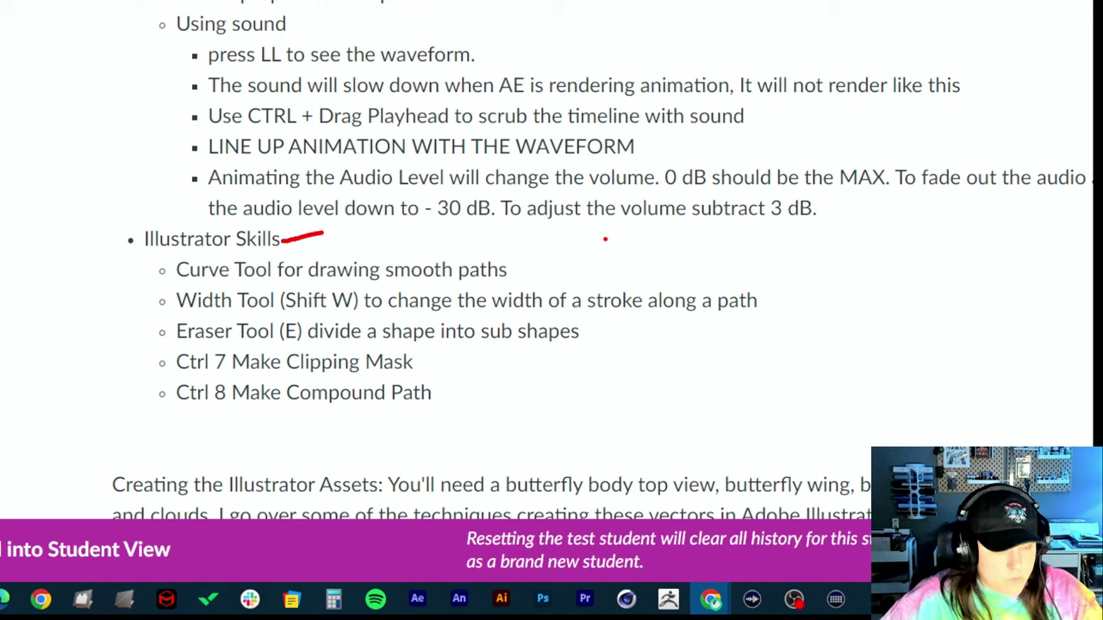
scroll(339, 530, down, 5)
scroll(337, 534, down, 3)
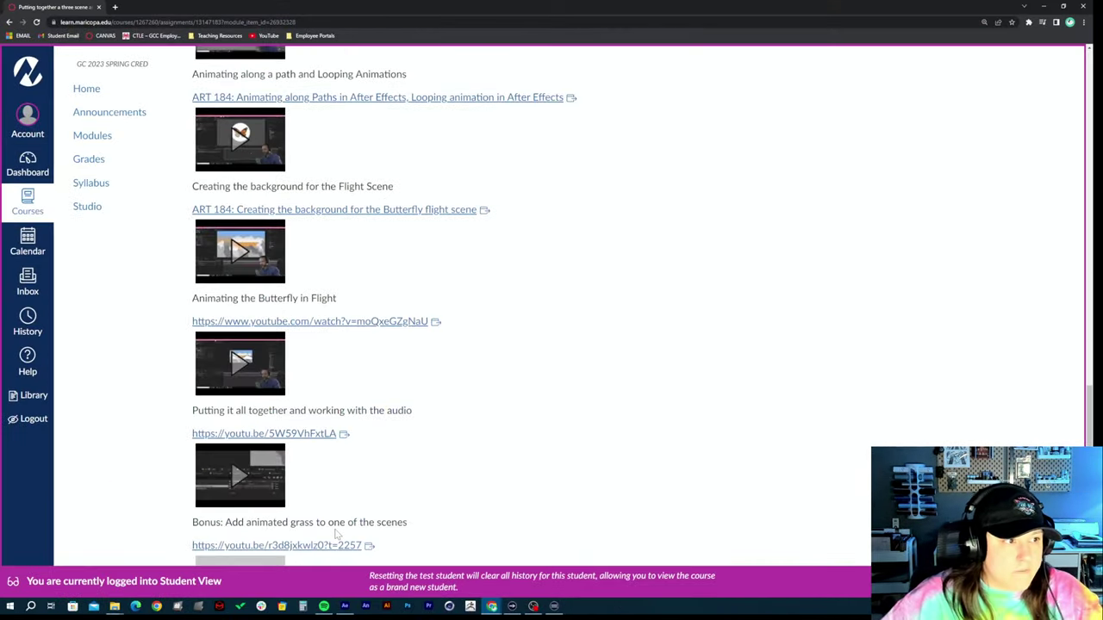
scroll(337, 534, up, 3)
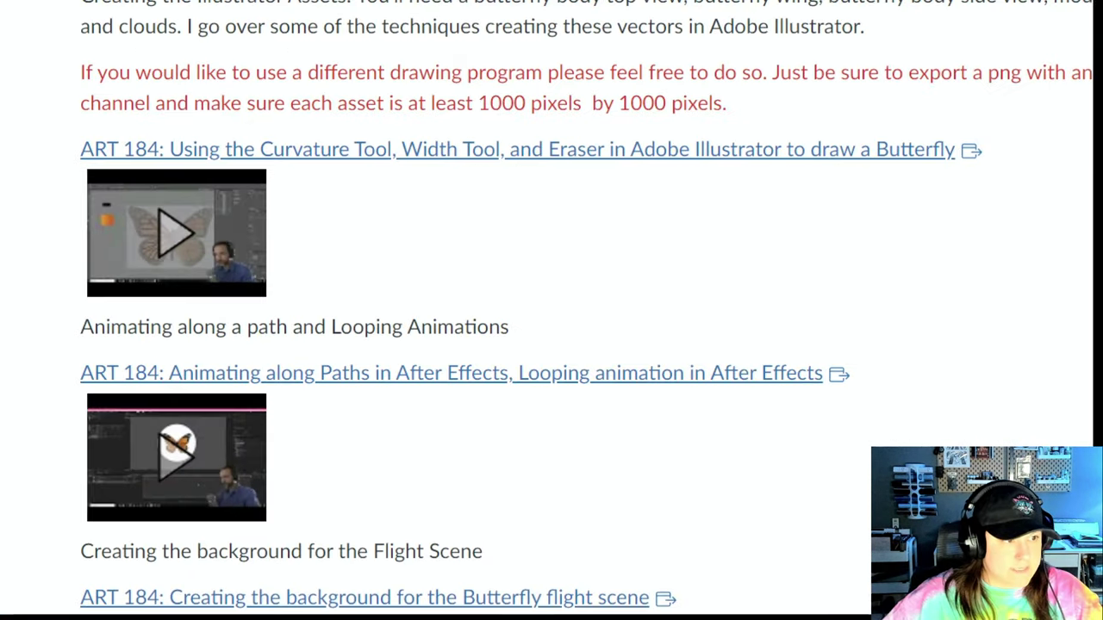
drag(296, 238, 370, 233)
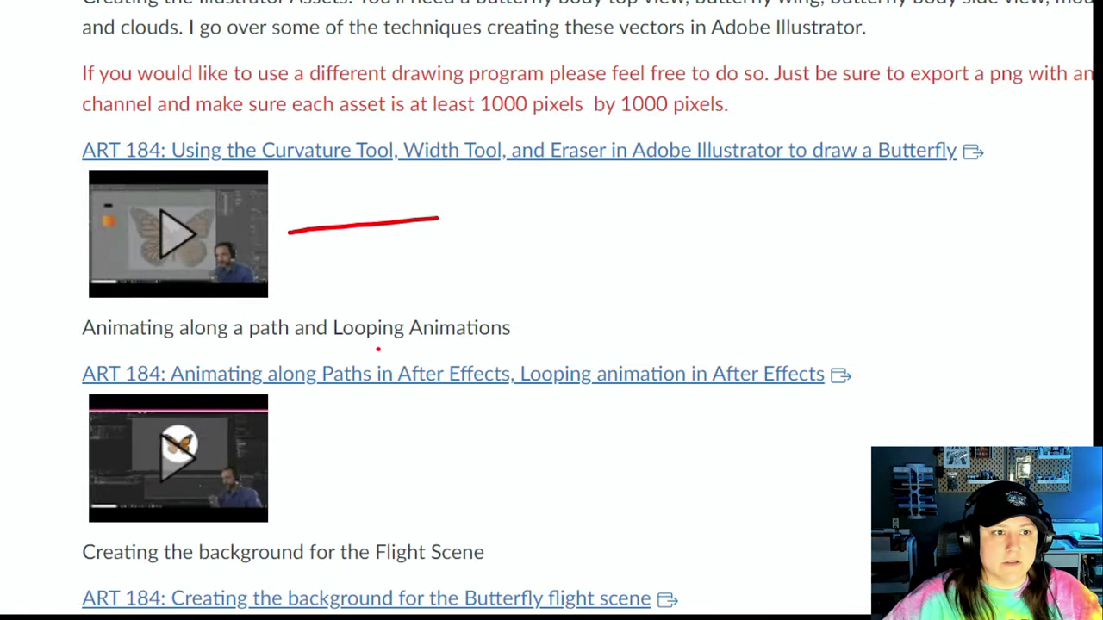
drag(280, 320, 260, 582)
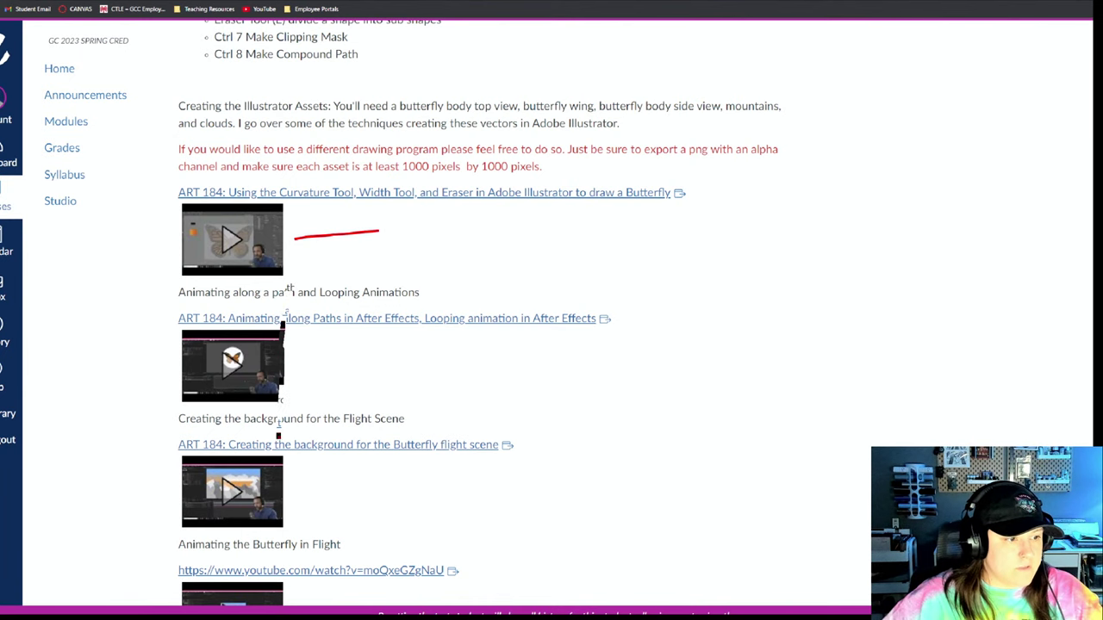
drag(325, 506, 392, 505)
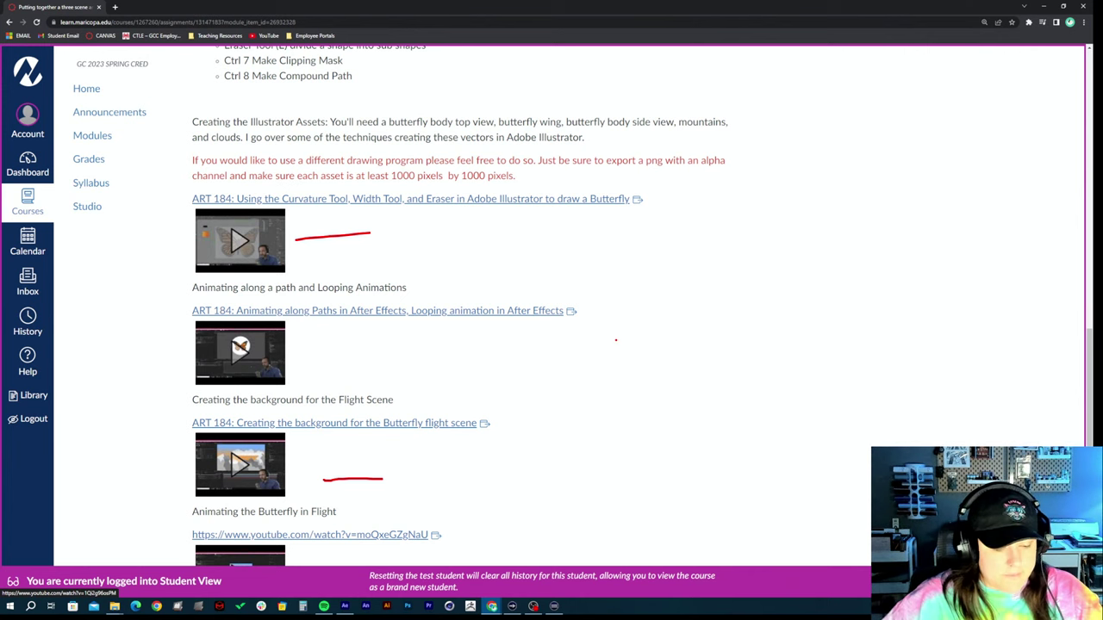
key(Escape)
scroll(594, 270, up, 5)
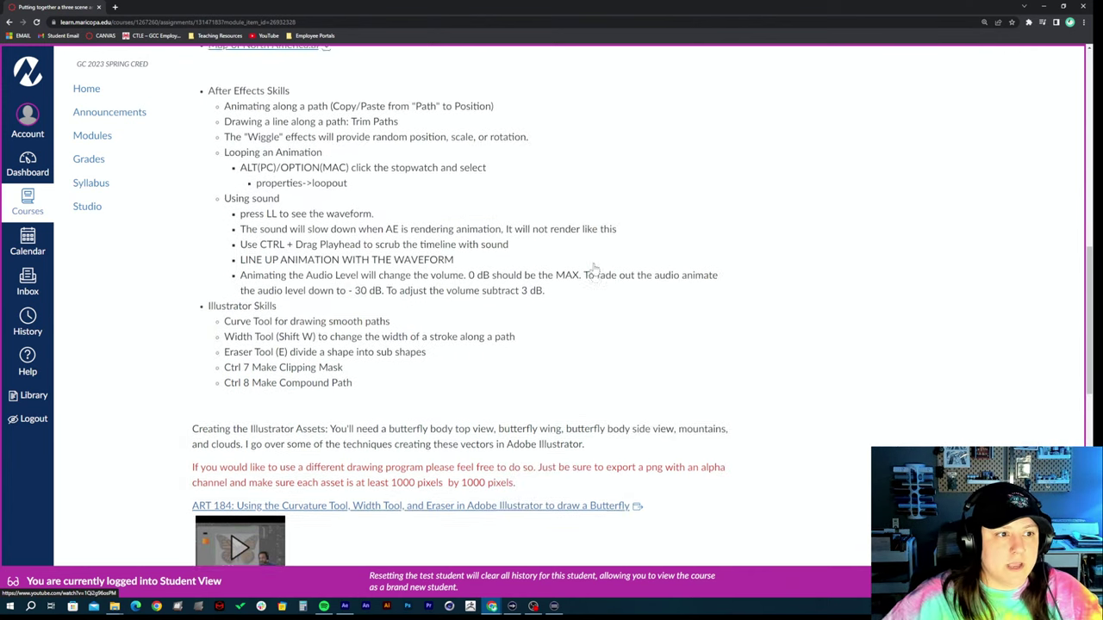
scroll(593, 269, down, 3)
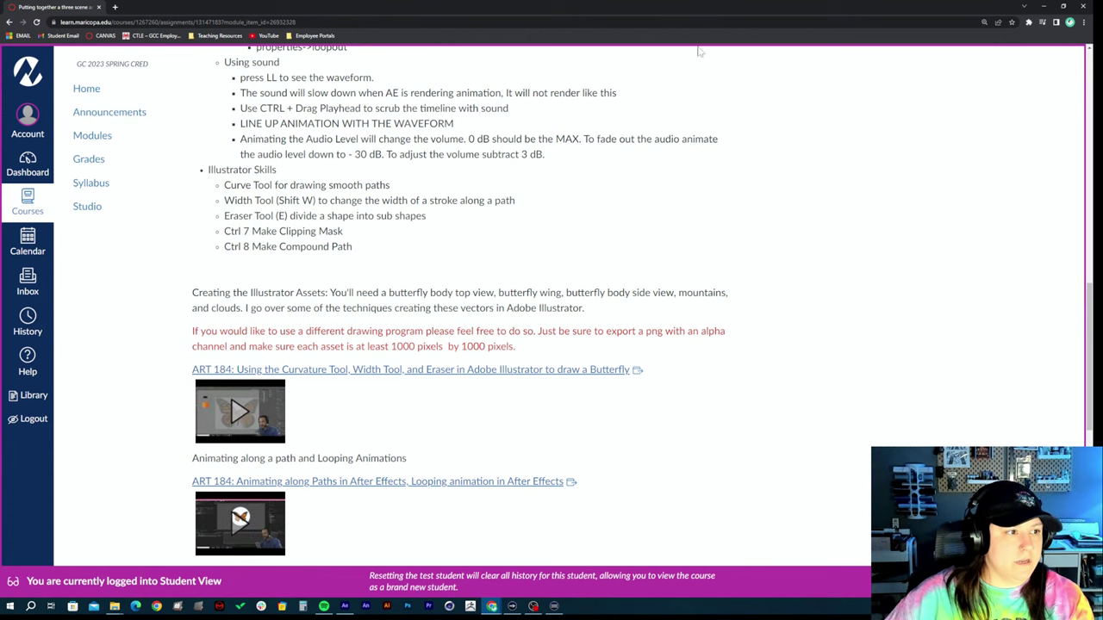
Switch from the browser to After Effects, save the open monarch animation project, and minimize the window
click(1043, 6)
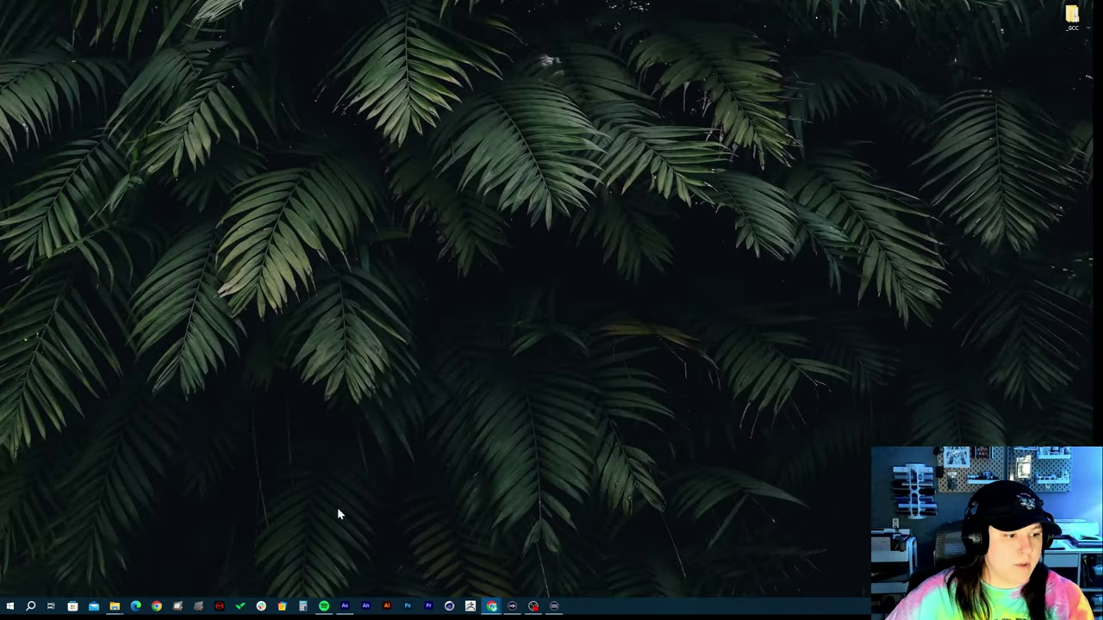
click(345, 606)
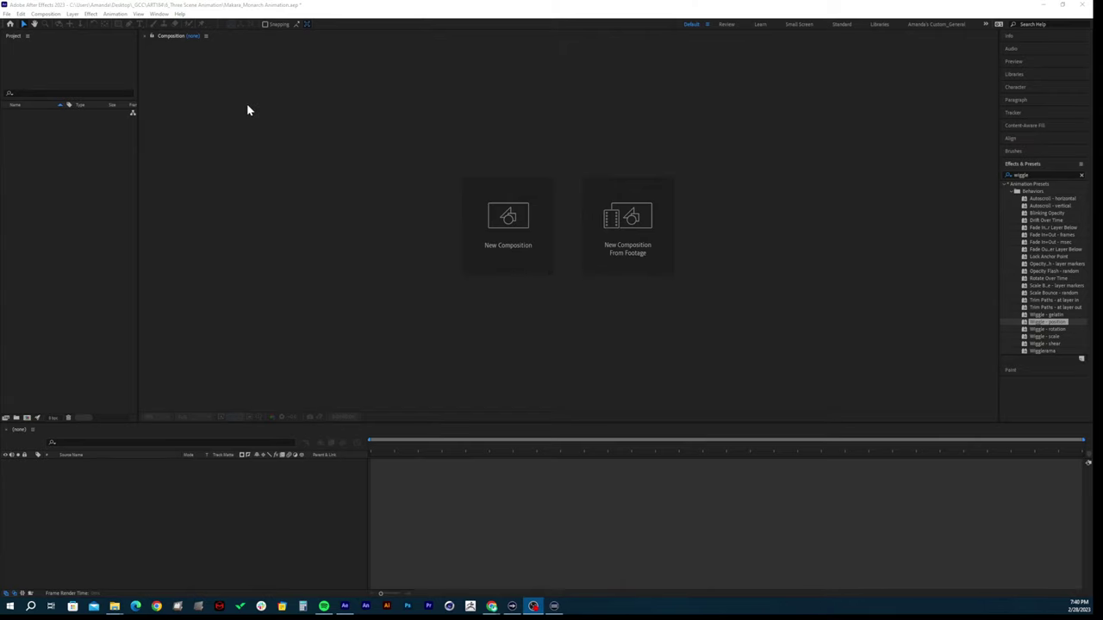
click(150, 5)
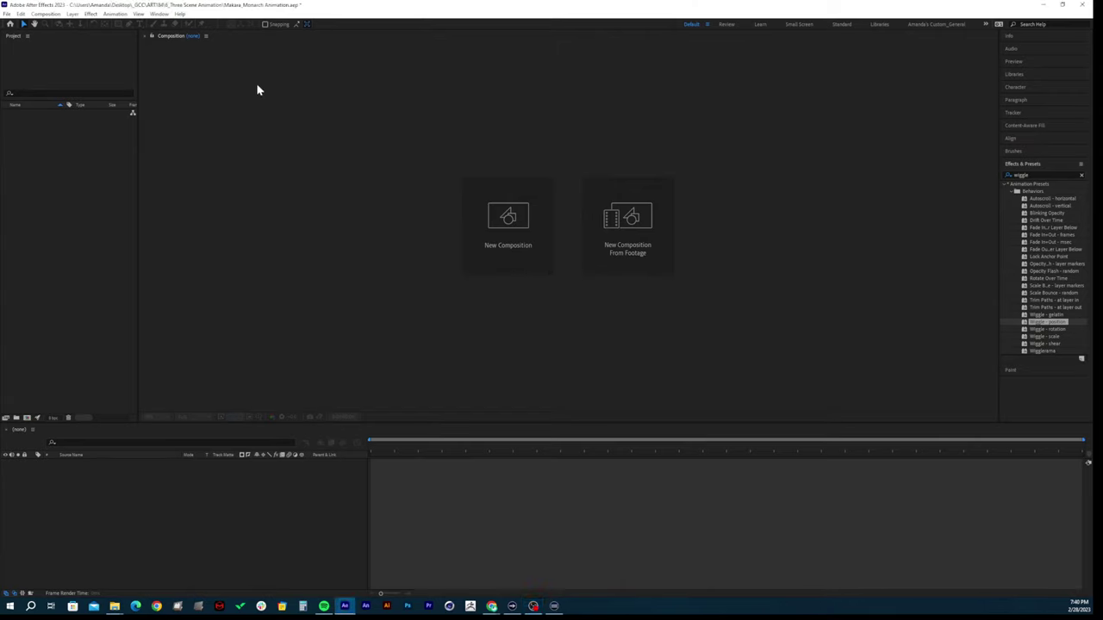
key(ctrl+s)
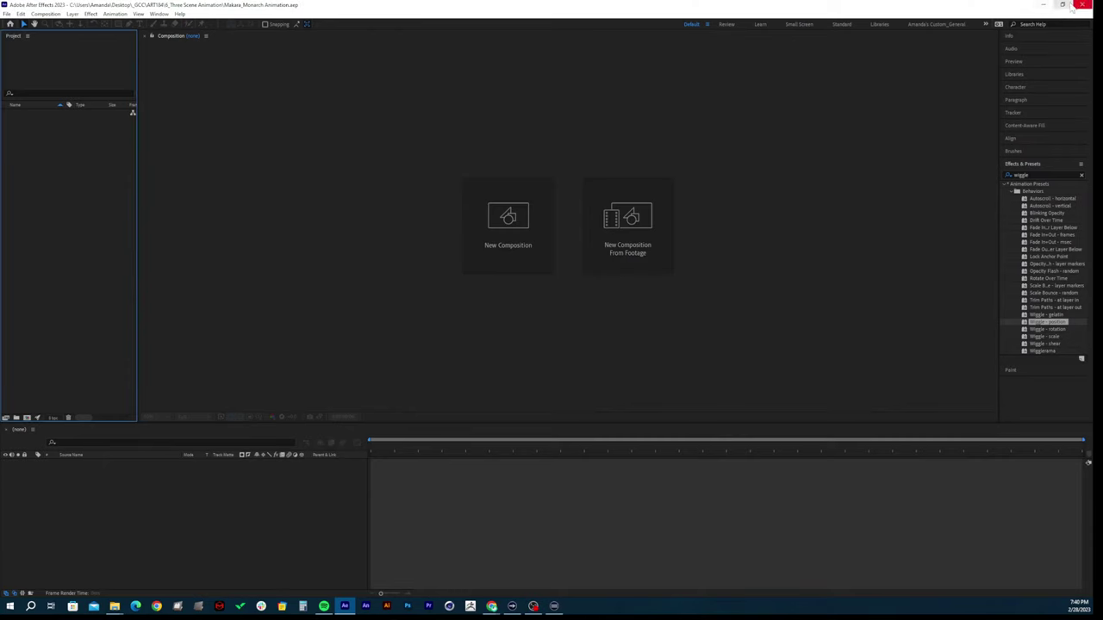
click(1041, 5)
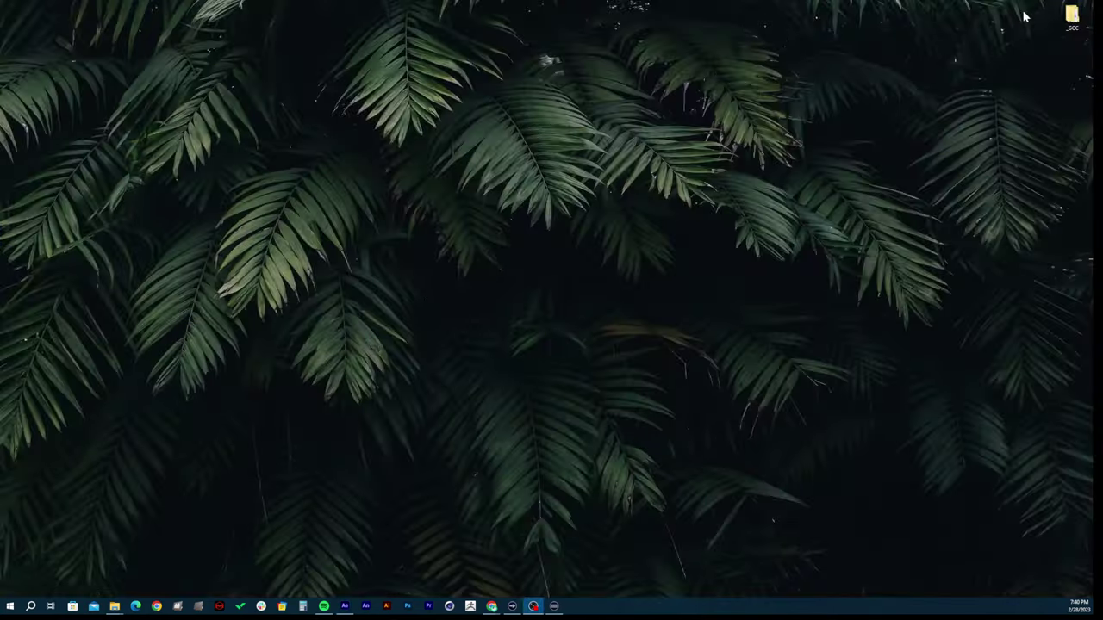
Open the 6_Three Scene Animation folder inside _GCC and ART184, and delete its submissions (1) folder
double_click(1066, 21)
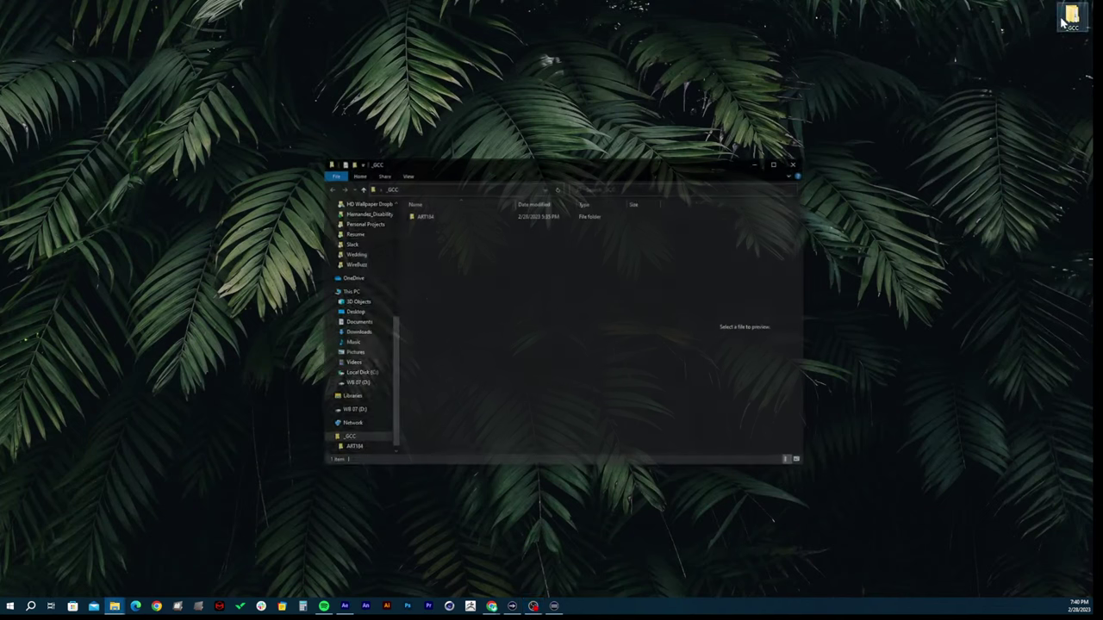
double_click(433, 217)
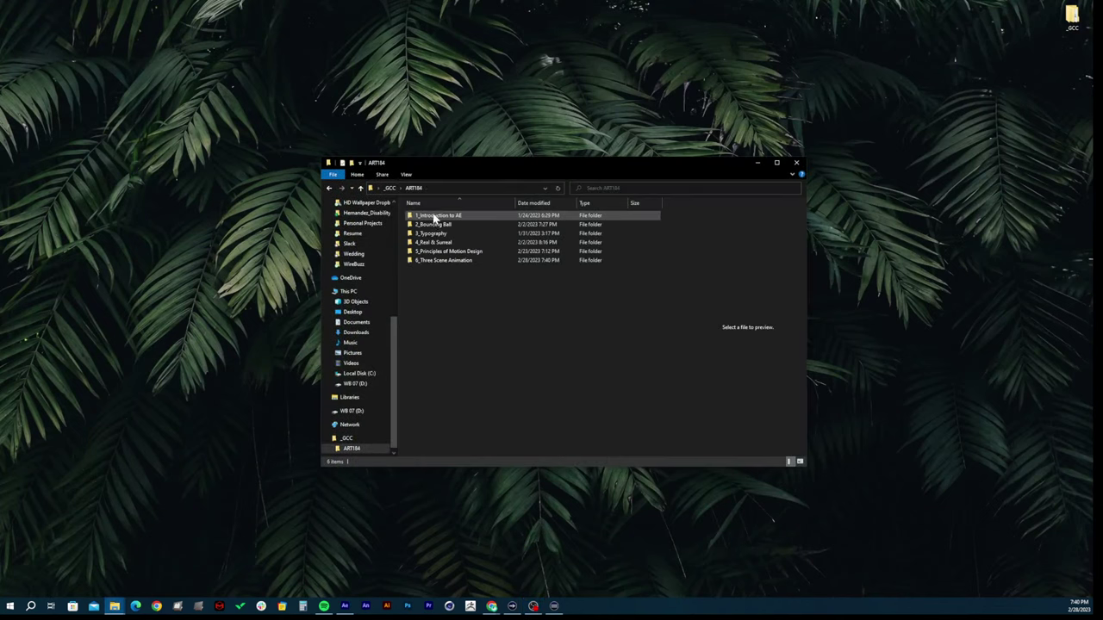
double_click(449, 262)
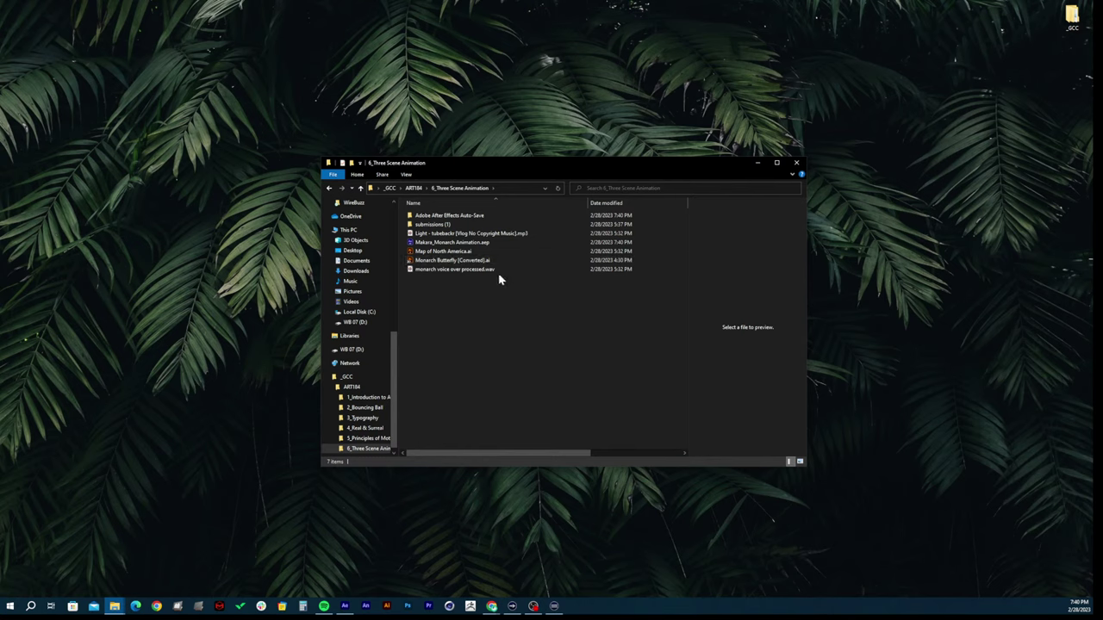
click(441, 224)
key(Delete)
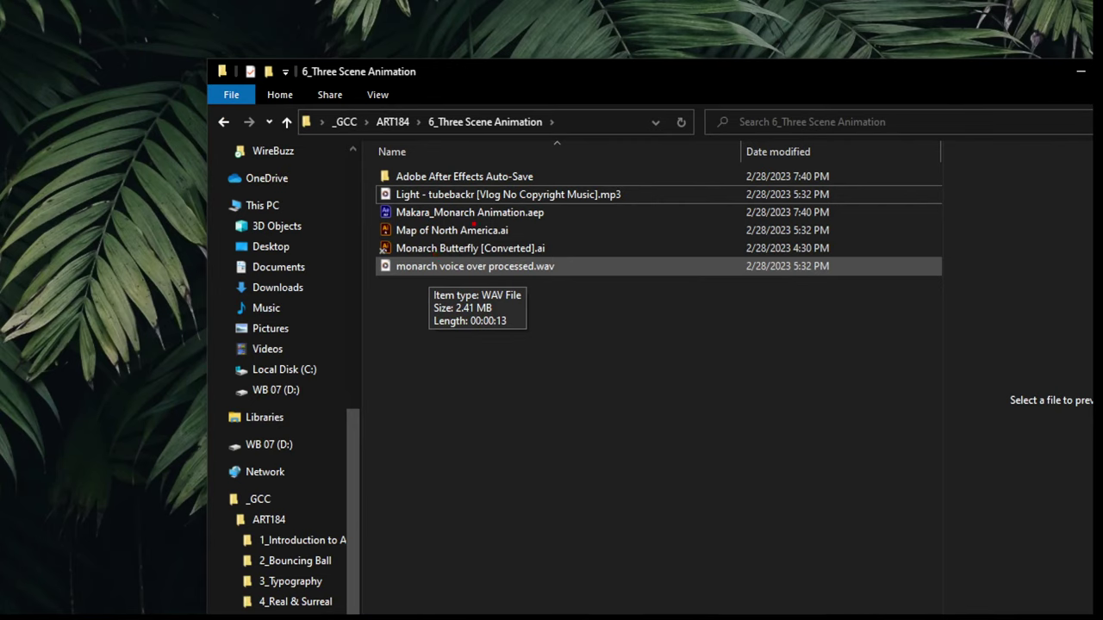
Mark the After Effects project, Illustrator and audio files in the folder with the on-screen pen
drag(545, 216, 568, 215)
mouse_move(525, 249)
mouse_down()
mouse_move(564, 246)
mouse_move(552, 284)
mouse_up()
drag(582, 196, 638, 180)
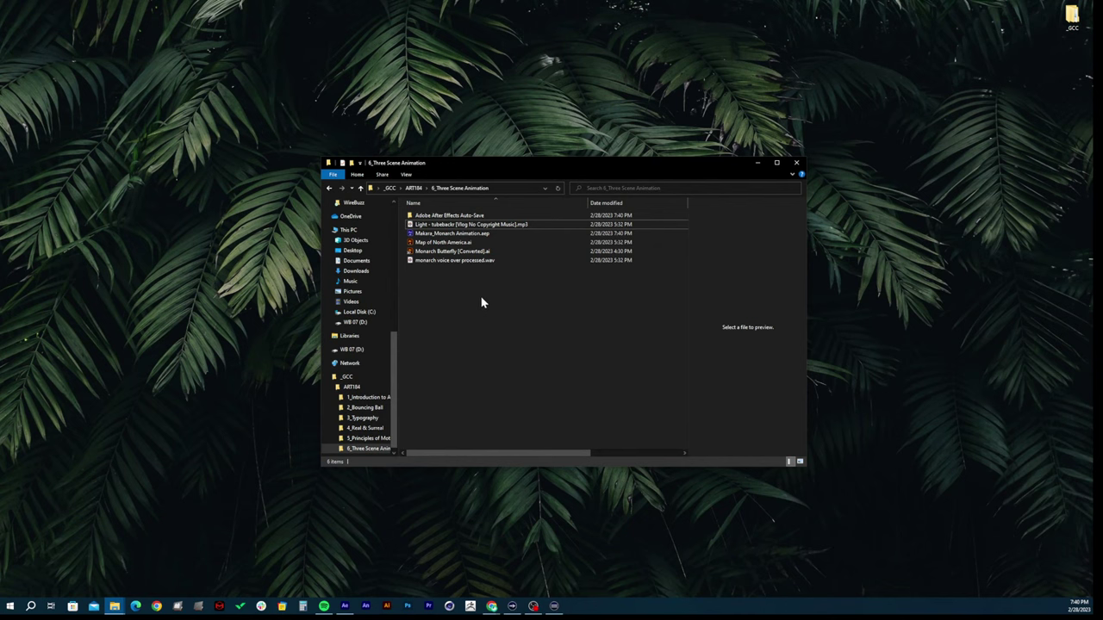
Create a folder named AE and move the After Effects project file and the Adobe After Effects Auto-Save folder into it
right_click(481, 302)
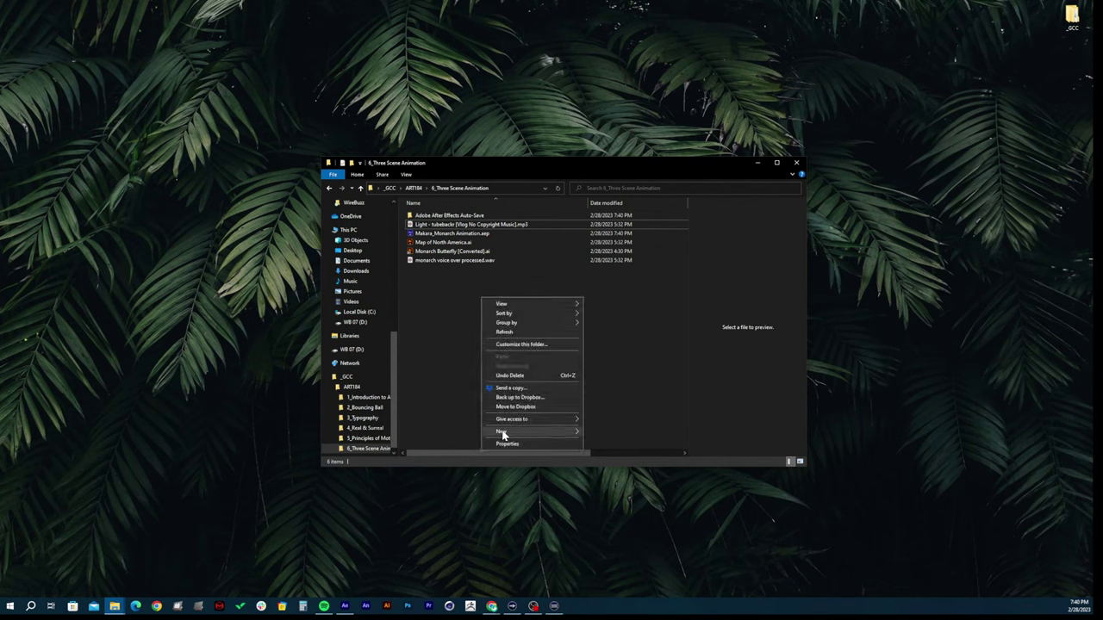
mouse_move(503, 434)
click(596, 431)
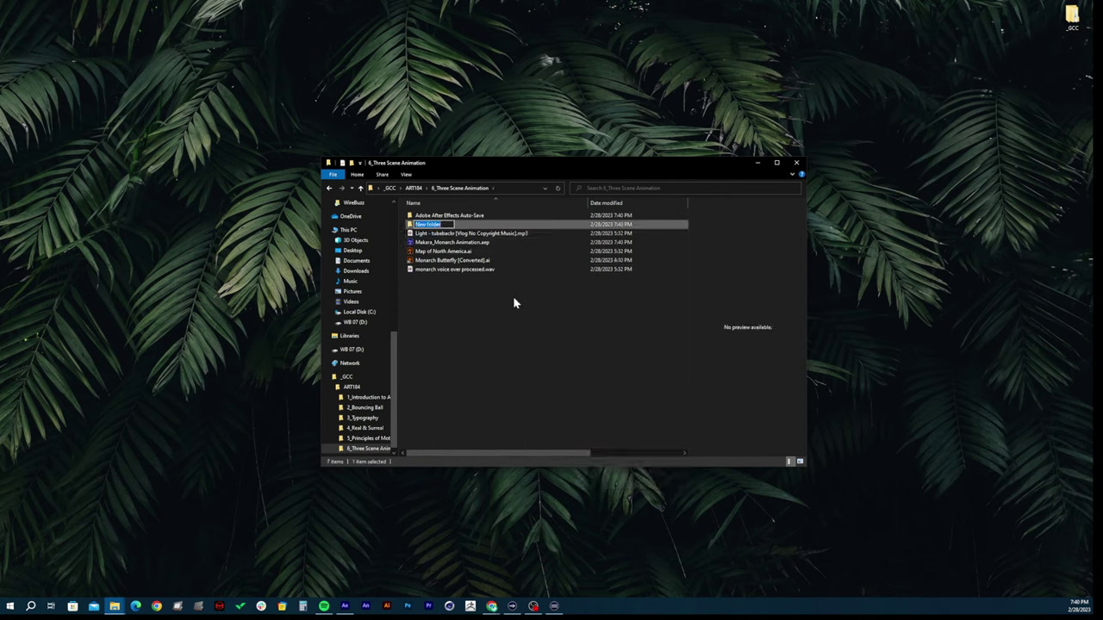
text(AE)
key(Return)
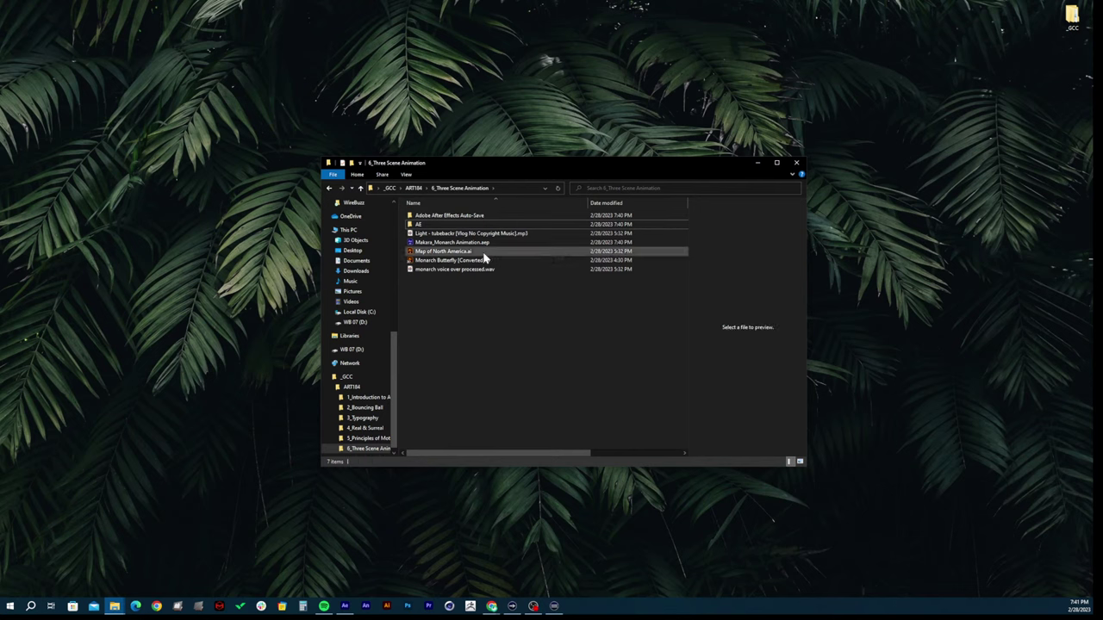
click(458, 246)
drag(458, 246, 440, 217)
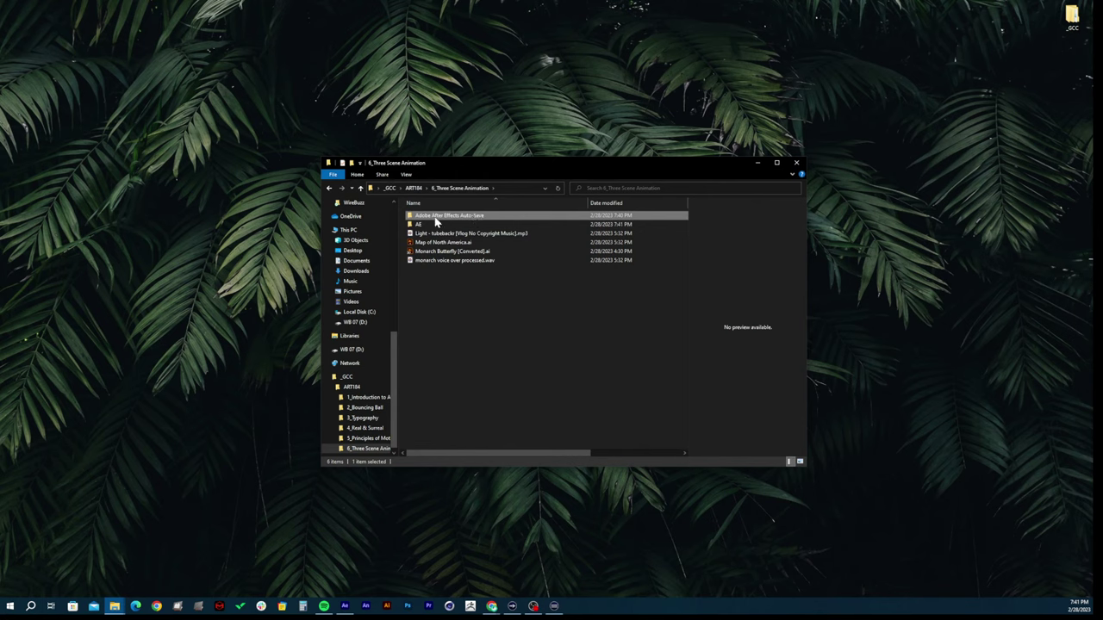
drag(446, 222, 443, 224)
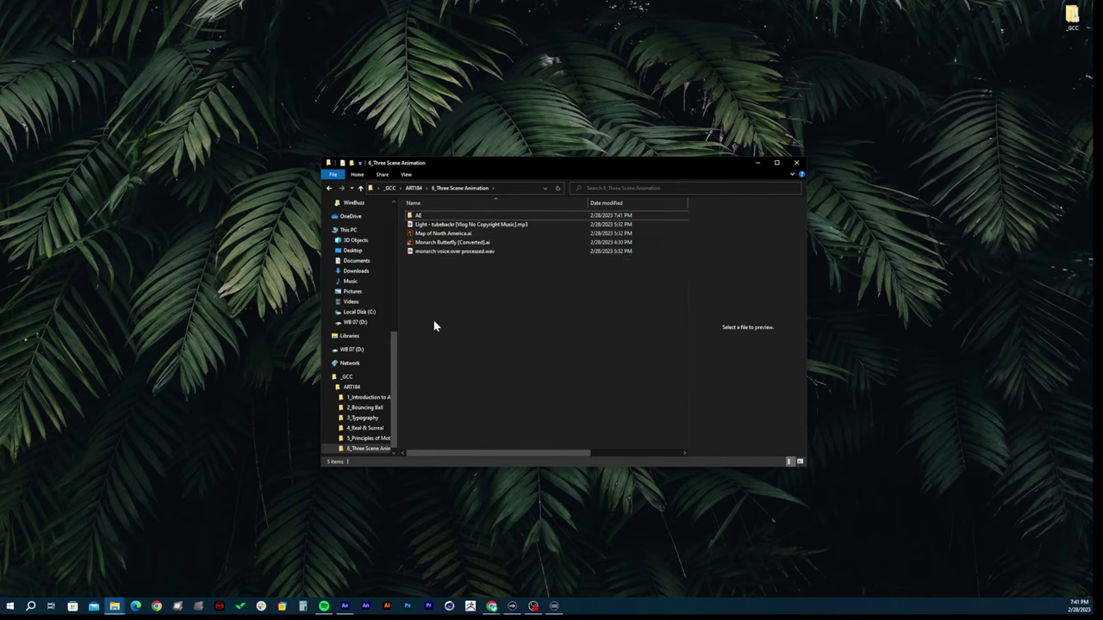
click(431, 224)
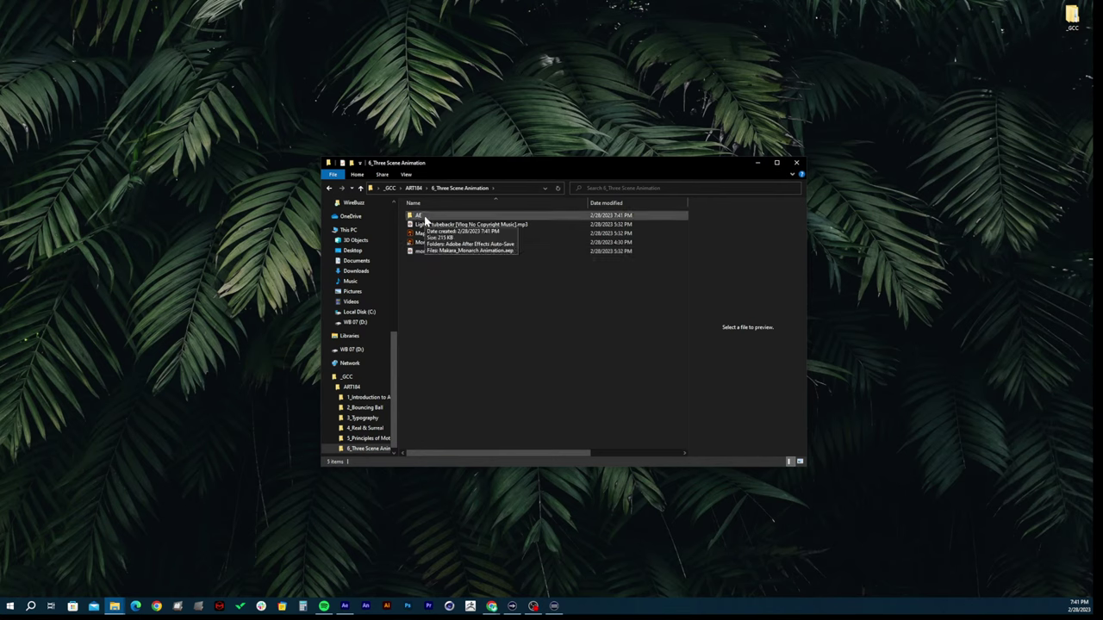
mouse_move(431, 224)
mouse_down()
mouse_move(454, 226)
mouse_move(414, 215)
mouse_up()
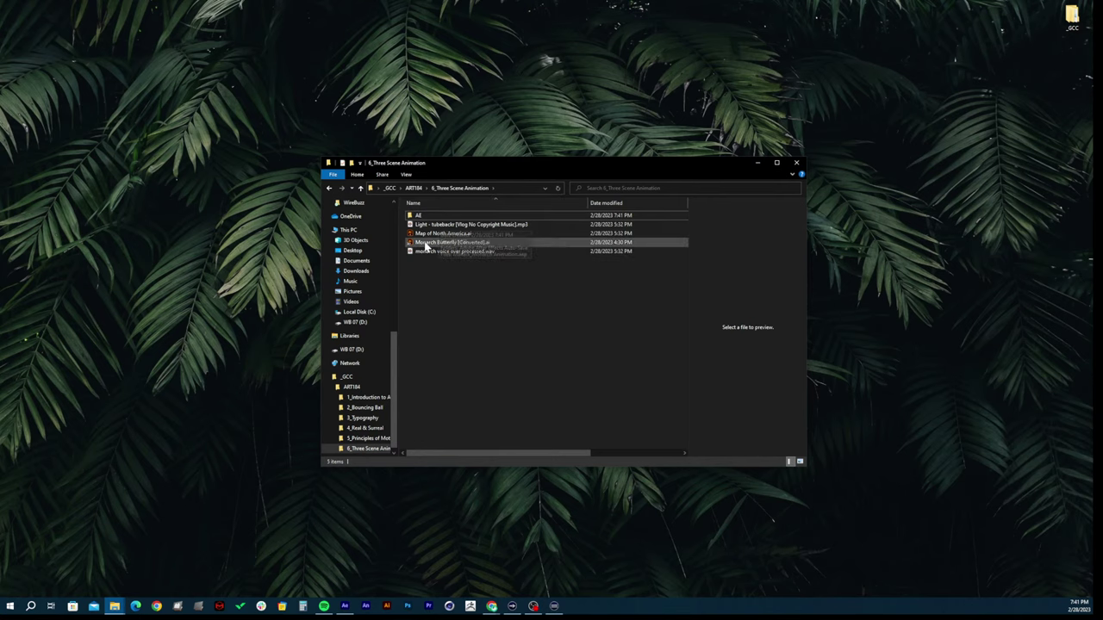
Create a folder named AUDIO and move the Light - tubebackr music file and monarch voice over processed.wav into it
click(426, 246)
right_click(456, 287)
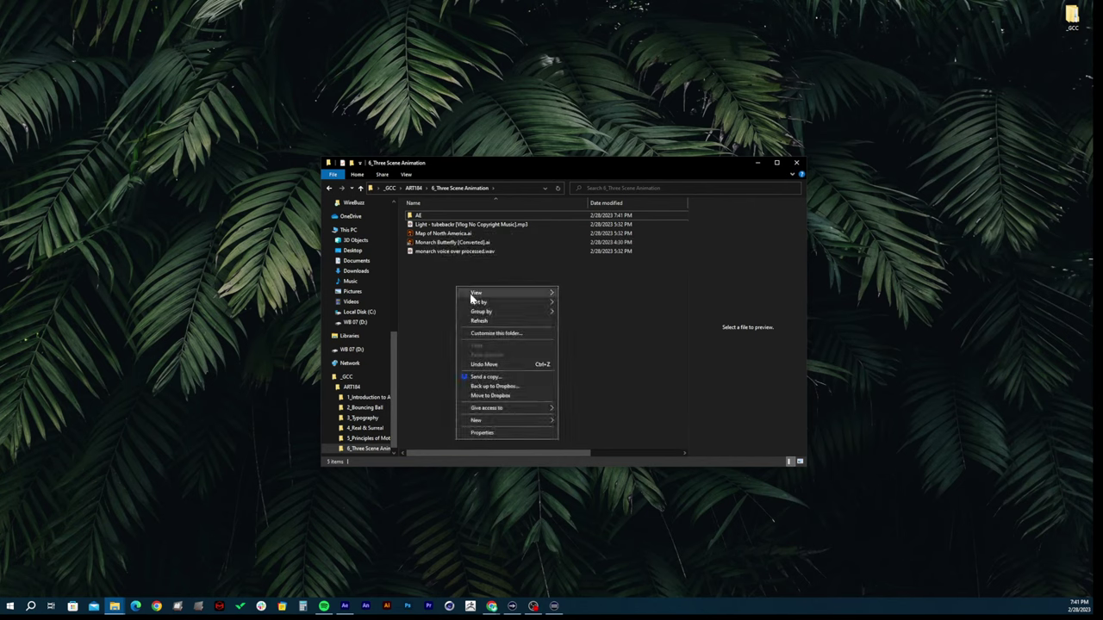
mouse_move(492, 420)
click(593, 422)
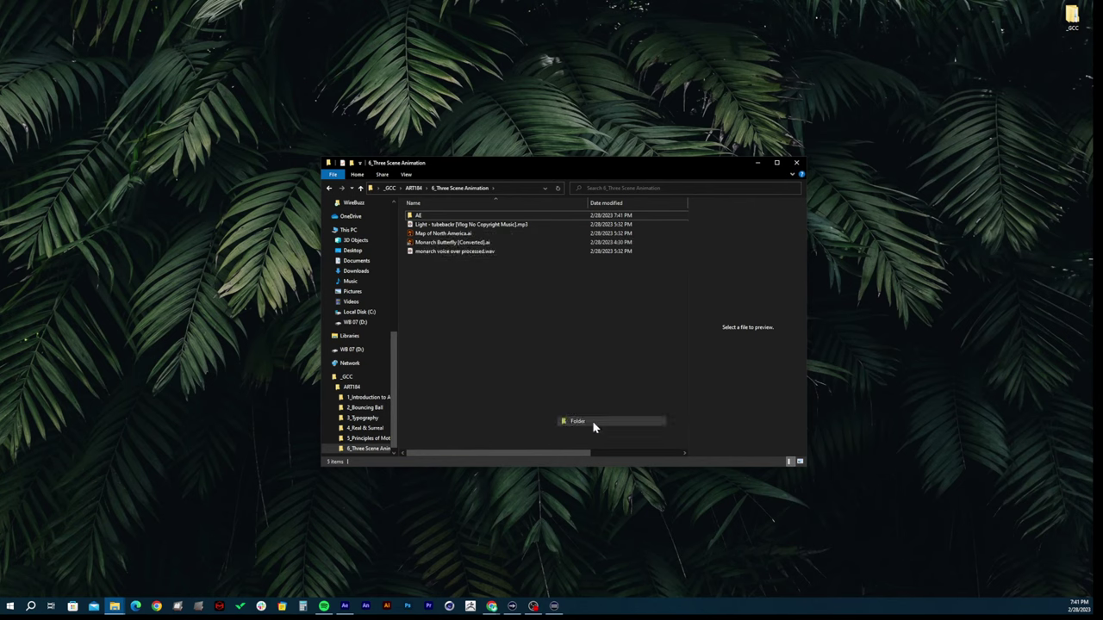
text(AUDIO)
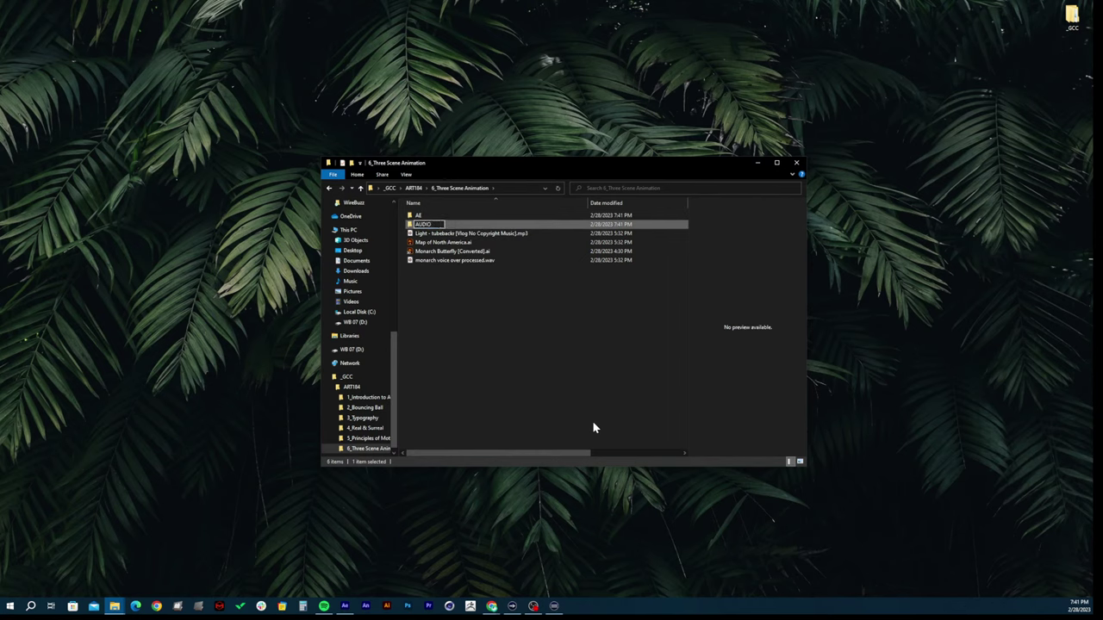
key(Return)
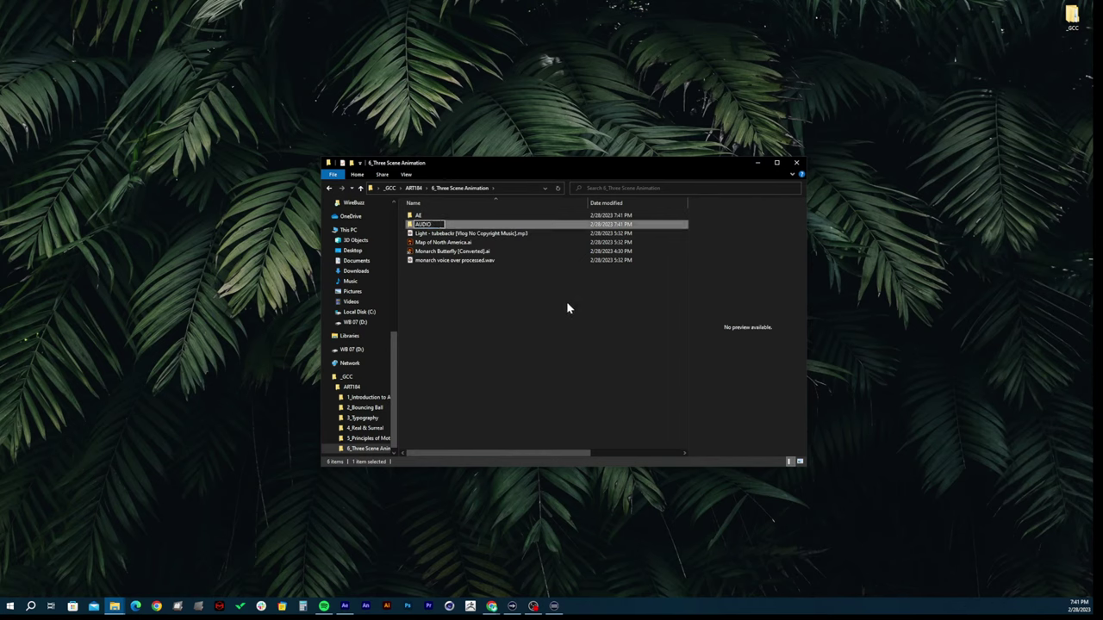
drag(470, 234, 423, 215)
key(ctrl+z)
click(433, 253)
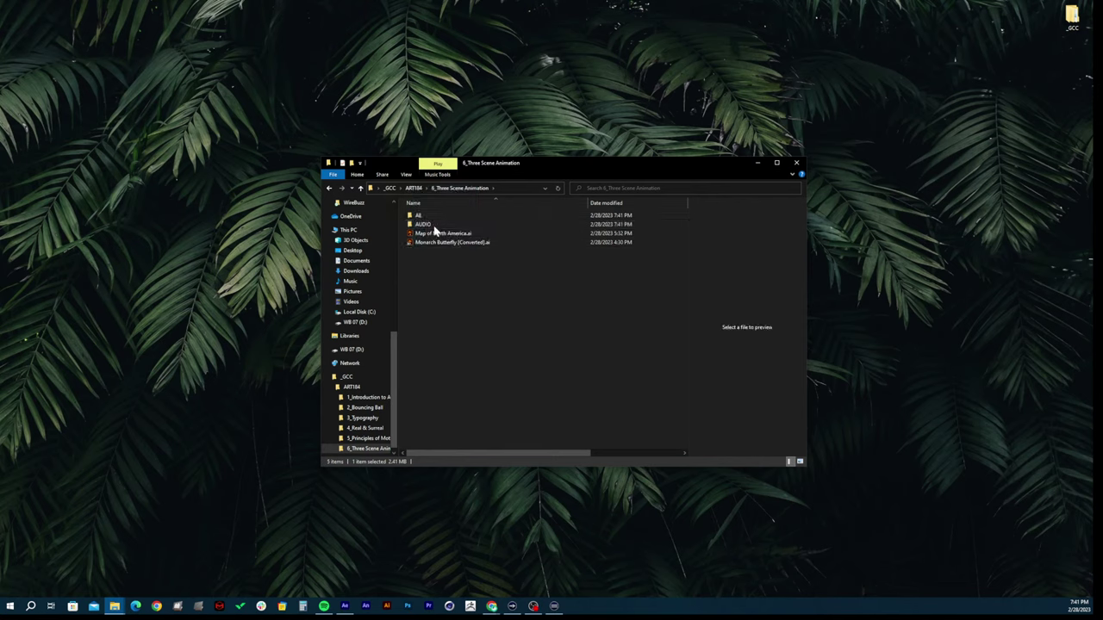
Create a folder named ASSETS and move Map of North America.ai and Monarch Butterfly [Converted].ai into it
right_click(489, 278)
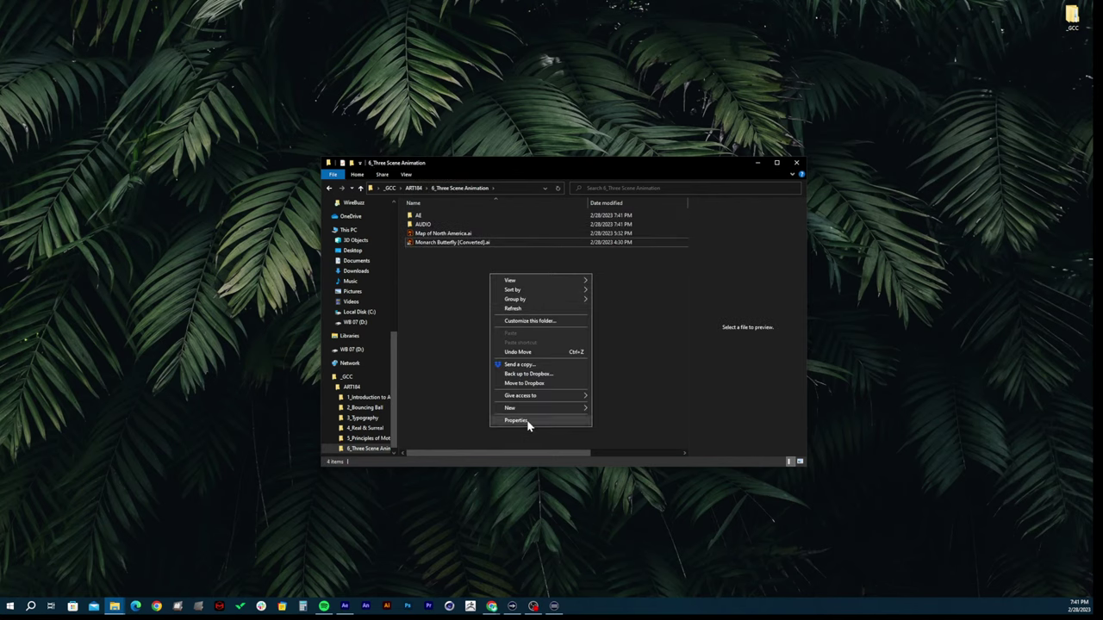
mouse_move(572, 408)
click(610, 411)
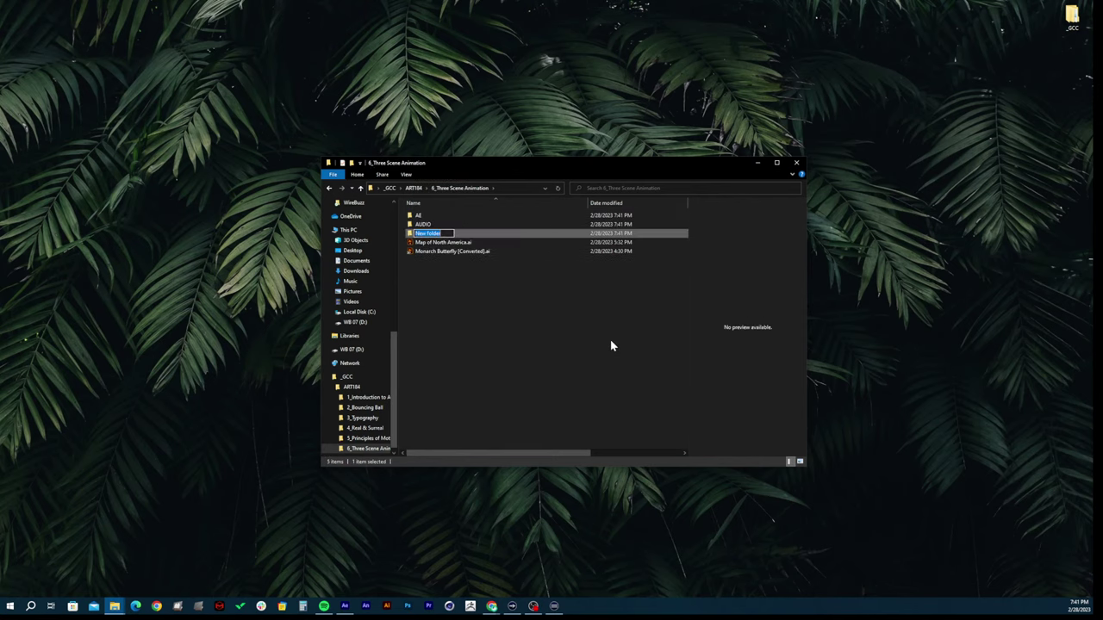
text(ASSETS)
click(610, 345)
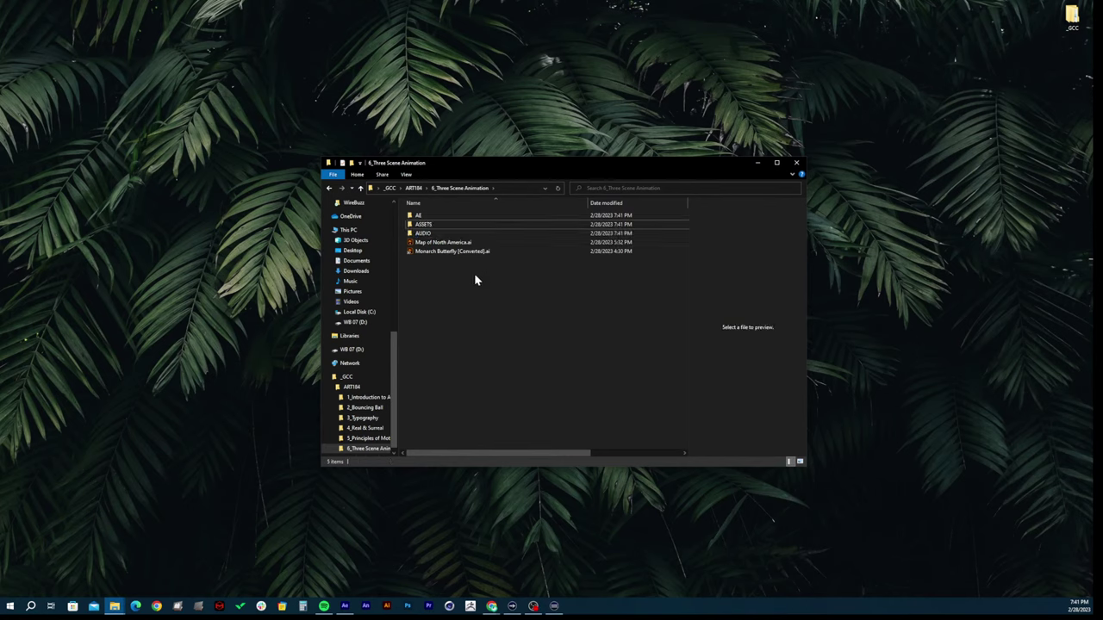
click(454, 252)
shift+click(455, 245)
drag(455, 245, 443, 232)
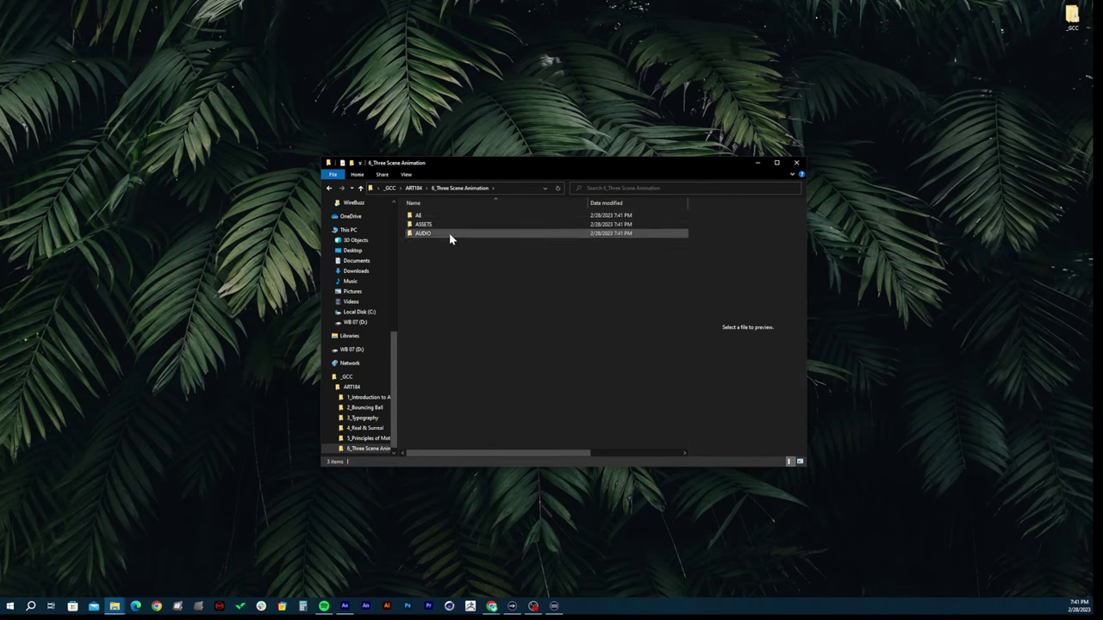
Create a folder named RENDER inside 6_Three Scene Animation, alongside the AE, ASSETS and AUDIO folders
click(411, 188)
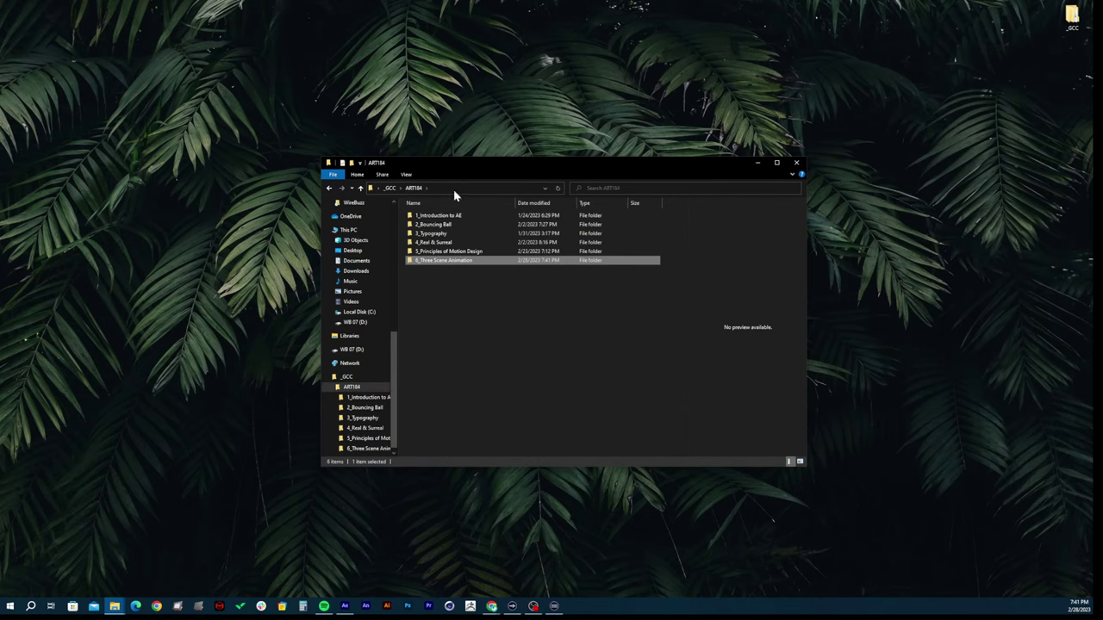
double_click(445, 260)
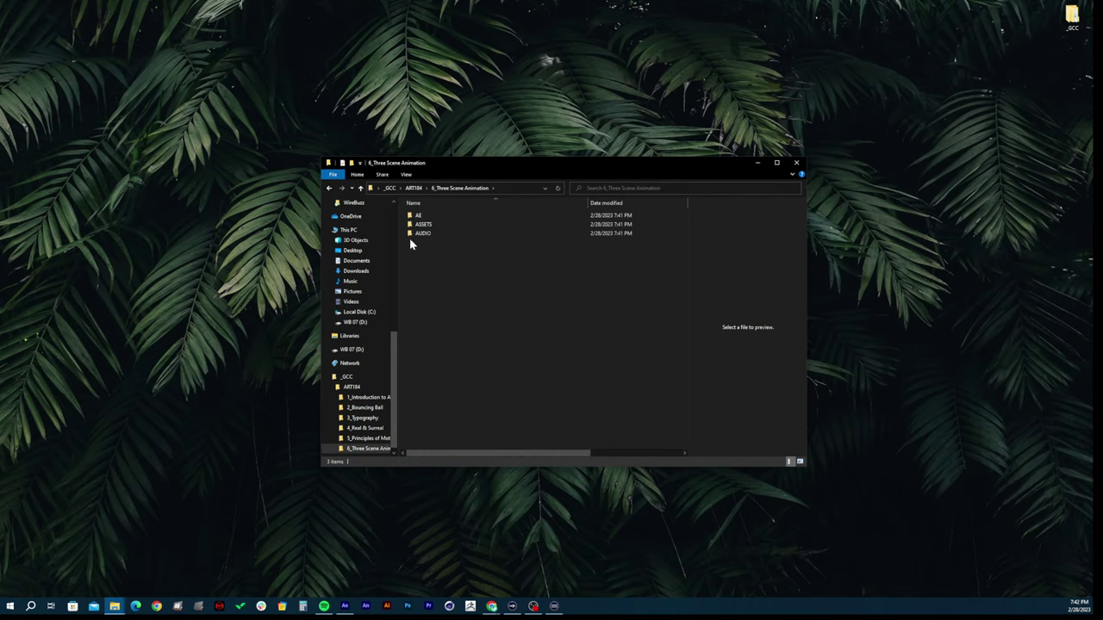
right_click(447, 266)
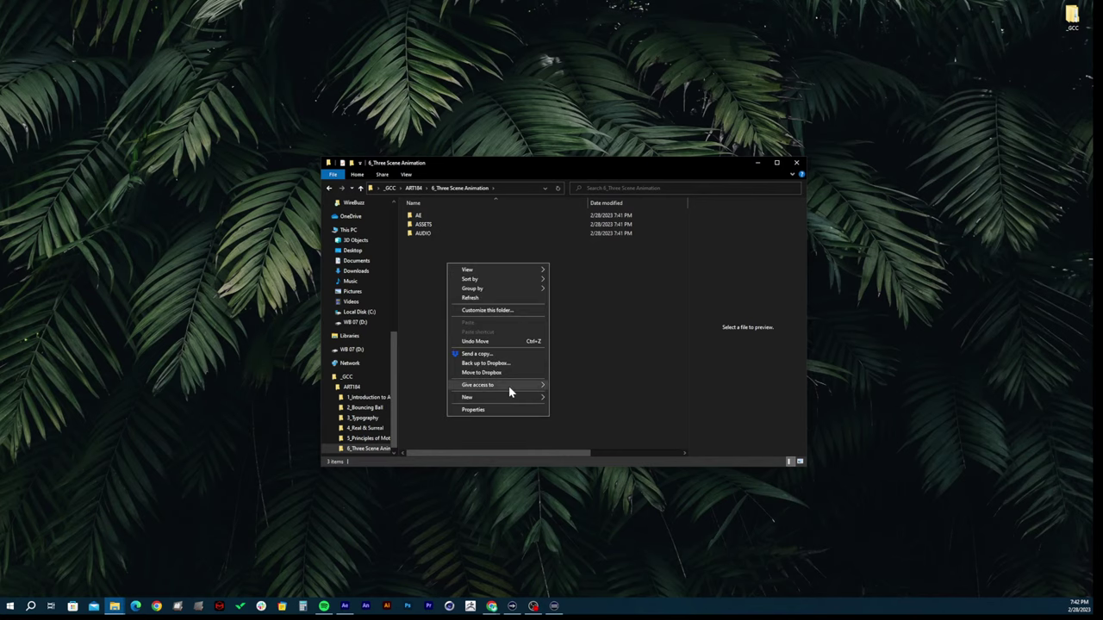
mouse_move(527, 398)
click(566, 399)
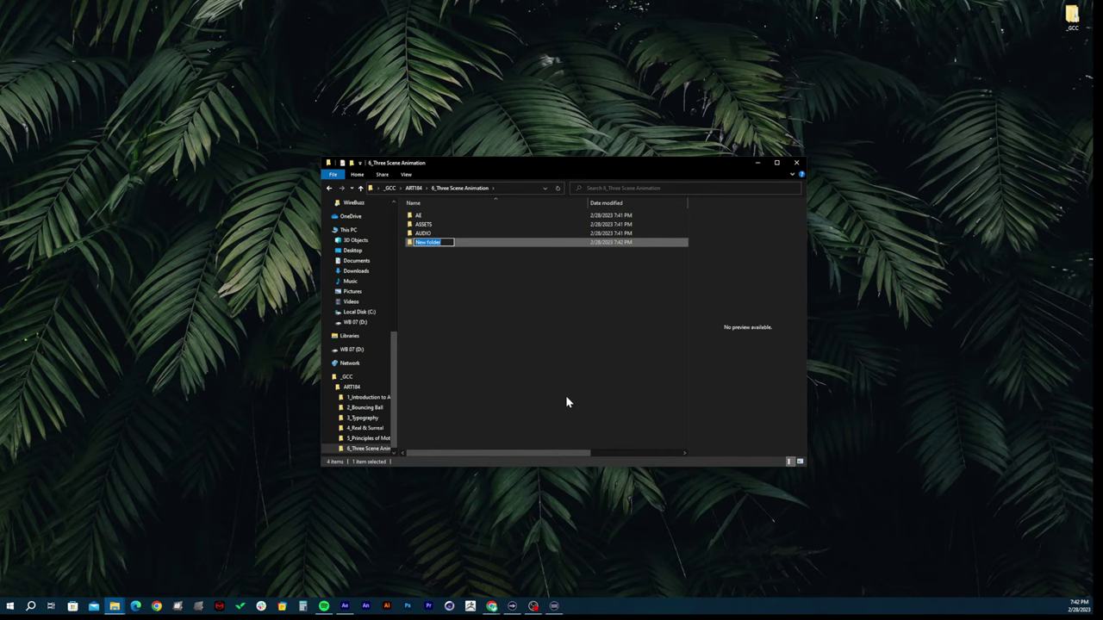
text(RENDER)
click(477, 275)
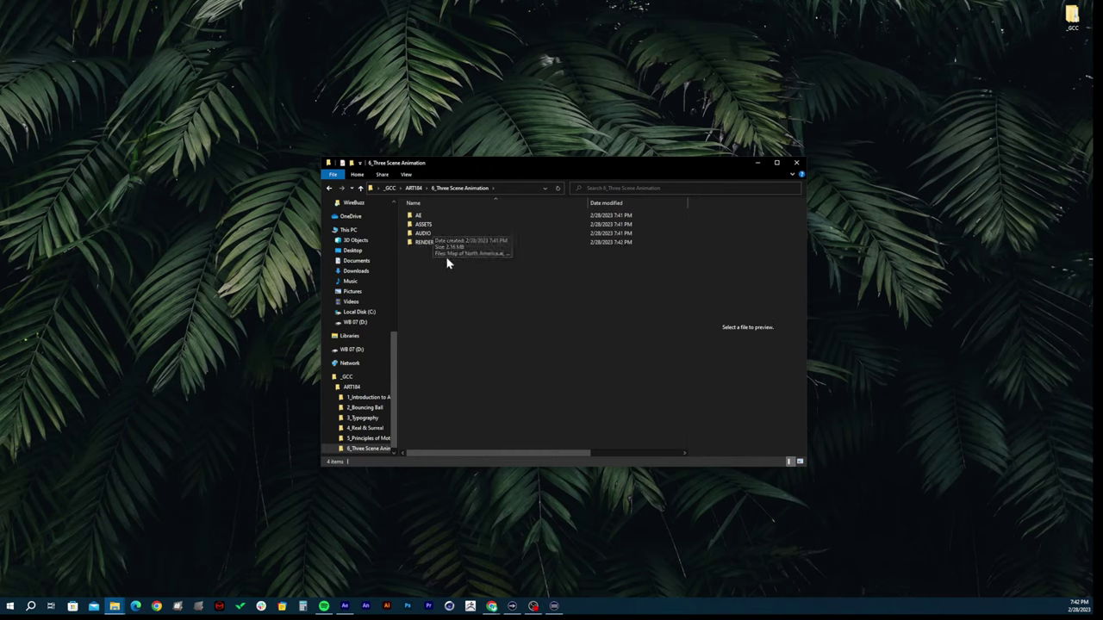
Review the 6_Three Scene Animation folder from its ART184 parent folder and switch to After Effects
click(413, 188)
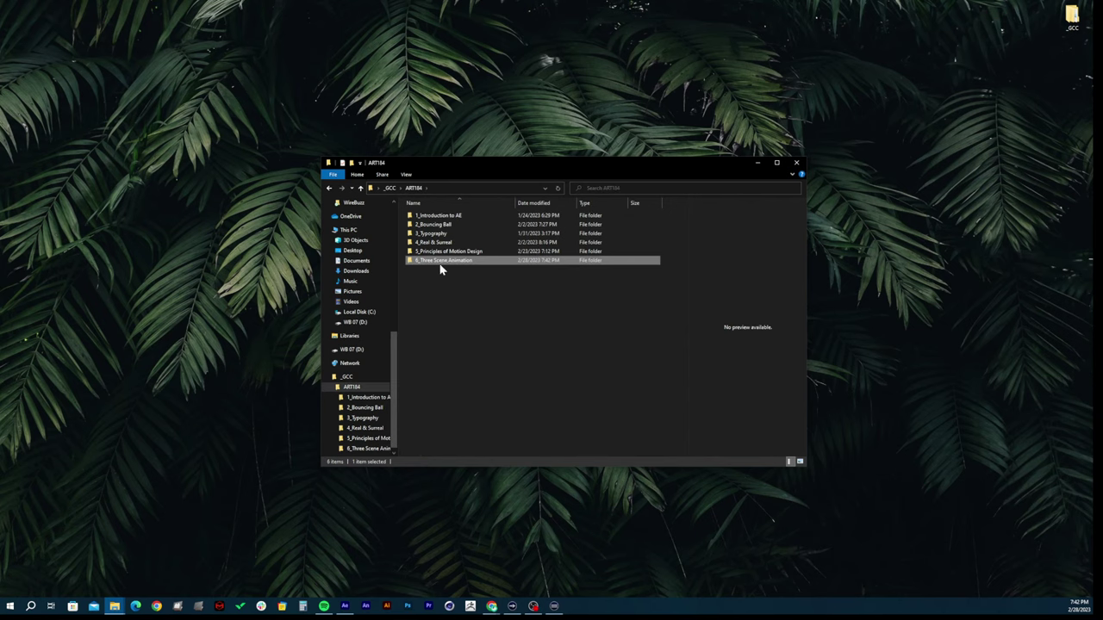
double_click(440, 263)
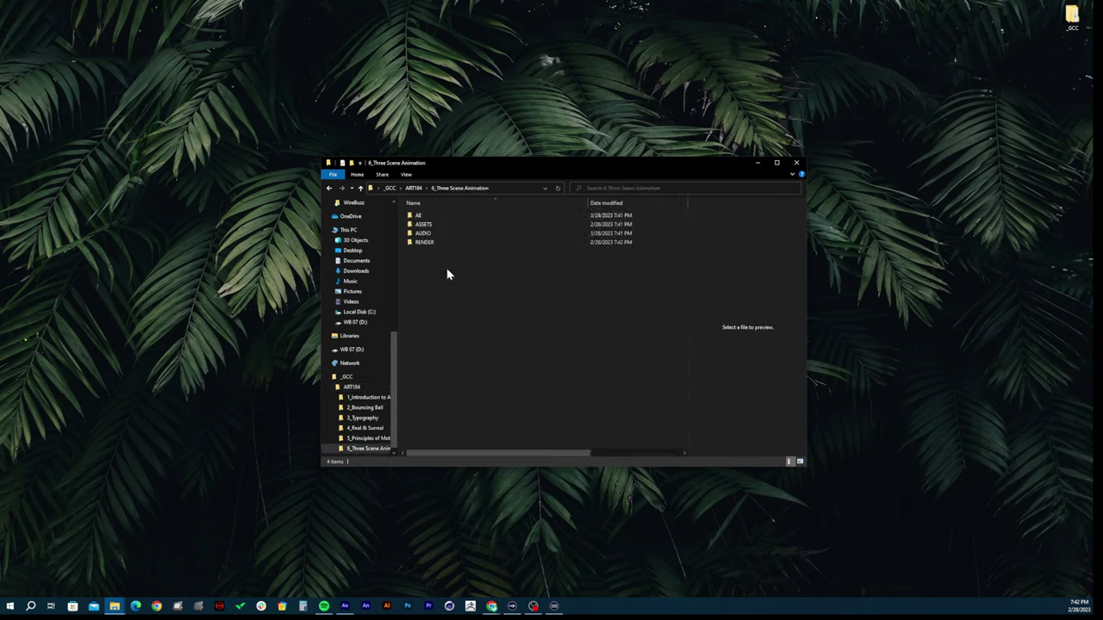
click(757, 164)
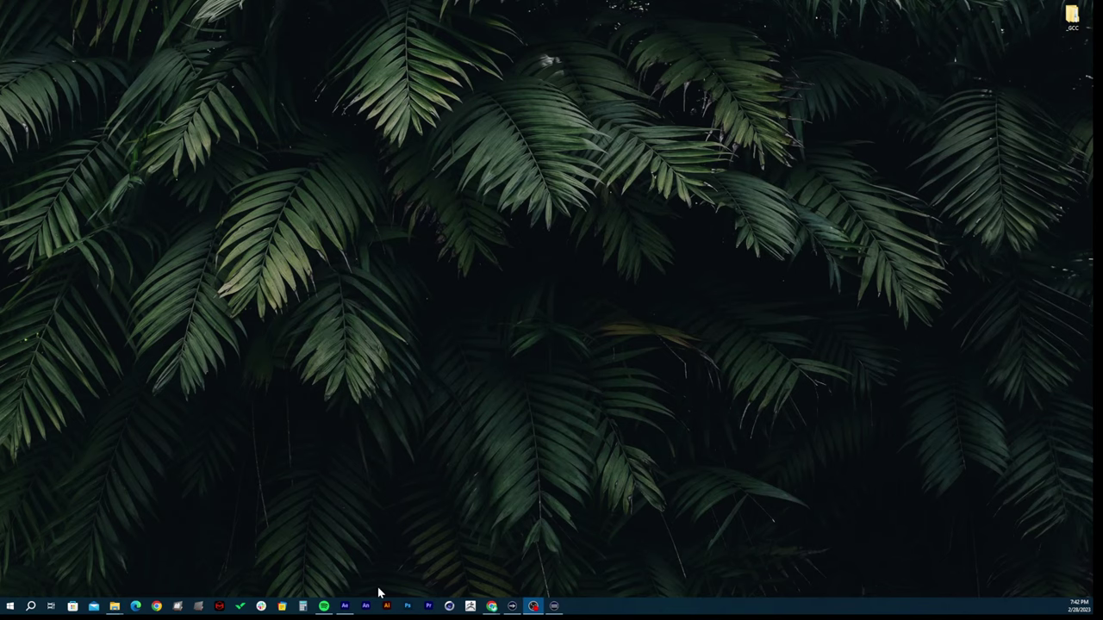
click(345, 606)
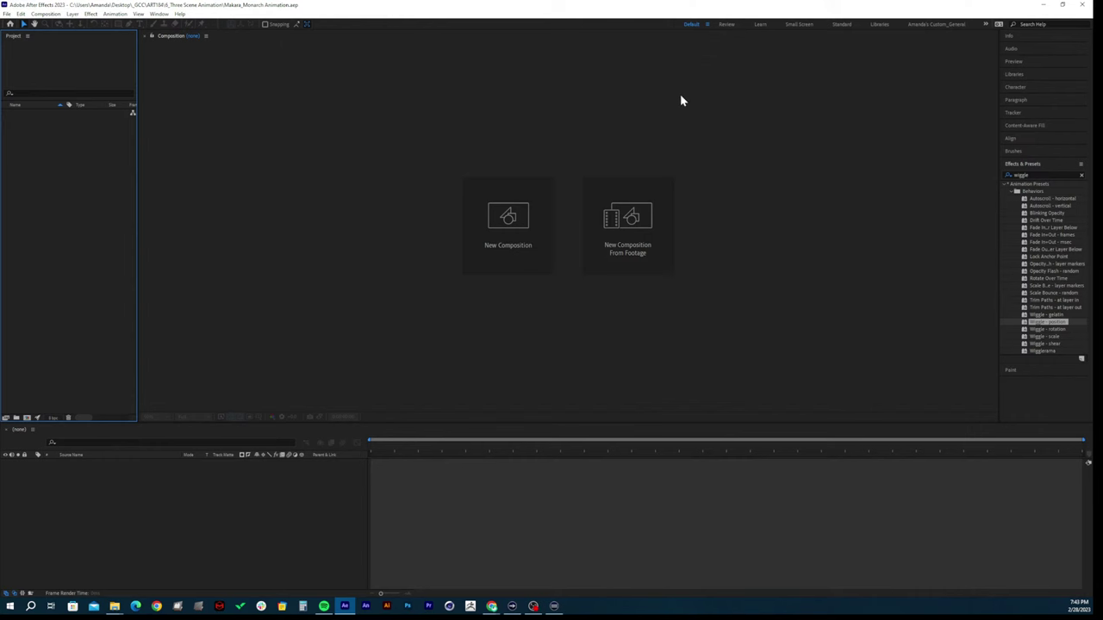
Switch to Creative Cloud Desktop to view the installed apps, and delete the Adobe Creative Cloud shortcut from the desktop
click(1040, 5)
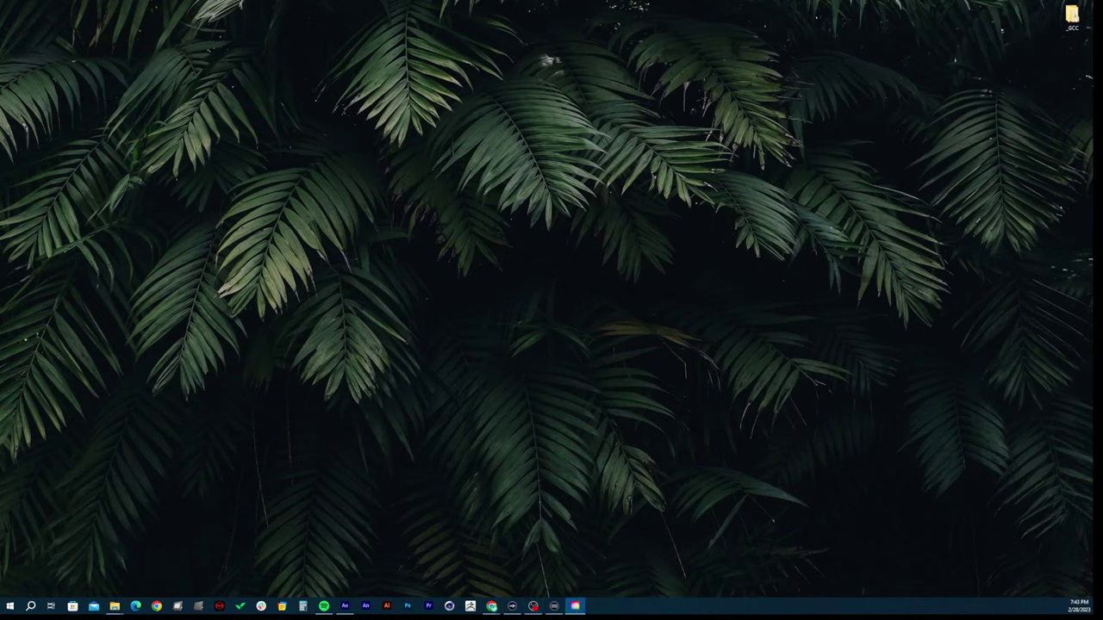
drag(911, 13, 695, 107)
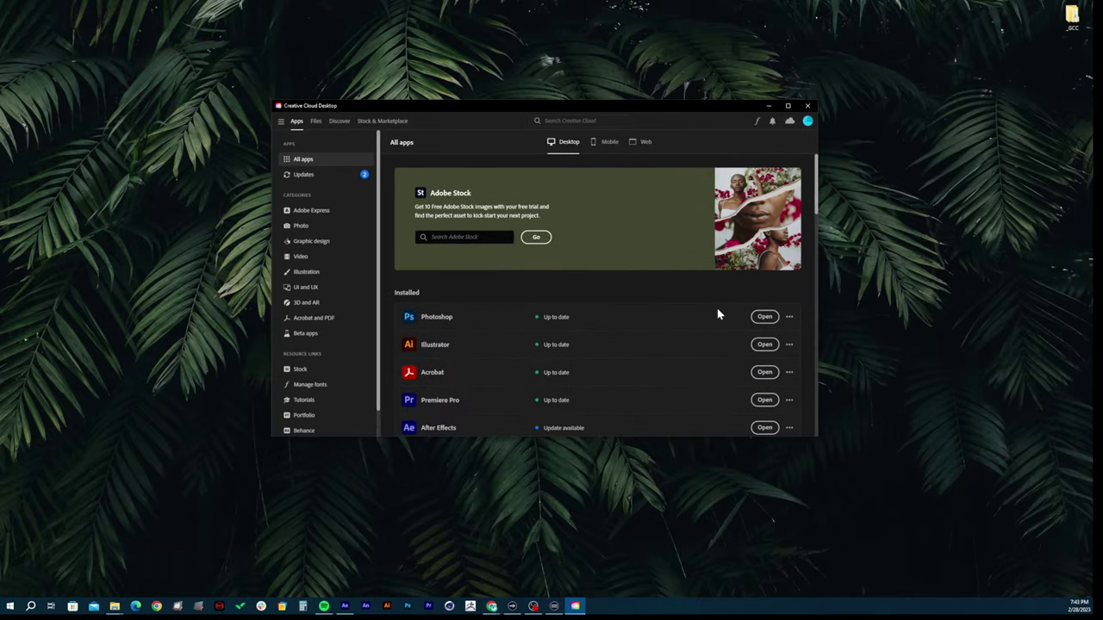
click(789, 106)
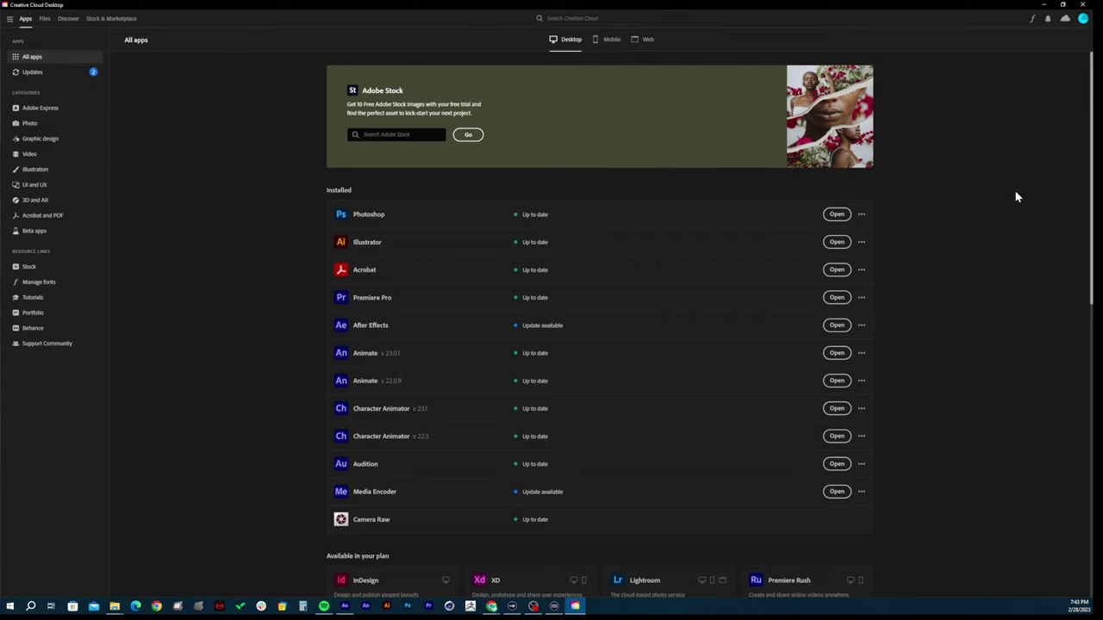
click(1065, 6)
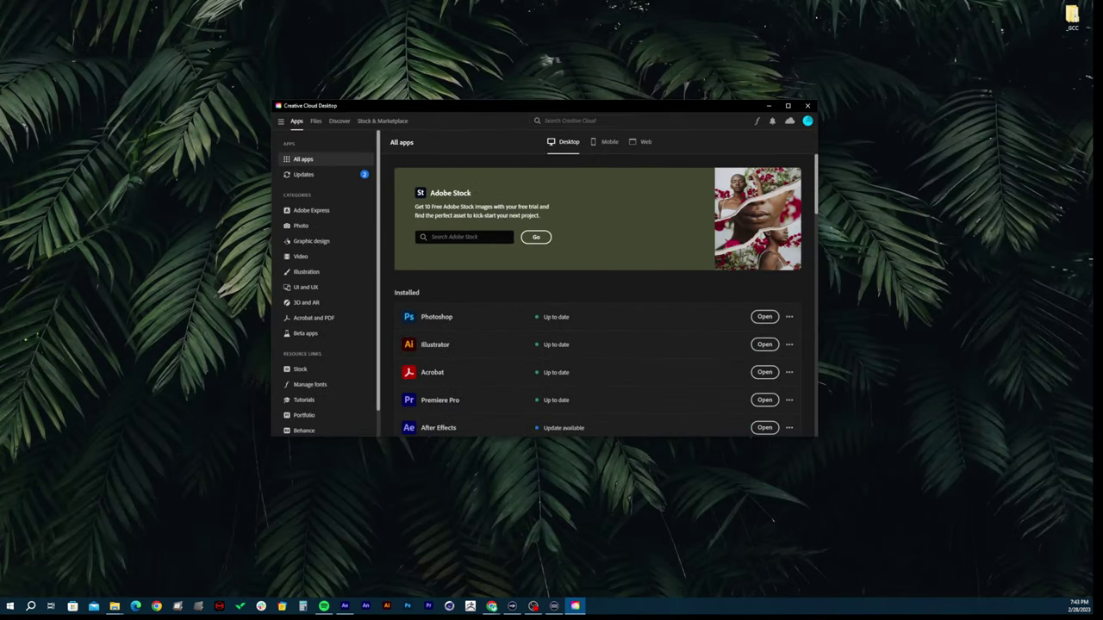
click(973, 304)
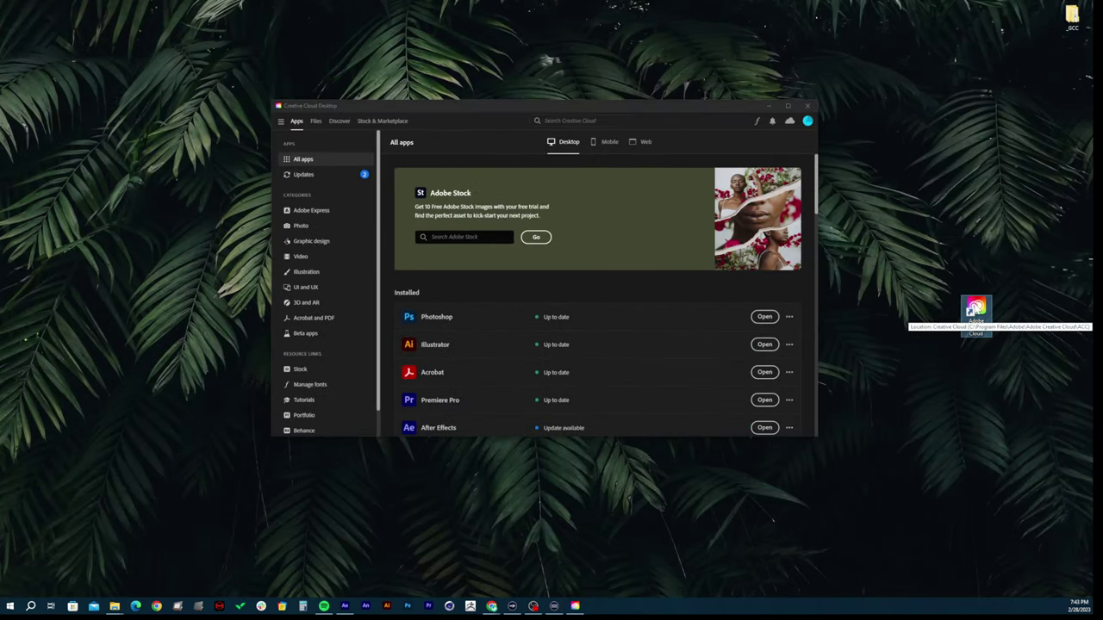
key(Delete)
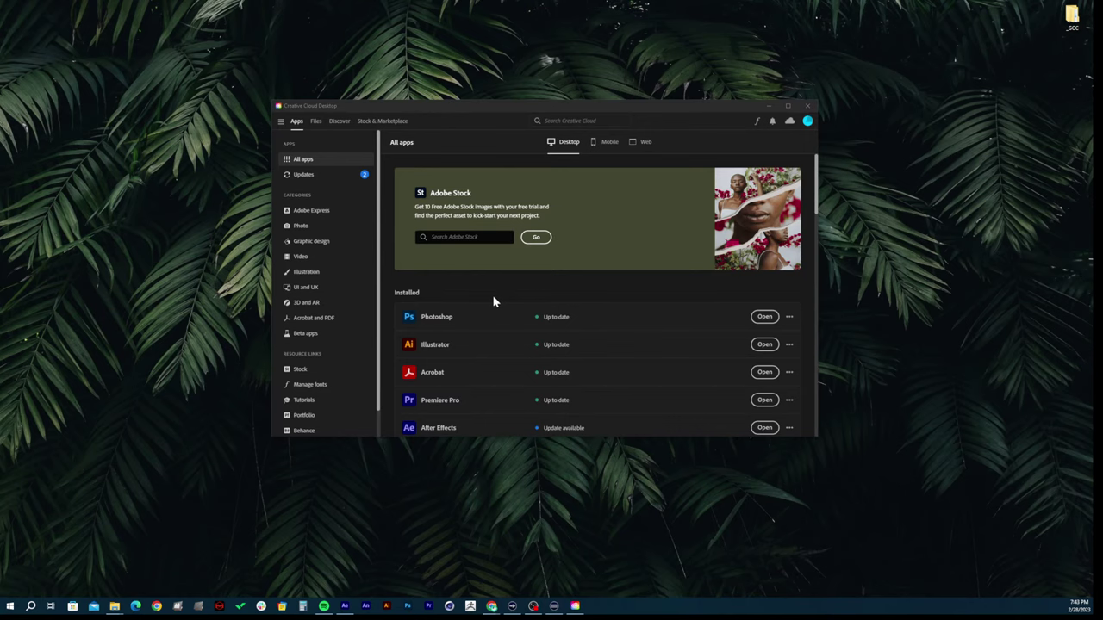
Examine the version, uninstall and add-on options for After Effects in the installed apps list and close Creative Cloud Desktop
scroll(473, 303, down, 3)
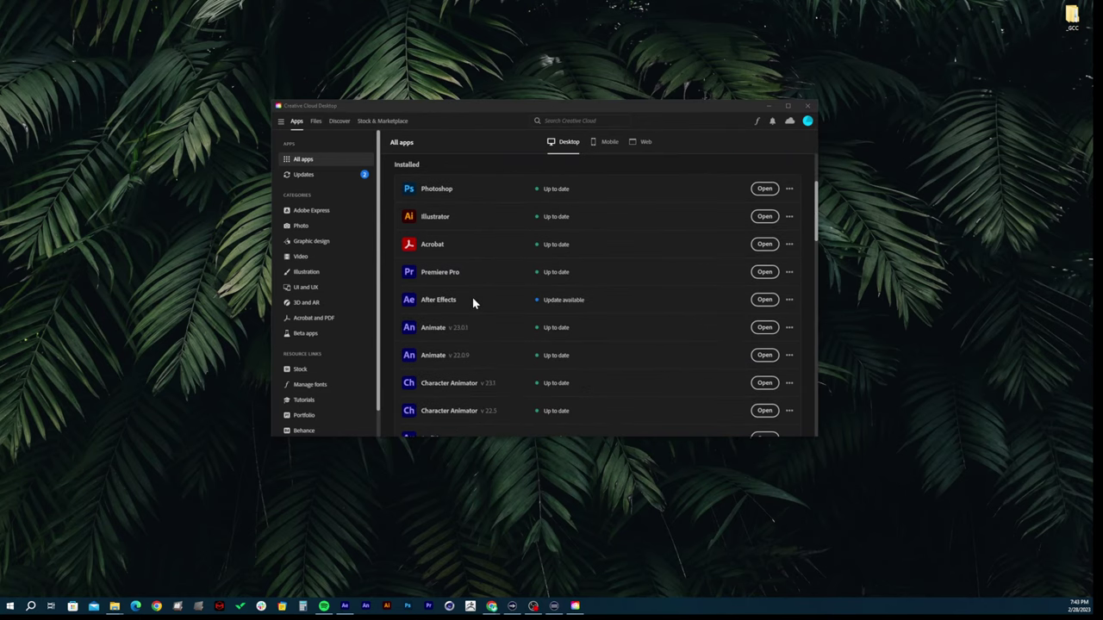
click(789, 301)
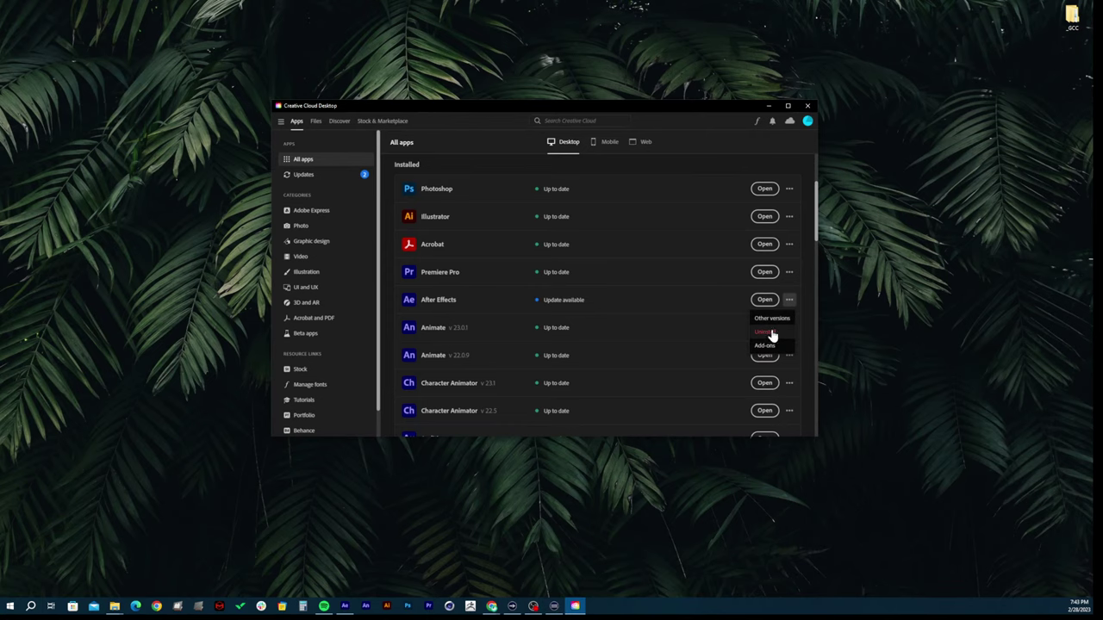
click(855, 318)
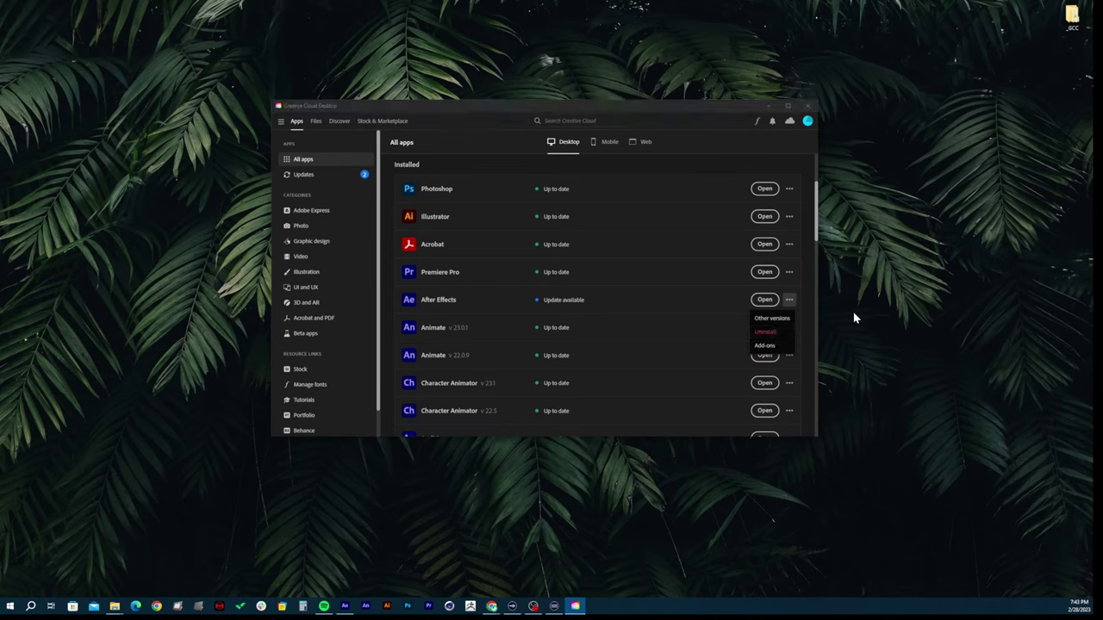
click(702, 306)
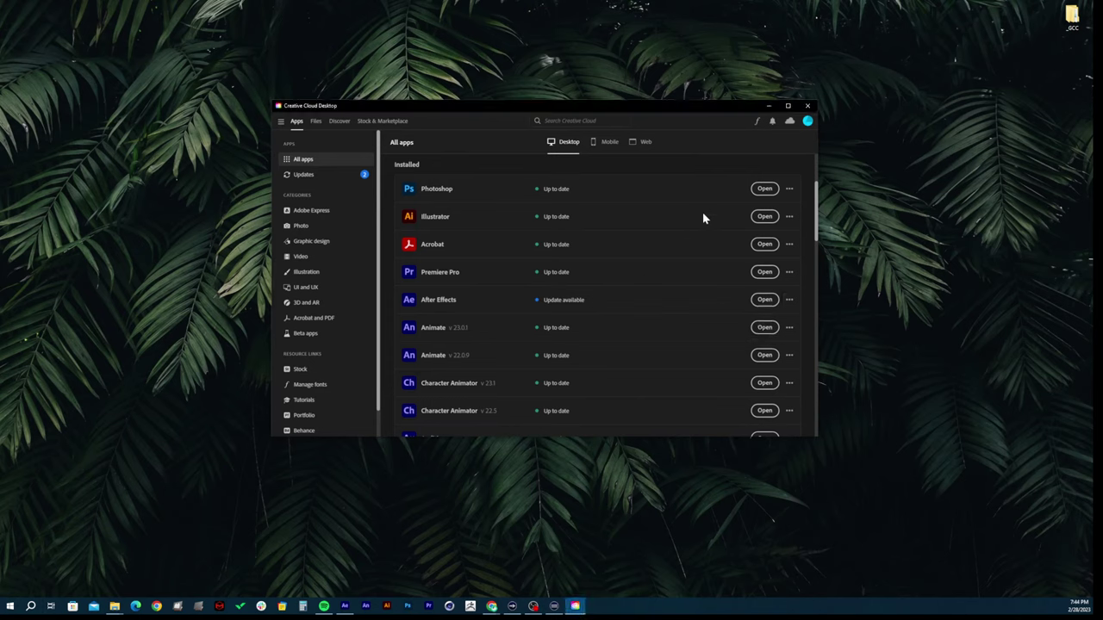
click(807, 105)
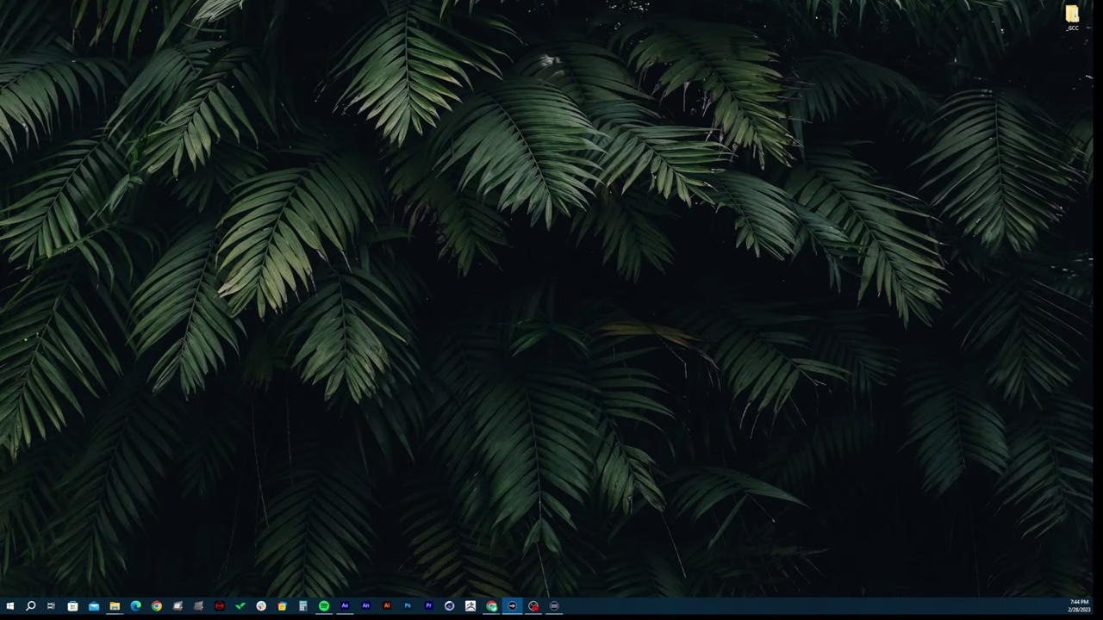
Switch to After Effects, minimize the course page and bring up the creation and import options for the empty project
click(344, 606)
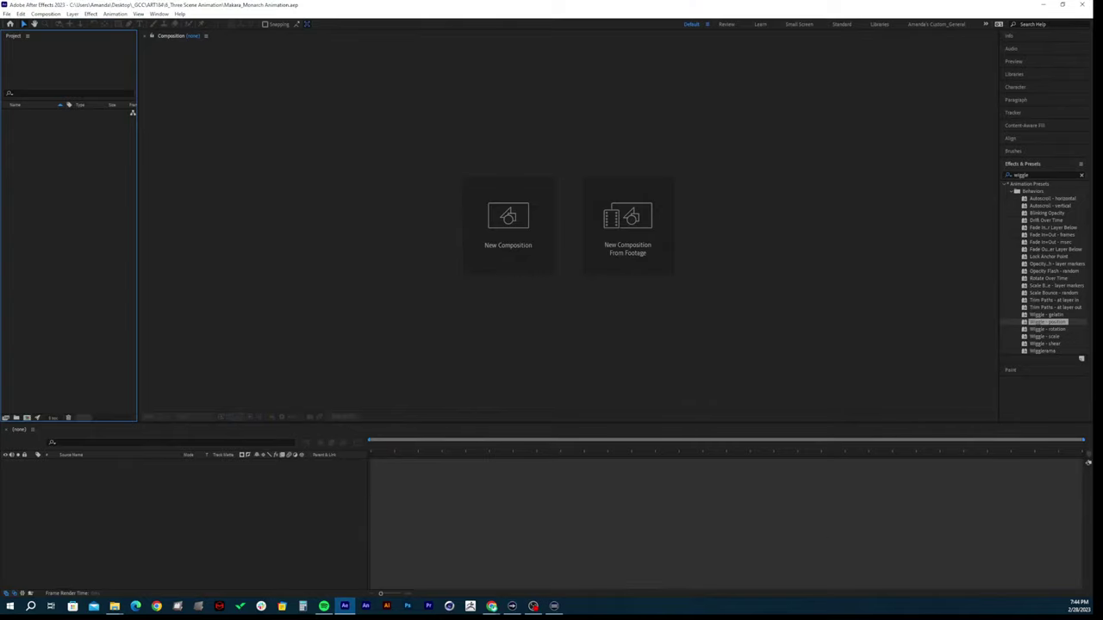
key(alt+Tab)
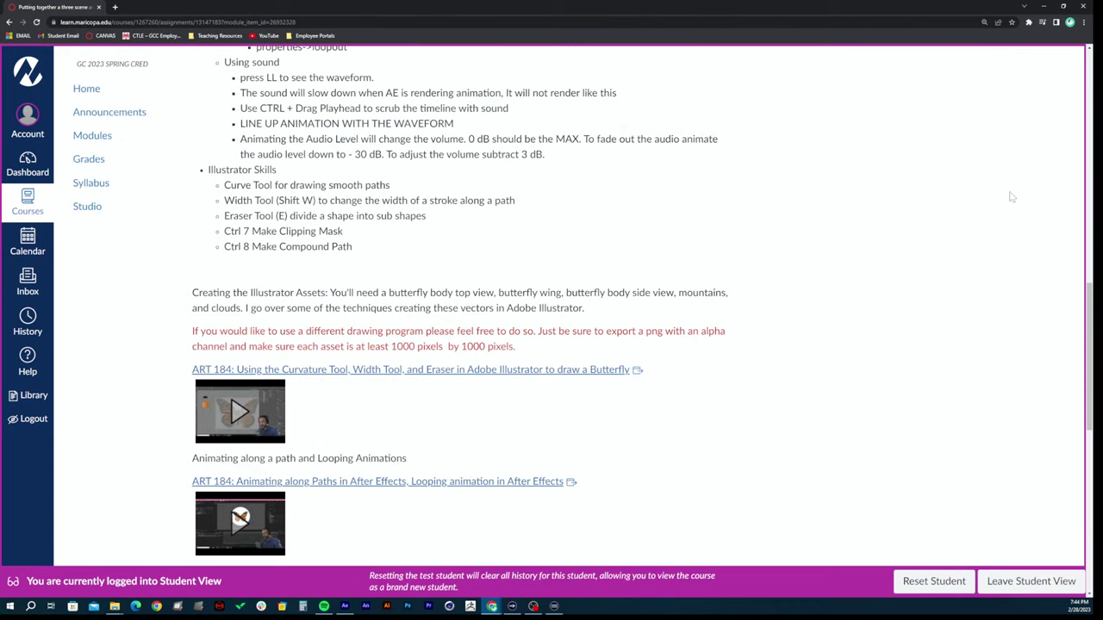
click(1044, 6)
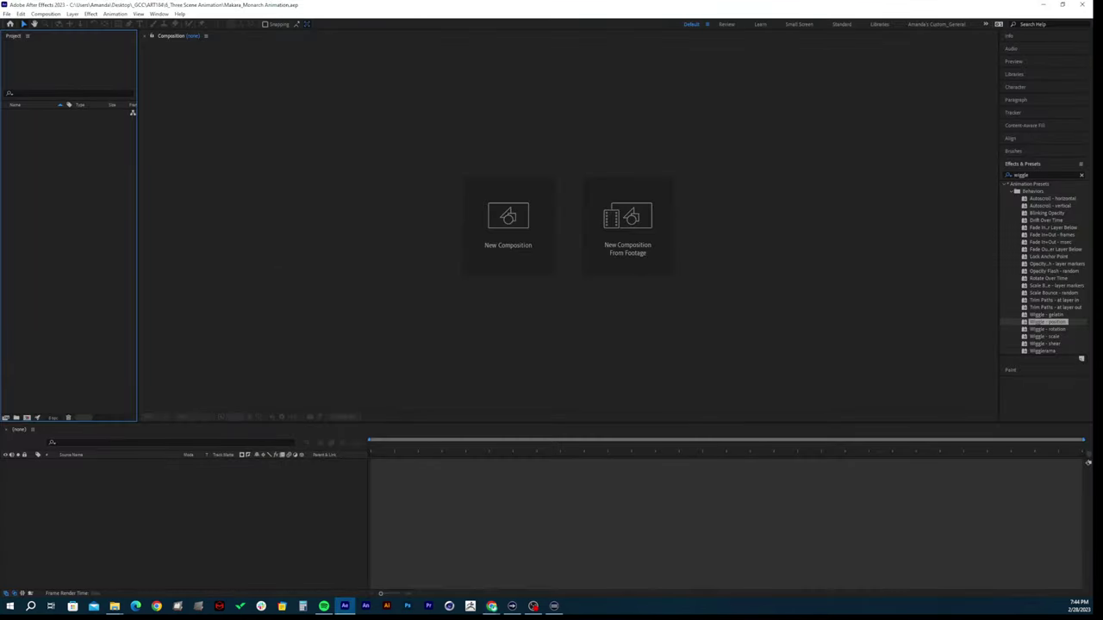
key(alt+Tab)
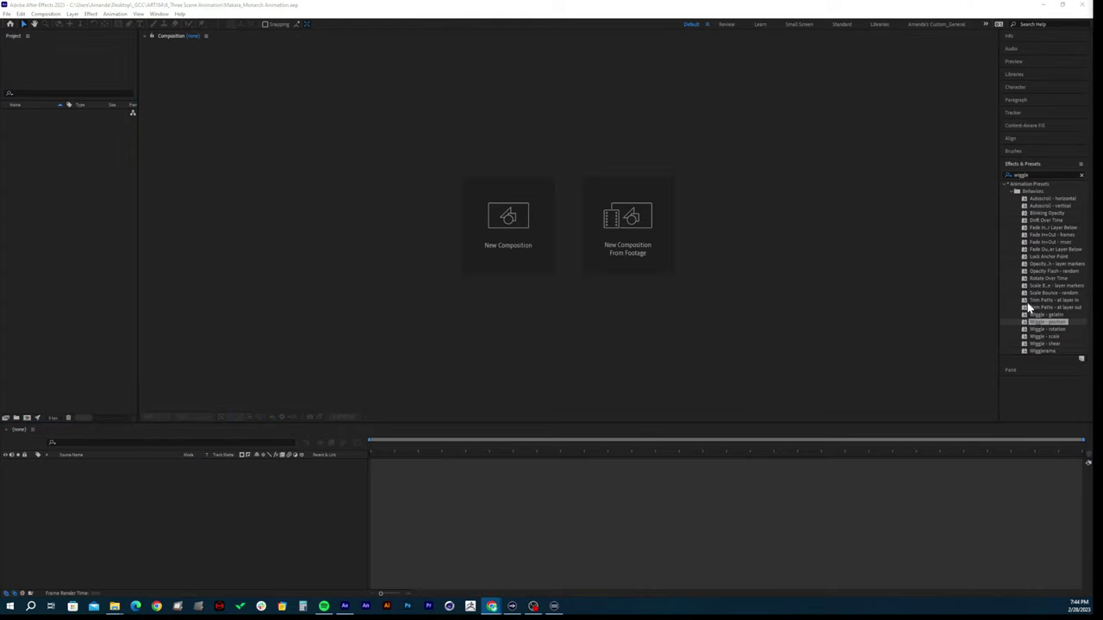
click(294, 235)
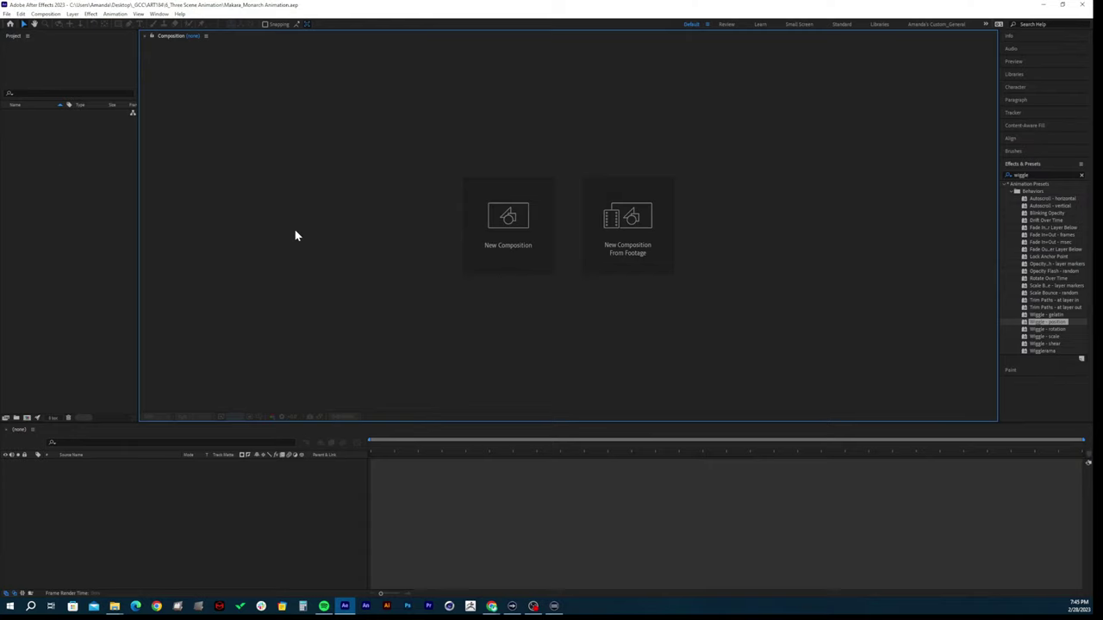
click(60, 157)
right_click(61, 158)
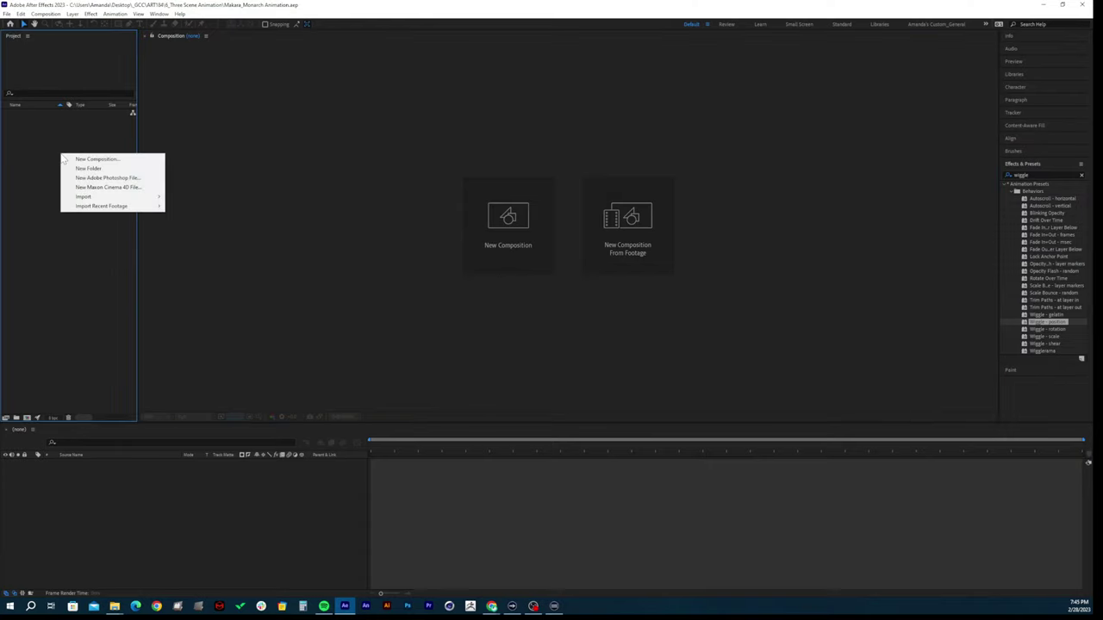
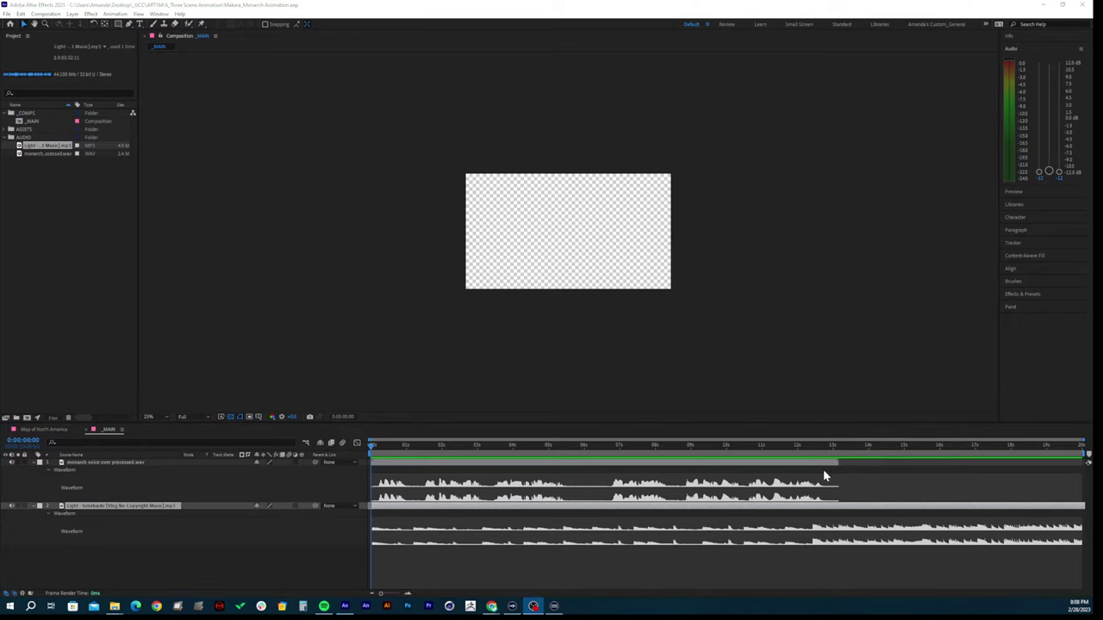
Collapse the waveforms of the voice-over and Light music layers in the _MAIN composition and lock both layers
click(373, 454)
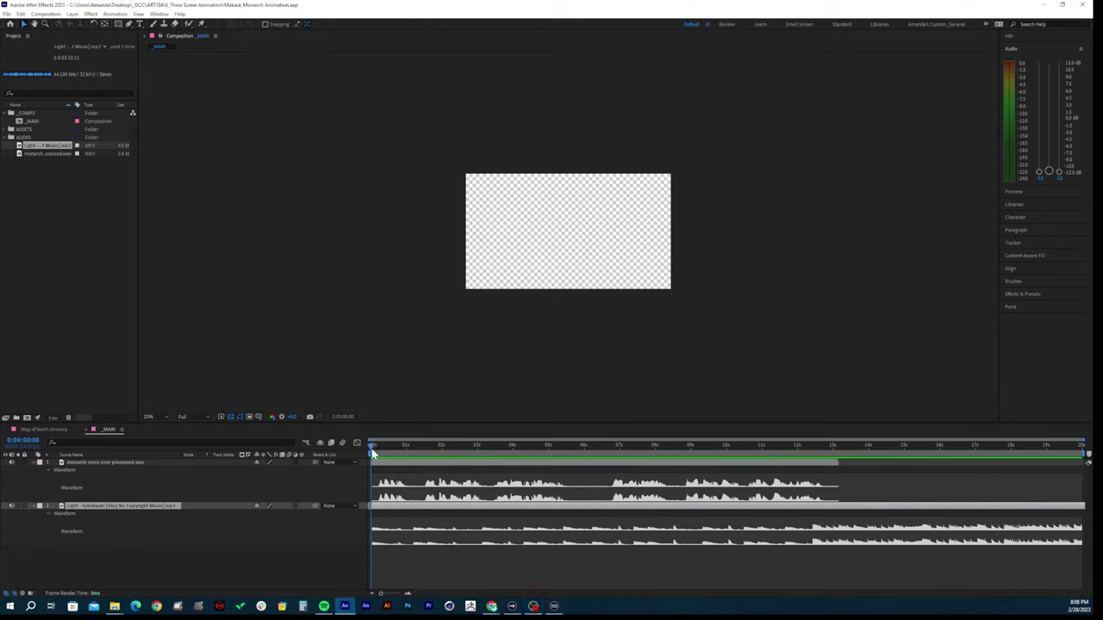
click(373, 454)
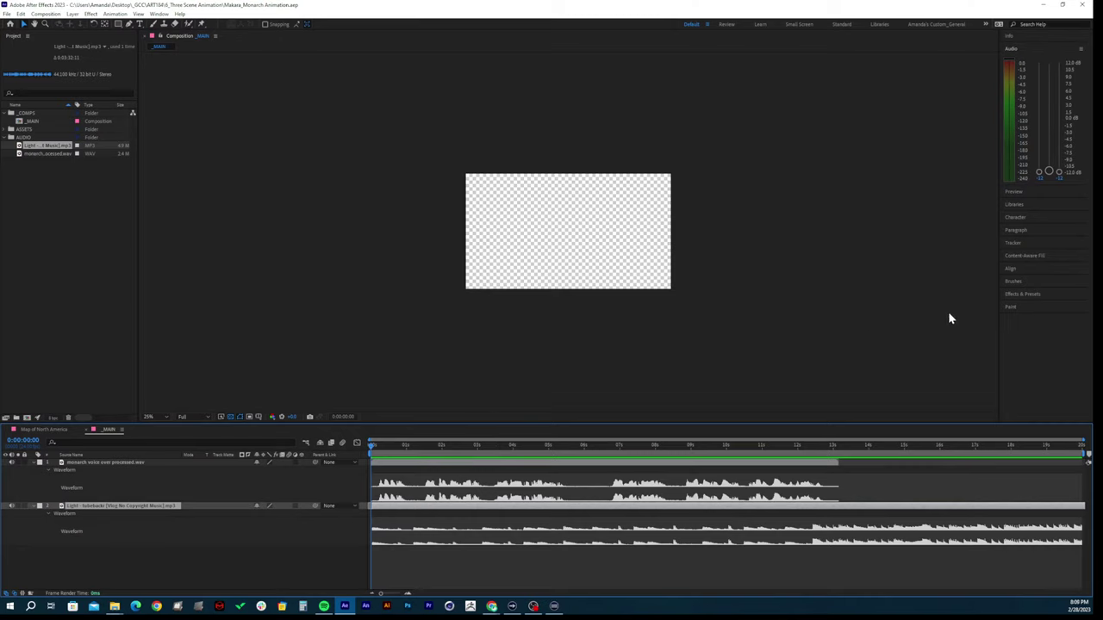
key(period)
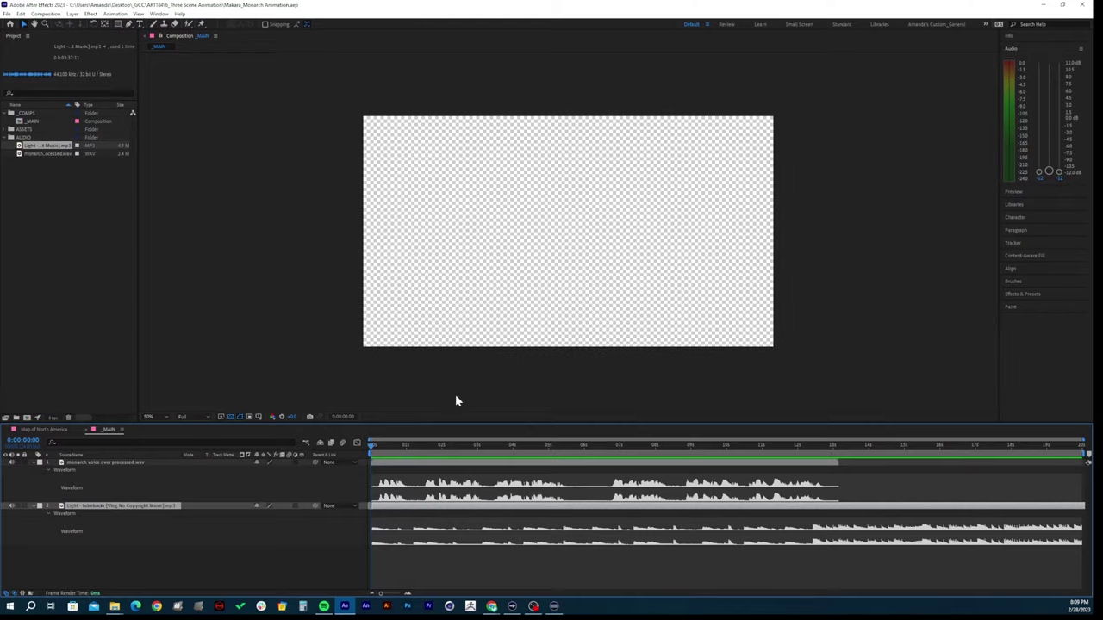
click(33, 465)
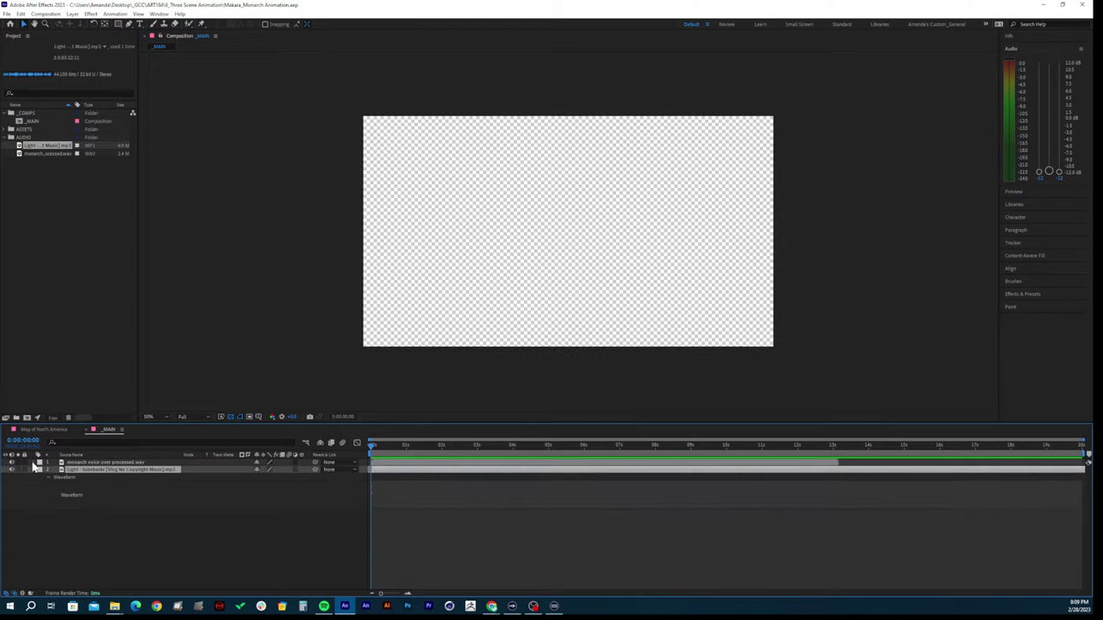
click(32, 470)
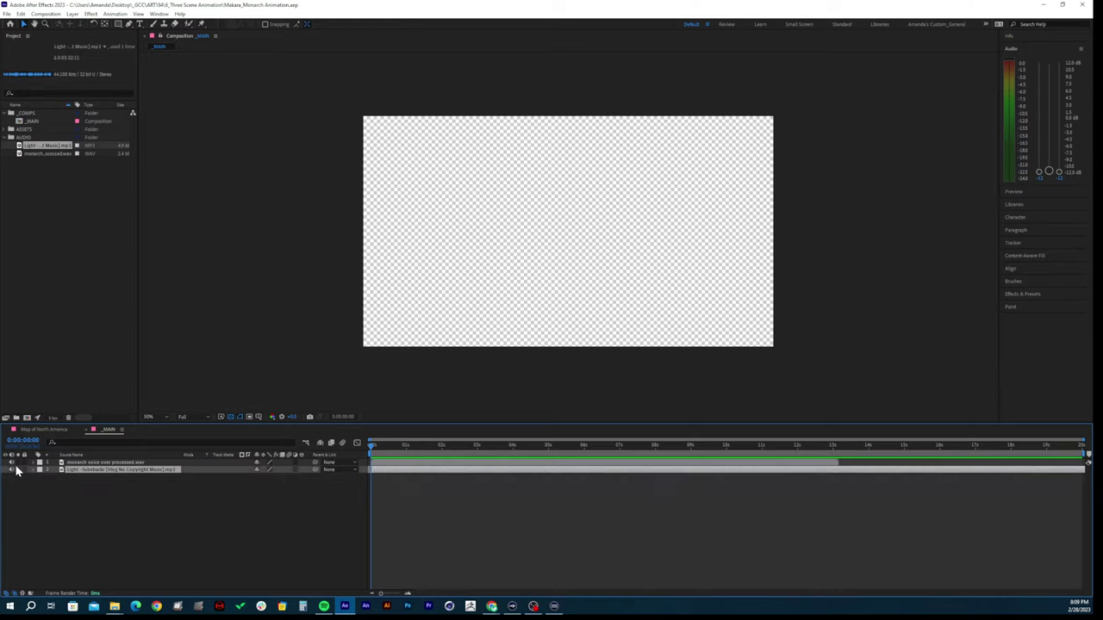
click(26, 469)
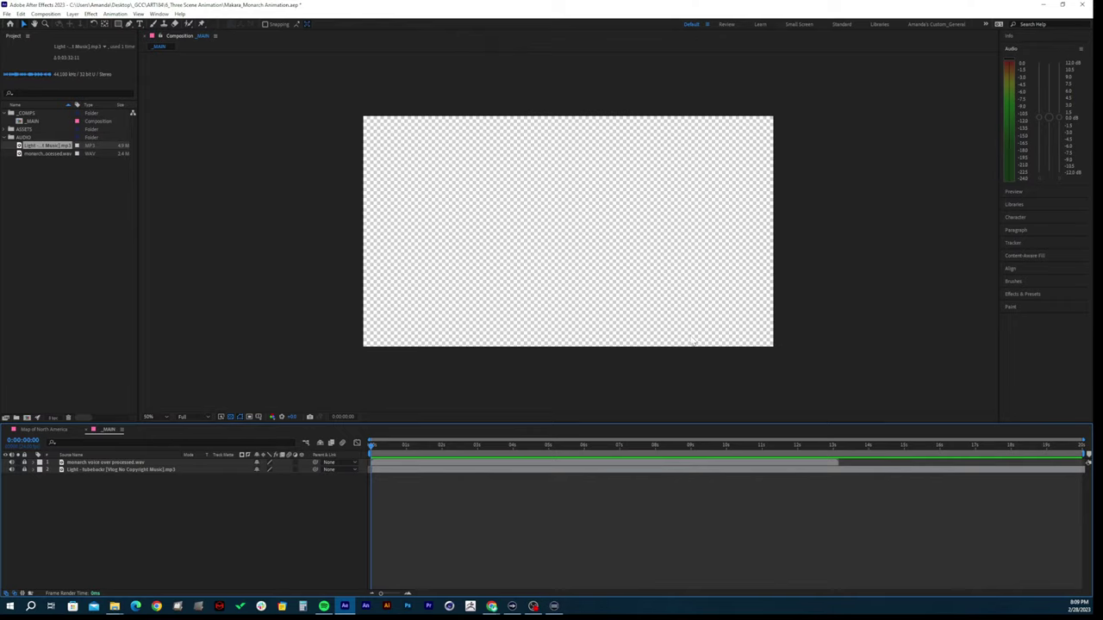
key(comma)
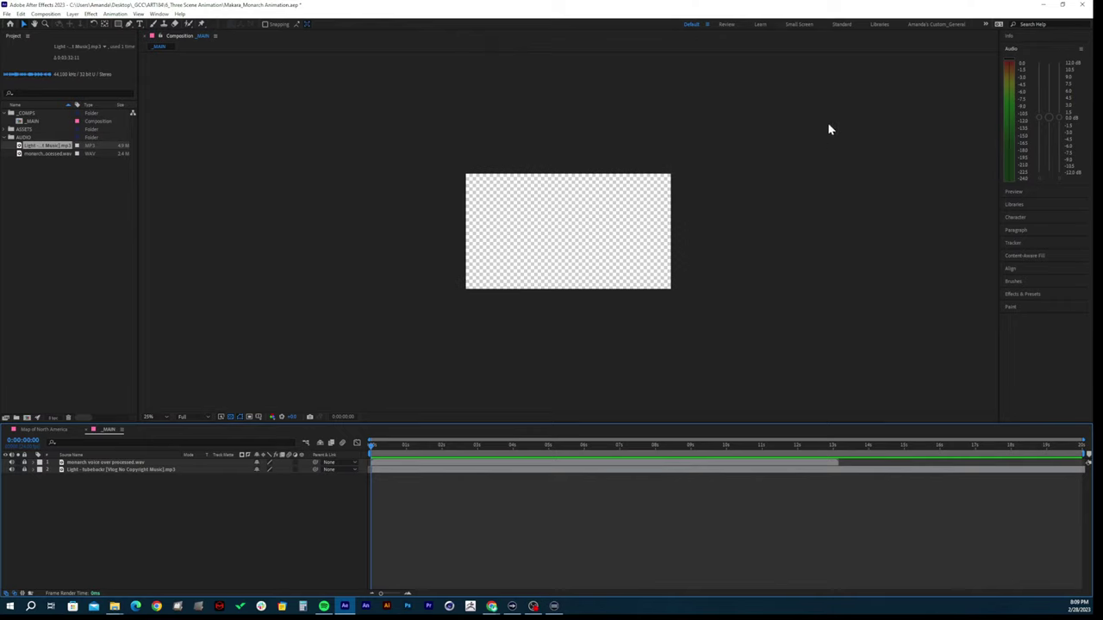
click(1043, 6)
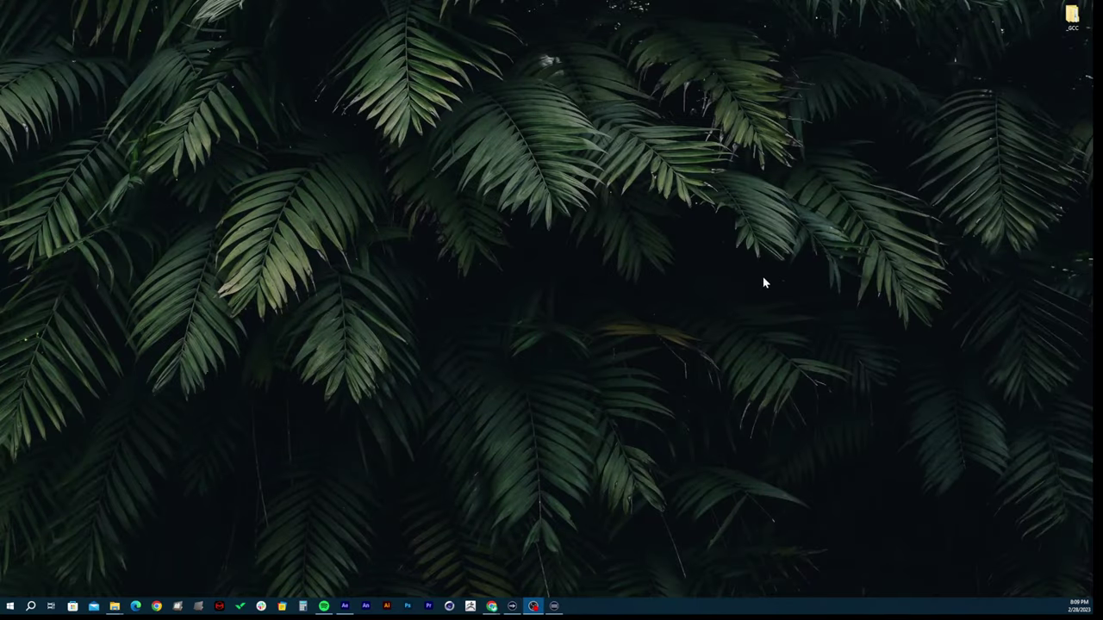
Review the Illustrator asset instructions and tutorial links on the course page, and view the _GCC folder's contents
mouse_move(489, 607)
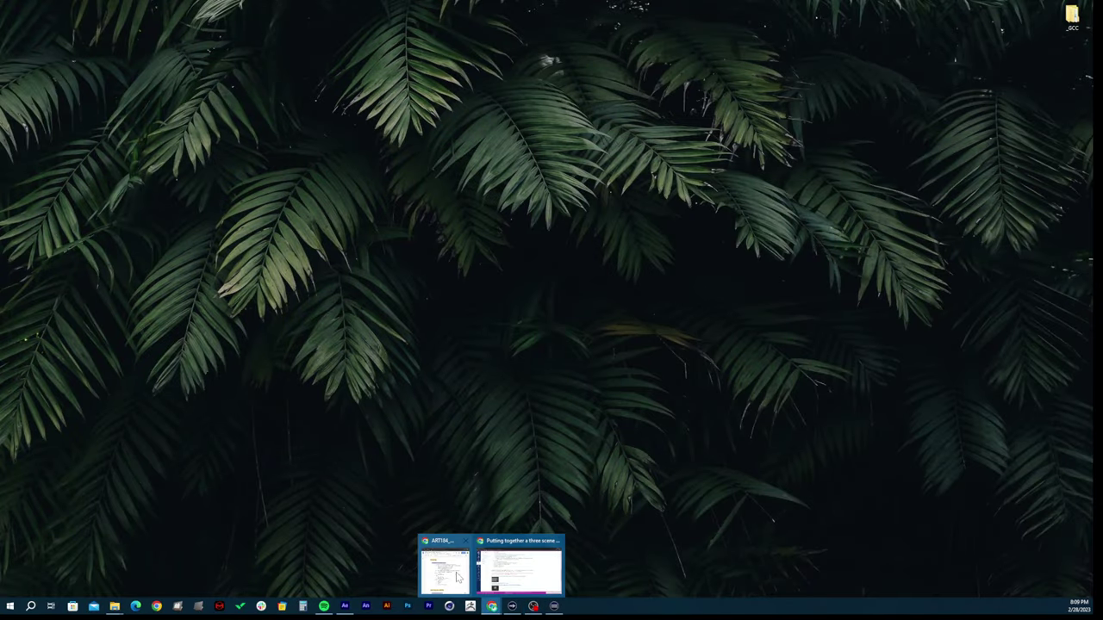
click(517, 569)
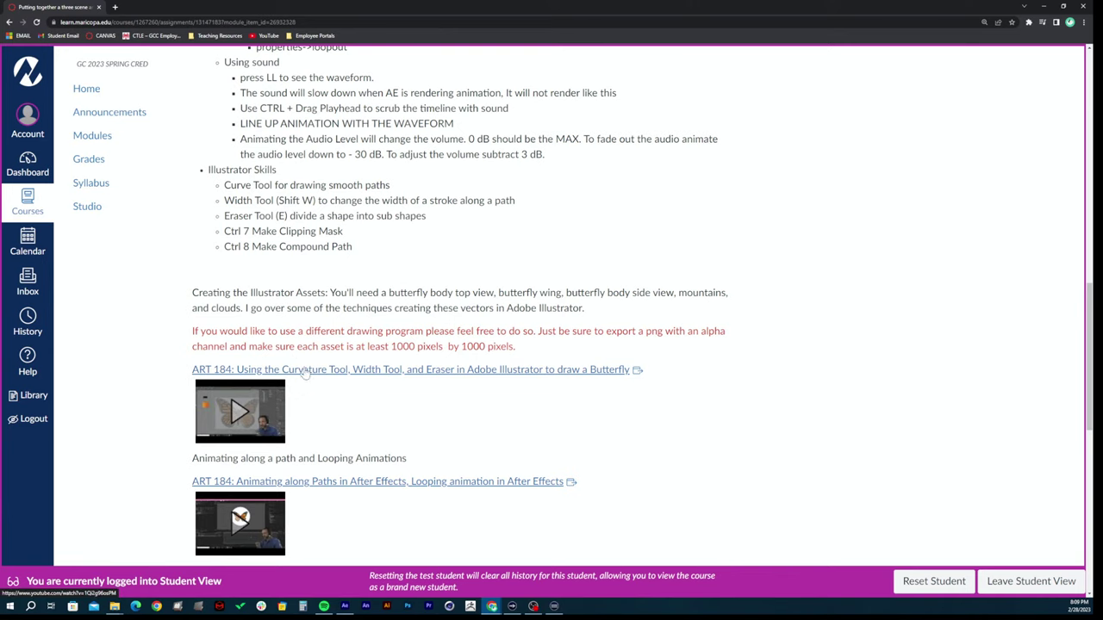
click(1041, 7)
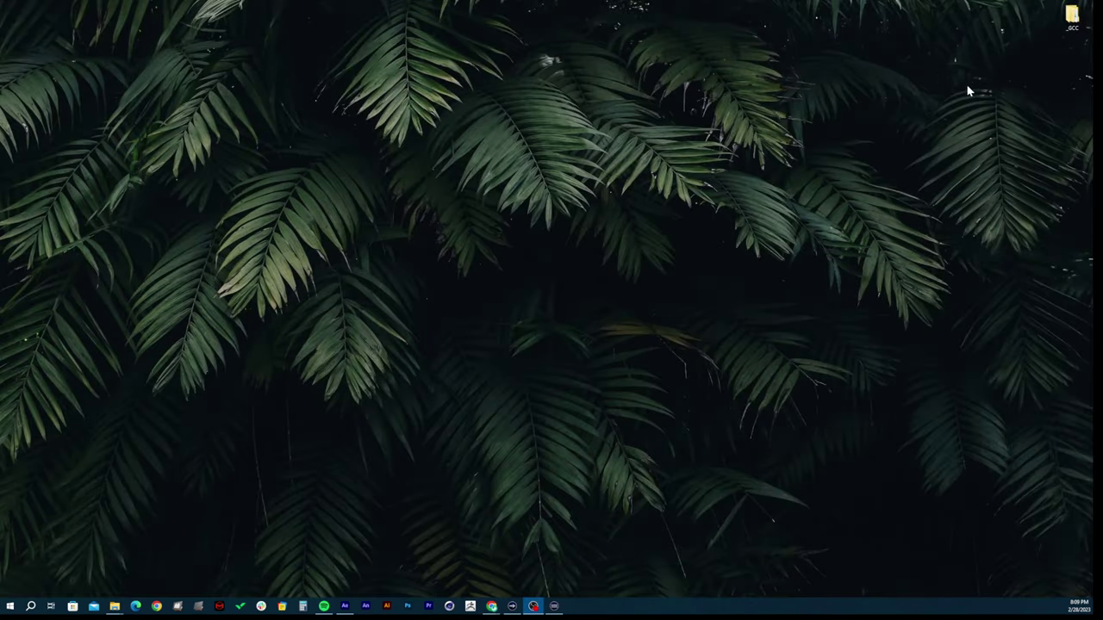
double_click(1071, 17)
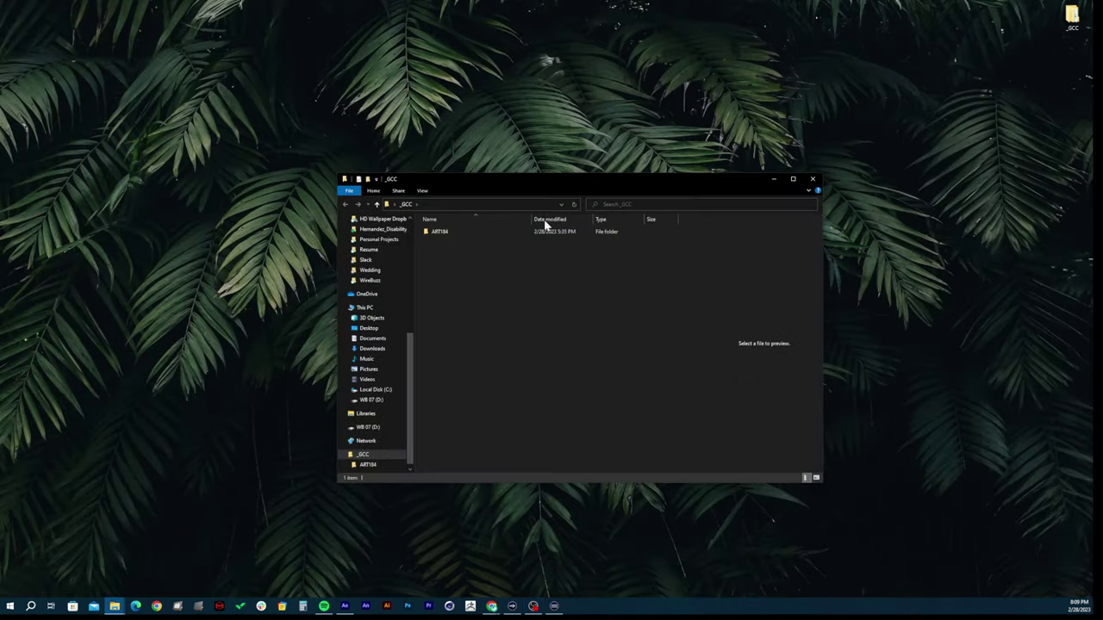
click(773, 178)
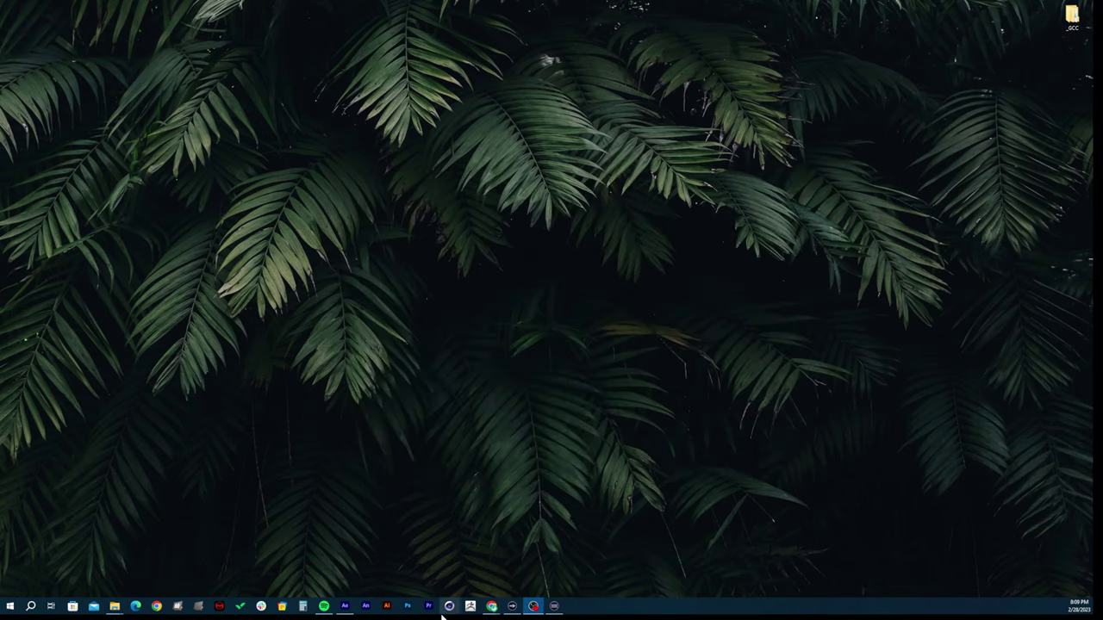
Switch to After Effects, expand the ASSETS project folder and open the Monarch Butterfly [Converted] composition to show its separate layers
click(364, 606)
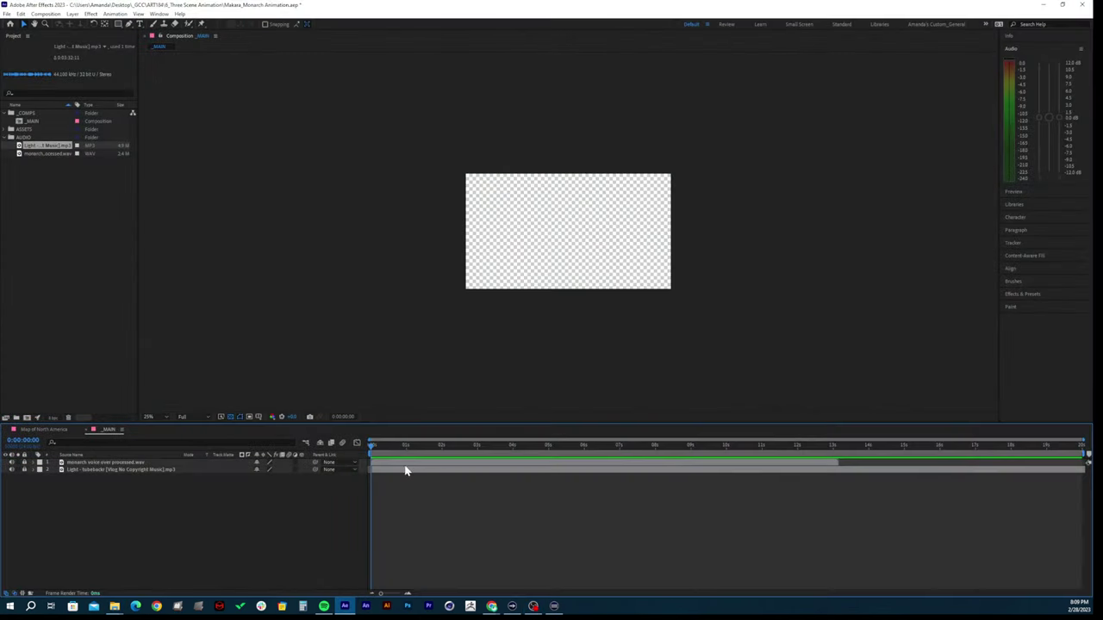
click(26, 121)
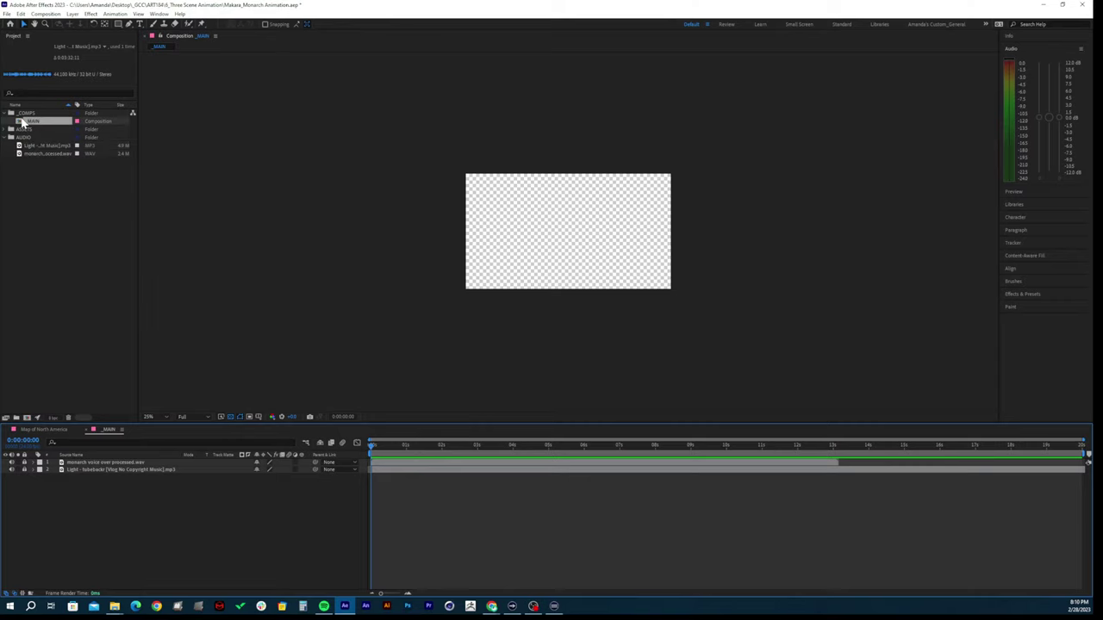
click(13, 136)
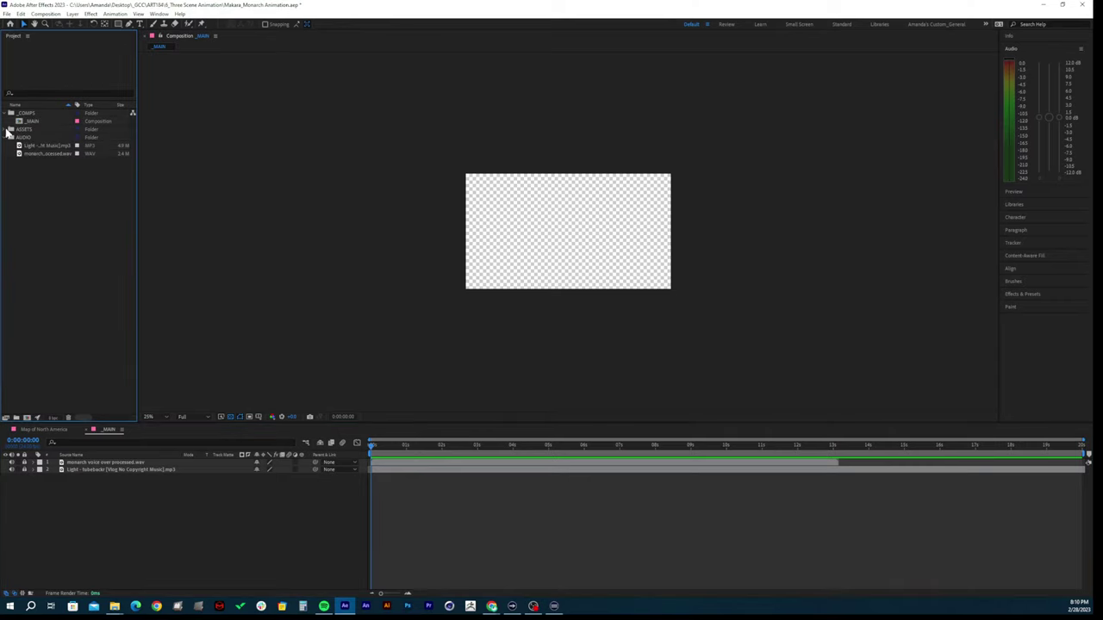
click(10, 129)
click(38, 146)
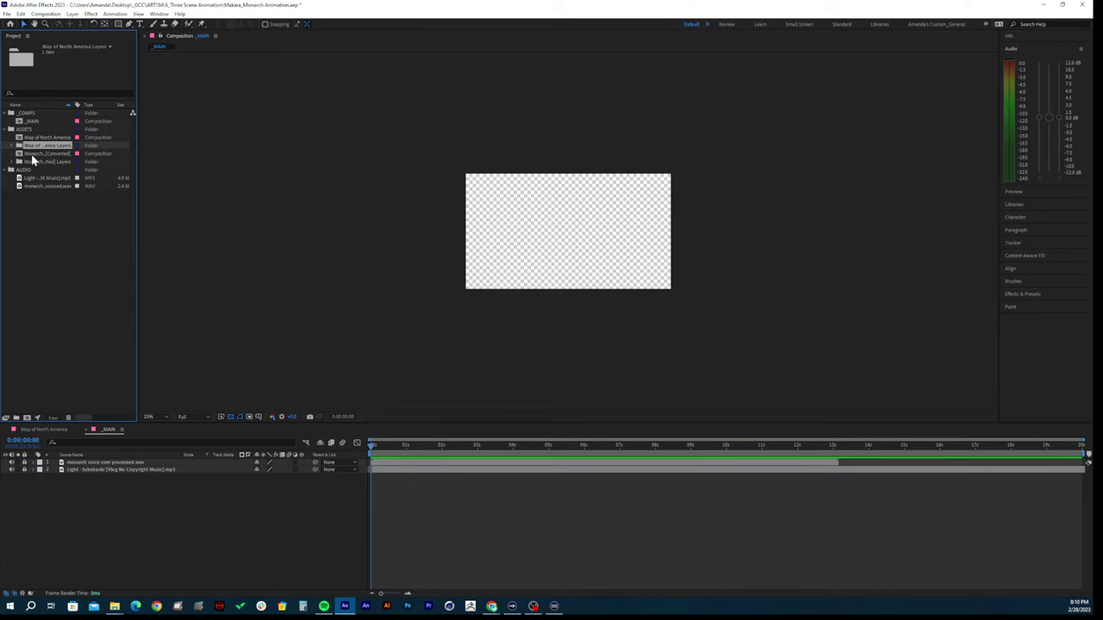
double_click(39, 154)
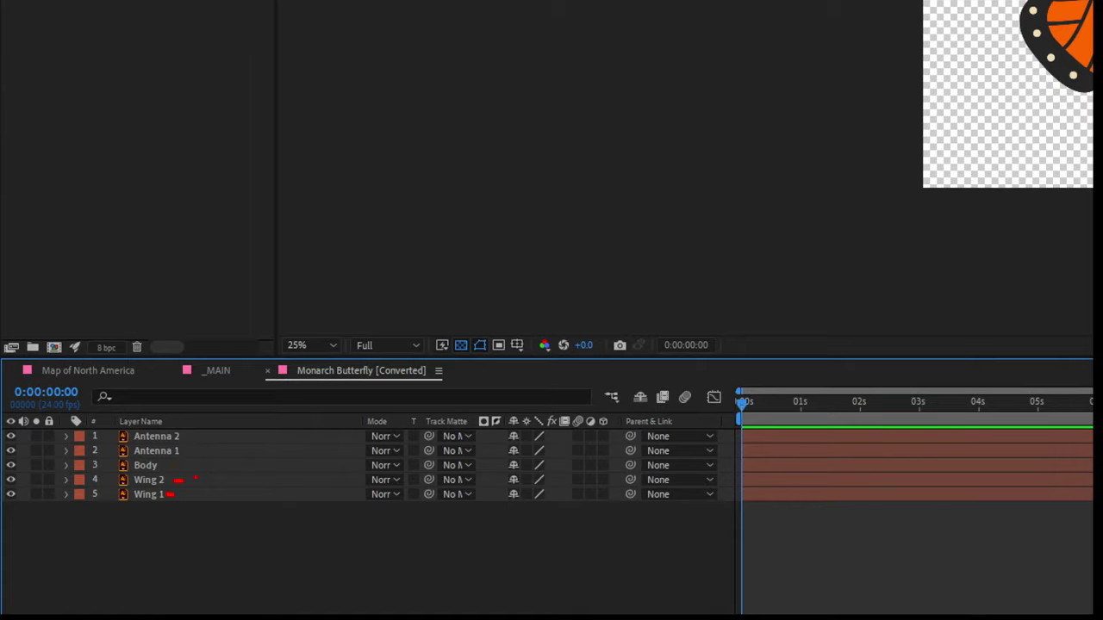
drag(192, 453, 226, 446)
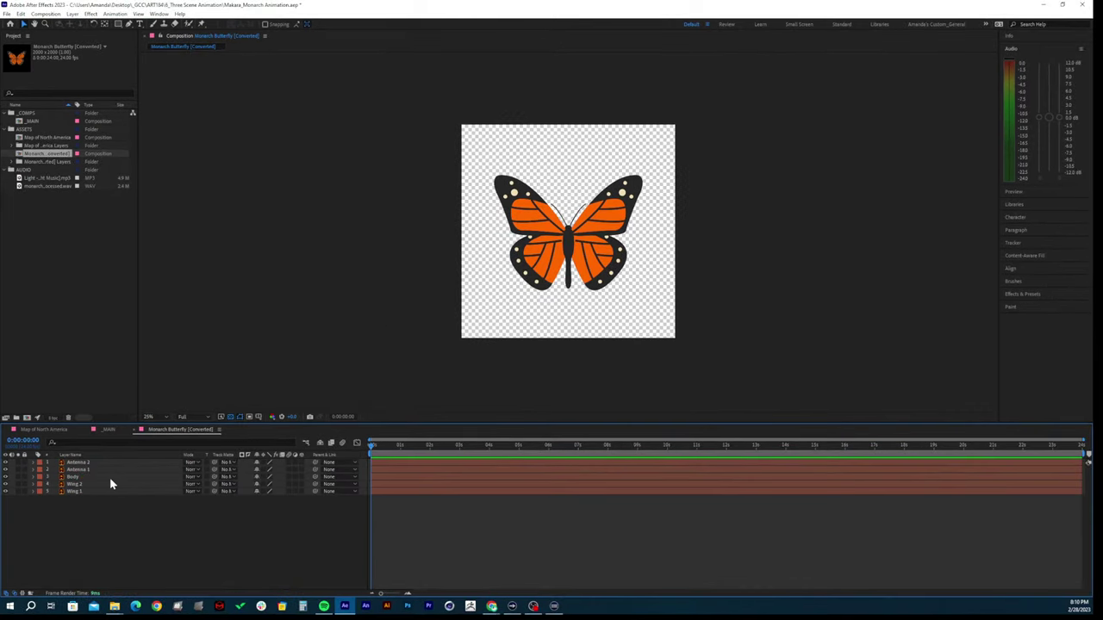
Move the Wing 1 layer away from the butterfly's body as a test, and undo the move
click(90, 490)
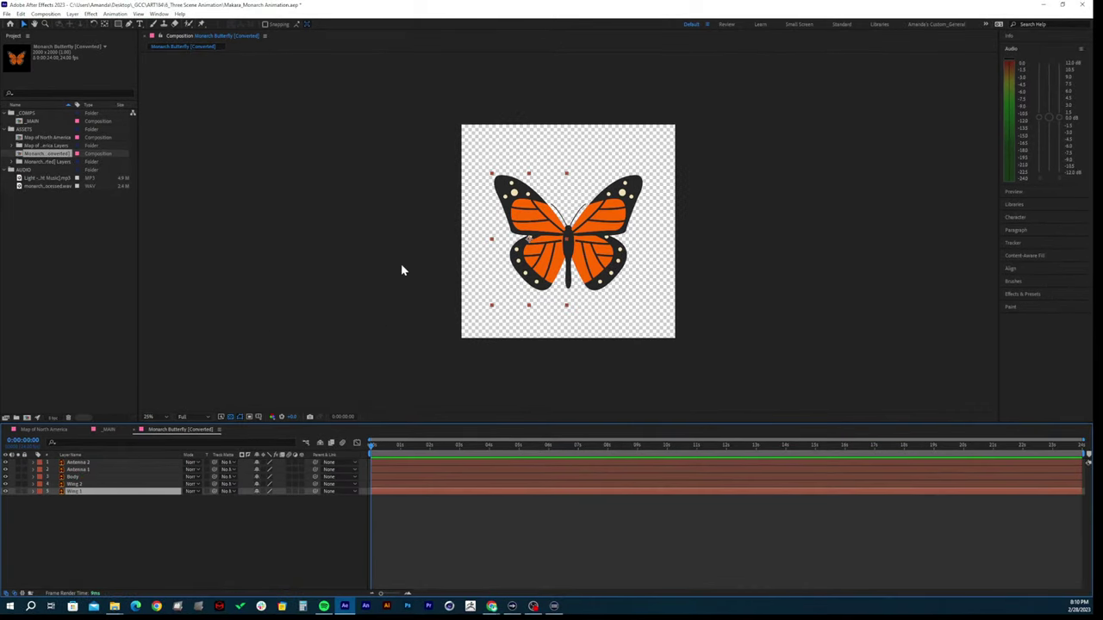
drag(554, 244, 533, 246)
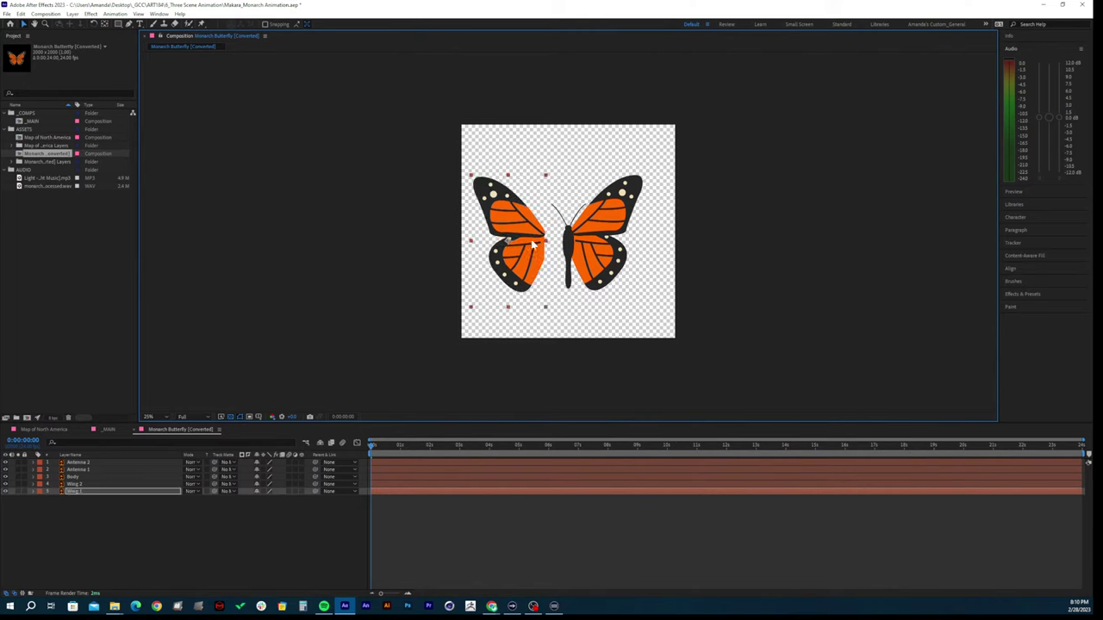
key(ctrl+z)
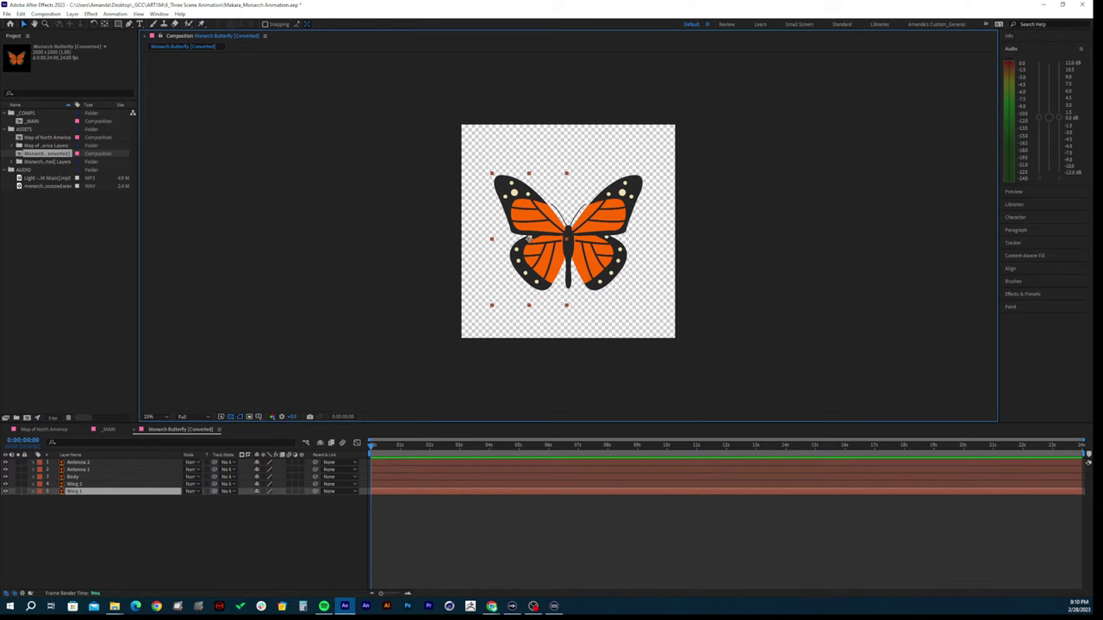
Open Monarch Butterfly [Converted].ai in Illustrator from the ASSETS folder of 6_Three Scene Animation
click(1040, 7)
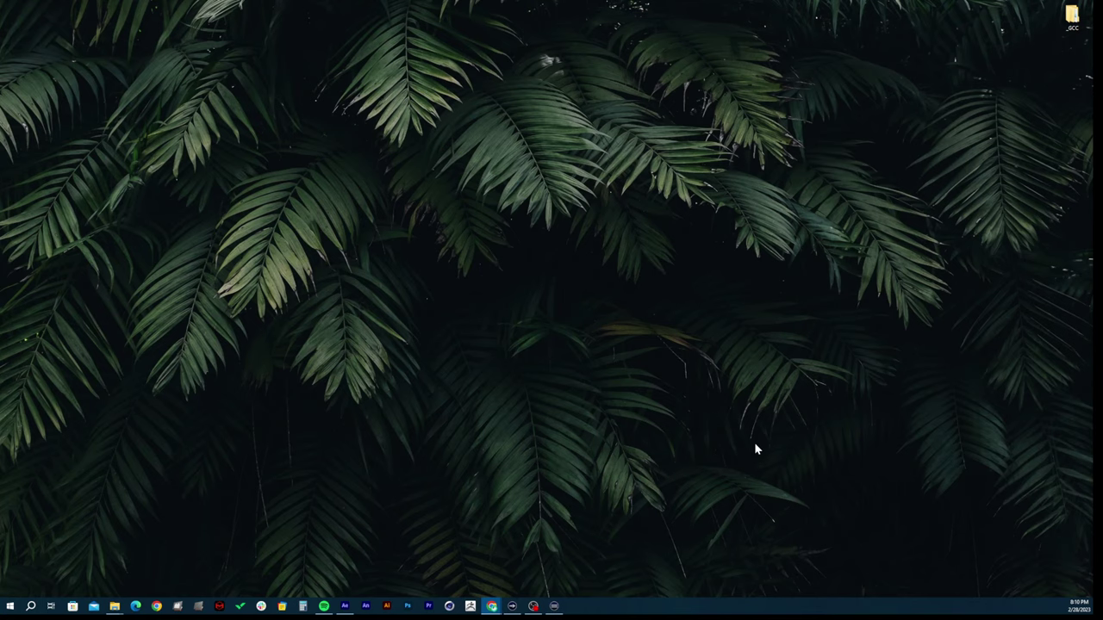
click(345, 606)
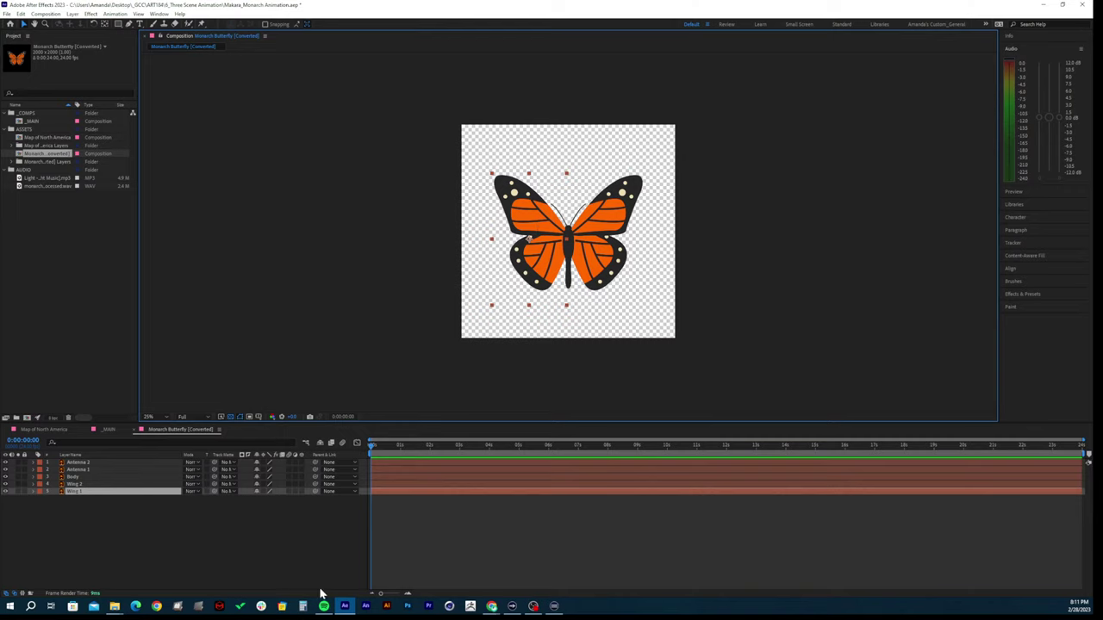
mouse_move(114, 607)
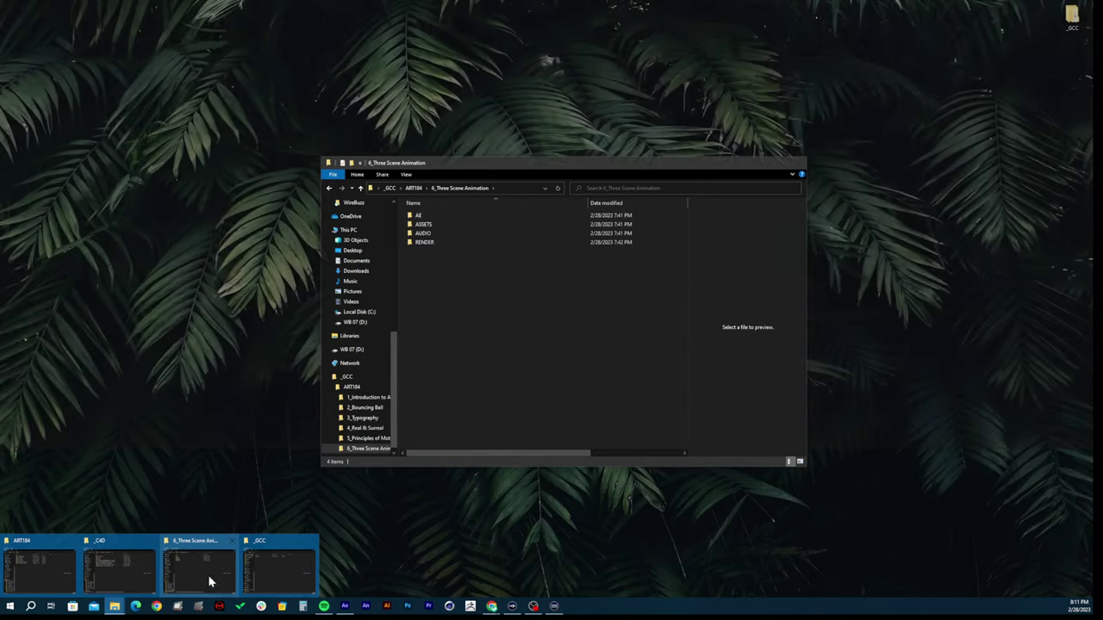
mouse_move(266, 558)
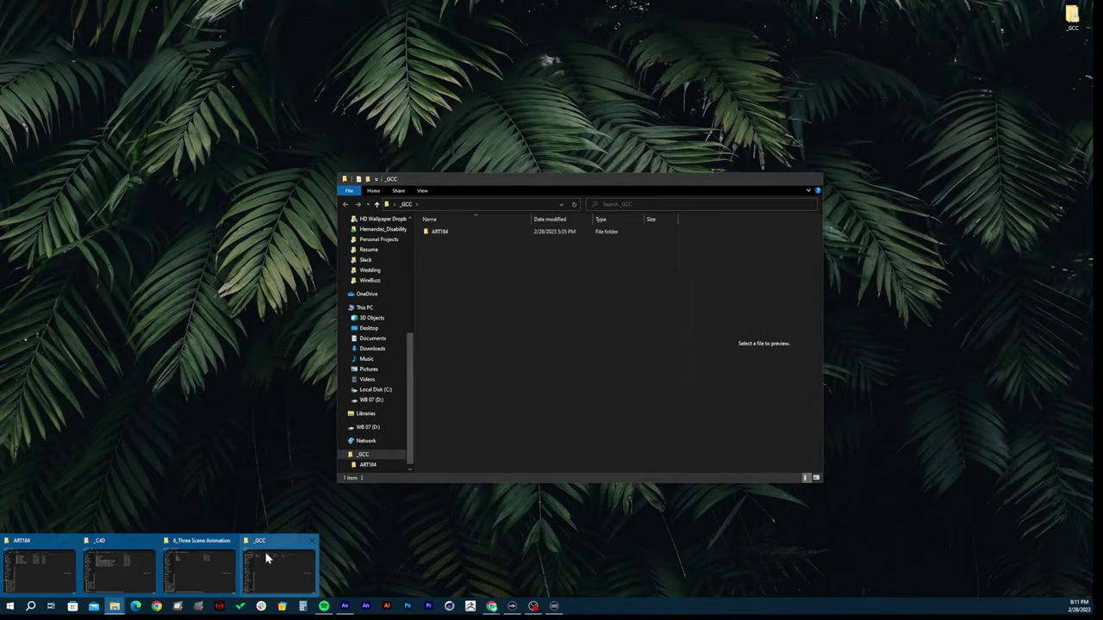
click(195, 573)
click(424, 226)
double_click(424, 226)
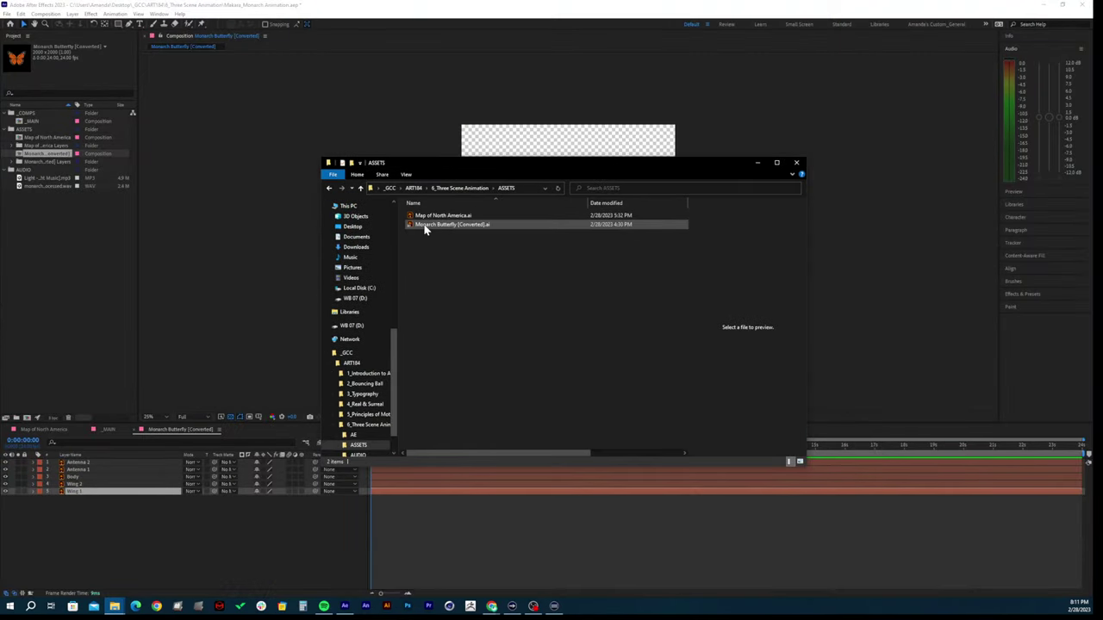
click(431, 227)
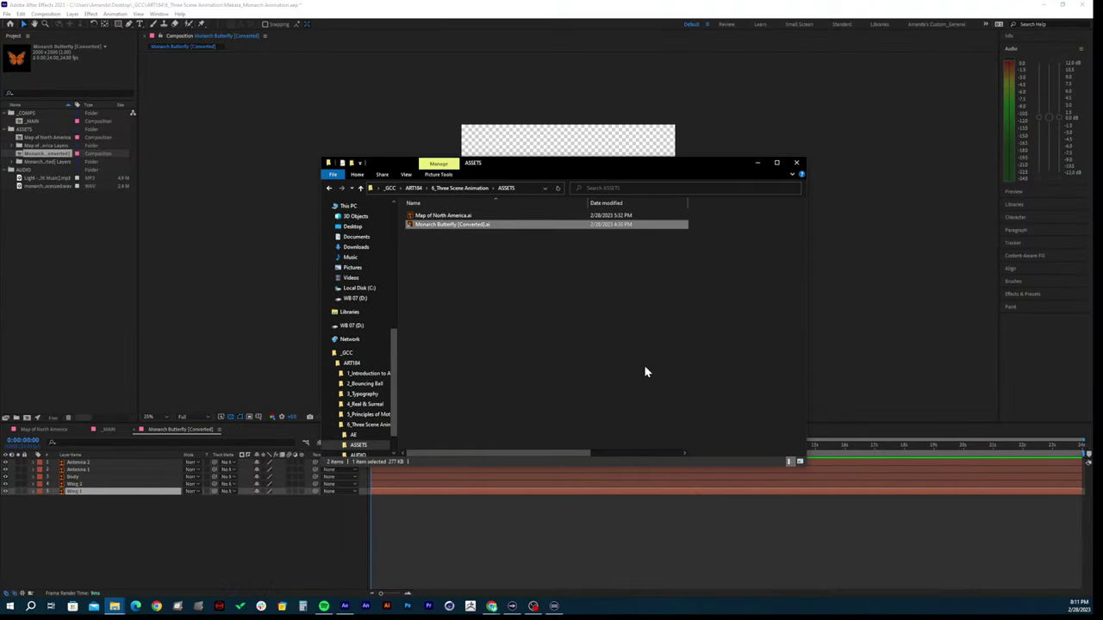
click(757, 167)
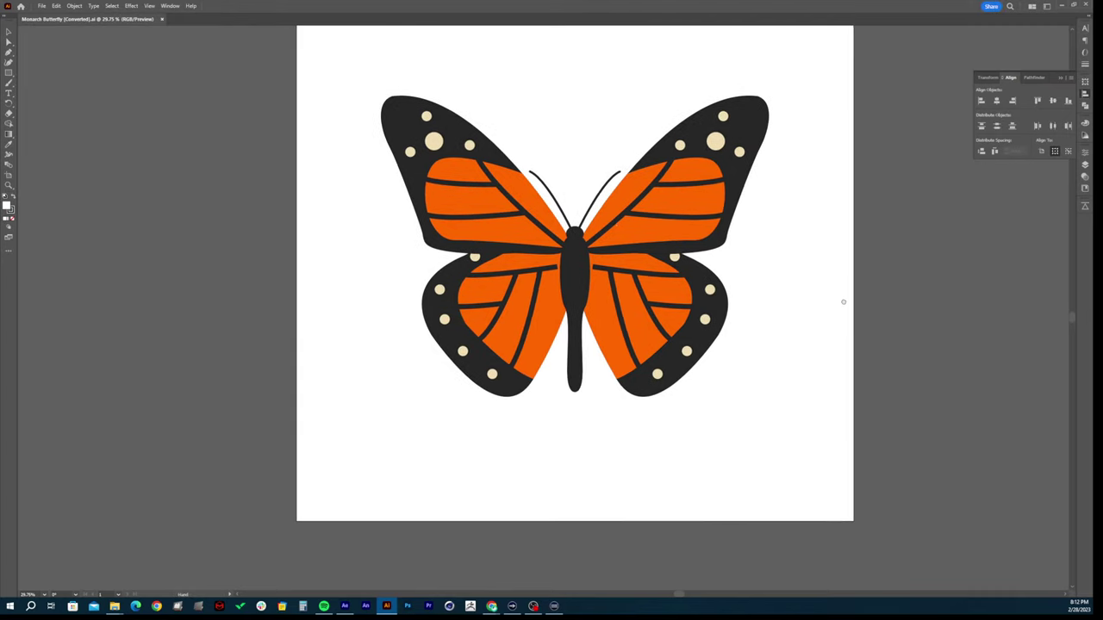
Recolor the butterfly's body shape with a bright purple fill and save the Illustrator file
click(410, 285)
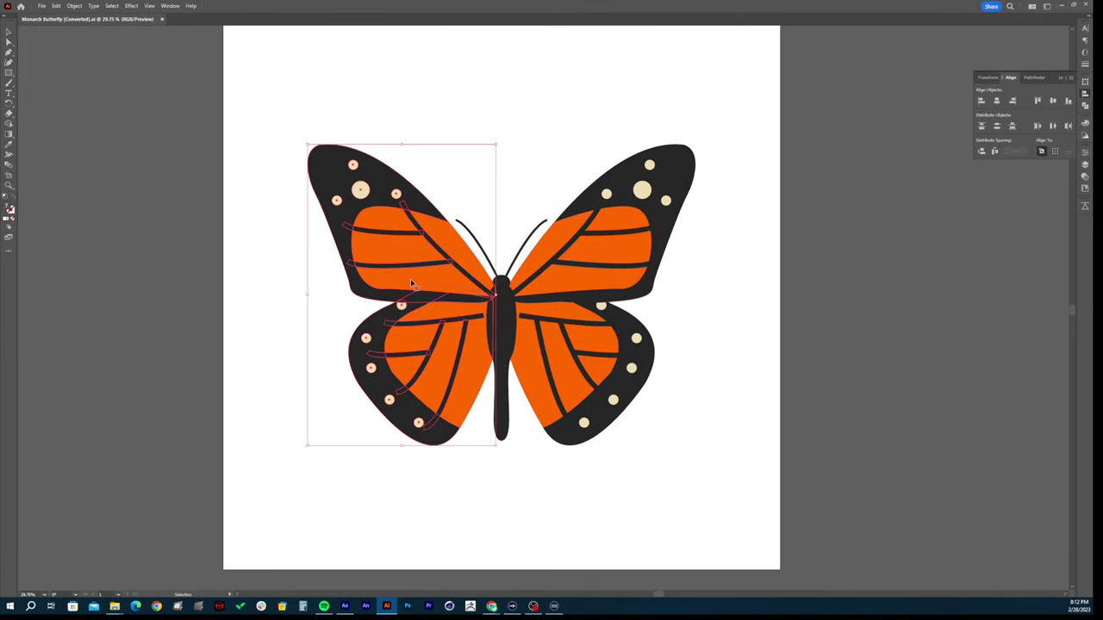
click(507, 334)
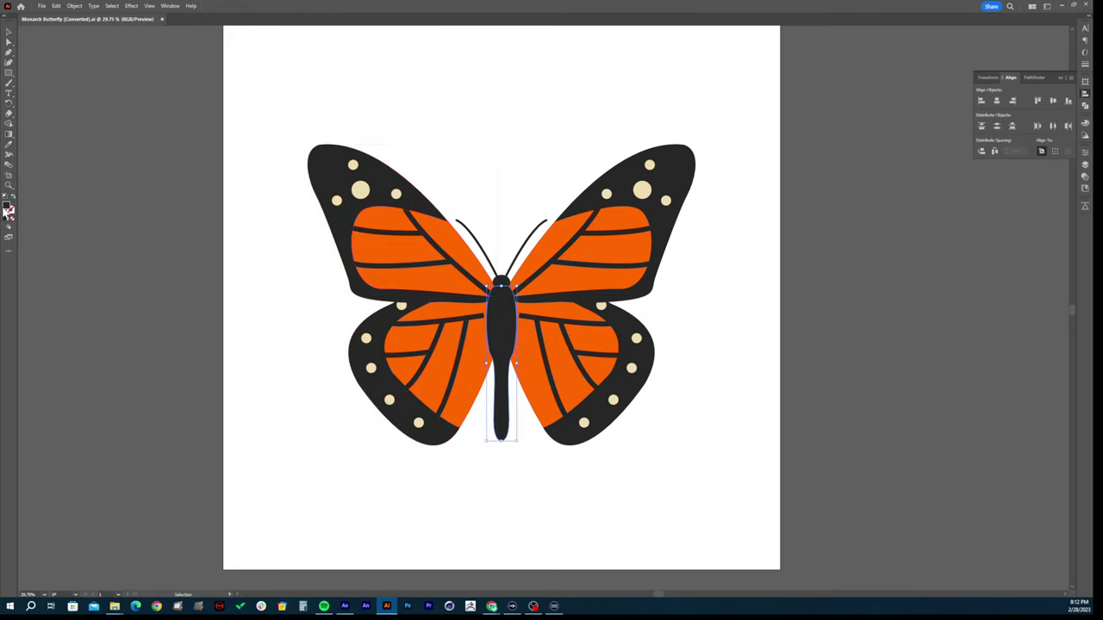
double_click(8, 208)
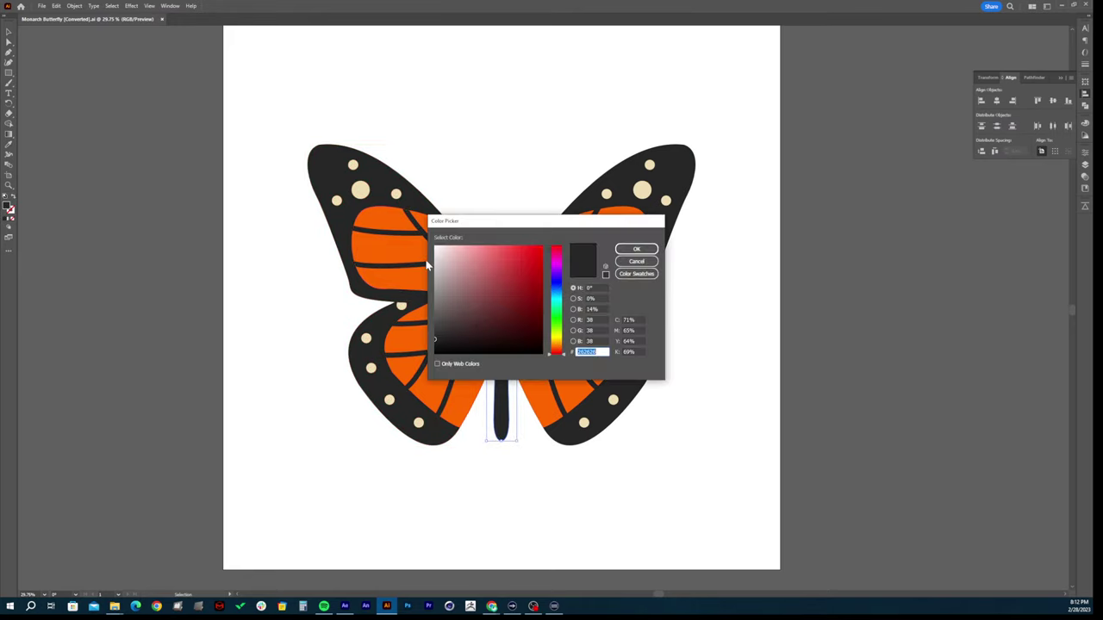
click(560, 281)
drag(560, 285, 525, 256)
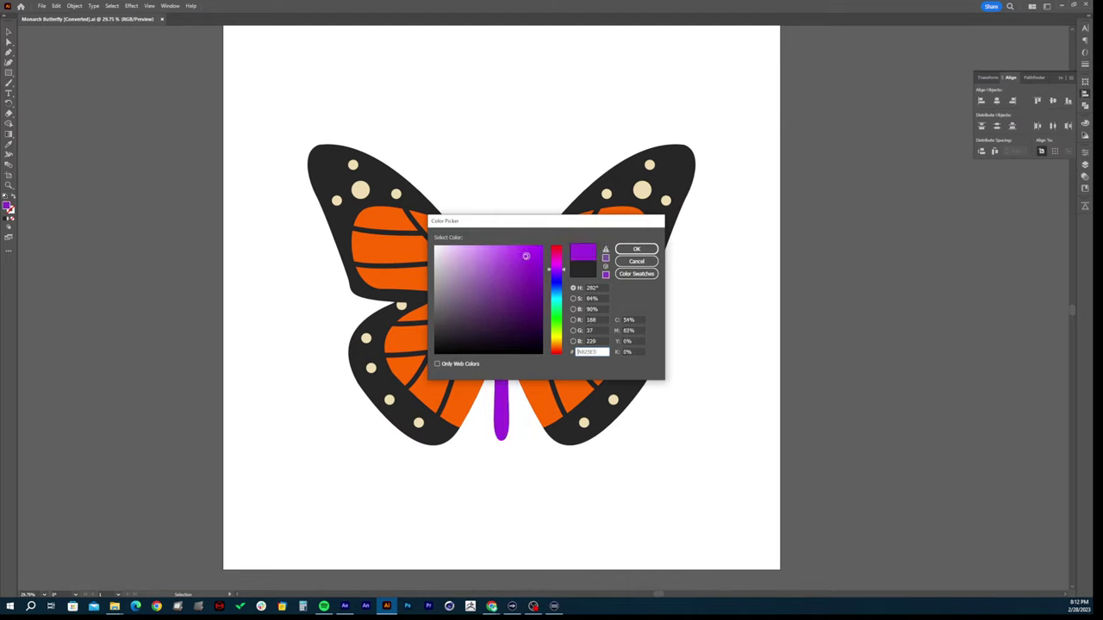
click(636, 250)
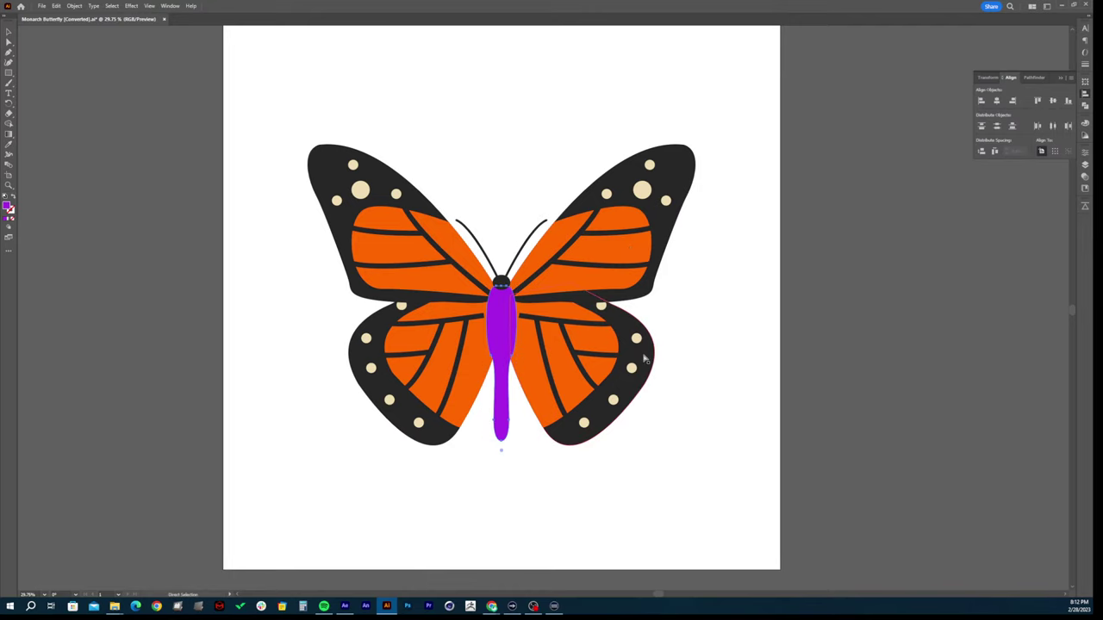
key(ctrl+s)
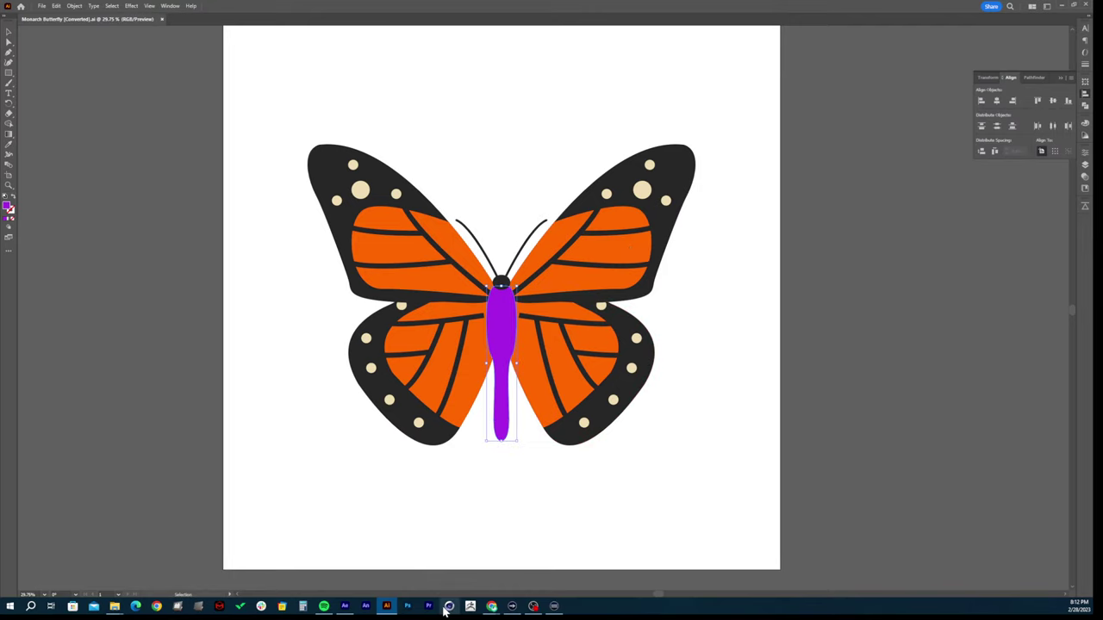
Check the recolored body in After Effects, undo the purple fill in Illustrator and close the butterfly file
click(345, 606)
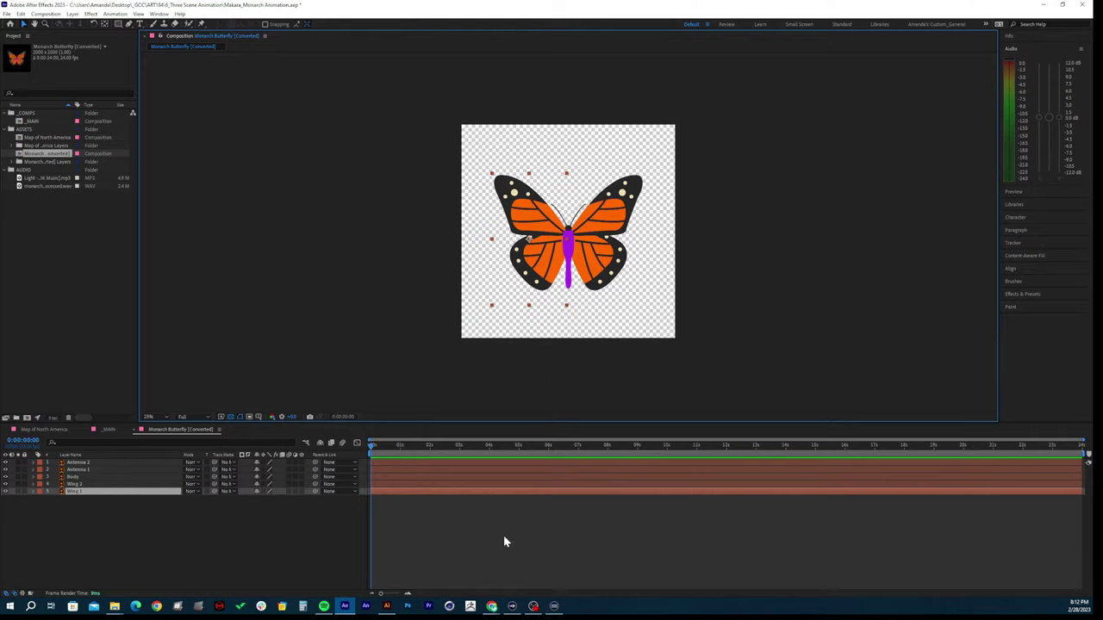
click(386, 606)
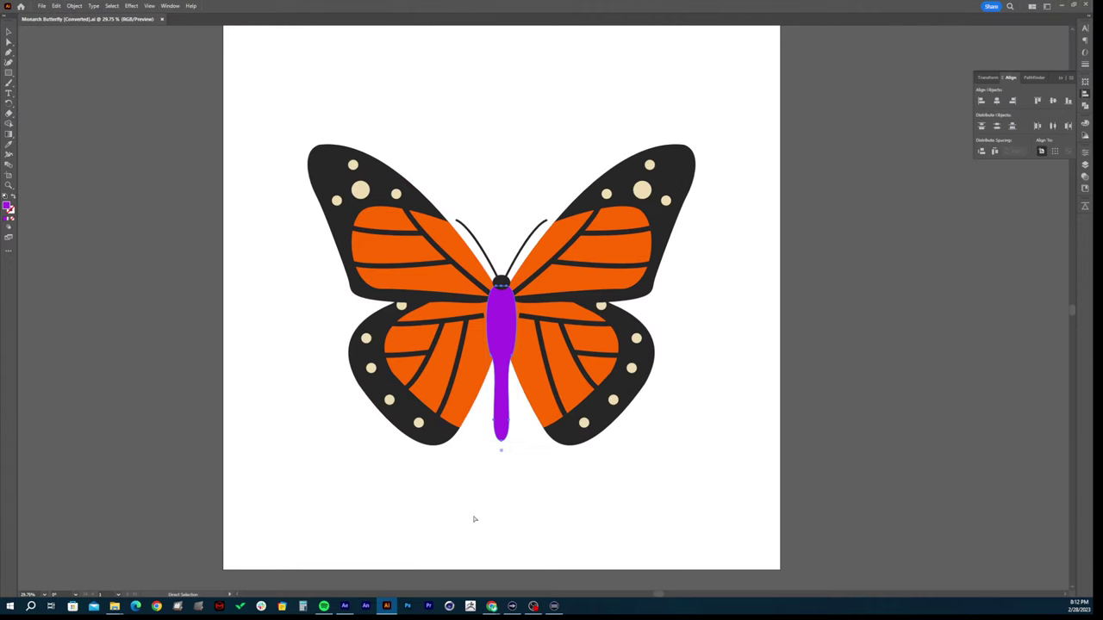
key(ctrl+z)
key(ctrl+z)
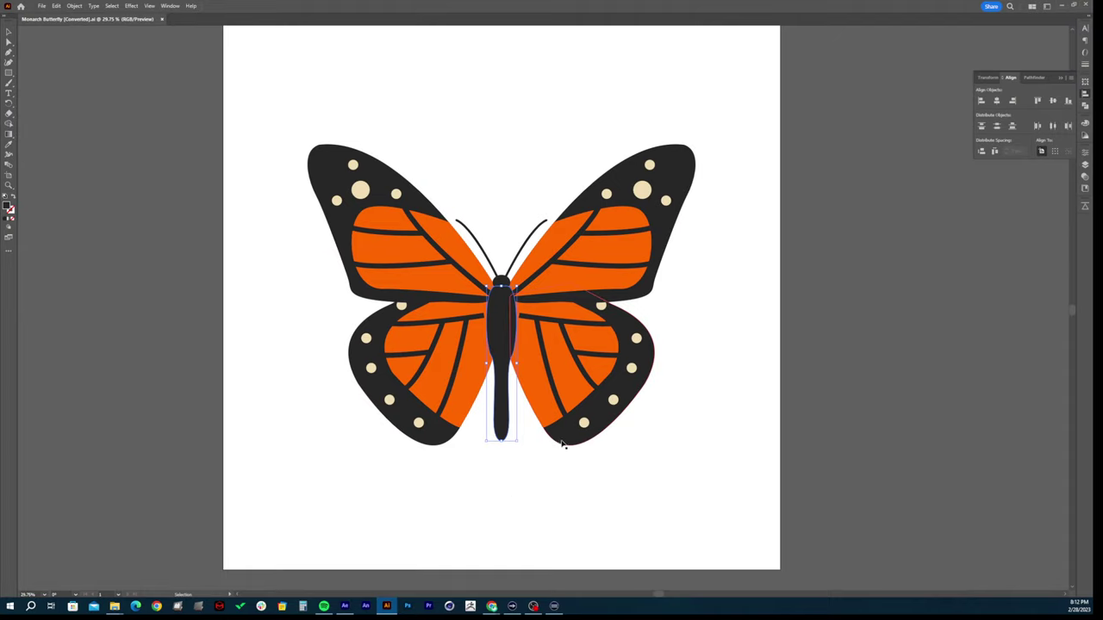
click(162, 19)
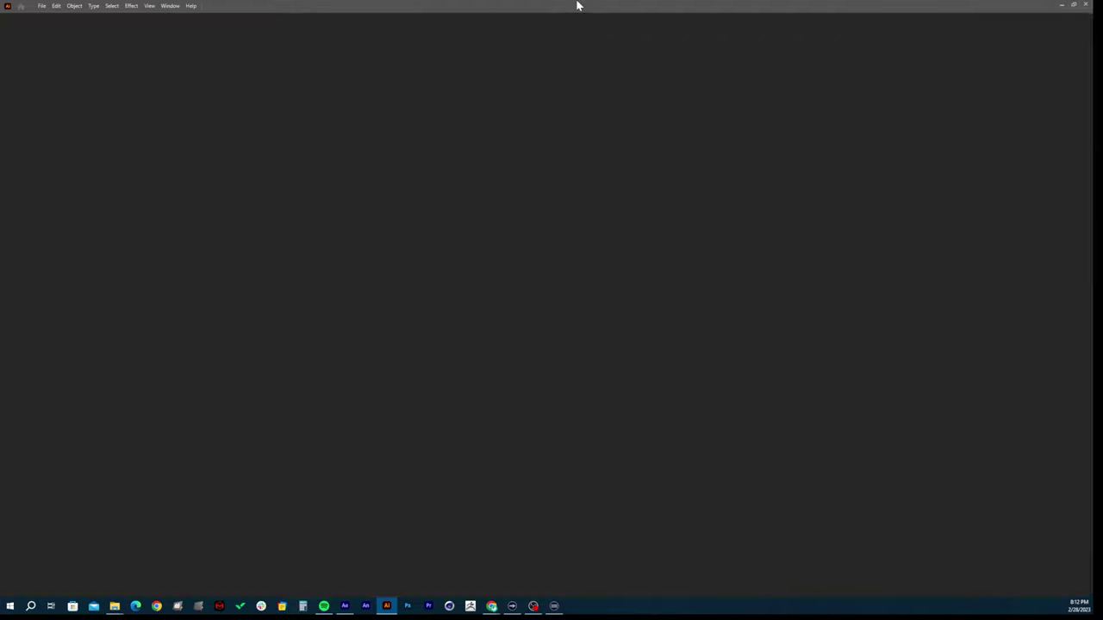